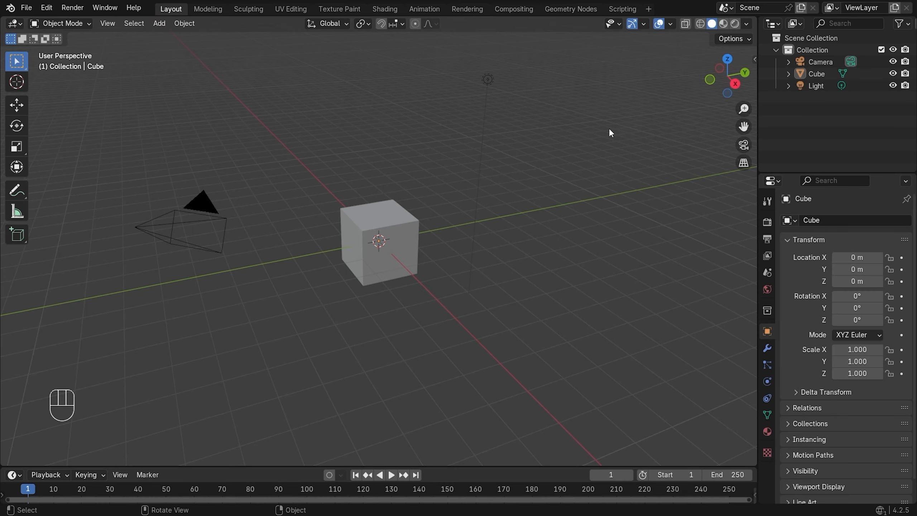
Delete the default camera, cube and light from the scene
drag(609, 127, 134, 328)
key(x)
click(280, 213)
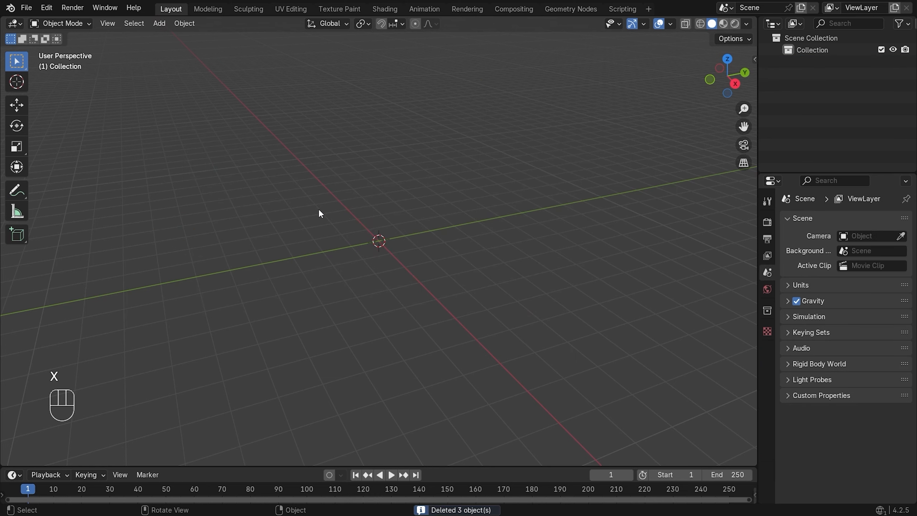
Add a mesh plane and, in the front view, rotate it 90° about the X axis so it stands upright
key(KP_1)
key(shift+a)
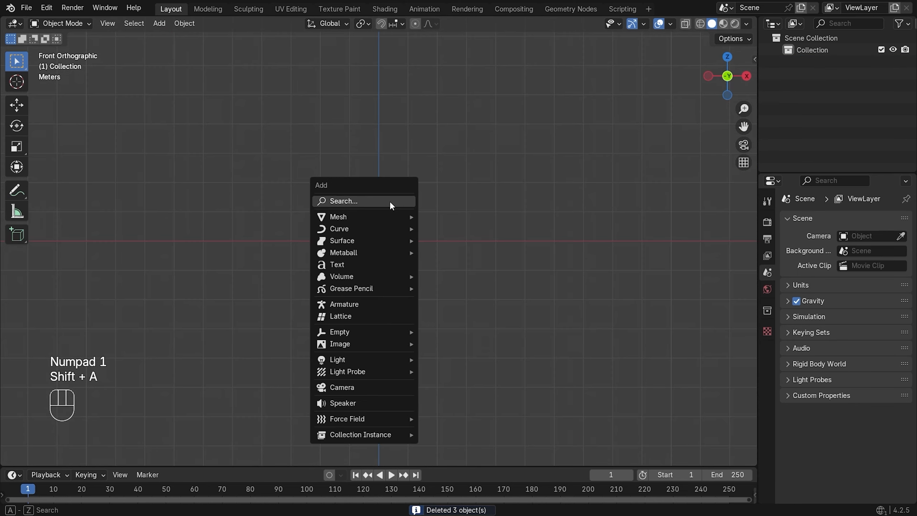
mouse_move(397, 217)
click(450, 217)
key(r)
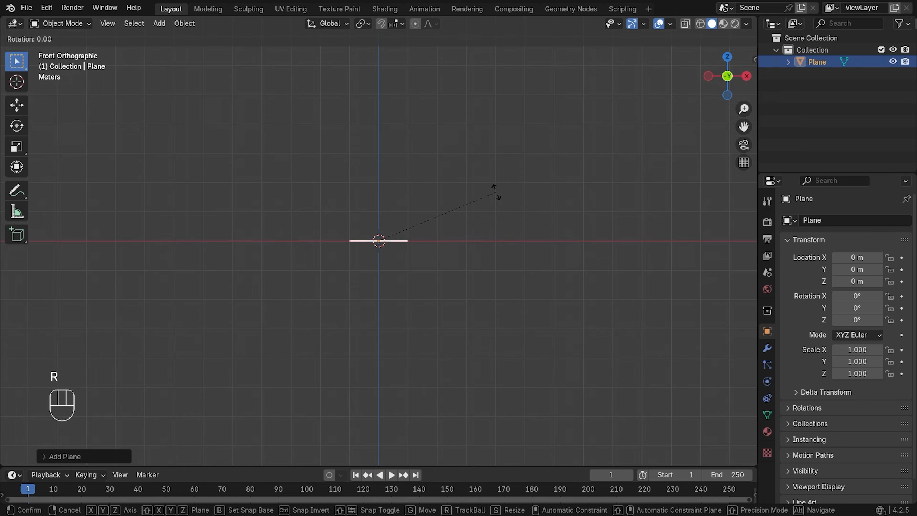
key(x)
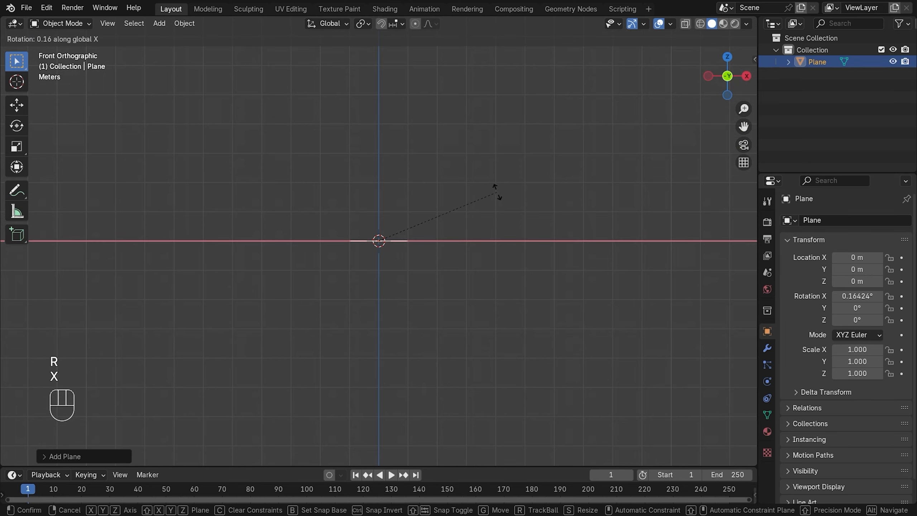
key(ctrl)
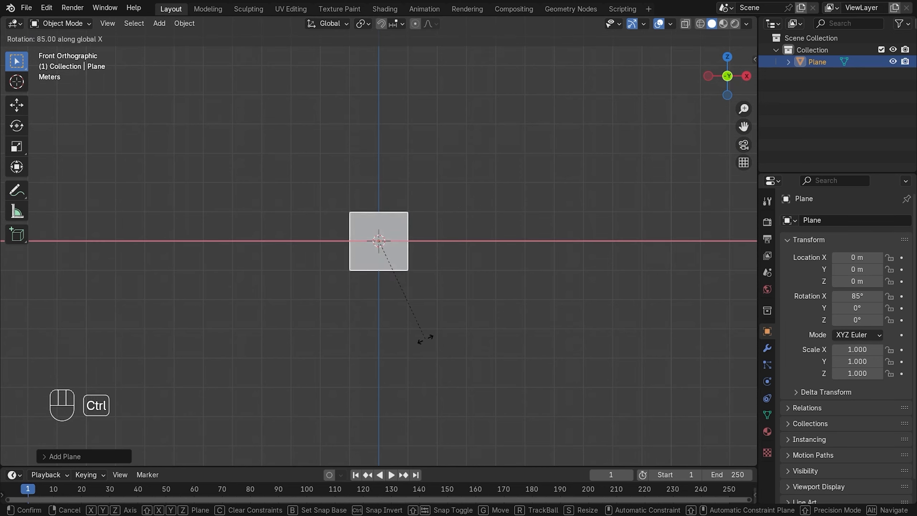
click(420, 341)
Move the upright plane 1 m up along Z so its lower edge sits on the ground line
key(g)
key(z)
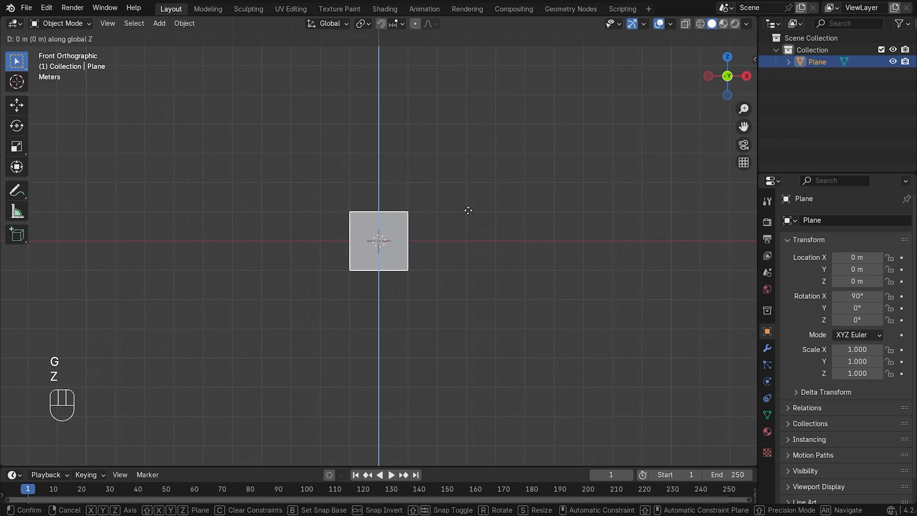
ctrl+click(479, 183)
In edit mode, raise the plane's two upper vertices about 6.9 m along Z to form a tall strip
key(Tab)
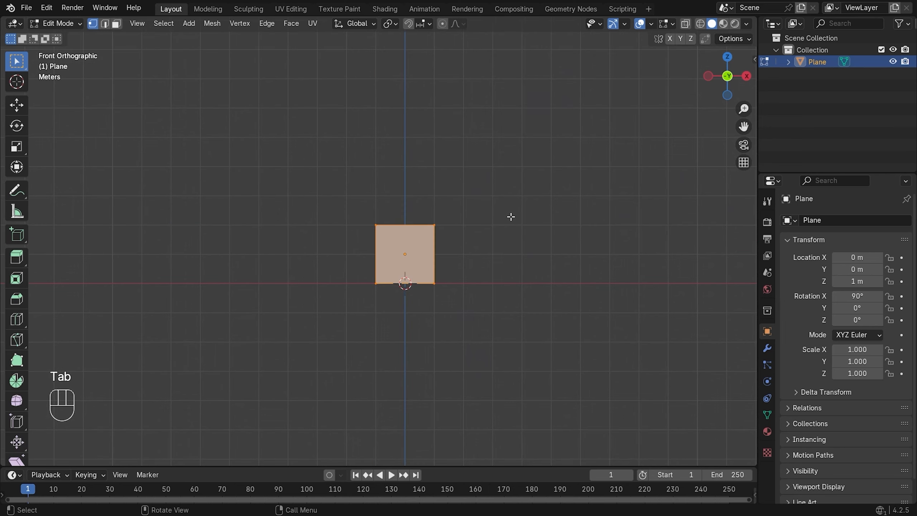
click(436, 224)
shift+middle_drag(526, 209, 526, 300)
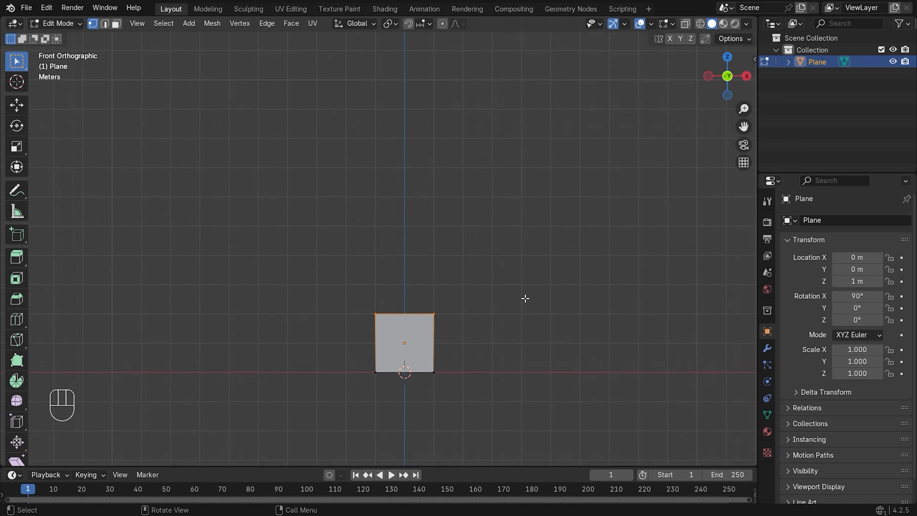
key(g)
key(z)
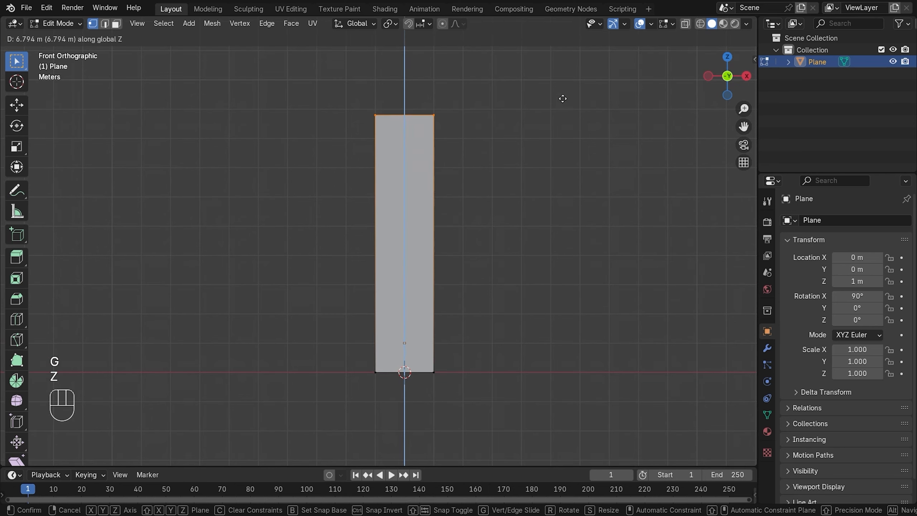
click(558, 94)
drag(554, 80, 401, 399)
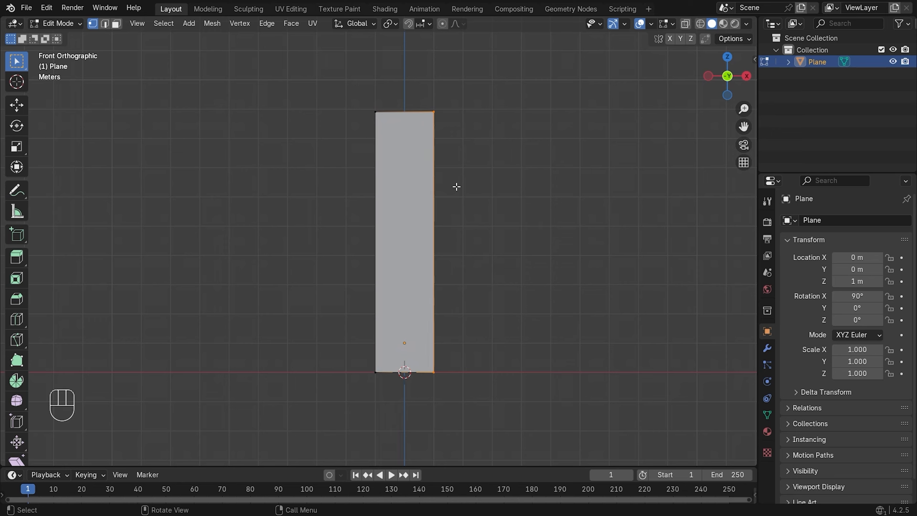
key(g)
key(x)
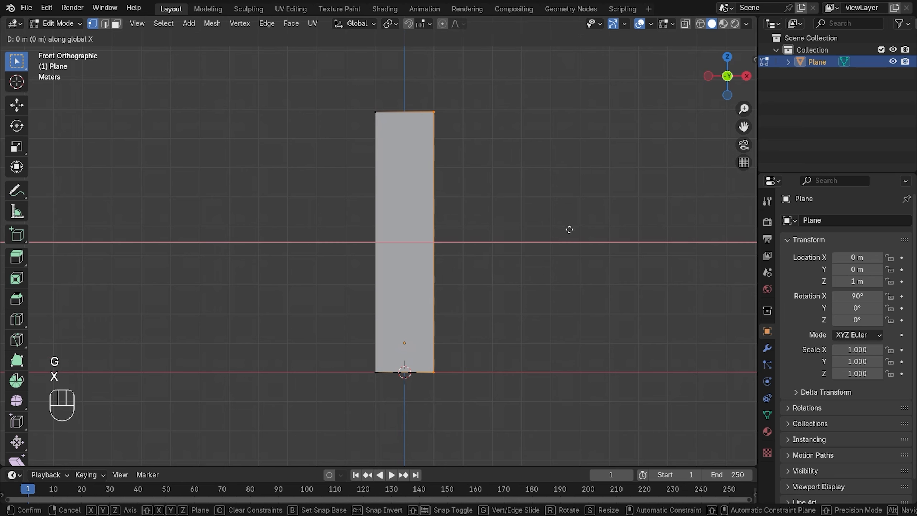
right_click(549, 229)
Scale the whole strip along X to about half its width
key(a)
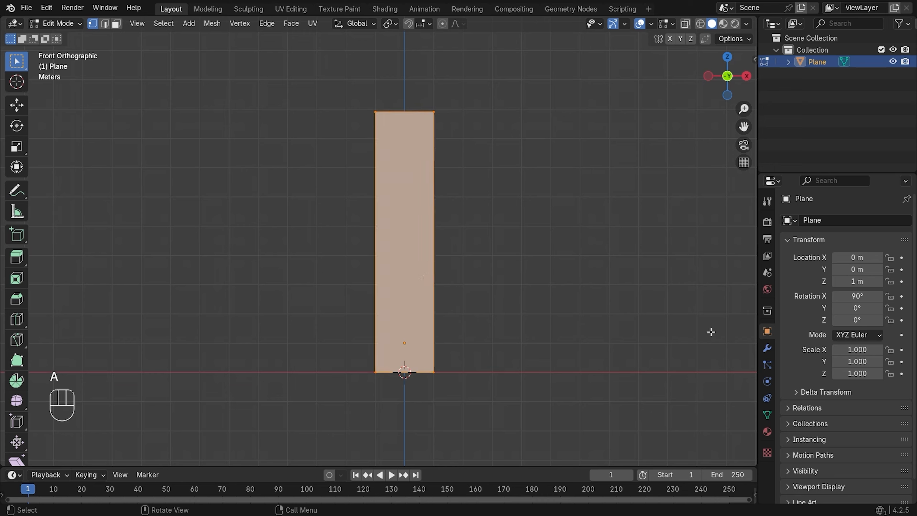
key(s)
key(x)
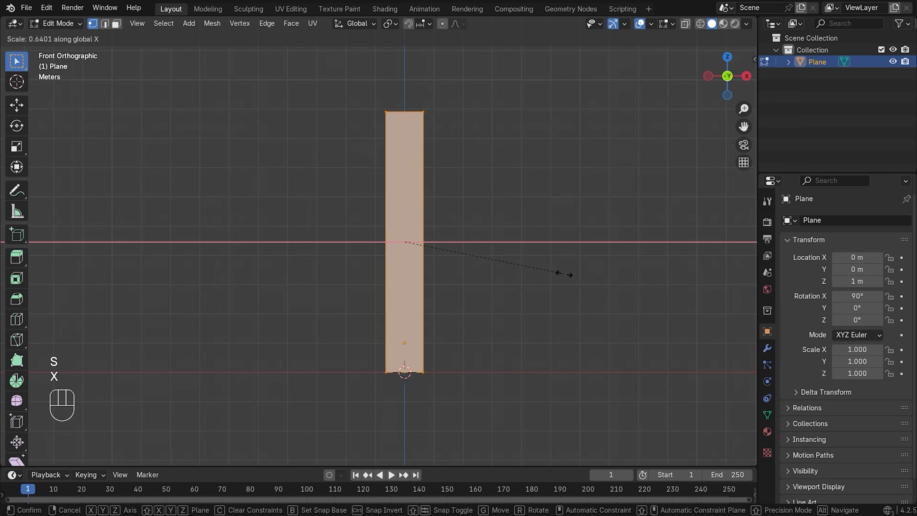
click(527, 262)
Add a horizontal loop cut below the strip's upper end and merge the top-right vertex into the top-left one to form a slanted tip
shift+middle_drag(488, 190, 505, 193)
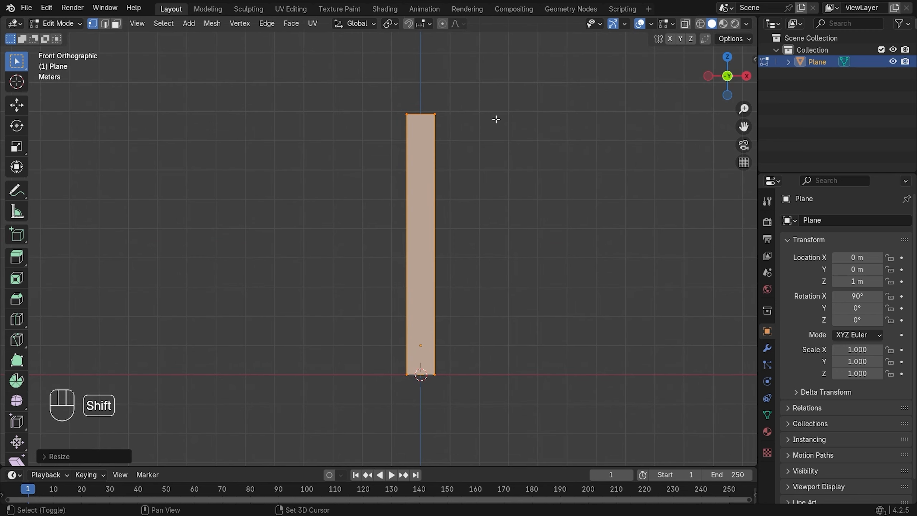
shift+middle_drag(495, 118, 481, 239)
scroll(485, 202, up, 4)
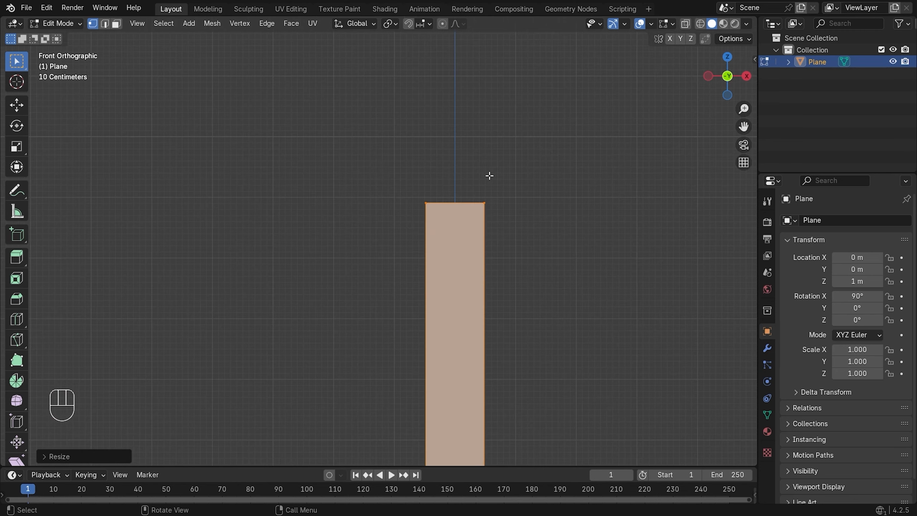
shift+middle_drag(558, 149, 534, 217)
scroll(533, 218, down, 3)
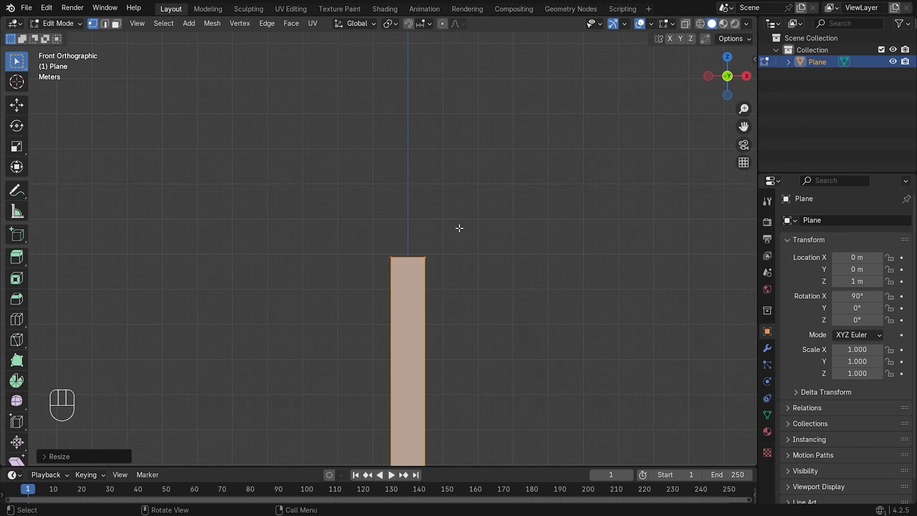
scroll(487, 258, up, 4)
scroll(500, 257, down, 1)
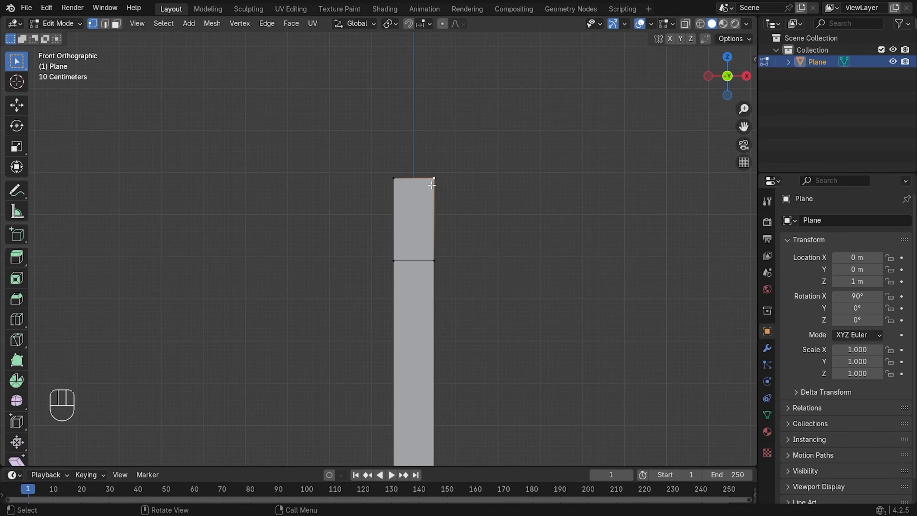
shift+click(394, 178)
key(m)
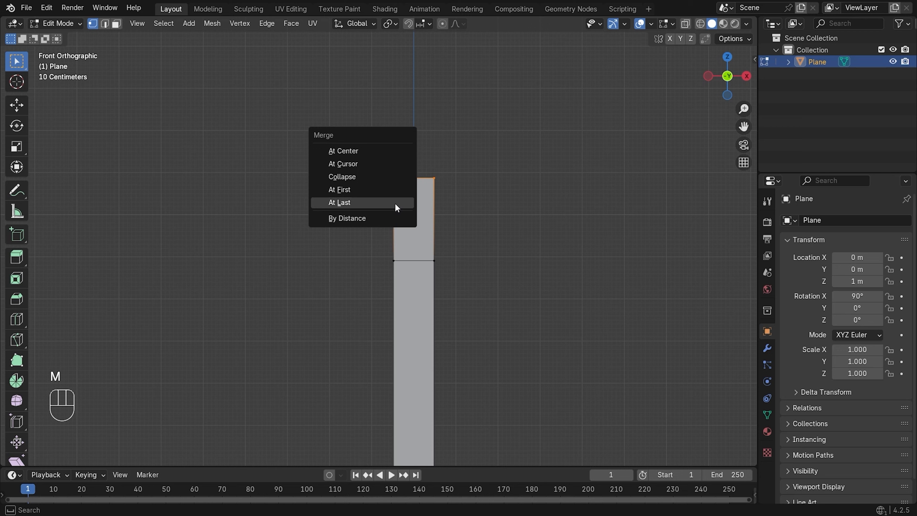
click(395, 203)
Add two closely spaced horizontal loop cuts just below the base of the slanted tip
scroll(439, 258, up, 1)
key(ctrl+r)
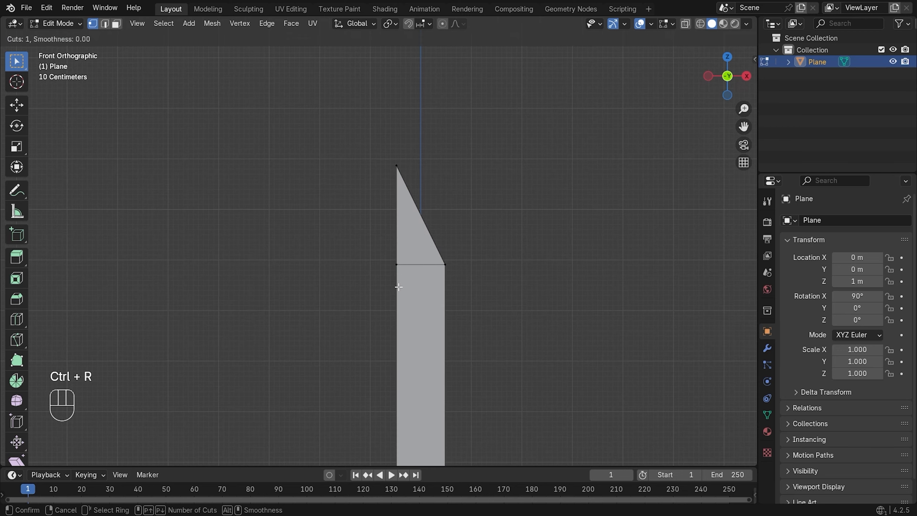
key(KP_1)
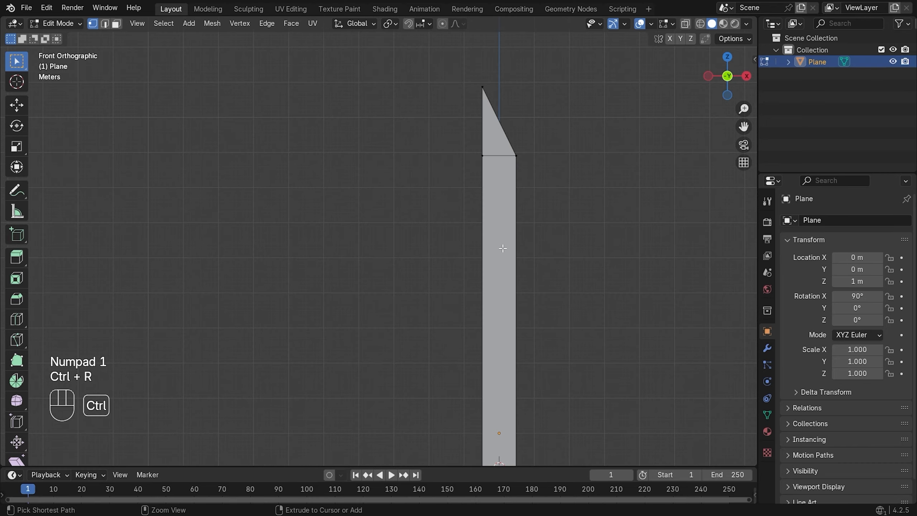
key(ctrl+r)
click(501, 247)
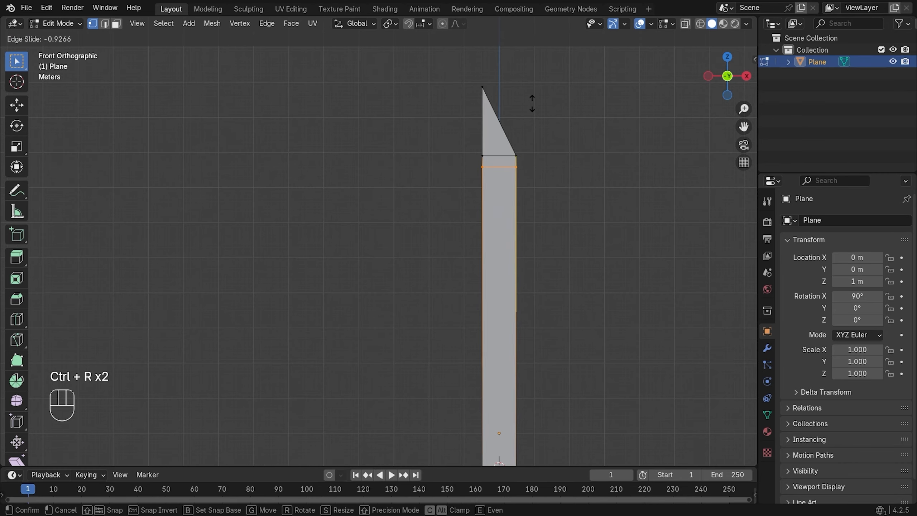
click(533, 100)
key(ctrl+r)
click(508, 193)
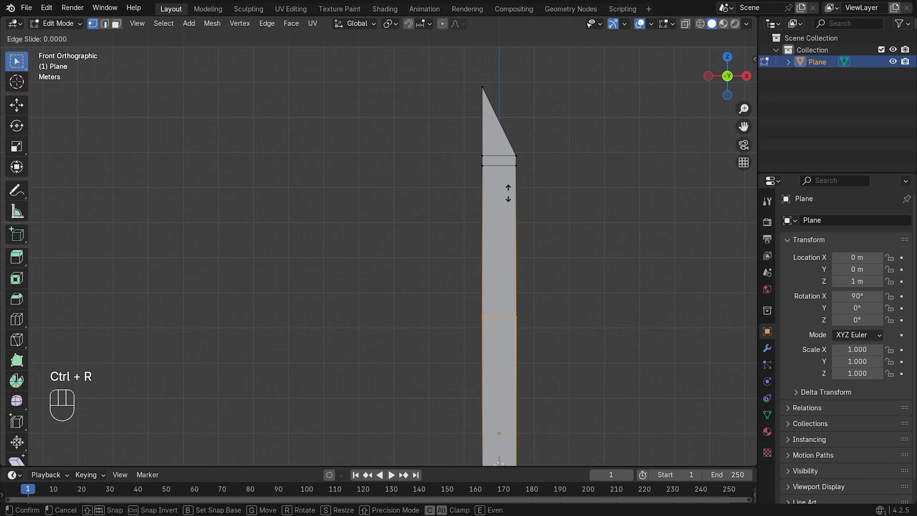
click(551, 52)
click(560, 113)
Slide the right vertex at the base of the tip up along the slanted edge by a factor of about 0.13
scroll(558, 83, up, 4)
click(483, 248)
key(g)
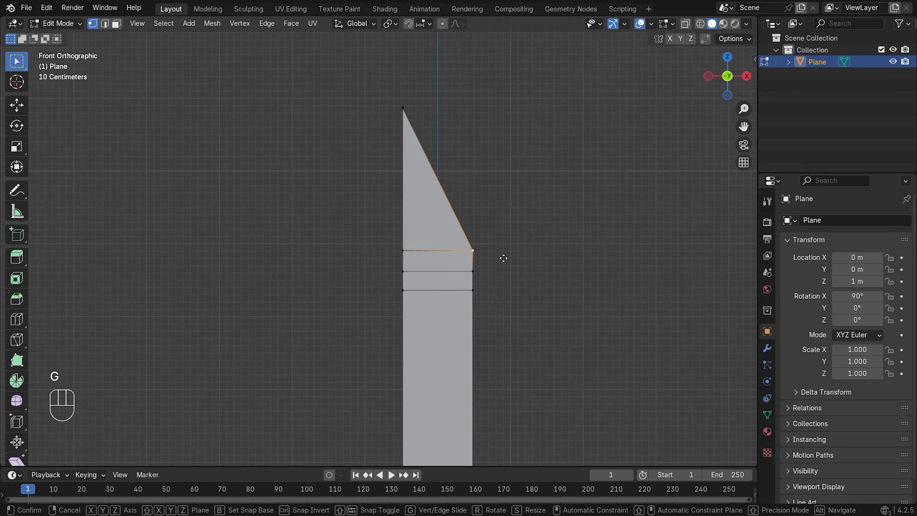
key(g)
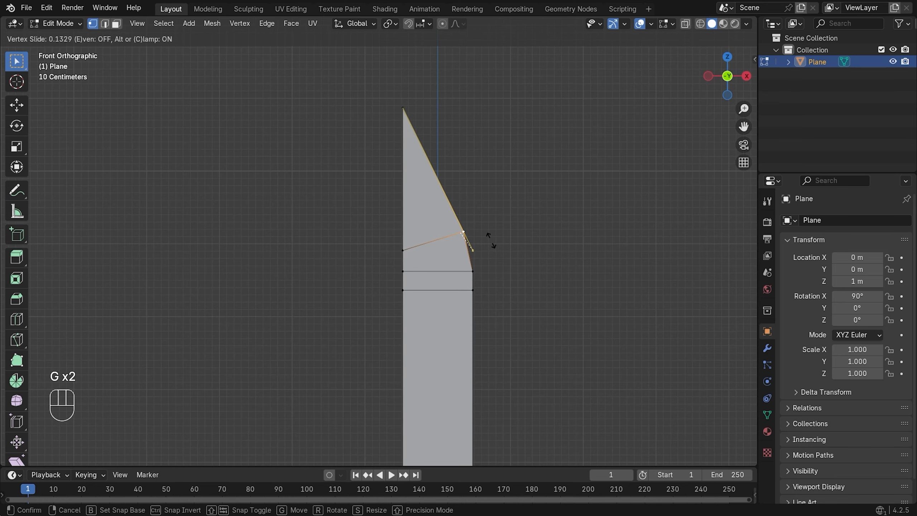
click(490, 240)
Slide the right vertex of the middle cut upward along the outer edge by a factor of about 0.4
click(504, 268)
key(g)
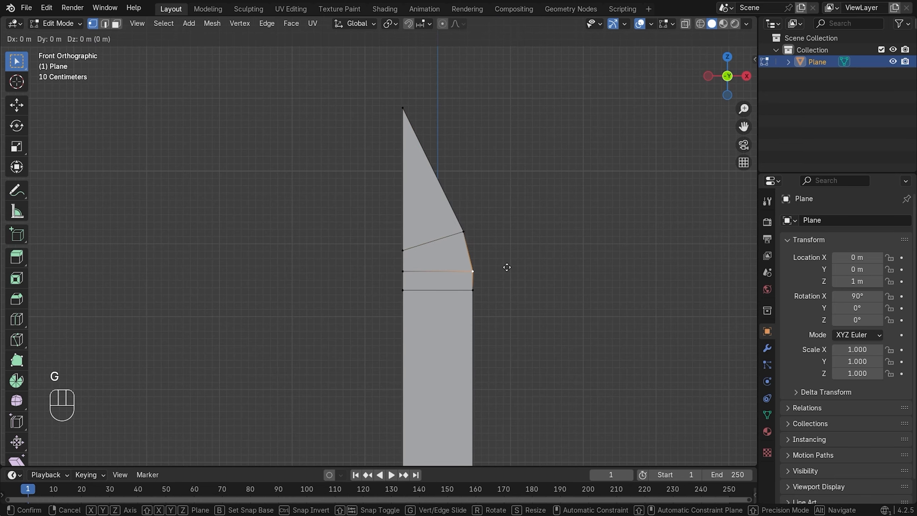
key(g)
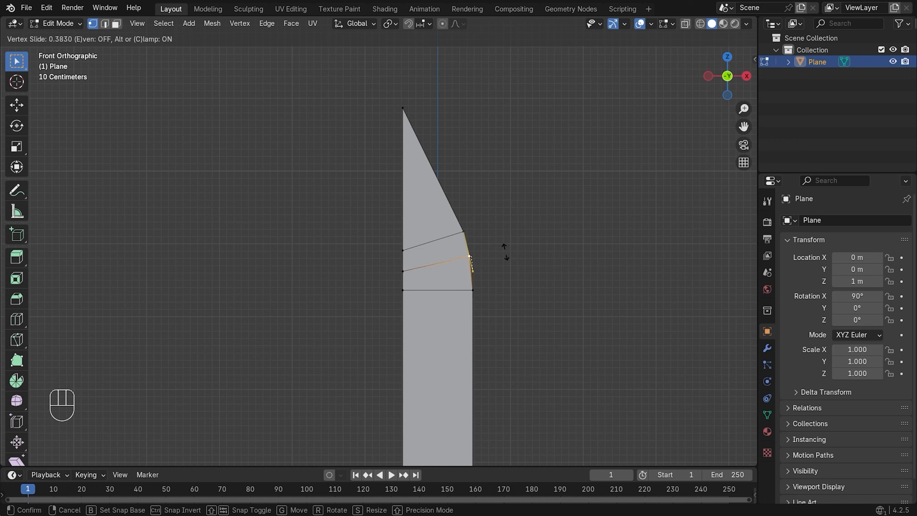
click(499, 269)
Slide the right vertex of the lowest cut upward along the outer edge, tilting that cut like the two above
click(478, 289)
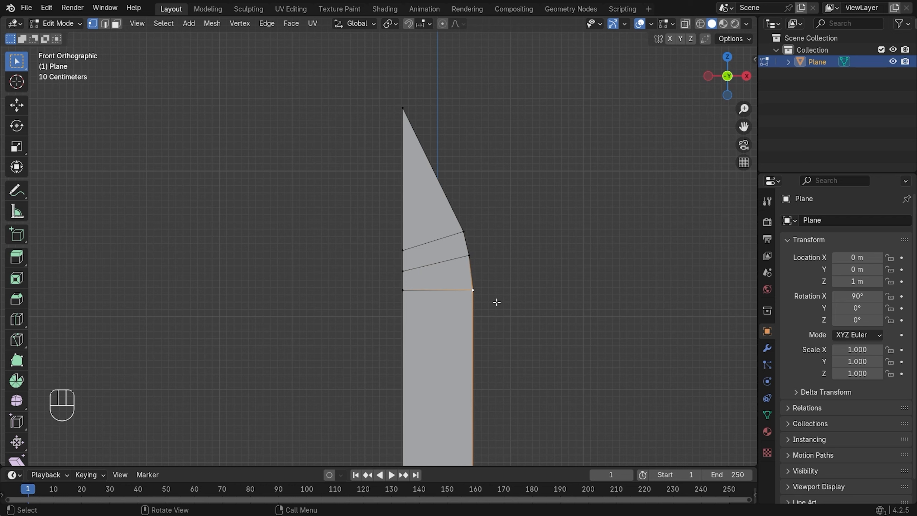
key(g)
key(g)
click(502, 286)
click(538, 249)
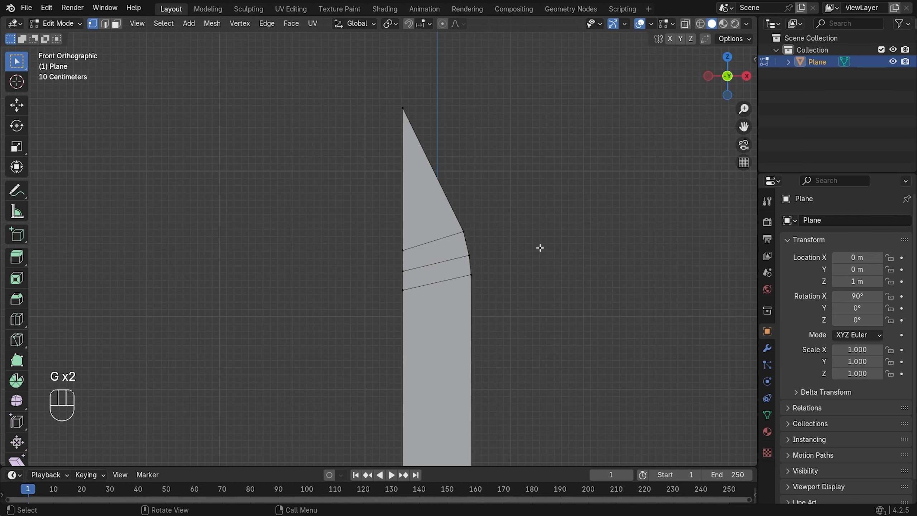
drag(523, 202, 449, 464)
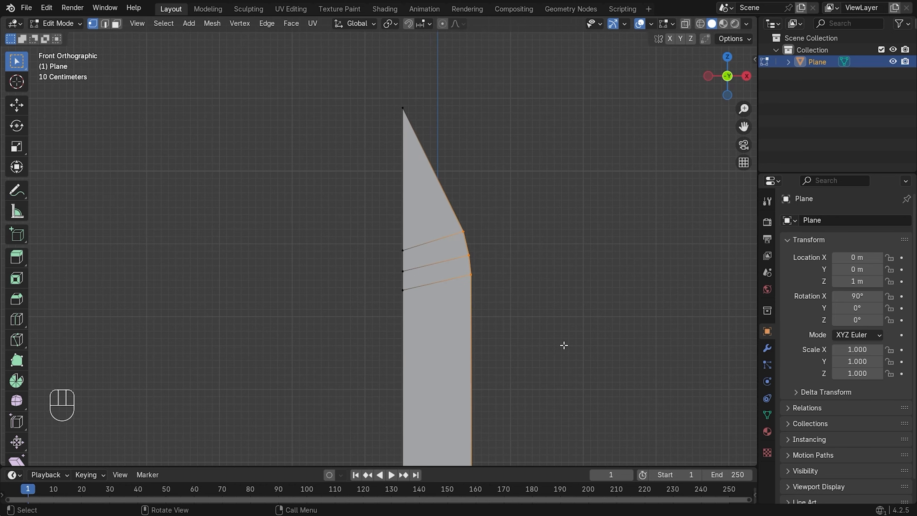
key(g)
key(x)
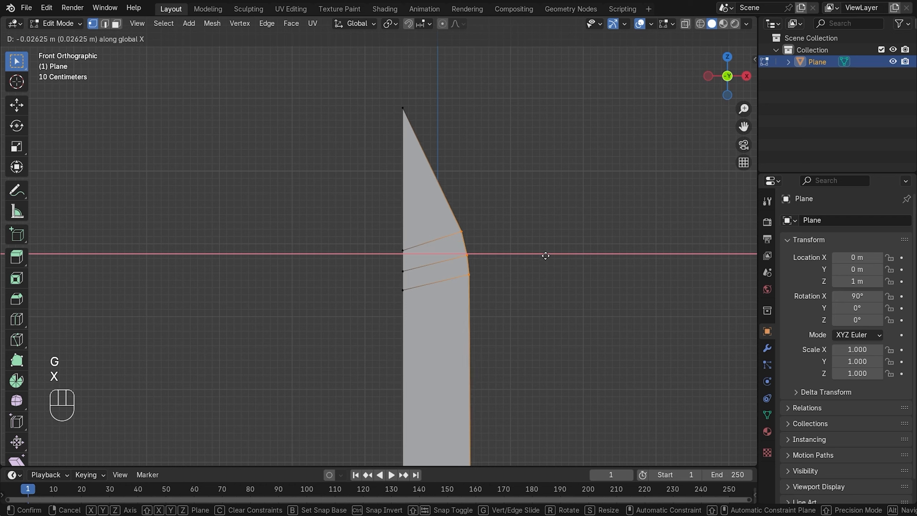
click(545, 255)
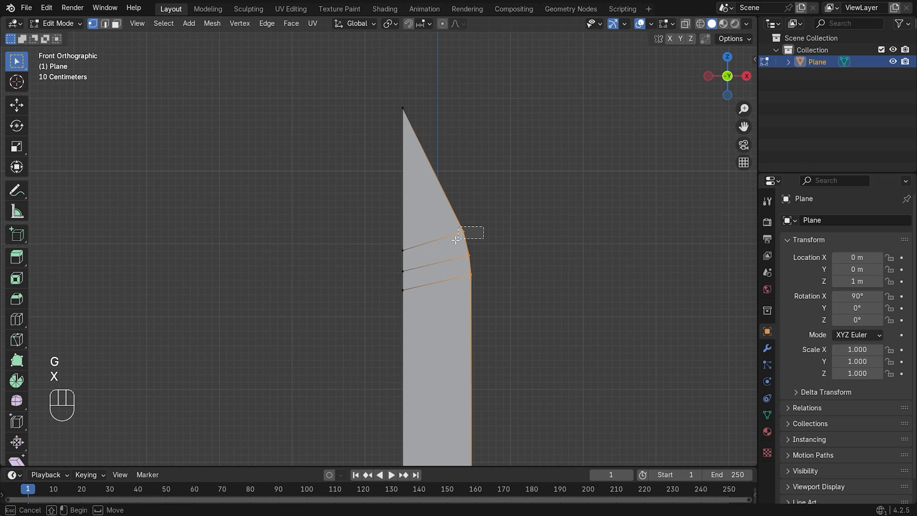
Slide the right vertices of the upper and middle cuts slightly inward along their cuts to smooth the bend
click(464, 231)
key(g)
key(g)
click(468, 231)
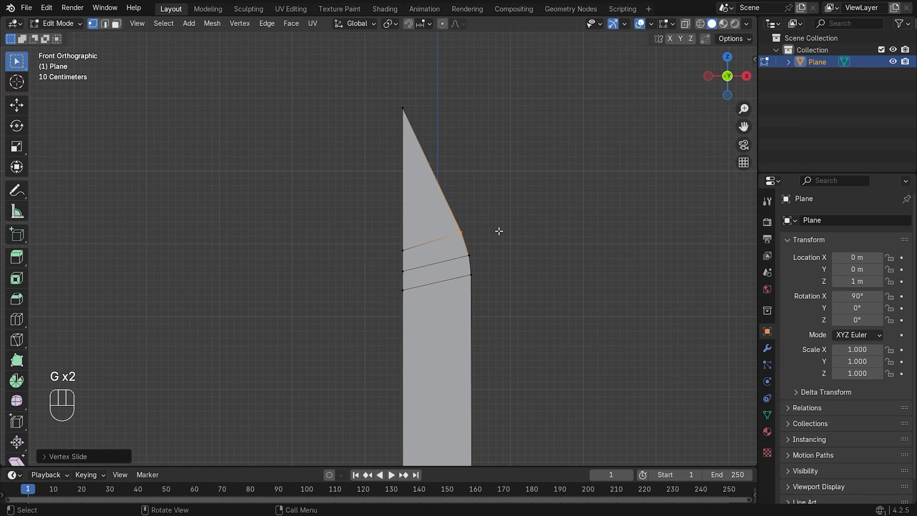
click(499, 260)
key(g)
key(g)
click(508, 281)
click(518, 279)
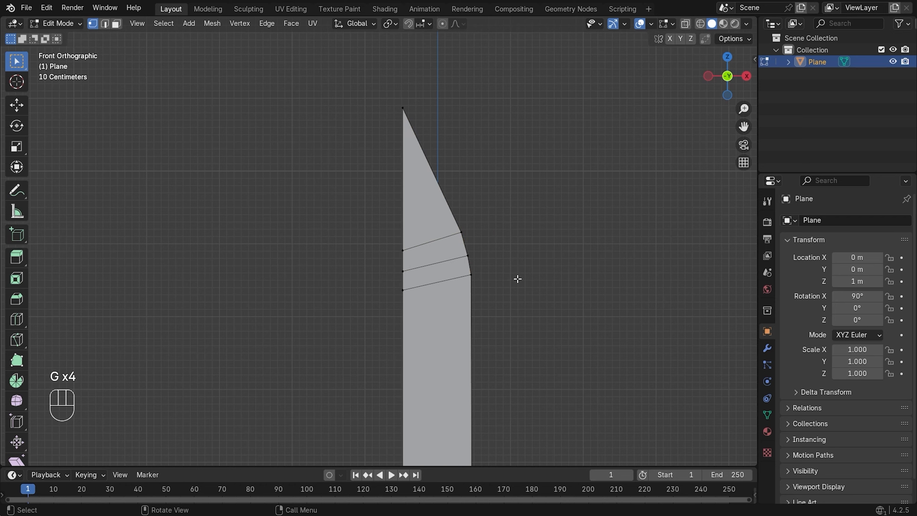
Slide the right vertex of the lowest cut slightly inward along its cut by a factor of about 0.03
click(472, 287)
key(g)
key(g)
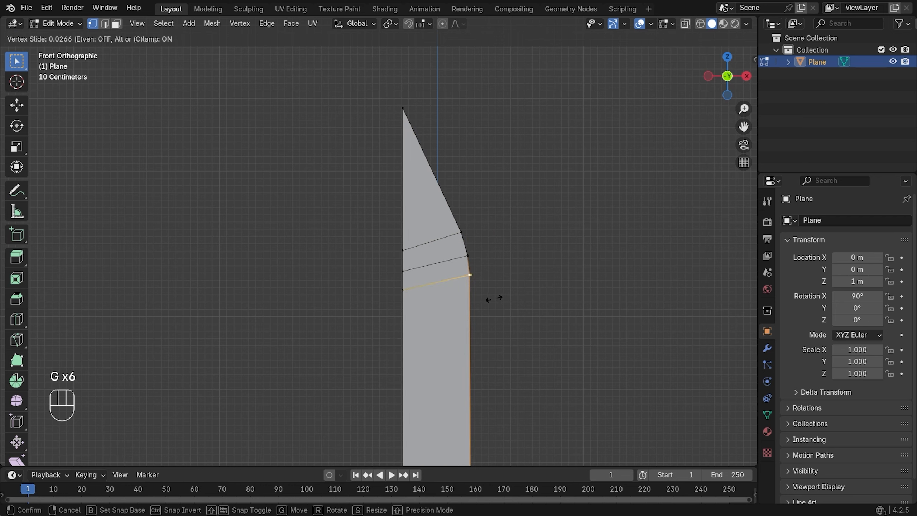
click(495, 300)
click(548, 257)
key(Tab)
scroll(552, 255, down, 5)
shift+middle_drag(553, 256, 458, 239)
key(Tab)
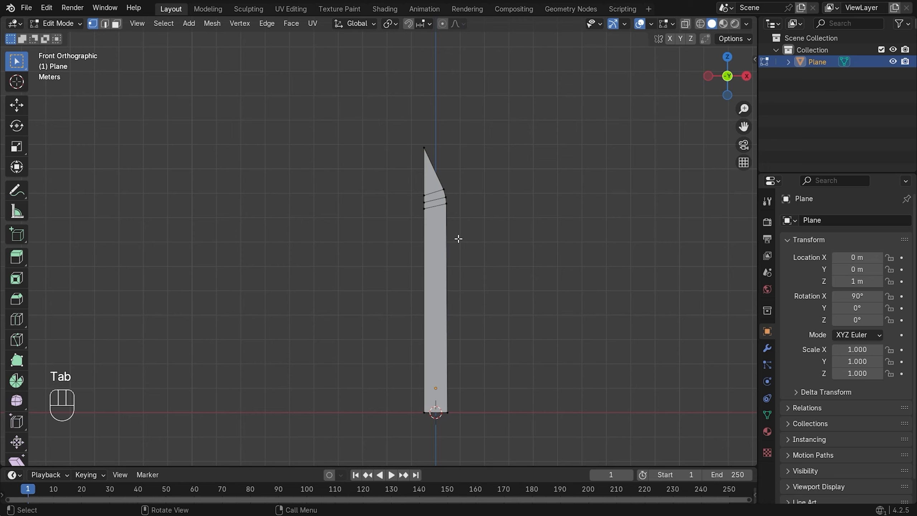
Scale the whole blade mesh down along the X axis to make it narrower
key(a)
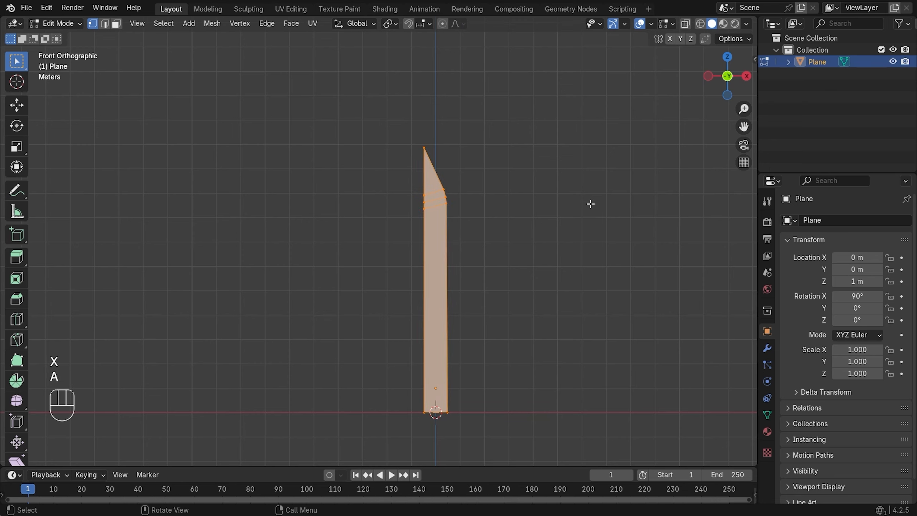
key(s)
key(x)
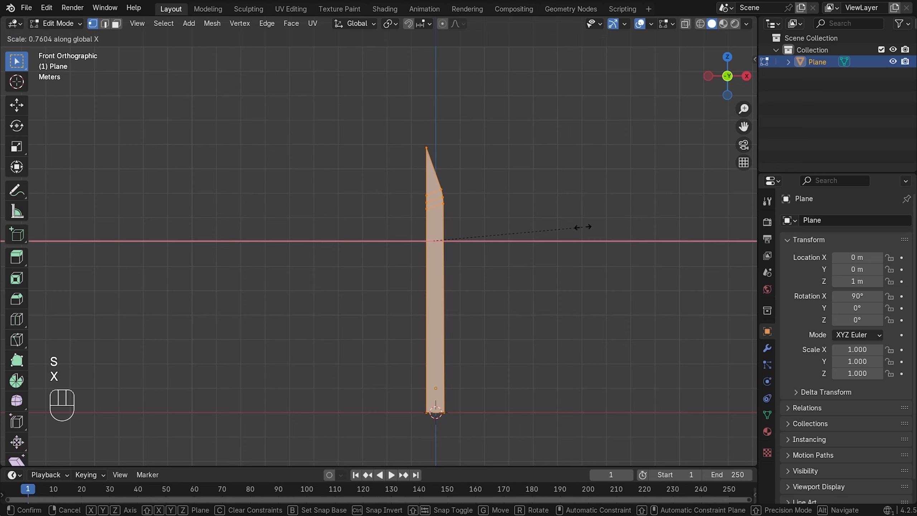
click(563, 230)
key(Tab)
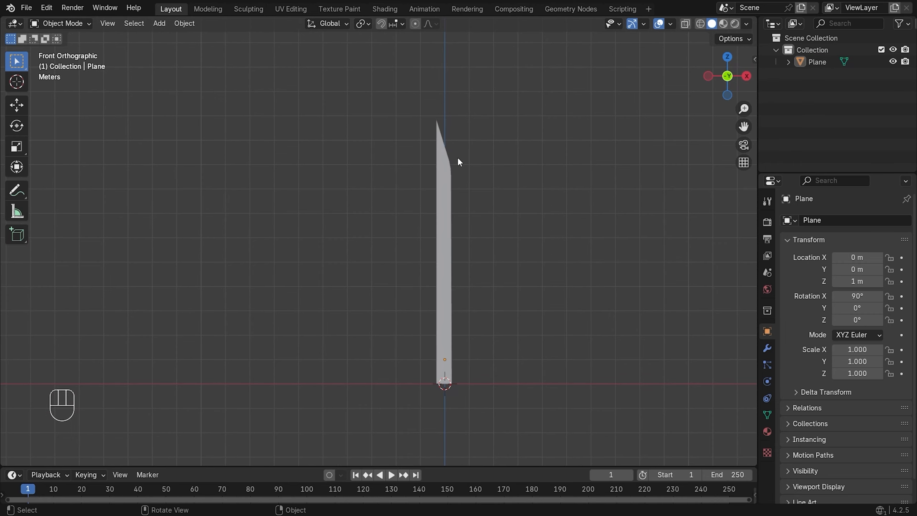
scroll(517, 225, up, 2)
middle_drag(550, 233, 454, 280)
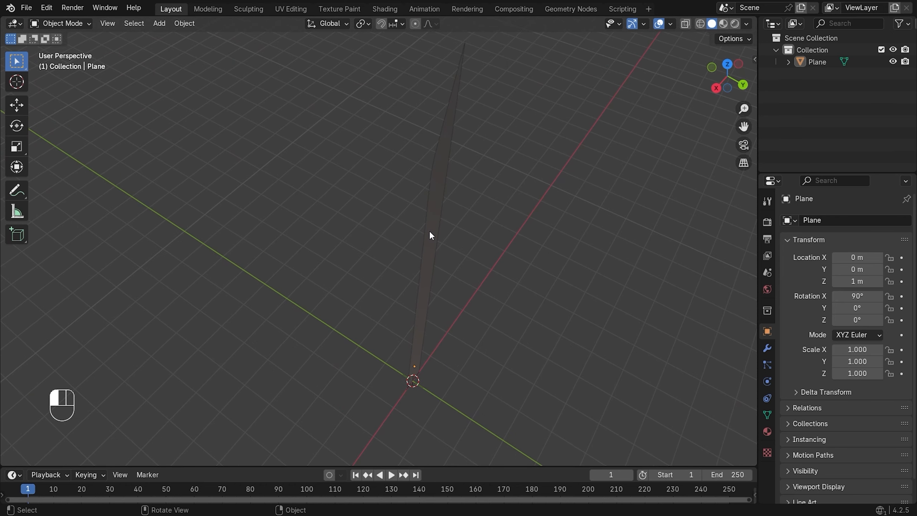
Extrude the blade's long straight edge about 0.054 m along the Y axis
key(KP_1)
key(Tab)
middle_drag(532, 330, 463, 211)
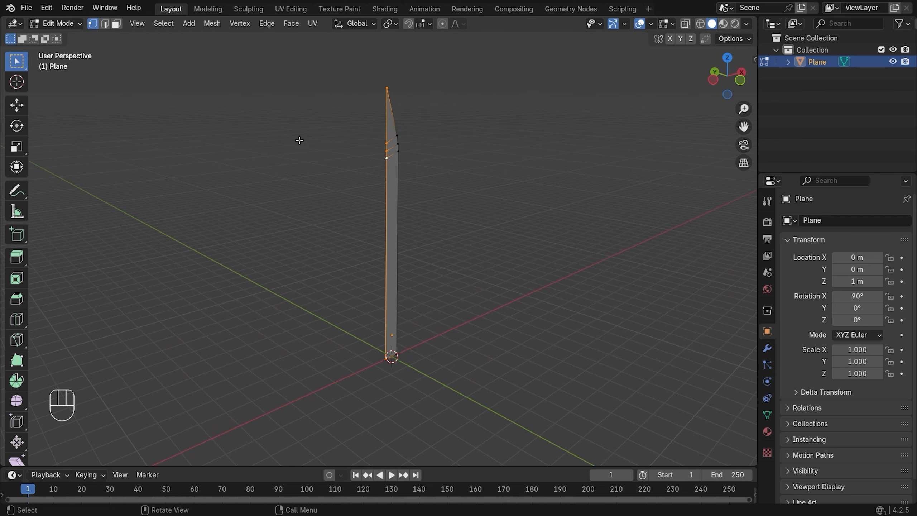
key(2)
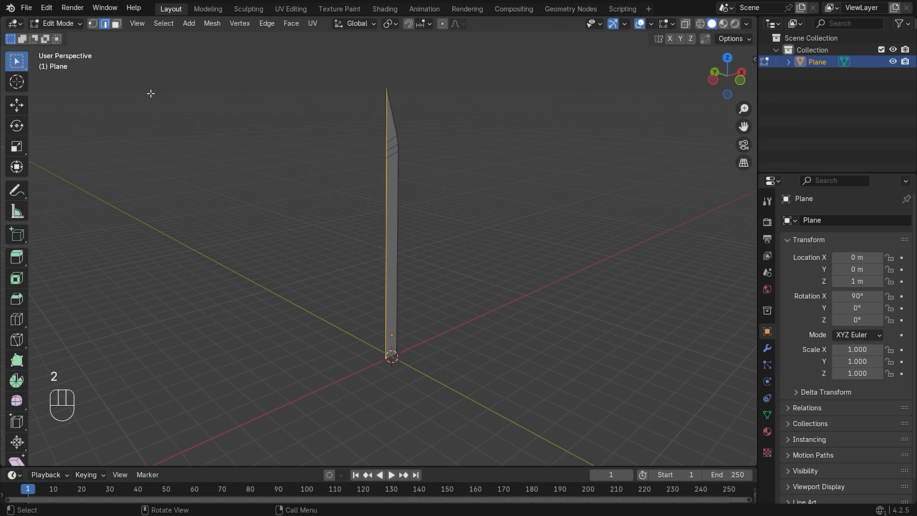
middle_drag(415, 202, 401, 217)
key(KP_3)
key(KP_Add)
key(KP_Add)
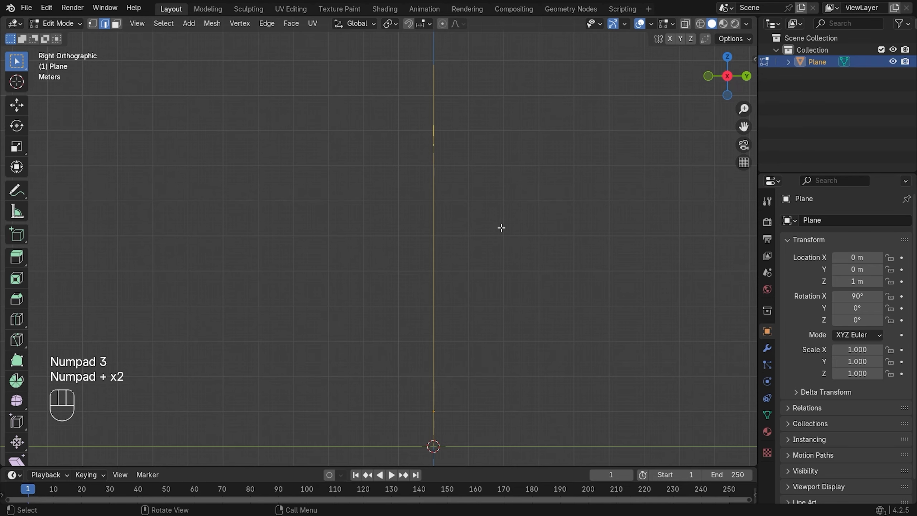
shift+middle_drag(534, 256, 510, 252)
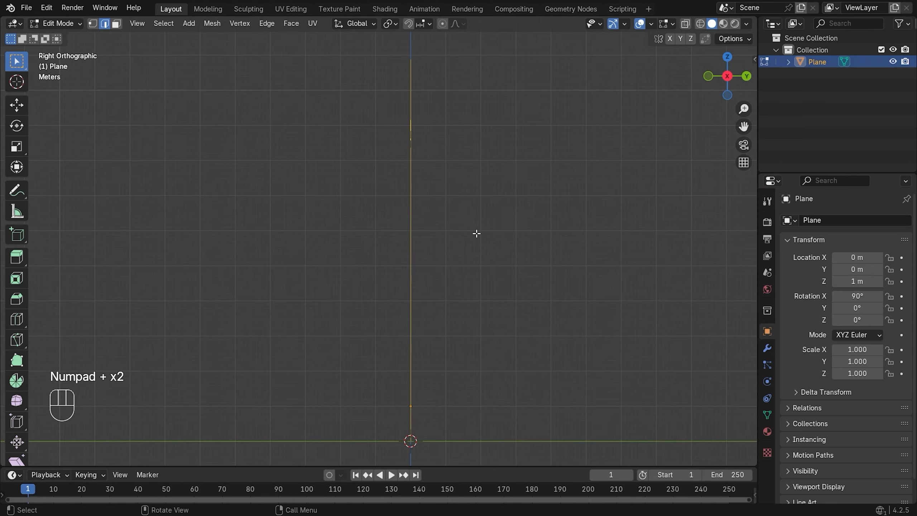
key(e)
key(y)
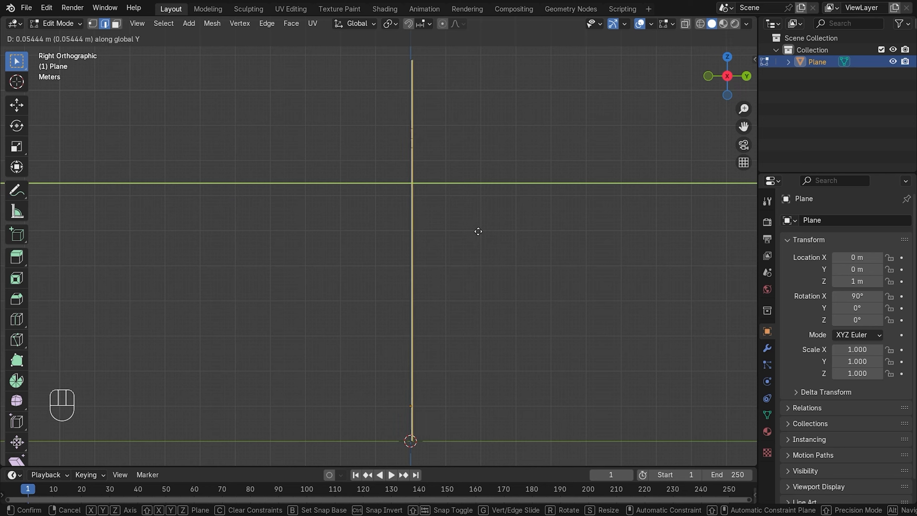
click(478, 231)
Merge the two vertices at the blade's tip using At Last
middle_drag(478, 231, 395, 203)
key(Tab)
key(1)
key(Tab)
key(1)
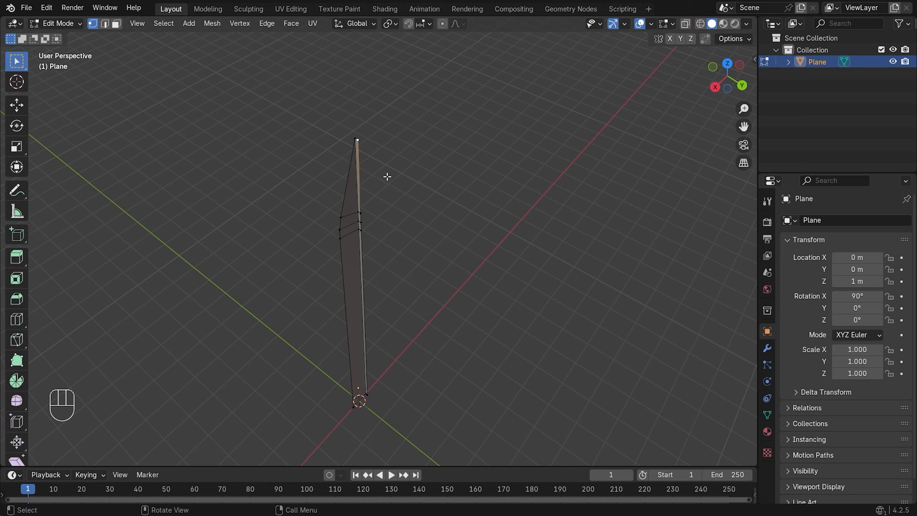
key(shift)
key(m)
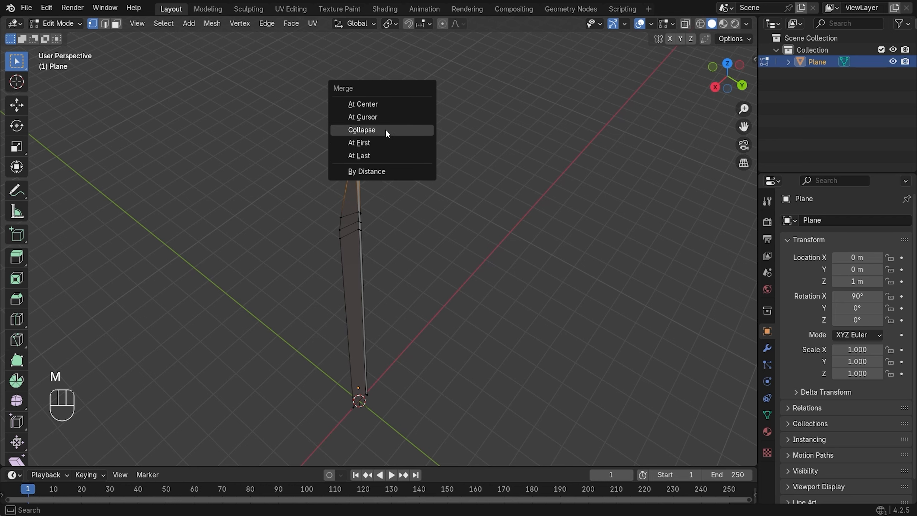
click(382, 159)
middle_drag(405, 153, 426, 227)
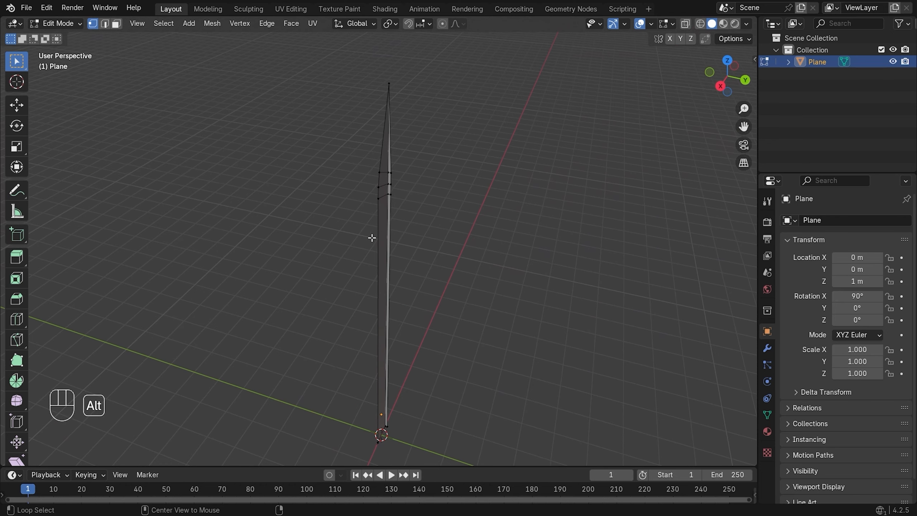
Select the outer edge path from the tip through the bend to the base and extrude it about 0.08 m along Y
alt+click(369, 276)
middle_drag(323, 248, 391, 258)
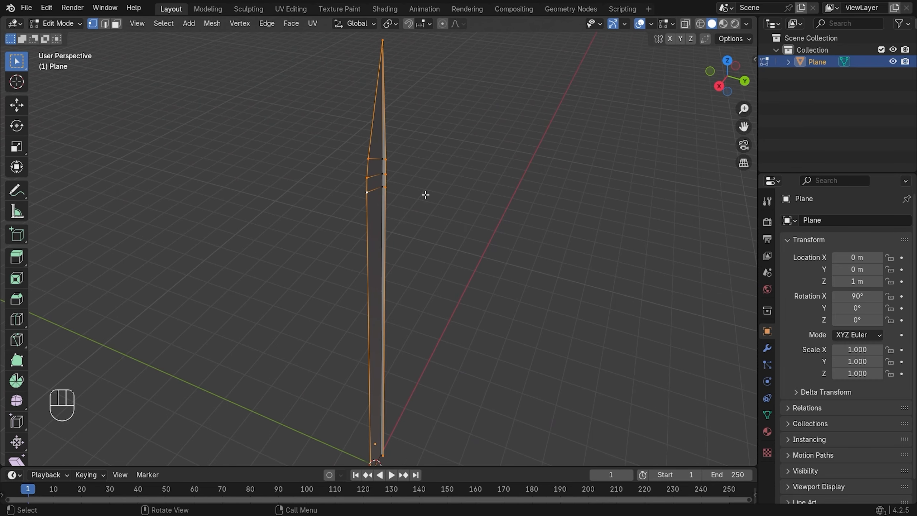
click(383, 42)
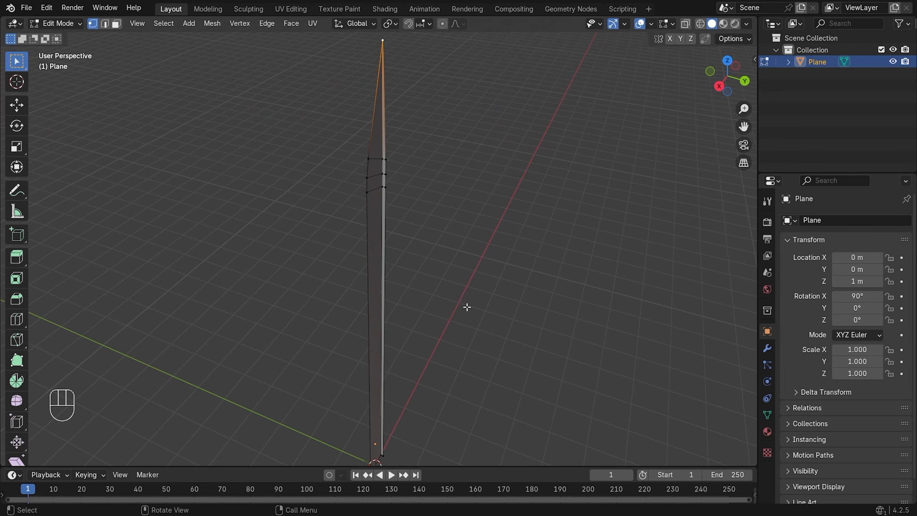
shift+middle_drag(476, 356, 392, 379)
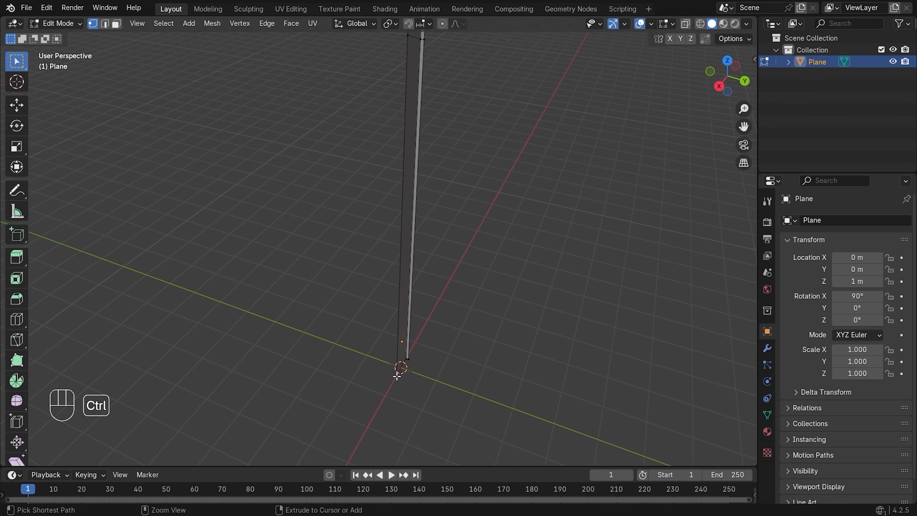
ctrl+click(397, 376)
shift+middle_drag(503, 180, 520, 299)
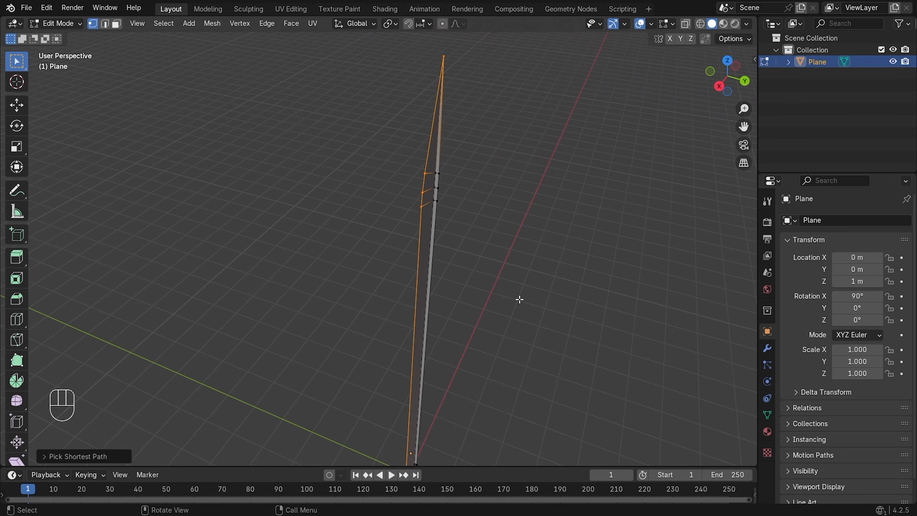
key(KP_3)
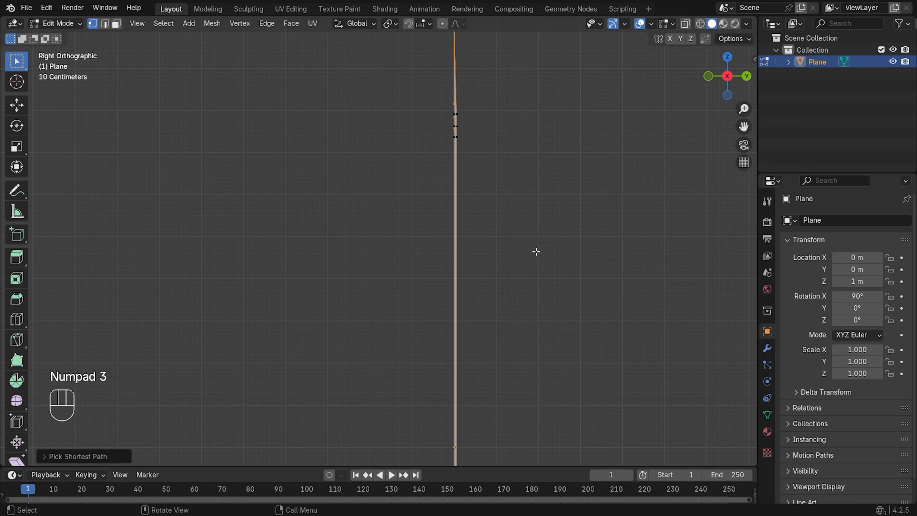
key(e)
key(y)
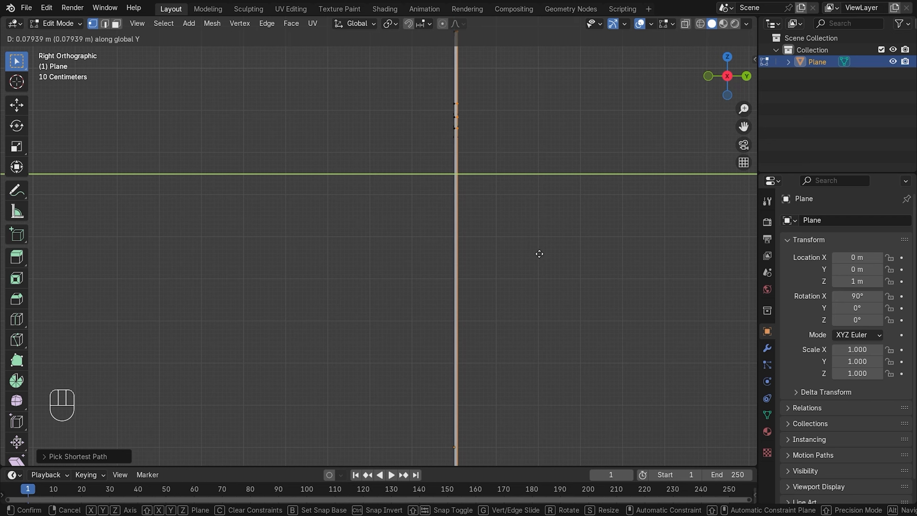
click(538, 254)
Merge the duplicate tip vertices left by the outer edge's extrusion into one
middle_drag(538, 254, 400, 210)
click(374, 190)
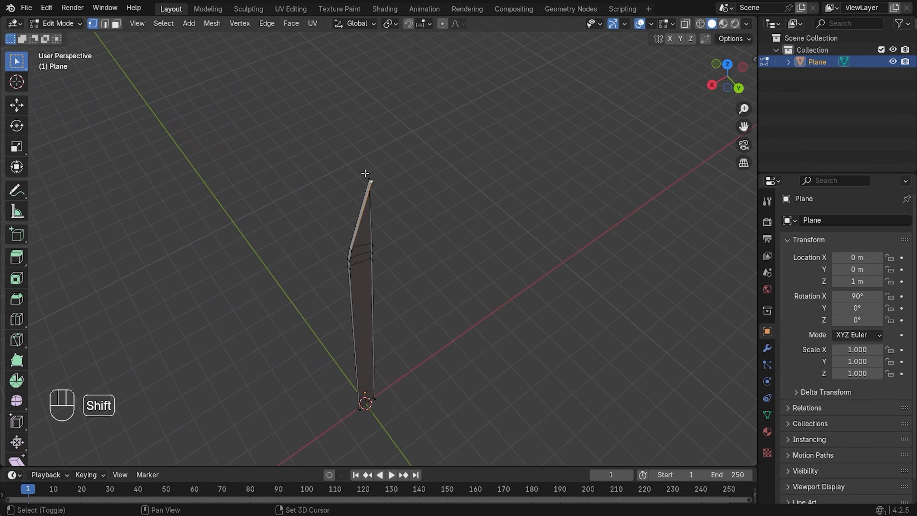
key(m)
click(401, 196)
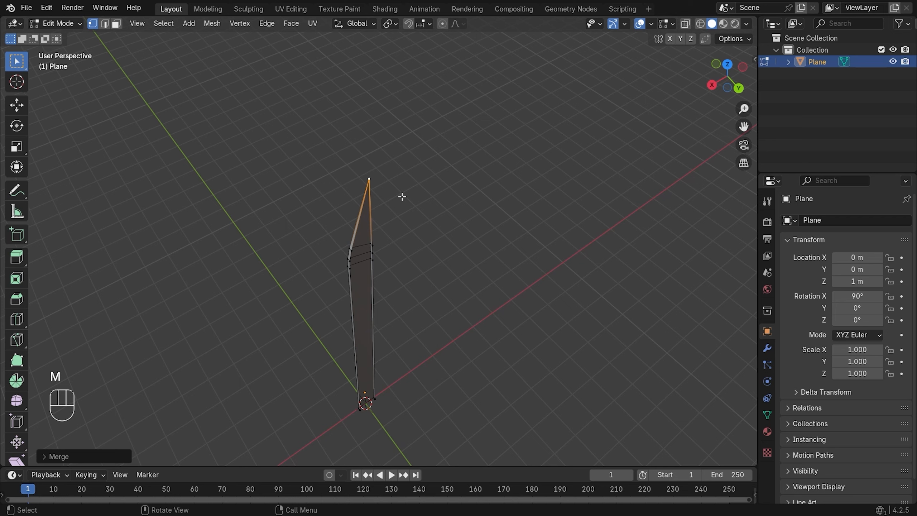
middle_drag(445, 200, 449, 208)
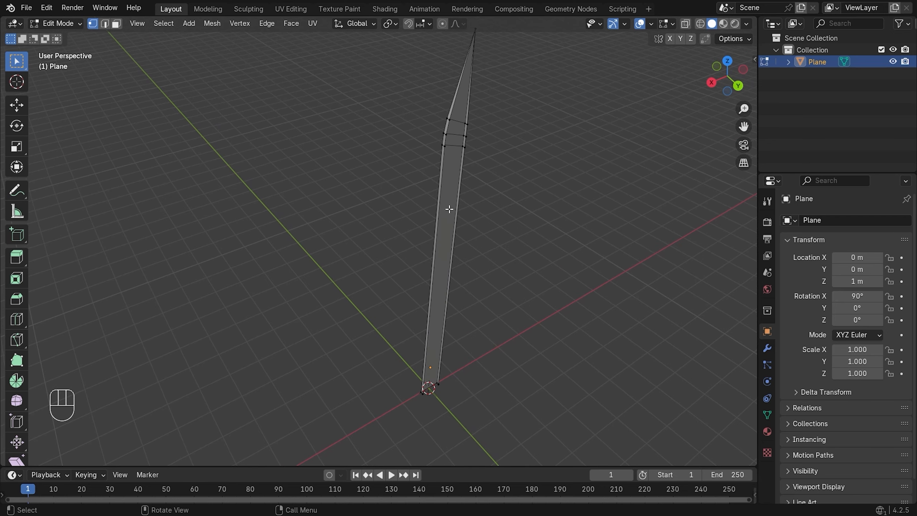
Flatten the extruded rim edges on both sides of the blade by scaling them to 0 along Y
alt+click(436, 229)
middle_drag(505, 185, 495, 190)
key(2)
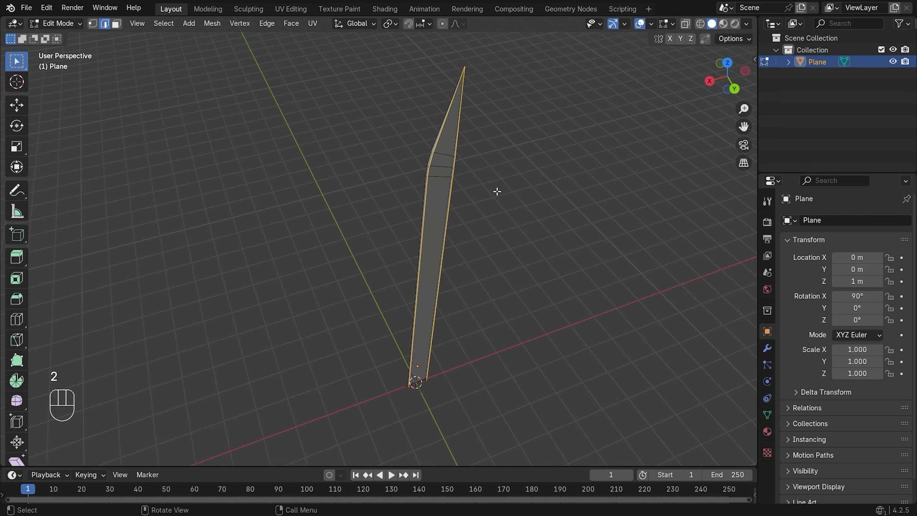
key(s)
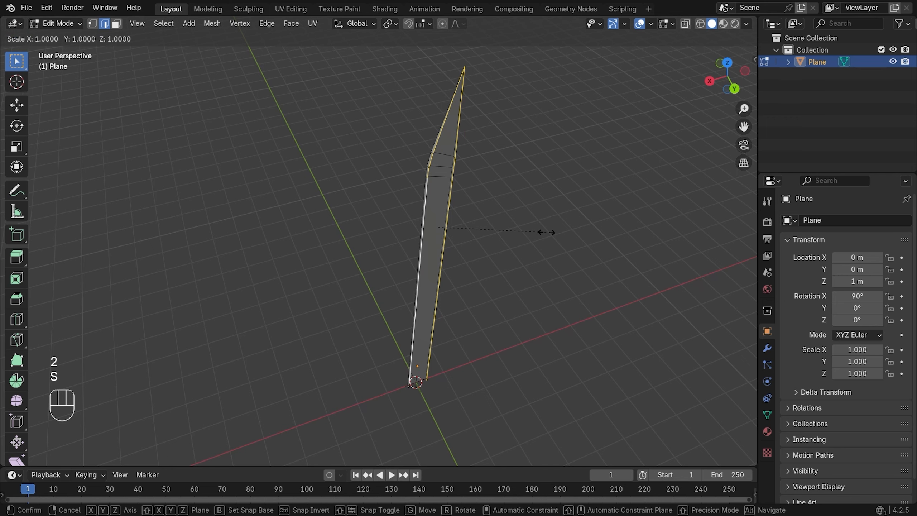
key(y)
key(KP_0)
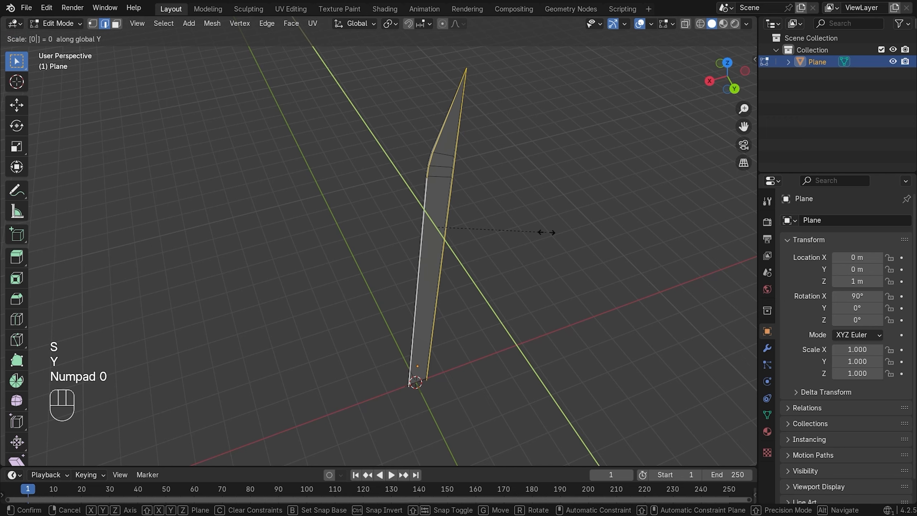
key(Return)
middle_drag(546, 231, 499, 153)
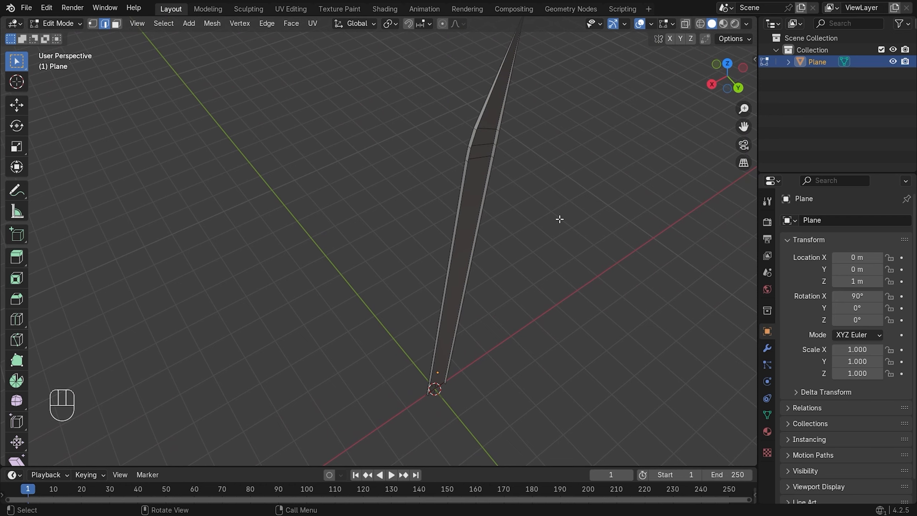
middle_drag(557, 217, 495, 185)
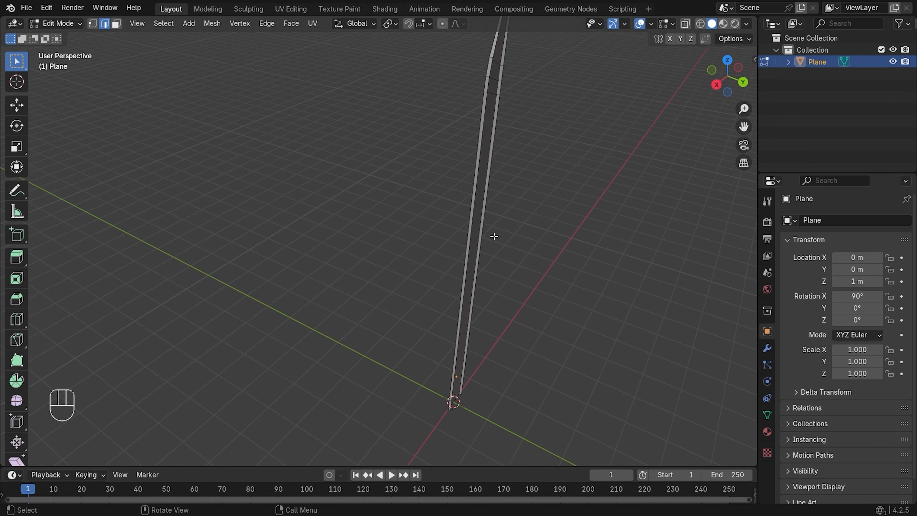
Fill the open bottom end of the blade with a face between its four corner vertices
key(Tab)
click(449, 256)
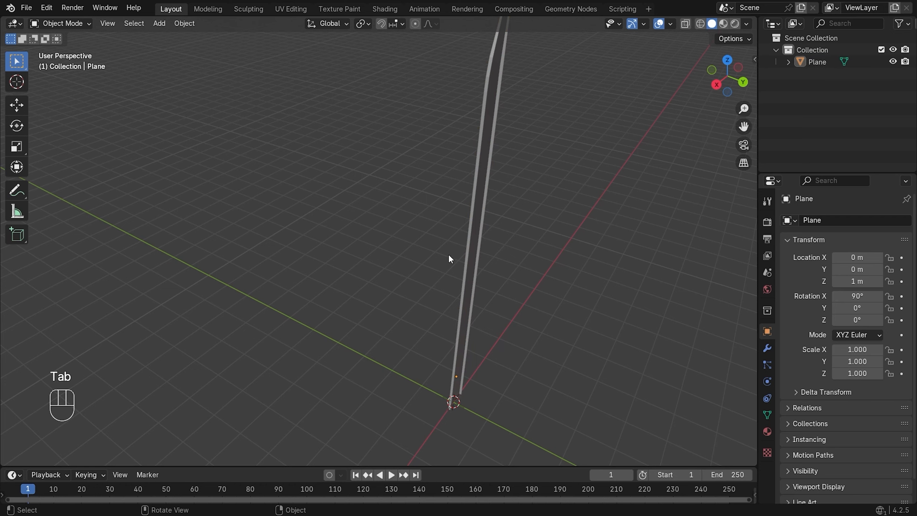
middle_drag(578, 286, 543, 350)
key(Tab)
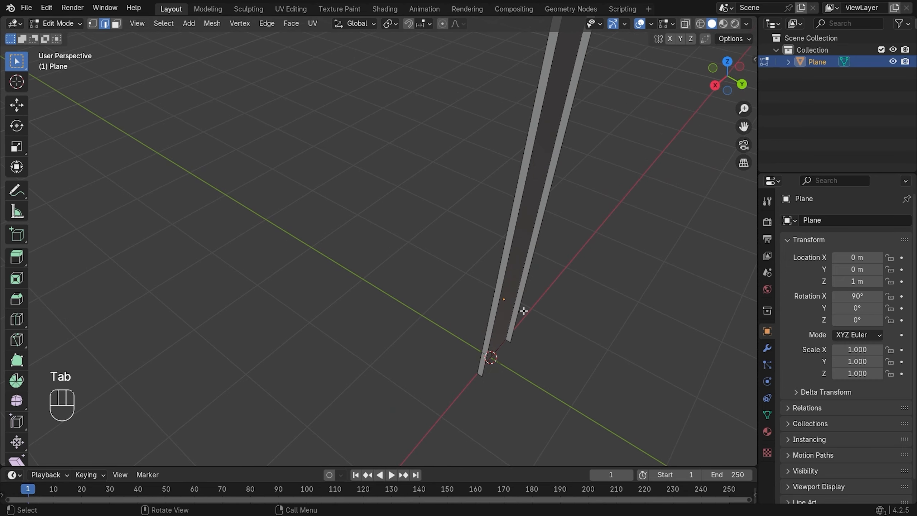
shift+middle_drag(518, 311, 486, 346)
key(1)
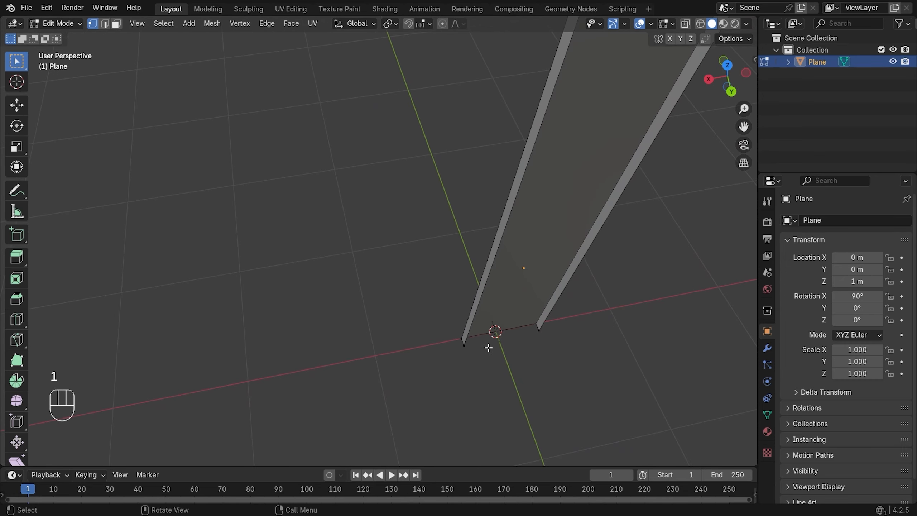
alt+scroll(525, 328, up, 1)
alt+middle_click(525, 328)
scroll(517, 328, up, 2)
click(412, 254)
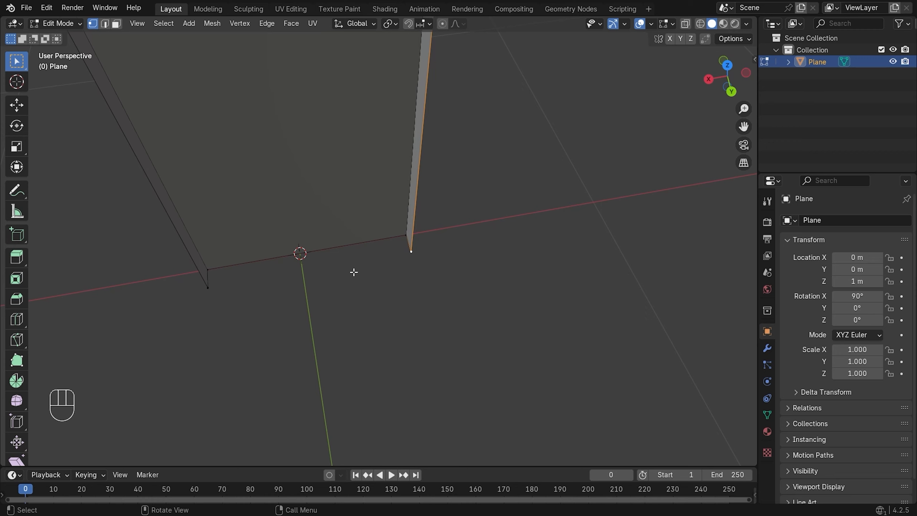
shift+click(208, 288)
shift+click(208, 270)
shift+click(406, 235)
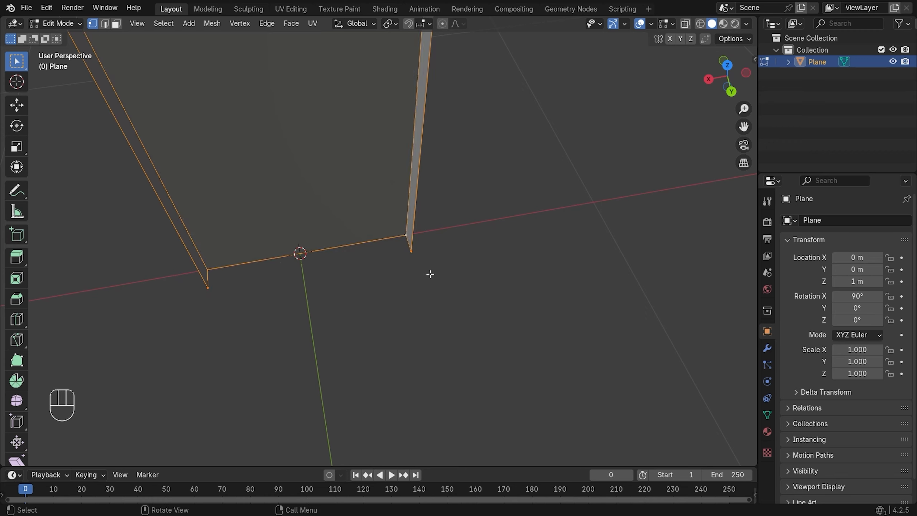
key(f)
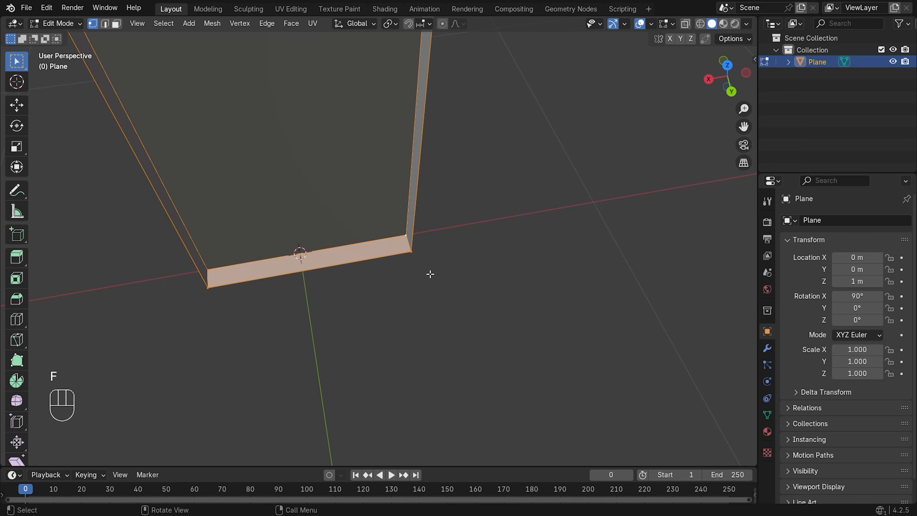
Select the rear rim's edge path along the blade's outer side, from the tip through the bend to the base
middle_drag(430, 274, 390, 212)
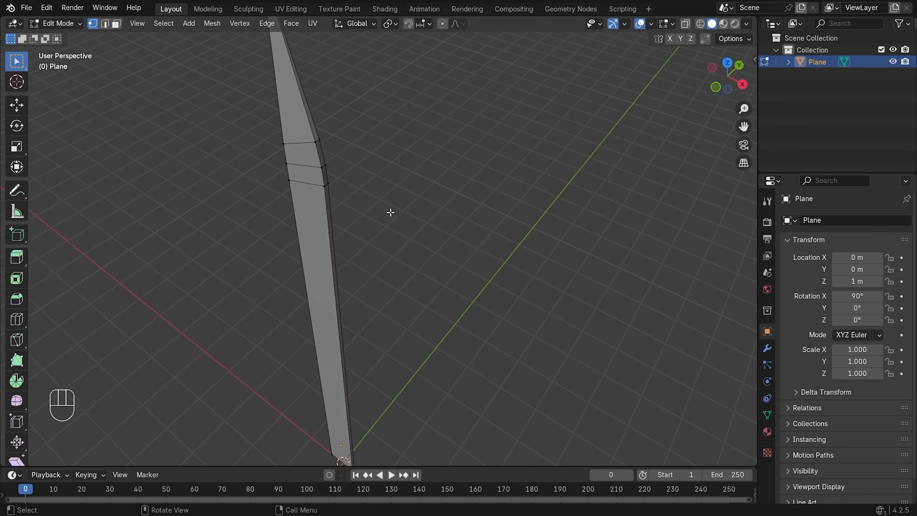
key(alt)
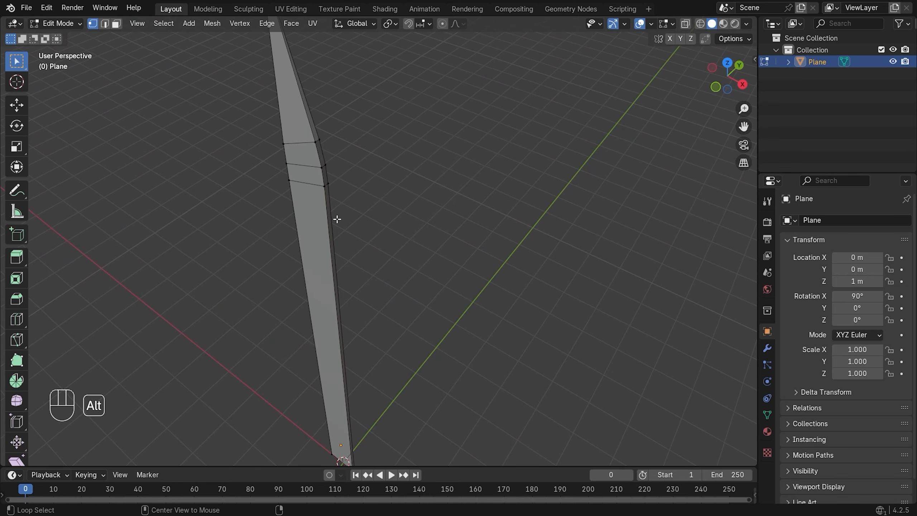
alt+click(337, 219)
shift+middle_drag(366, 186, 423, 193)
click(376, 151)
shift+middle_drag(456, 426, 468, 258)
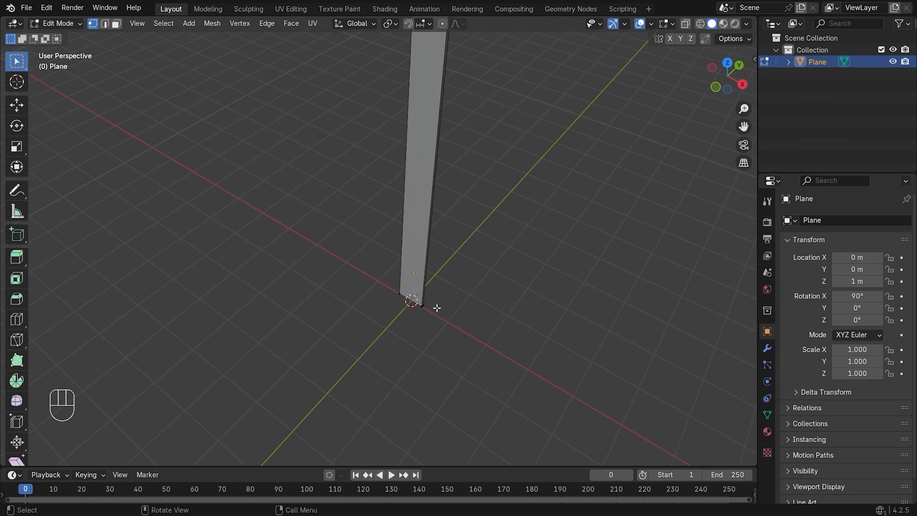
ctrl+click(434, 306)
shift+middle_drag(437, 308, 431, 331)
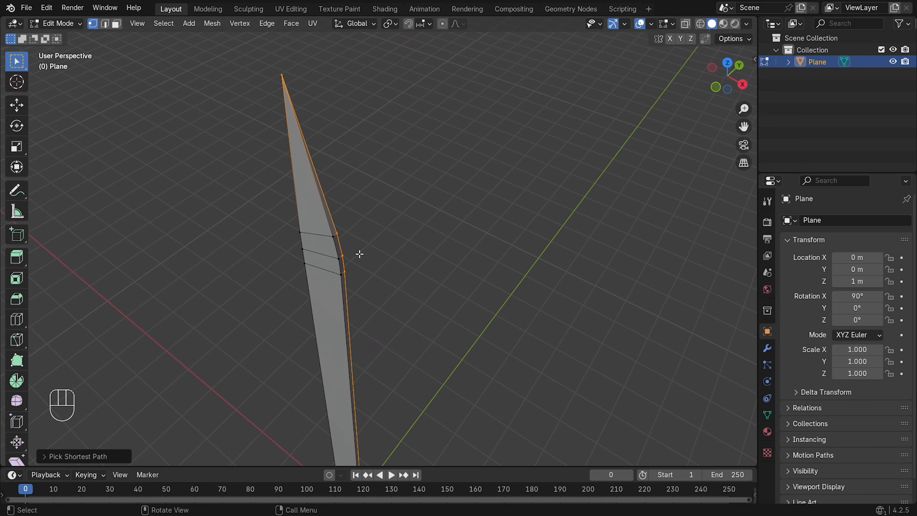
shift+middle_drag(489, 338, 503, 311)
key(g)
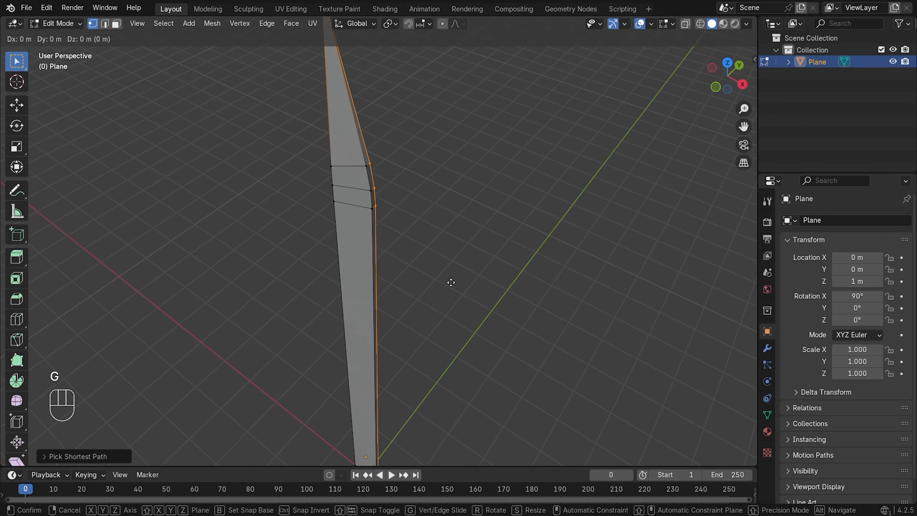
key(y)
key(x)
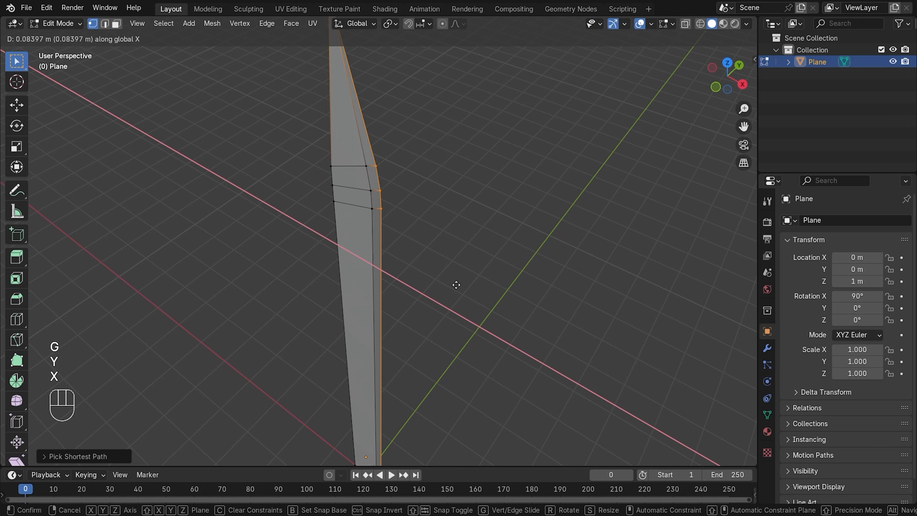
right_click(405, 176)
Deselect the tip vertex and move the rest of the rear rim path slightly outward along X to slant the rim
shift+middle_drag(406, 176, 411, 242)
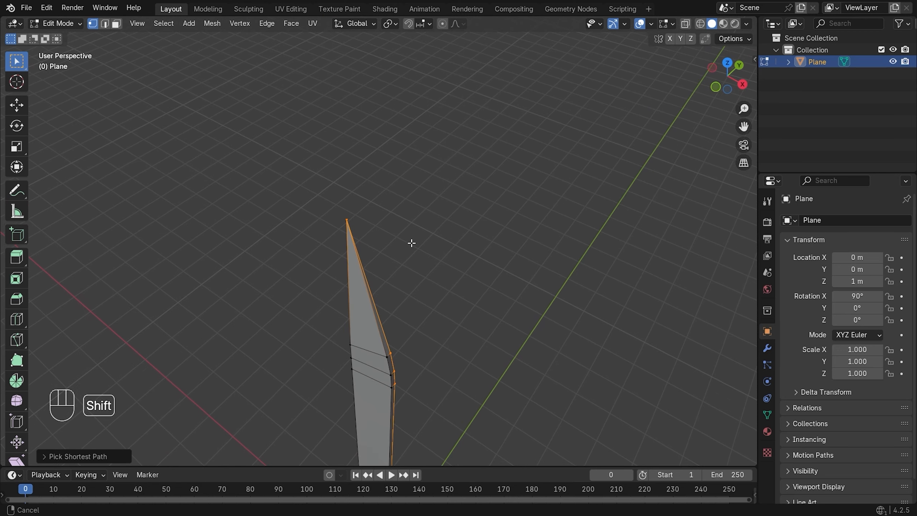
shift+click(343, 219)
shift+middle_drag(470, 329, 487, 254)
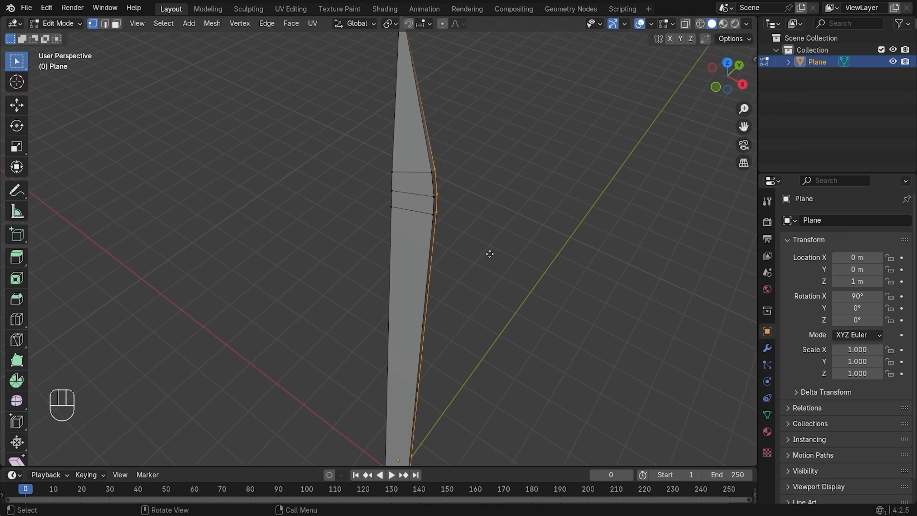
key(g)
key(x)
click(492, 255)
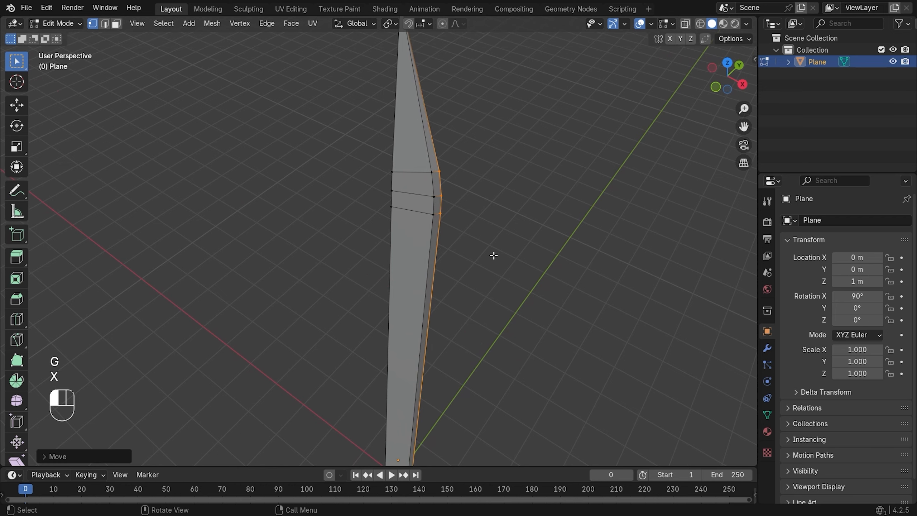
Examine the slanted rim, the tip and the open back of the blade from several angles
middle_drag(493, 254, 521, 255)
scroll(501, 235, down, 5)
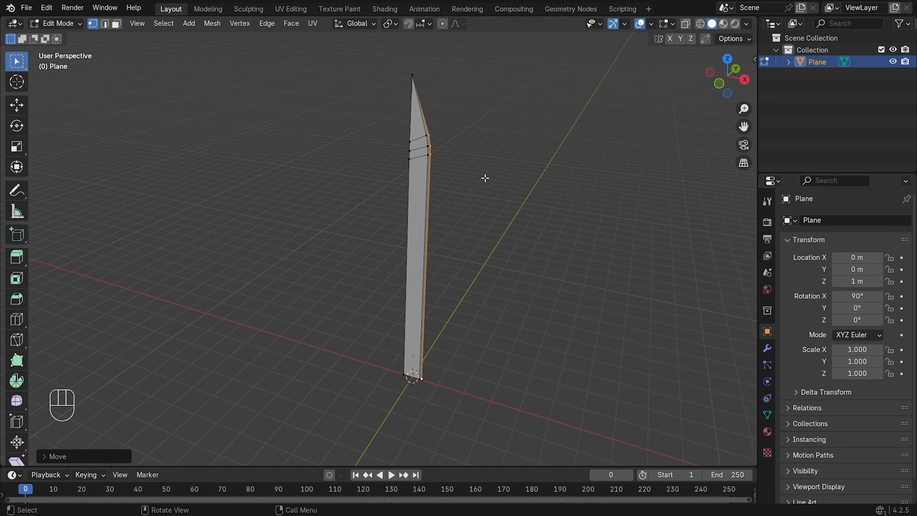
scroll(483, 175, up, 3)
shift+middle_drag(505, 148, 474, 223)
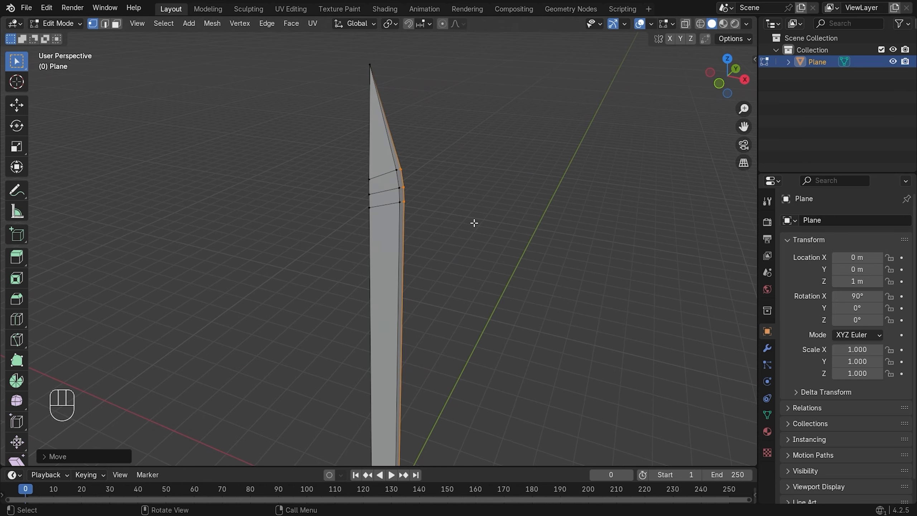
scroll(446, 162, up, 2)
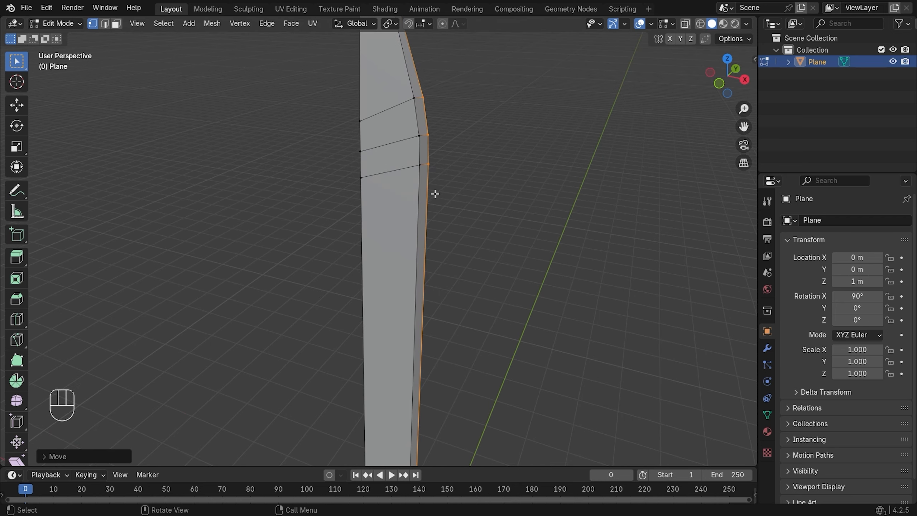
scroll(433, 194, down, 2)
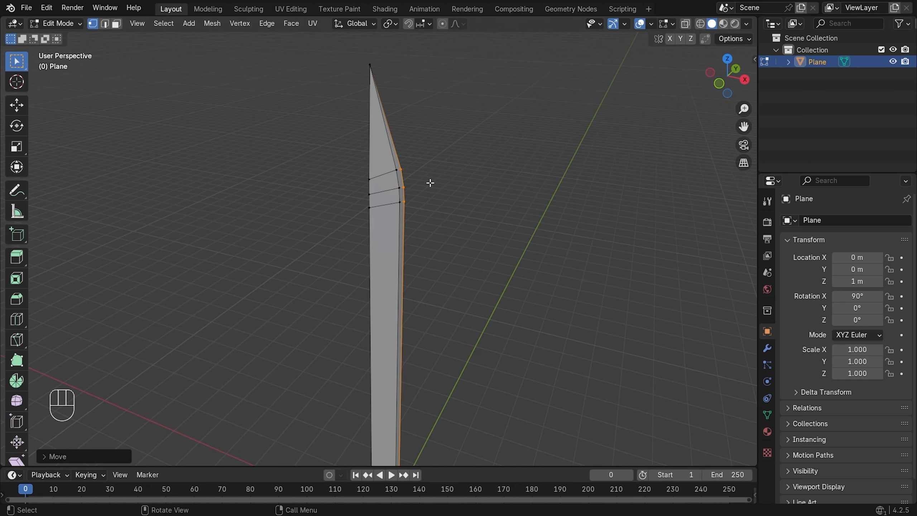
scroll(457, 194, up, 5)
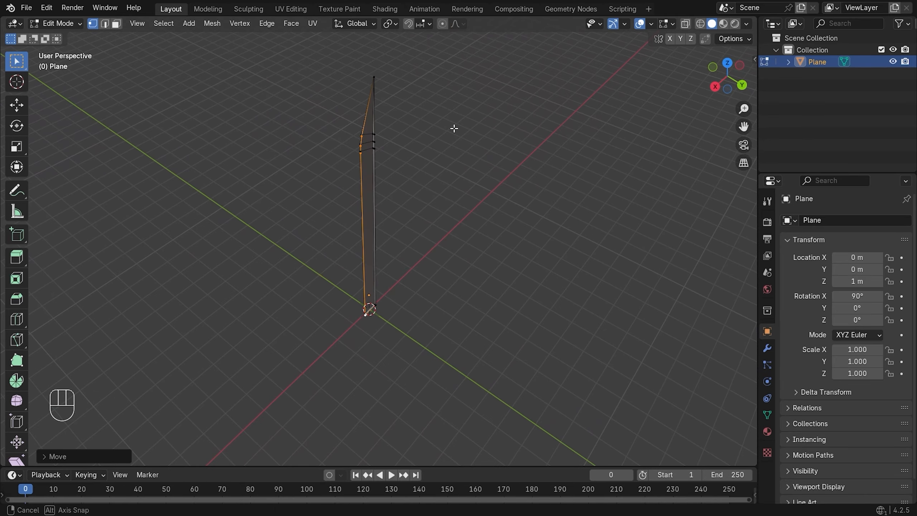
scroll(367, 61, up, 4)
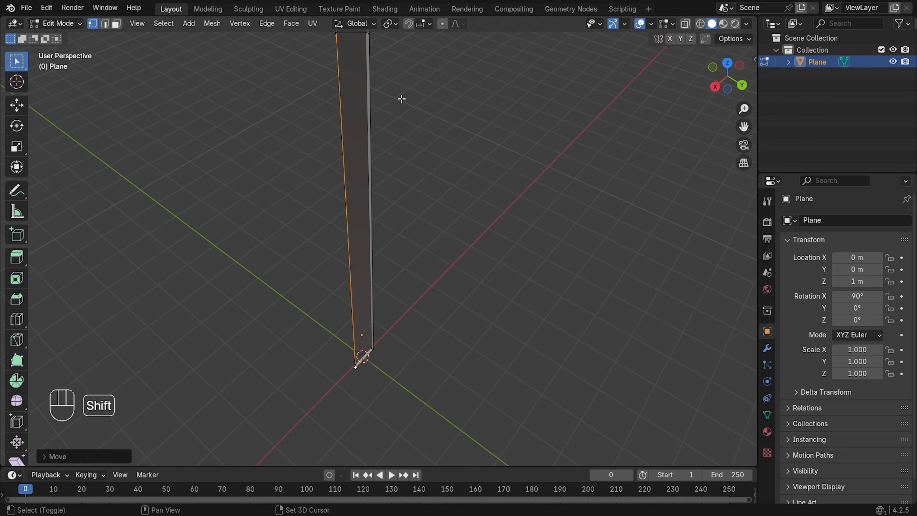
shift+middle_drag(402, 103, 552, 257)
scroll(587, 237, up, 3)
Return to Object Mode, select the blade and add a Mirror modifier to it
key(Tab)
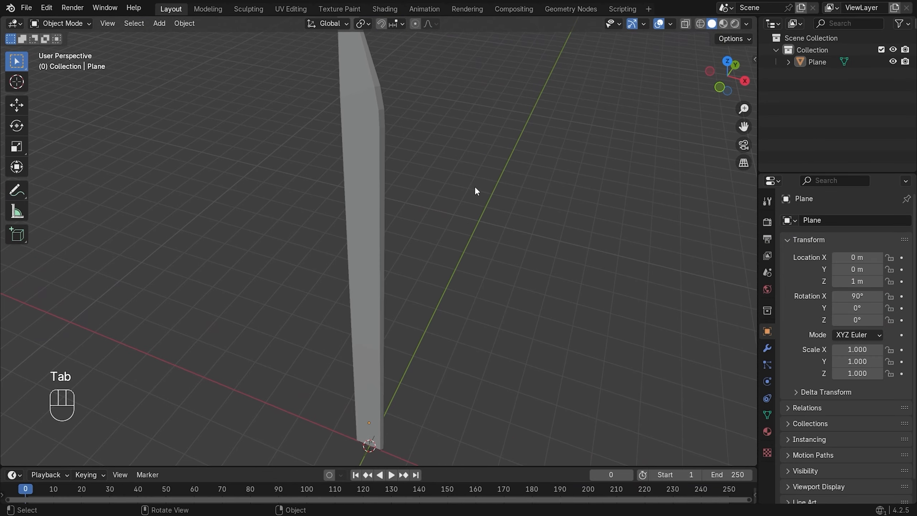
middle_drag(476, 190, 377, 196)
click(376, 196)
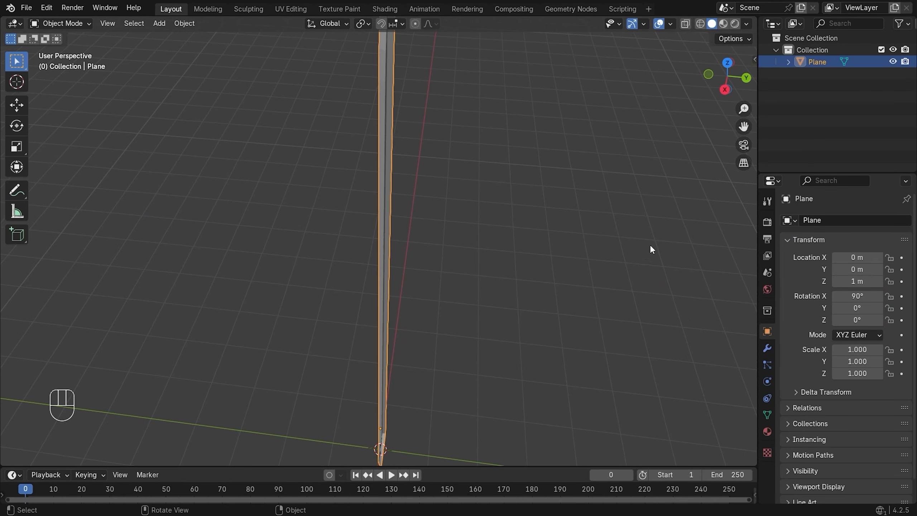
scroll(451, 216, down, 2)
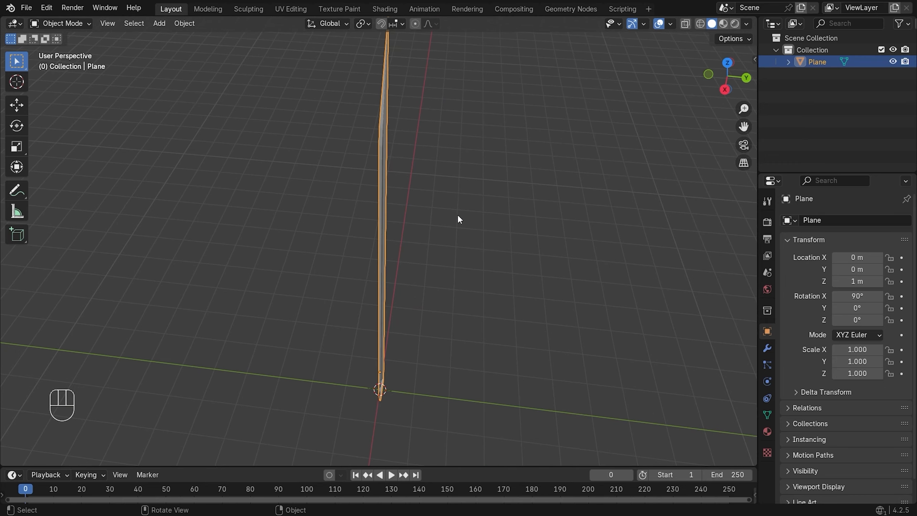
click(767, 348)
click(861, 221)
mouse_move(822, 264)
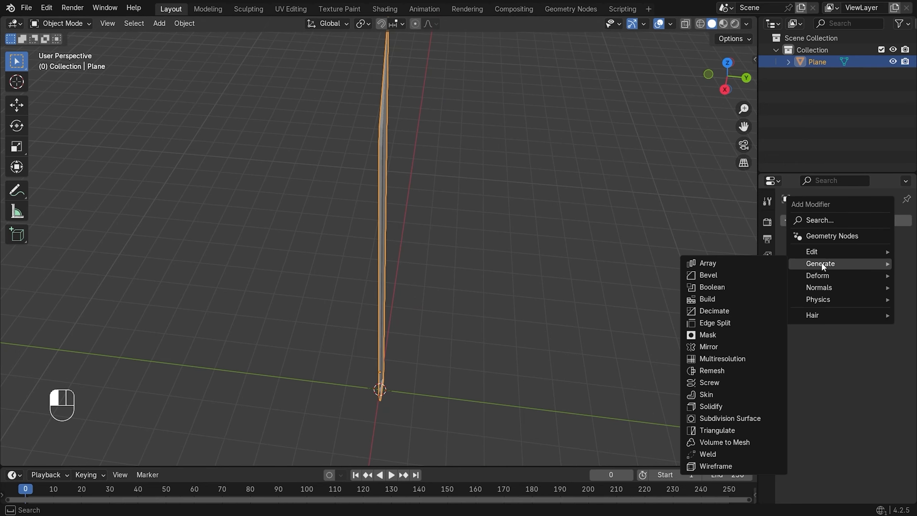
click(736, 345)
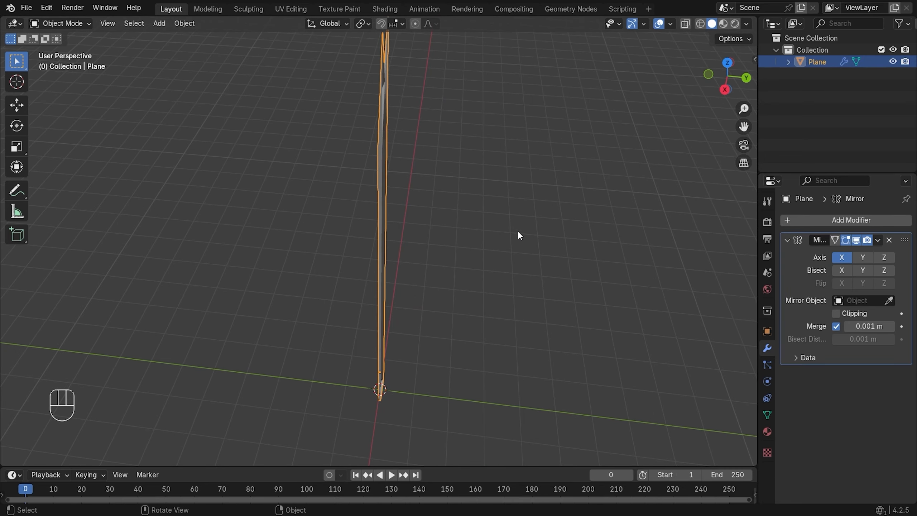
Select the blade's entire mesh in Edit Mode and try to move it along X and Y
key(Tab)
key(a)
key(g)
key(x)
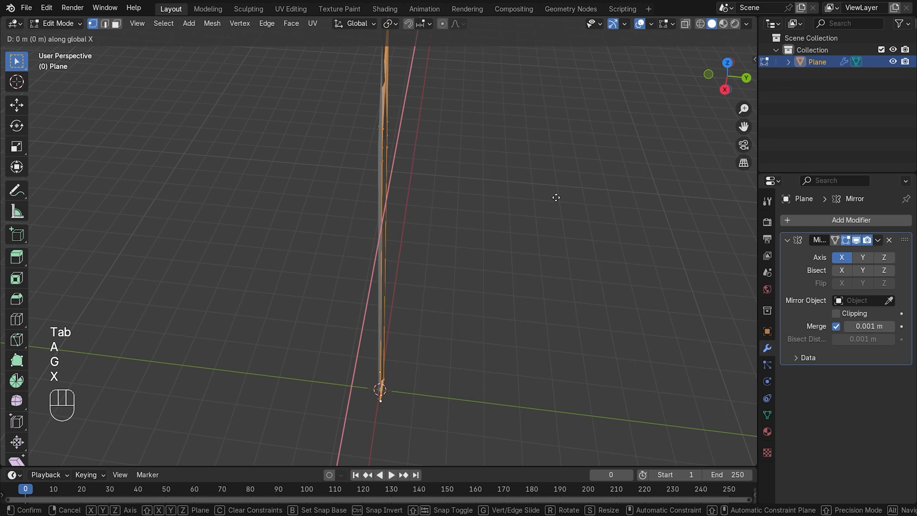
key(y)
click(549, 197)
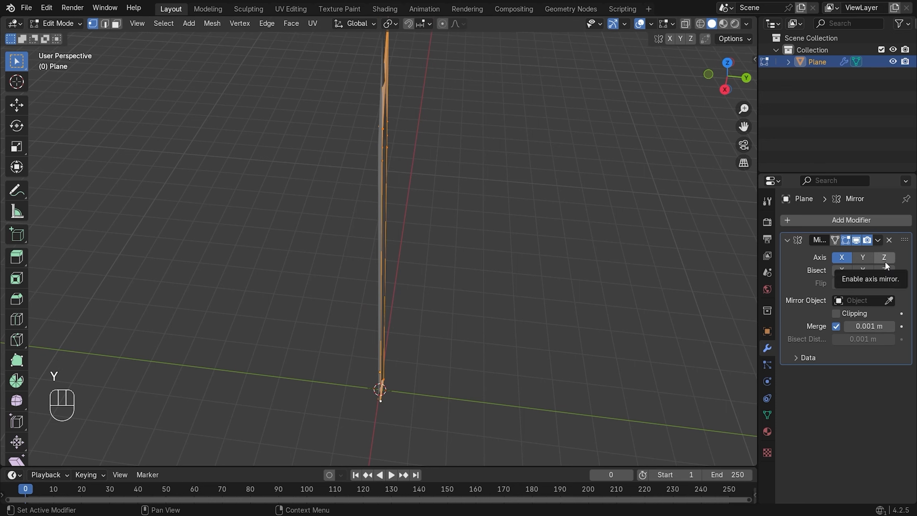
Set the Mirror modifier's axis to Z only, turning X and Y off
click(885, 259)
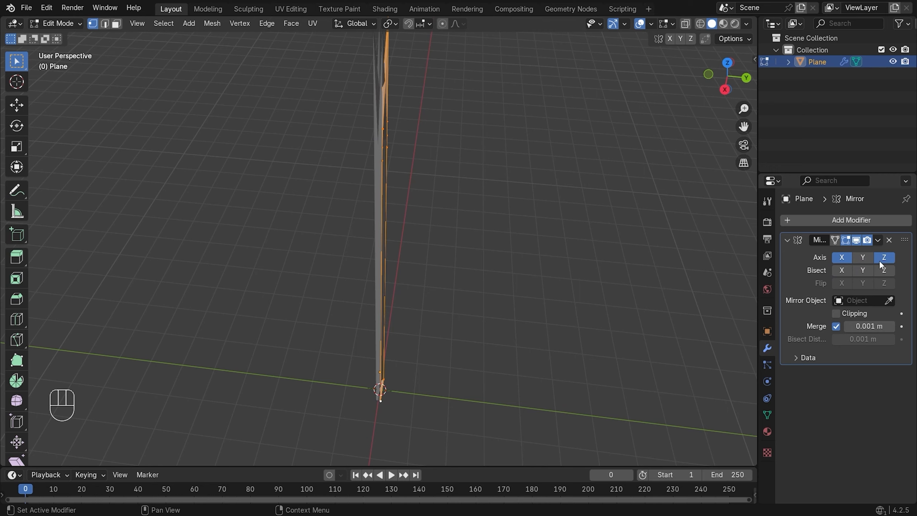
click(880, 260)
click(864, 260)
click(842, 260)
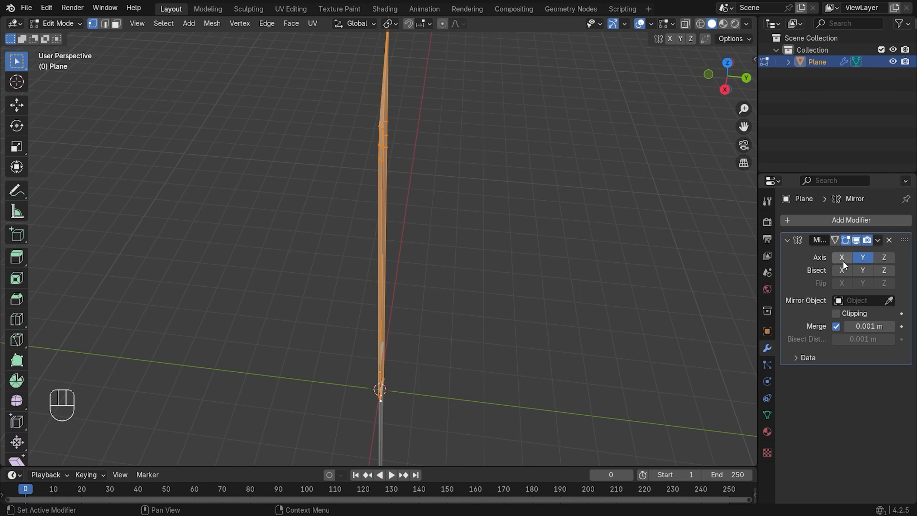
click(863, 257)
click(884, 257)
Move the whole mesh about -0.44 m along Y to separate it from its mirrored half
key(g)
key(y)
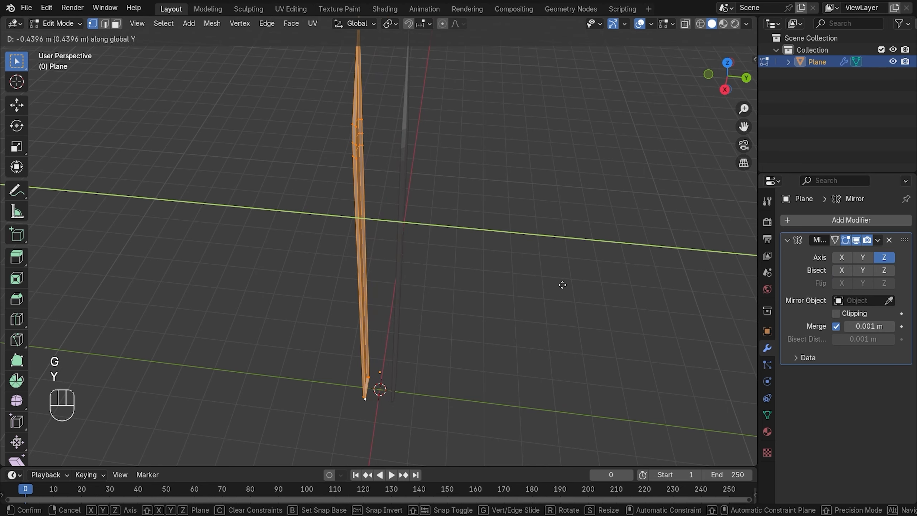
click(562, 285)
middle_drag(563, 285, 457, 231)
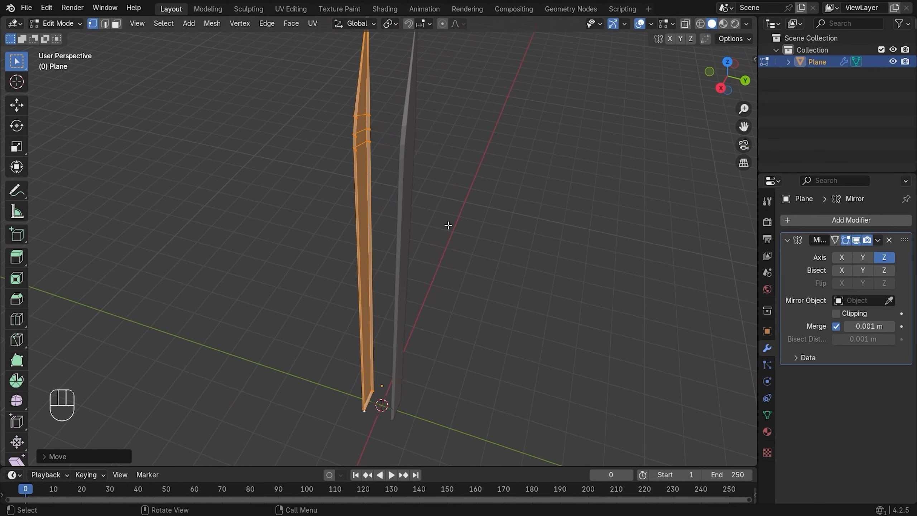
Enable Clipping on the mirror and move the mesh back about 0.41 m, plus about 0.011 m, along Y to join the halves
click(836, 312)
key(g)
key(y)
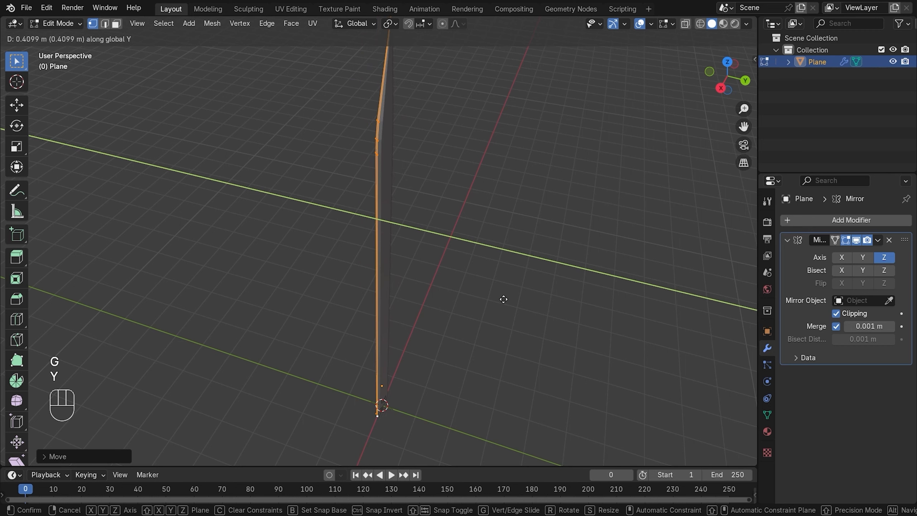
key(g)
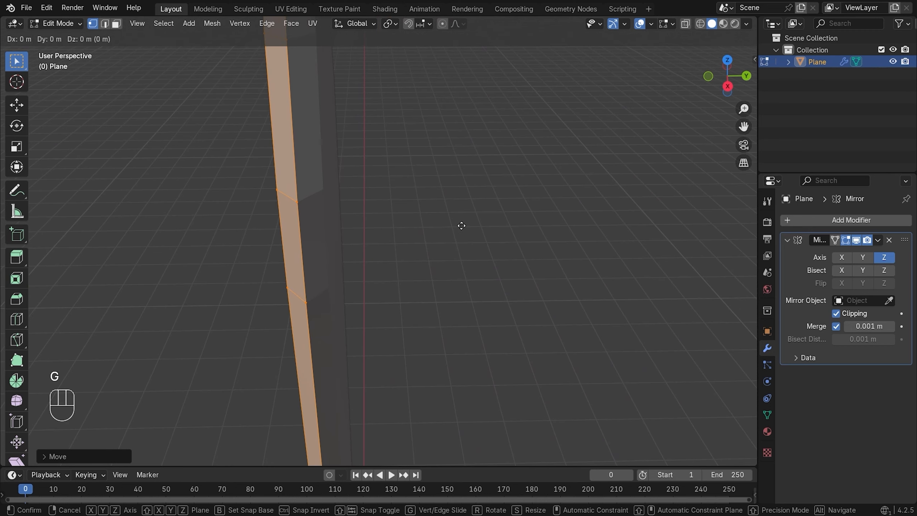
key(y)
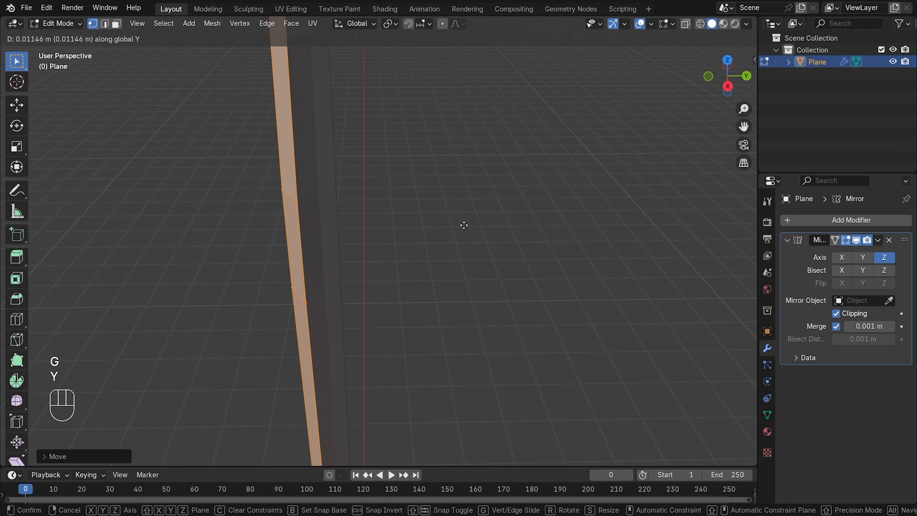
click(464, 225)
Examine the mirrored blade in Object Mode with nothing selected, up close and from the front at full length
shift+middle_drag(405, 220, 415, 313)
shift+middle_drag(439, 216, 460, 274)
key(Tab)
click(462, 327)
shift+middle_drag(466, 356, 596, 222)
key(KP_1)
scroll(592, 218, down, 2)
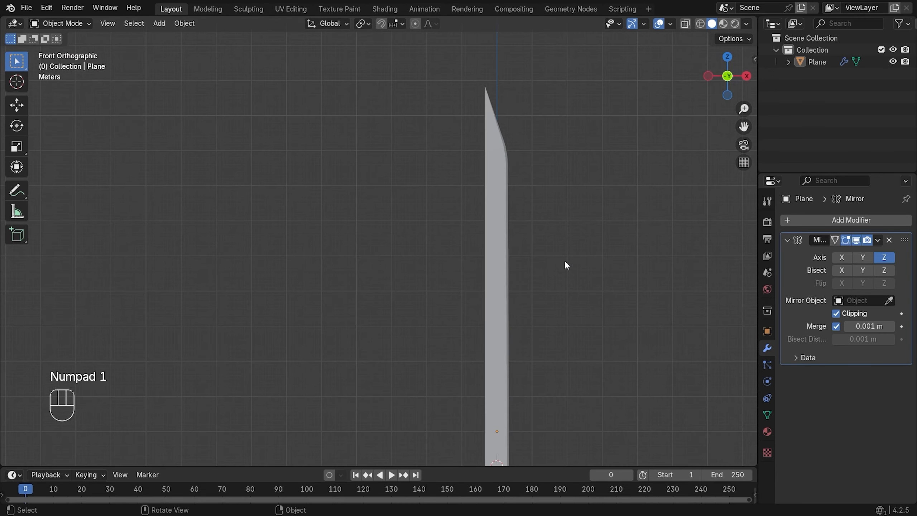
scroll(523, 301, down, 1)
shift+middle_drag(508, 311, 495, 303)
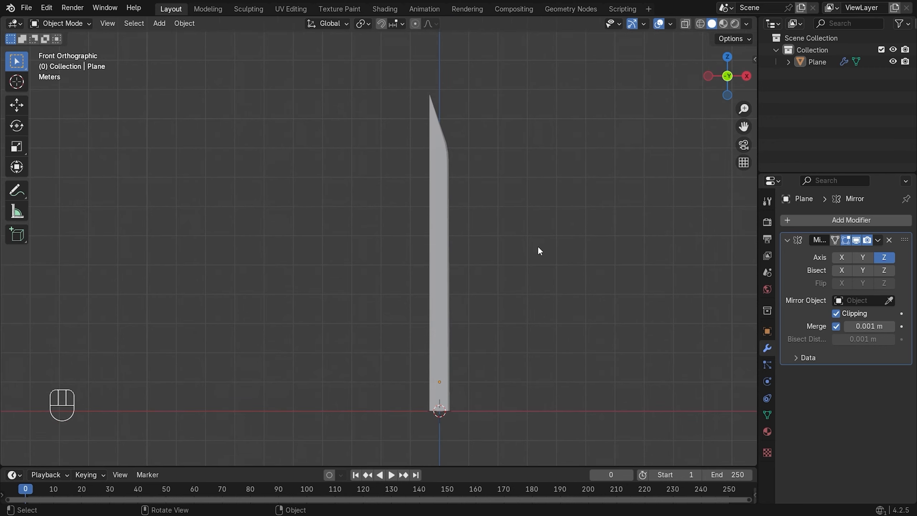
Narrow the blade by scaling its entire mesh to about 0.88 along X, and return to Object Mode with nothing selected
click(457, 237)
key(Tab)
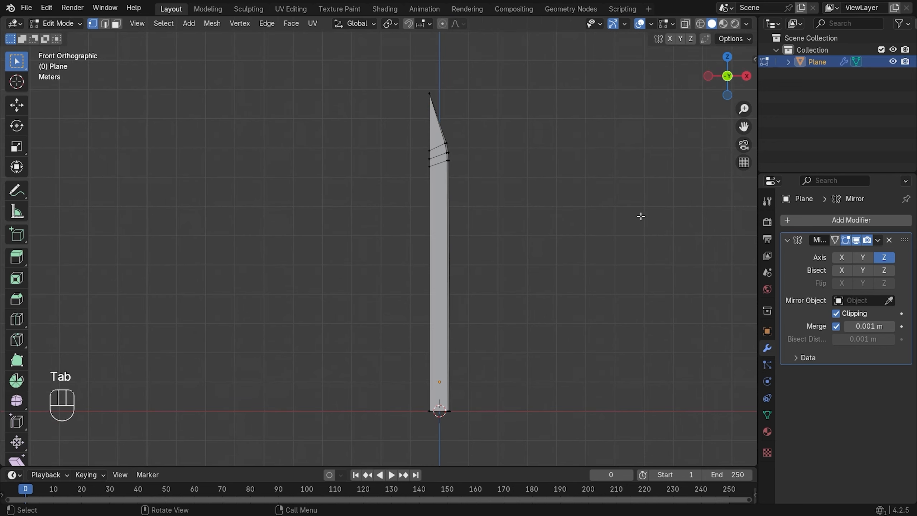
key(a)
key(s)
key(x)
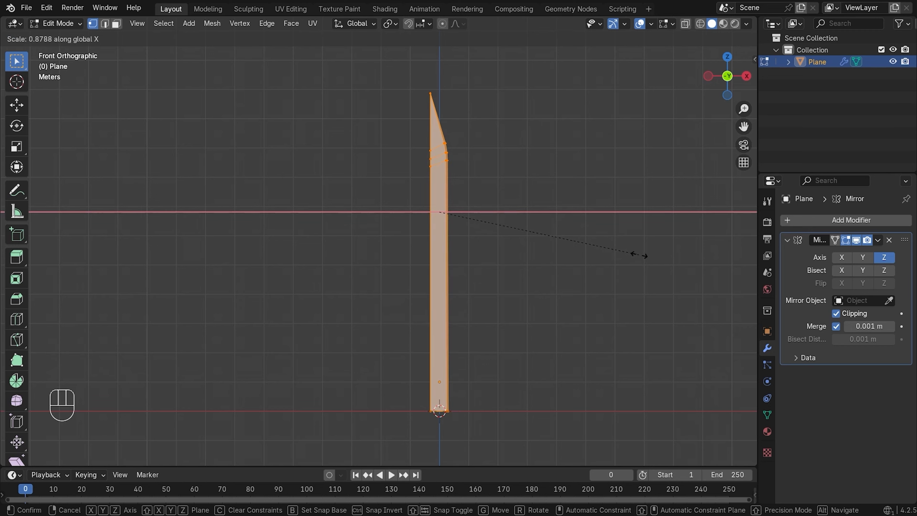
click(634, 255)
key(Tab)
click(600, 197)
scroll(493, 106, up, 1)
scroll(502, 112, up, 2)
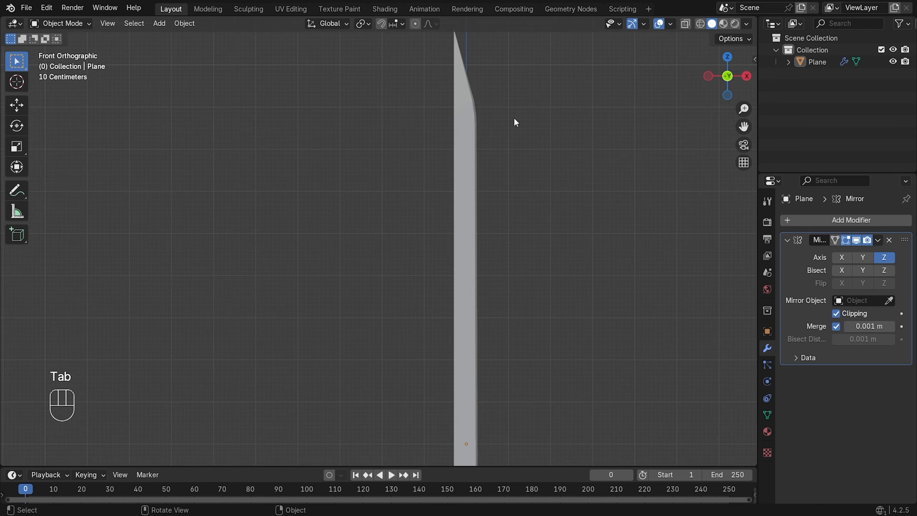
shift+middle_drag(558, 254, 501, 203)
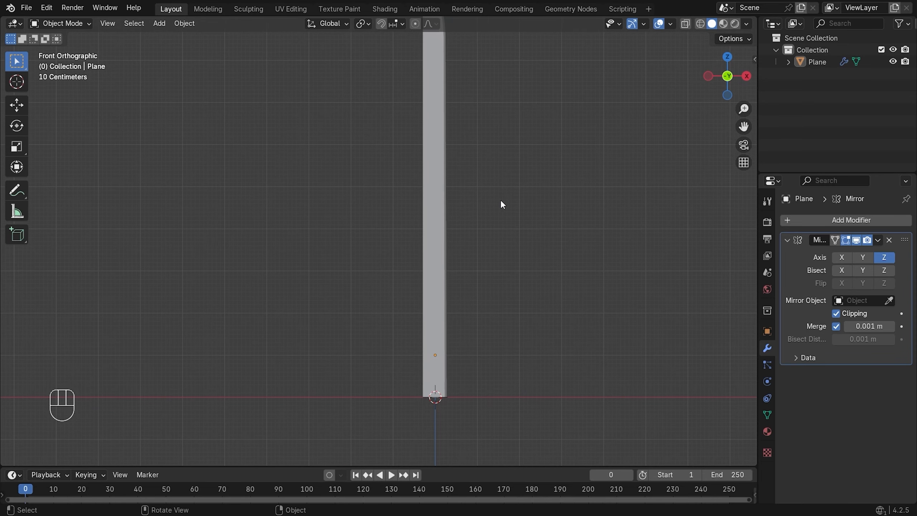
click(441, 184)
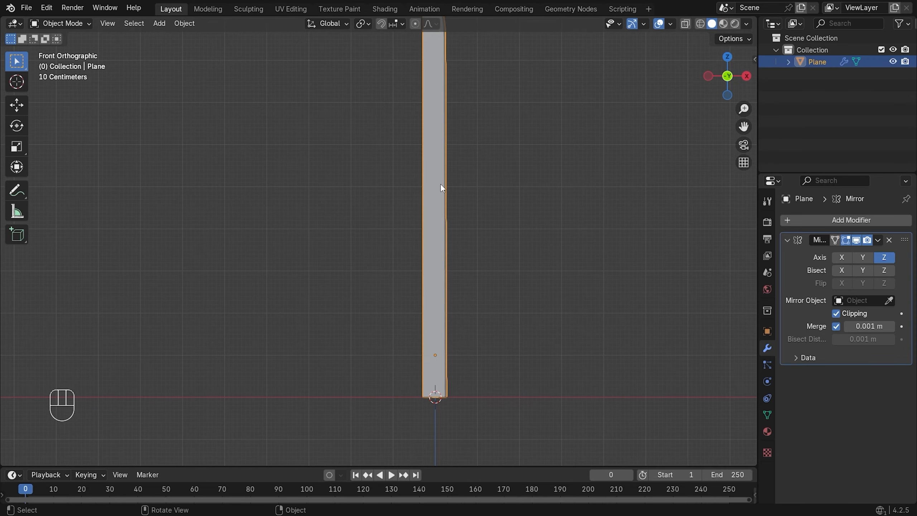
click(869, 217)
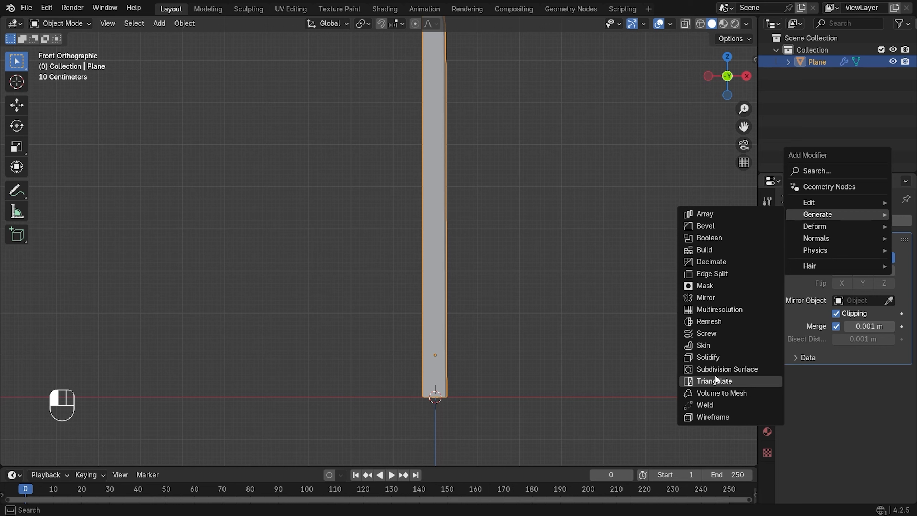
click(500, 317)
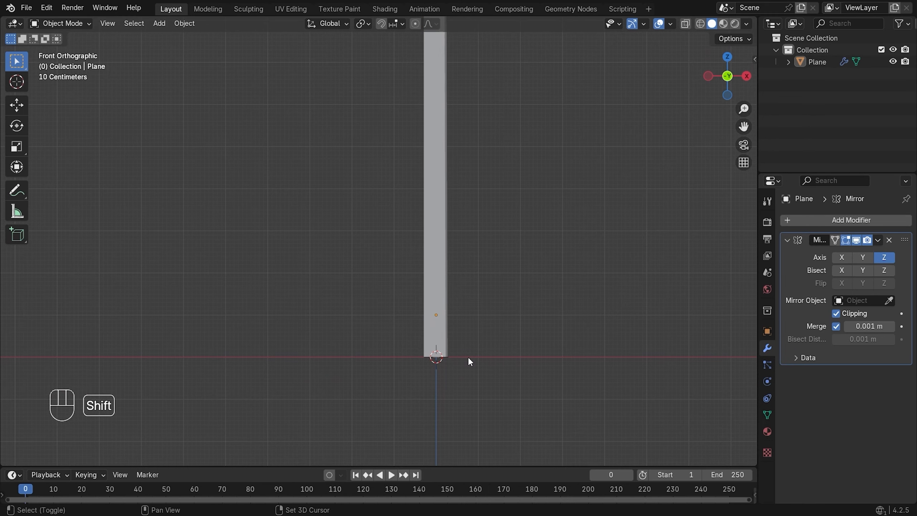
Add a mesh circle with 12 vertices at the base of the blade and leave nothing selected
key(shift+a)
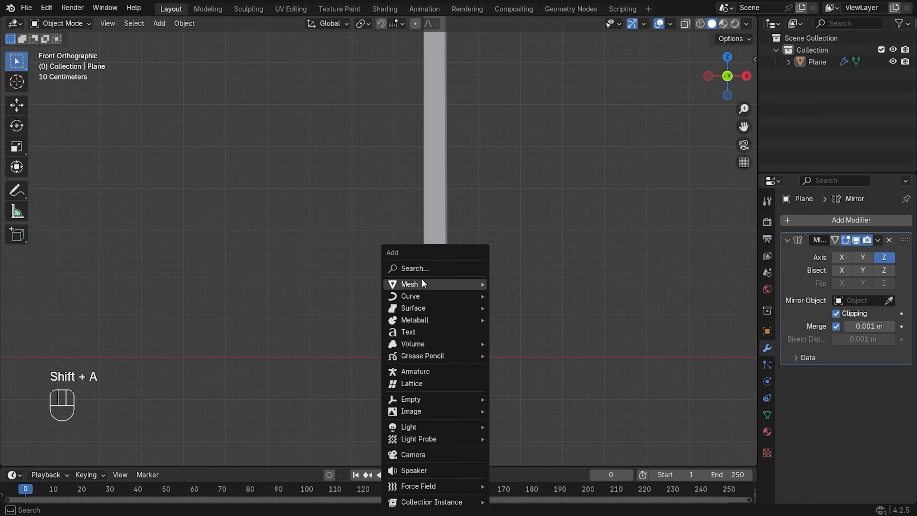
mouse_move(421, 280)
click(528, 304)
click(43, 457)
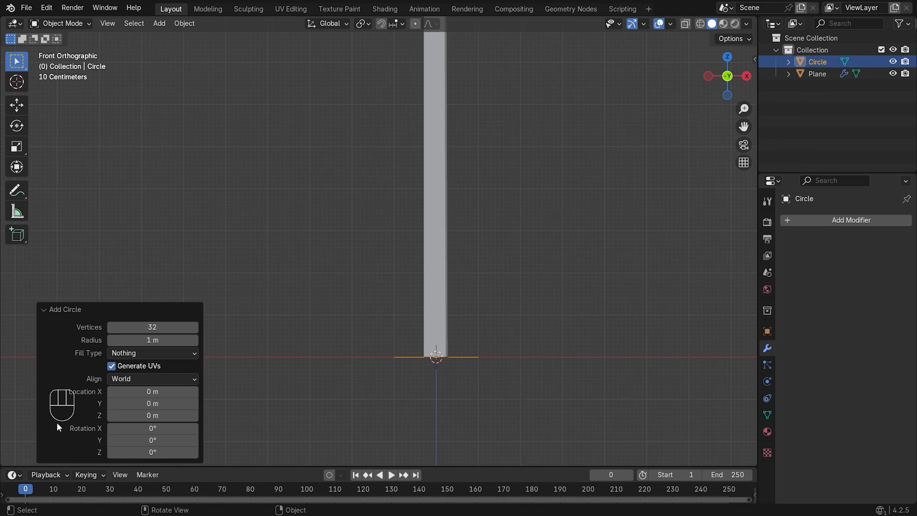
click(182, 331)
text(12)
key(Return)
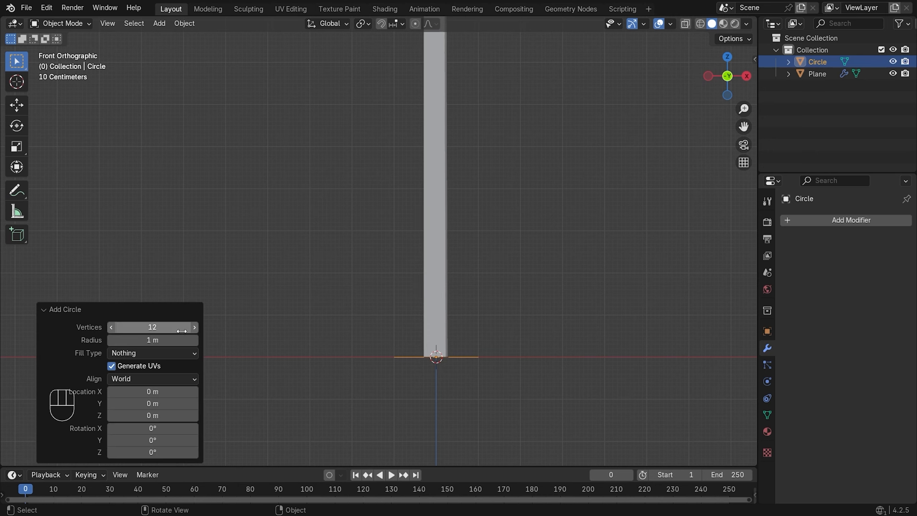
middle_drag(444, 319, 450, 374)
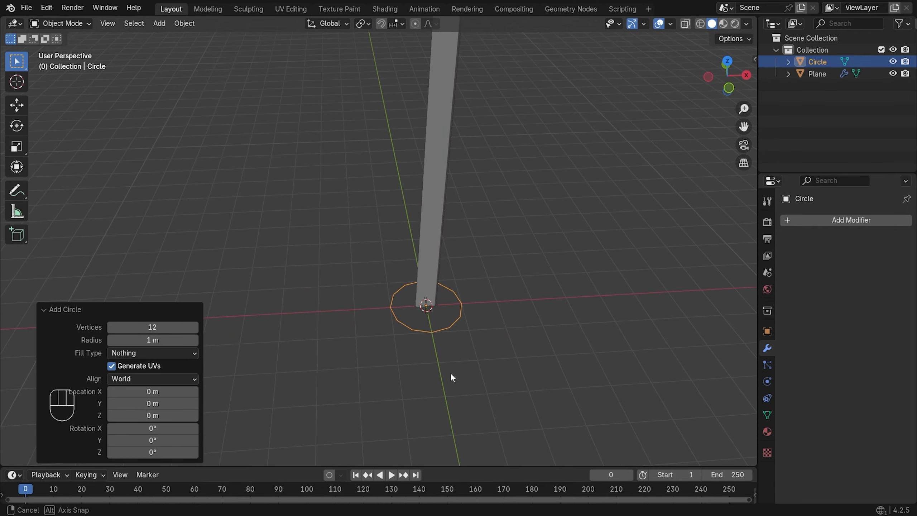
double_click(180, 327)
click(224, 330)
click(582, 381)
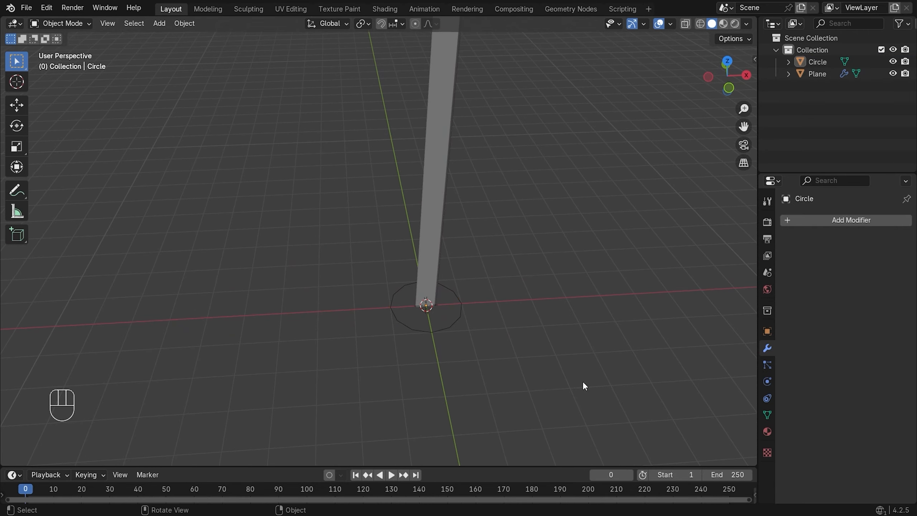
Open the circle in Edit Mode and isolate it in local view with all its vertices selected
click(464, 317)
key(Tab)
scroll(548, 363, up, 4)
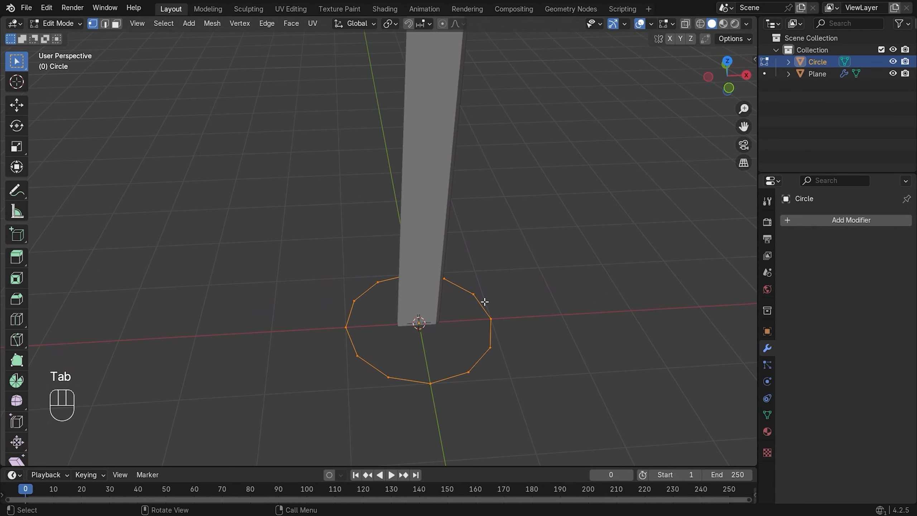
key(slash)
key(slash)
key(slash)
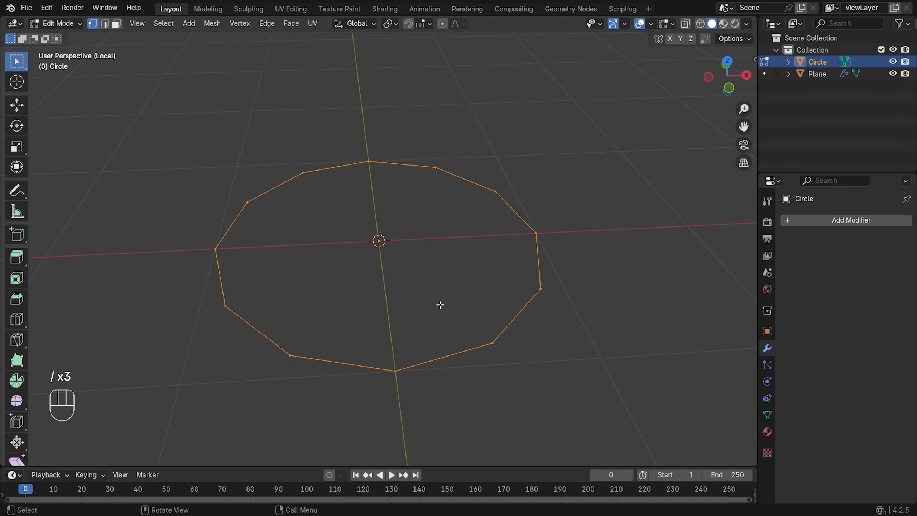
key(slash)
key(slash)
Extrude the circle's edge inward four times, scaling the first three rings to about 0.83, 0.79 and 0.80
key(e)
key(s)
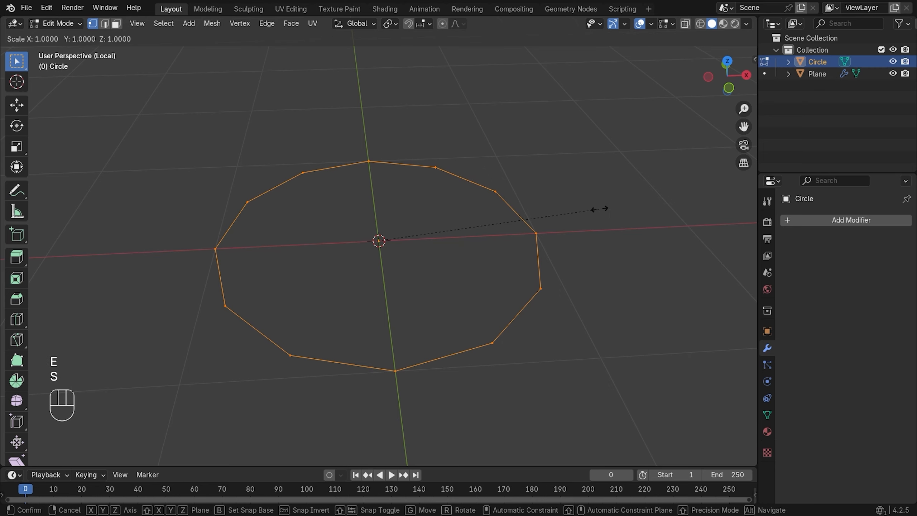
click(556, 199)
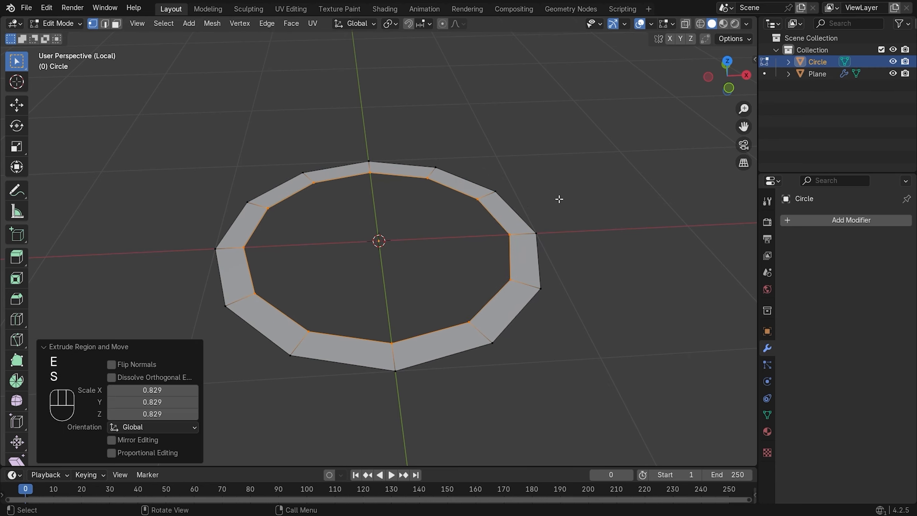
key(e)
key(s)
click(564, 206)
key(e)
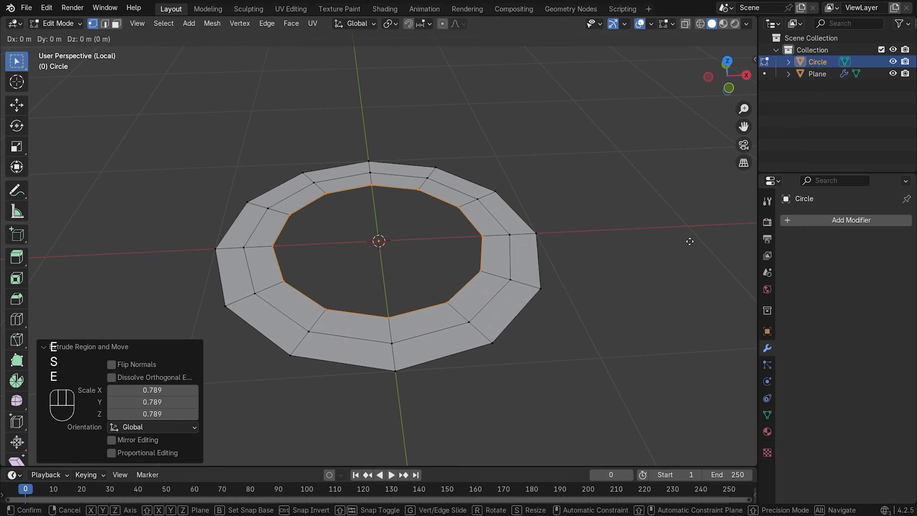
key(s)
click(627, 235)
key(e)
key(s)
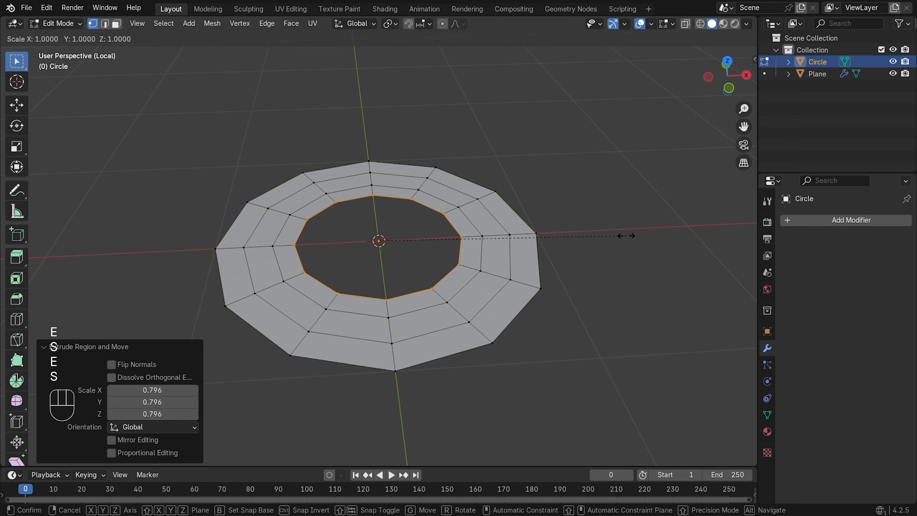
click(574, 220)
Leave local view and extrude the innermost loop inward again around the blade, scaled to about 0.78
key(slash)
key(period)
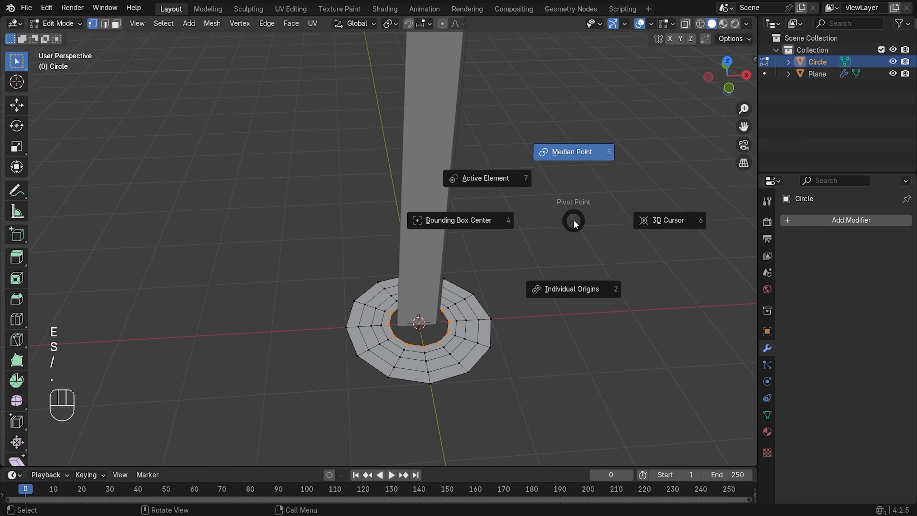
key(Escape)
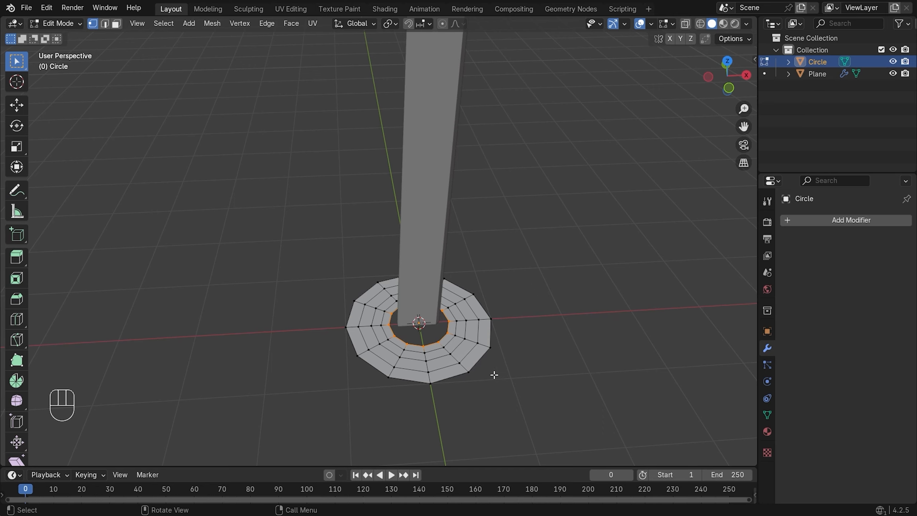
middle_drag(494, 374, 491, 389)
scroll(465, 334, up, 3)
key(e)
key(s)
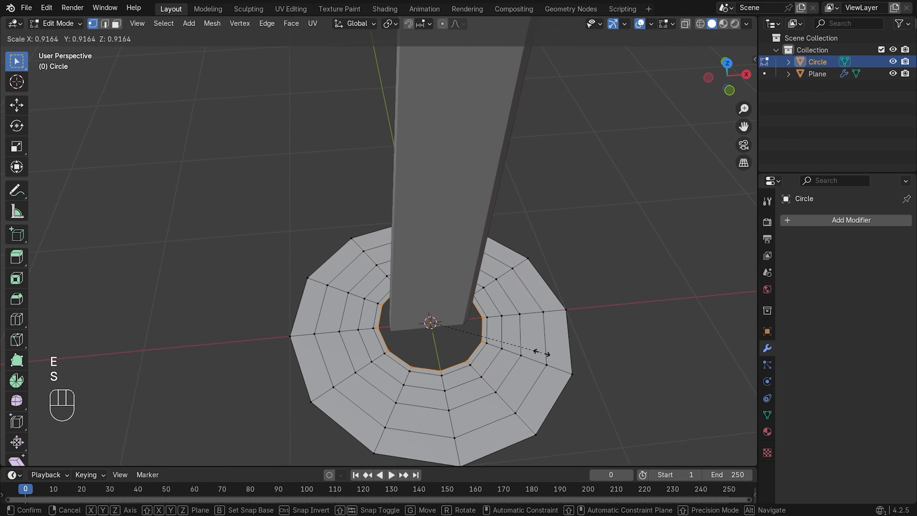
click(530, 346)
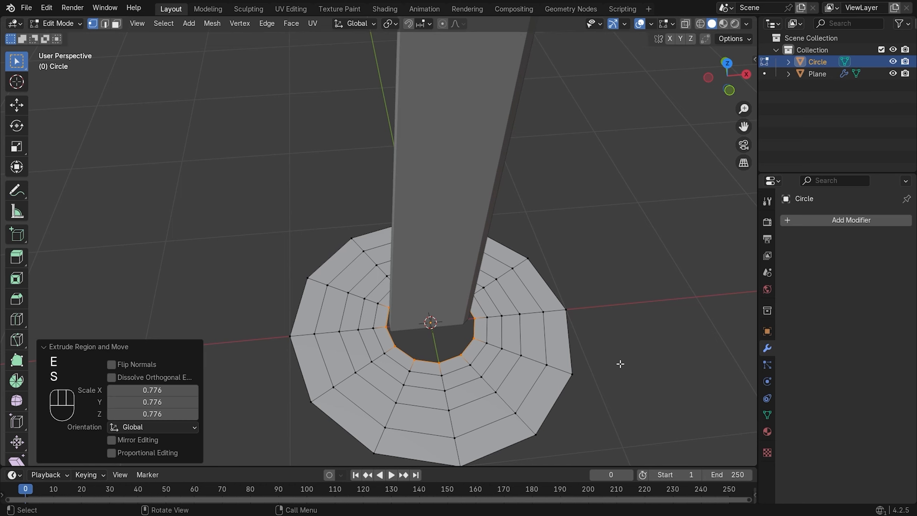
Isolate the disc, extrude its inner loop further inward with the last ring scaled to about 0.53, and close it by merging at center
key(slash)
key(e)
key(s)
click(497, 270)
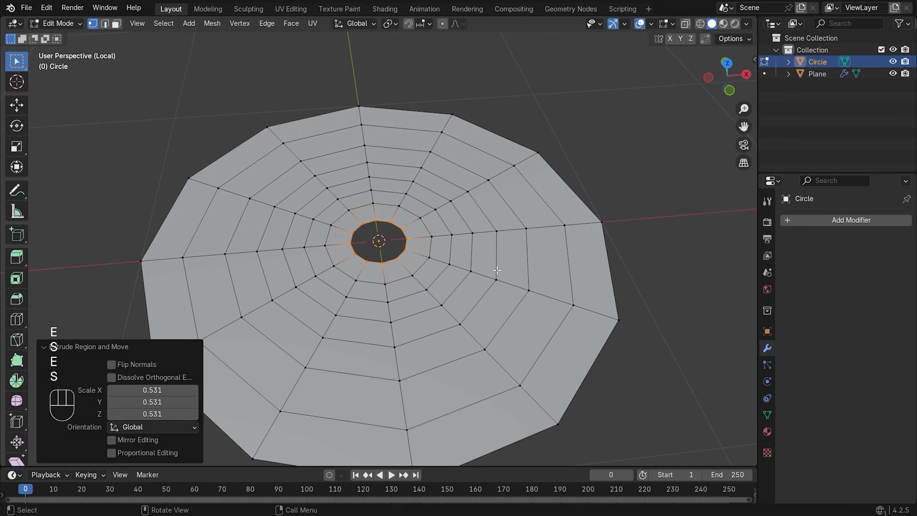
key(f)
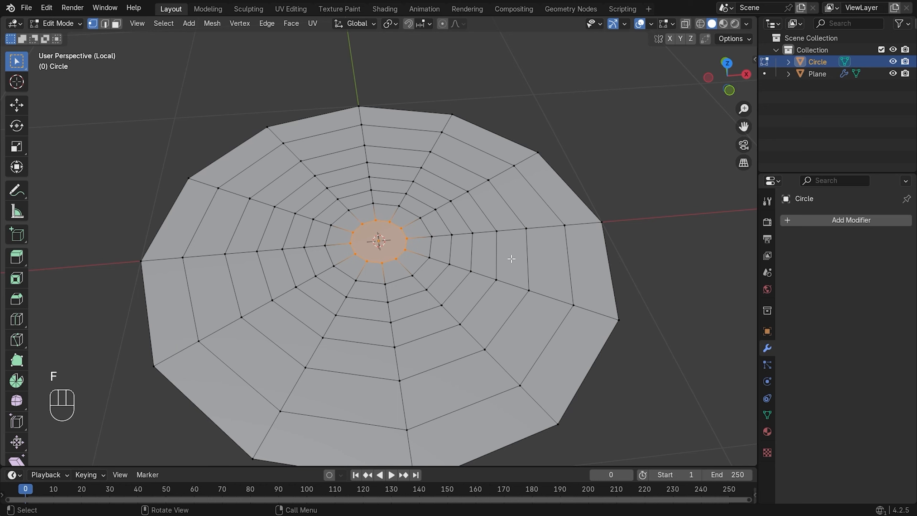
key(m)
click(511, 258)
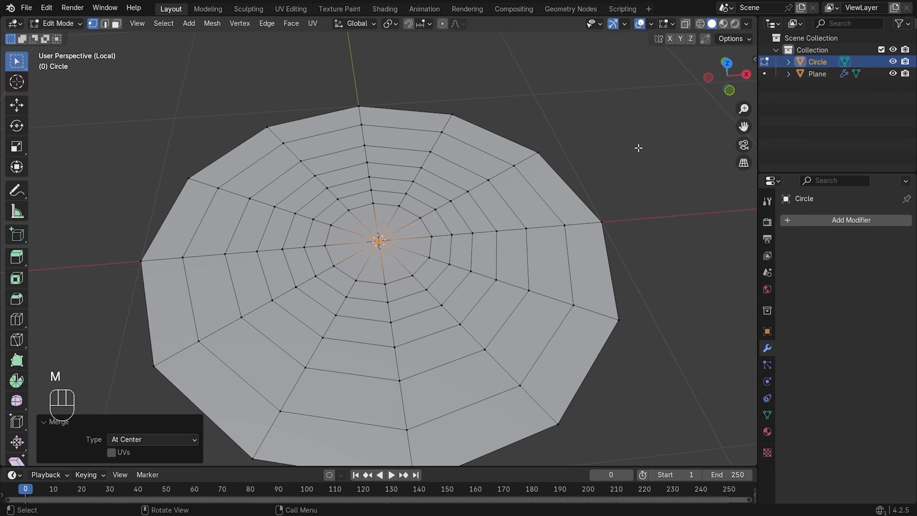
Twist the disc into a spiral by rotating its center vertex about 36.2° around Z with smooth proportional editing at size 1.21
middle_drag(493, 222, 446, 235)
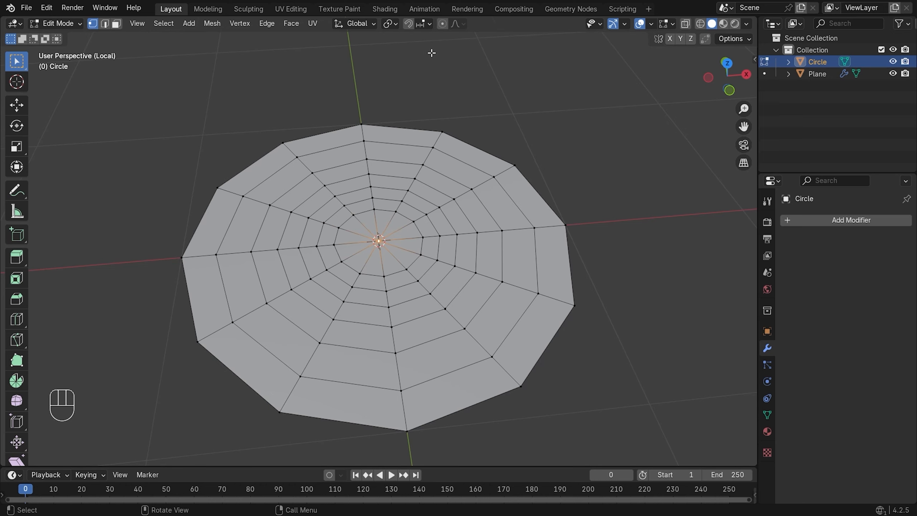
click(441, 25)
key(o)
key(o)
key(o)
key(o)
key(r)
key(z)
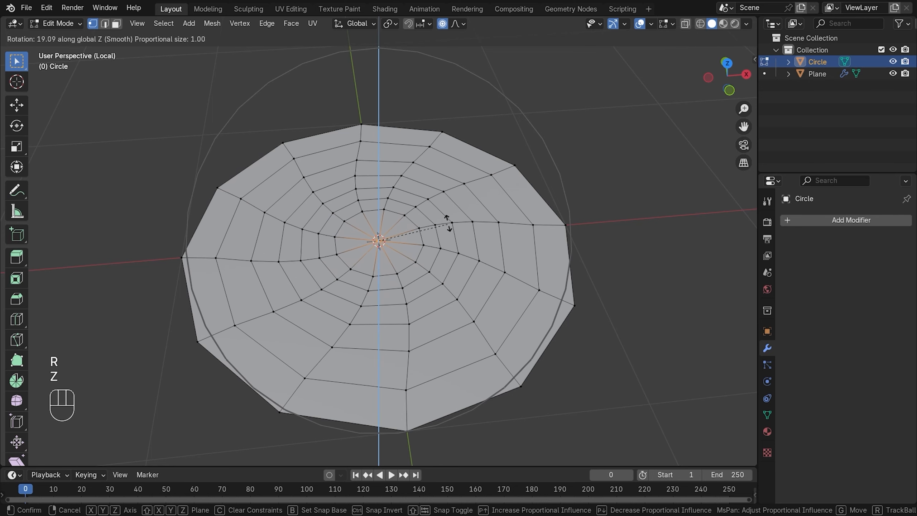
key(Page_Up)
key(Page_Up)
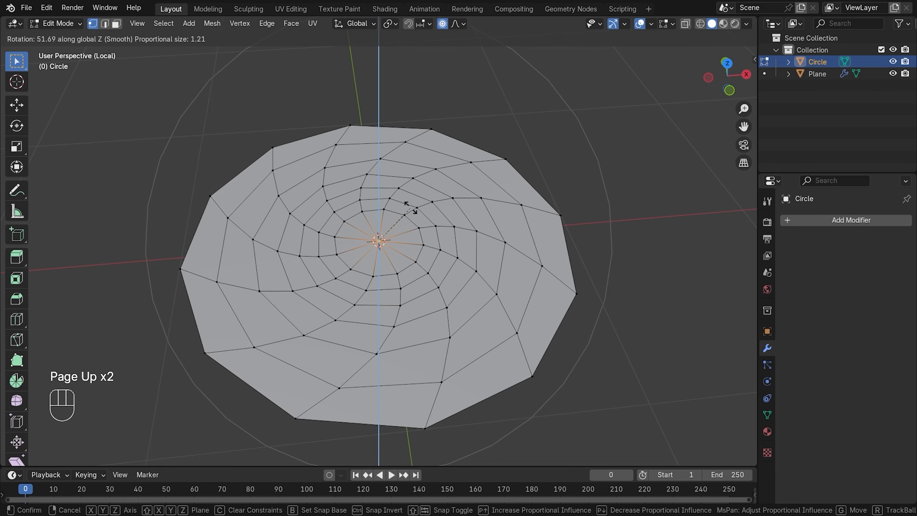
click(433, 210)
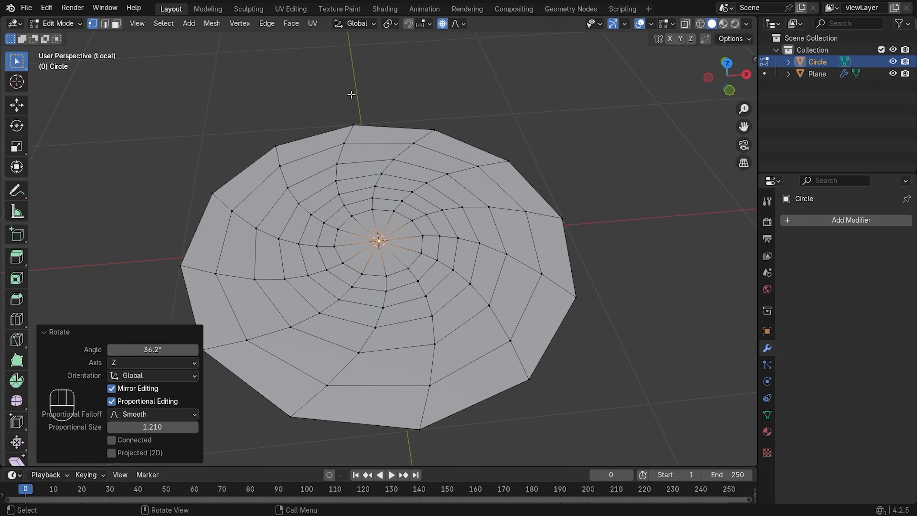
With proportional editing off, select a curved radial strip of four faces inside the disc's rim and leave local view
shift+middle_drag(574, 212, 603, 201)
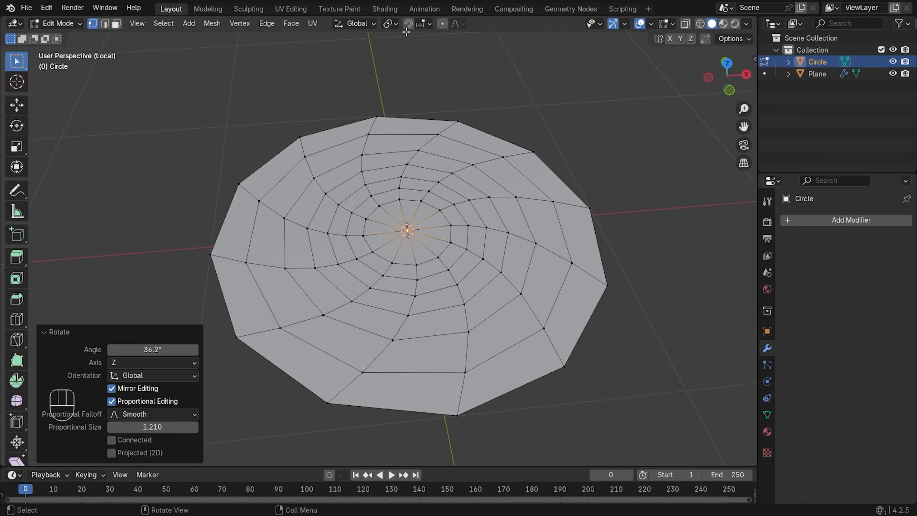
key(2)
key(3)
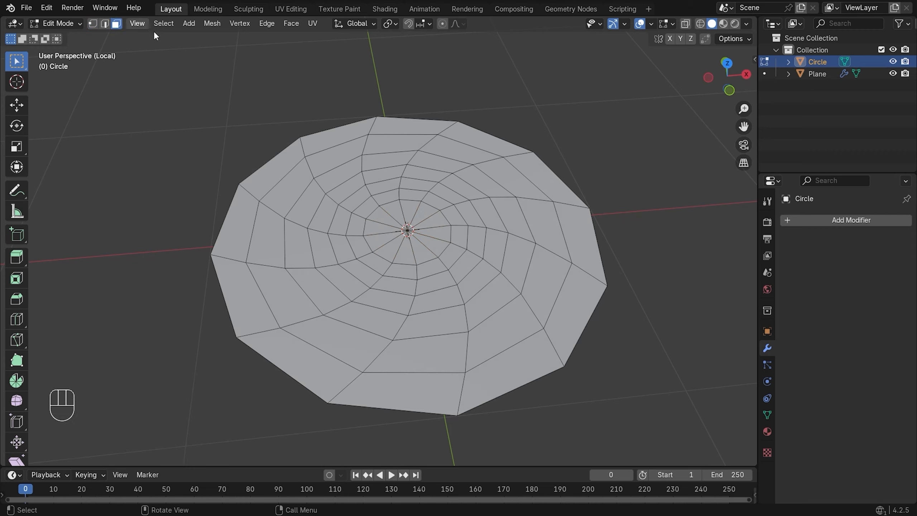
shift+click(442, 354)
shift+click(446, 329)
shift+click(446, 288)
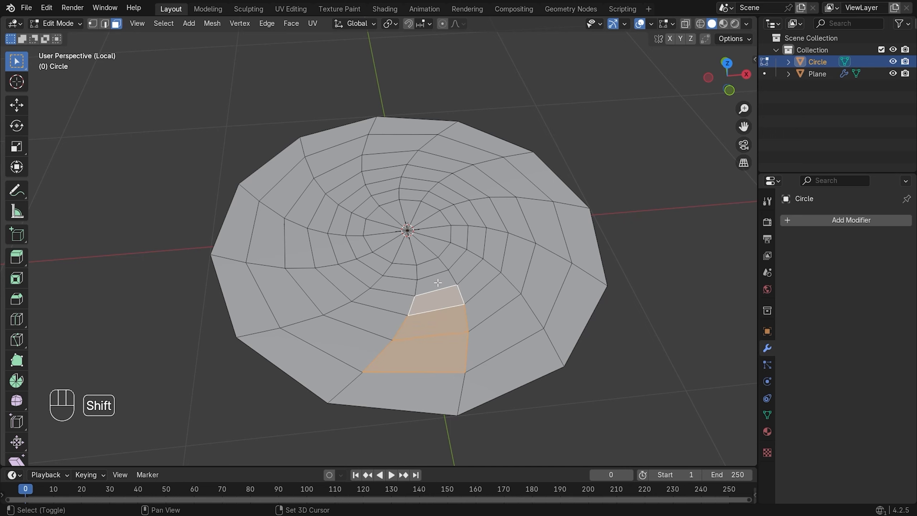
shift+click(438, 282)
key(KP_Divide)
key(Tab)
key(Tab)
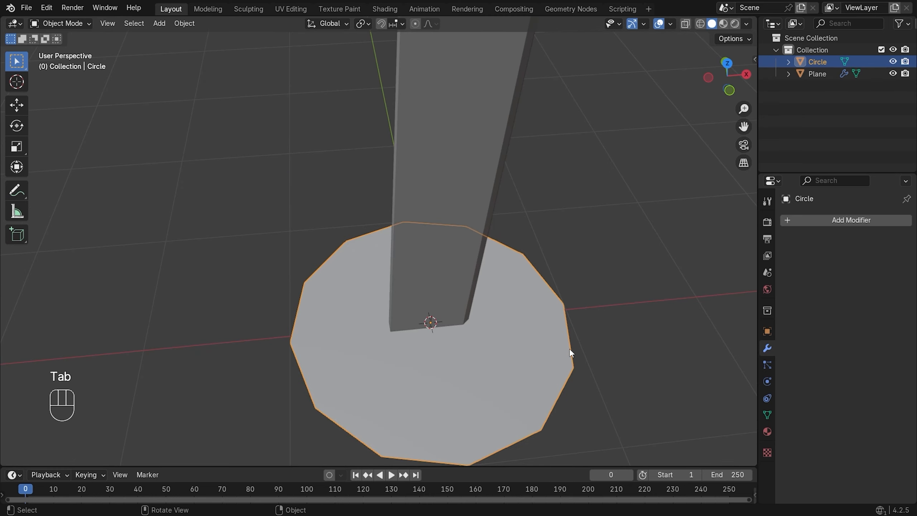
Add single centered loop cuts one by one between the disc's outer concentric rings, working inward from the rim
key(1)
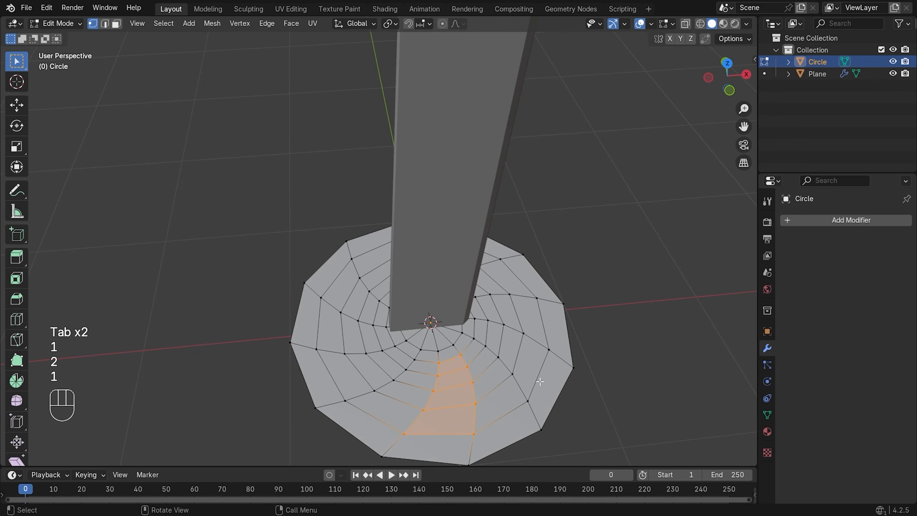
key(ctrl+r)
click(406, 437)
right_click(406, 438)
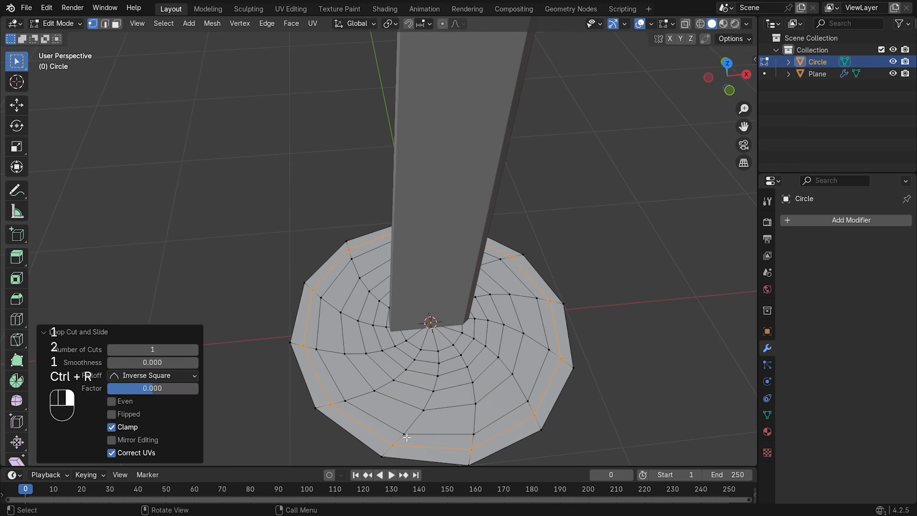
key(ctrl+r)
click(516, 380)
right_click(516, 380)
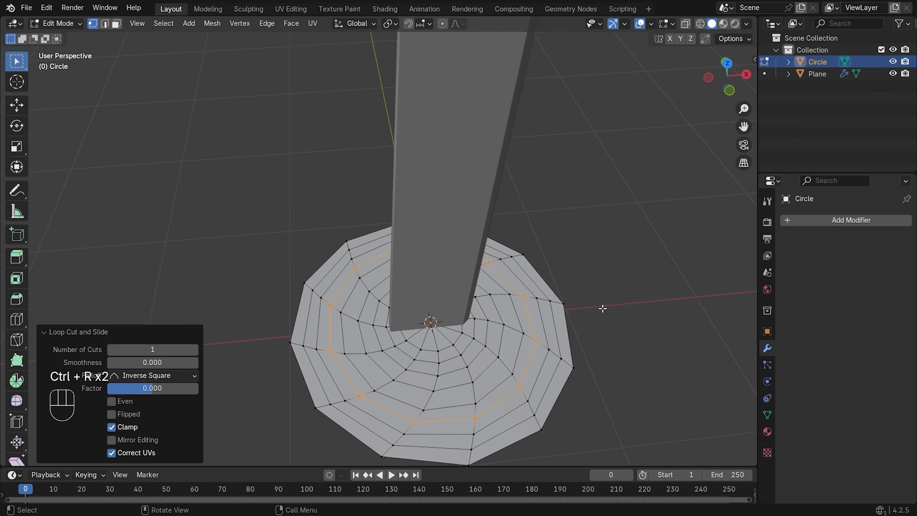
key(Tab)
key(Tab)
key(3)
shift+middle_drag(618, 302, 617, 286)
key(4)
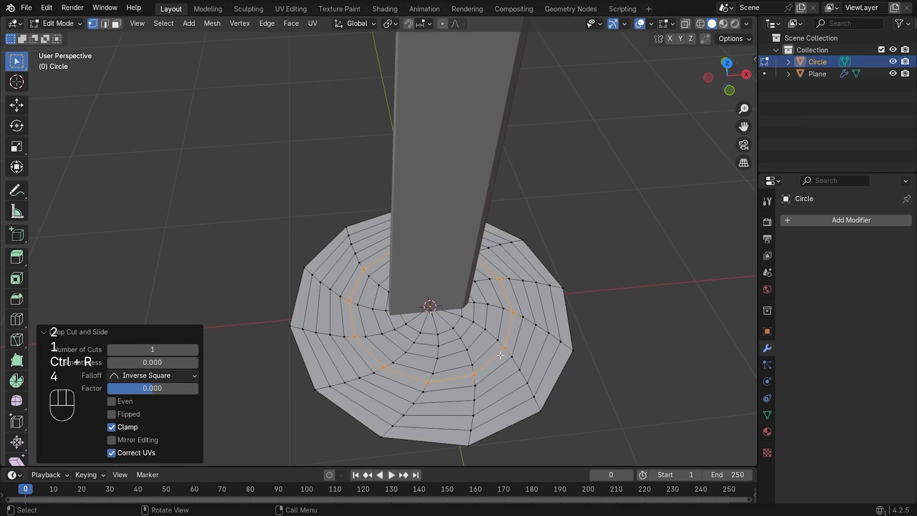
Using Circle Select in face mode, select one curved radial strip of faces from just inside the rim toward the center
key(3)
shift+middle_drag(530, 351, 534, 340)
scroll(452, 422, up, 2)
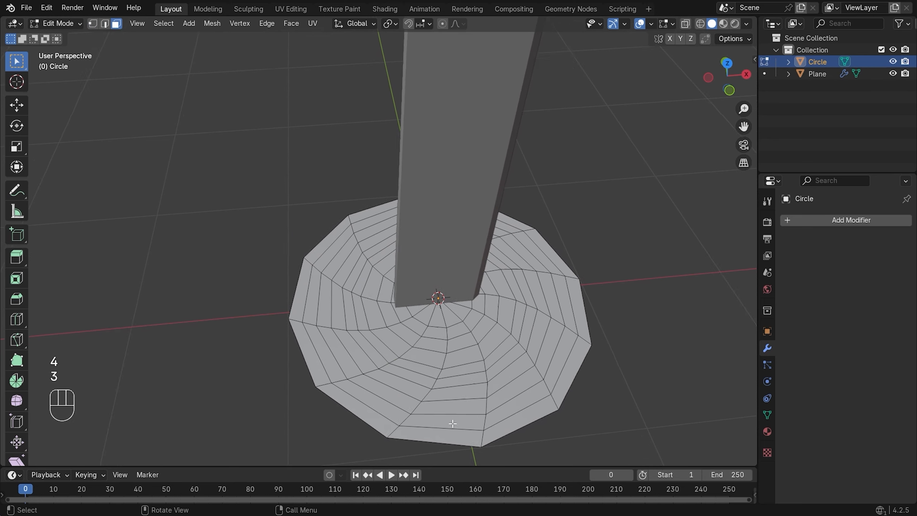
shift+middle_drag(475, 410, 483, 381)
key(w)
drag(474, 401, 479, 330)
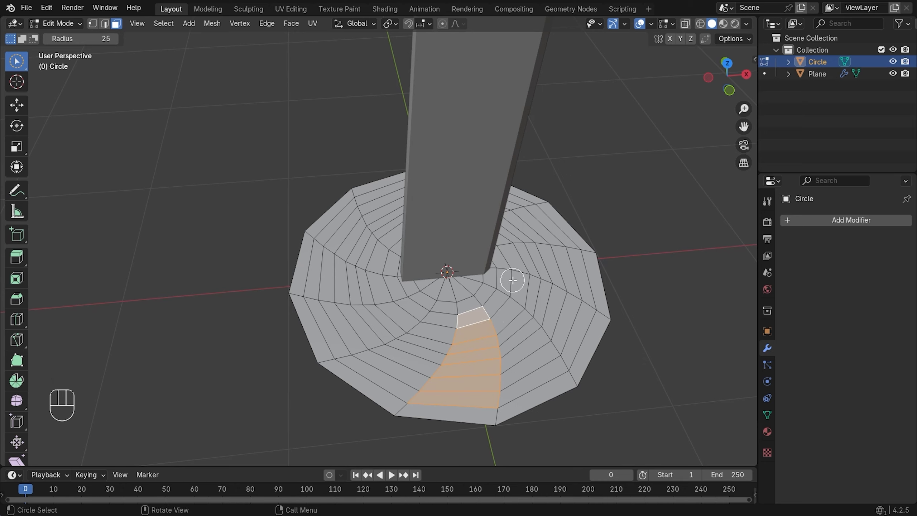
Add the next alternate curved strip of faces along the blade's +X side to the selection, isolating the disc in local view
key(w)
key(w)
key(w)
shift+click(579, 332)
shift+click(566, 321)
shift+click(553, 305)
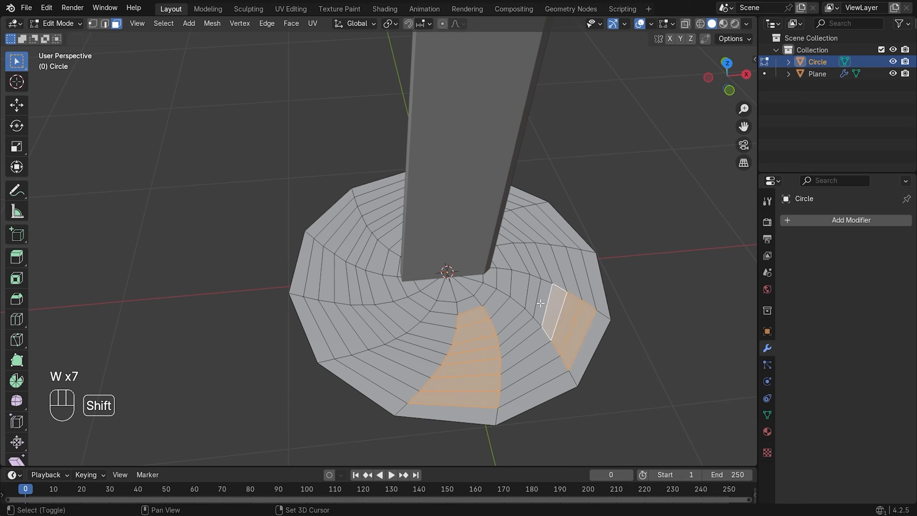
shift+click(540, 303)
shift+click(525, 297)
shift+click(531, 294)
key(slash)
shift+click(440, 247)
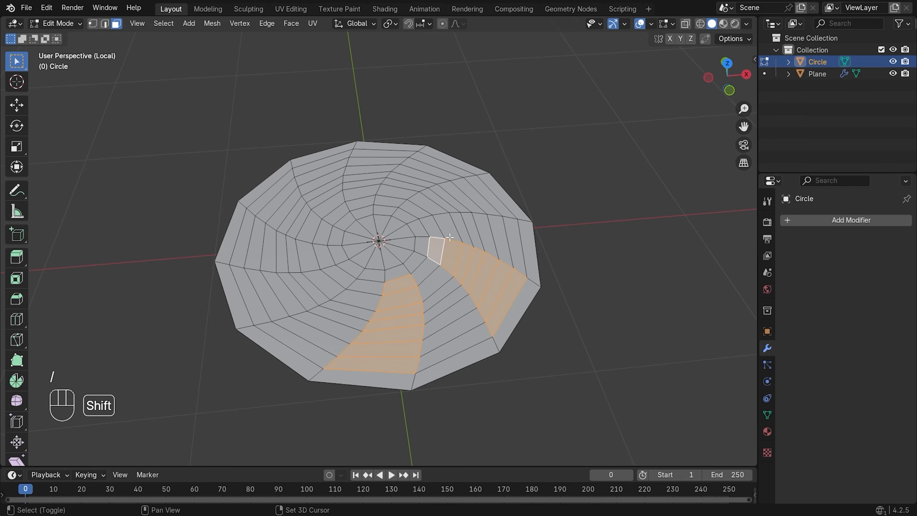
Add two more alternate curved face strips on the disc's far side, leaving the outer rim and center faces unselected
shift+click(485, 194)
shift+click(475, 195)
shift+click(459, 205)
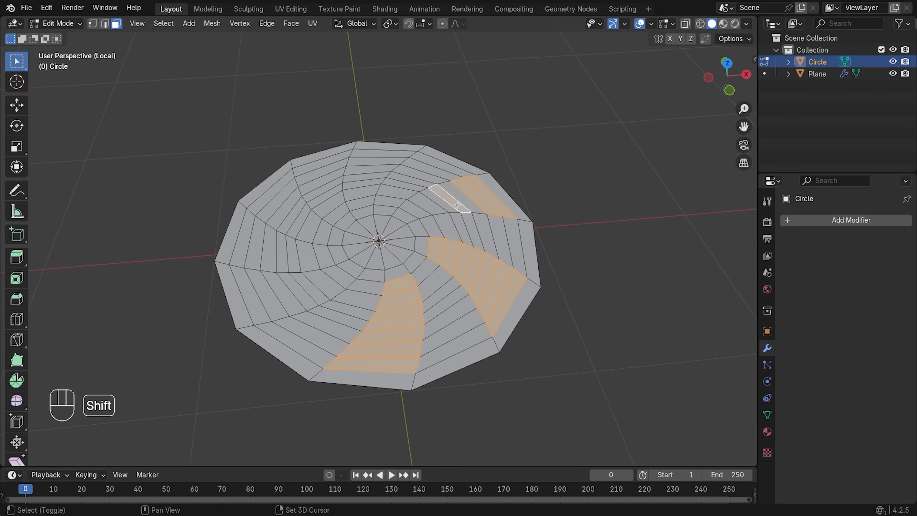
shift+click(464, 203)
shift+click(443, 204)
shift+click(430, 207)
shift+click(420, 214)
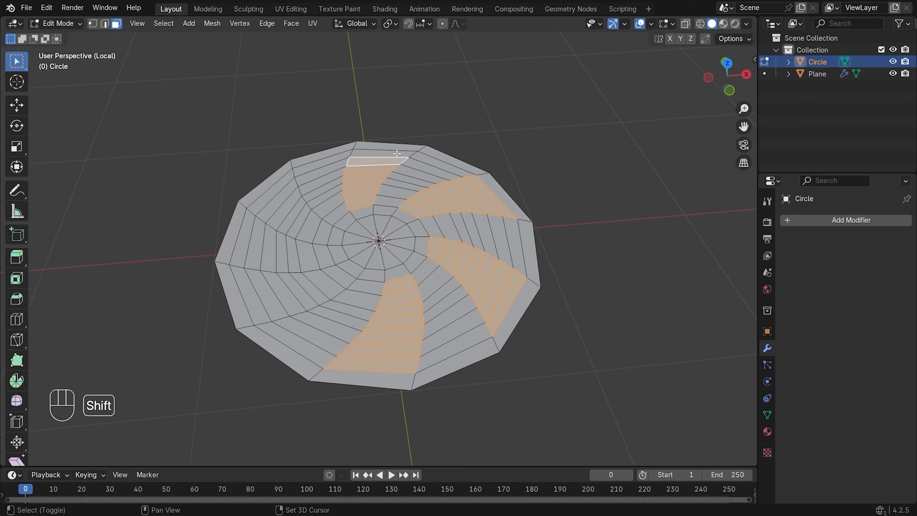
shift+click(397, 153)
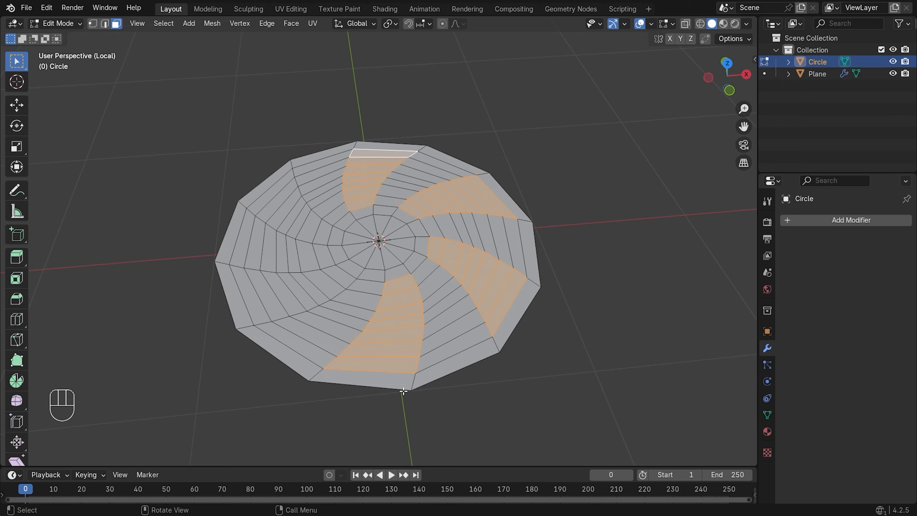
Add the alternate curved face strip on the disc's near -X side to the selection, working from the hub outward
shift+click(335, 275)
shift+click(314, 283)
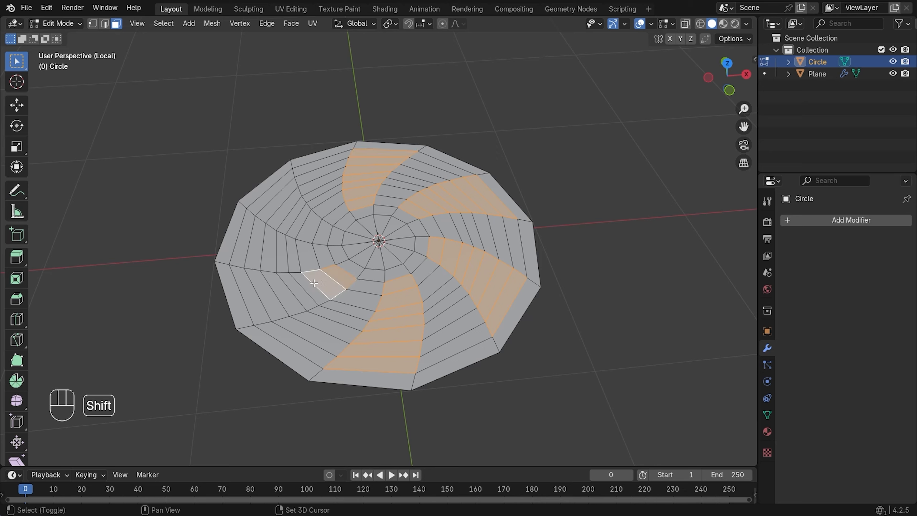
shift+click(303, 289)
shift+click(288, 294)
shift+click(276, 300)
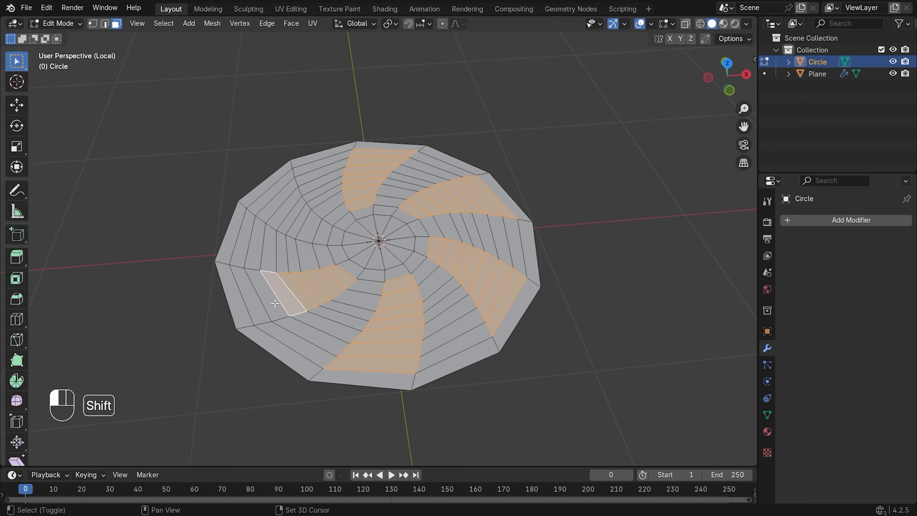
shift+click(265, 307)
shift+click(259, 314)
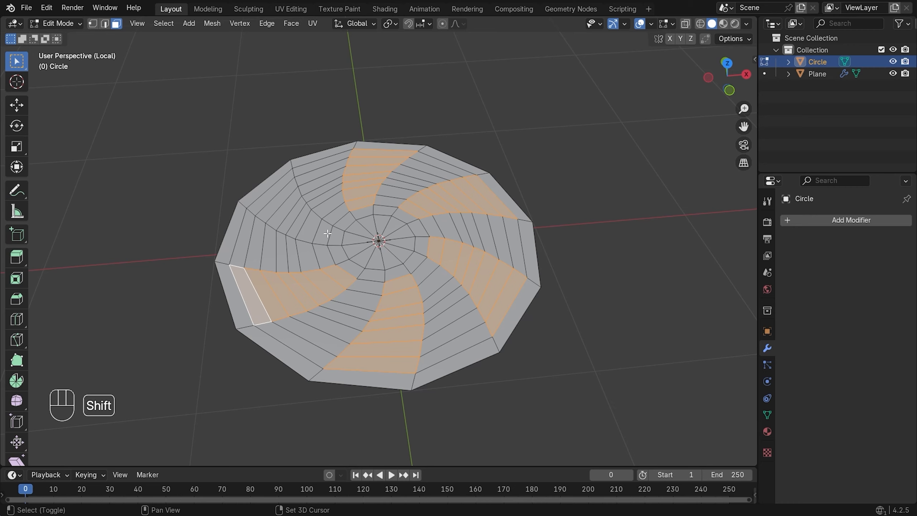
Add the last alternate curved strip to the selection and delete the faces of all six strips, cutting spiral openings in the disc
shift+click(323, 232)
shift+click(307, 222)
shift+click(294, 212)
shift+click(284, 204)
shift+click(277, 195)
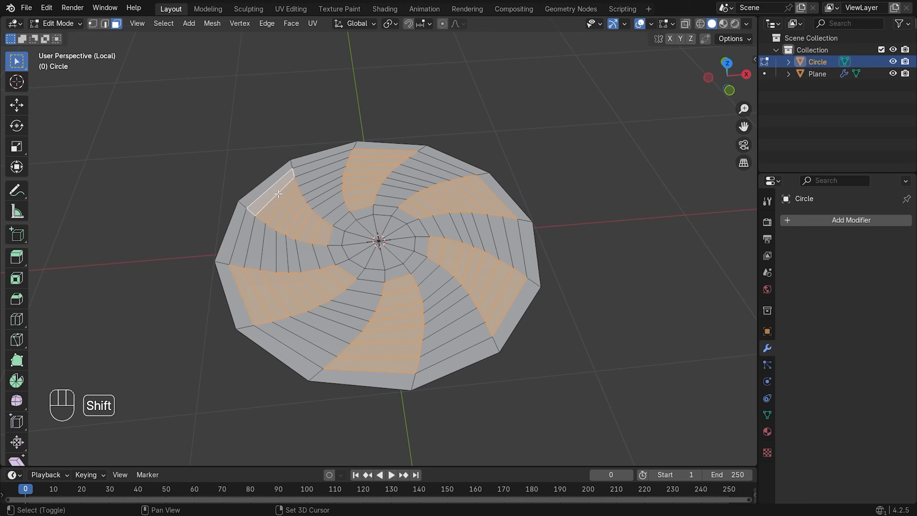
key(x)
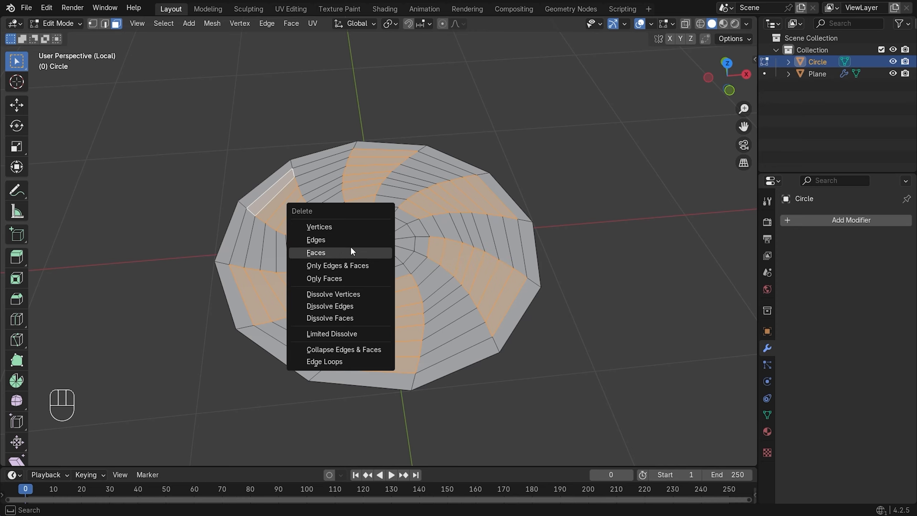
click(361, 252)
key(Tab)
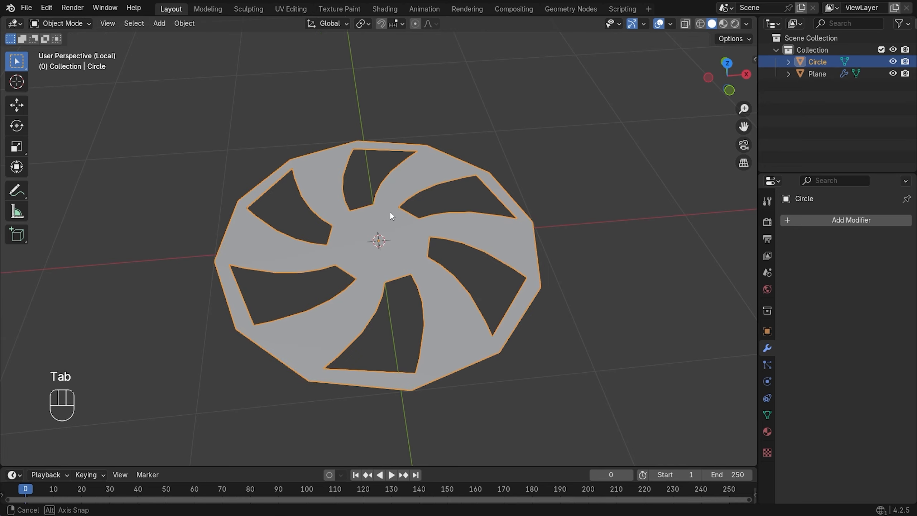
Select the entire disc mesh and extrude it downward along global Z in front view to give it thickness
middle_drag(388, 213, 408, 199)
key(Tab)
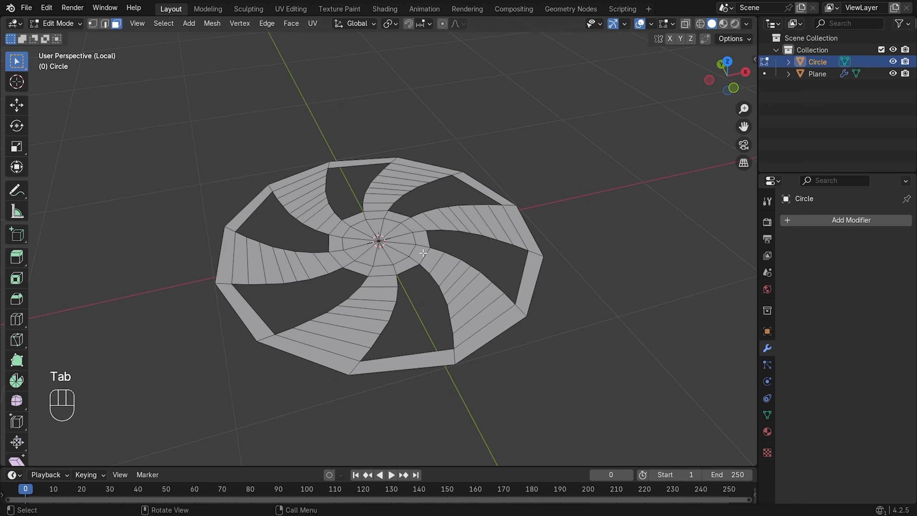
key(a)
key(KP_1)
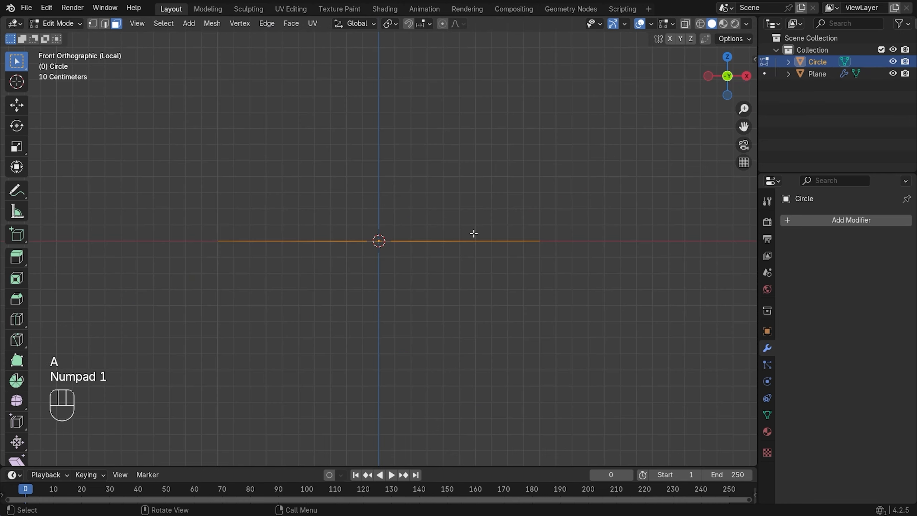
key(e)
key(z)
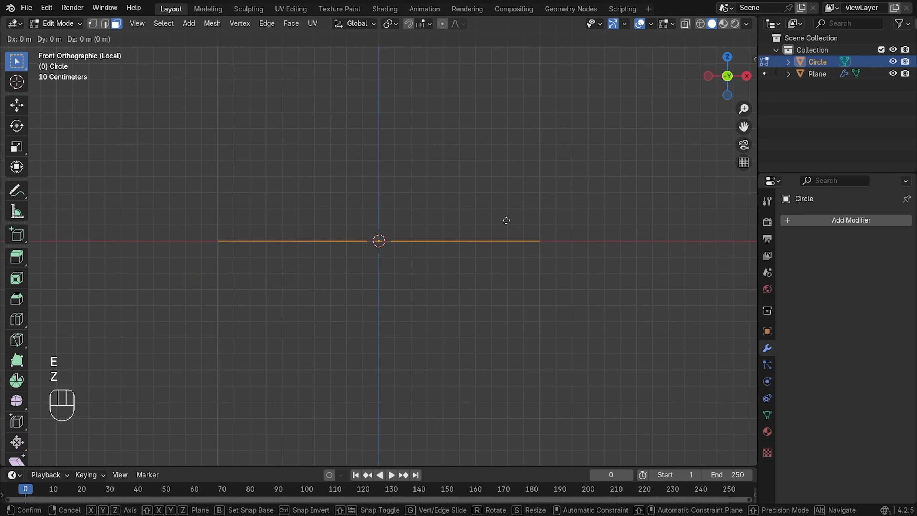
key(z)
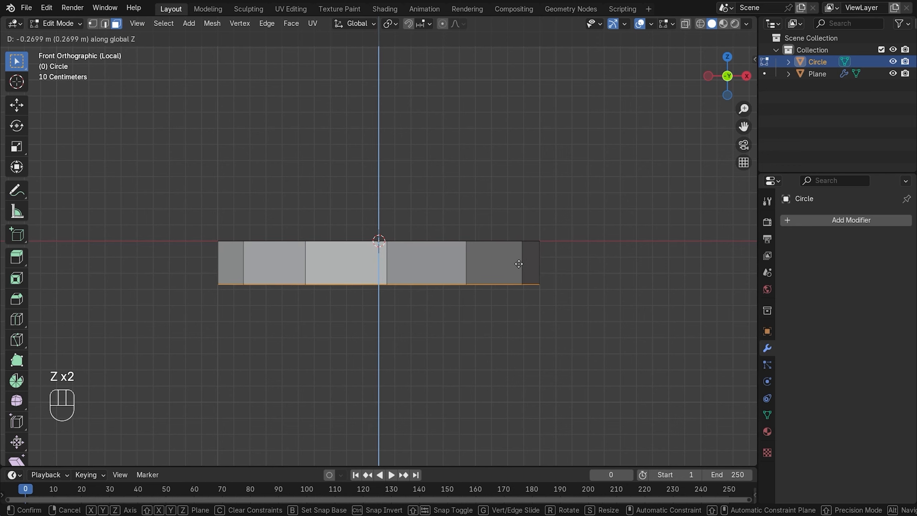
click(526, 249)
Delete the selected faces on the underside of the extruded disc, leaving its bottom open
key(Tab)
middle_drag(548, 205, 474, 87)
key(Tab)
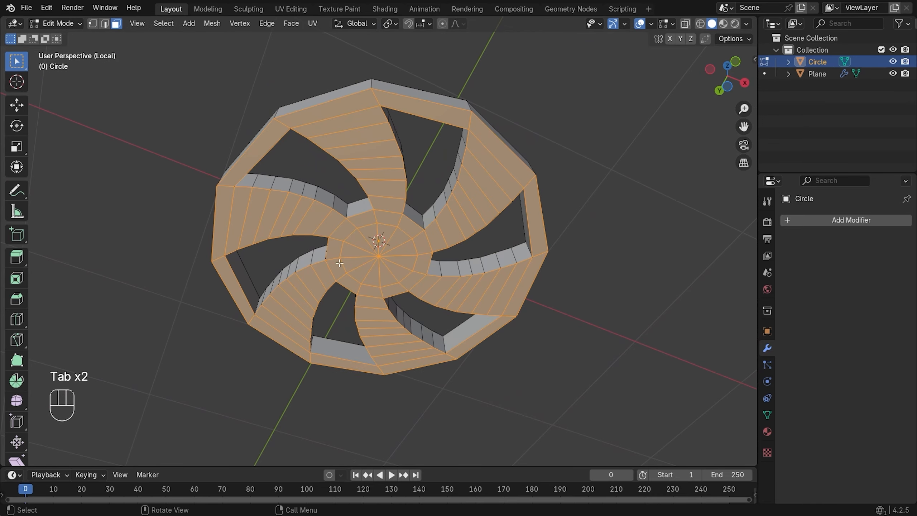
key(x)
click(365, 191)
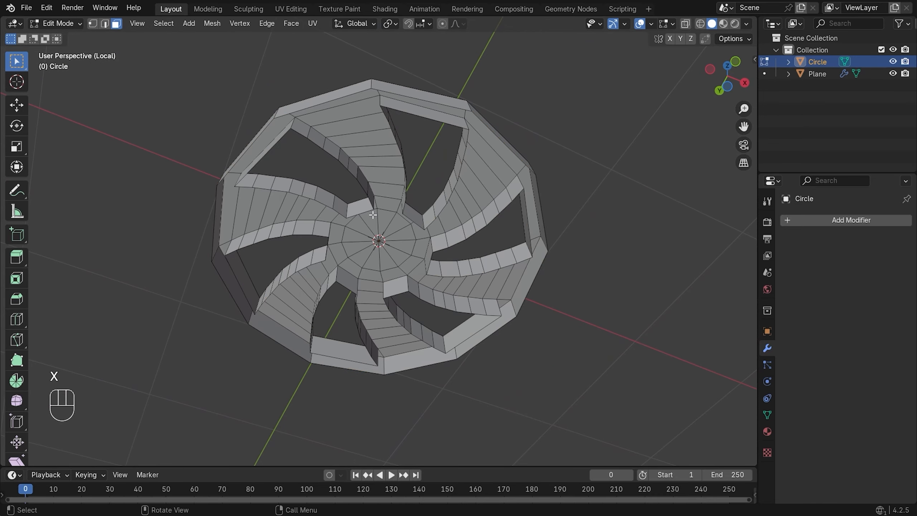
middle_drag(365, 190, 261, 212)
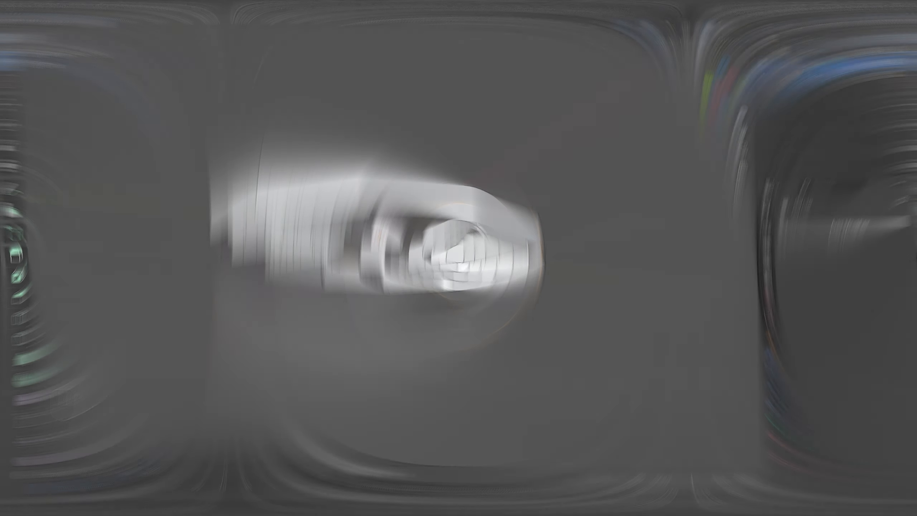
Add a Mirror modifier to the disc, mirroring only across the Z axis
key(Tab)
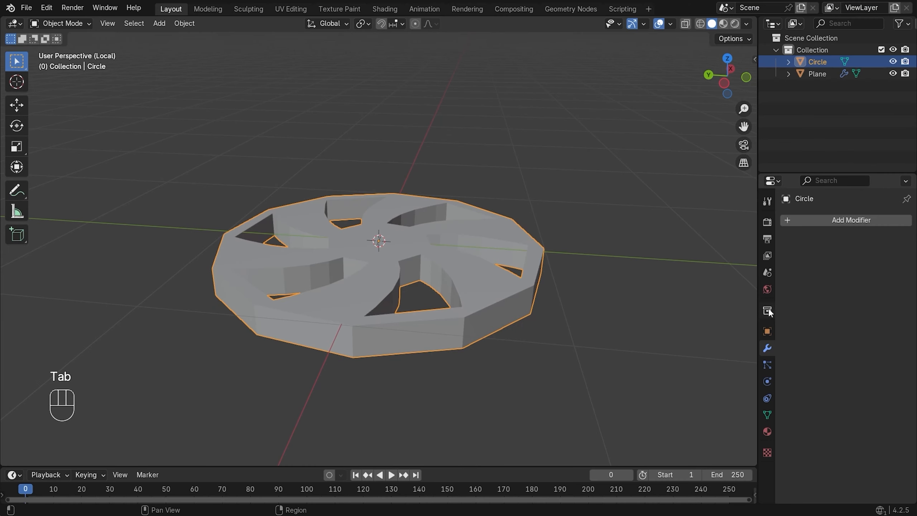
click(796, 220)
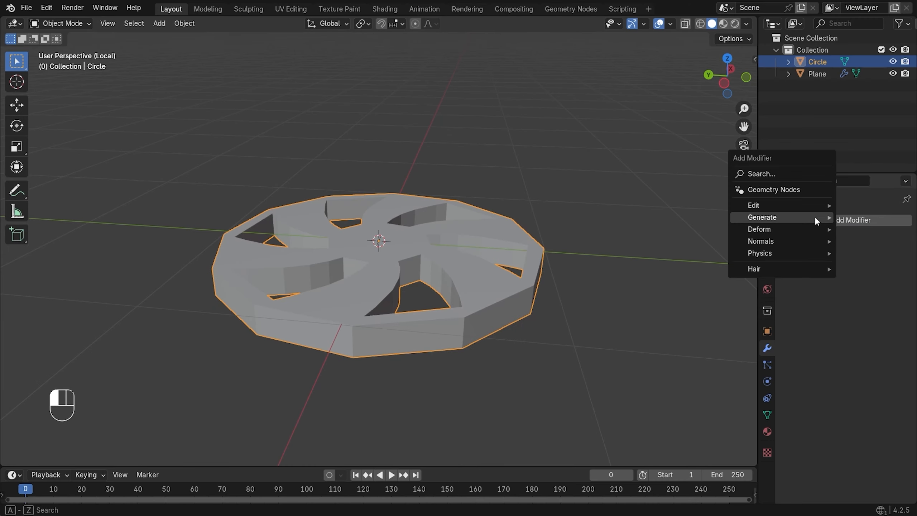
mouse_move(814, 216)
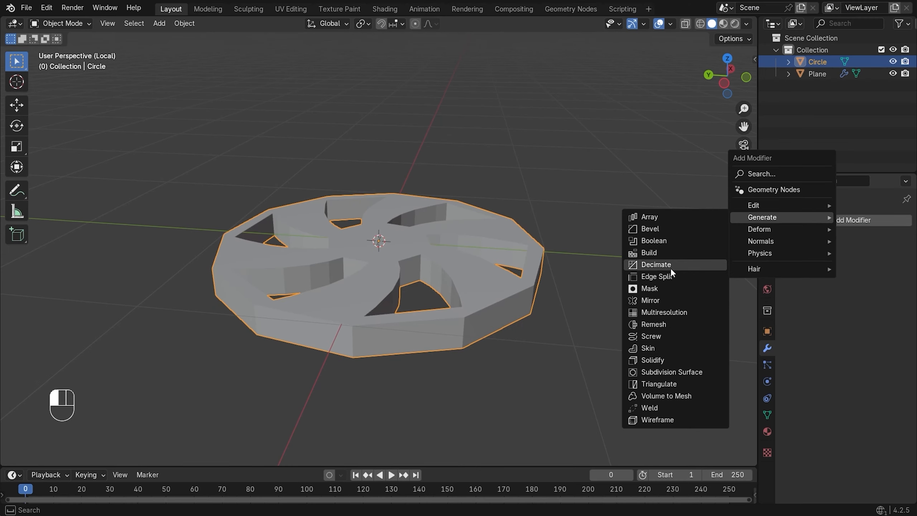
click(667, 299)
key(Tab)
click(884, 258)
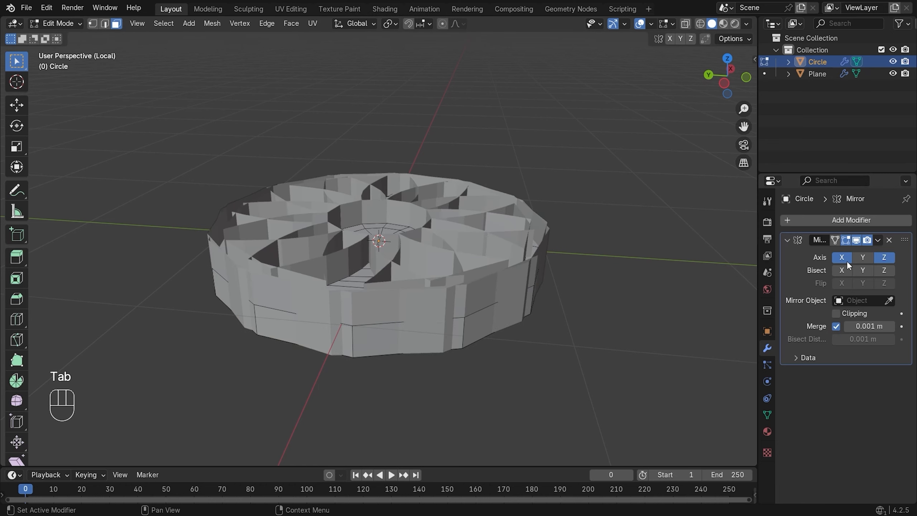
click(843, 259)
Select the whole disc mesh and move it up about 0.266 m along Z
key(a)
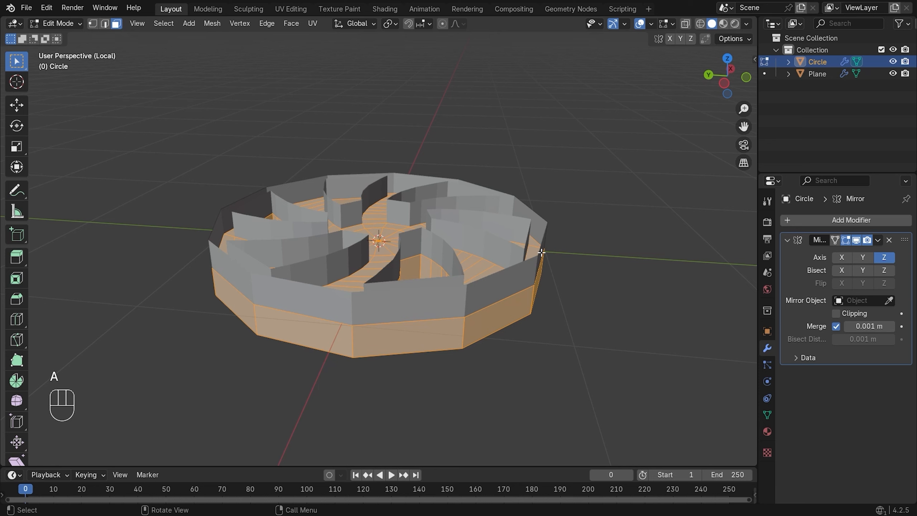
key(g)
key(z)
click(579, 199)
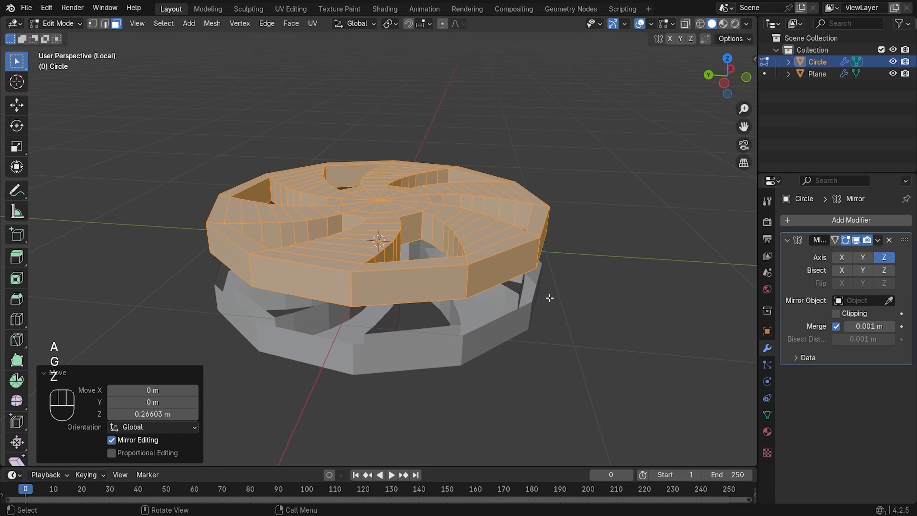
Enable Clipping on the Mirror modifier and lower the disc mesh along Z until the two halves meet
click(835, 313)
key(g)
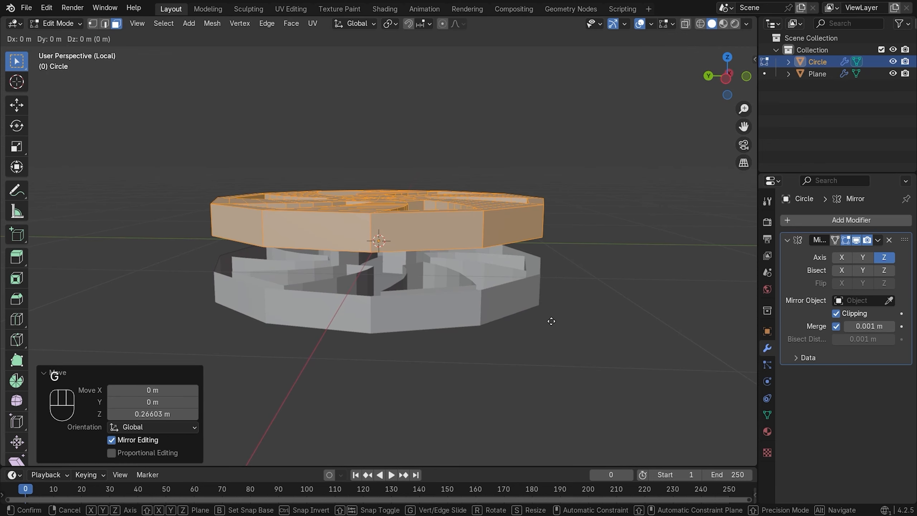
key(z)
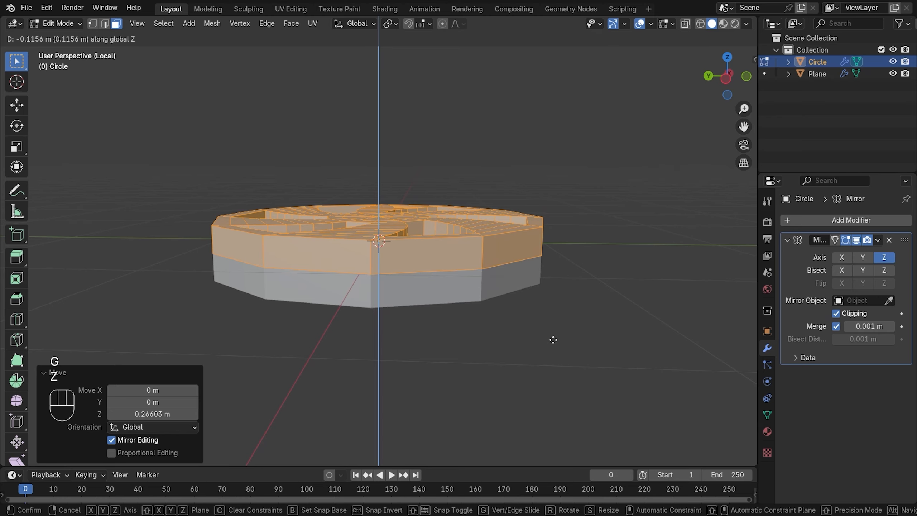
click(553, 340)
Leave local view and switch from the disc to editing the blade mesh in front view
key(slash)
scroll(553, 340, down, 3)
middle_drag(463, 295, 457, 272)
key(KP_1)
scroll(503, 343, down, 6)
alt+middle_click(421, 352)
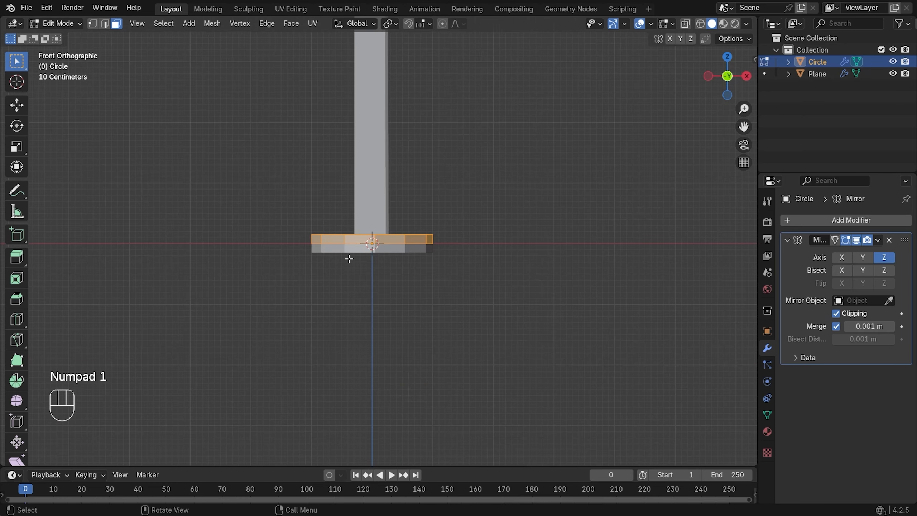
scroll(346, 256, down, 5)
shift+middle_drag(370, 221, 409, 311)
scroll(420, 303, up, 1)
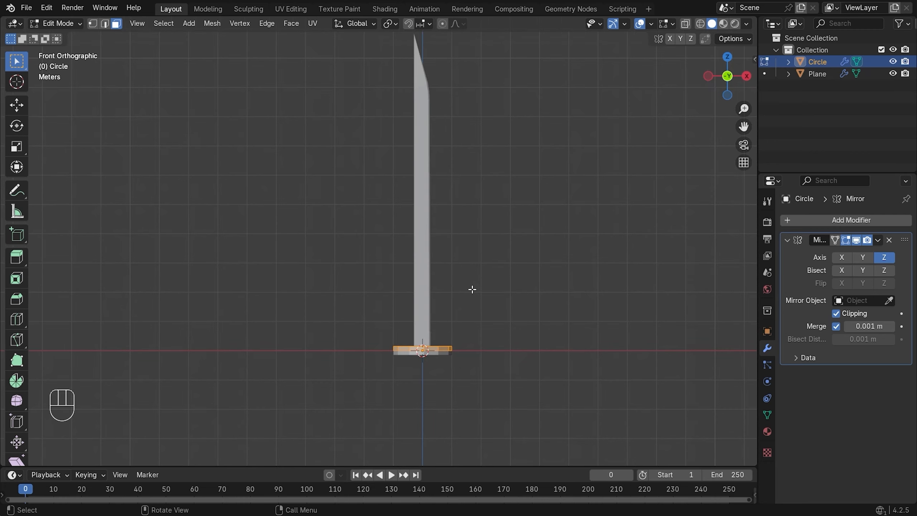
key(Tab)
click(420, 246)
key(Tab)
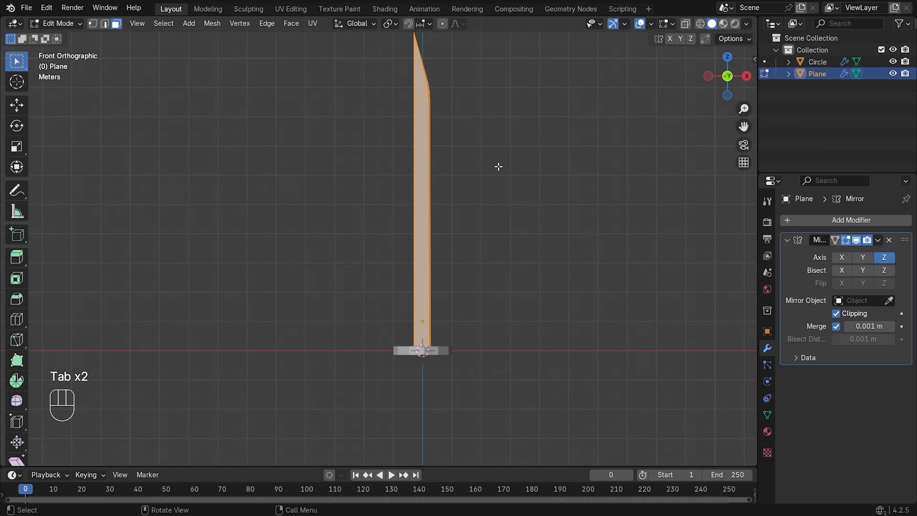
Shorten the blade by moving its upper tip vertices down along Z in wireframe, then return to Object Mode with solid shading
shift+middle_drag(476, 141, 460, 168)
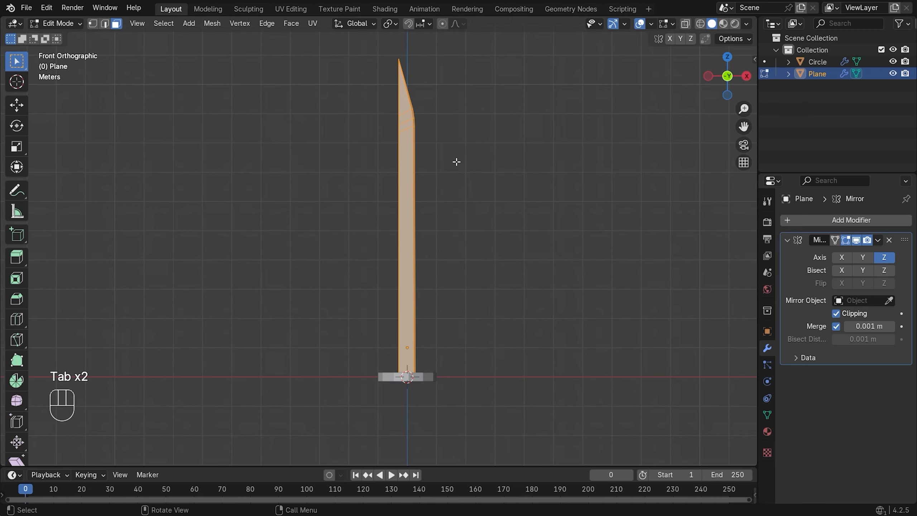
key(1)
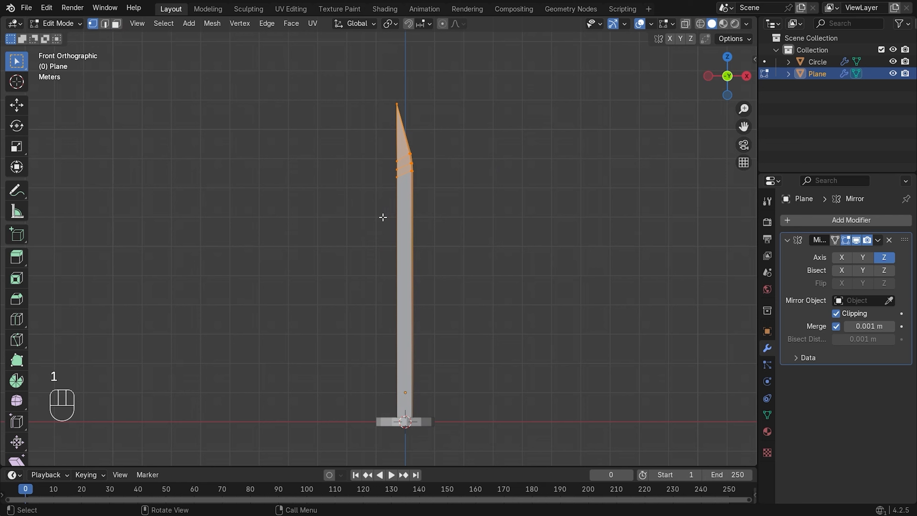
key(z)
click(321, 217)
drag(465, 77, 299, 244)
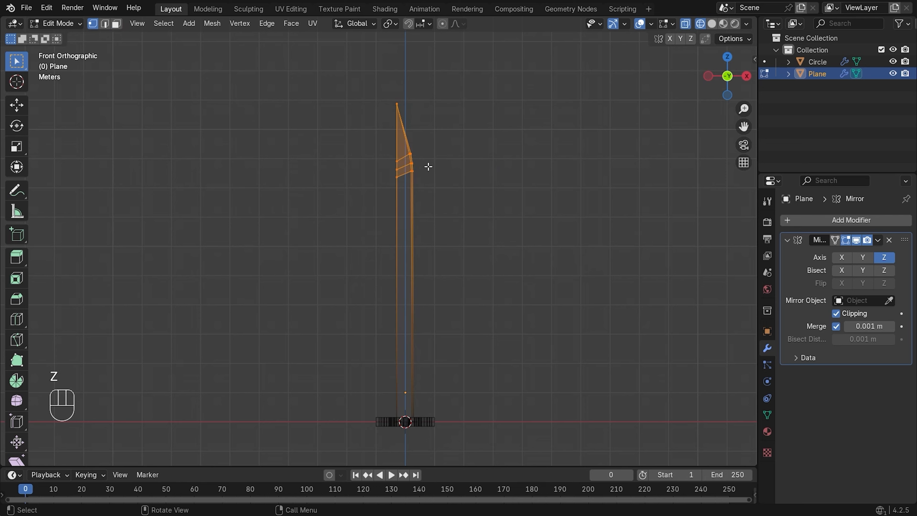
key(g)
key(z)
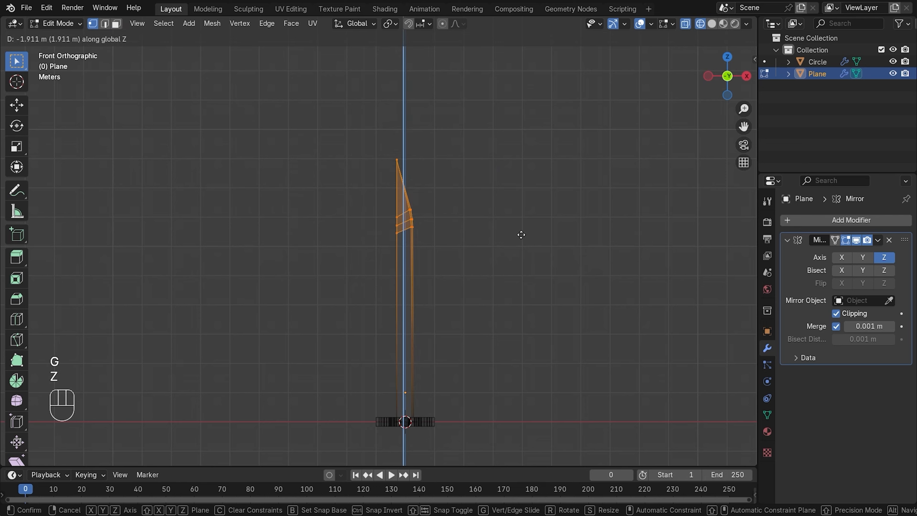
click(544, 217)
key(Tab)
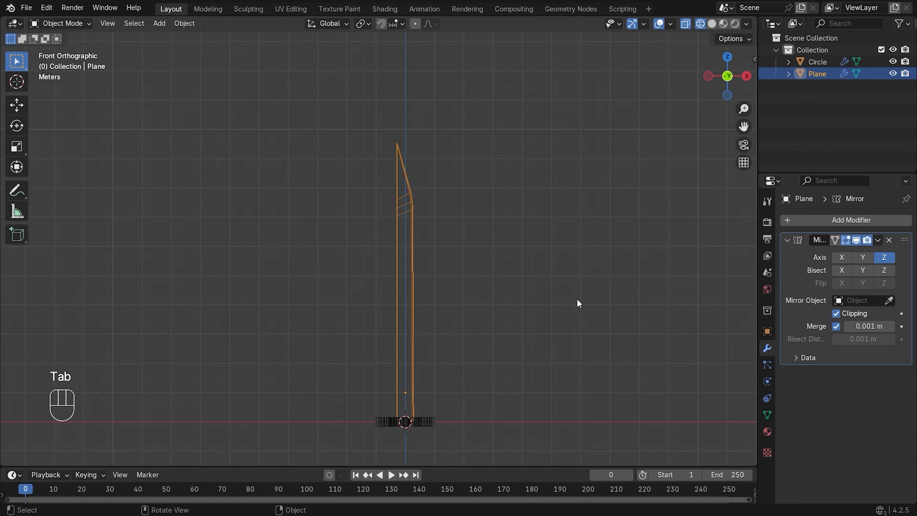
key(z)
click(630, 339)
shift+middle_drag(583, 346, 590, 288)
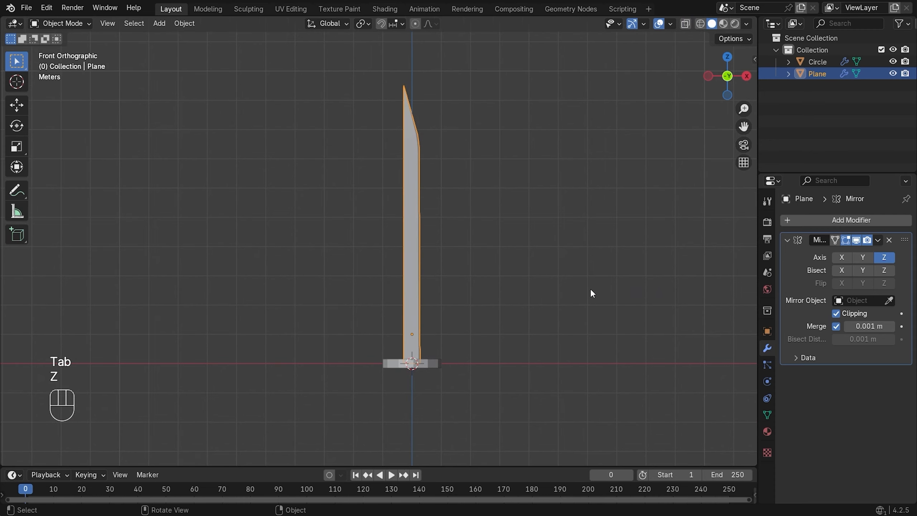
Examine from several angles how the blade base sits on the disc guard
click(590, 288)
scroll(441, 295, up, 5)
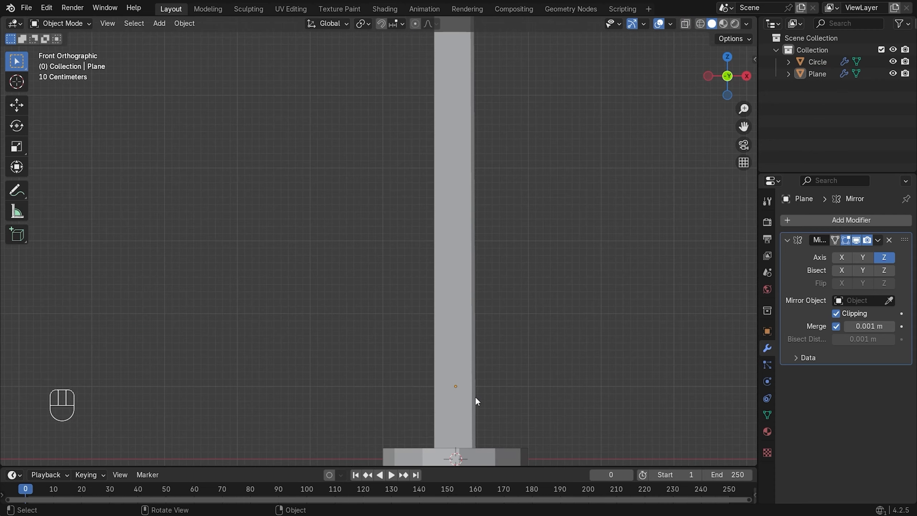
middle_drag(475, 396, 451, 325)
scroll(298, 256, up, 4)
click(427, 286)
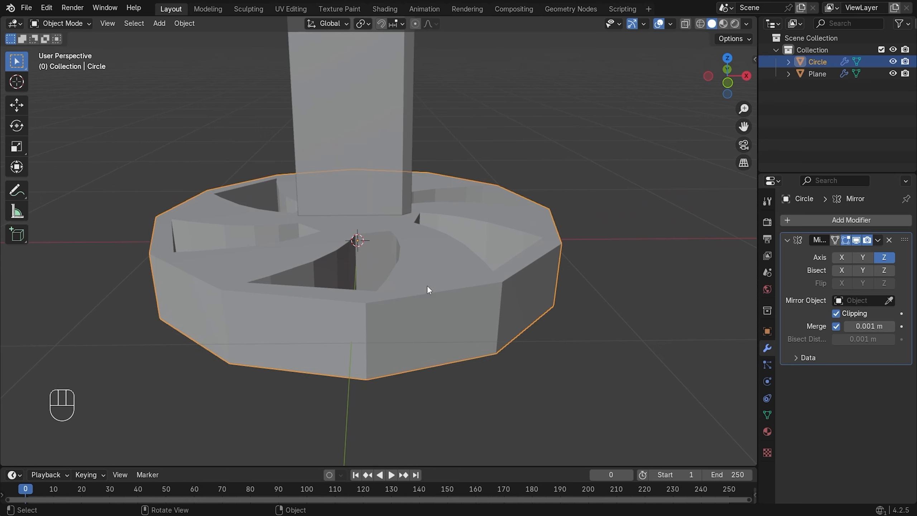
scroll(475, 254, down, 5)
middle_drag(461, 246, 458, 283)
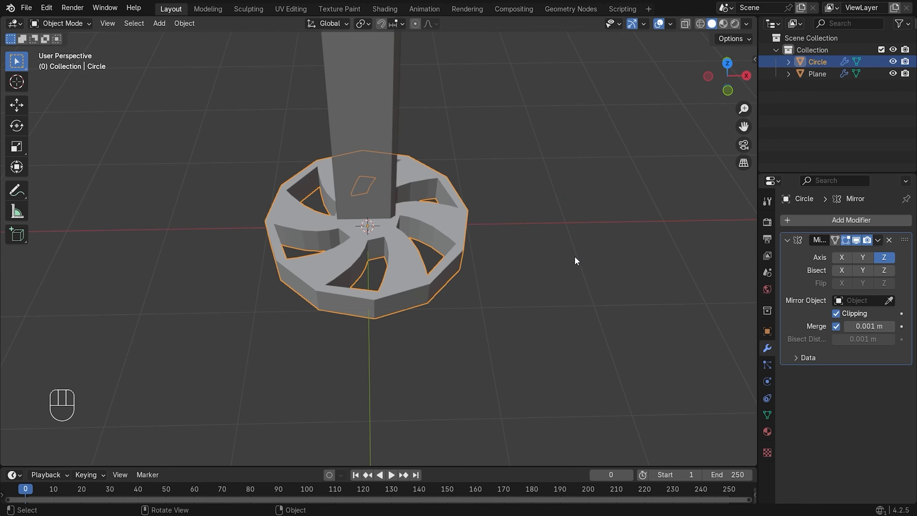
click(567, 196)
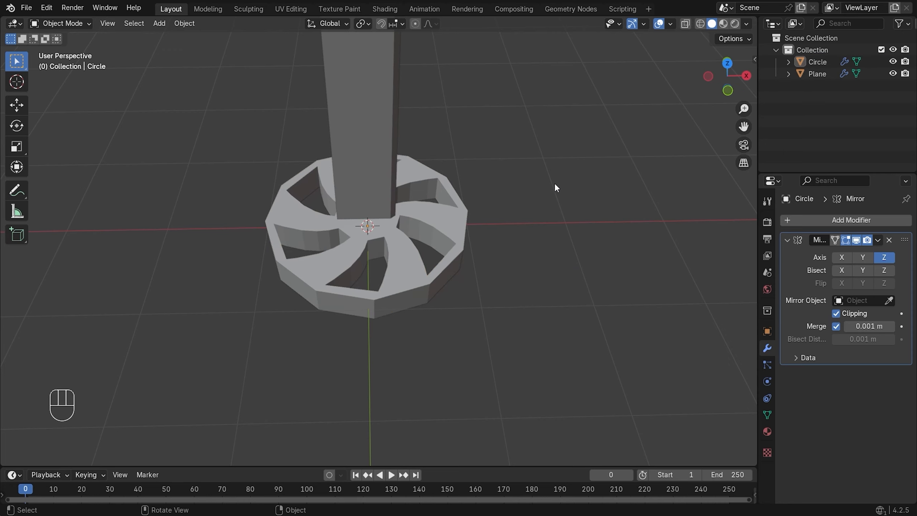
Add a 12-vertex mesh cylinder at the origin for the handle, working in front view
key(KP_1)
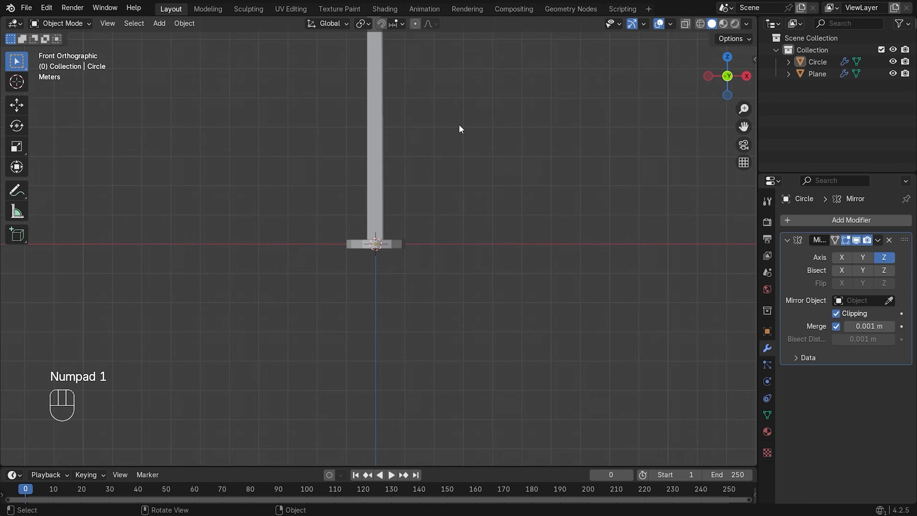
shift+middle_drag(458, 129, 478, 200)
key(shift+a)
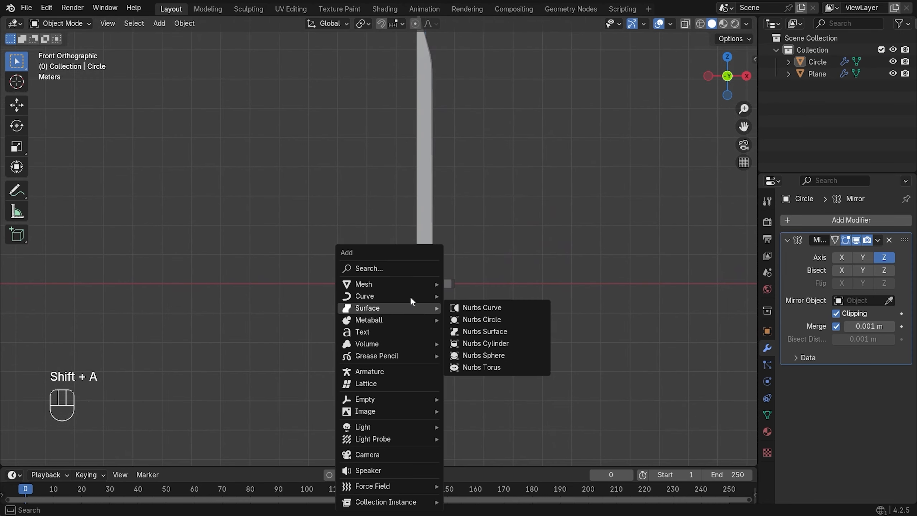
mouse_move(390, 284)
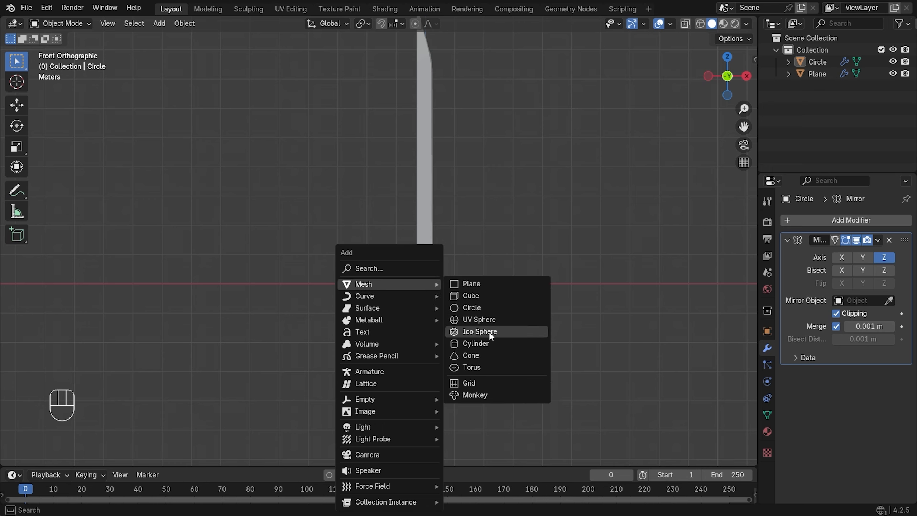
click(489, 343)
double_click(152, 314)
text(12)
key(Return)
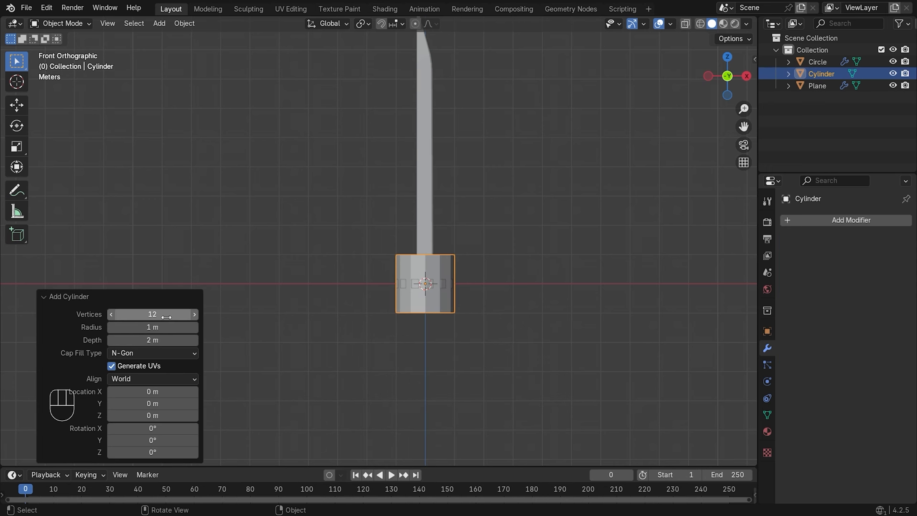
Move the cylinder about 1.34 m down along Z and scale it uniformly to about 0.436
key(g)
key(z)
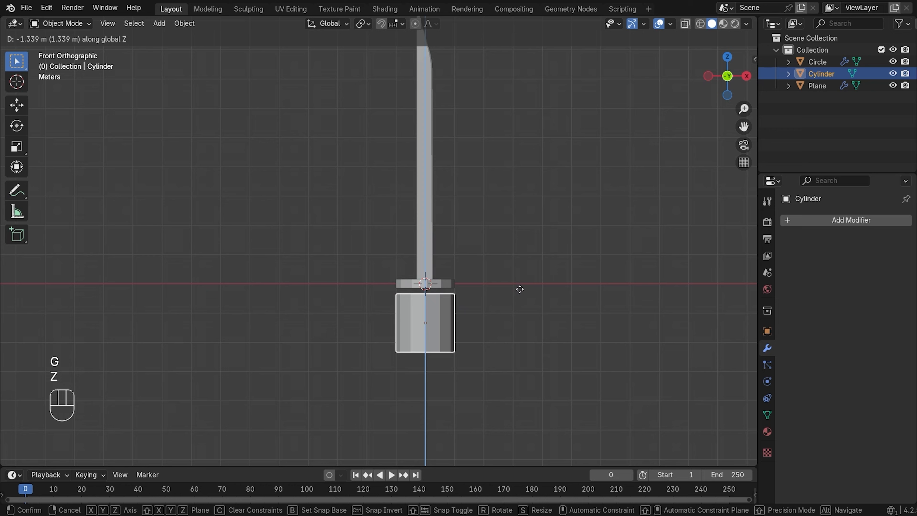
click(593, 303)
key(s)
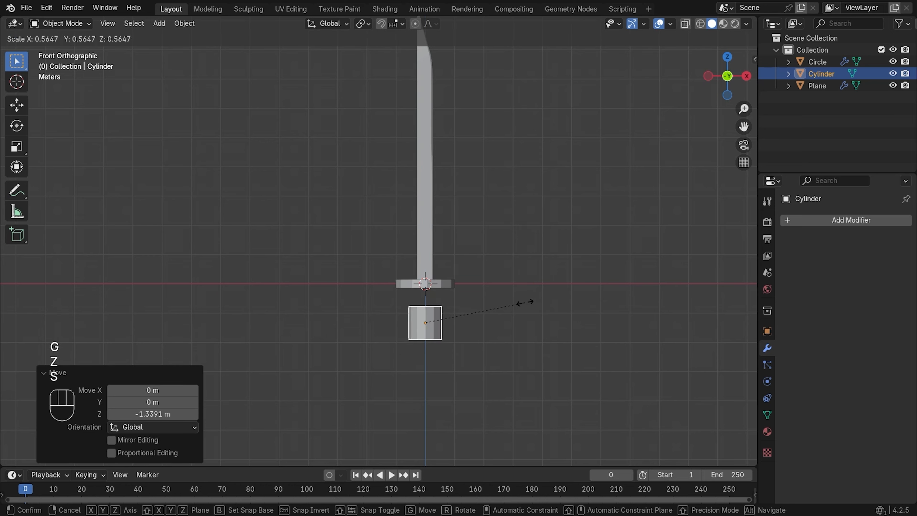
click(498, 307)
Raise the cylinder about 0.8 m along Z until its upper end meets the underside of the disc guard
scroll(519, 323, up, 3)
shift+middle_drag(519, 324, 501, 264)
key(g)
key(z)
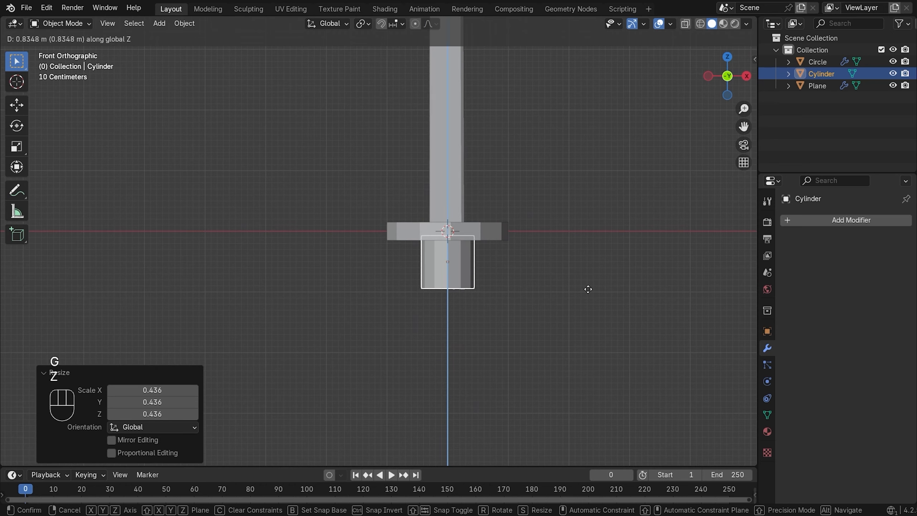
click(582, 291)
click(577, 302)
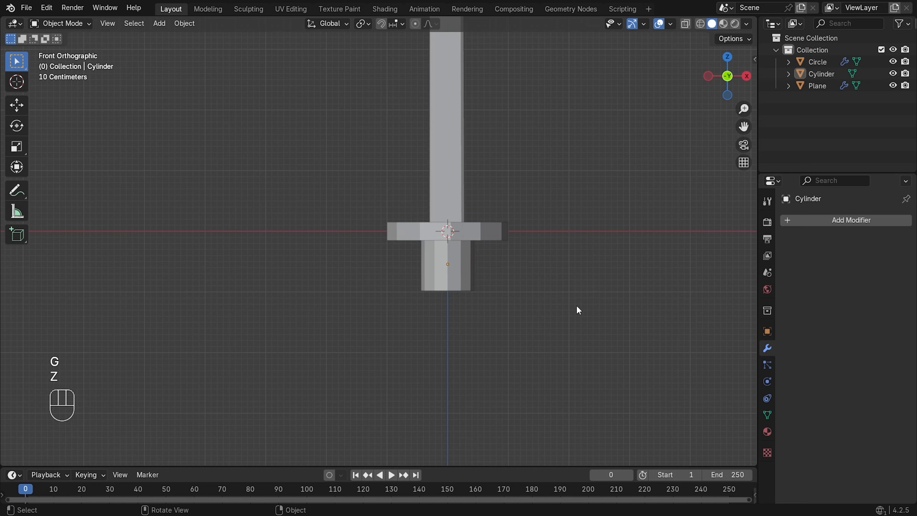
Narrow the handle cylinder by scaling it to about 0.759 along X and about 0.679 along Y
scroll(563, 309, up, 1)
click(486, 276)
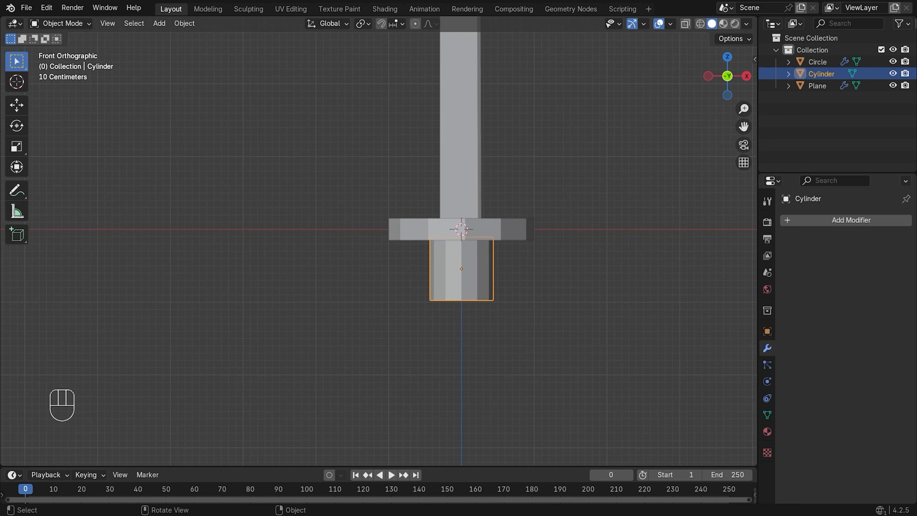
key(s)
key(x)
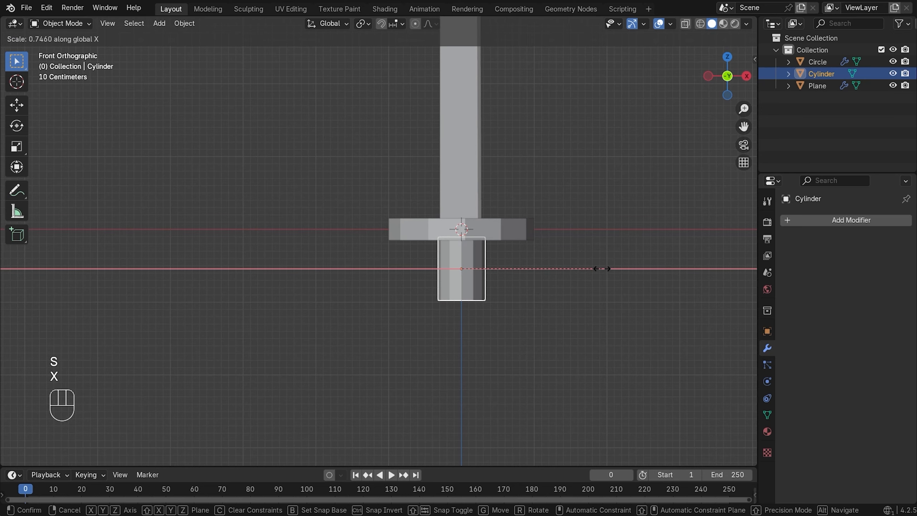
click(605, 269)
key(KP_3)
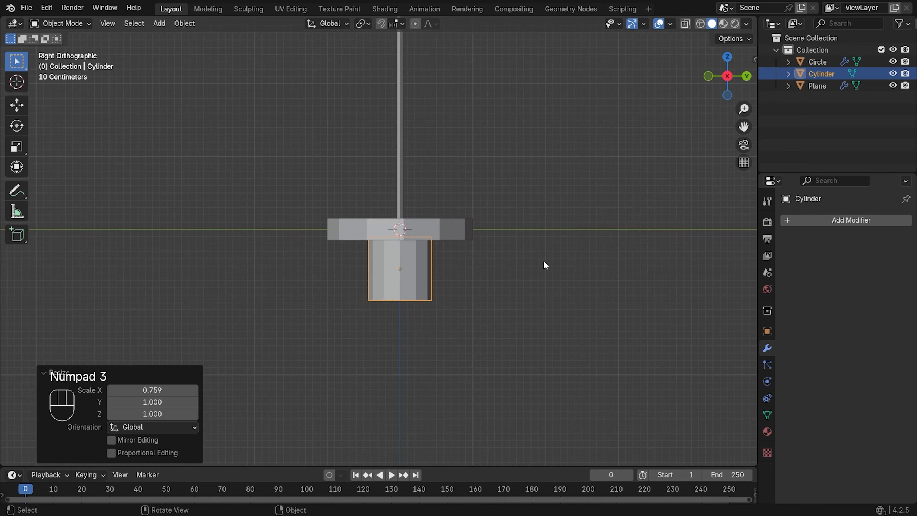
key(s)
key(y)
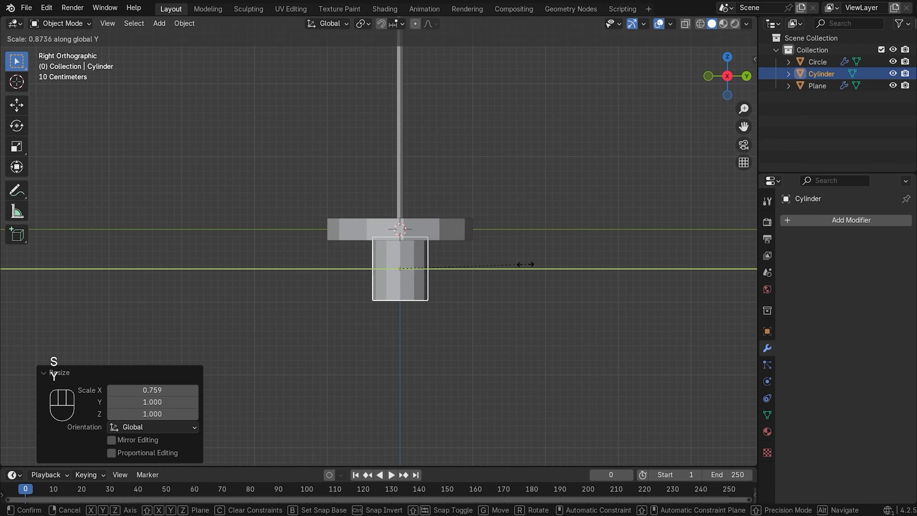
click(498, 265)
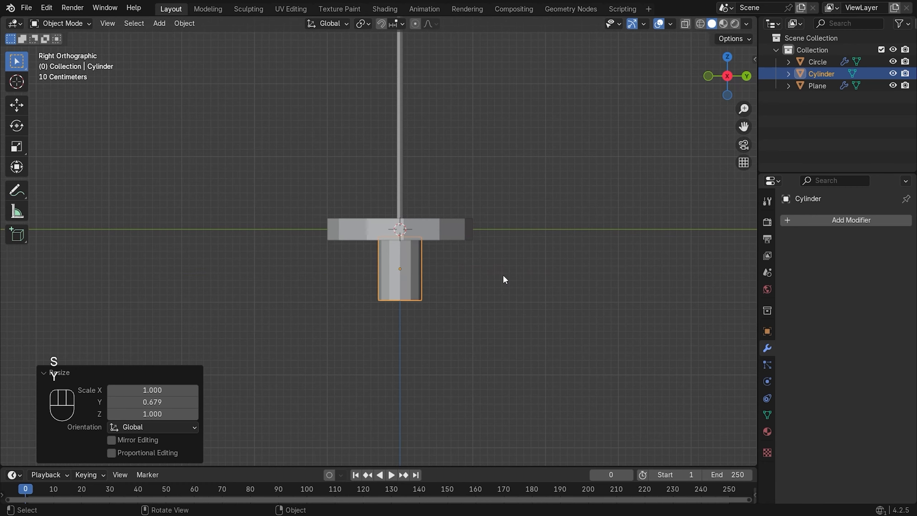
click(502, 274)
middle_drag(503, 275, 570, 278)
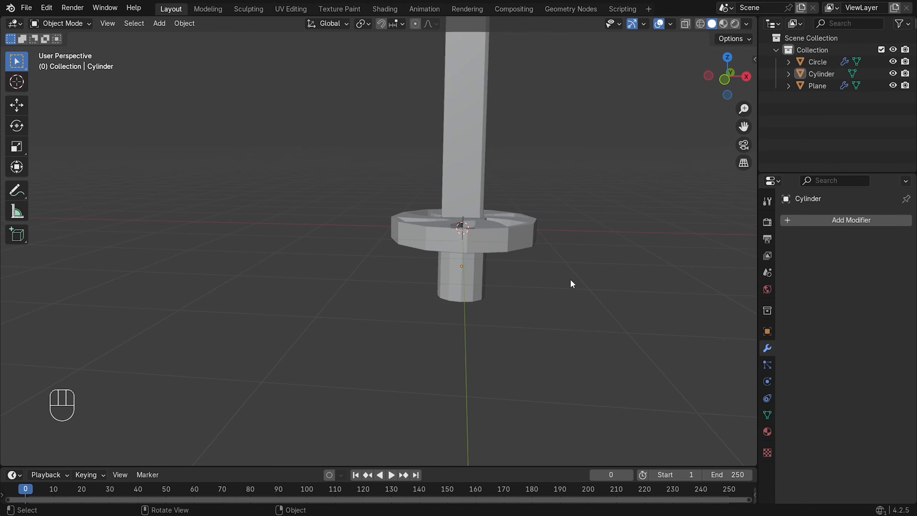
Lengthen the handle in Edit Mode by selecting its lower end vertices in wireframe and moving them down along Z
key(KP_1)
scroll(447, 214, up, 2)
key(Tab)
key(z)
drag(520, 274, 326, 339)
key(z)
click(600, 302)
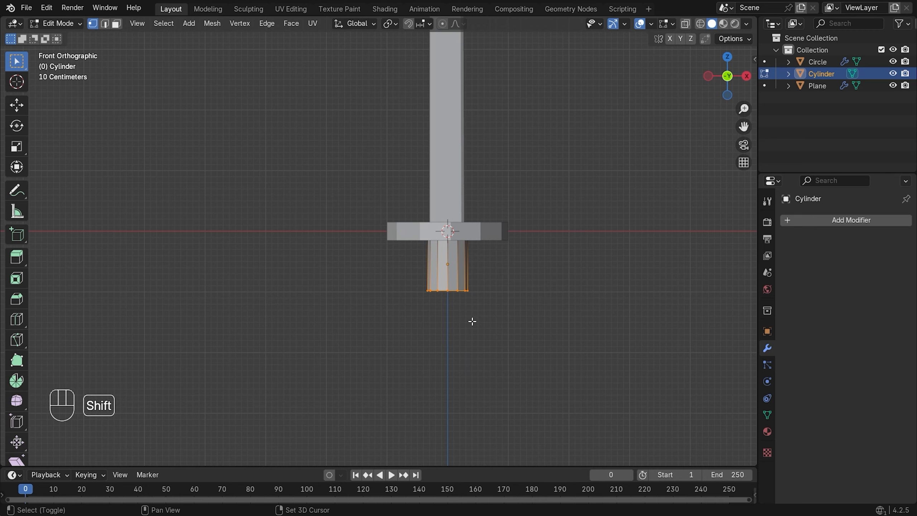
shift+middle_drag(471, 319, 483, 266)
key(g)
key(z)
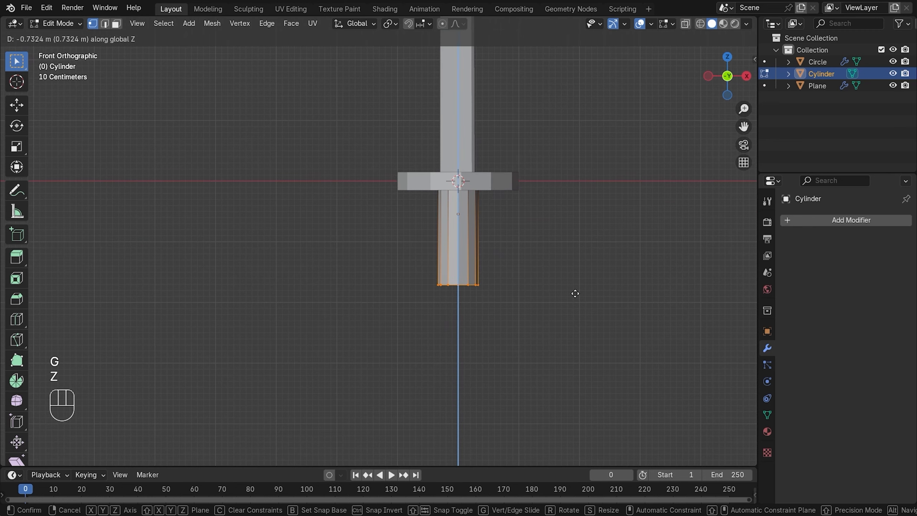
click(588, 370)
Shorten the handle by moving its lower end vertices about 0.5 m up along Z
scroll(547, 235, down, 6)
scroll(449, 171, up, 7)
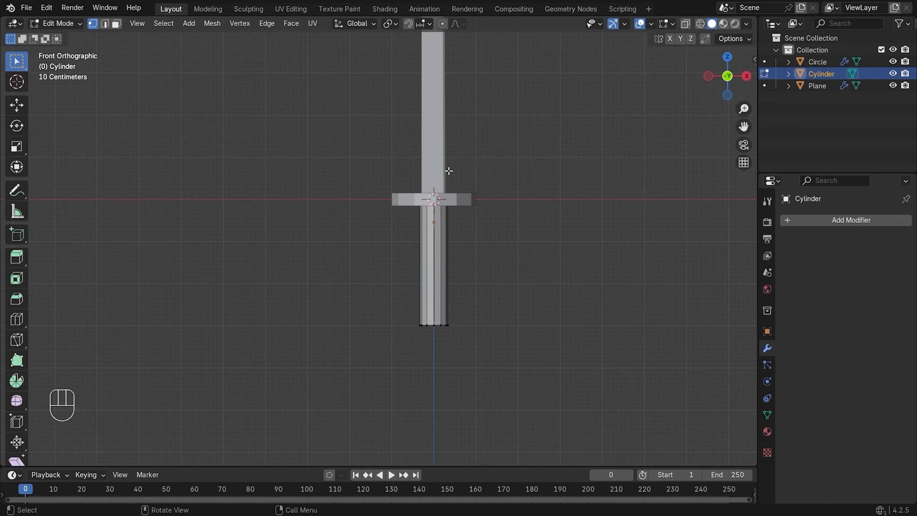
key(alt+z)
drag(496, 327, 422, 383)
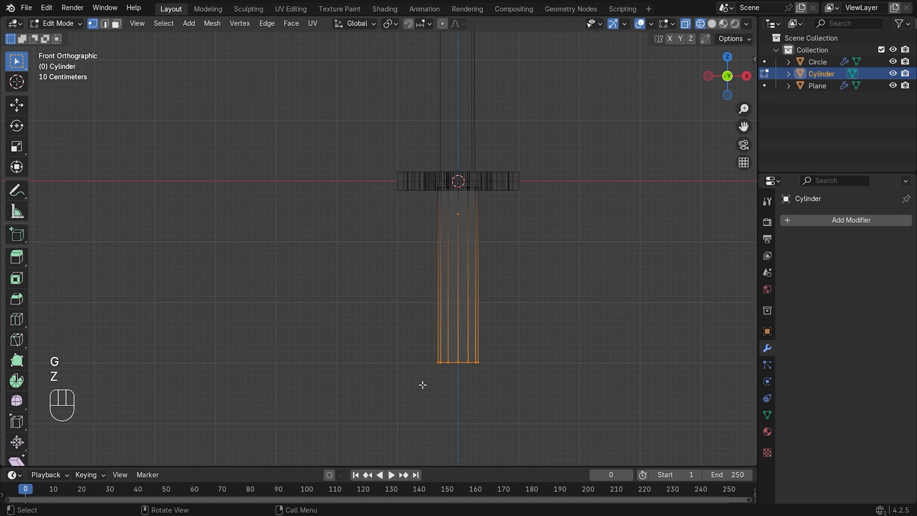
key(g)
key(z)
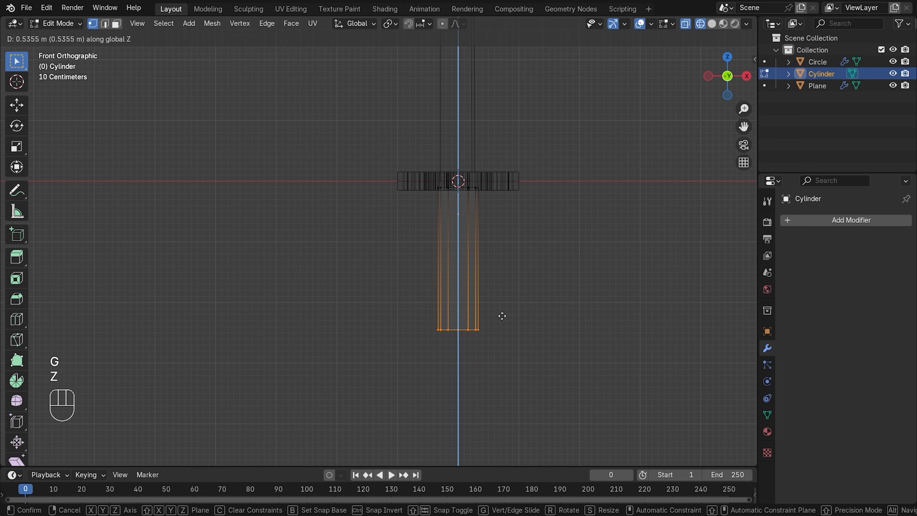
click(501, 321)
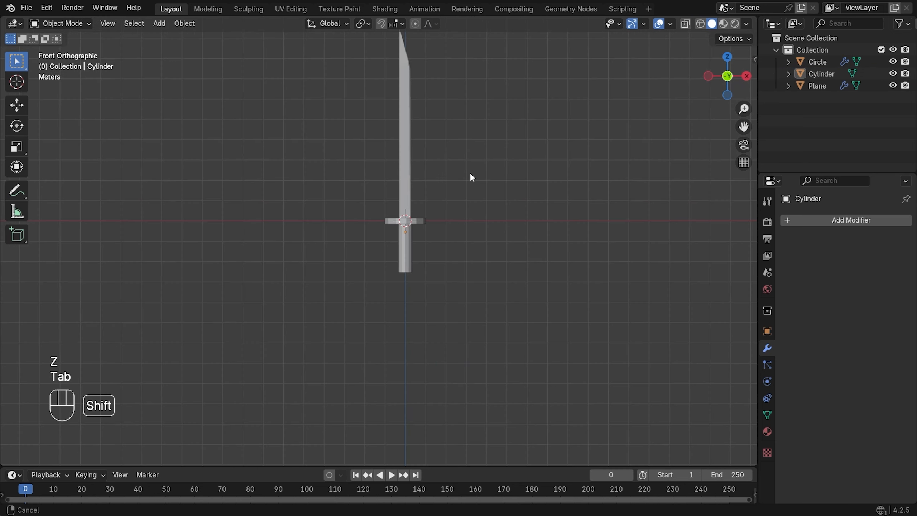
Add a Subdivision Surface modifier to the disc guard with viewport and render levels both set to 3
shift+middle_drag(471, 174, 499, 231)
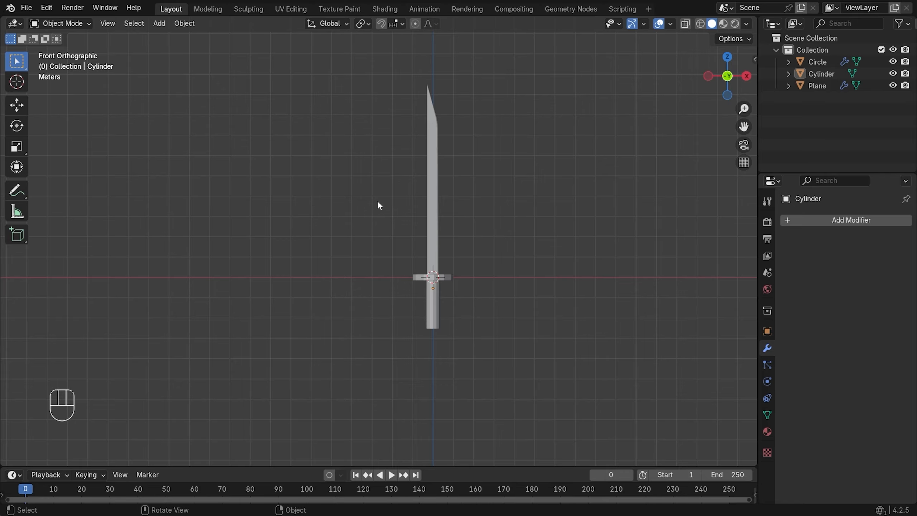
scroll(498, 207, up, 3)
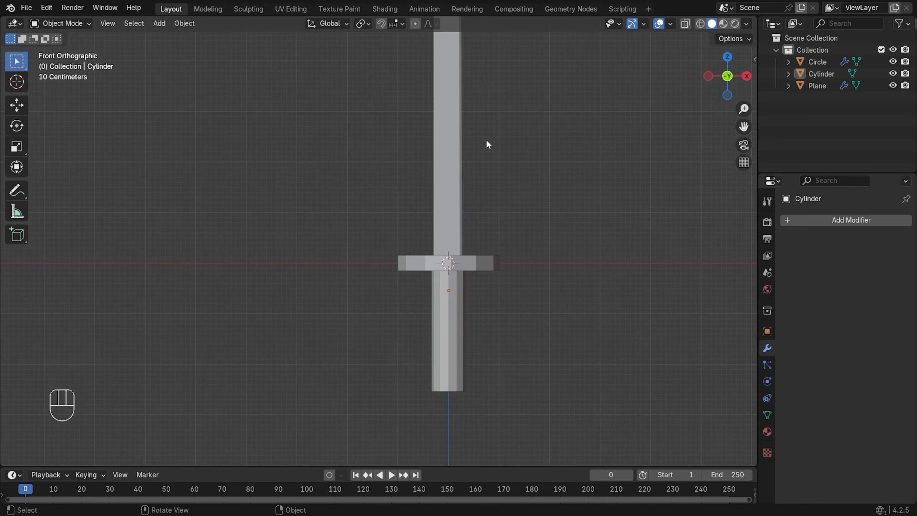
middle_drag(486, 143, 510, 285)
scroll(509, 285, up, 4)
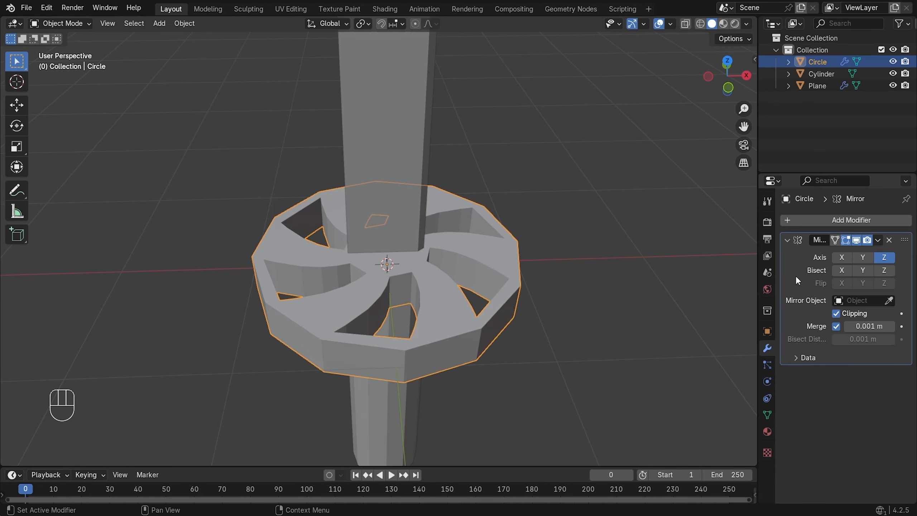
click(845, 219)
mouse_move(845, 216)
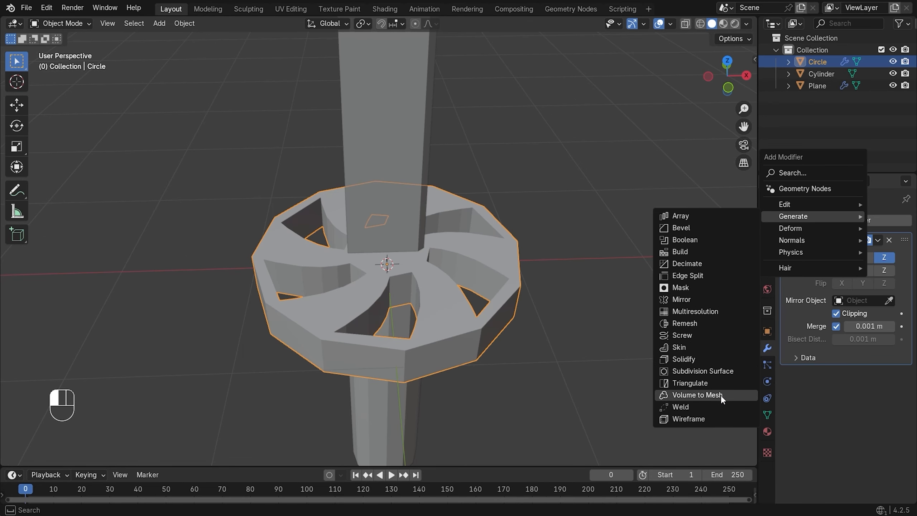
click(689, 371)
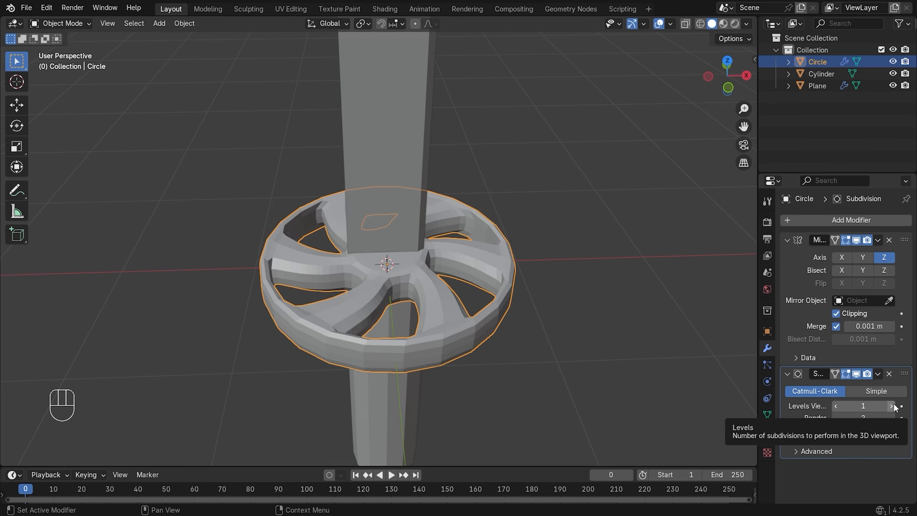
click(891, 405)
click(891, 406)
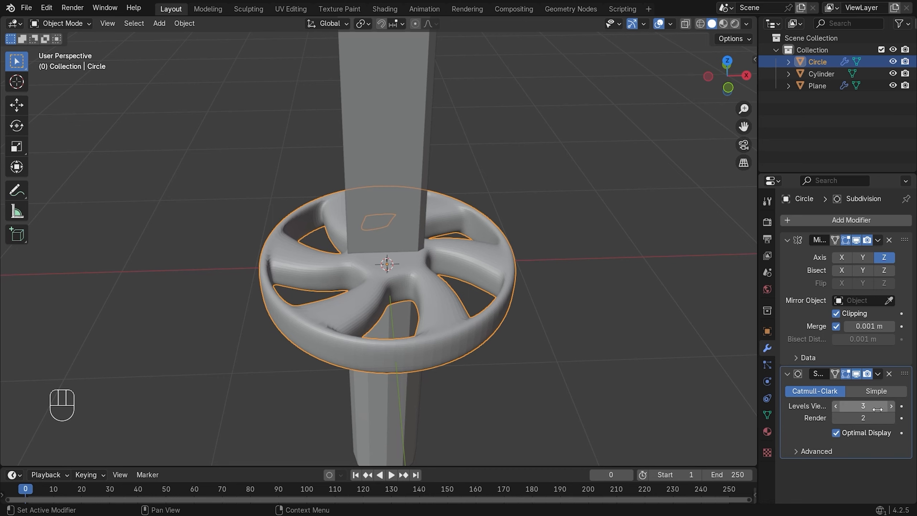
click(890, 418)
Isolate the guard in Local View and select the vertex ring around its hub in Edit Mode
scroll(410, 339, up, 3)
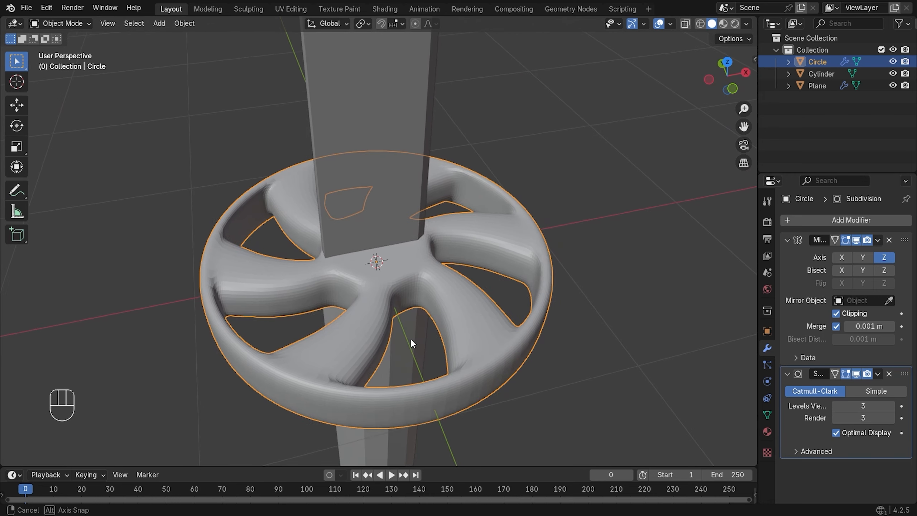
key(Tab)
click(590, 327)
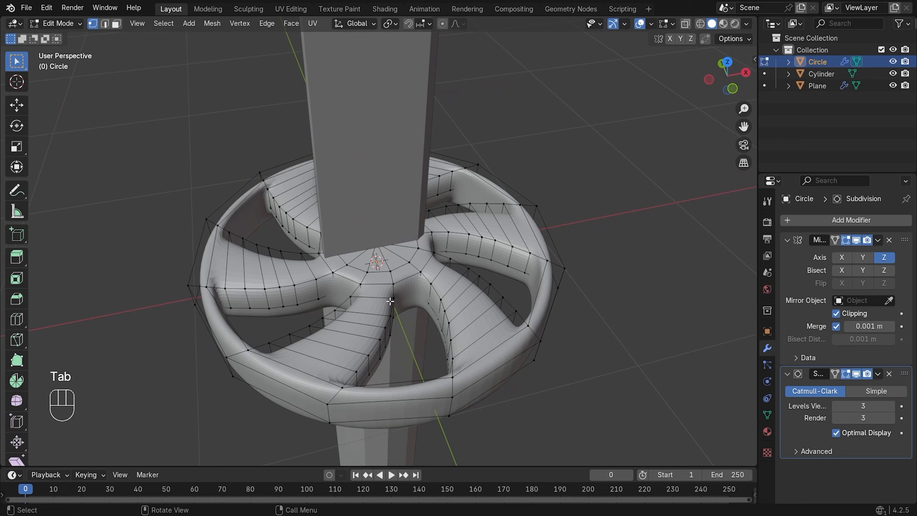
alt+click(359, 288)
alt+click(408, 280)
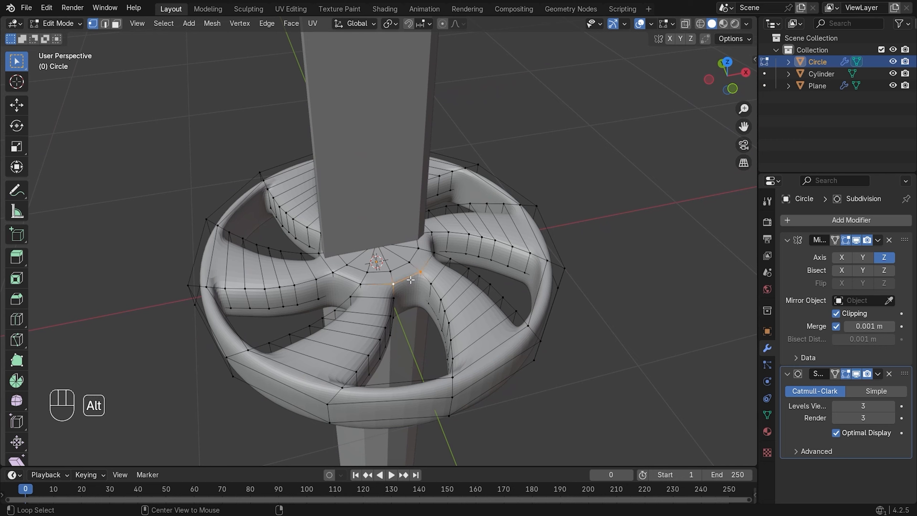
alt+click(431, 257)
alt+click(429, 228)
alt+click(430, 263)
alt+shift+click(419, 266)
key(slash)
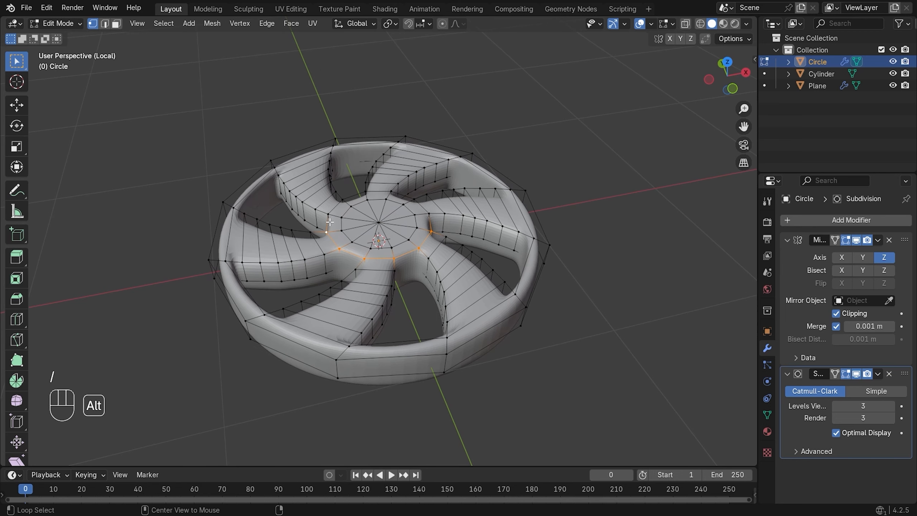
alt+shift+click(374, 194)
key(s)
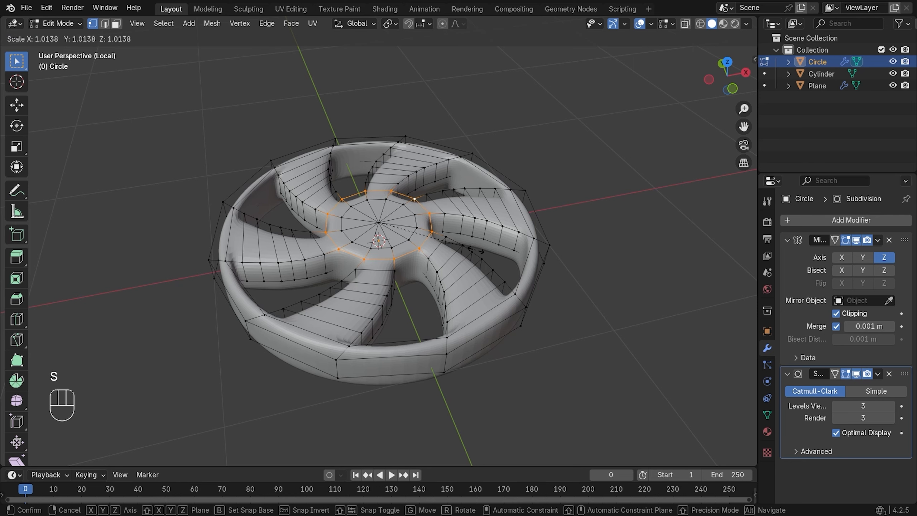
key(Escape)
Correct the selection to the complete edge ring around the hub, using wireframe display and edge select mode
key(z)
click(437, 257)
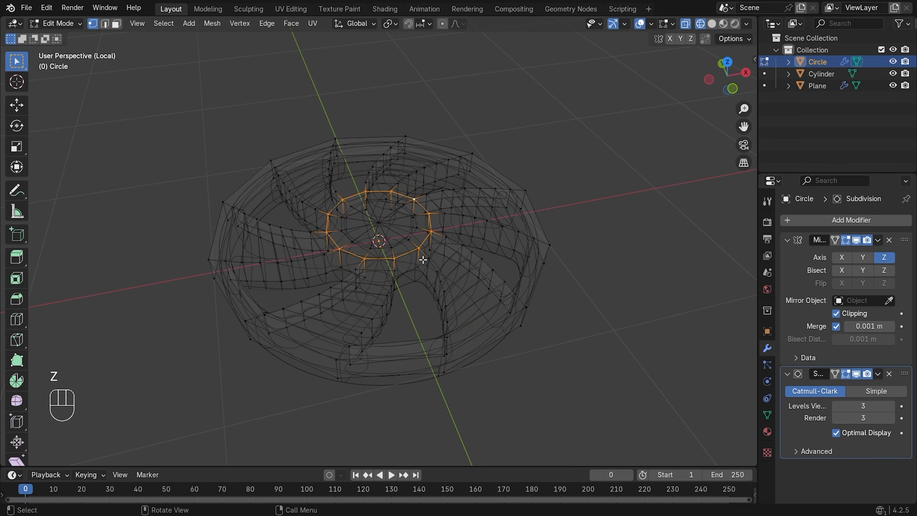
alt+shift+click(410, 270)
key(ctrl+z)
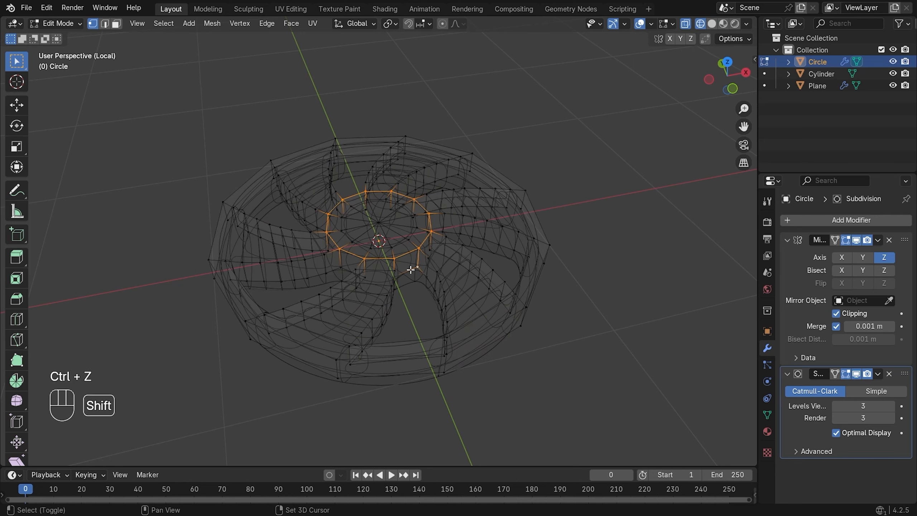
middle_drag(436, 254, 482, 259)
key(2)
key(ctrl+z)
key(ctrl+z)
shift+click(397, 274)
mouse_move(428, 287)
middle_down()
mouse_move(410, 283)
mouse_move(419, 292)
mouse_move(404, 297)
mouse_move(391, 266)
middle_up()
key(ctrl+z)
shift+click(391, 266)
middle_drag(501, 254, 443, 270)
key(z)
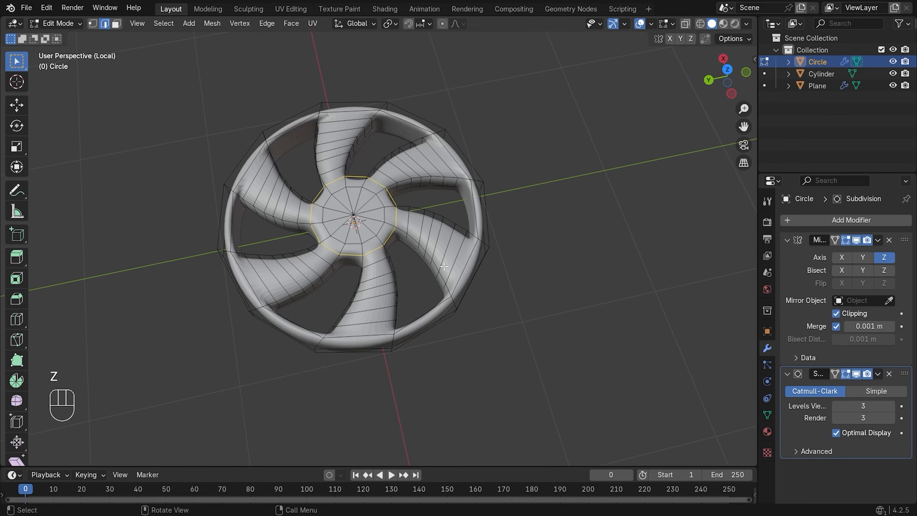
Scale the hub's edge ring up to about 1.1 times, leaving Local View and Edit Mode
key(s)
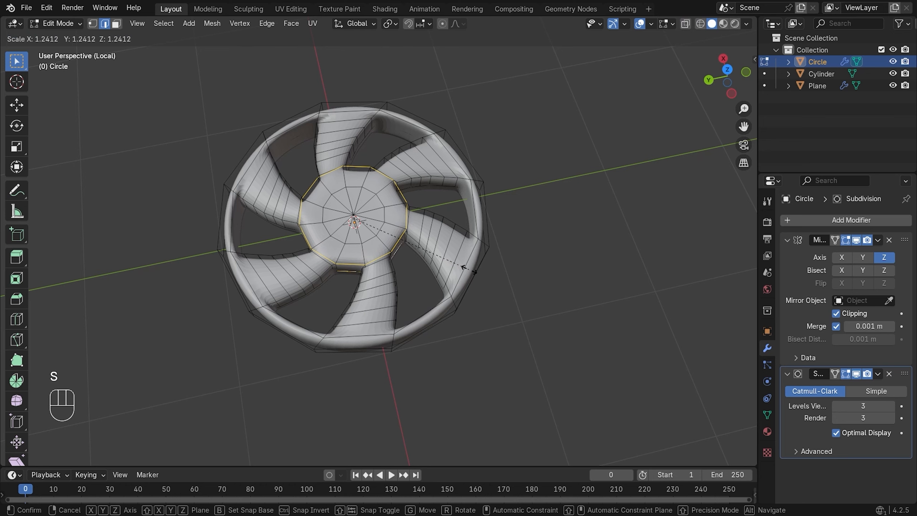
key(KP_Divide)
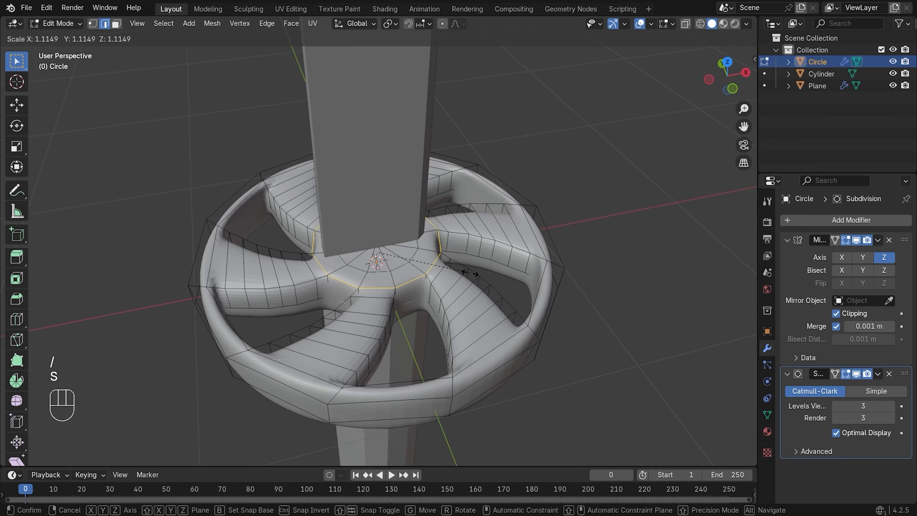
click(478, 272)
key(Tab)
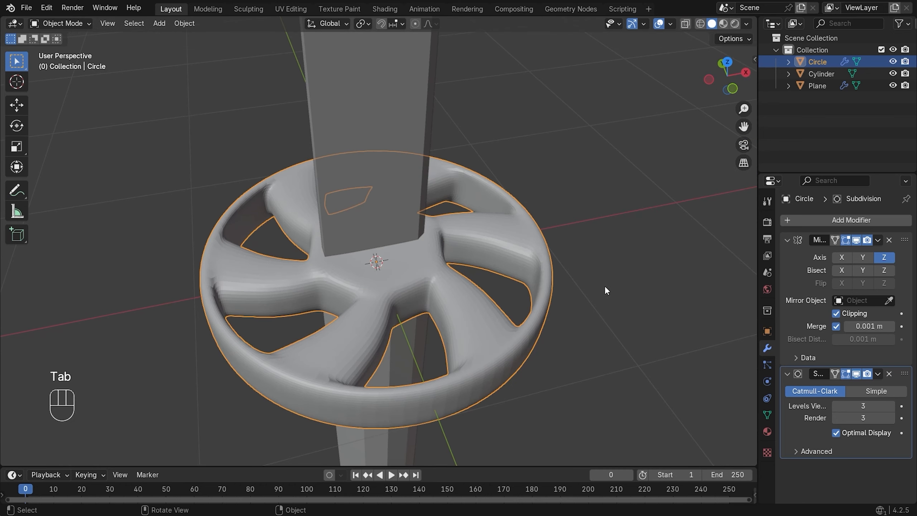
Add three centred loop cuts along the length of each of two neighbouring guard spokes
key(KP_1)
middle_drag(495, 289, 437, 310)
key(Tab)
key(ctrl+r)
scroll(437, 310, up, 2)
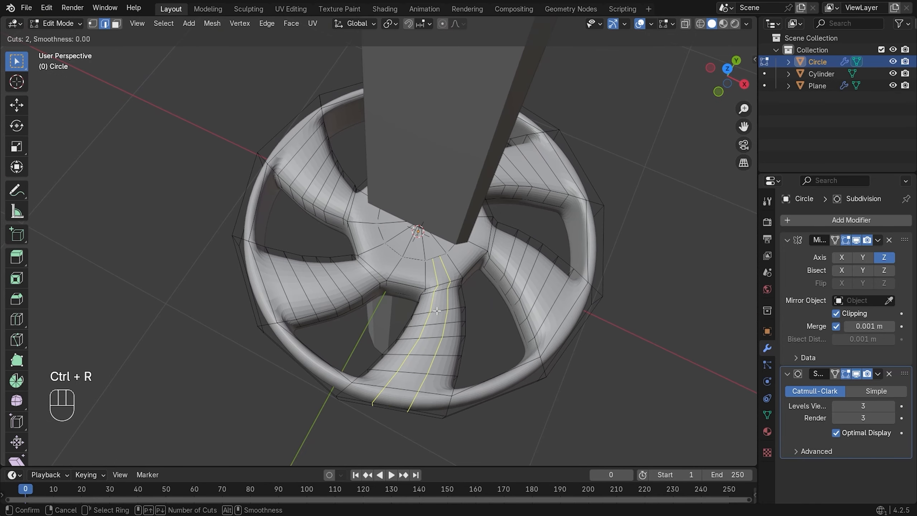
click(437, 310)
right_click(437, 311)
key(ctrl+r)
click(539, 287)
right_click(539, 288)
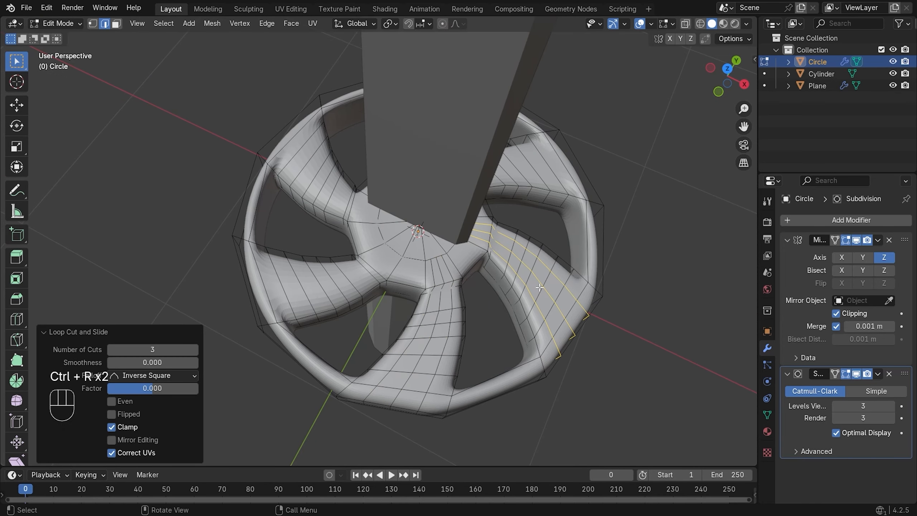
Add three centred lengthwise loop cuts to each of the next two guard spokes
middle_drag(564, 230, 455, 233)
key(ctrl+r)
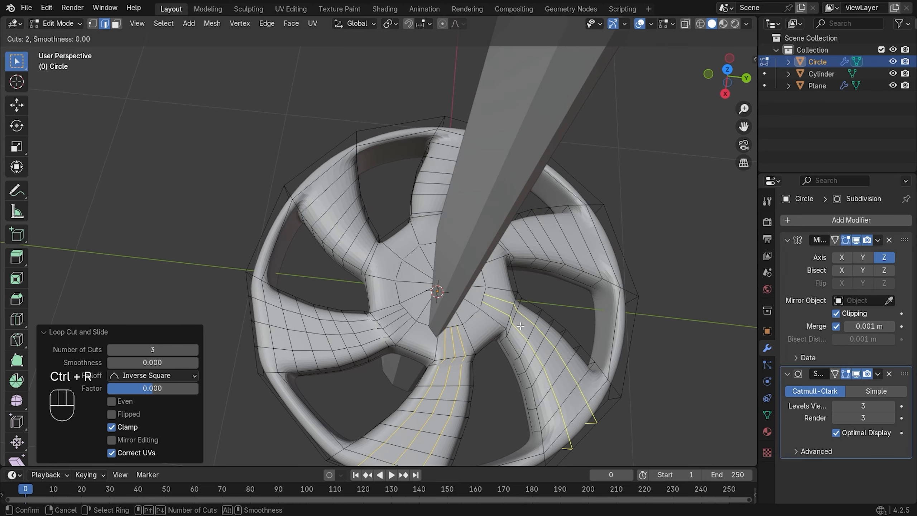
scroll(520, 326, up, 1)
scroll(520, 325, down, 2)
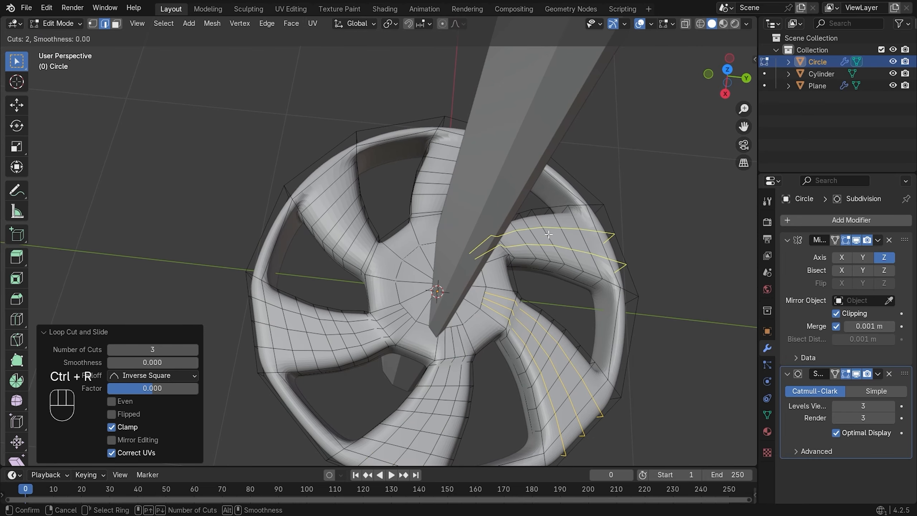
middle_drag(549, 235, 509, 312)
scroll(509, 312, up, 1)
click(513, 298)
right_click(512, 298)
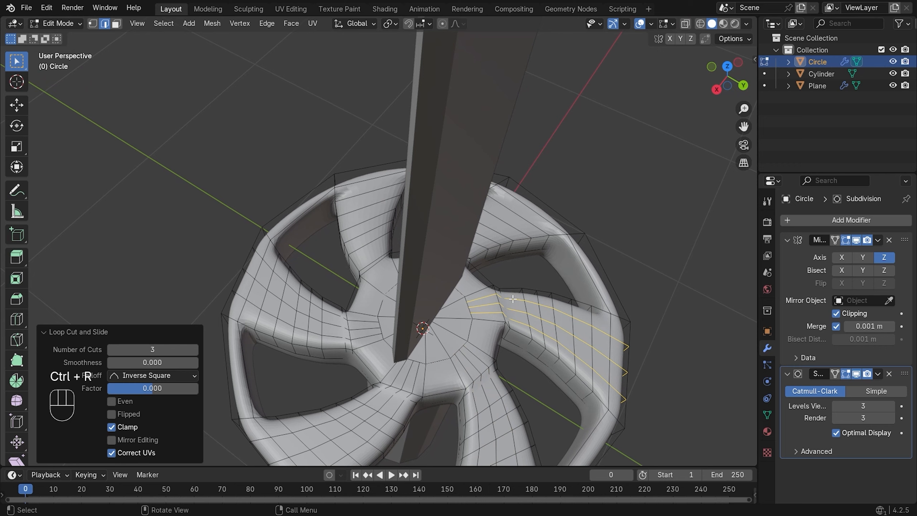
Add three centred lengthwise loop cuts to each of the last two guard spokes
middle_drag(490, 233, 390, 300)
key(ctrl+r)
click(431, 336)
right_click(431, 336)
key(ctrl+r)
click(390, 300)
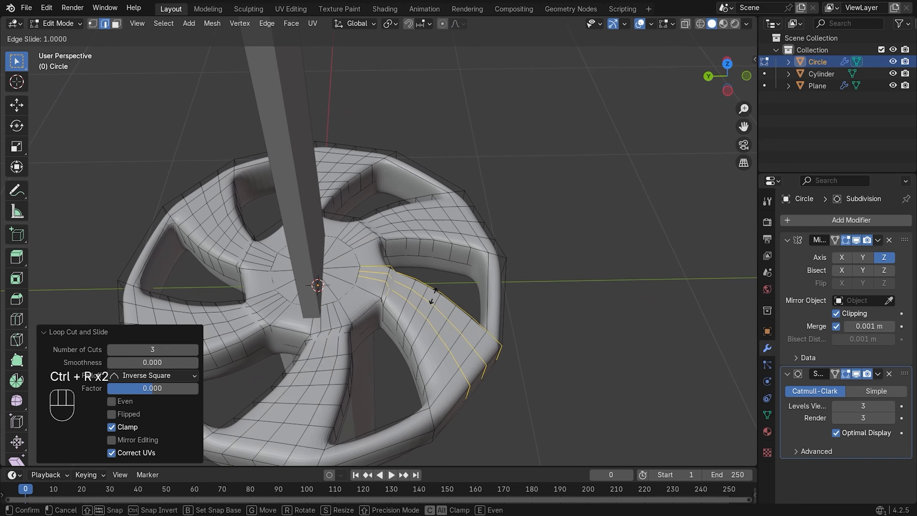
right_click(584, 317)
Add two centred loop cuts running around the upper face of the guard's outer rim
middle_drag(584, 318, 562, 265)
key(Tab)
scroll(480, 274, up, 3)
middle_drag(480, 275, 410, 252)
key(Tab)
scroll(473, 309, down, 1)
key(ctrl+r)
scroll(337, 401, up, 1)
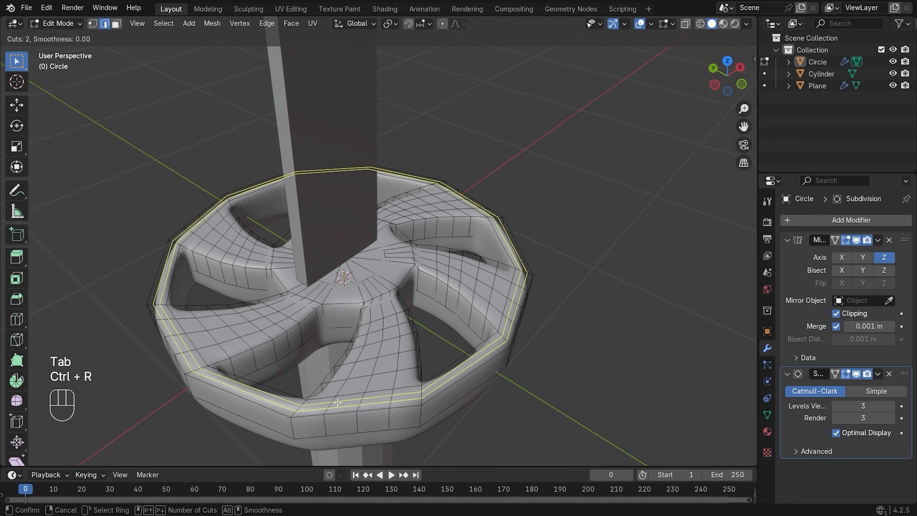
click(337, 402)
right_click(337, 402)
click(542, 432)
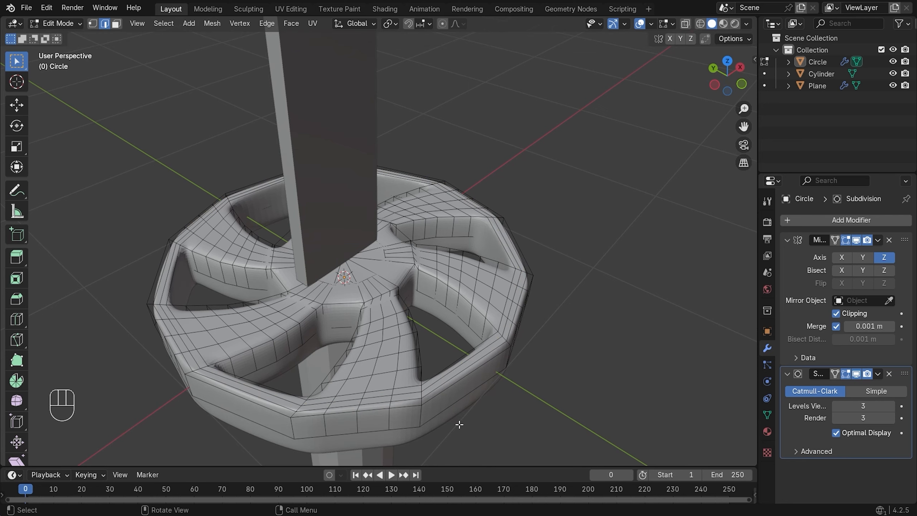
Add three centred horizontal loop cuts around the outer side wall of the guard's rim
middle_drag(459, 424, 466, 389)
key(ctrl+r)
scroll(392, 384, up, 2)
click(392, 384)
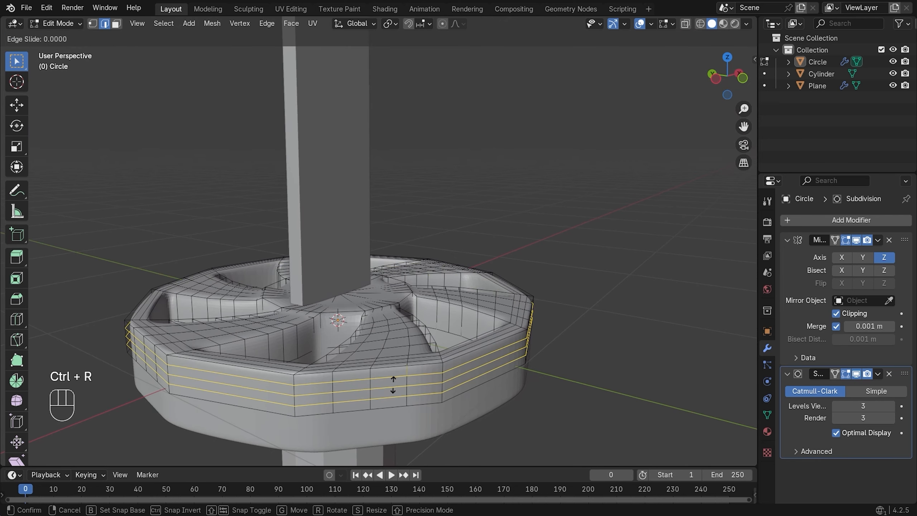
right_click(388, 383)
key(Tab)
Apply Shade Auto Smooth to the disc guard
middle_drag(602, 307, 345, 296)
click(345, 296)
right_click(401, 304)
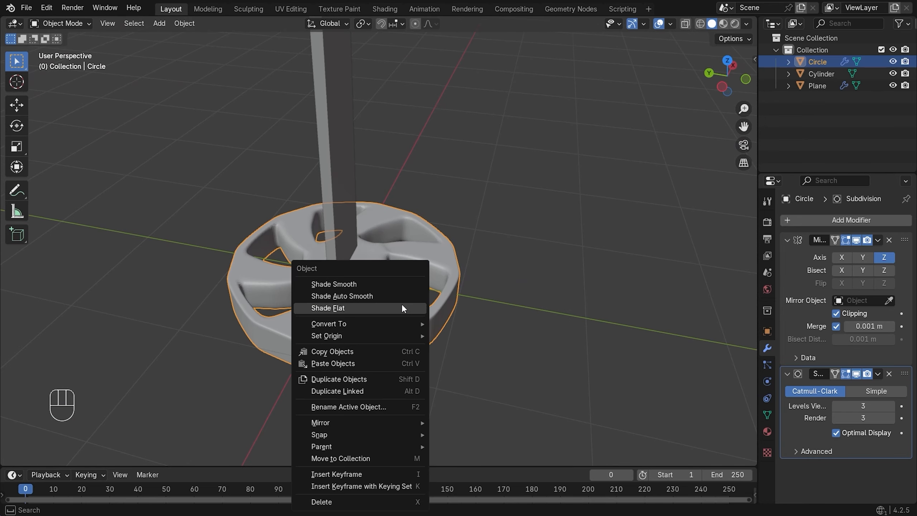
click(389, 294)
Add two centred loop cuts around the inner walls of each of two spiral openings
scroll(380, 272, up, 2)
middle_drag(372, 268, 417, 255)
key(Tab)
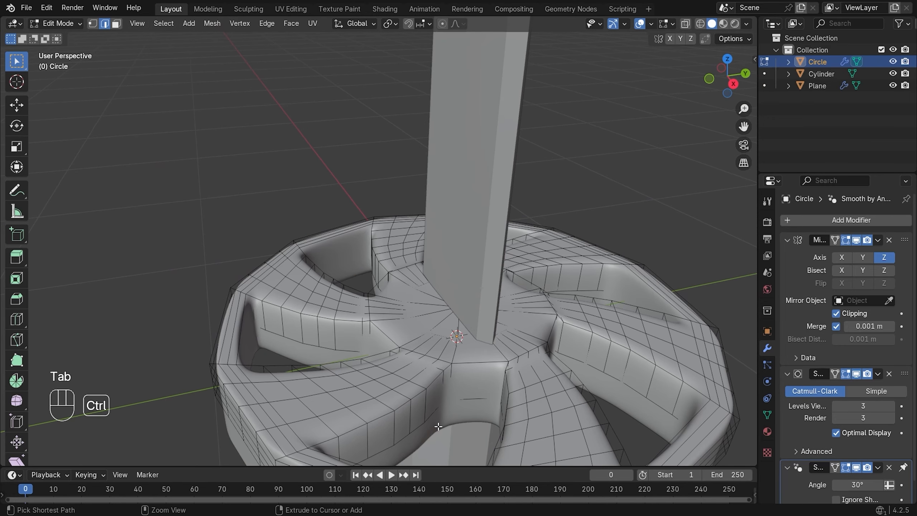
key(ctrl+r)
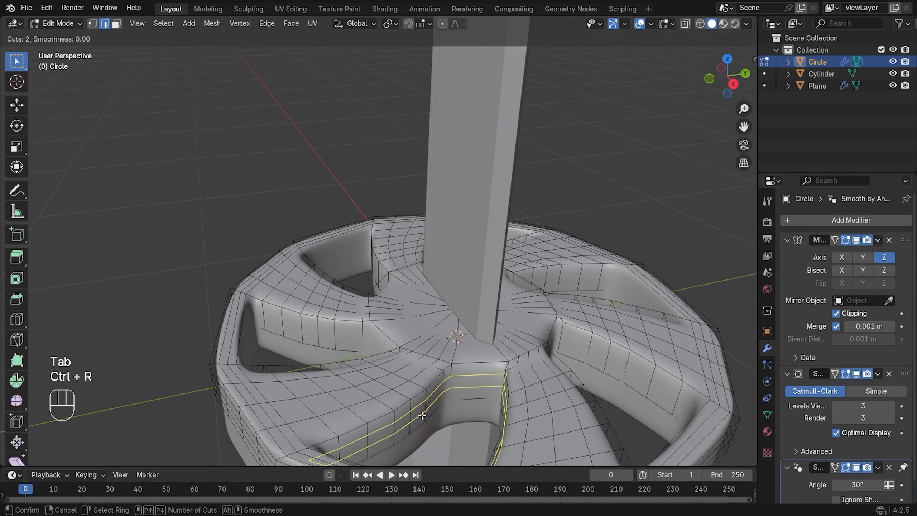
click(422, 415)
right_click(422, 416)
key(ctrl+r)
click(586, 351)
right_click(586, 350)
Add two centred loop cuts around the inner walls of the remaining spiral openings, leaving Edit Mode
shift+middle_drag(585, 341, 490, 346)
key(ctrl+r)
scroll(487, 282, up, 1)
scroll(487, 282, down, 2)
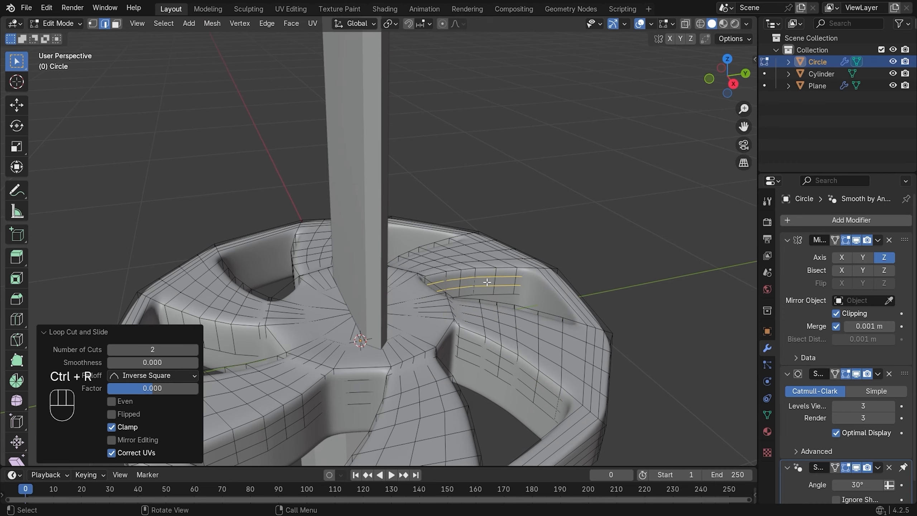
mouse_move(487, 282)
middle_down()
mouse_move(528, 325)
mouse_move(544, 292)
mouse_move(498, 278)
middle_up()
key(ctrl+r)
right_click(529, 326)
key(ctrl+r)
scroll(537, 314, up, 1)
click(537, 313)
right_click(537, 314)
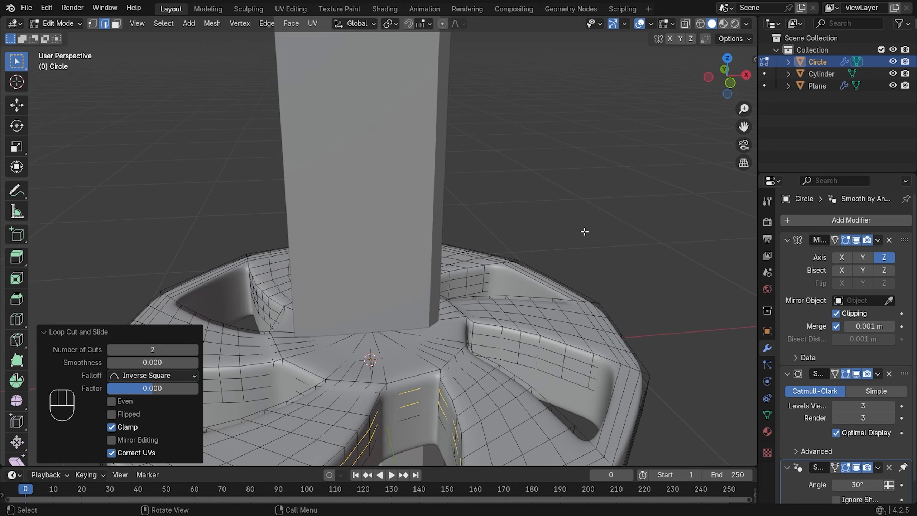
key(z)
key(Tab)
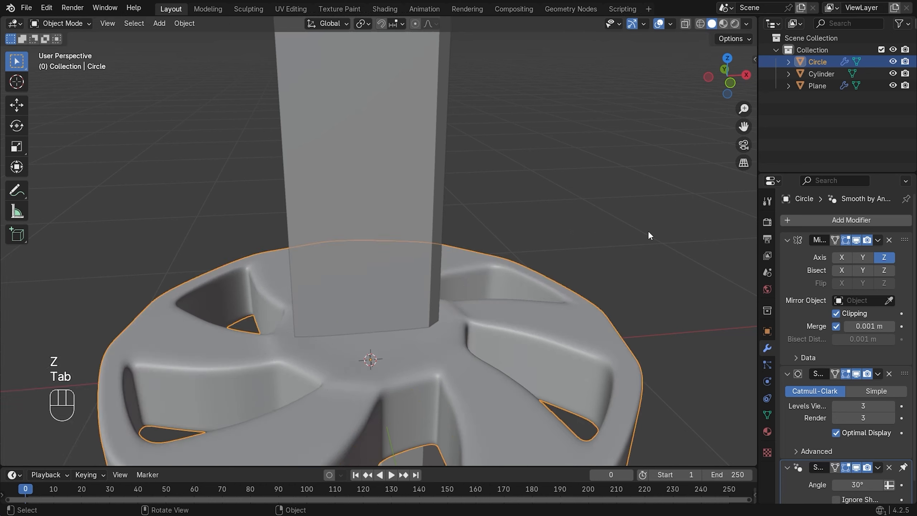
Select the complete edge ring around the guard's hub in Edit Mode, segment by segment
key(Tab)
alt+click(405, 329)
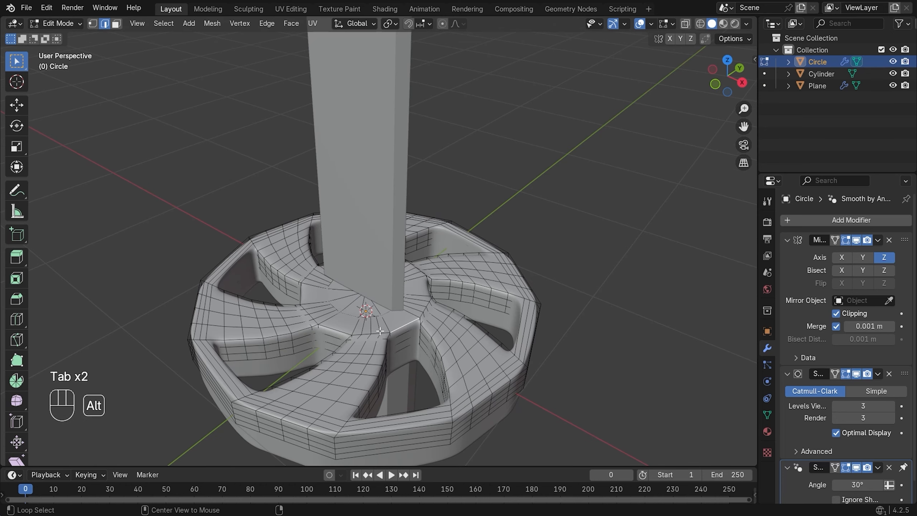
alt+shift+click(380, 331)
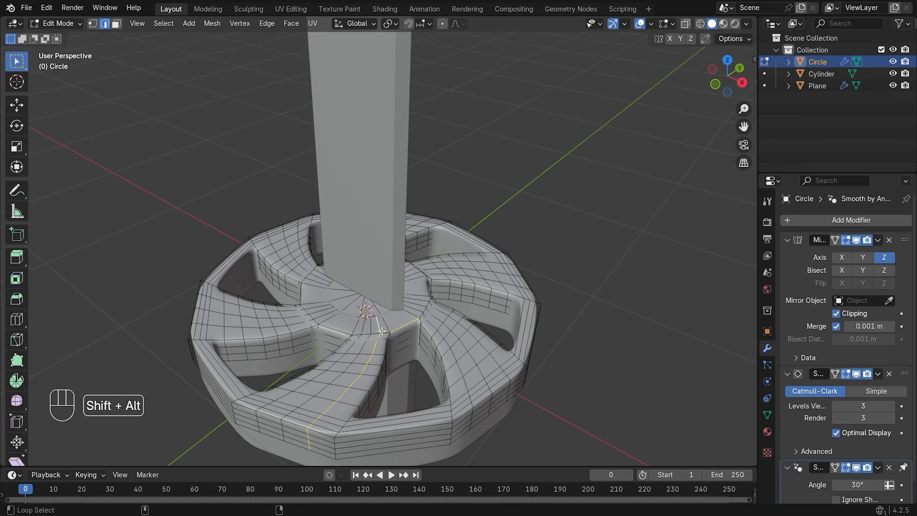
alt+shift+click(334, 328)
alt+shift+click(308, 314)
alt+shift+click(302, 296)
middle_drag(304, 301, 423, 332)
alt+shift+click(393, 333)
alt+shift+click(356, 325)
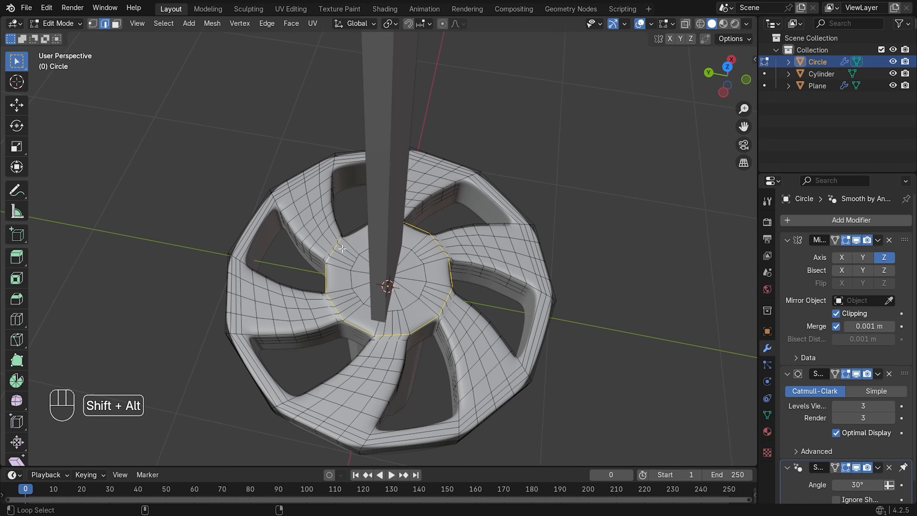
Lower the hub's edge ring along Z in two moves of about 0.015 m each
middle_drag(341, 249, 224, 231)
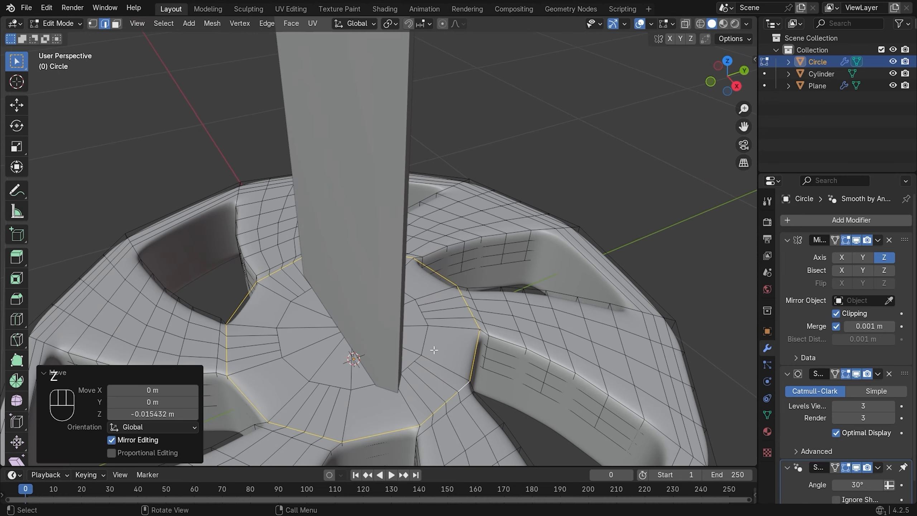
key(g)
key(z)
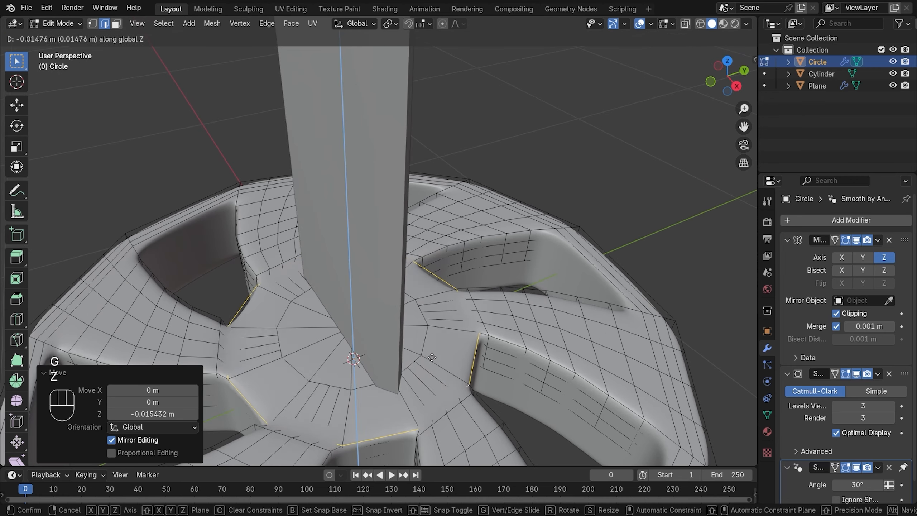
click(432, 357)
key(Tab)
click(640, 260)
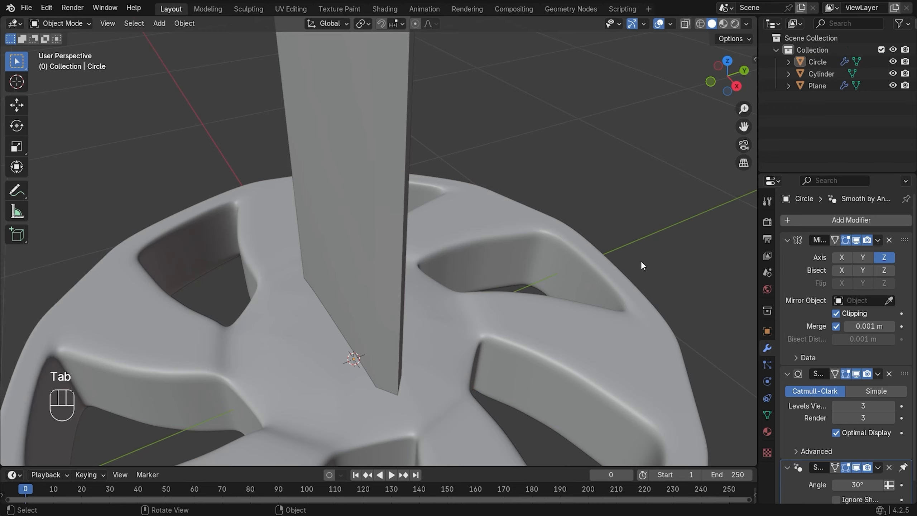
Fine-tune the height of the hub's edge ring along Z in Edit Mode and return to Object Mode
middle_drag(640, 261, 284, 302)
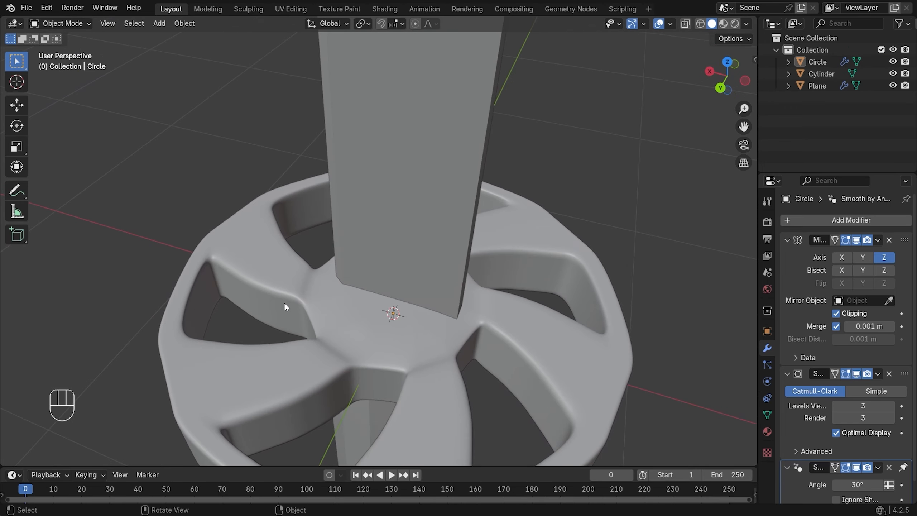
key(Tab)
key(g)
key(z)
click(517, 303)
key(Tab)
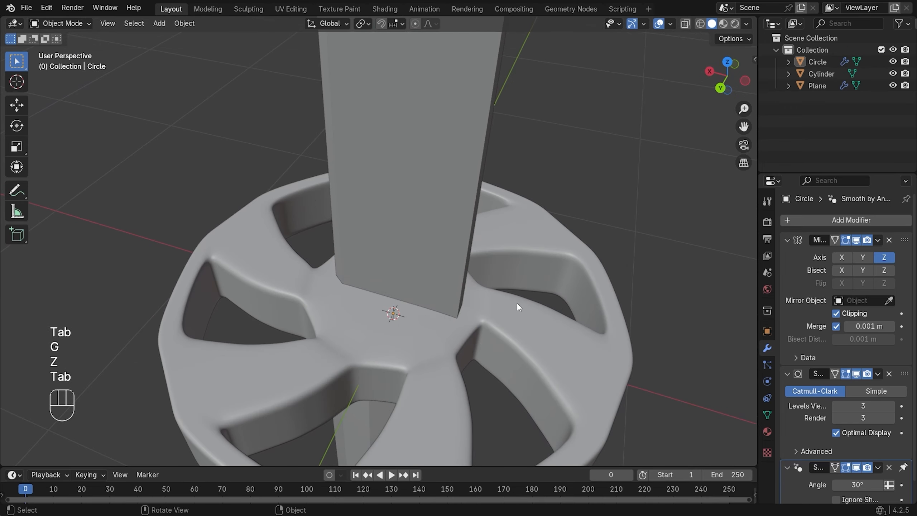
middle_drag(516, 302, 448, 280)
scroll(452, 300, down, 5)
key(KP_1)
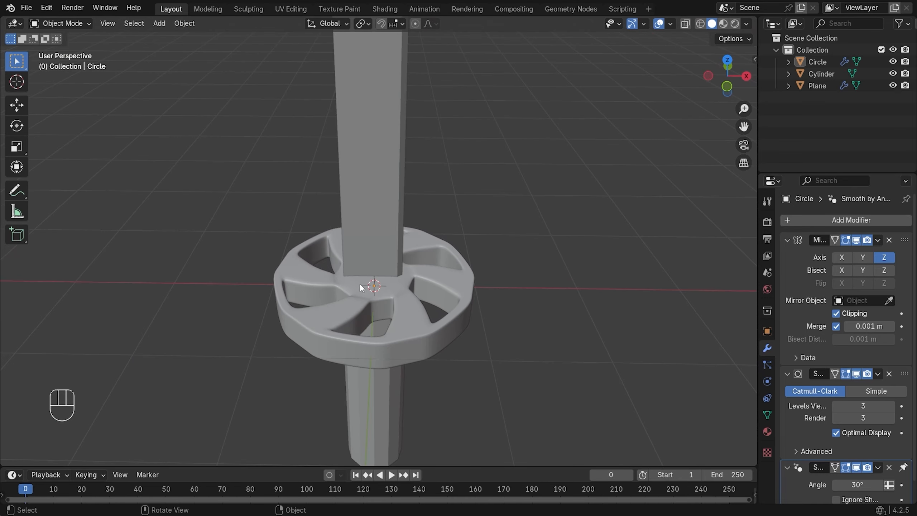
Add a mesh circle with 4 vertices at the centre of the guard in Object Mode
scroll(361, 288, up, 3)
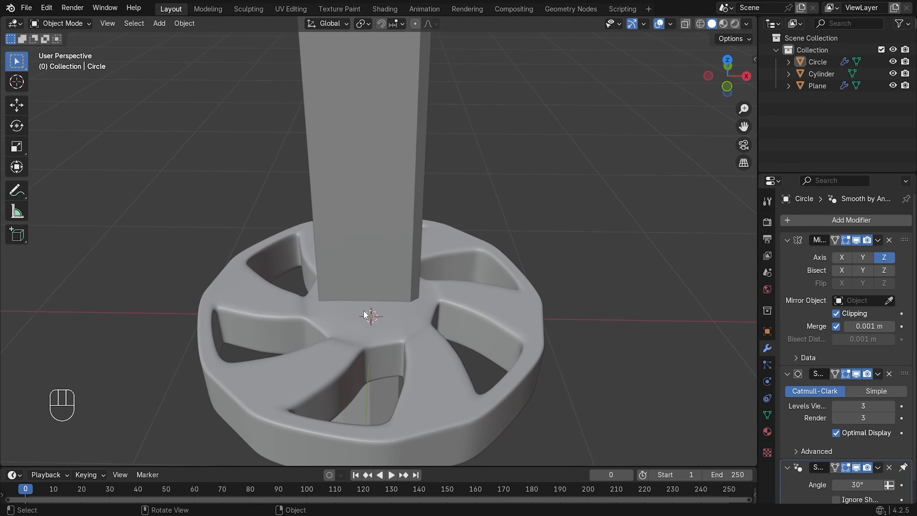
key(Tab)
key(Tab)
key(shift+a)
mouse_move(257, 287)
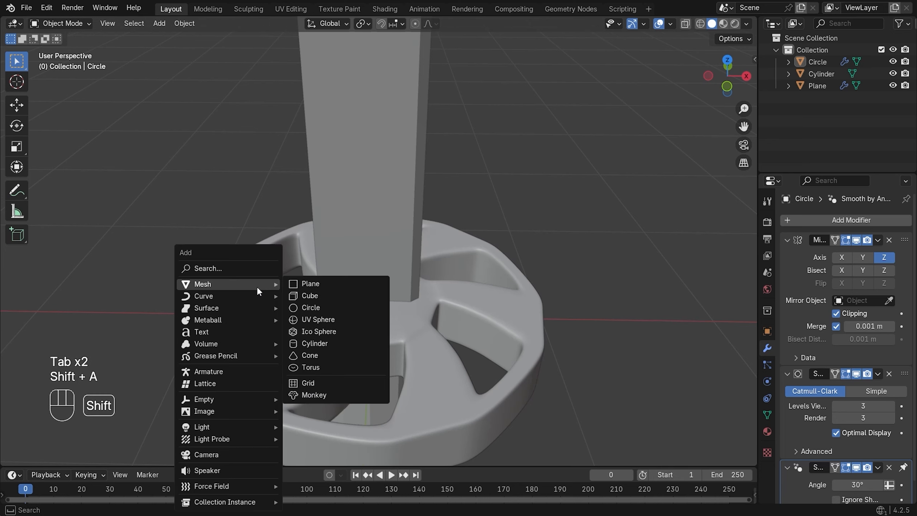
click(311, 307)
click(144, 327)
text(4)
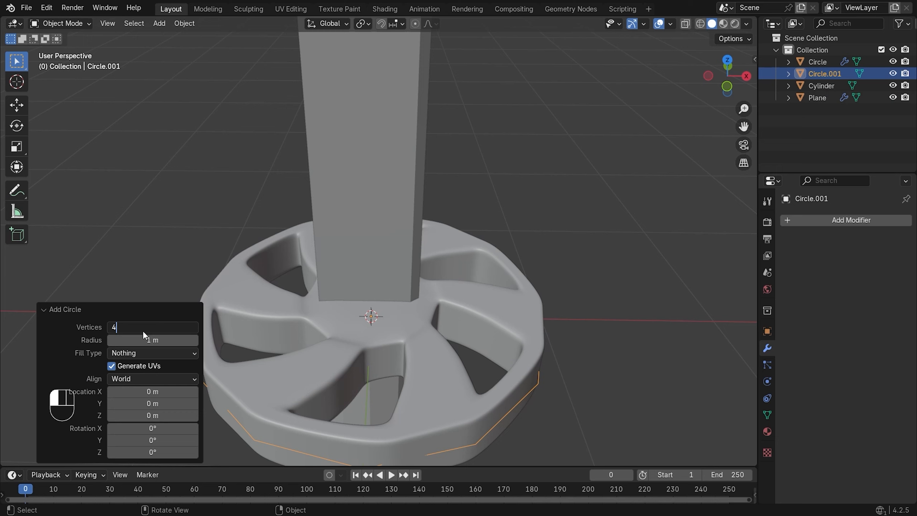
key(Return)
Raise the four-sided circle about 0.357 m along Z and rotate it 45° around Z
key(g)
key(z)
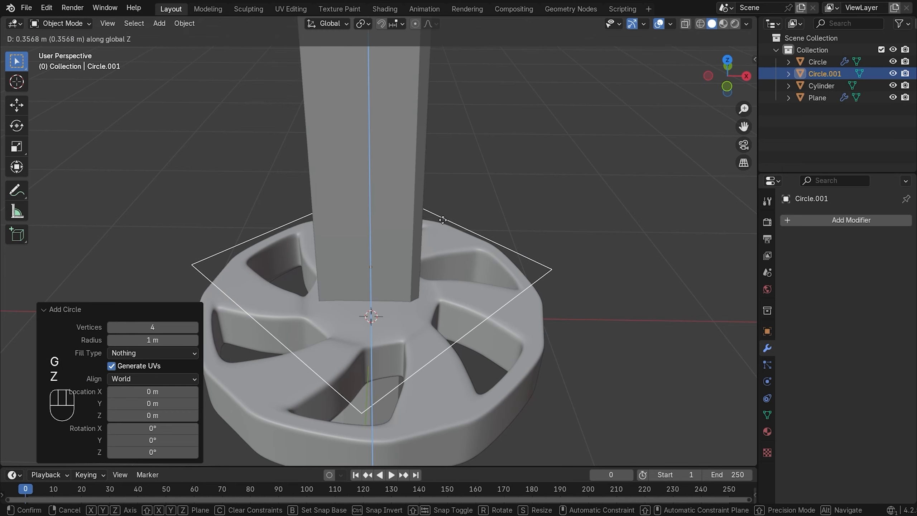
click(442, 220)
key(r)
key(z)
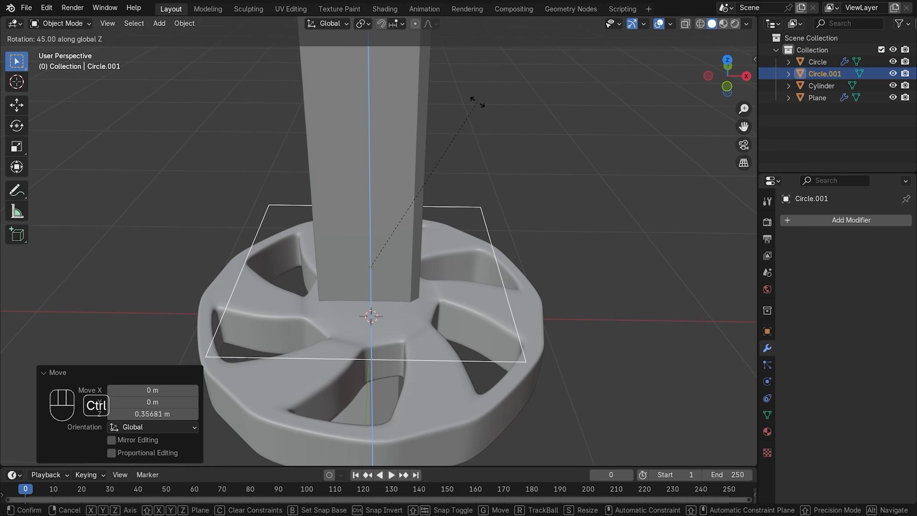
click(436, 184)
Scale the square outline down uniformly in top view to fit within the guard's hub
key(KP_7)
key(s)
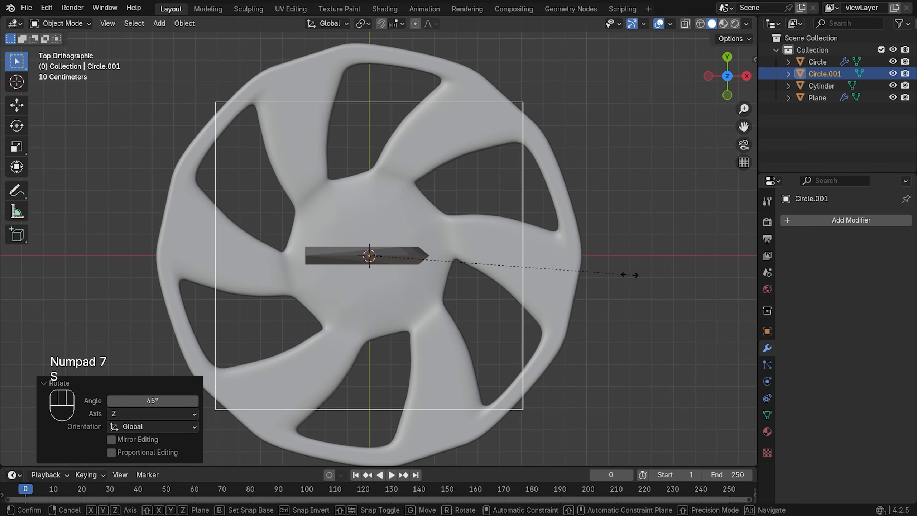
click(456, 231)
In Edit Mode, scale the square by about 1.255 along X and shift it about -0.015 m along X around the blade
key(Tab)
key(1)
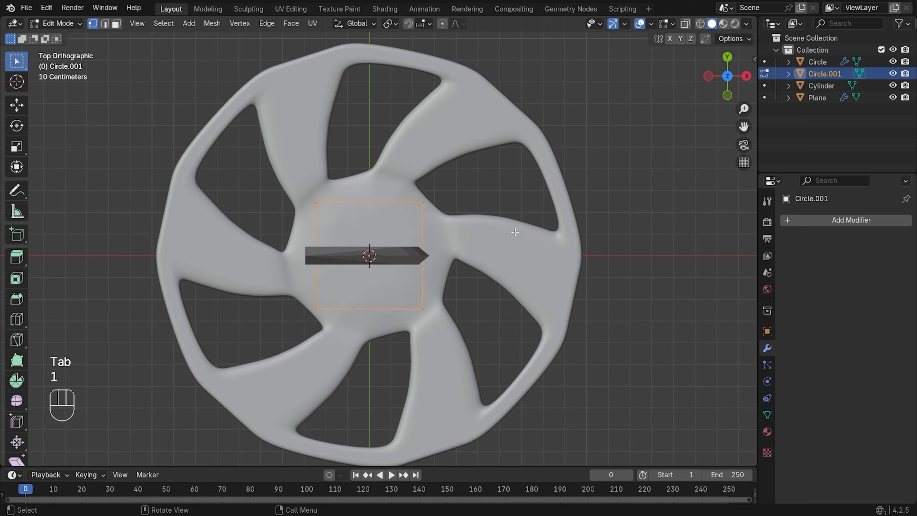
key(s)
key(x)
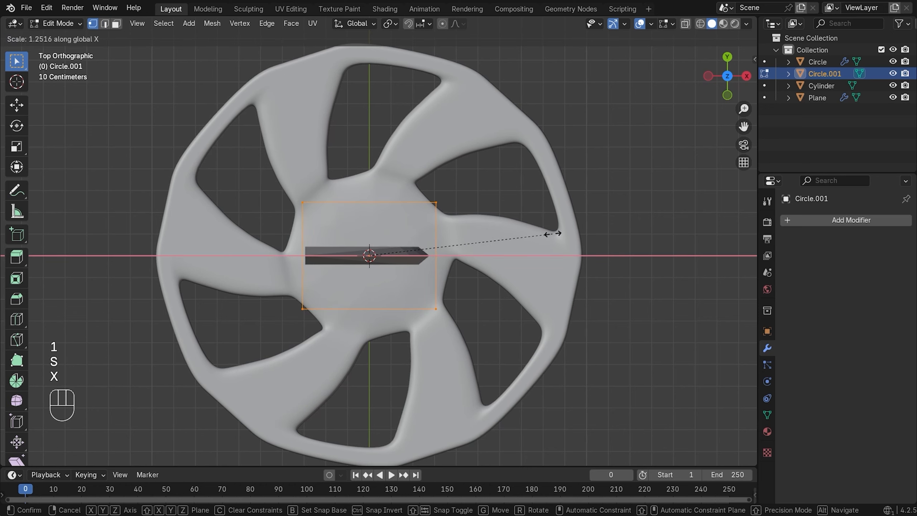
click(552, 233)
key(g)
key(x)
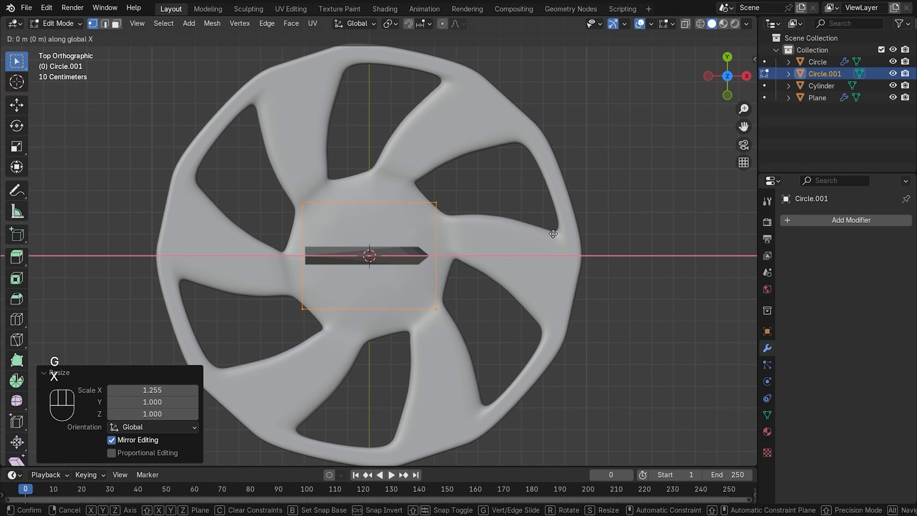
click(522, 236)
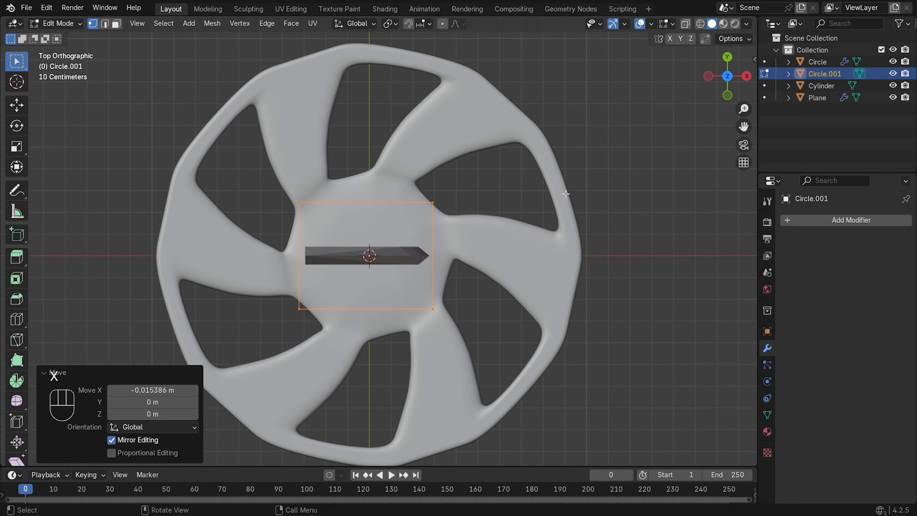
Scale the rectangle to about 0.282 along Y so it closely surrounds the blade's thickness
key(s)
key(y)
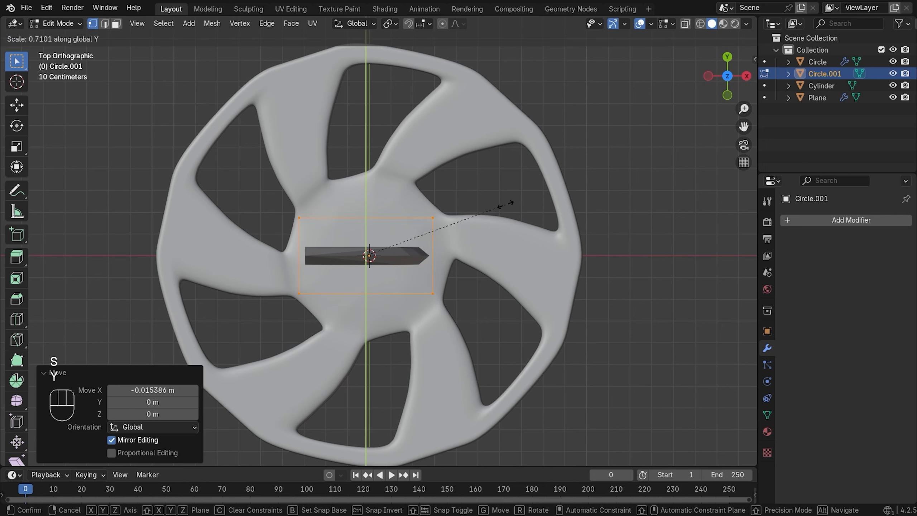
click(420, 234)
Lower the rectangle about 0.222 m along Z into the guard's upper surface, checking in front wireframe view, and restore solid shading
middle_drag(420, 234, 449, 206)
key(KP_1)
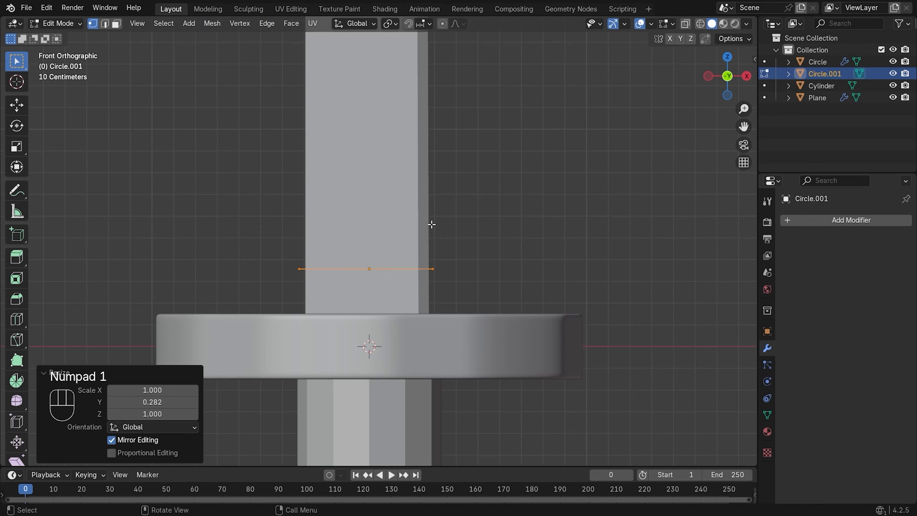
key(z)
key(z)
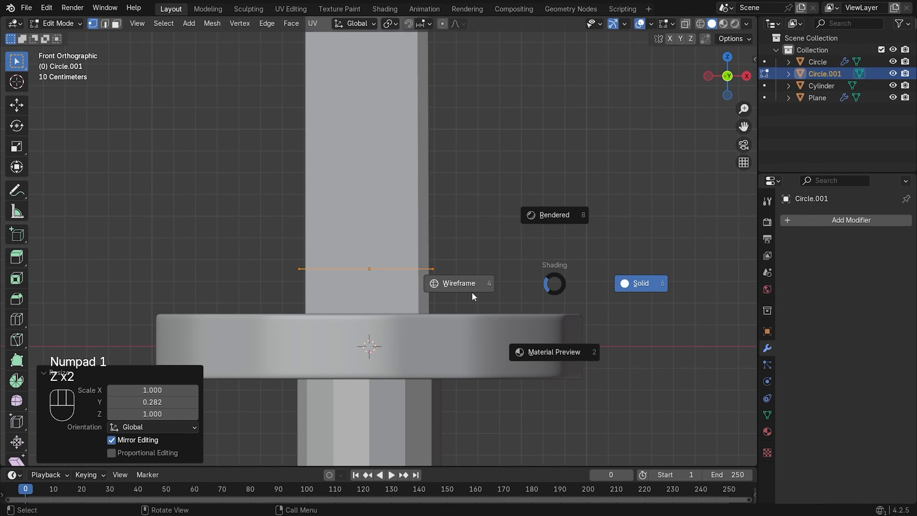
click(471, 292)
key(g)
key(z)
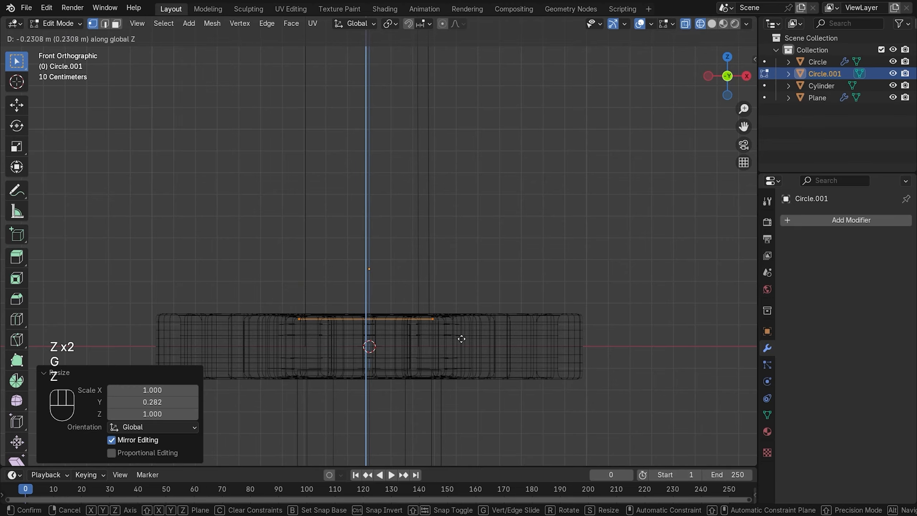
click(462, 338)
key(z)
click(538, 266)
middle_drag(539, 266, 519, 277)
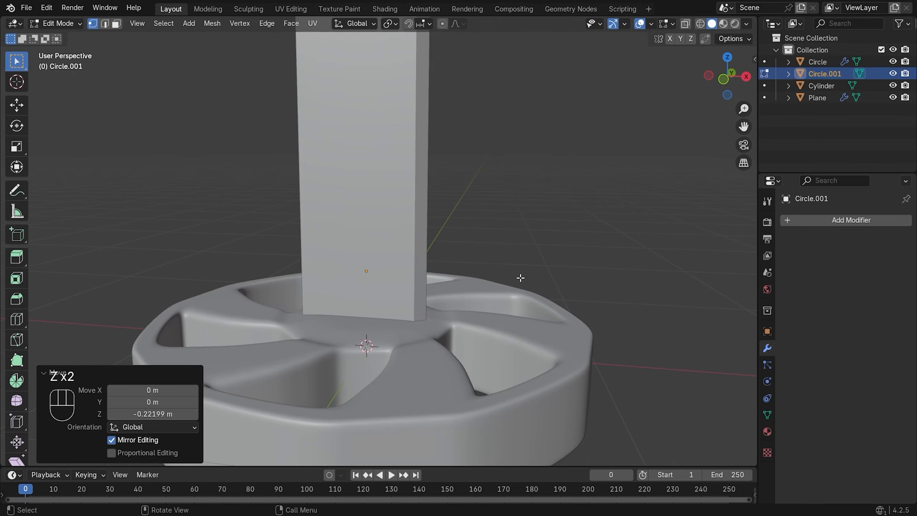
Extrude the rectangle about 0.448 m upward along Z to form a collar around the blade's base
key(Tab)
key(Tab)
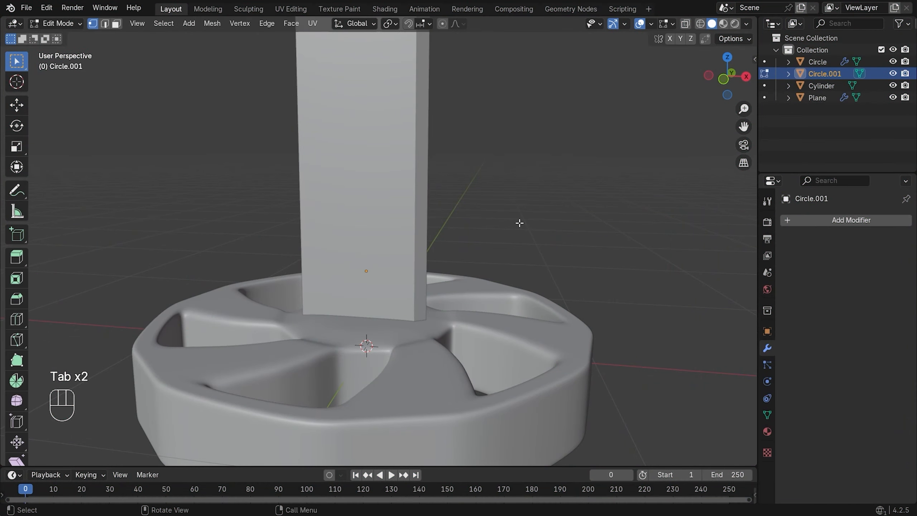
key(e)
key(z)
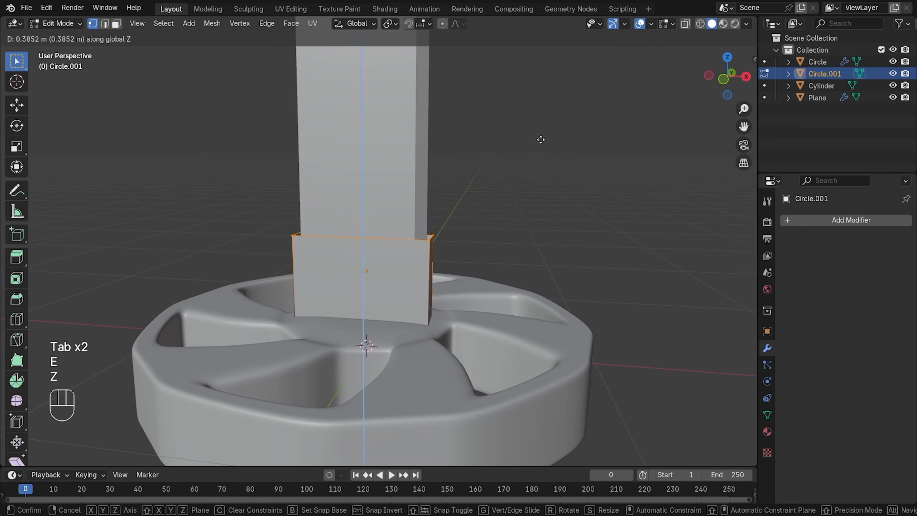
click(585, 199)
Lower the collar's upper edge slightly along Z in front view to shorten the collar
key(KP_1)
scroll(528, 172, down, 4)
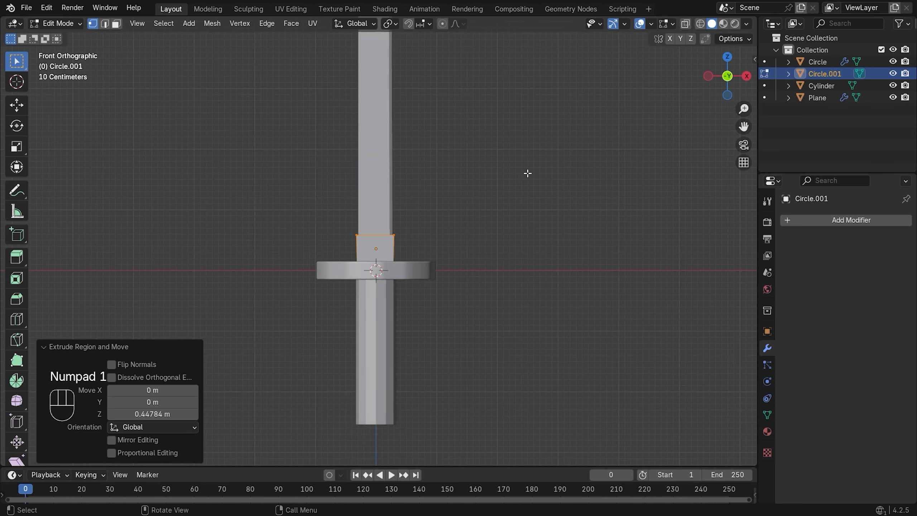
scroll(463, 198, up, 4)
key(g)
key(z)
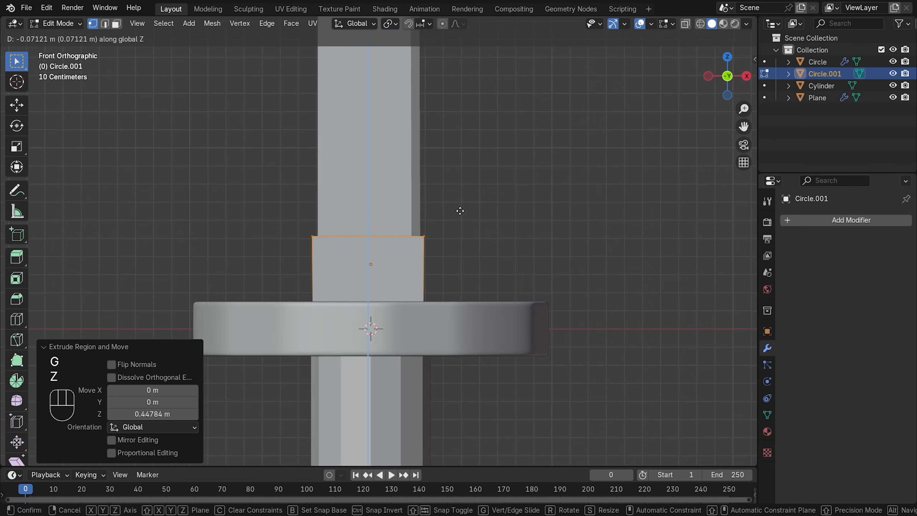
click(460, 218)
Bevel the collar's vertical corners with 4 segments and clamping at a width of about 0.2 m, leaving Edit Mode
middle_drag(459, 219, 443, 290)
key(2)
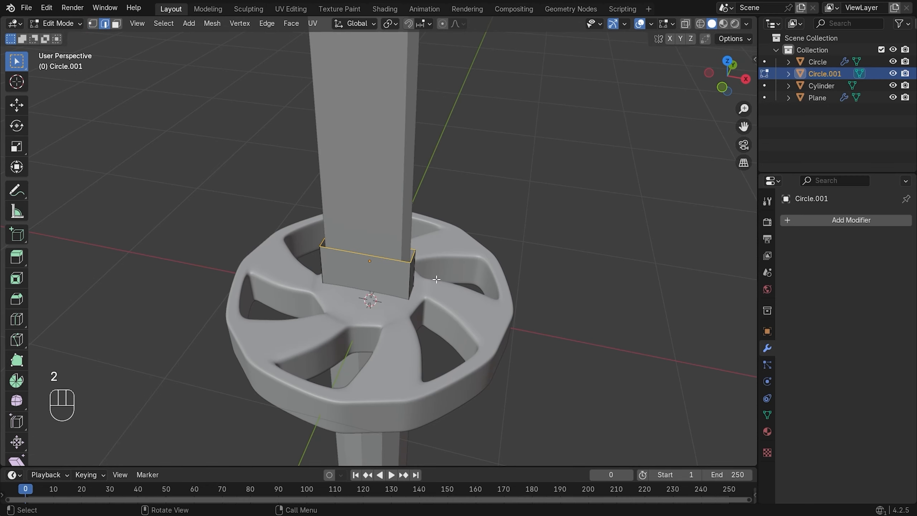
scroll(415, 286, up, 2)
key(a)
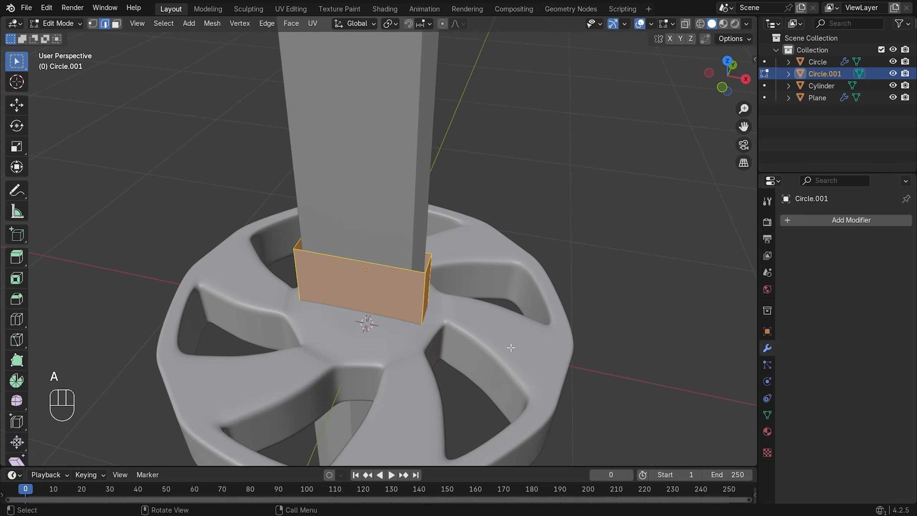
key(ctrl+b)
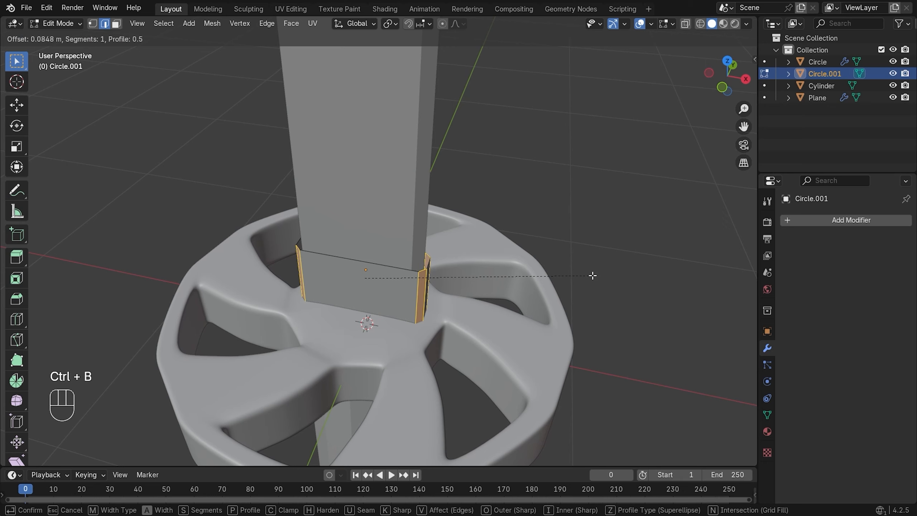
key(KP_Add)
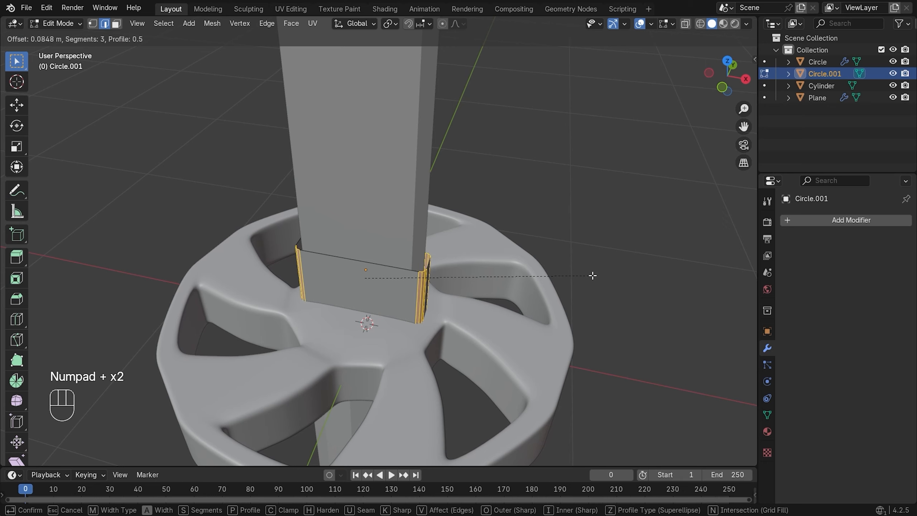
key(c)
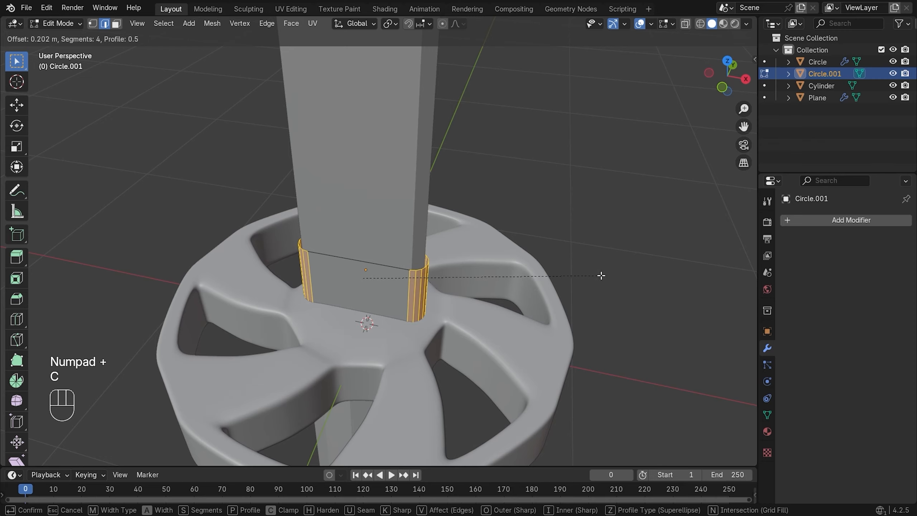
click(601, 269)
mouse_move(598, 244)
middle_down()
mouse_move(495, 249)
mouse_move(632, 153)
mouse_move(583, 237)
middle_up()
key(Tab)
scroll(482, 218, down, 4)
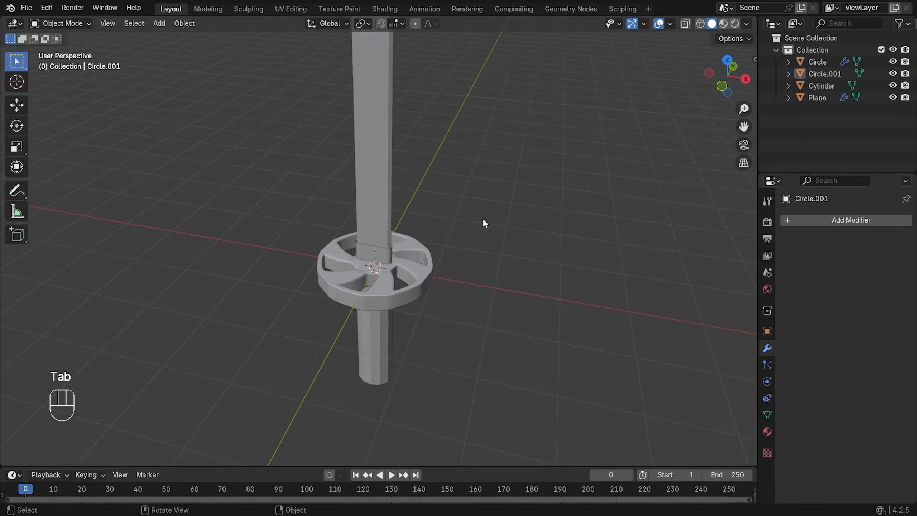
Select the collar's upper and lower edge loops in Edit Mode, using wireframe shading, and fill both with faces
scroll(383, 293, up, 8)
click(413, 311)
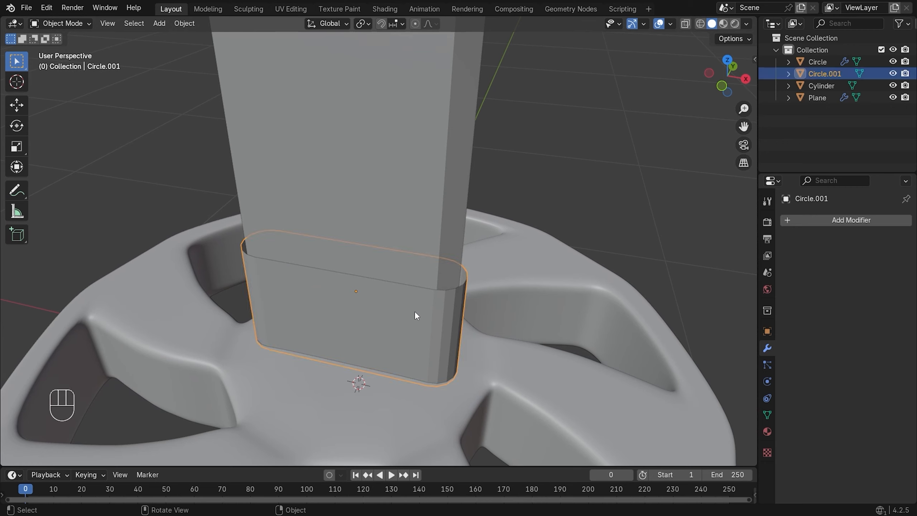
key(Tab)
alt+click(420, 292)
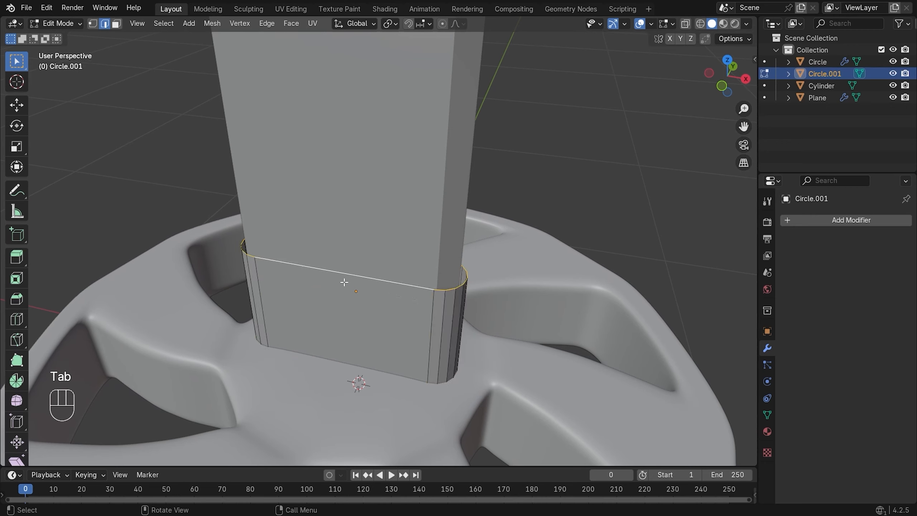
key(z)
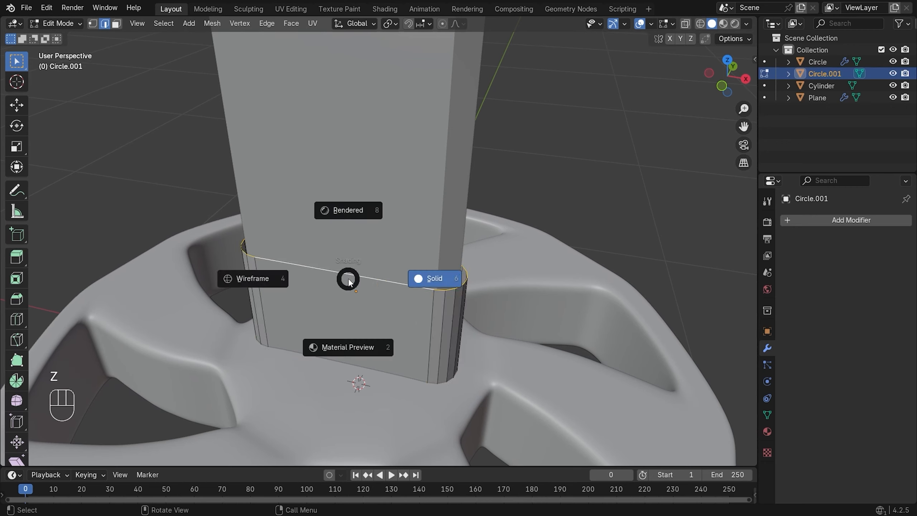
click(266, 272)
alt+shift+click(382, 374)
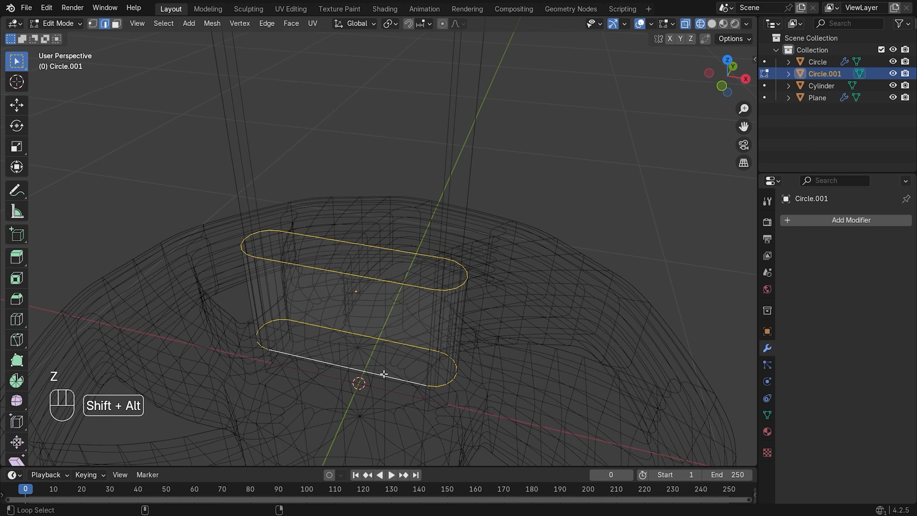
key(f)
key(z)
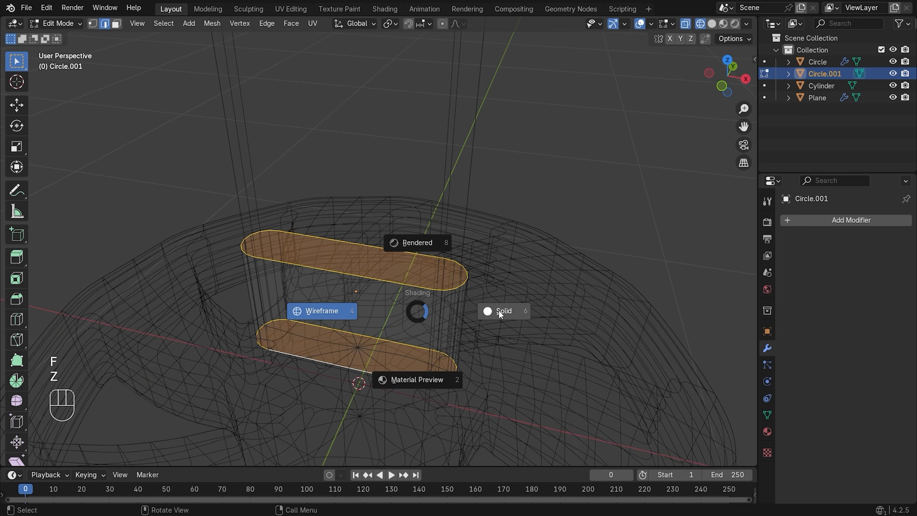
click(498, 311)
Add a Subdivision Surface modifier to the collar in Object Mode and set its viewport levels to 2
key(Tab)
click(803, 220)
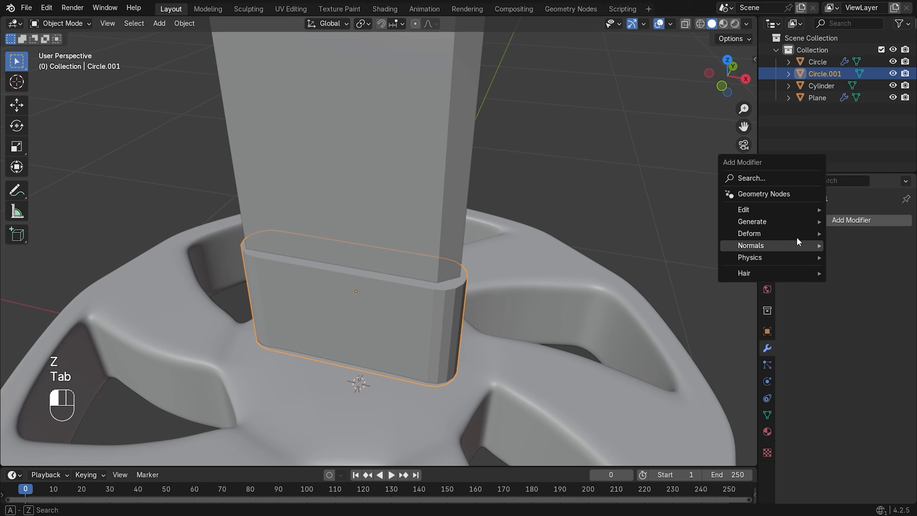
mouse_move(797, 225)
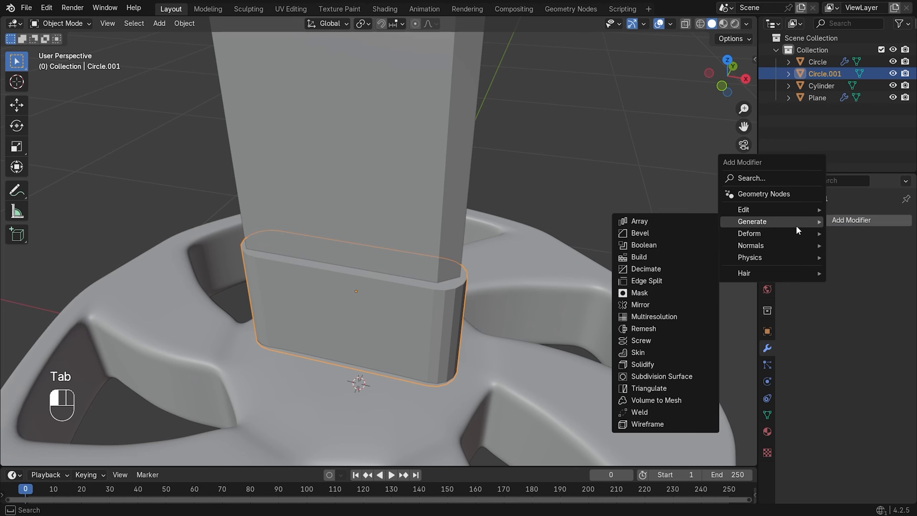
click(662, 376)
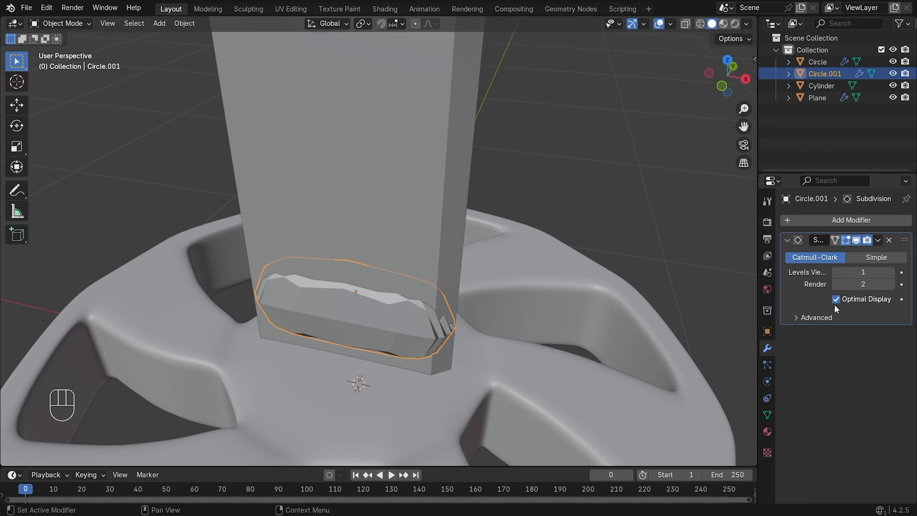
click(891, 272)
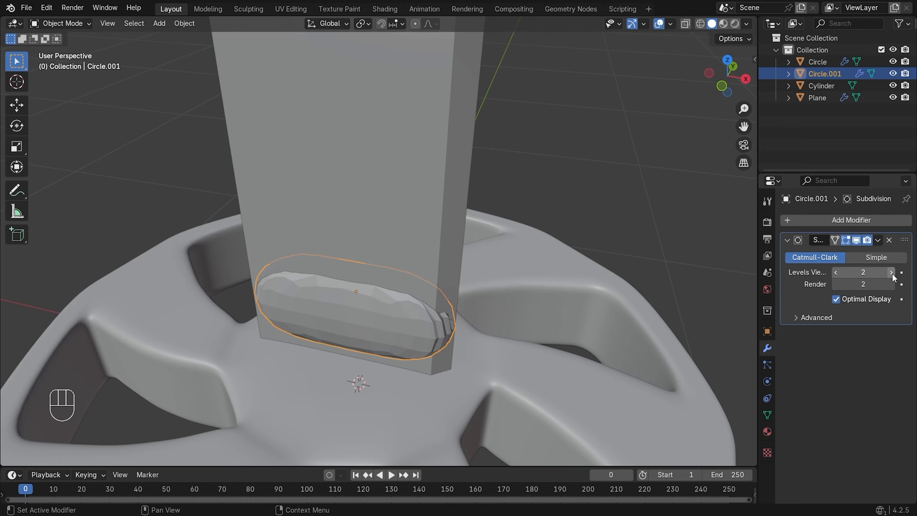
key(Tab)
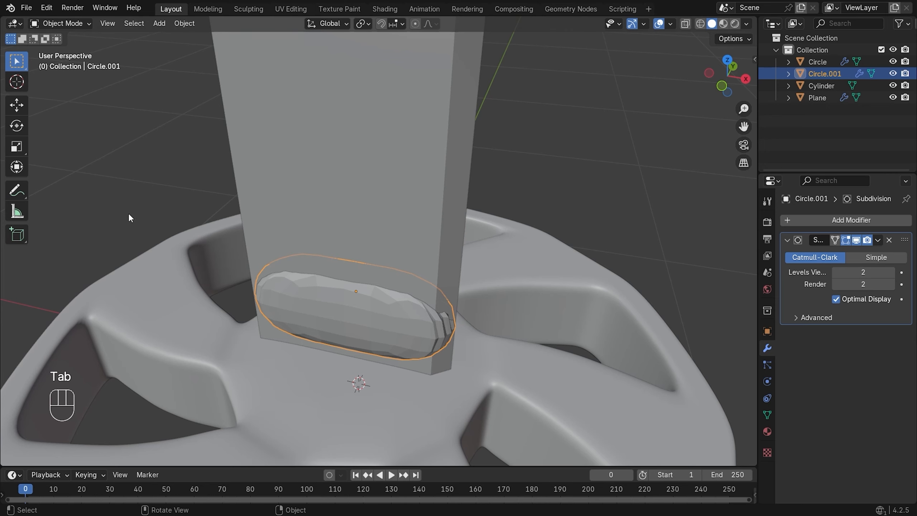
Add three evenly spaced horizontal loop cuts around the collar in Edit Mode, without sliding them
key(Tab)
key(ctrl+r)
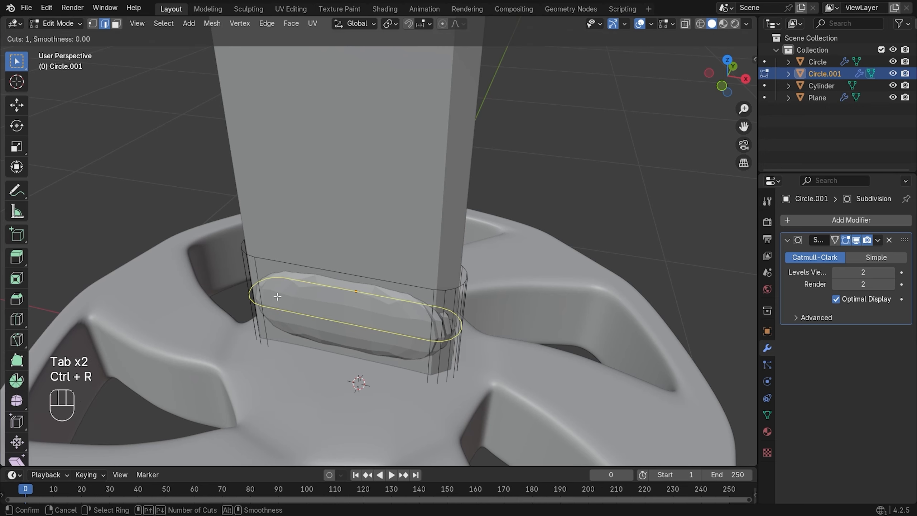
click(278, 296)
key(ctrl+z)
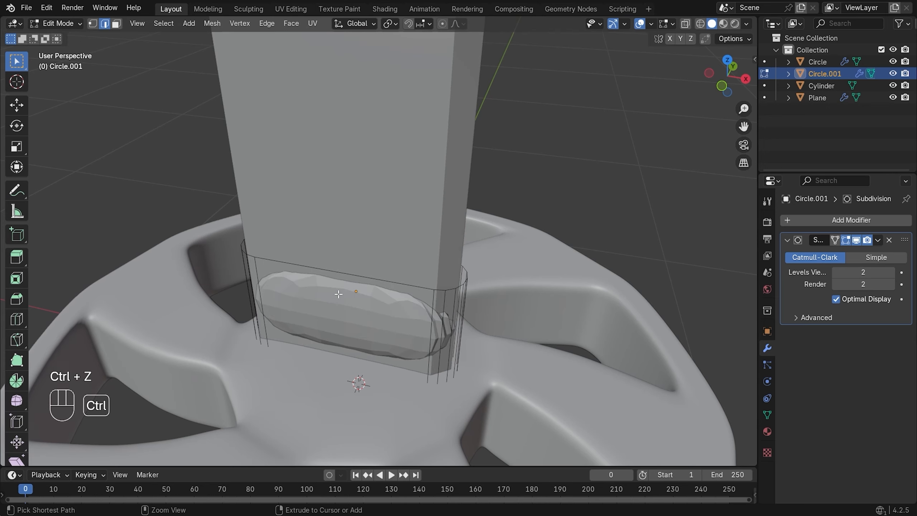
key(ctrl+r)
scroll(275, 298, up, 1)
scroll(275, 299, up, 1)
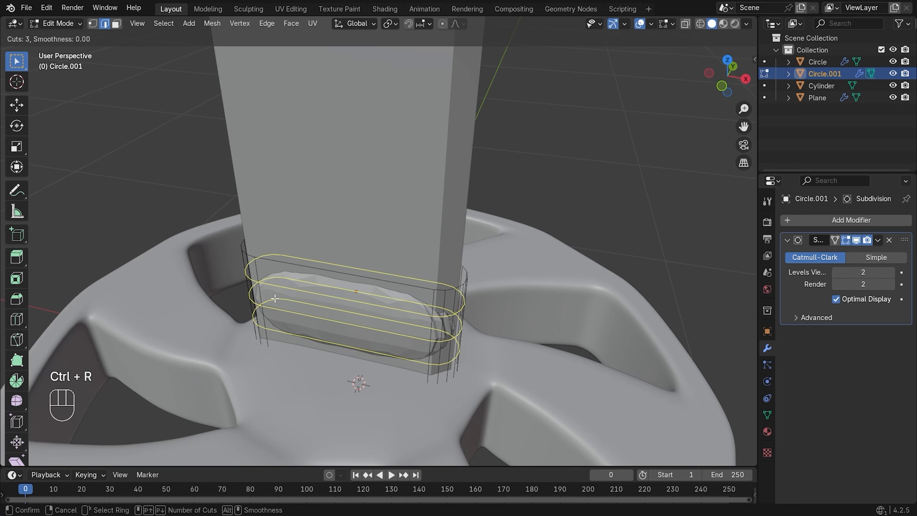
click(275, 298)
right_click(274, 297)
Crease the collar's upper and lower edge loops to 1, using wireframe shading for selection, and return to Object Mode in solid shading
alt+click(406, 279)
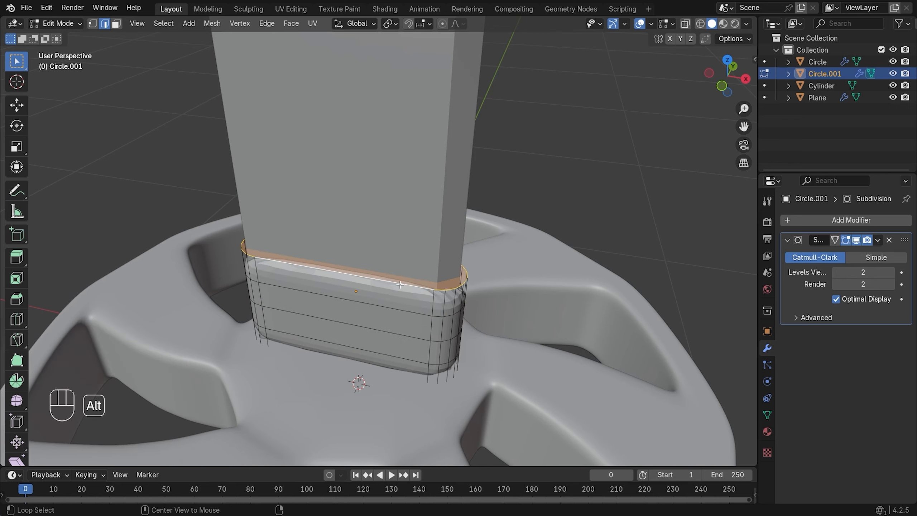
key(z)
click(276, 315)
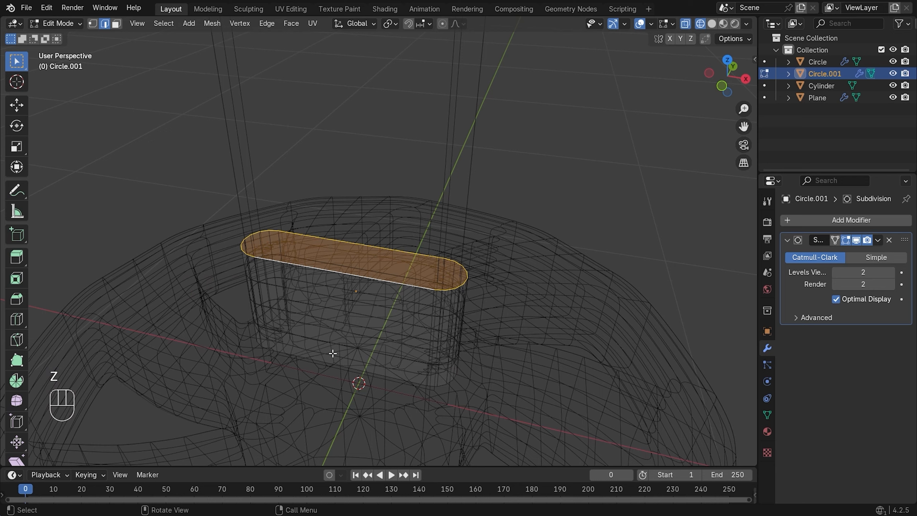
alt+click(360, 371)
alt+shift+click(401, 381)
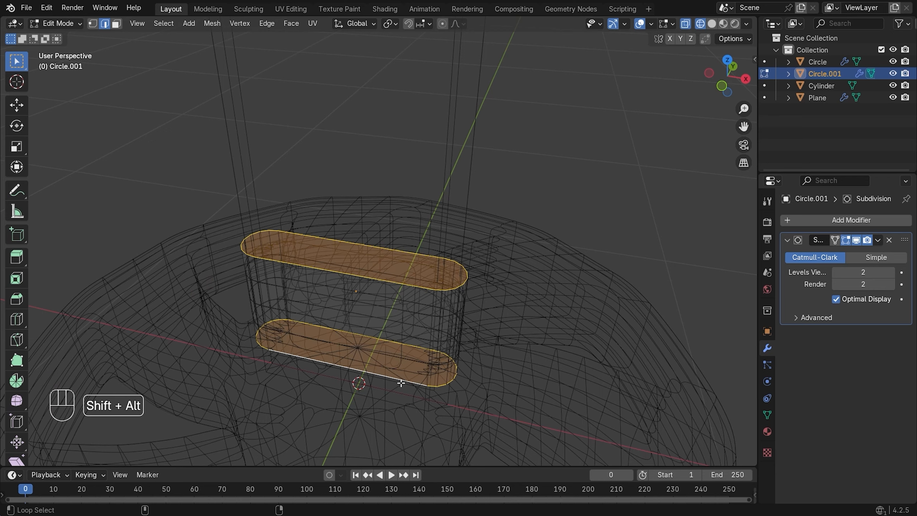
key(z)
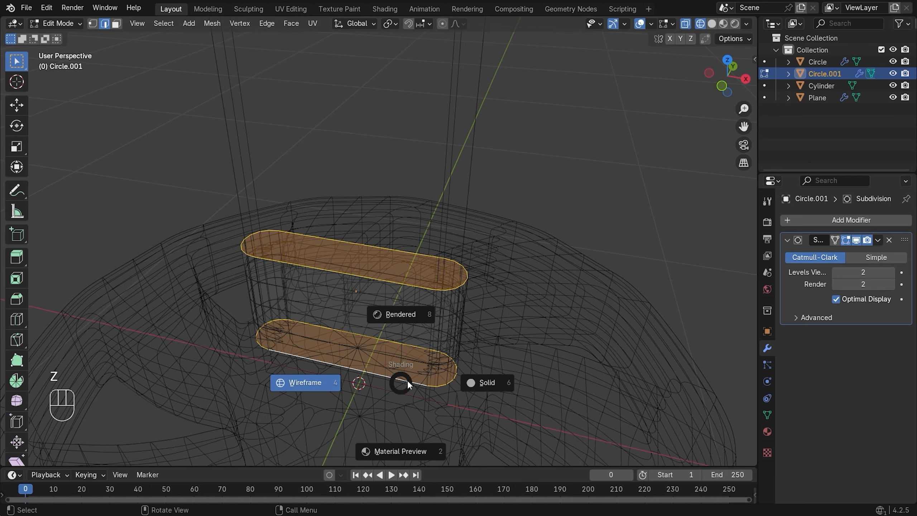
click(457, 377)
key(shift+e)
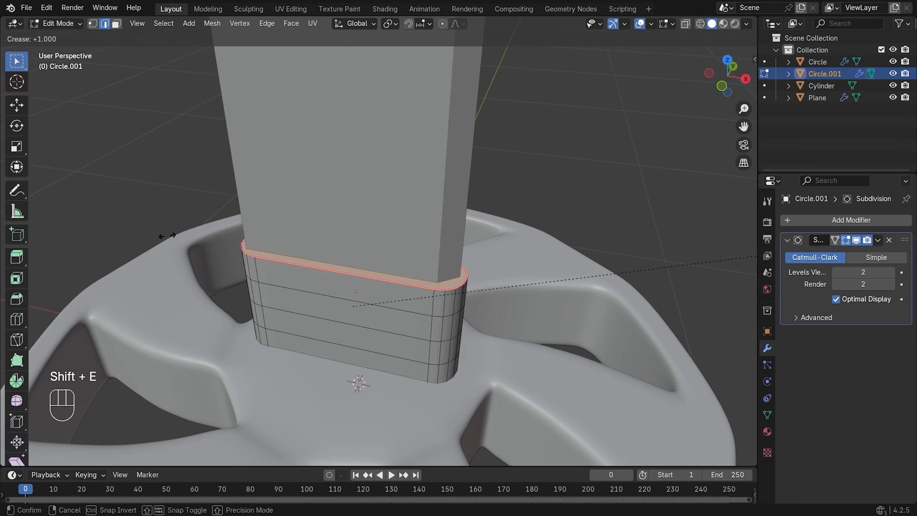
click(243, 246)
key(Tab)
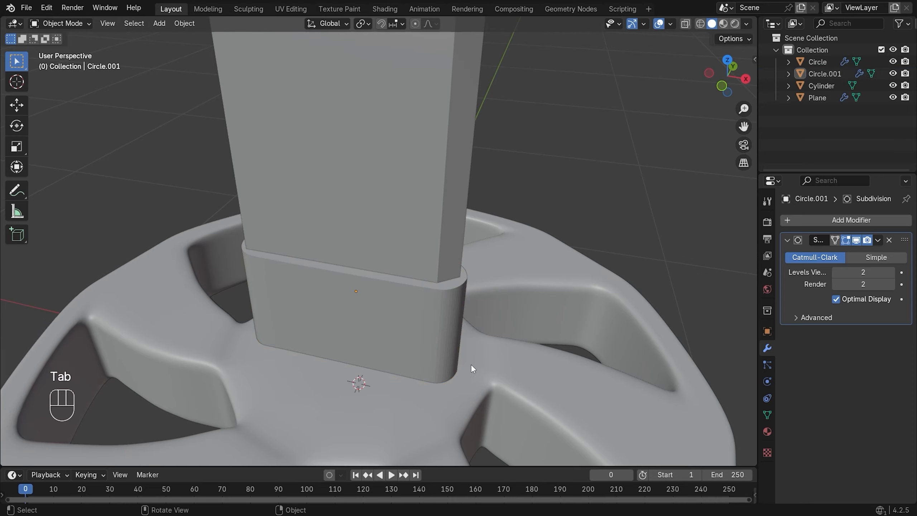
Apply Shade Auto Smooth to the collar at an angle of 30° in Object Mode and deselect it
middle_drag(471, 363, 440, 306)
key(Tab)
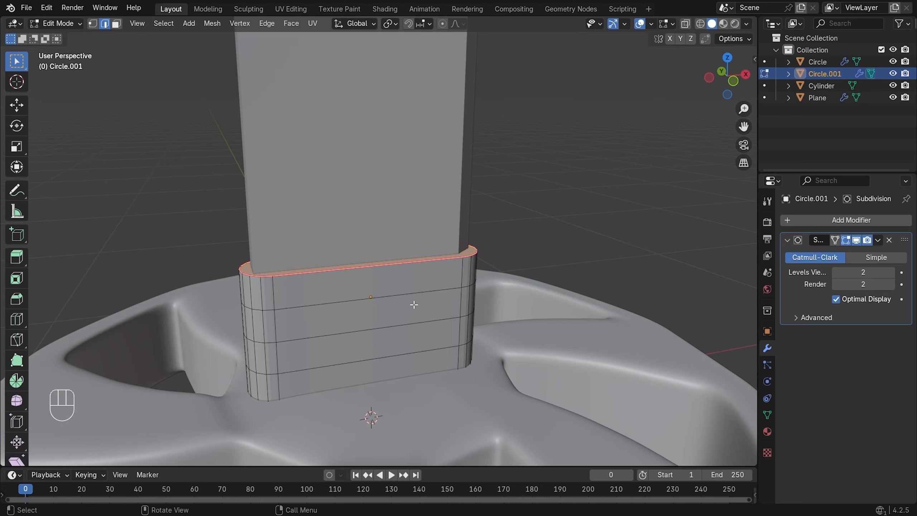
middle_drag(338, 344, 293, 334)
scroll(332, 279, down, 3)
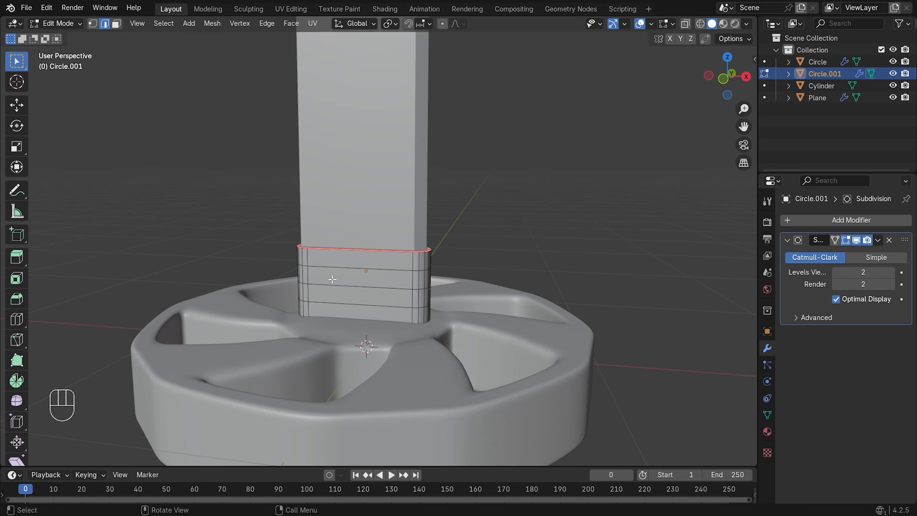
key(Tab)
middle_drag(583, 172, 446, 279)
click(394, 284)
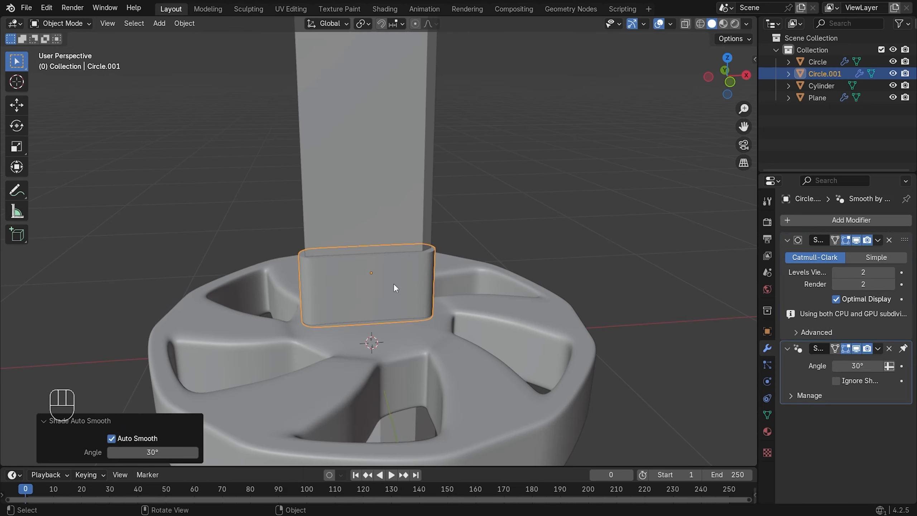
click(571, 200)
Examine the collar's shading up close and the proportions of the blade, guard and handle in front view
scroll(447, 299, up, 3)
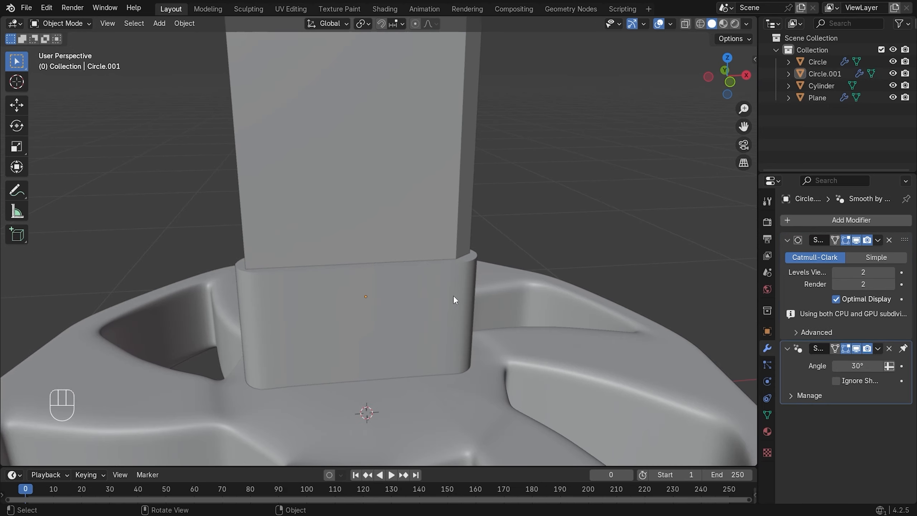
scroll(451, 289, down, 3)
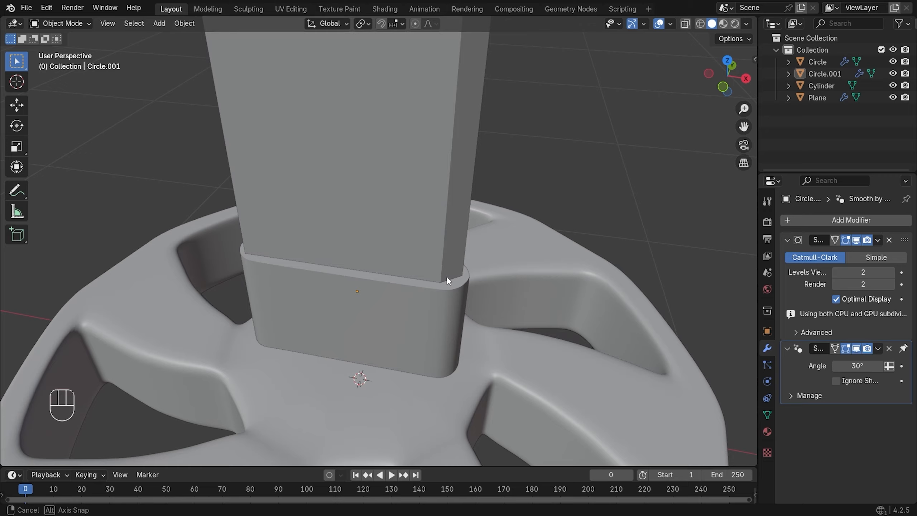
middle_drag(446, 275, 456, 302)
key(KP_1)
scroll(389, 234, up, 8)
scroll(389, 235, down, 7)
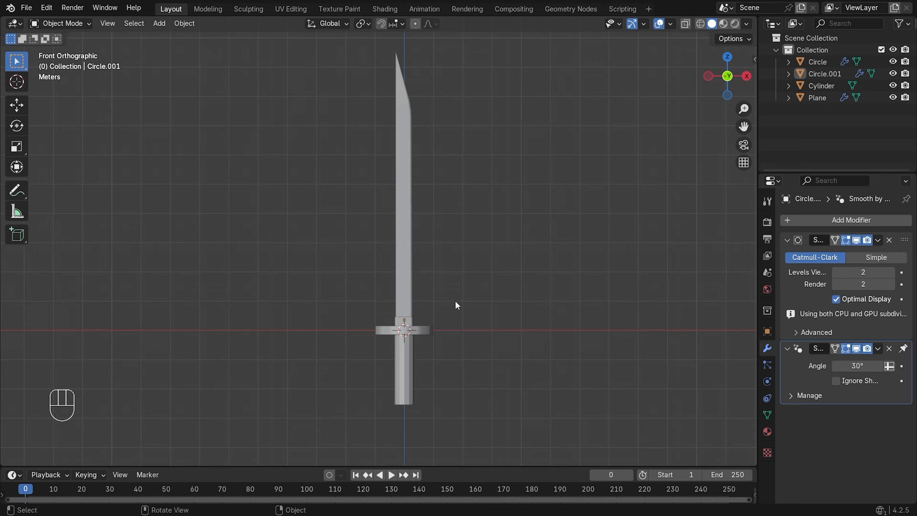
scroll(456, 301, up, 6)
shift+middle_drag(508, 333, 446, 144)
scroll(387, 230, down, 7)
shift+middle_drag(391, 224, 397, 257)
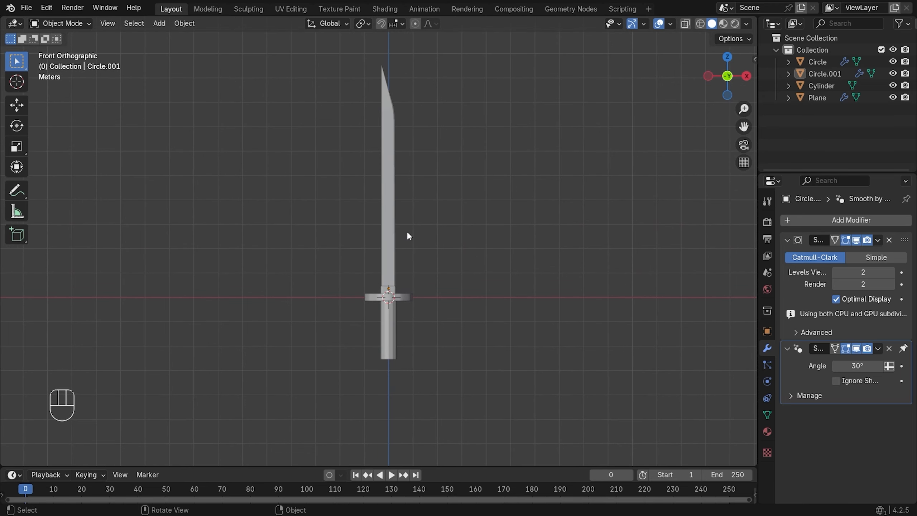
scroll(426, 277, up, 3)
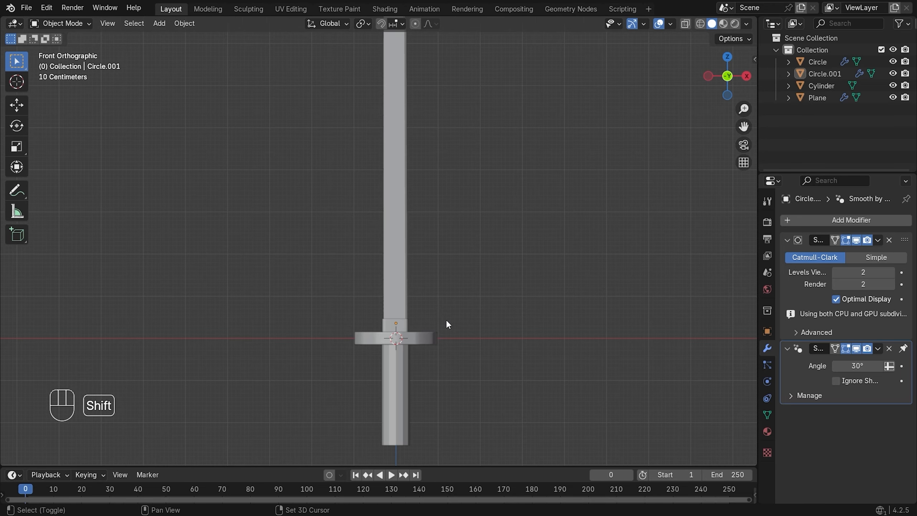
shift+middle_drag(446, 321, 462, 265)
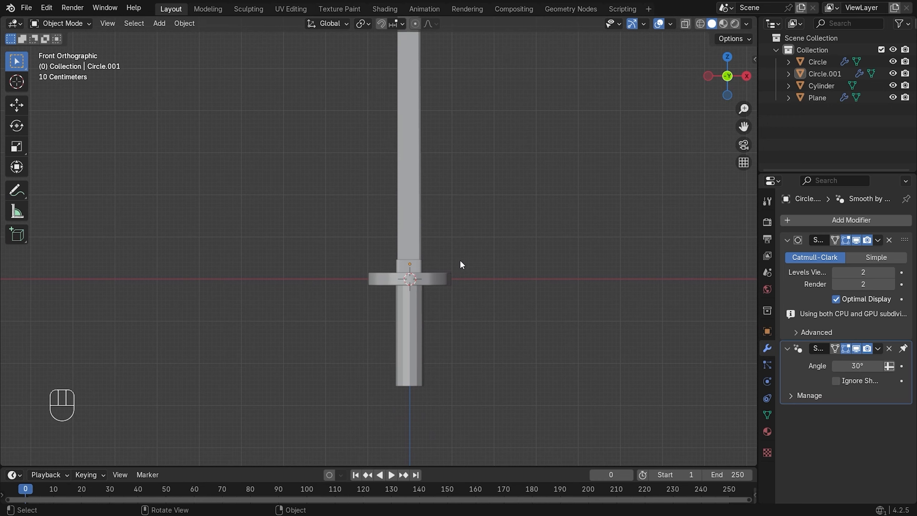
scroll(528, 303, up, 4)
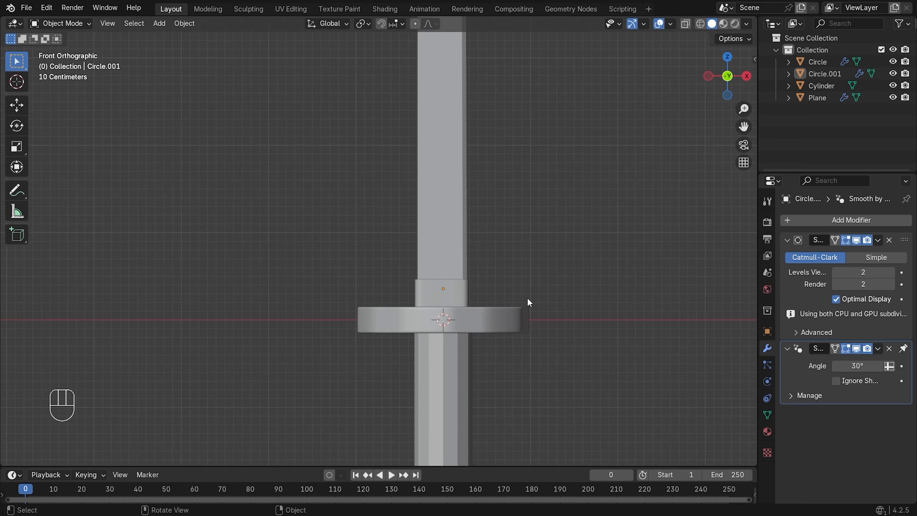
middle_drag(529, 303, 507, 219)
key(KP_1)
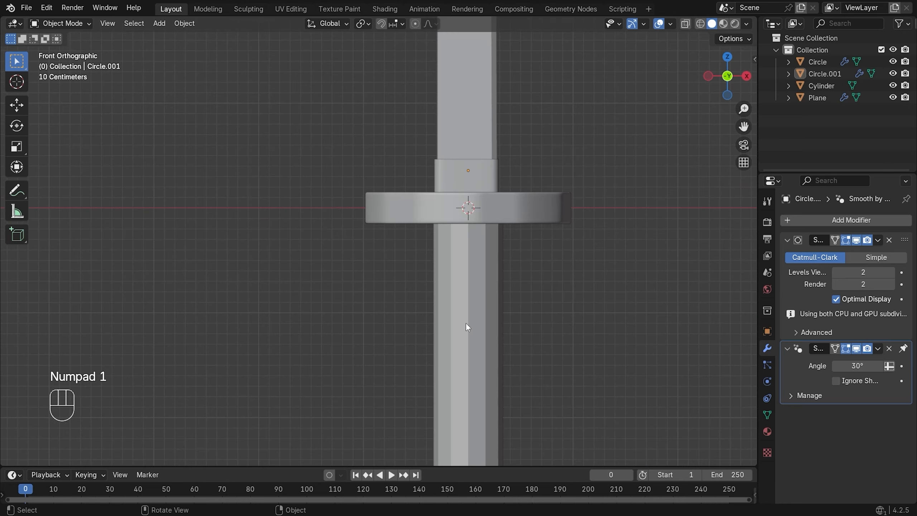
Add a Subdivision Surface modifier to the handle with both viewport and render levels set to 3
click(465, 323)
shift+middle_drag(554, 258, 492, 197)
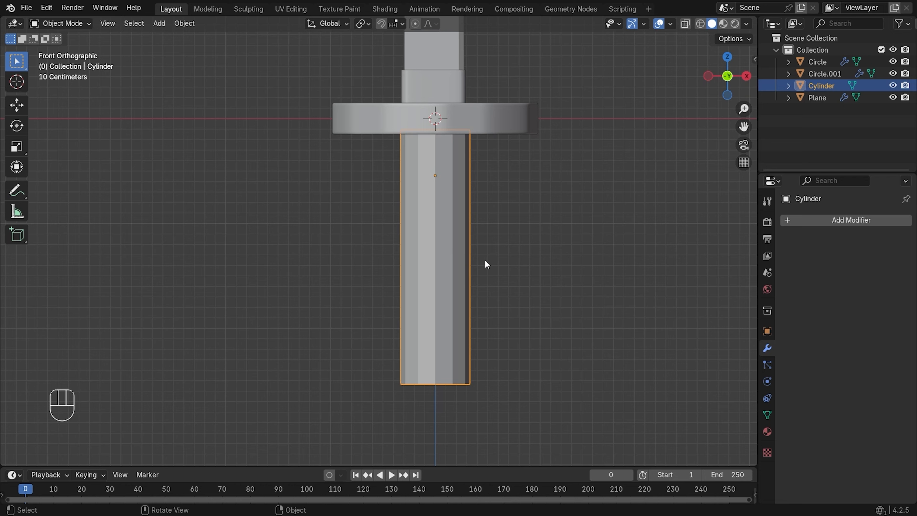
key(Tab)
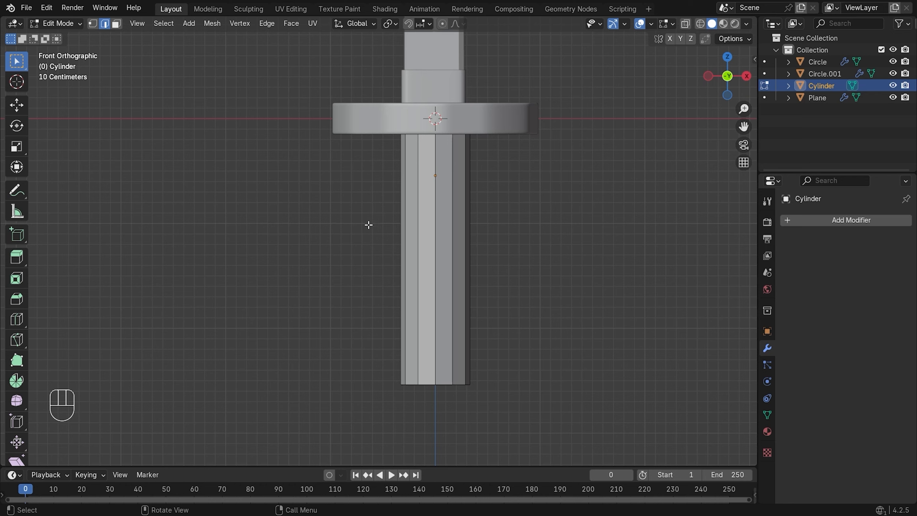
key(Tab)
click(842, 221)
mouse_move(842, 221)
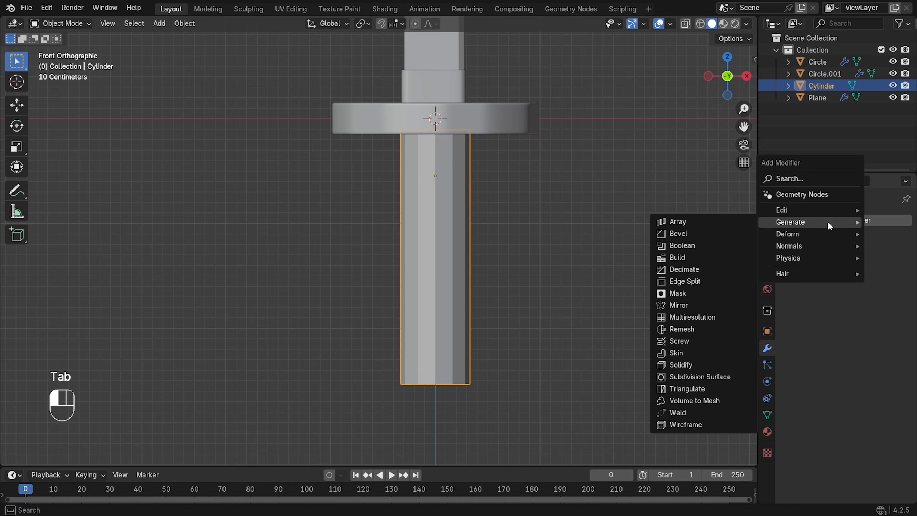
click(694, 377)
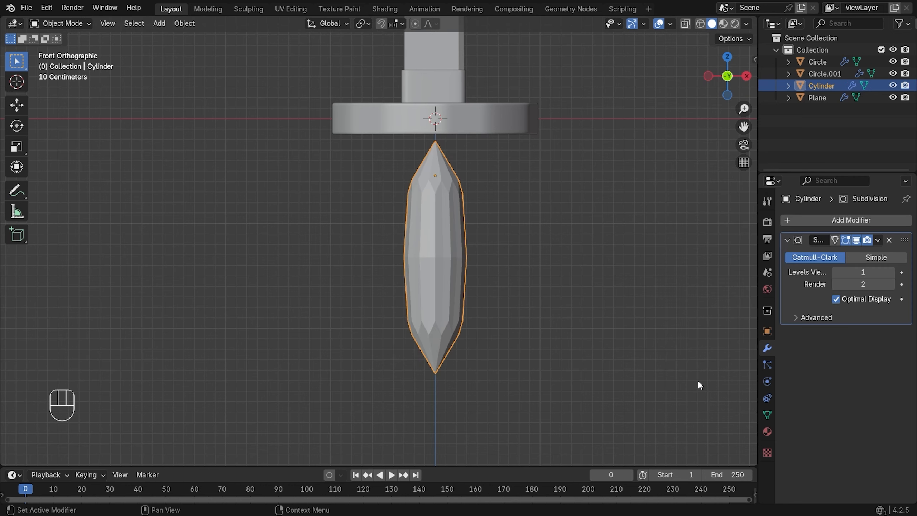
click(894, 271)
click(895, 272)
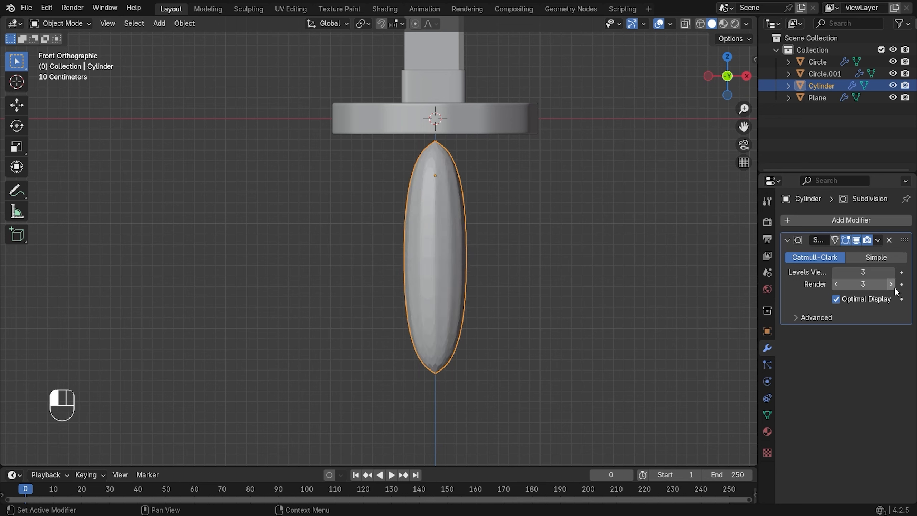
click(891, 285)
Isolate the handle in local view in Edit Mode with wireframe shading
key(Tab)
key(z)
click(408, 153)
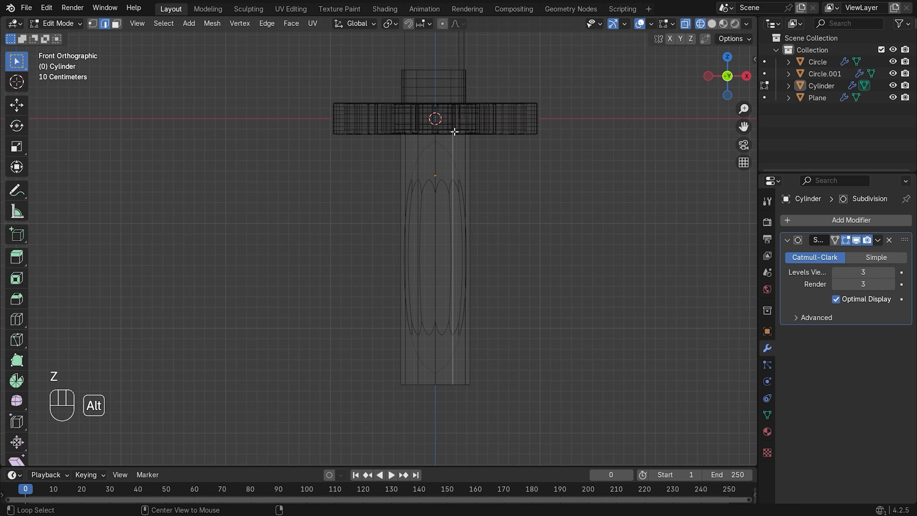
key(slash)
middle_drag(410, 102, 421, 129)
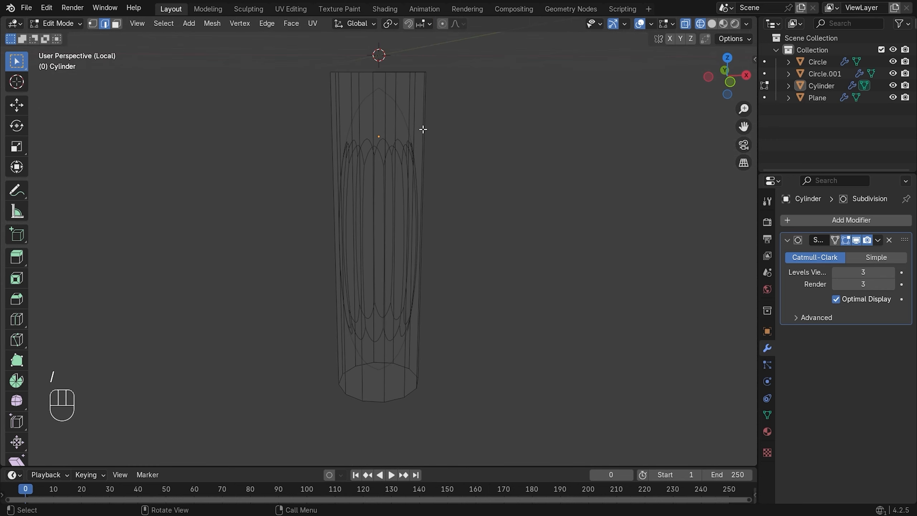
Crease the handle's upper and lower edge loops to a factor of 1.000 and return to solid shading
alt+click(401, 72)
alt+shift+click(394, 397)
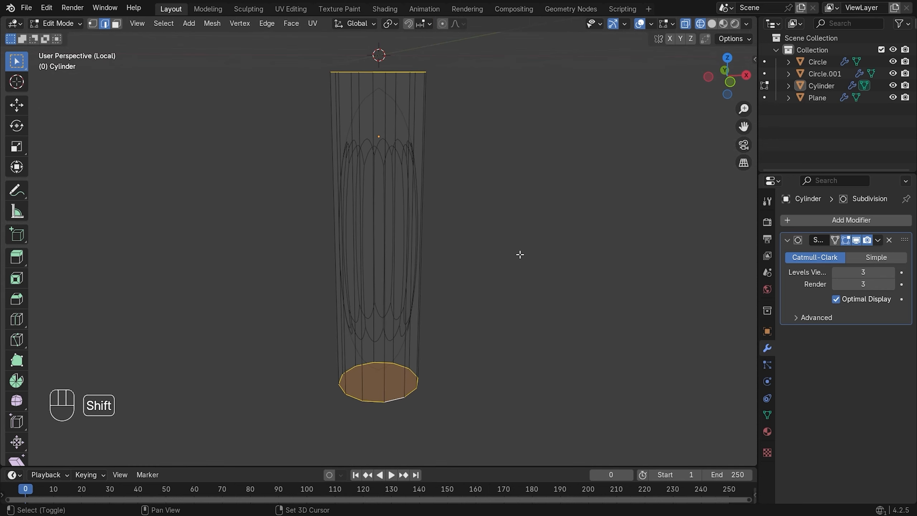
key(shift+e)
click(651, 258)
key(z)
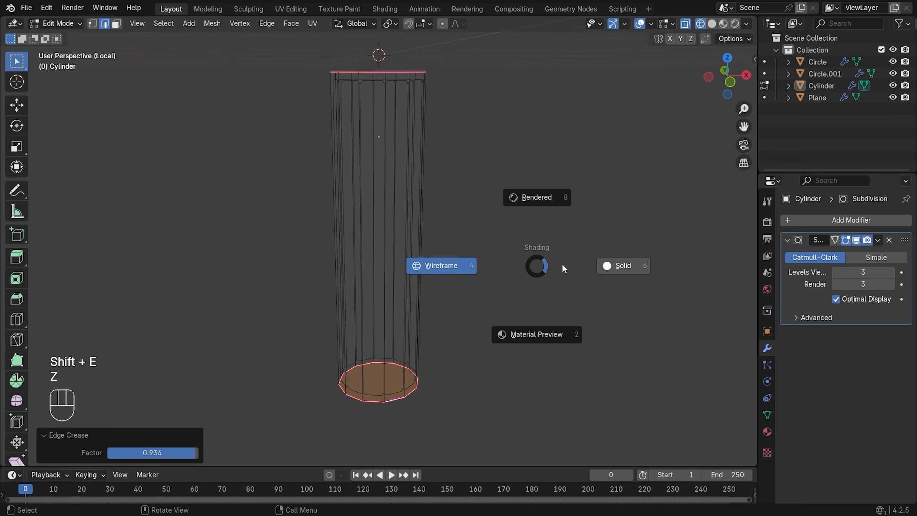
click(613, 265)
key(shift+e)
click(629, 262)
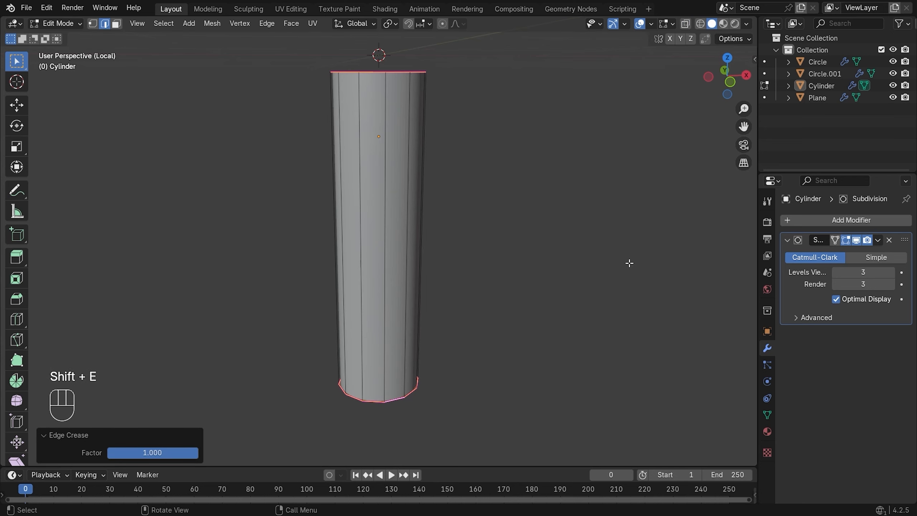
Add 12 evenly spaced horizontal loop cuts along the handle in front view, without sliding them
key(KP_1)
key(ctrl+r)
scroll(368, 199, up, 10)
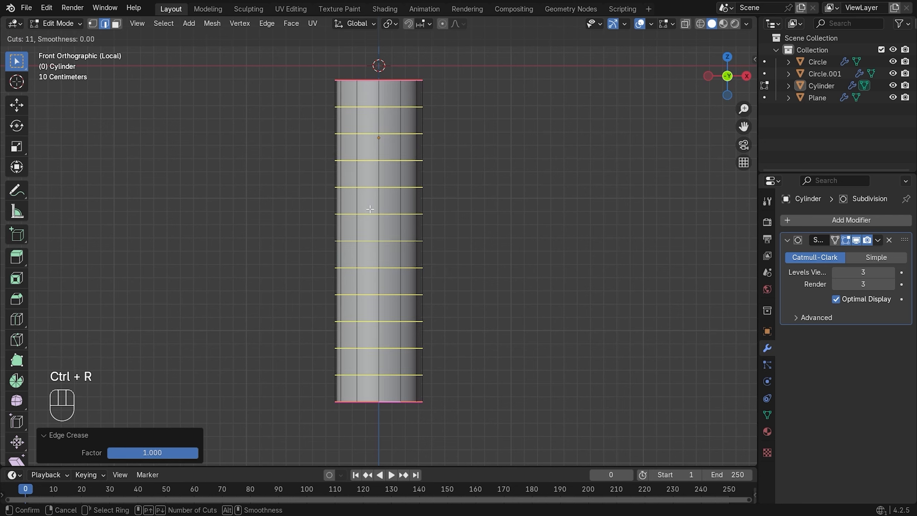
scroll(370, 208, up, 1)
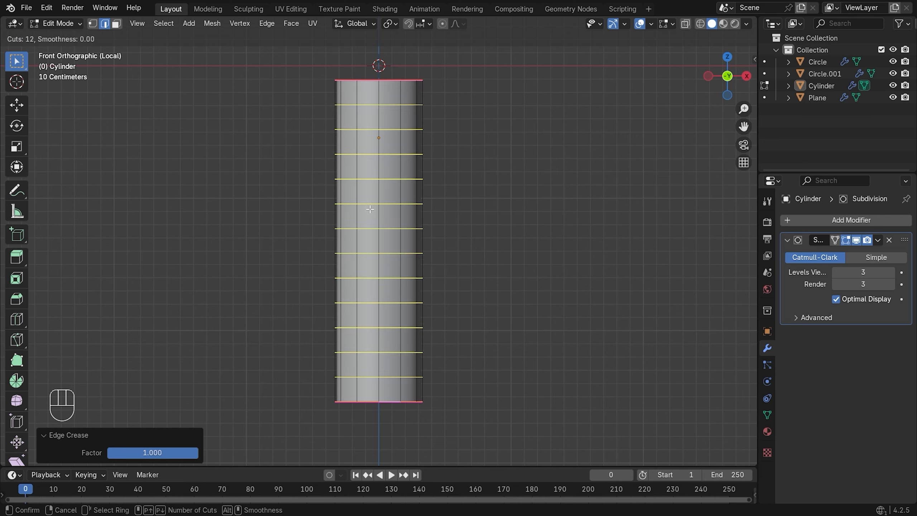
click(370, 209)
right_click(370, 209)
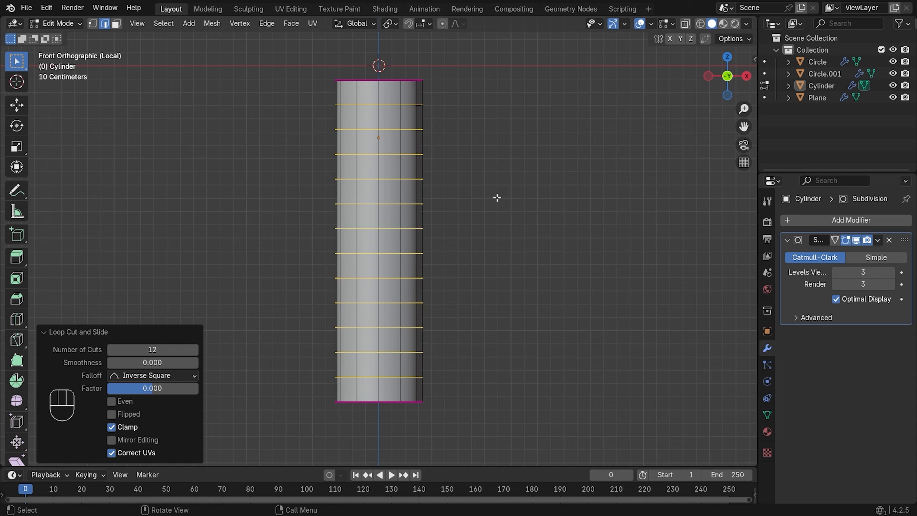
Duplicate the handle's entire mesh in place and separate the copy into its own object
key(a)
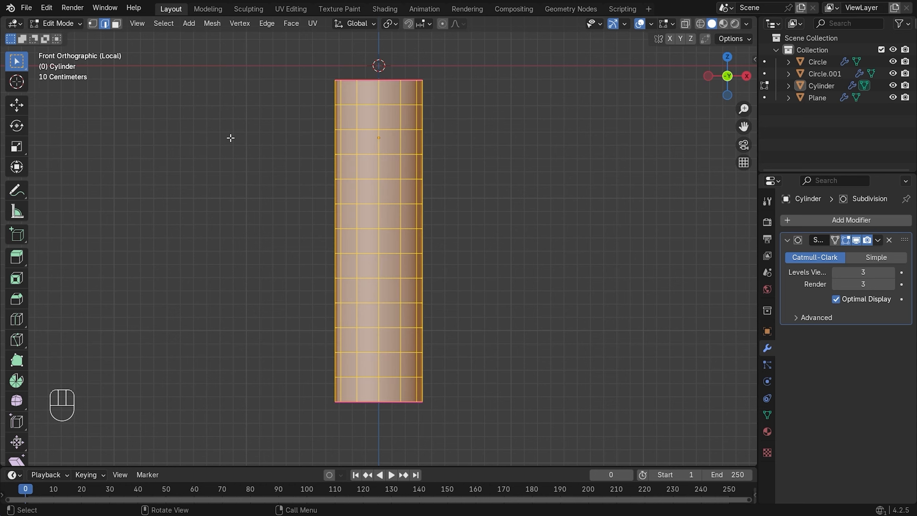
key(1)
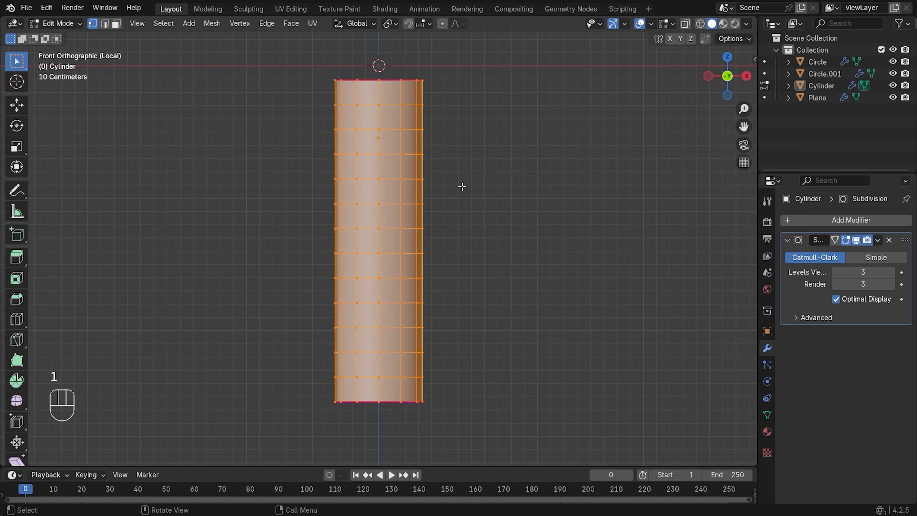
key(shift+d)
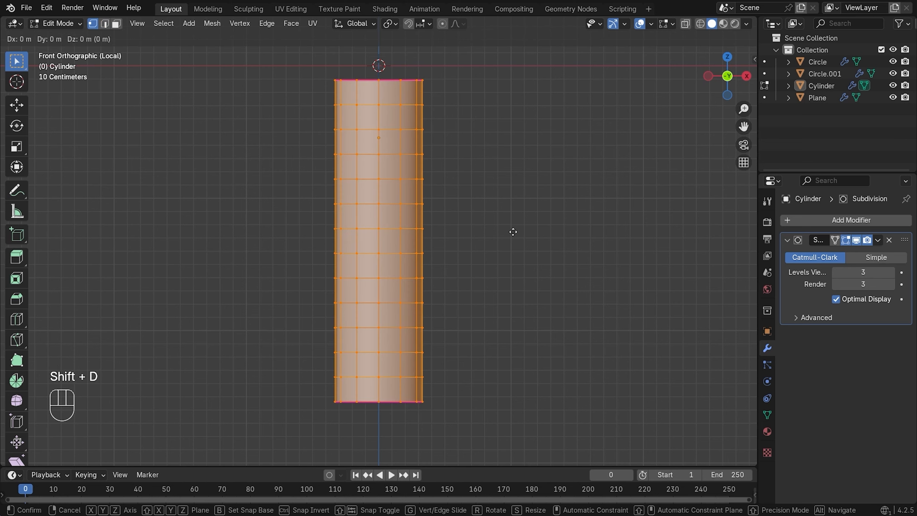
right_click(513, 232)
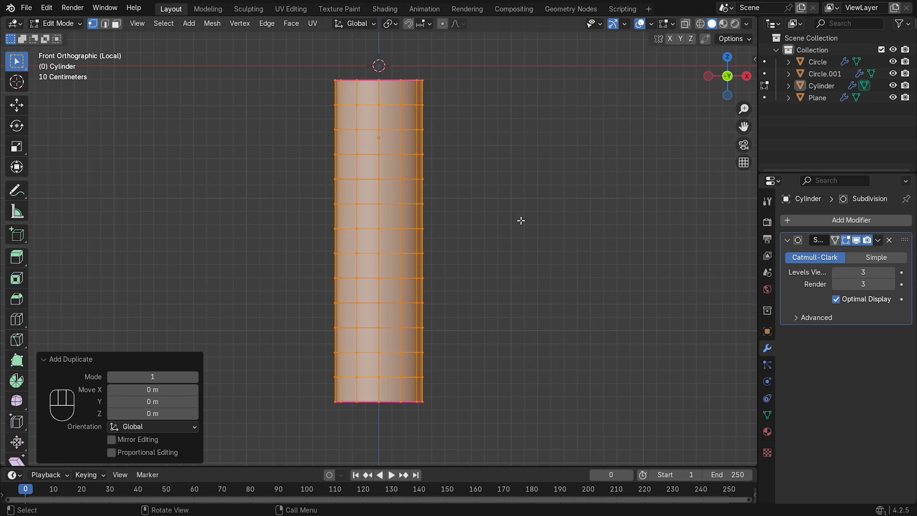
key(p)
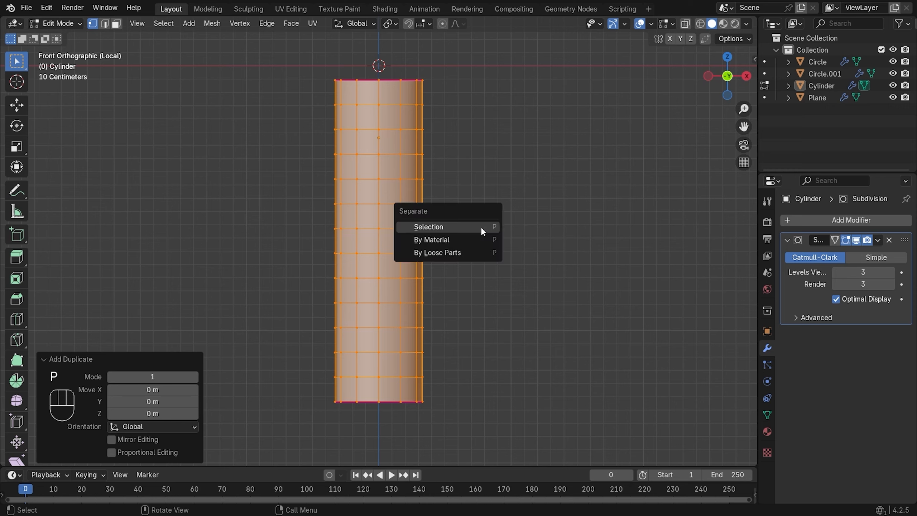
click(480, 226)
key(Tab)
key(Tab)
key(Tab)
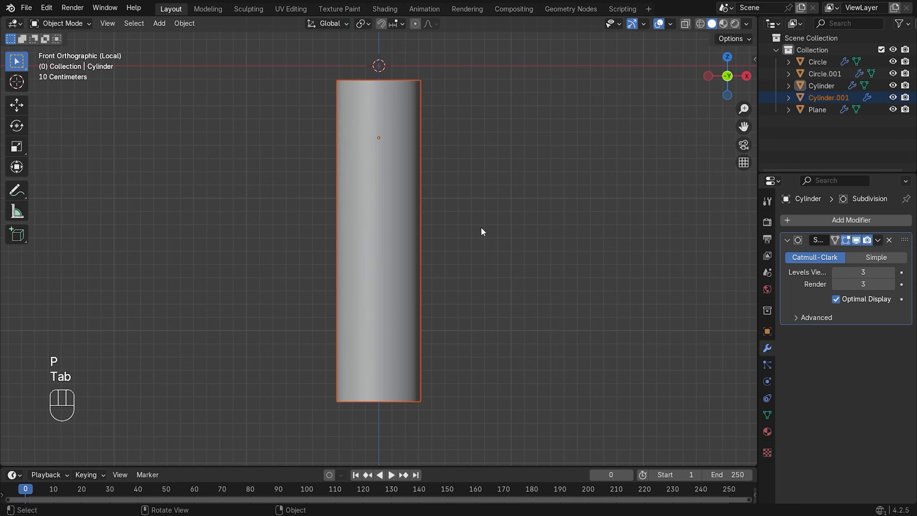
Put the handle copy, Cylinder.001, into Edit Mode and switch to wireframe shading
click(399, 241)
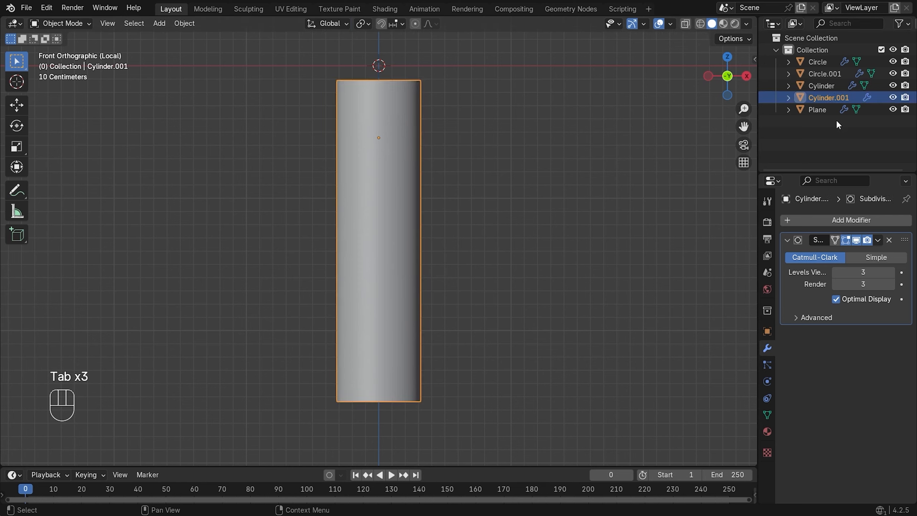
click(830, 88)
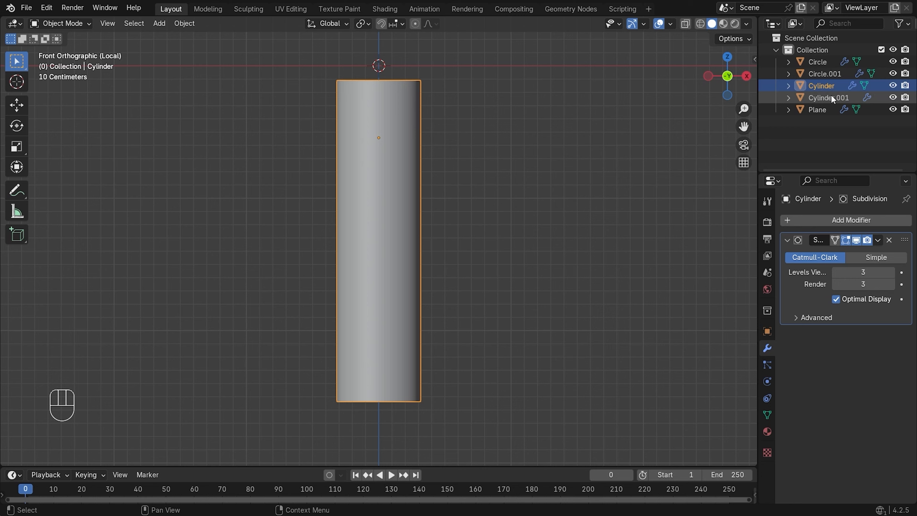
click(830, 96)
key(Tab)
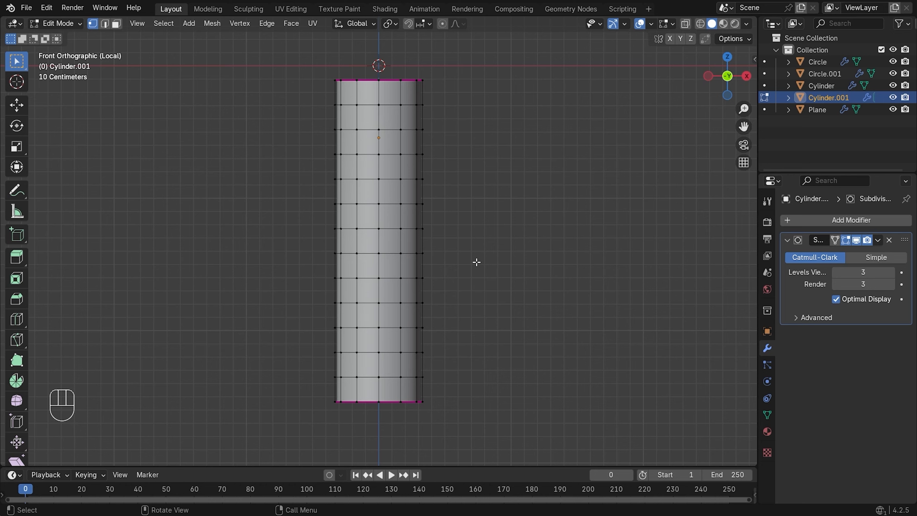
key(z)
click(448, 262)
shift+middle_drag(501, 311, 519, 280)
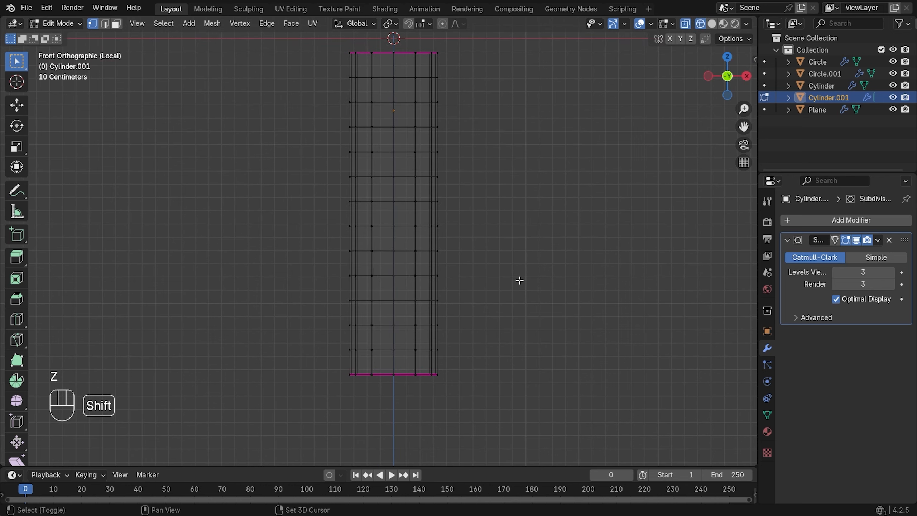
shift+middle_drag(549, 162, 569, 190)
Separate the top three face rings of Cylinder.001 one by one into their own objects, using face selection
drag(527, 51, 325, 115)
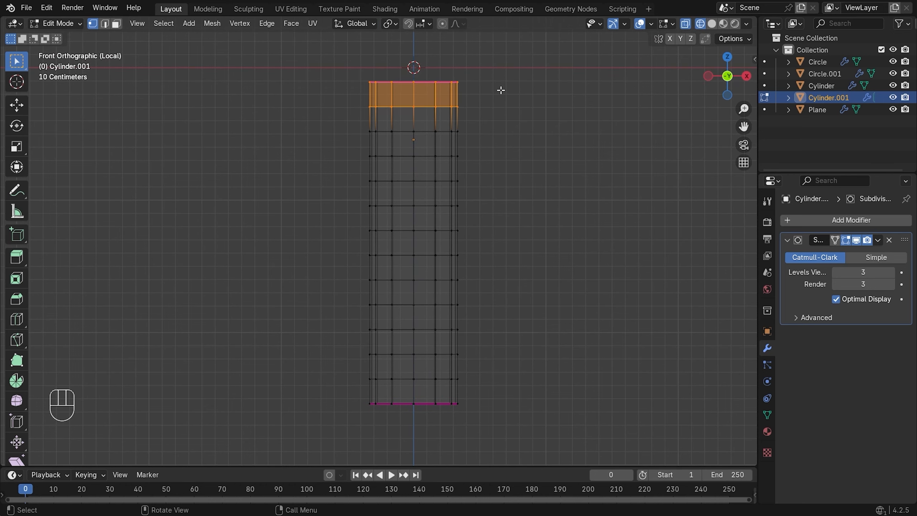
key(3)
drag(505, 62, 316, 120)
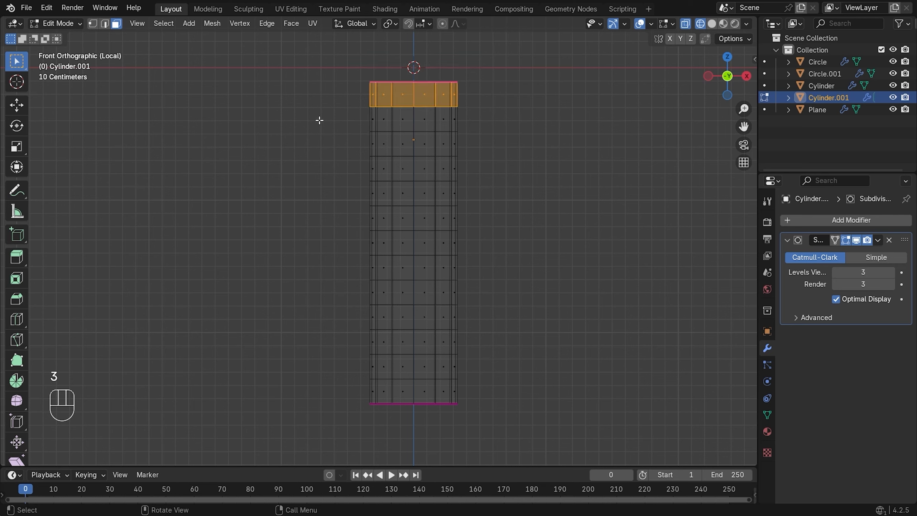
key(p)
click(482, 134)
drag(497, 94, 336, 139)
key(p)
click(336, 139)
drag(548, 121, 343, 163)
key(p)
click(342, 164)
Separate the fourth, fifth and sixth face rings from the top into individual objects
drag(498, 136, 312, 188)
key(p)
click(312, 188)
drag(483, 180, 342, 209)
key(p)
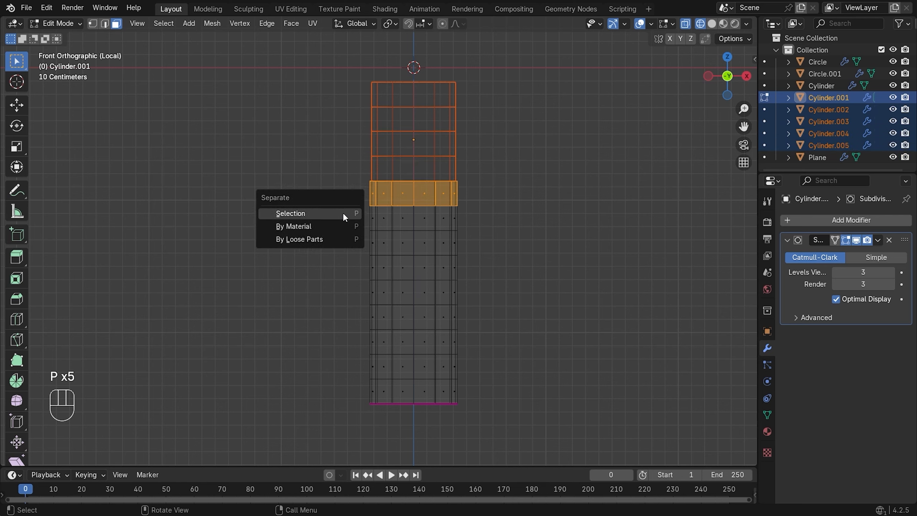
click(343, 212)
drag(517, 196, 347, 239)
key(p)
click(347, 239)
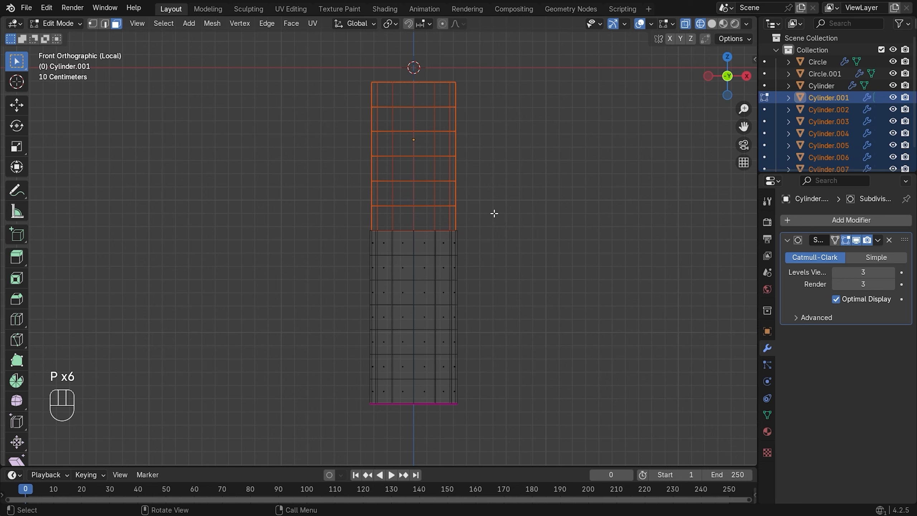
Separate the seventh, eighth and ninth face rings from the top into individual objects
drag(495, 214, 345, 258)
key(p)
click(345, 259)
drag(484, 236, 342, 283)
key(p)
drag(496, 268, 336, 311)
key(p)
drag(497, 292, 338, 345)
key(p)
click(335, 340)
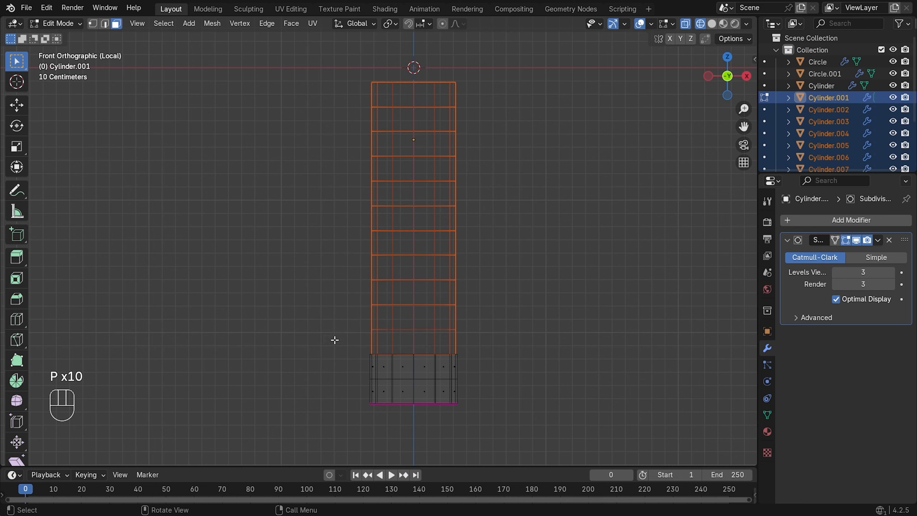
key(ctrl+z)
key(ctrl+z)
Separate the tenth, eleventh and twelfth face rings individually, leaving the lowest ring as Cylinder.001
drag(489, 301, 291, 334)
key(p)
click(292, 334)
drag(491, 318, 329, 356)
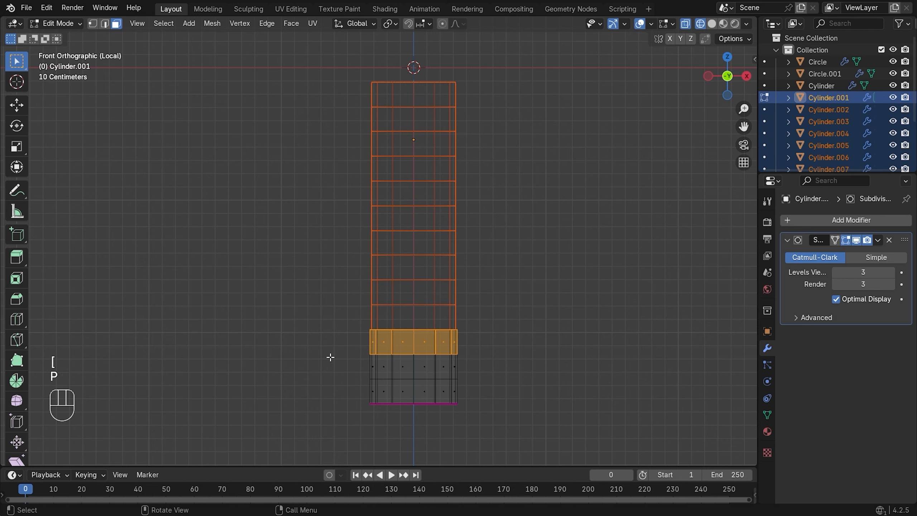
key(p)
click(330, 356)
drag(481, 346, 358, 384)
key(p)
click(306, 424)
Move all the separated handle rings into a new collection named Rebon, expand it, and return to solid shading
scroll(795, 116, down, 4)
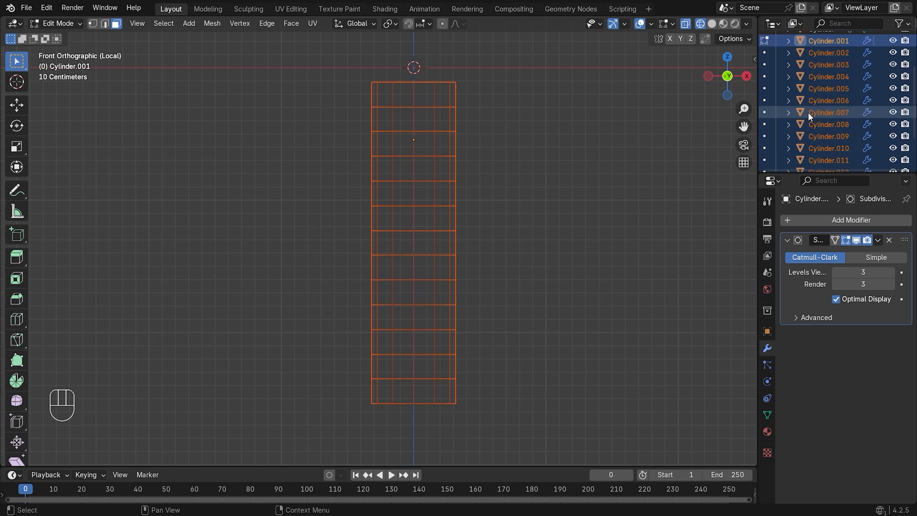
scroll(807, 112, up, 1)
key(m)
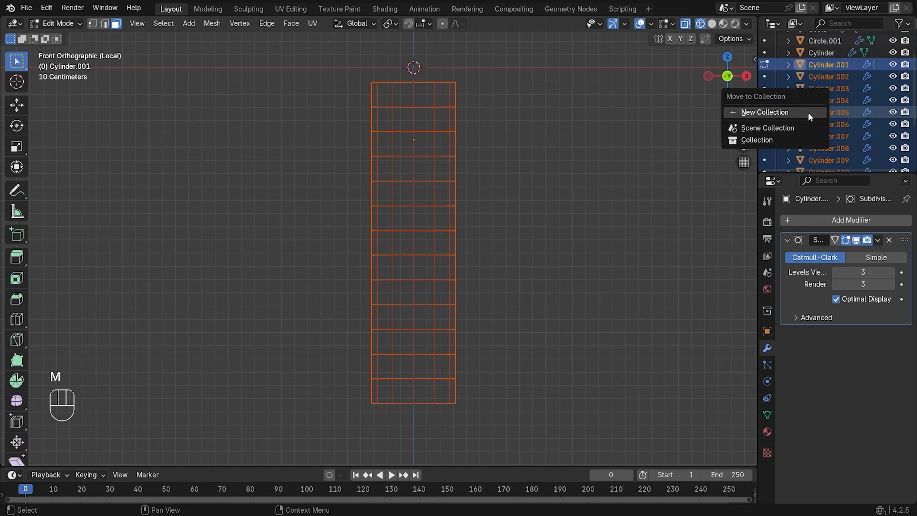
click(793, 114)
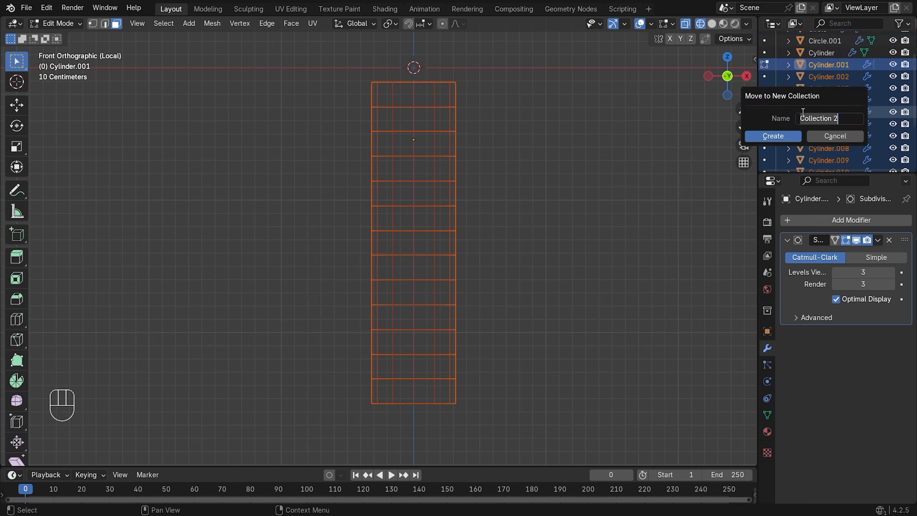
text(R)
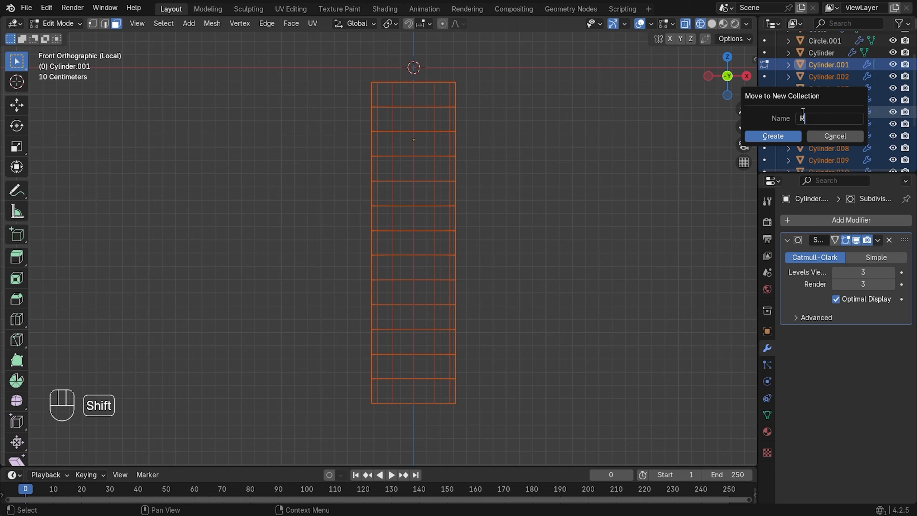
text(ebon)
key(Return)
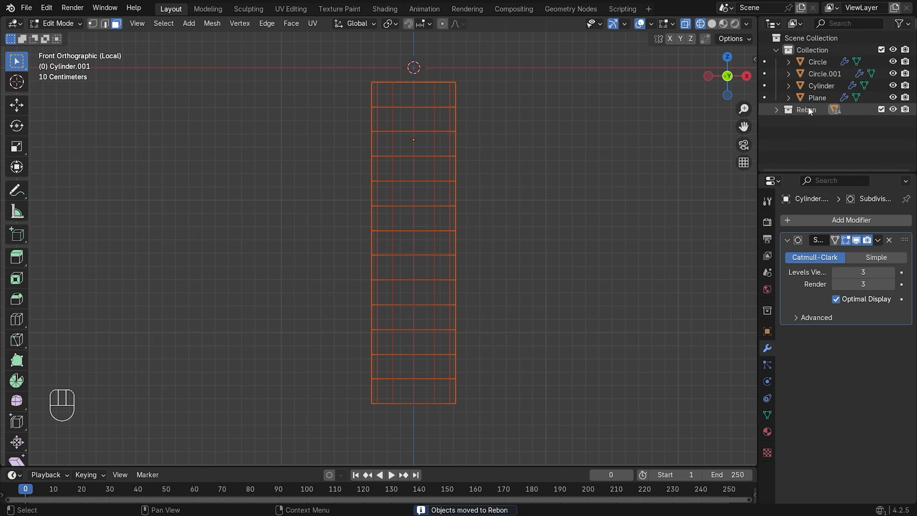
click(775, 110)
key(z)
click(552, 211)
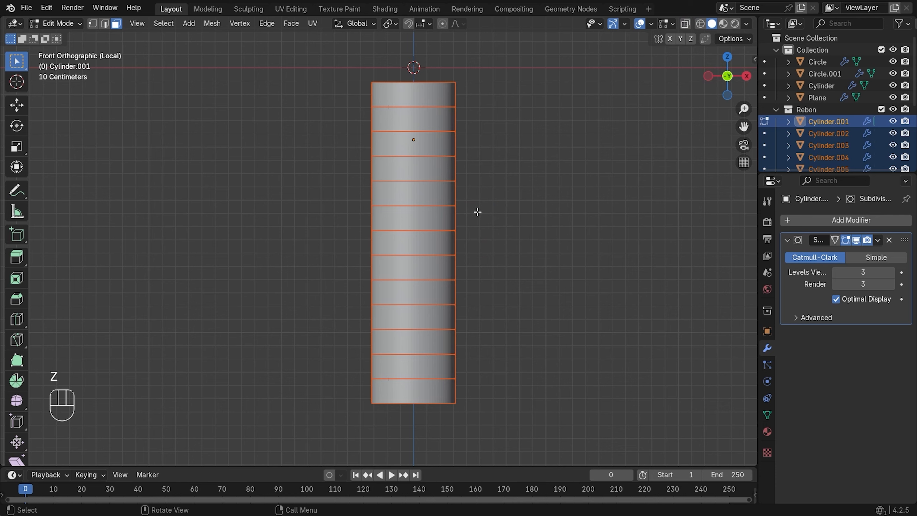
Set the pivot point to Individual Origins and move every selected ring's origin to its own geometry
key(period)
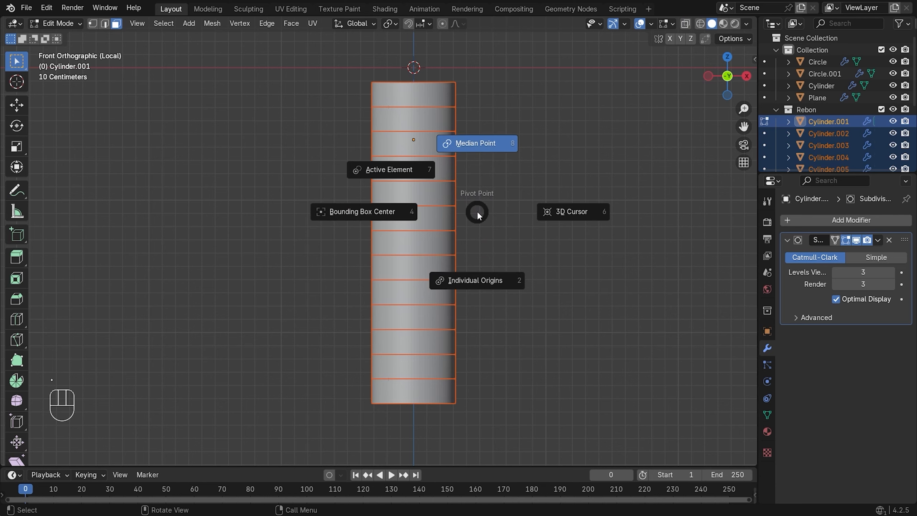
click(473, 242)
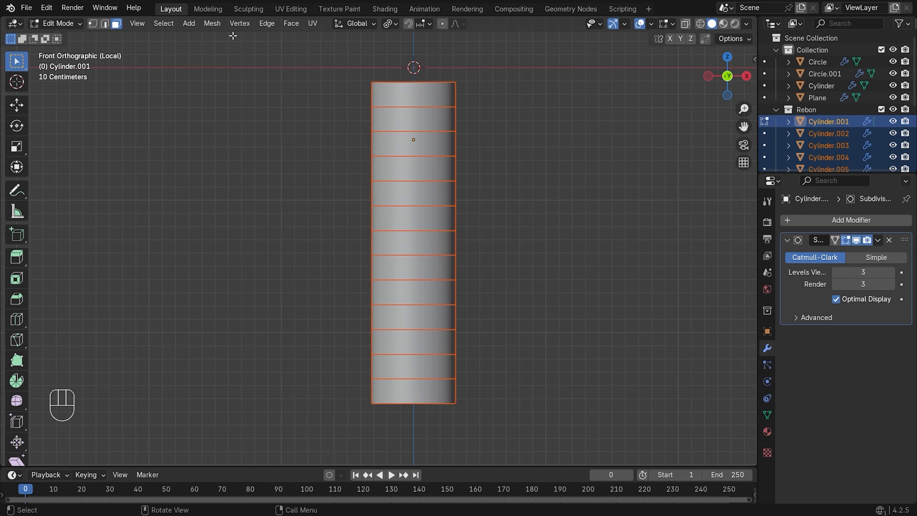
key(Tab)
click(175, 23)
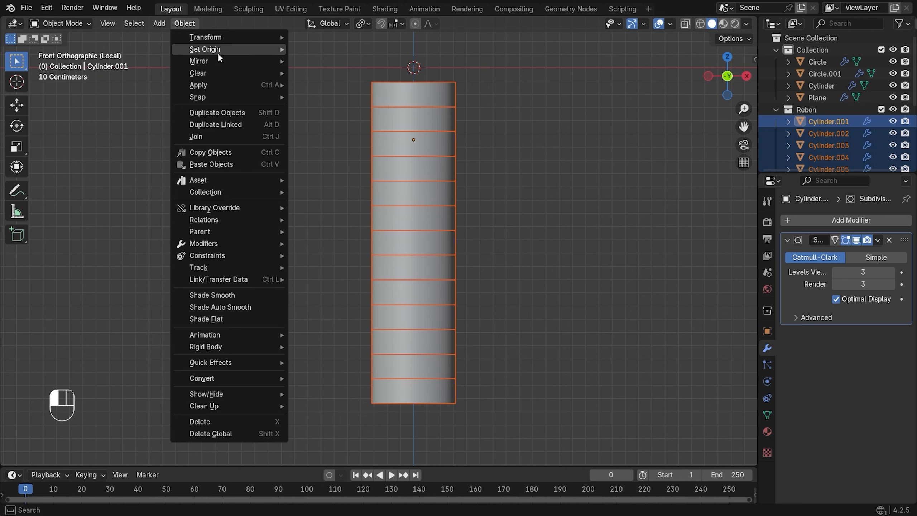
mouse_move(229, 46)
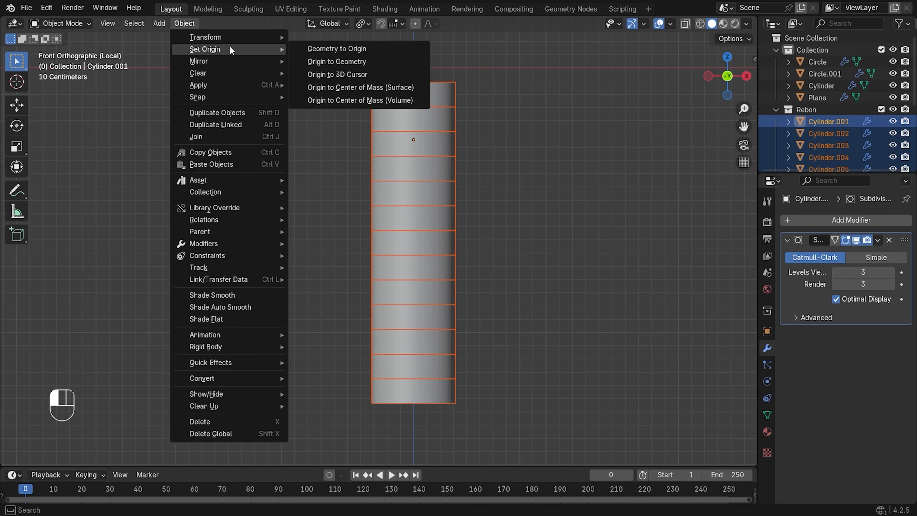
click(363, 64)
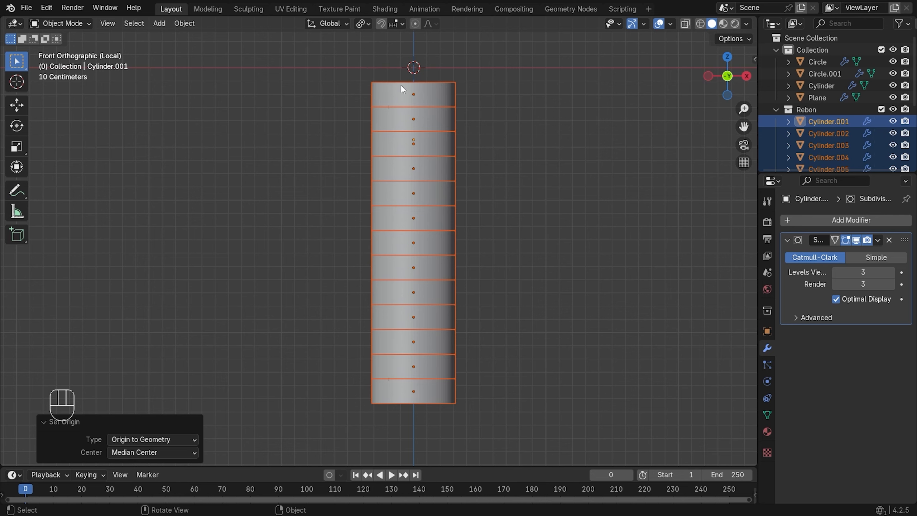
Scale all the ring meshes individually along Z to about 0.843 to open gaps between them, and switch to vertex selection
key(Tab)
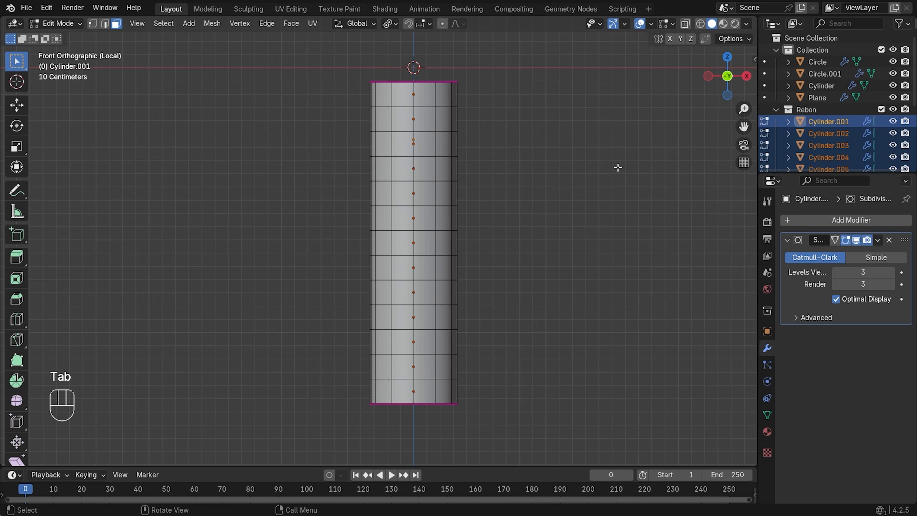
key(a)
key(s)
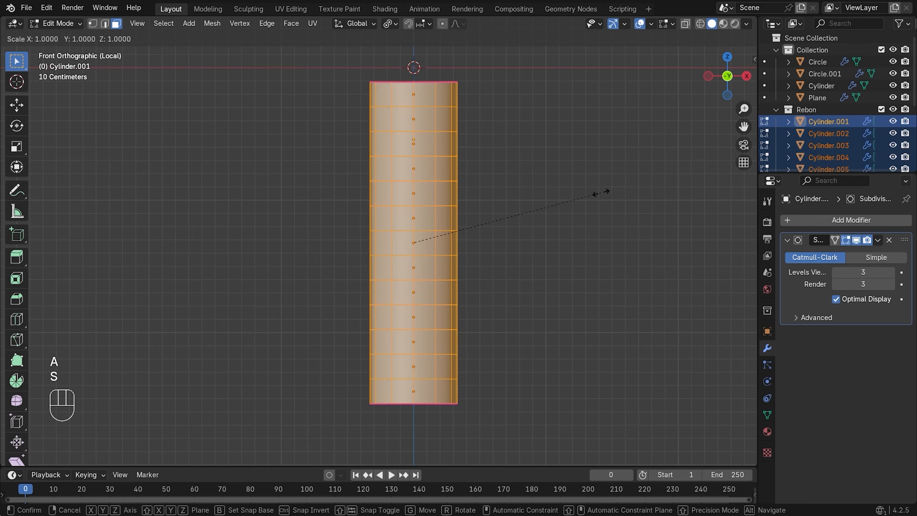
key(z)
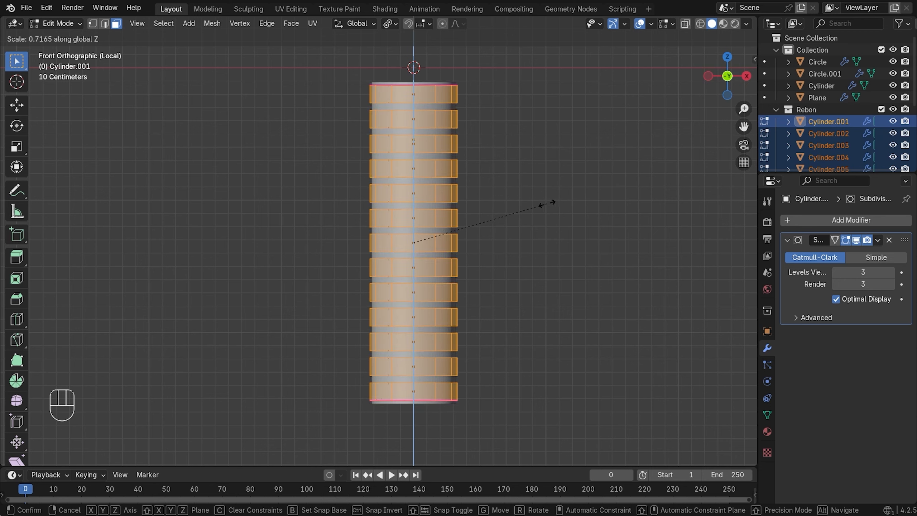
click(572, 201)
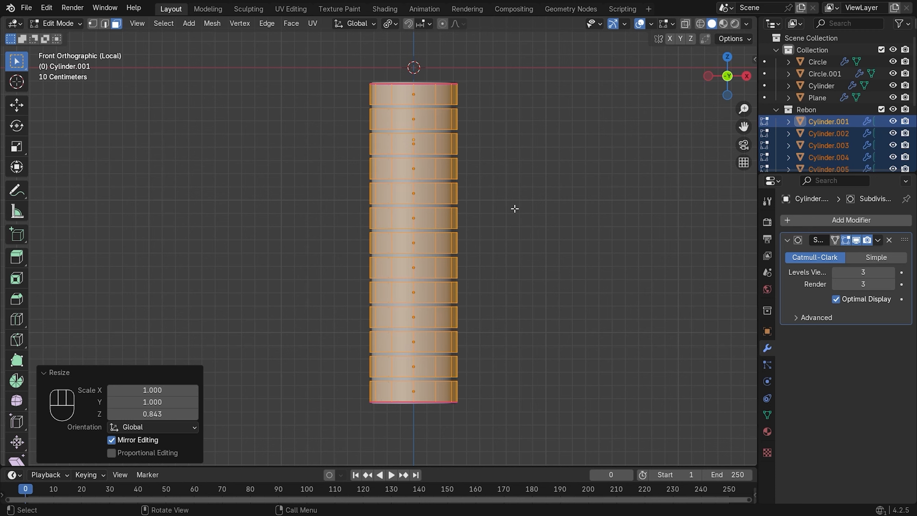
scroll(514, 208, up, 1)
key(1)
click(437, 62)
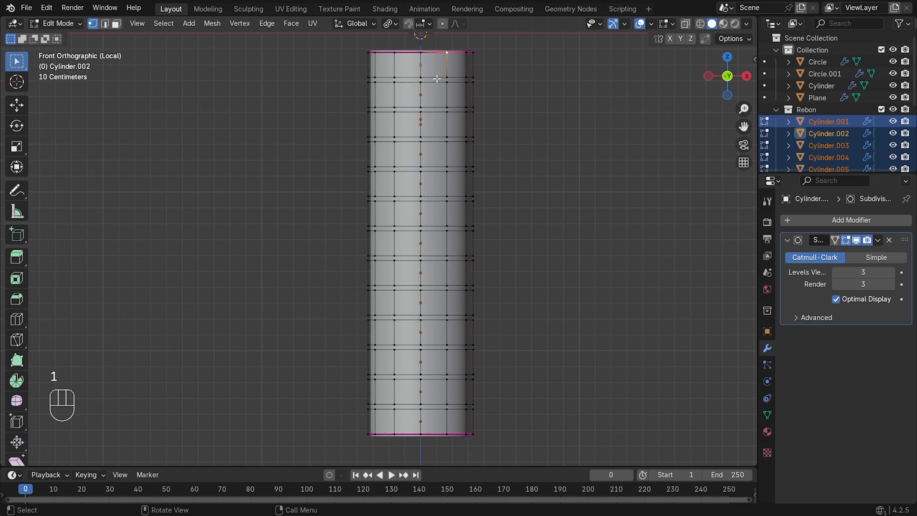
click(423, 56)
shift+click(423, 79)
shift+click(424, 114)
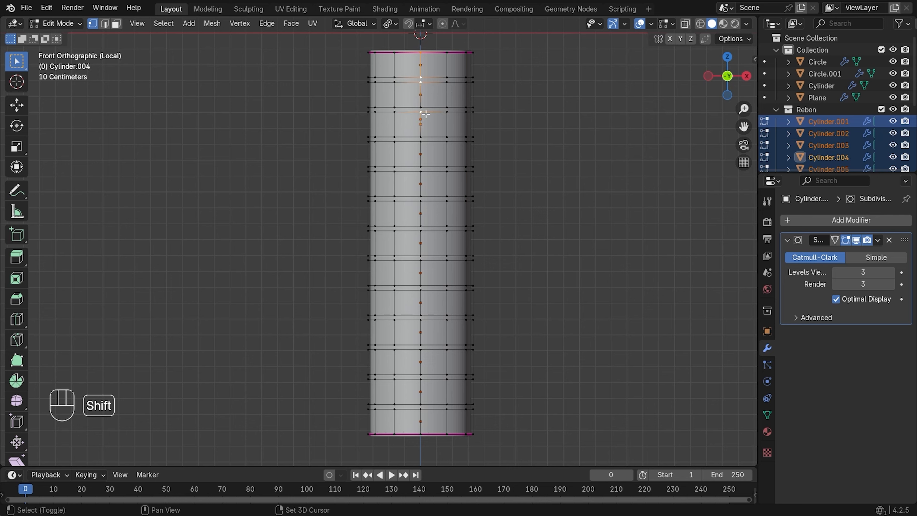
shift+click(425, 106)
shift+click(425, 137)
shift+click(425, 144)
shift+click(424, 168)
Show the rings in wireframe and select the whole central column of vertices across all of them, front and back
key(z)
click(374, 202)
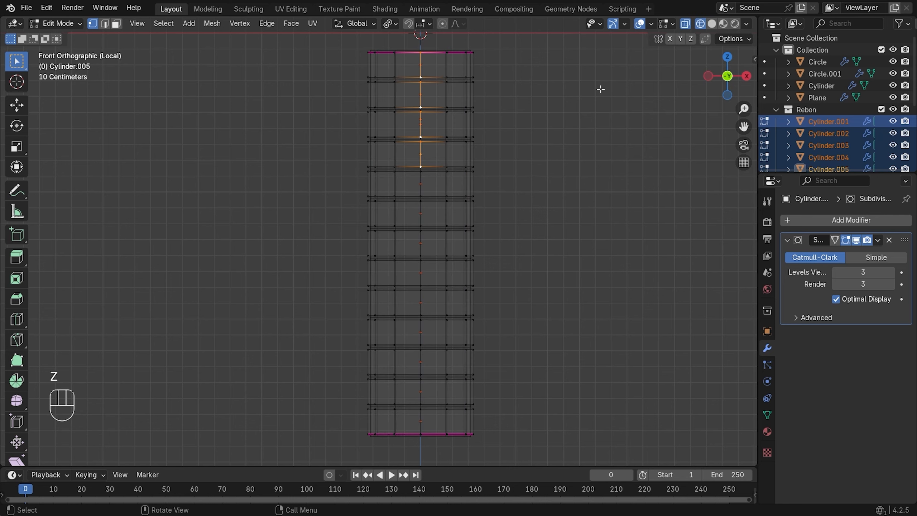
click(599, 89)
drag(434, 40, 406, 446)
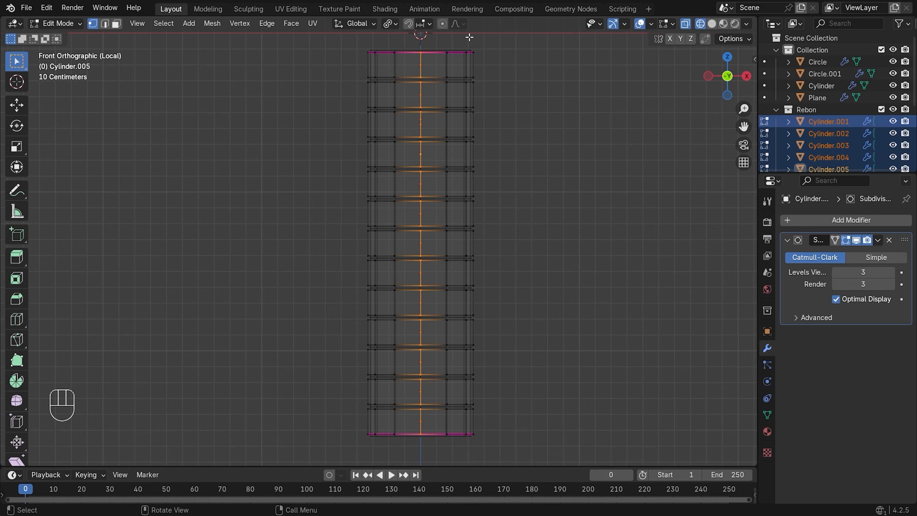
Scale the central vertices to about 0.607 using smooth proportional editing with a size of about 0.39, and return to solid shading
click(442, 24)
key(s)
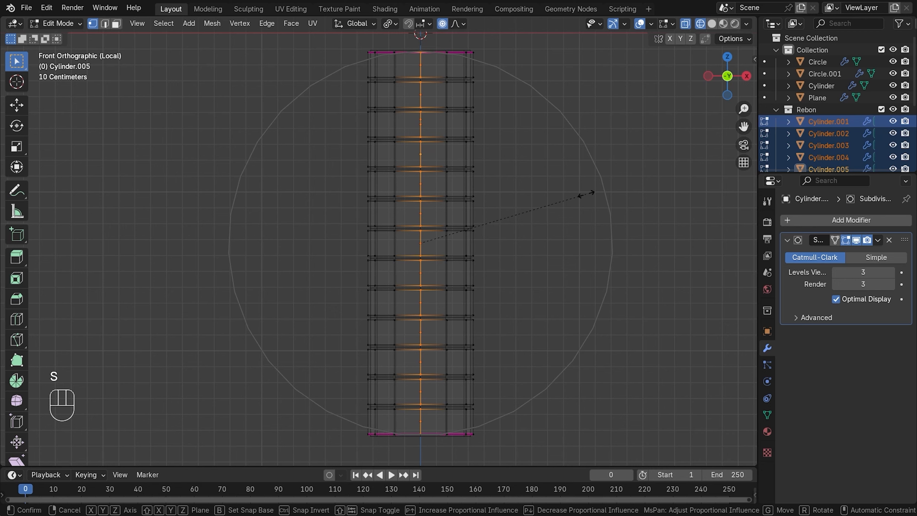
key(s)
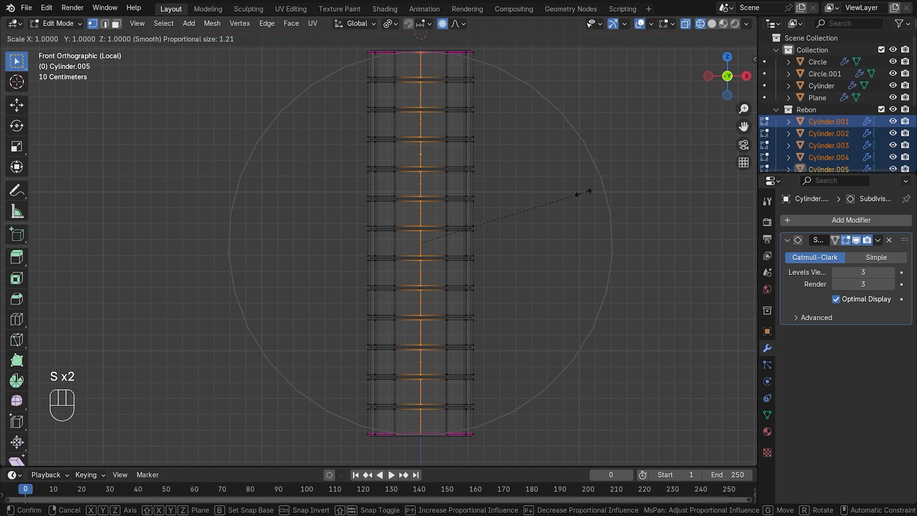
key(Page_Down)
key(Page_Down)
key(Page_Down)
key(Page_Down)
scroll(583, 192, down, 5)
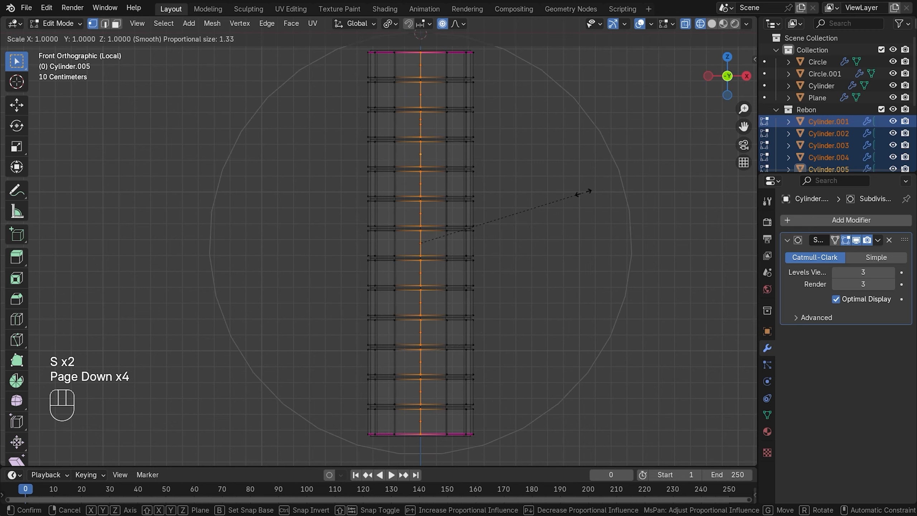
scroll(583, 192, up, 7)
scroll(582, 193, up, 7)
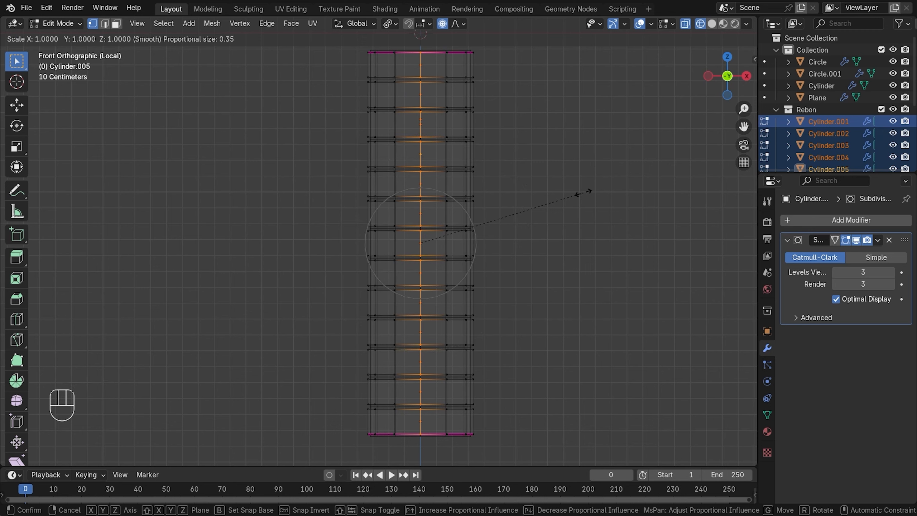
key(Page_Down)
key(Page_Down)
key(Page_Down)
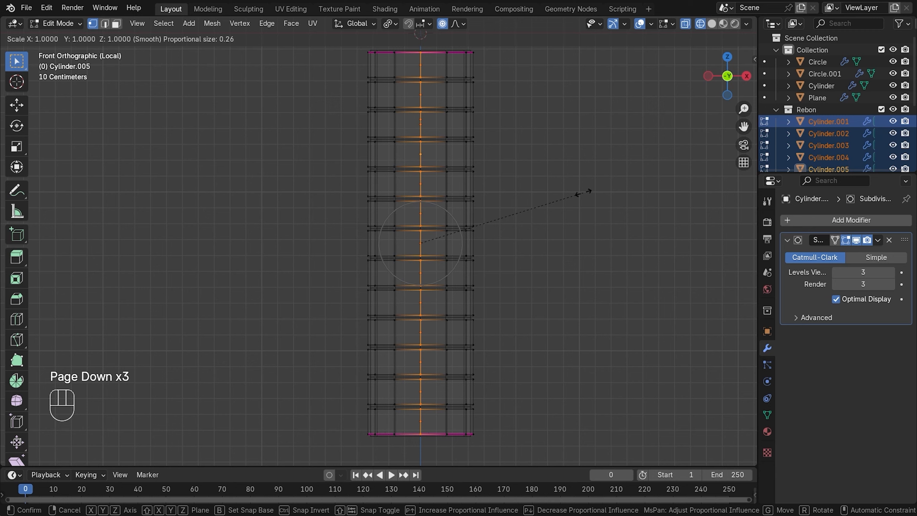
key(Page_Up)
key(Page_Up)
key(Page_Up)
key(Page_Down)
key(Page_Down)
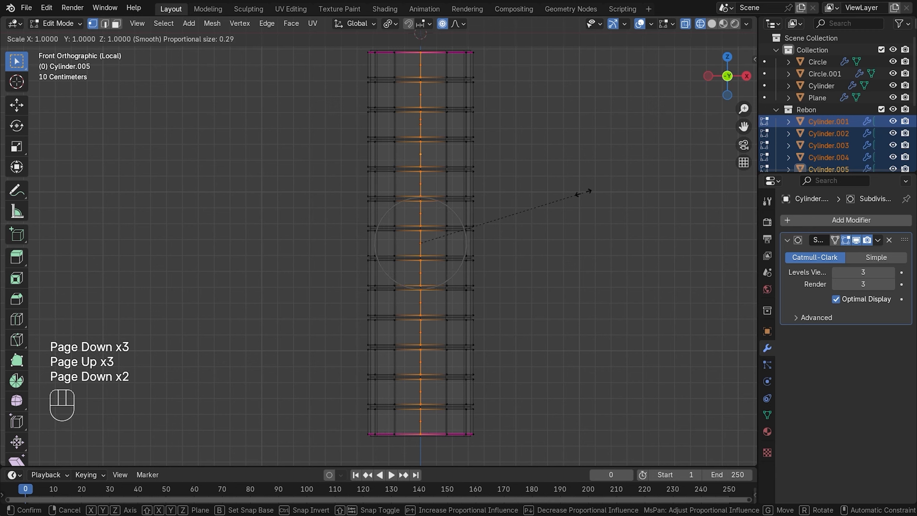
key(Page_Up)
key(Page_Up)
key(Page_Up)
key(Page_Up)
key(Page_Down)
key(Page_Down)
key(Page_Down)
key(Page_Down)
key(Page_Down)
key(Page_Down)
key(Page_Down)
key(Page_Down)
key(Page_Down)
key(Page_Down)
key(Page_Down)
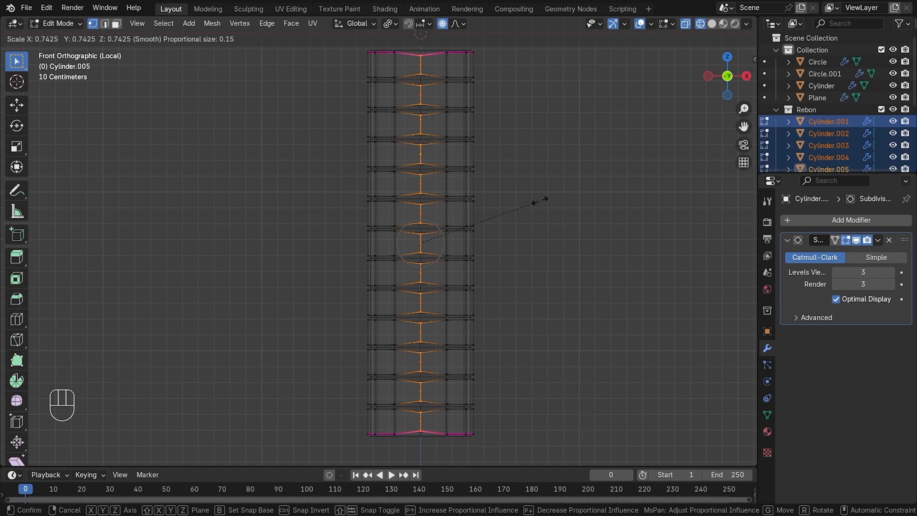
key(Page_Up)
key(Page_Up)
key(Page_Up)
key(Page_Up)
key(Page_Up)
key(Page_Up)
key(Page_Up)
key(Page_Up)
key(Page_Up)
key(Page_Up)
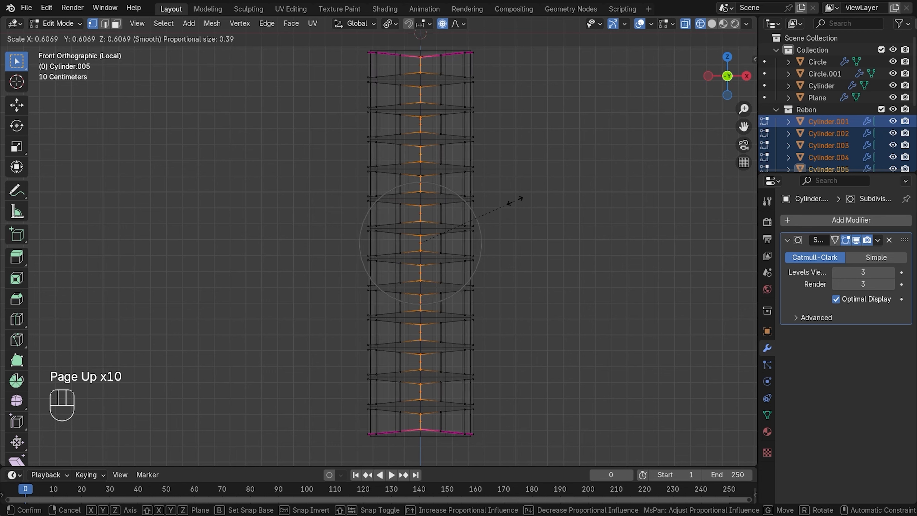
click(514, 201)
key(z)
click(590, 177)
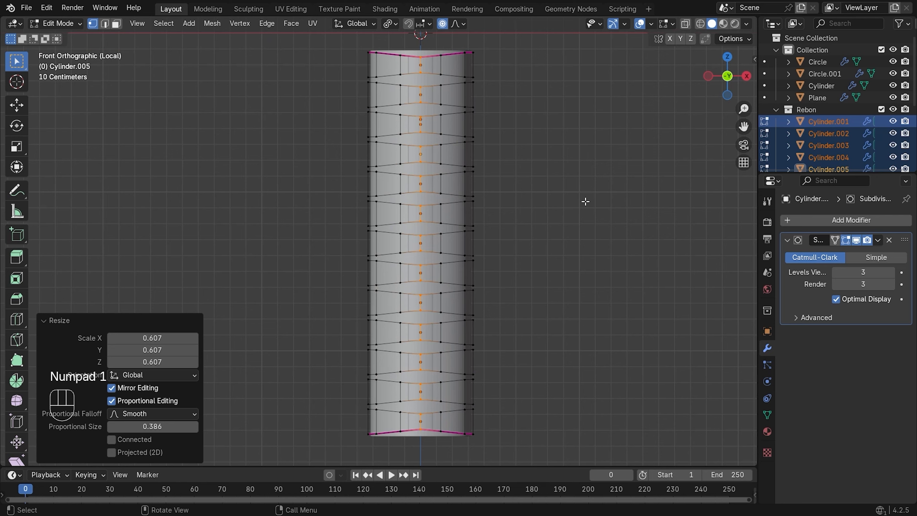
Shrink/Fatten all the ring meshes outward with proportional editing off, finishing with an offset of about 0.105 m, and leave mesh editing
key(a)
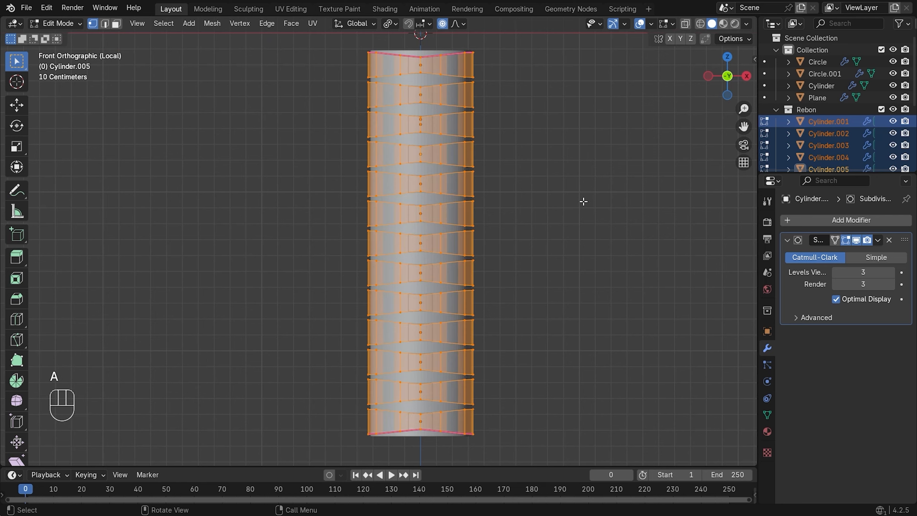
key(alt+s)
right_click(482, 67)
key(alt+s)
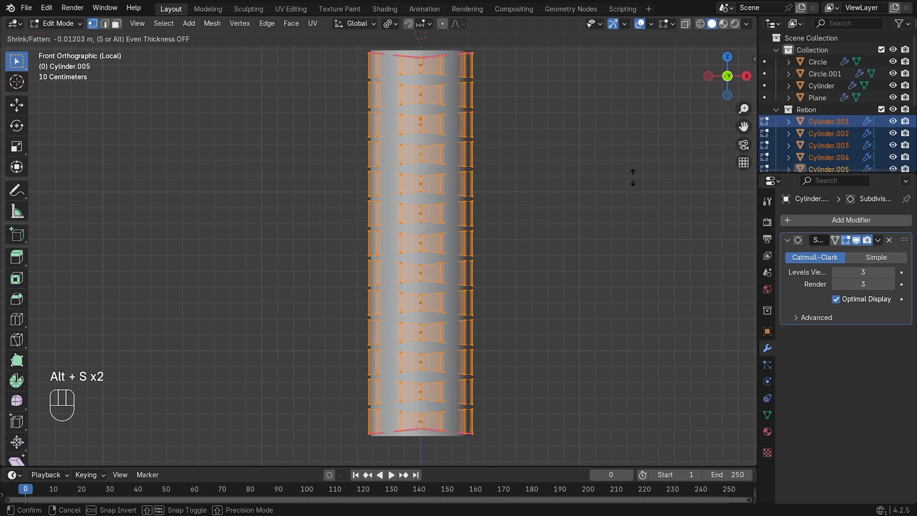
key(alt+s)
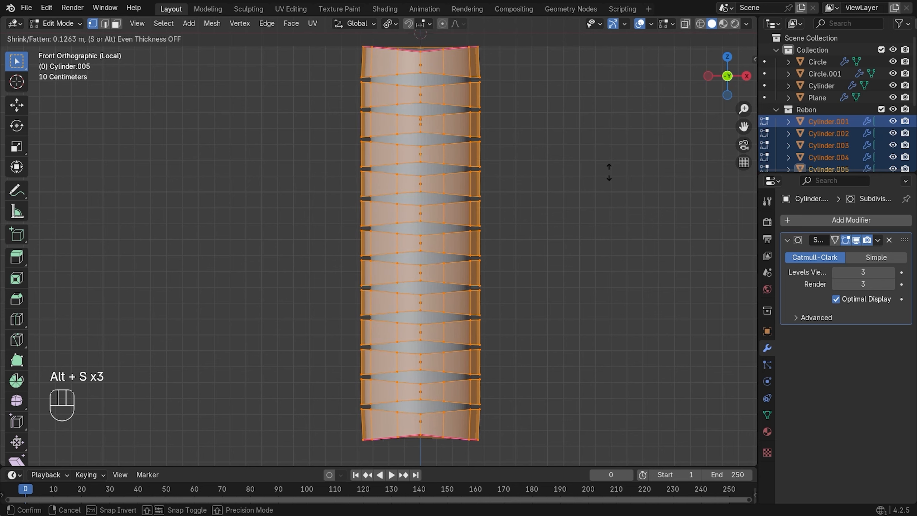
click(608, 173)
middle_drag(528, 102, 538, 130)
key(alt+s)
click(630, 133)
key(alt+s)
click(573, 165)
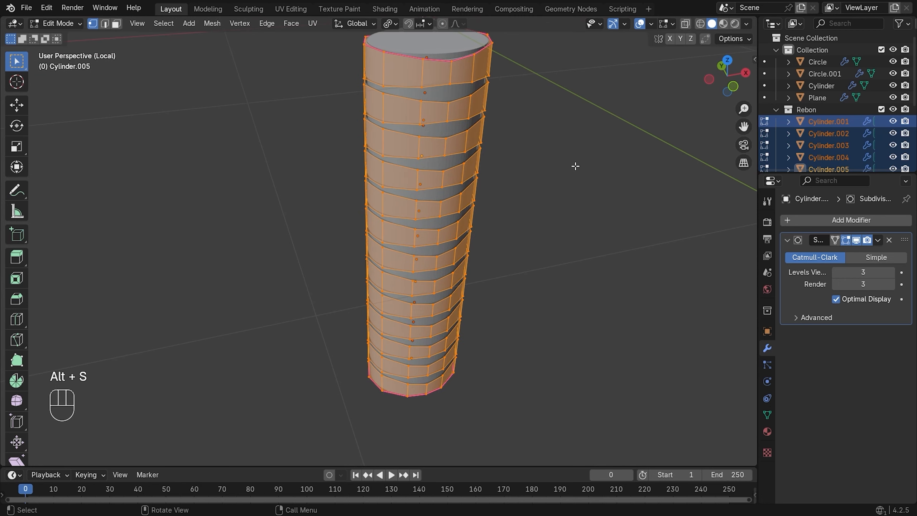
key(alt+s)
click(566, 143)
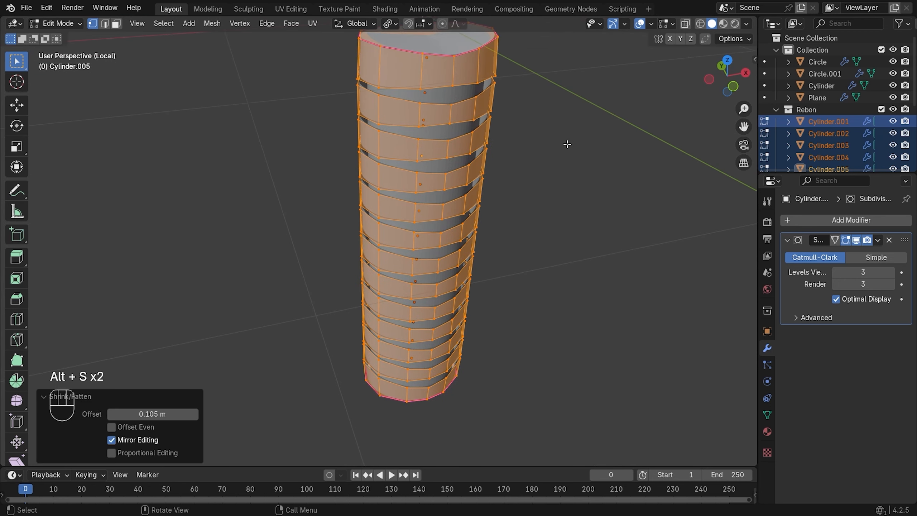
key(Tab)
click(562, 142)
Open the topmost ring for editing and delete its top cap face
middle_drag(542, 121, 513, 129)
click(462, 76)
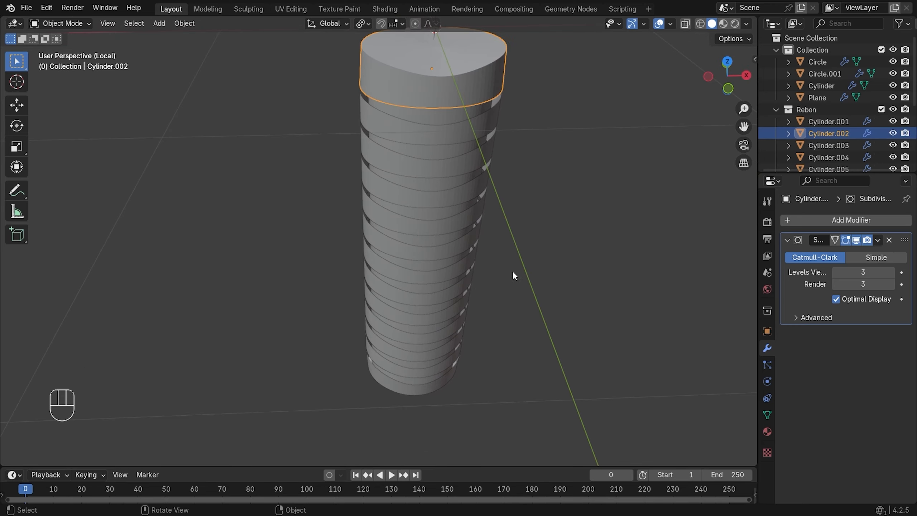
middle_drag(514, 275, 497, 287)
key(Tab)
key(3)
click(430, 109)
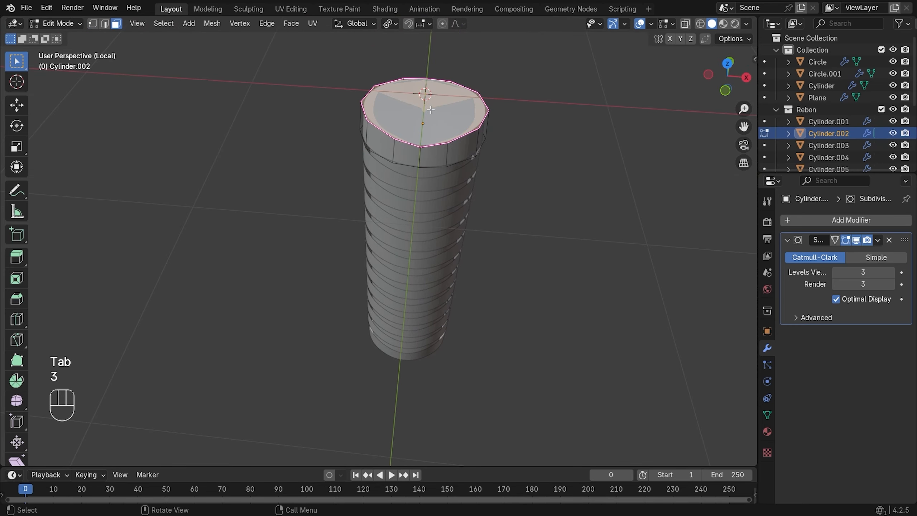
key(x)
click(430, 111)
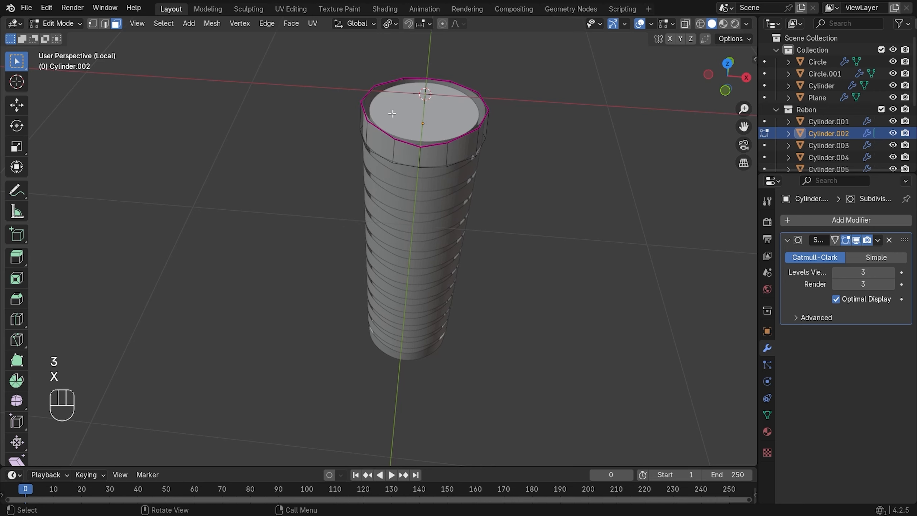
Reduce the edge crease on the topmost ring's open upper edge loop and leave mesh editing
key(alt)
key(2)
alt+click(438, 145)
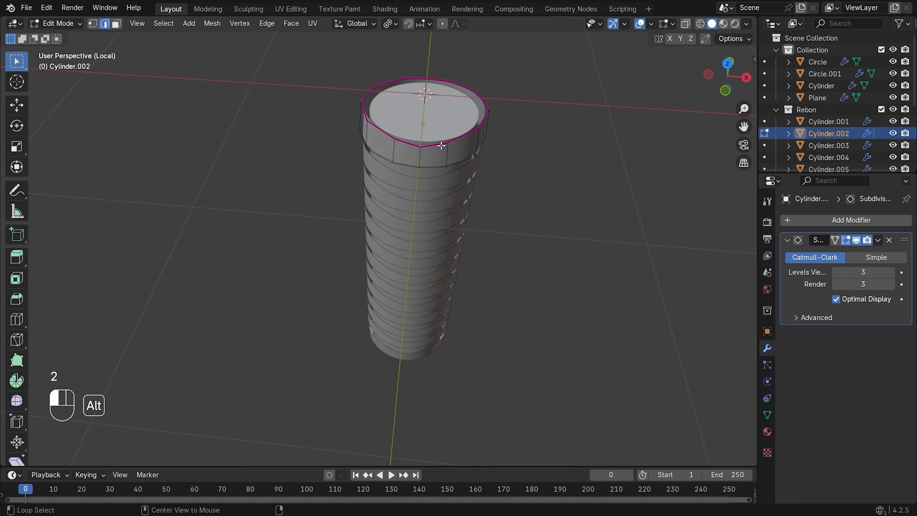
key(shift)
key(shift+e)
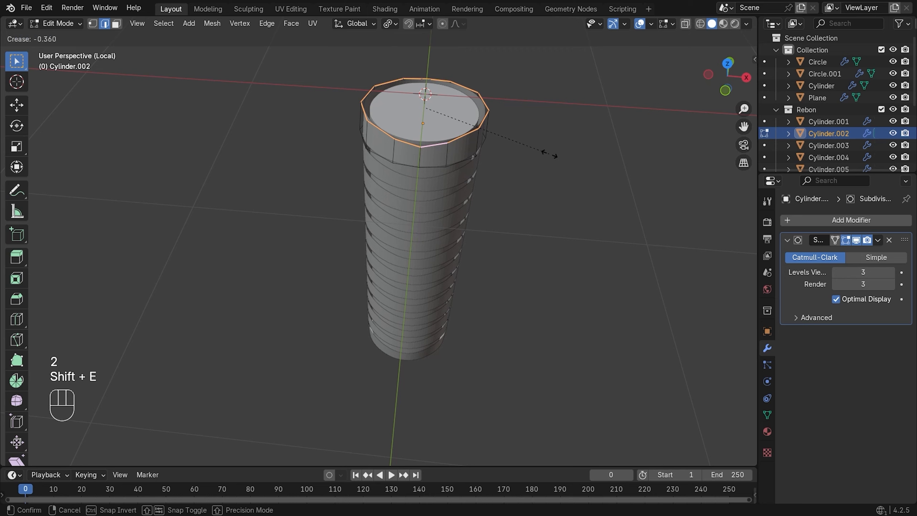
click(423, 116)
key(Tab)
click(596, 145)
Open the lowest ring for editing and select the edge loop around its bottom cap
middle_drag(486, 150, 462, 86)
click(464, 87)
middle_drag(504, 371, 431, 352)
click(431, 352)
key(Tab)
alt+click(467, 349)
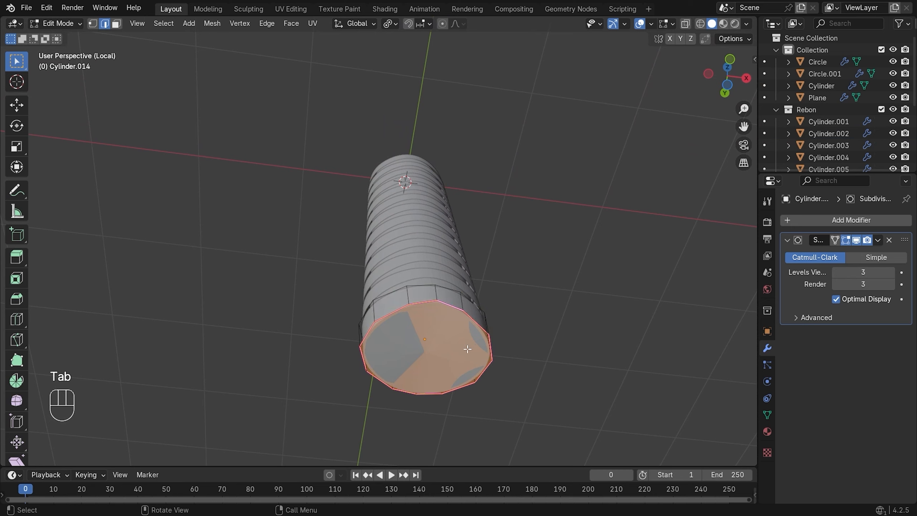
key(x)
click(461, 337)
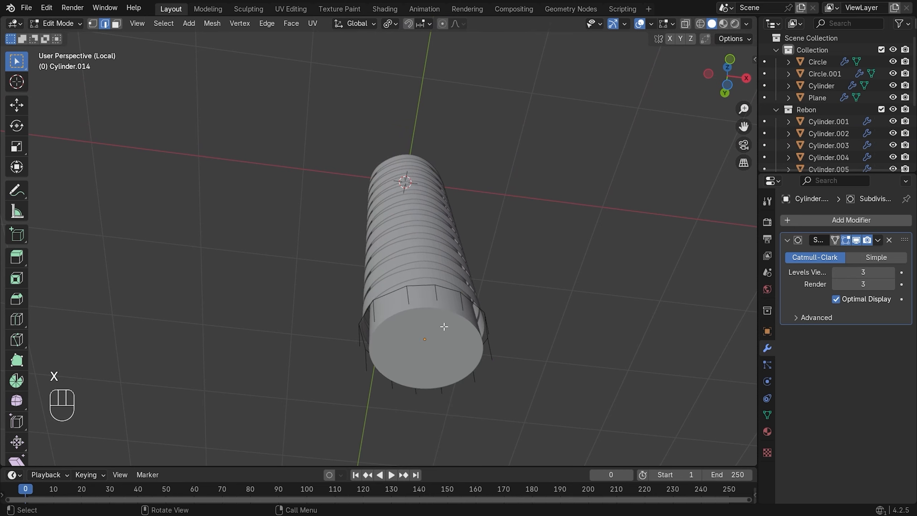
key(ctrl+z)
Delete only the bottom cap face of the lowest ring
key(3)
key(x)
click(436, 336)
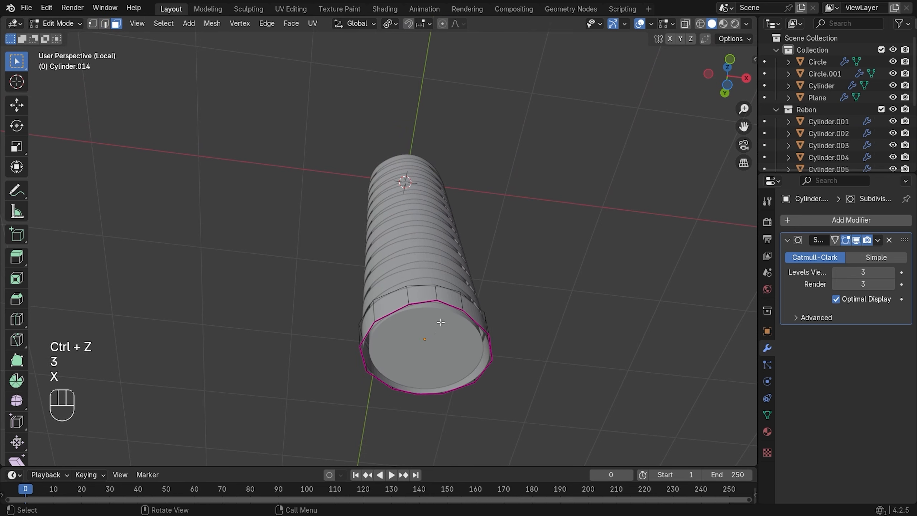
Reduce the edge crease on the lowest ring's open lower edge loop and leave mesh editing
key(2)
alt+click(441, 302)
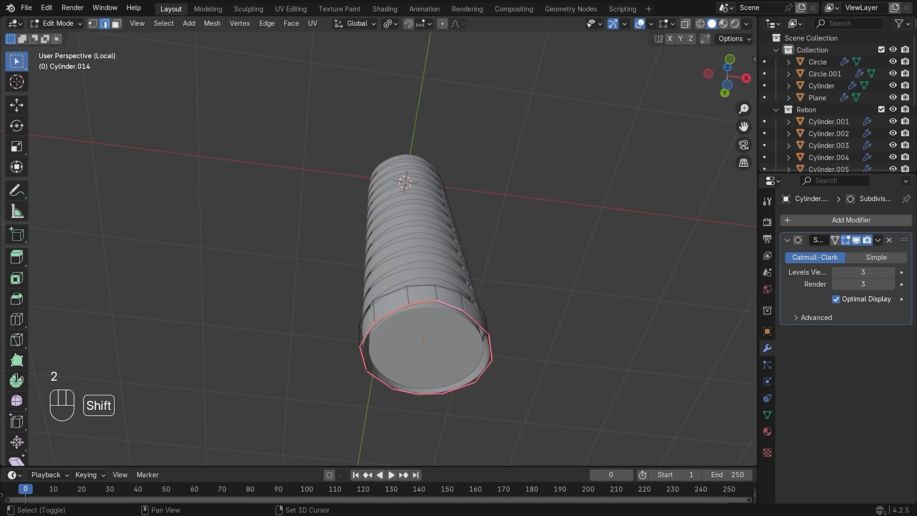
key(shift+e)
click(536, 262)
key(Tab)
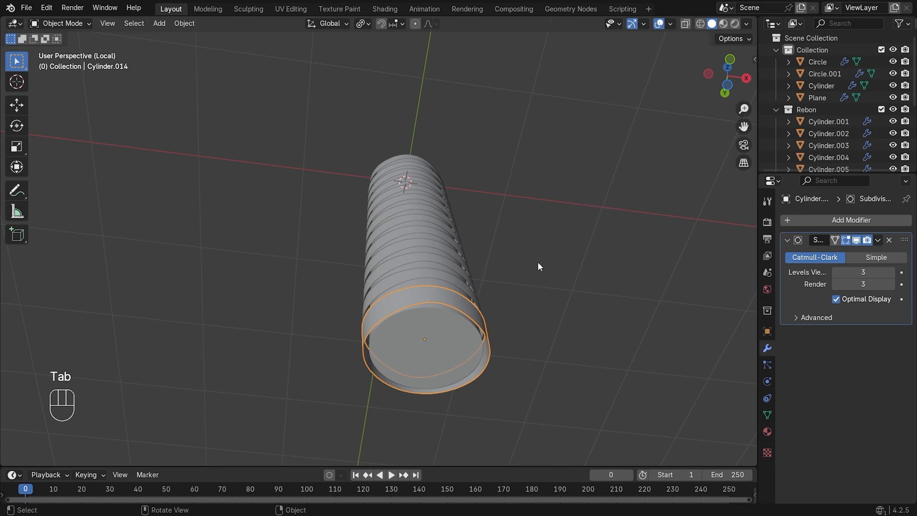
Scale the topmost ring's open upper edge loop by about 1.031 and leave mesh editing
middle_drag(537, 262, 518, 318)
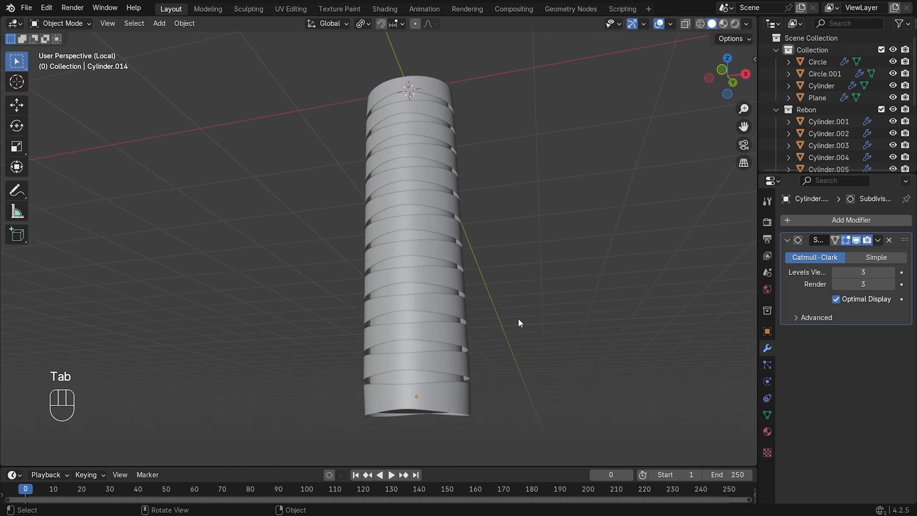
key(KP_1)
click(457, 96)
key(Tab)
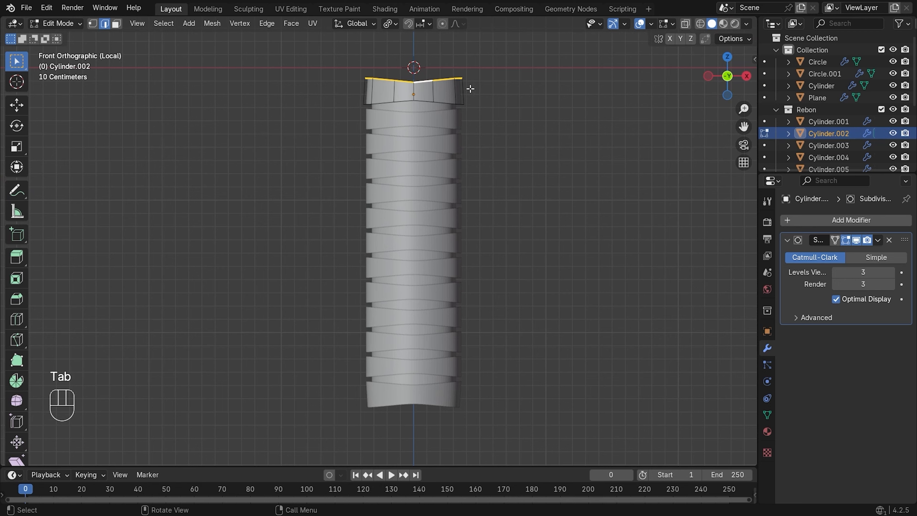
key(s)
click(568, 104)
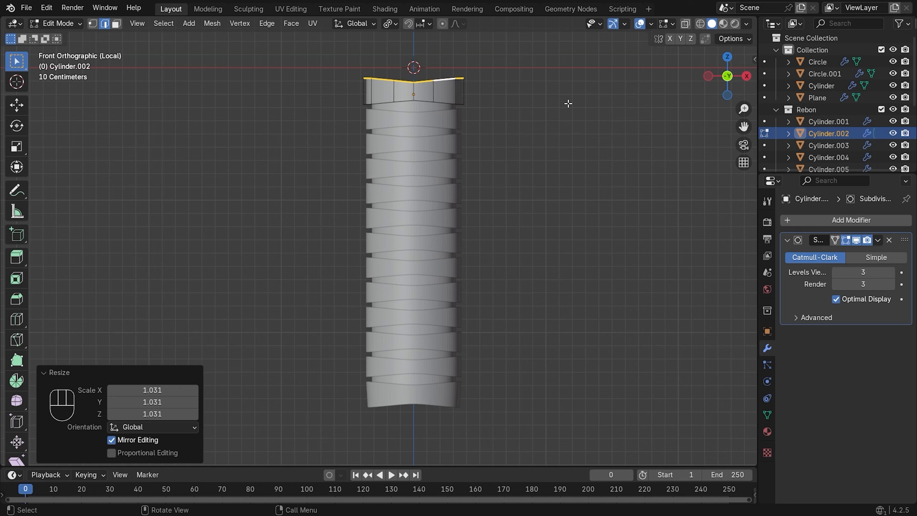
key(Tab)
click(568, 104)
Lower the topmost ring's upper edge loop slightly along the Z axis
scroll(452, 72, up, 2)
shift+middle_drag(424, 66, 392, 180)
scroll(477, 177, down, 2)
shift+middle_drag(464, 322, 490, 251)
scroll(490, 251, up, 1)
key(Tab)
key(g)
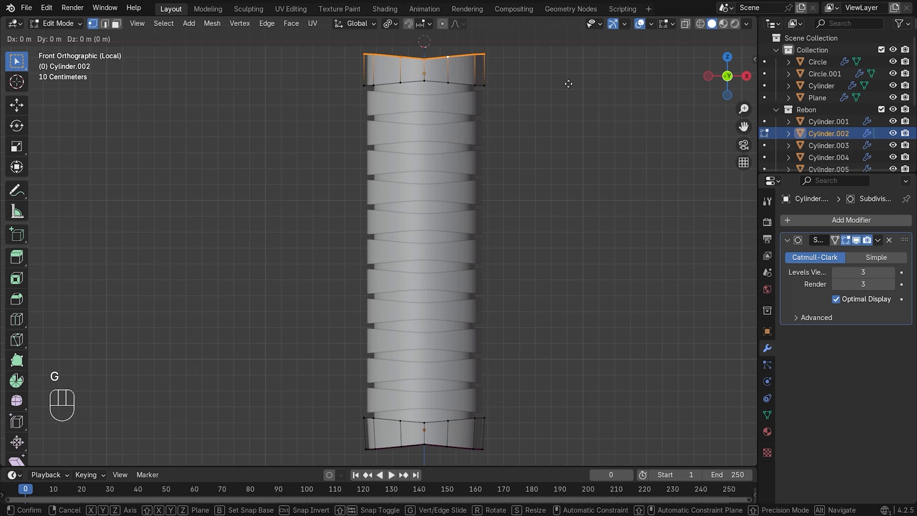
key(z)
click(570, 92)
key(Tab)
Raise the lowest ring's bottom edge loop about 0.042 m along Z and scale it by about 1.012
key(Tab)
alt+click(569, 397)
key(g)
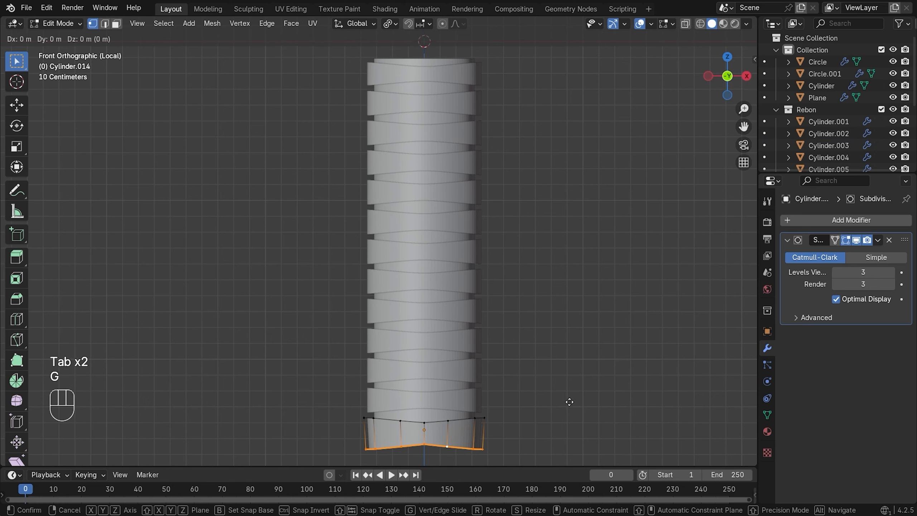
key(z)
click(570, 397)
key(s)
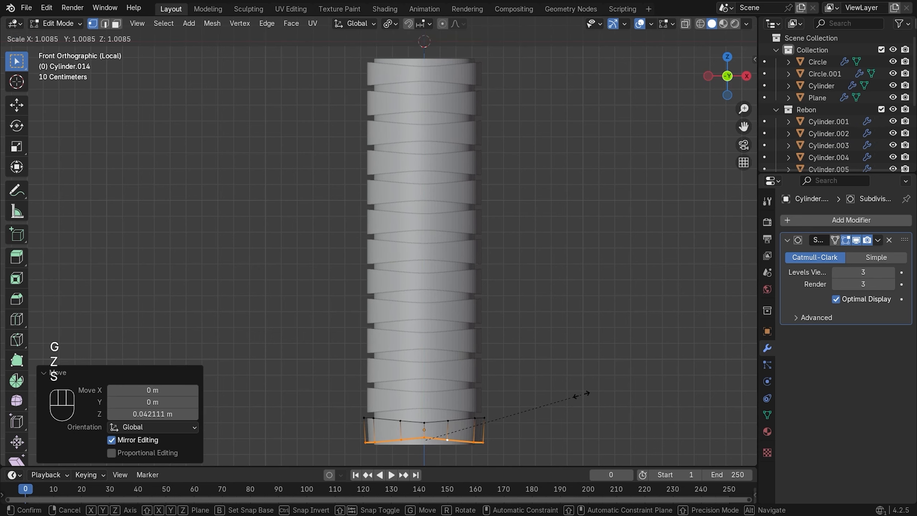
click(582, 390)
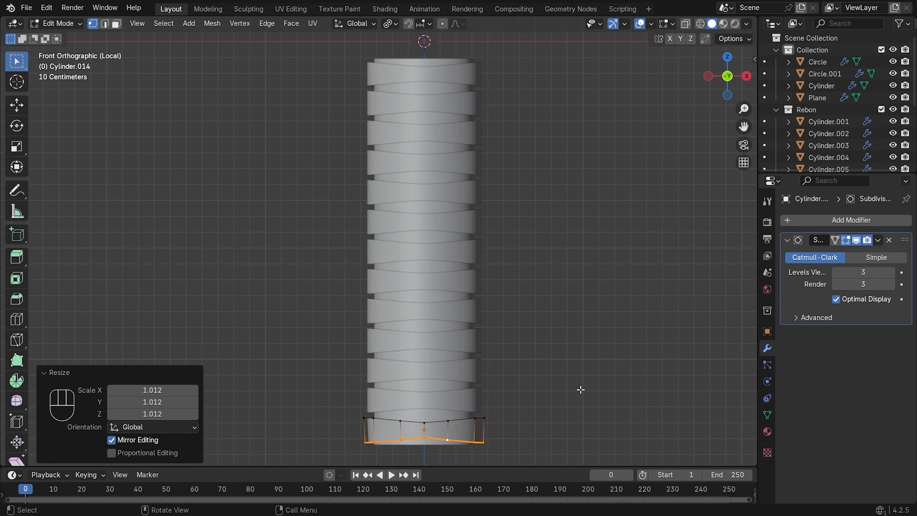
key(s)
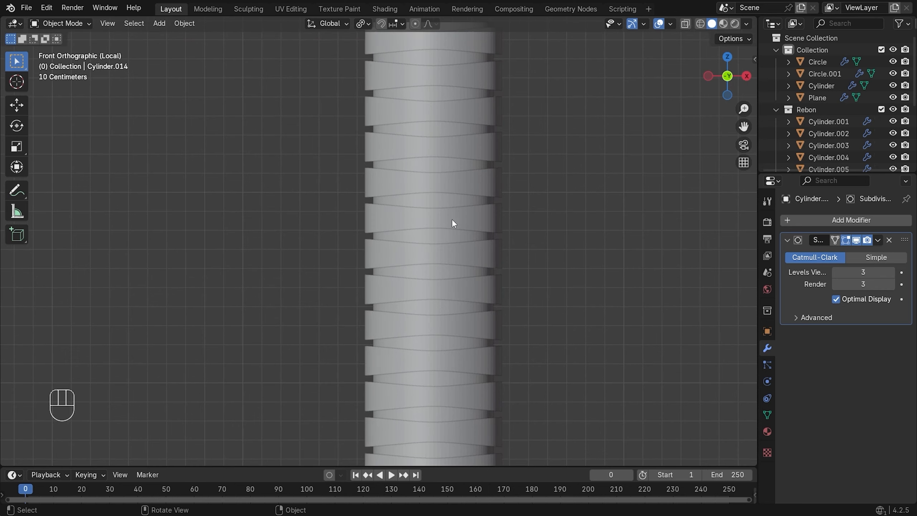
Apply Shade Auto Smooth to all the outer rings of the column, from the topmost to the lowest
middle_drag(451, 218, 498, 266)
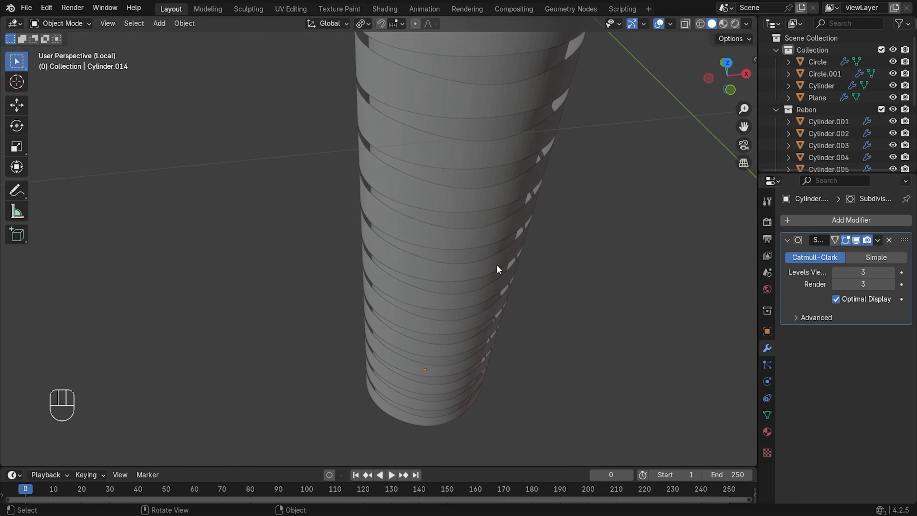
click(496, 260)
scroll(505, 193, down, 5)
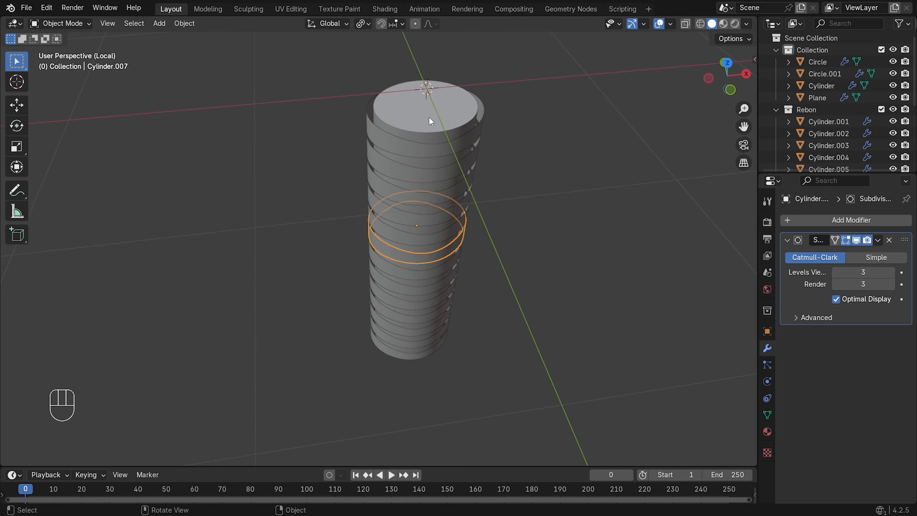
click(416, 146)
shift+click(427, 182)
shift+click(425, 197)
shift+click(424, 219)
shift+click(421, 240)
shift+click(420, 258)
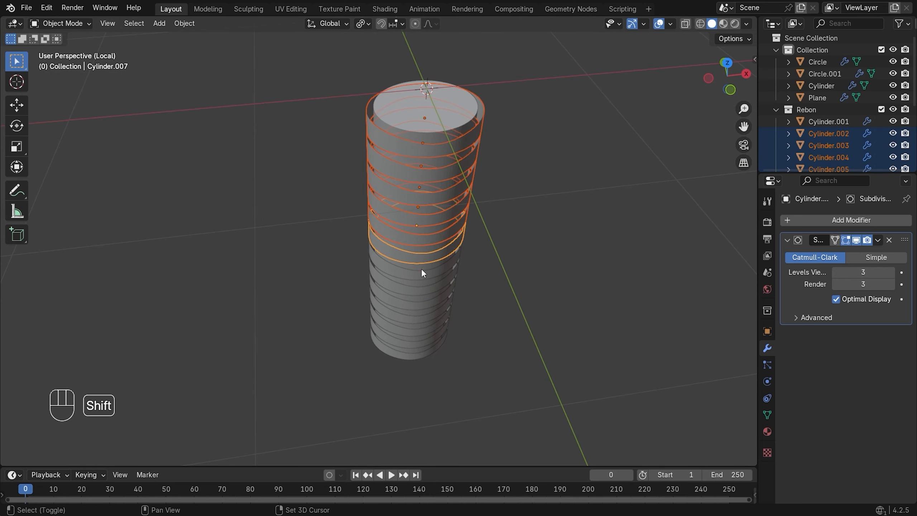
shift+click(421, 274)
shift+click(422, 291)
shift+drag(425, 301, 420, 352)
scroll(505, 289, up, 4)
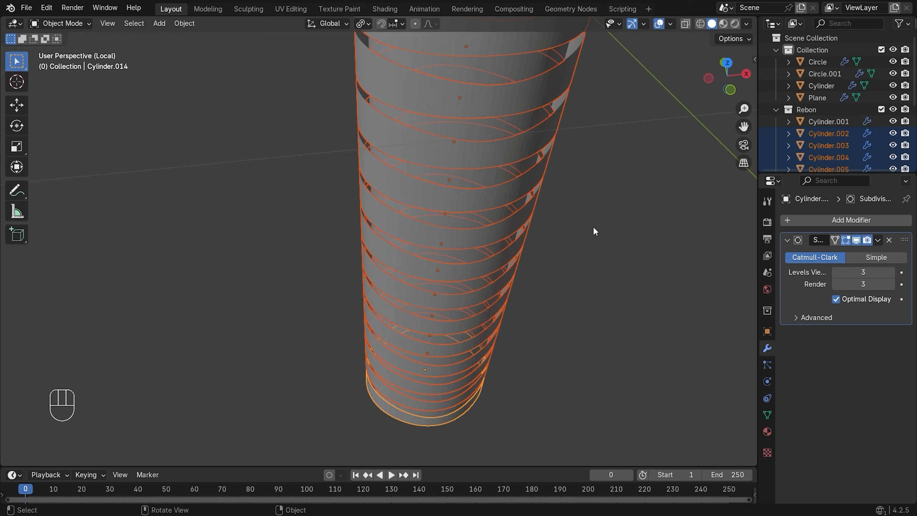
click(868, 222)
mouse_move(868, 224)
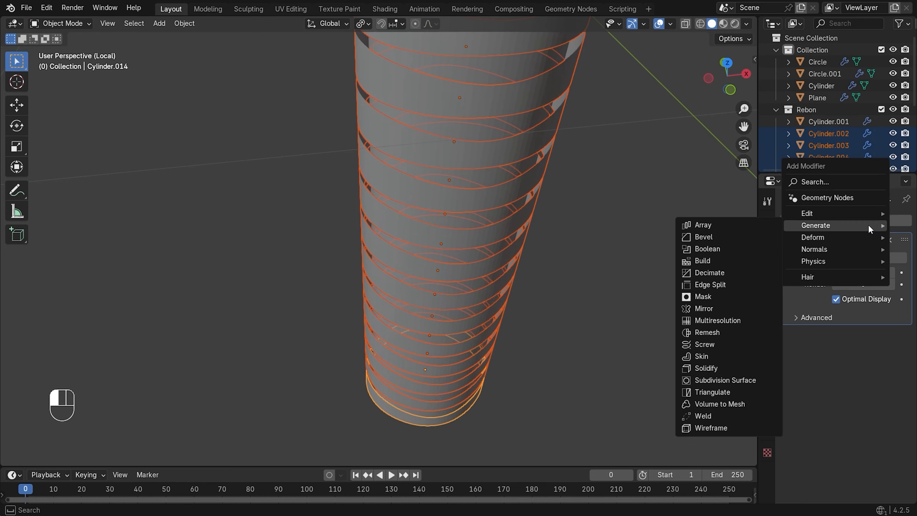
right_click(444, 160)
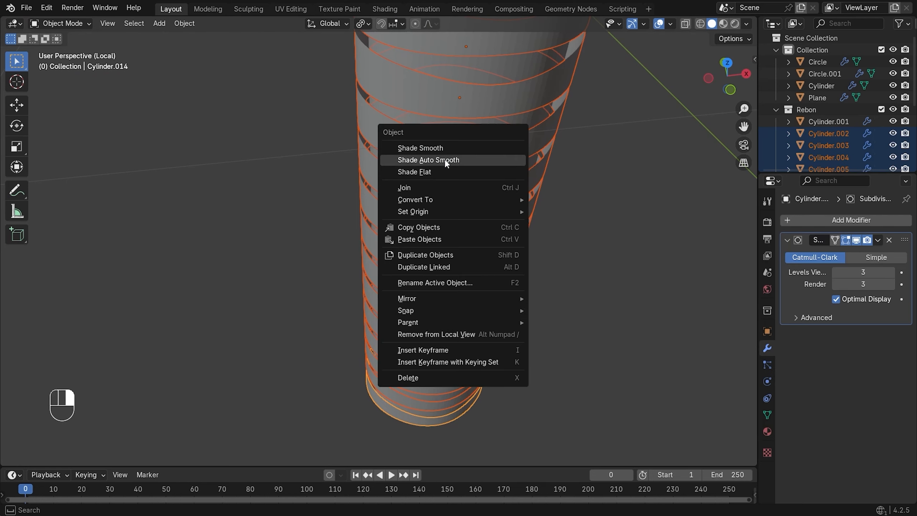
click(446, 161)
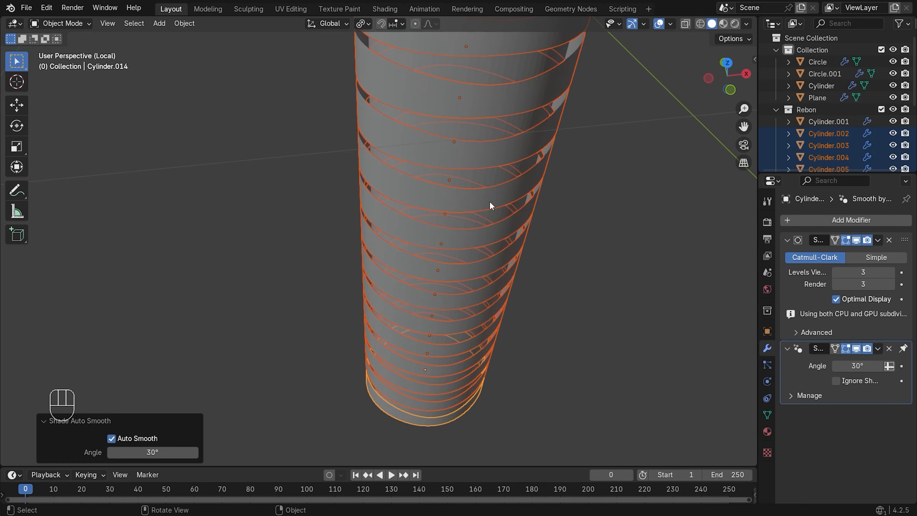
Try to thicken the selected rings with a Solidify modifier, setting its thickness to 2.9 m
click(873, 248)
click(876, 223)
mouse_move(877, 224)
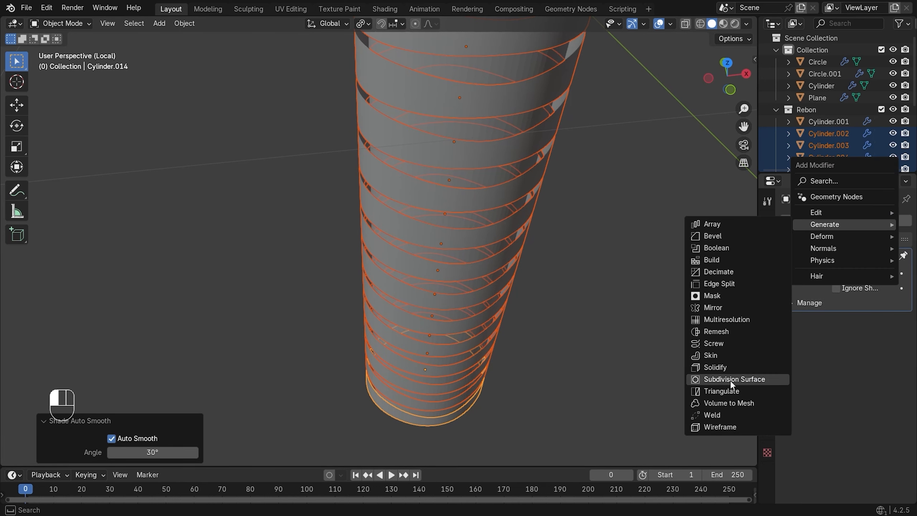
click(714, 367)
middle_drag(606, 198, 533, 218)
key(KP_Divide)
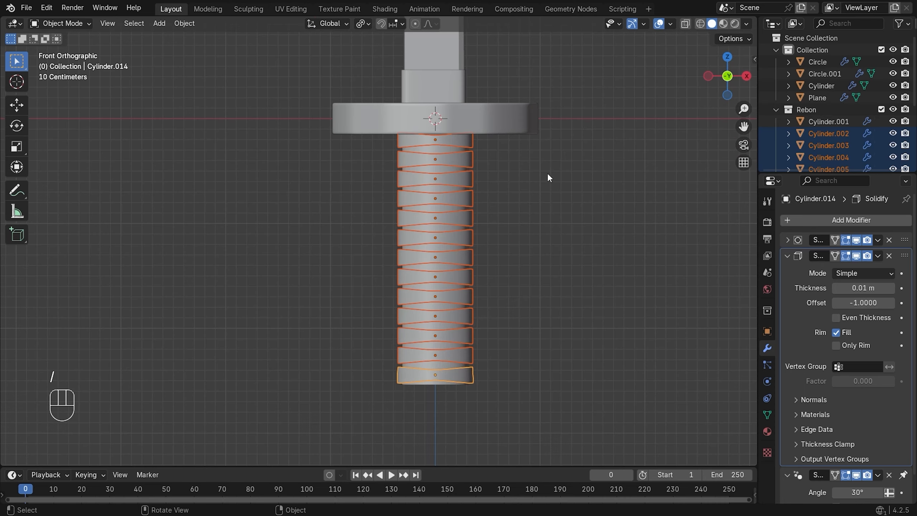
key(KP_Divide)
middle_drag(547, 176, 592, 237)
drag(863, 287, 895, 288)
middle_drag(529, 368, 548, 301)
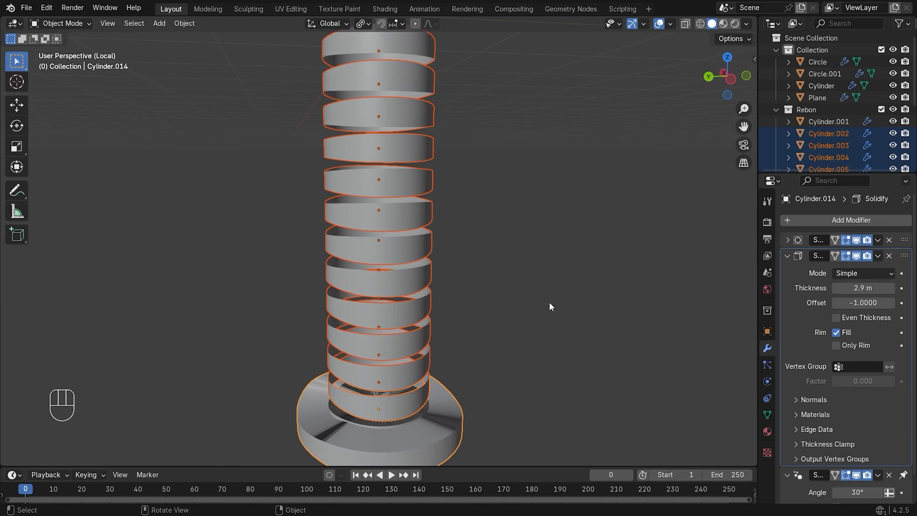
Undo the Solidify modifier and its thickness change
key(ctrl+z)
key(ctrl+z)
key(ctrl+z)
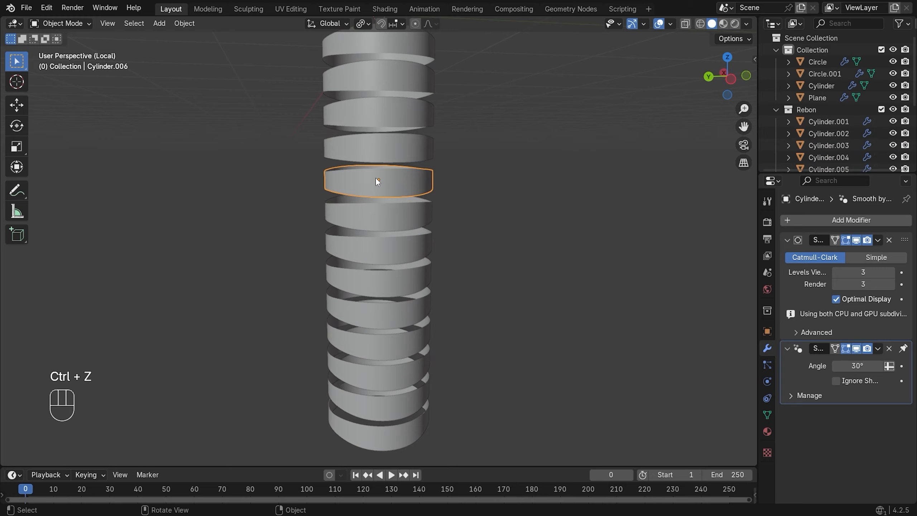
Add a Solidify modifier with a thickness of 0.08 m to the topmost ring only
middle_drag(503, 204, 558, 275)
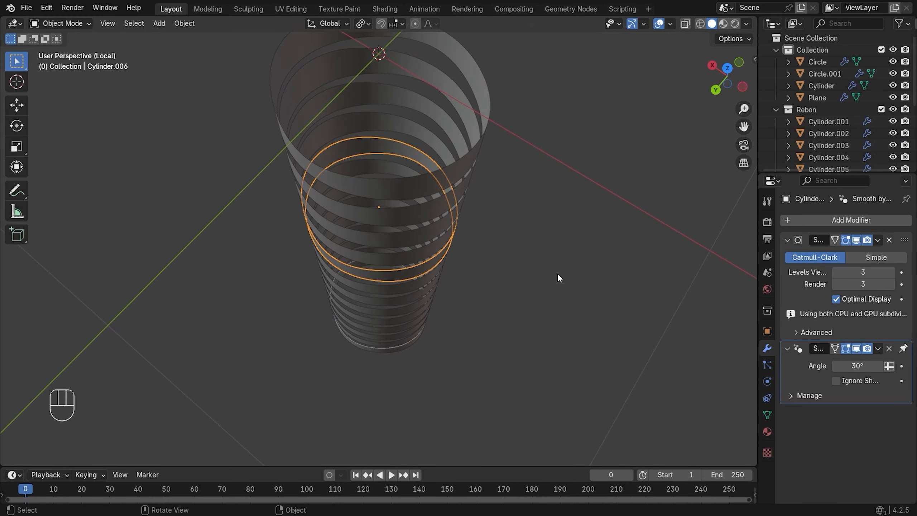
click(454, 168)
mouse_move(454, 169)
middle_down()
mouse_move(485, 181)
mouse_move(441, 175)
middle_up()
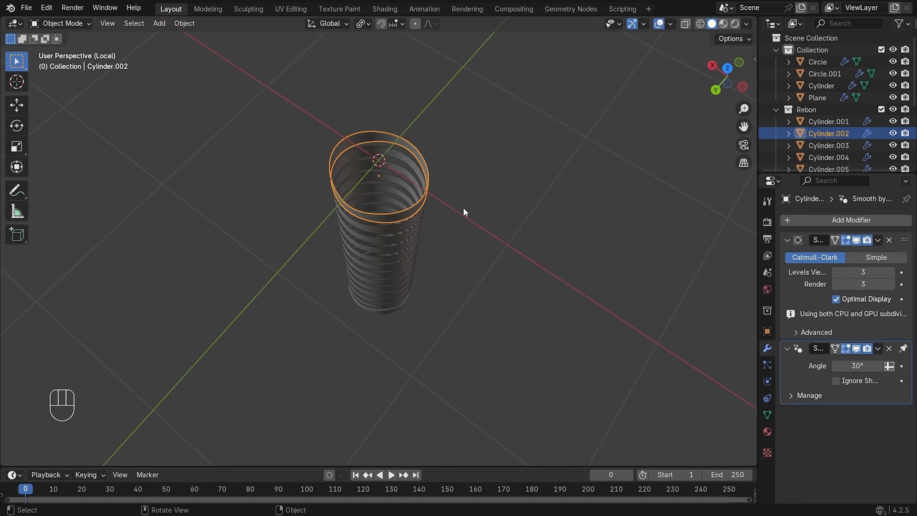
scroll(447, 140, up, 3)
scroll(485, 136, up, 2)
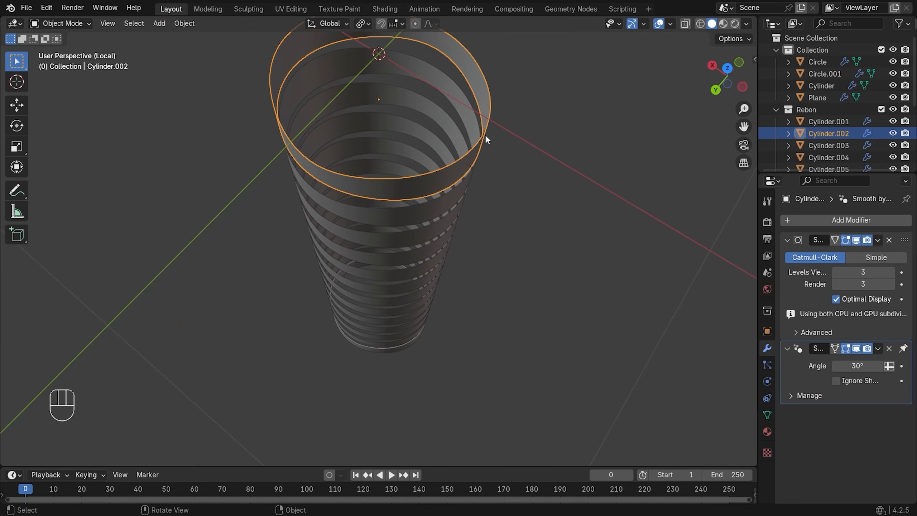
click(481, 139)
click(482, 140)
click(851, 220)
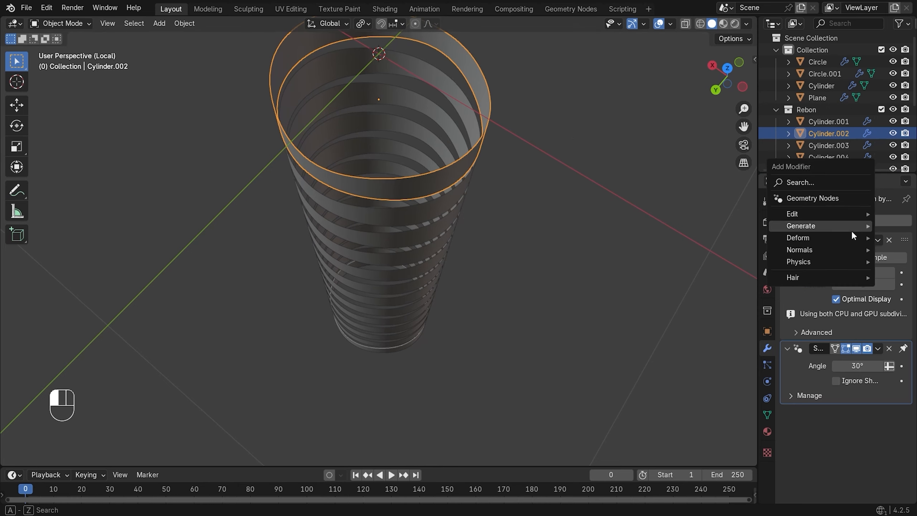
mouse_move(819, 231)
click(719, 367)
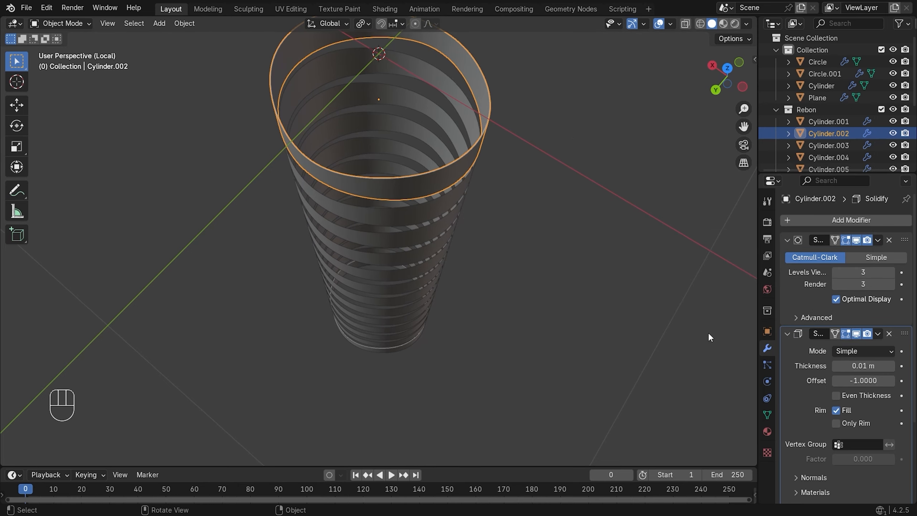
drag(863, 366, 881, 365)
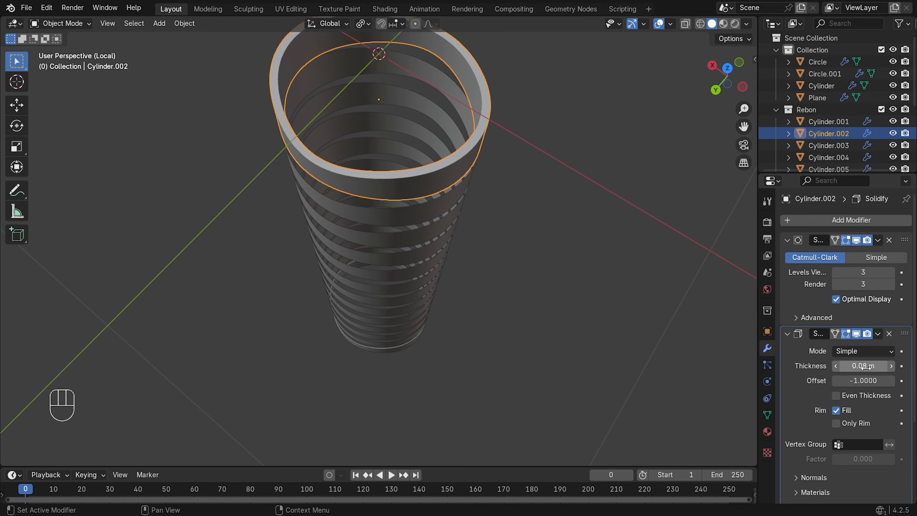
Leave local view and examine the thickened topmost ring and the column beneath the spoked wheel
key(KP_Divide)
middle_drag(519, 138, 592, 125)
scroll(418, 43, up, 6)
shift+middle_drag(426, 78, 445, 117)
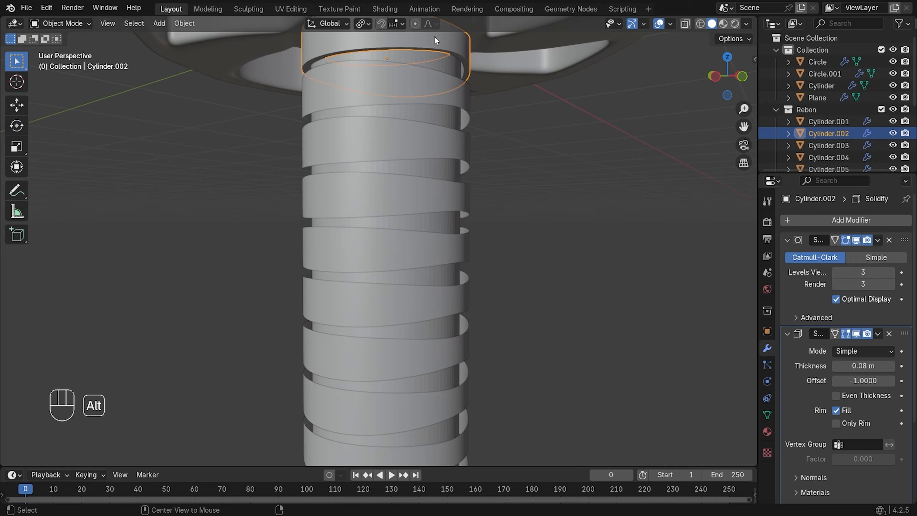
alt+middle_click(434, 36)
middle_drag(360, 233, 400, 177)
scroll(403, 203, down, 10)
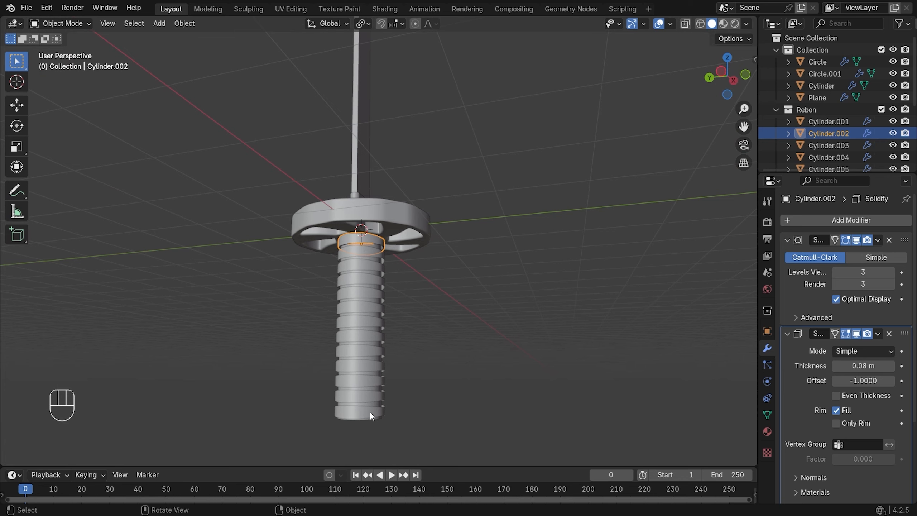
Join all the outer rings into one object, with the solidified topmost ring as the active object
click(369, 411)
shift+click(368, 397)
shift+click(369, 381)
shift+click(372, 362)
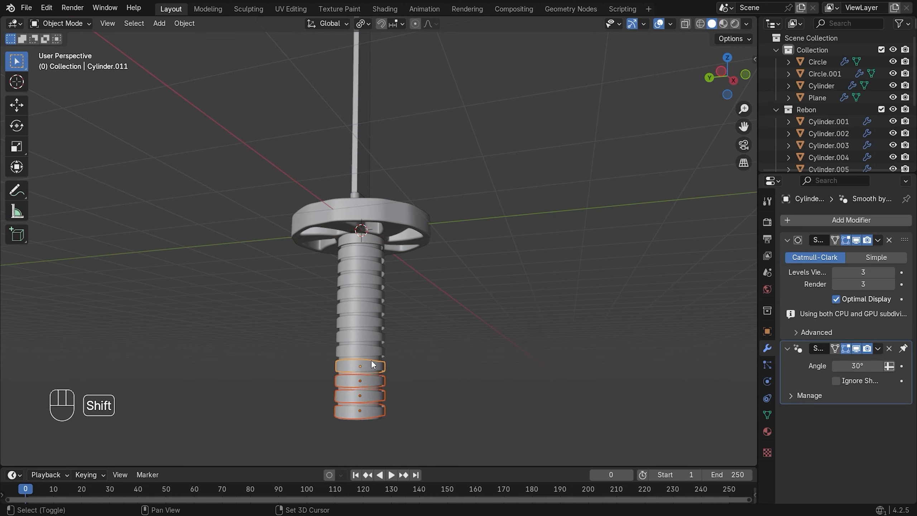
shift+click(372, 319)
shift+click(372, 307)
shift+click(373, 296)
shift+click(368, 285)
shift+click(373, 271)
shift+click(378, 255)
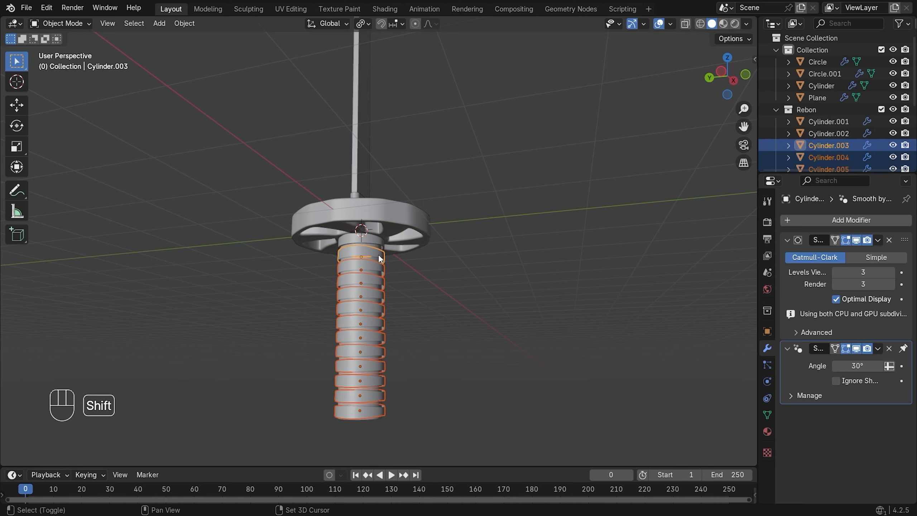
shift+click(372, 244)
ctrl+middle_drag(360, 253, 412, 246)
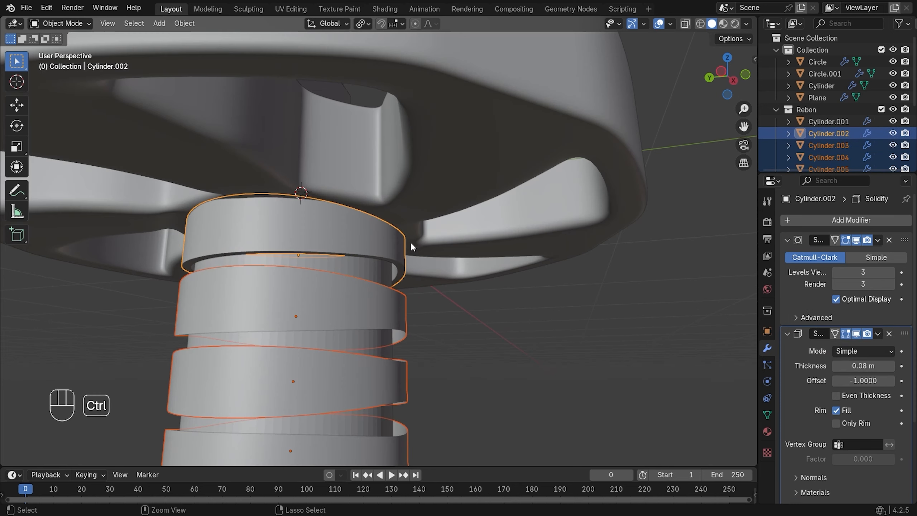
key(ctrl+j)
click(509, 348)
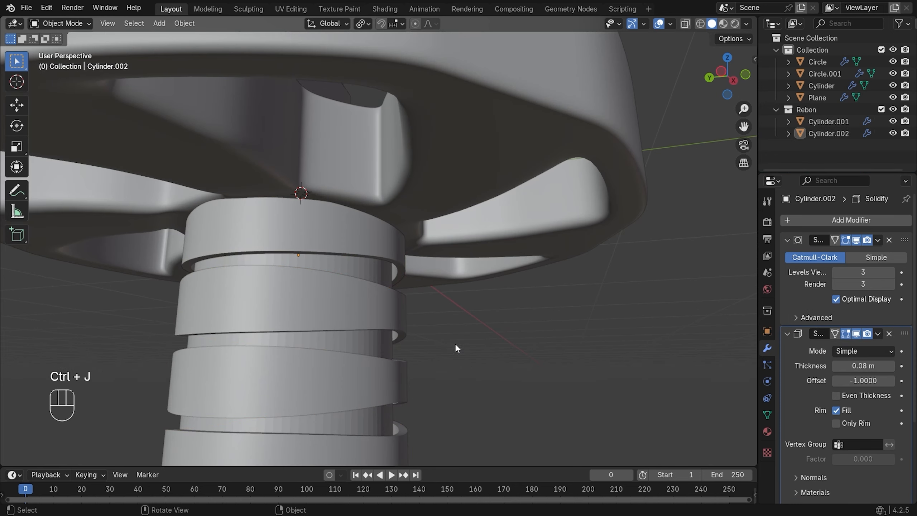
Shrink the entire joined ring mesh slightly inward with Shrink/Fatten so the rings sit closer to the core
ctrl+middle_drag(455, 343, 368, 356)
key(Tab)
key(a)
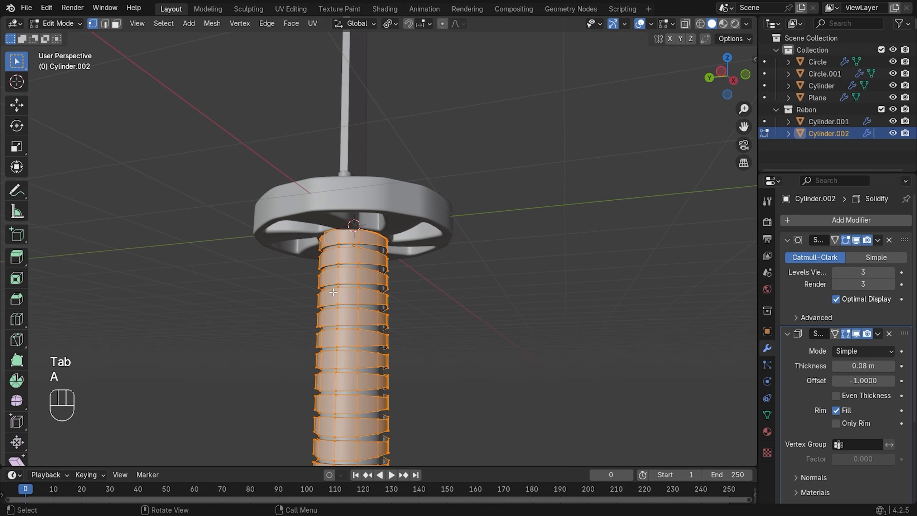
scroll(478, 317, up, 10)
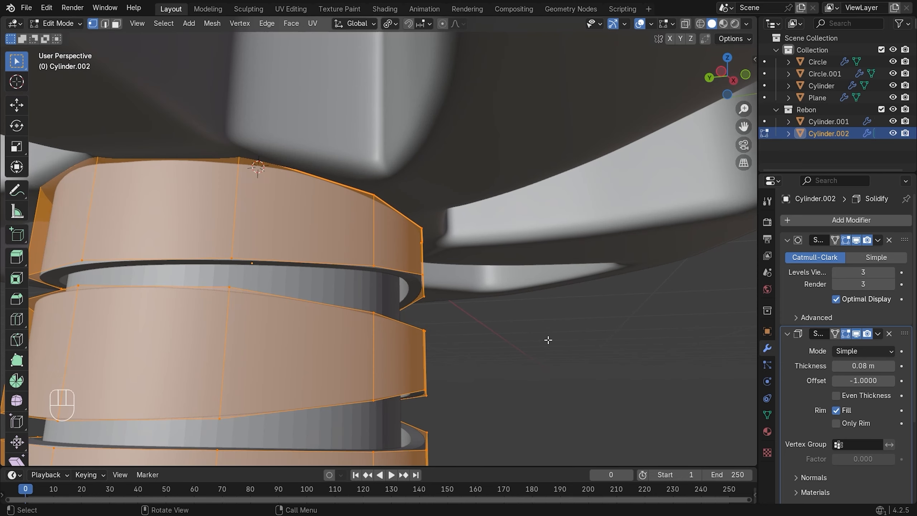
key(alt+s)
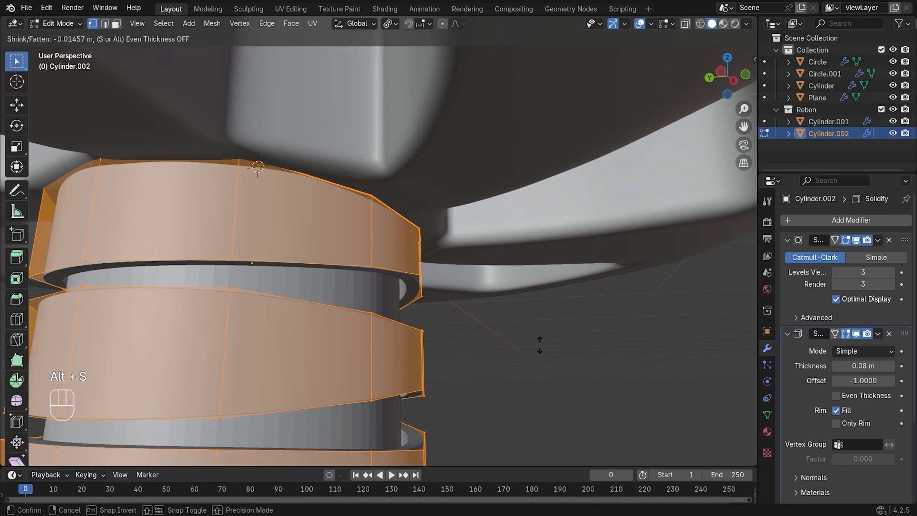
click(540, 370)
key(Tab)
click(531, 361)
Flatten the upper edge loop of the topmost ring by scaling it to 0 along Z
key(KP_1)
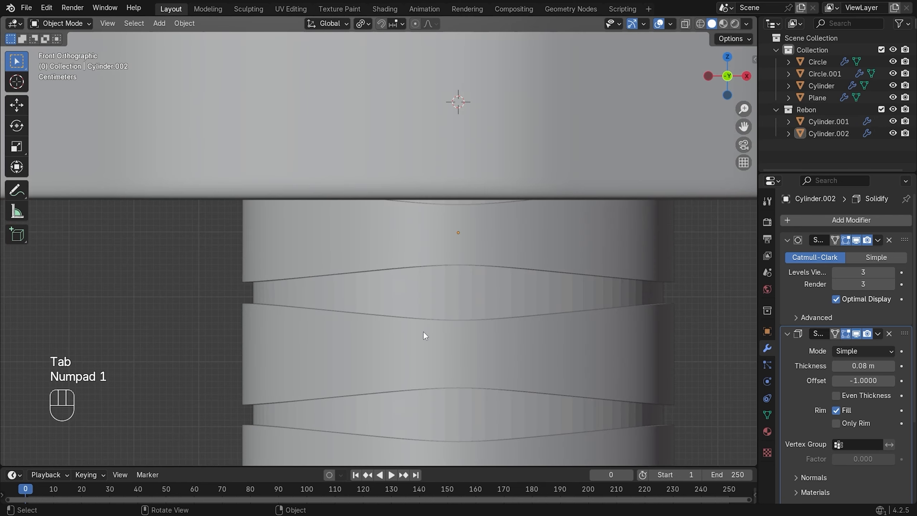
scroll(424, 332, down, 8)
shift+middle_drag(410, 297, 436, 316)
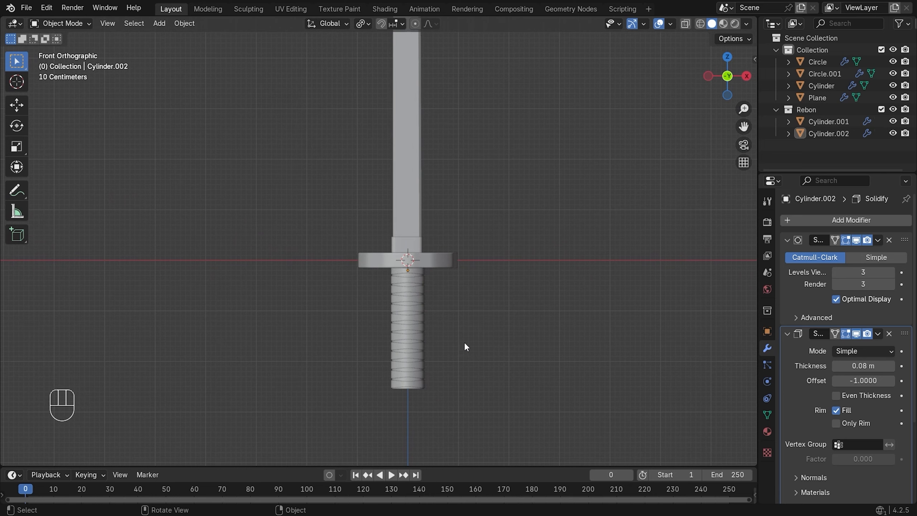
scroll(466, 343, up, 7)
shift+middle_drag(466, 348, 415, 344)
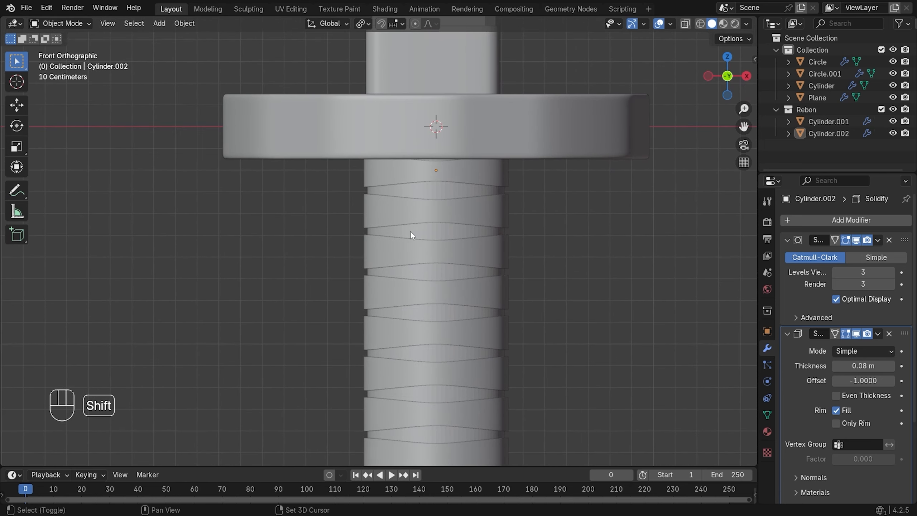
scroll(427, 137, up, 6)
key(Tab)
shift+middle_drag(511, 126, 494, 161)
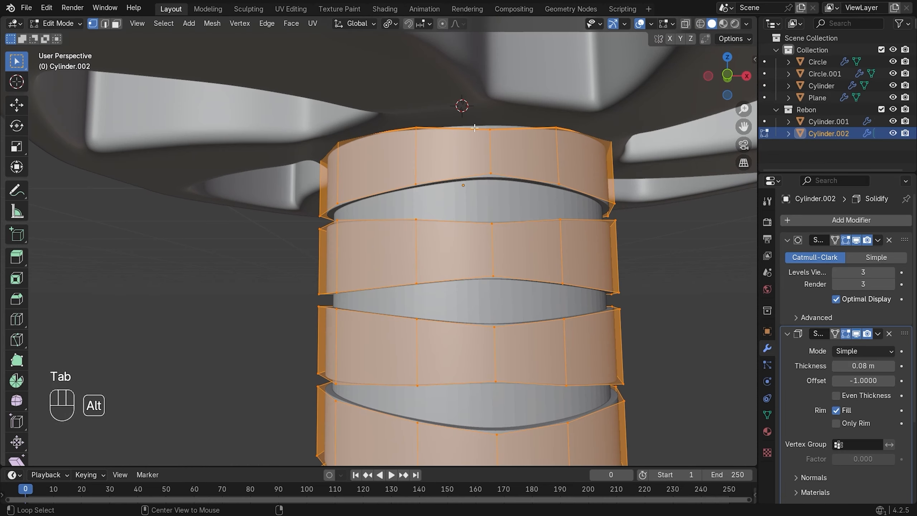
alt+click(475, 127)
key(s)
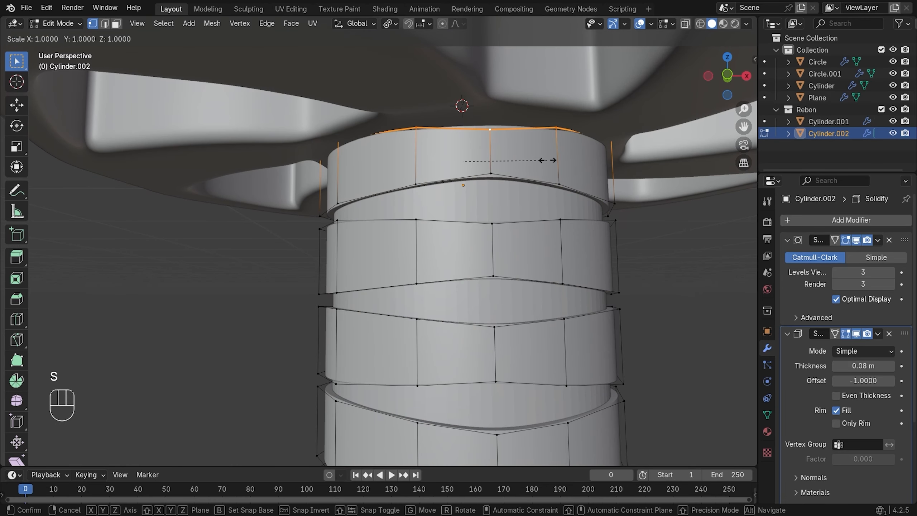
key(z)
key(KP_0)
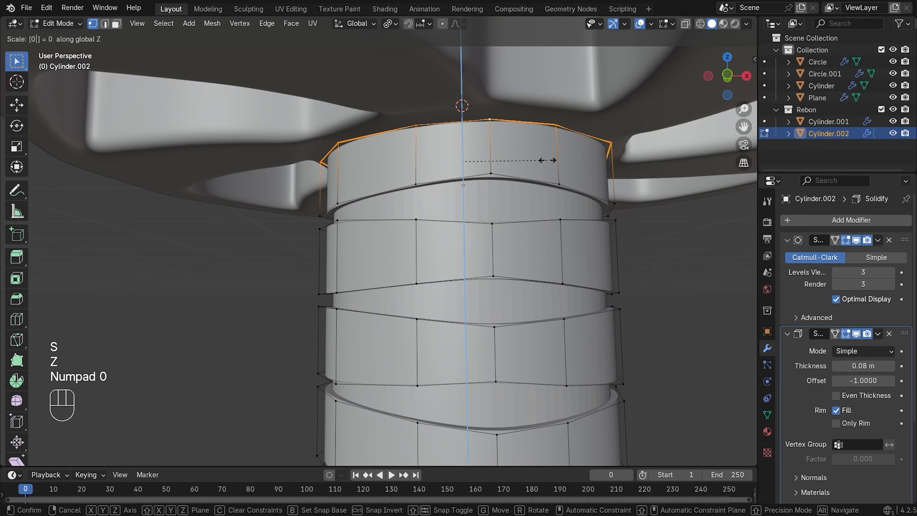
key(Return)
key(Tab)
Flatten the lower edge loop of the bottommost ring by scaling it to 0 along Z
middle_drag(623, 230, 516, 87)
key(KP_1)
shift+middle_drag(523, 157, 489, 233)
key(Tab)
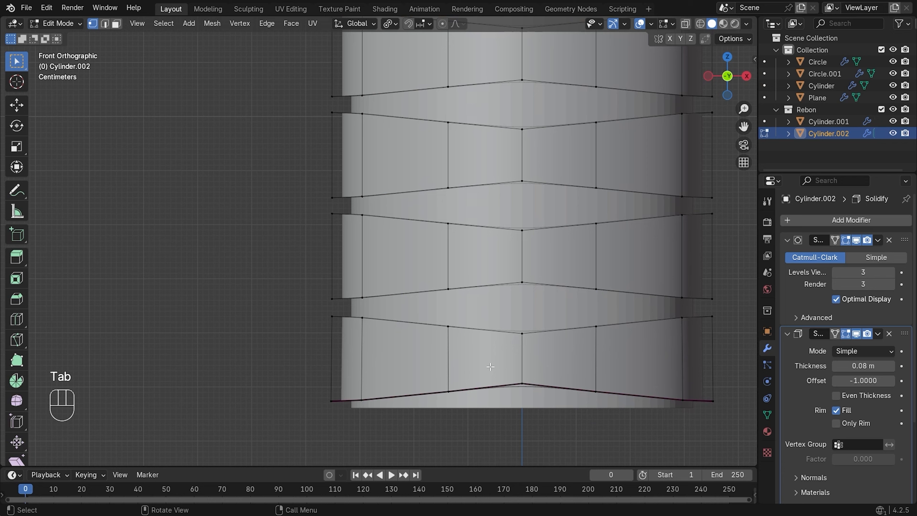
alt+click(494, 385)
key(s)
key(z)
key(KP_0)
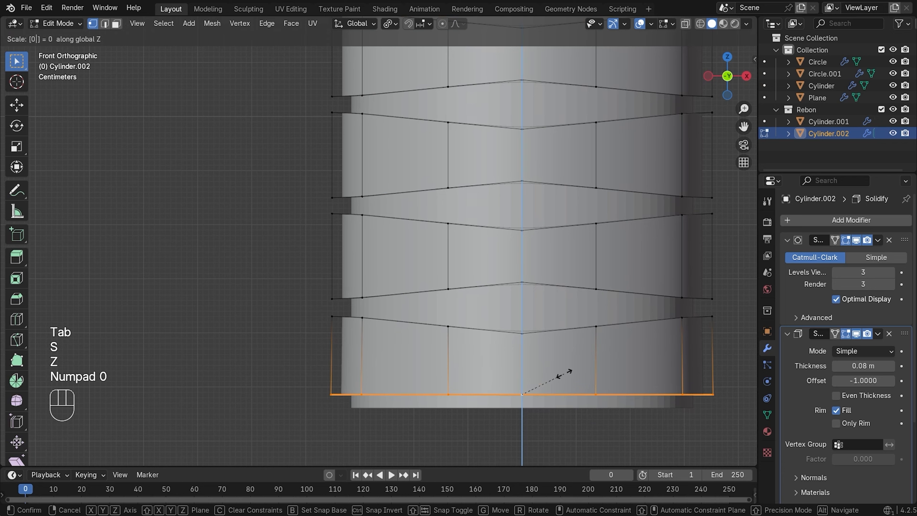
key(Return)
key(Tab)
Lower the inner core cylinder's bottom edge loop by about 0.025 m along Z
click(564, 374)
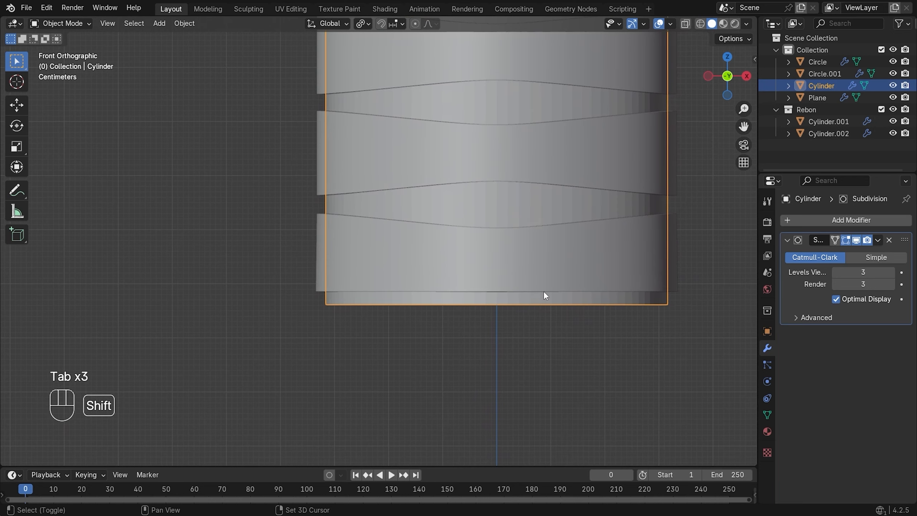
key(Tab)
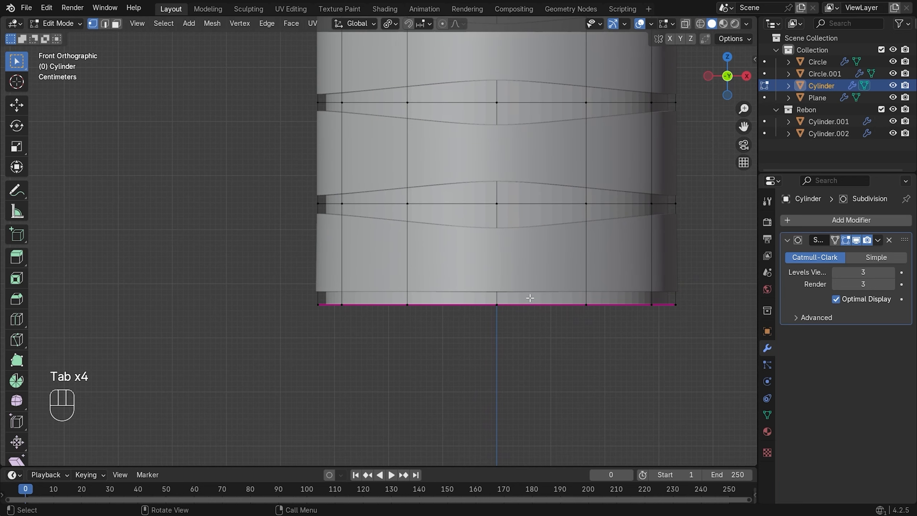
click(529, 303)
alt+click(529, 303)
key(g)
key(z)
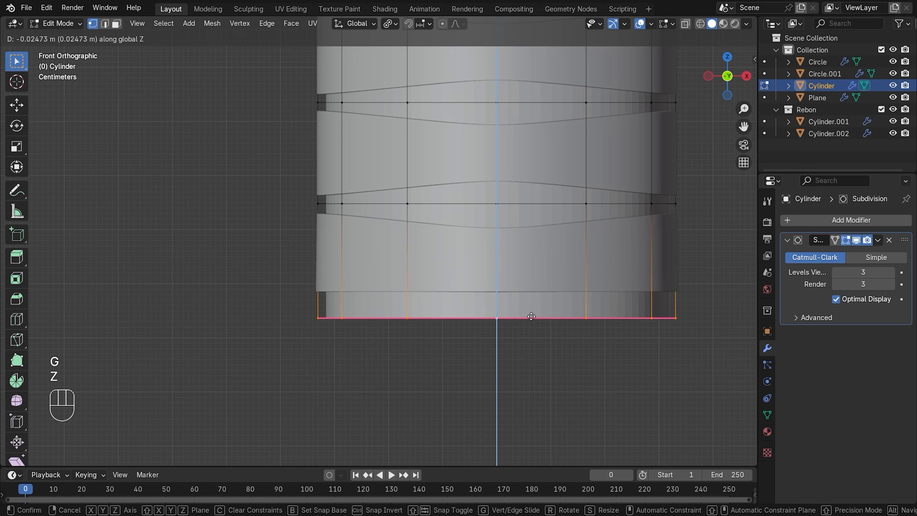
click(535, 316)
key(Tab)
scroll(548, 347, down, 5)
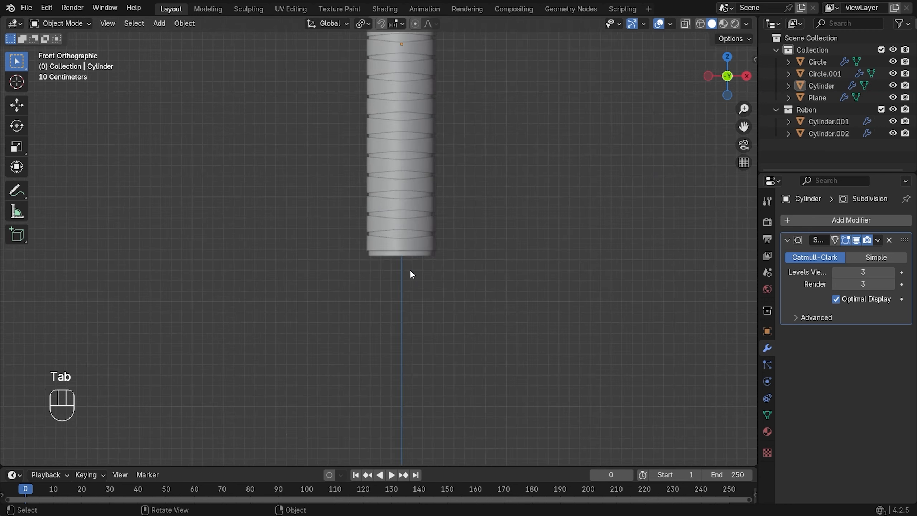
Apply Shade Auto Smooth to the inner core cylinder
scroll(409, 270, up, 5)
right_click(514, 197)
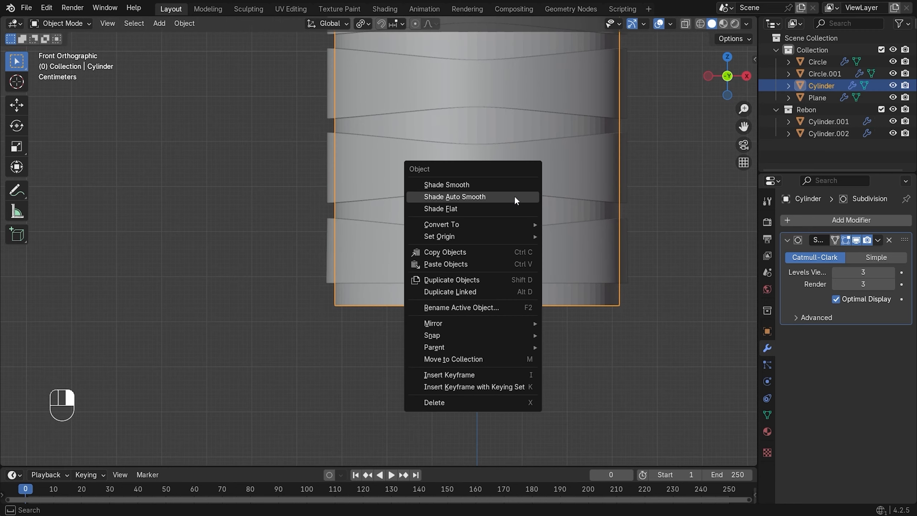
click(514, 196)
click(660, 181)
Add a UV sphere with 32 segments, 16 rings and a 1 m radius at the world origin
scroll(483, 177, down, 5)
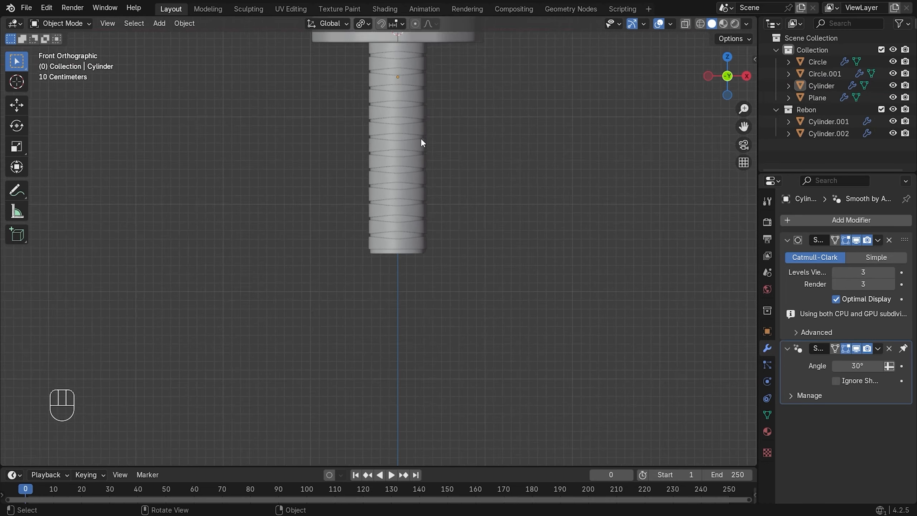
shift+middle_drag(408, 131, 466, 217)
scroll(470, 227, up, 2)
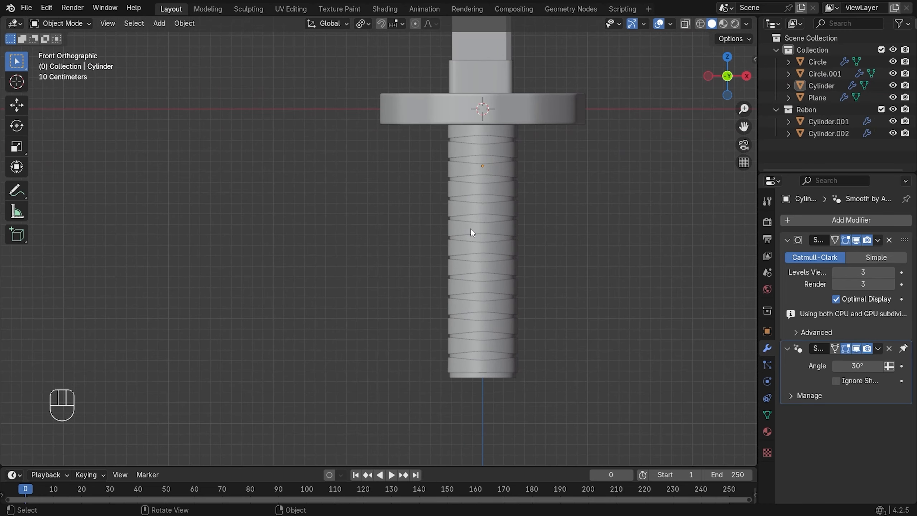
shift+middle_drag(529, 281, 509, 221)
scroll(517, 219, down, 6)
shift+middle_drag(359, 255, 484, 278)
scroll(484, 277, up, 4)
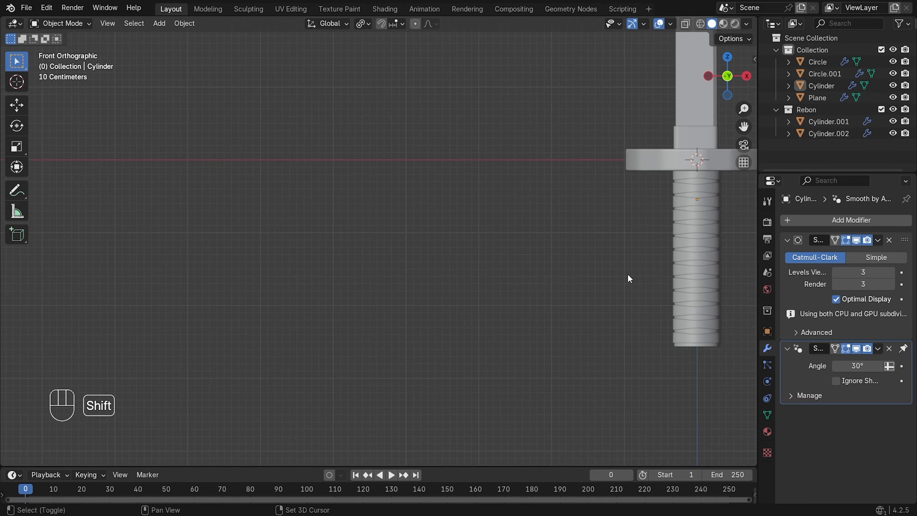
shift+middle_drag(627, 278, 482, 172)
key(shift+a)
mouse_move(483, 172)
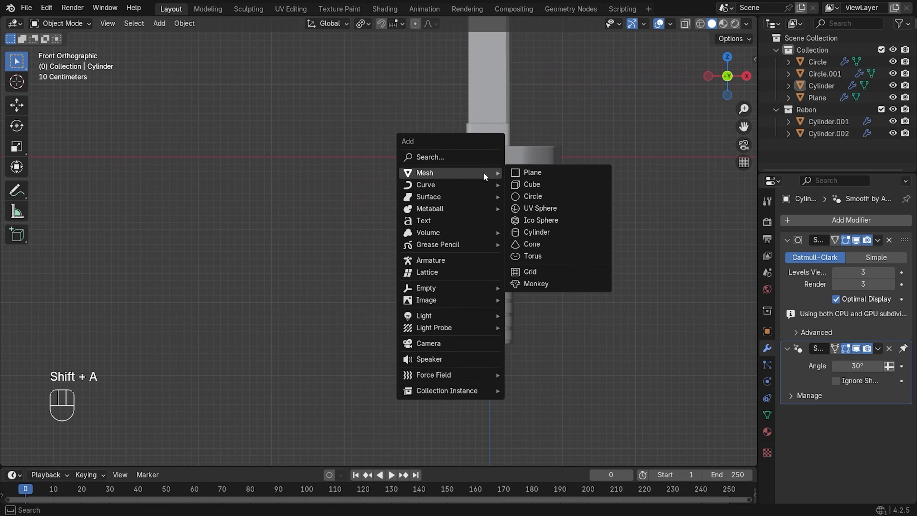
click(568, 208)
Move the sphere about 3.22 m down along Z below the handle and scale it to 0.486
key(g)
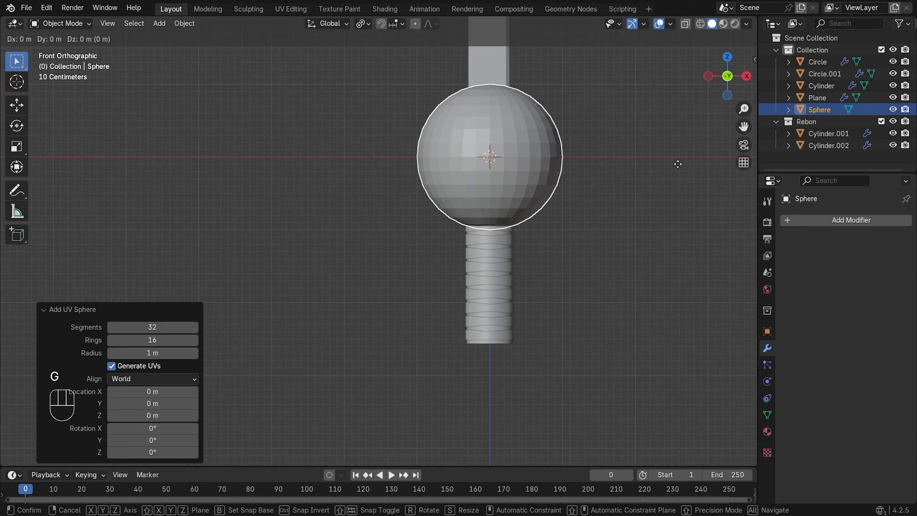
key(z)
click(670, 396)
key(s)
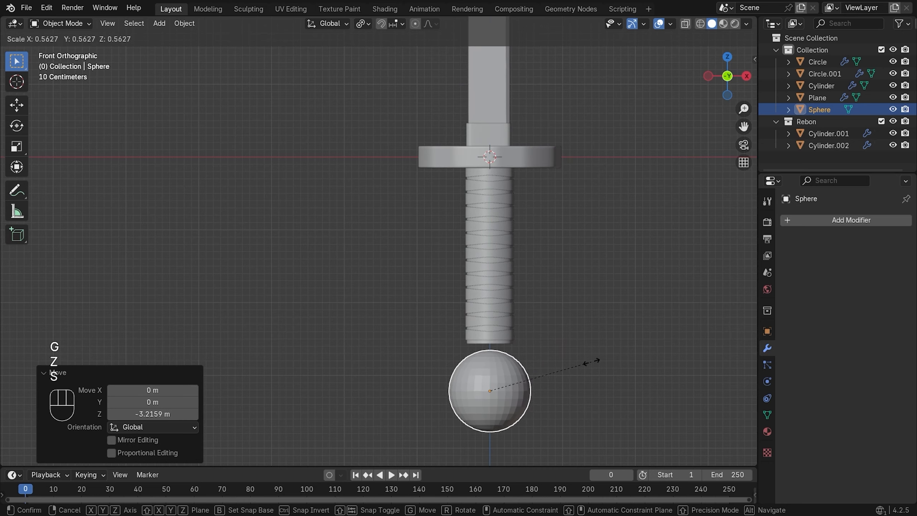
click(577, 364)
Show the sphere in wireframe and delete the vertices of its upper half
mouse_move(577, 365)
shift+middle_down()
mouse_move(584, 338)
mouse_move(548, 226)
shift+middle_up()
scroll(552, 234, up, 4)
shift+middle_drag(569, 271, 446, 258)
scroll(449, 252, up, 1)
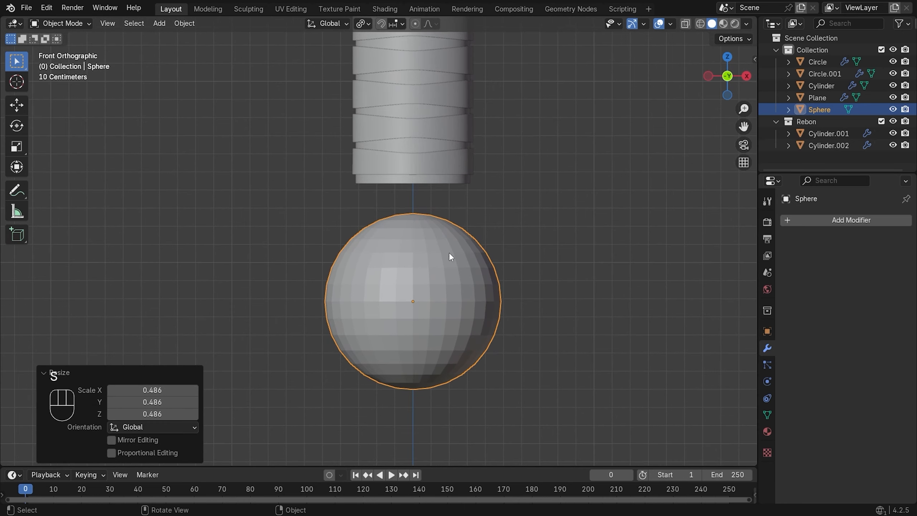
key(Tab)
key(z)
click(356, 247)
drag(604, 165, 267, 297)
key(x)
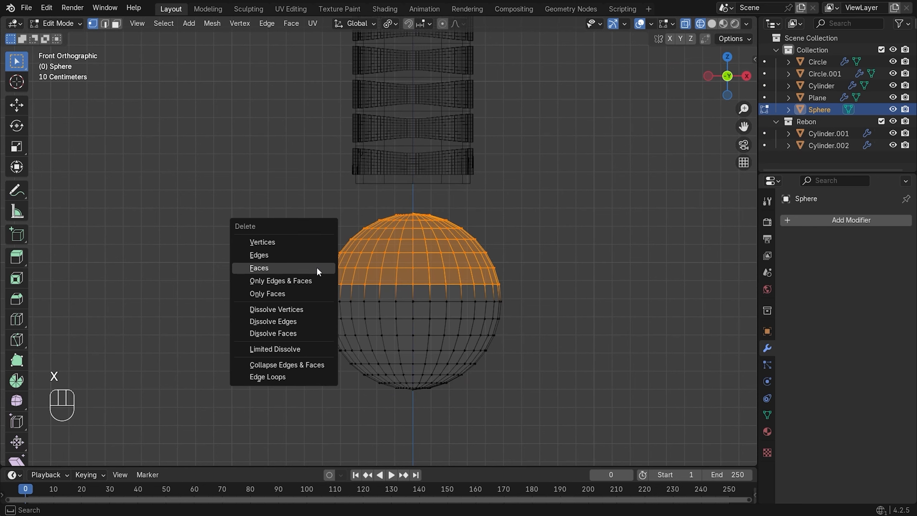
click(330, 243)
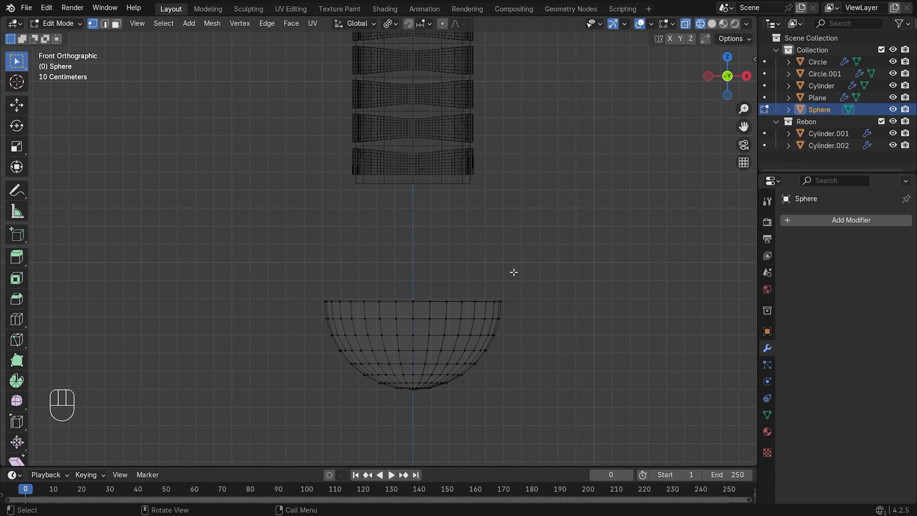
Extrude the half-sphere's open rim about 0.14 m up along Z and add one centred loop cut to the new band
alt+click(427, 300)
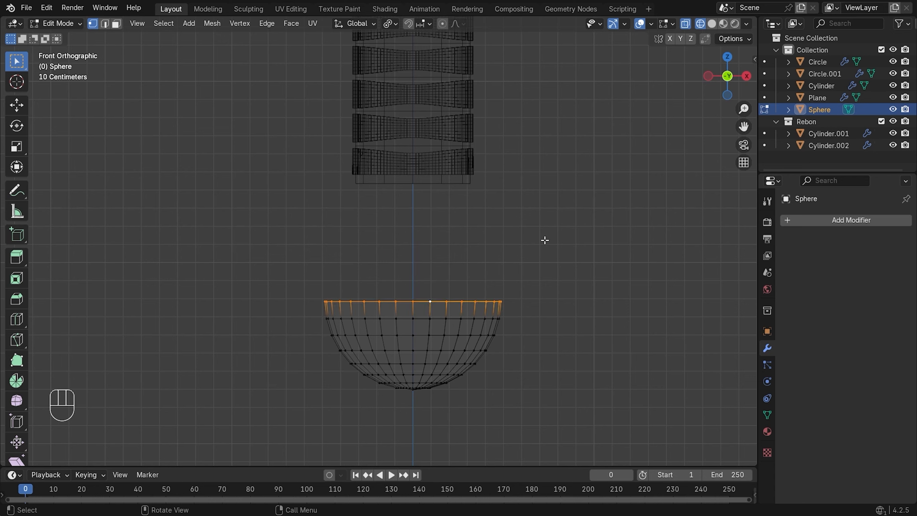
key(e)
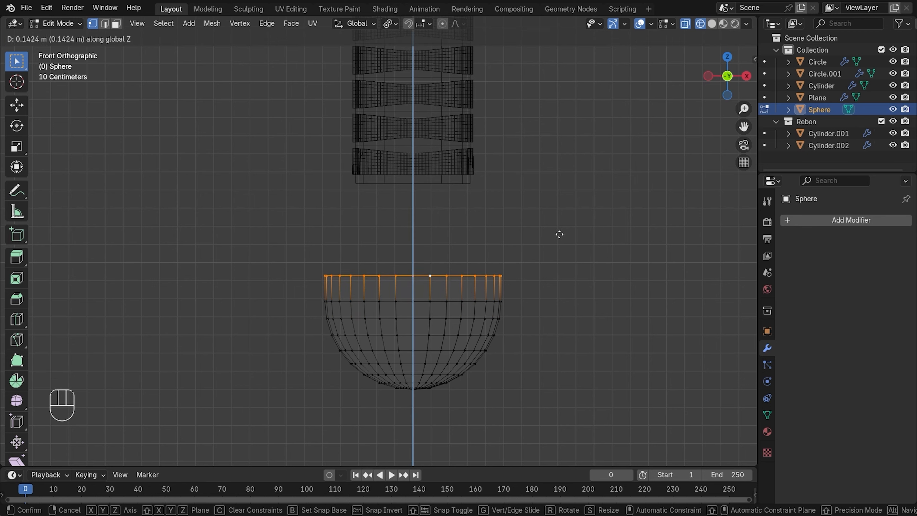
click(559, 234)
key(ctrl+r)
click(419, 287)
right_click(571, 209)
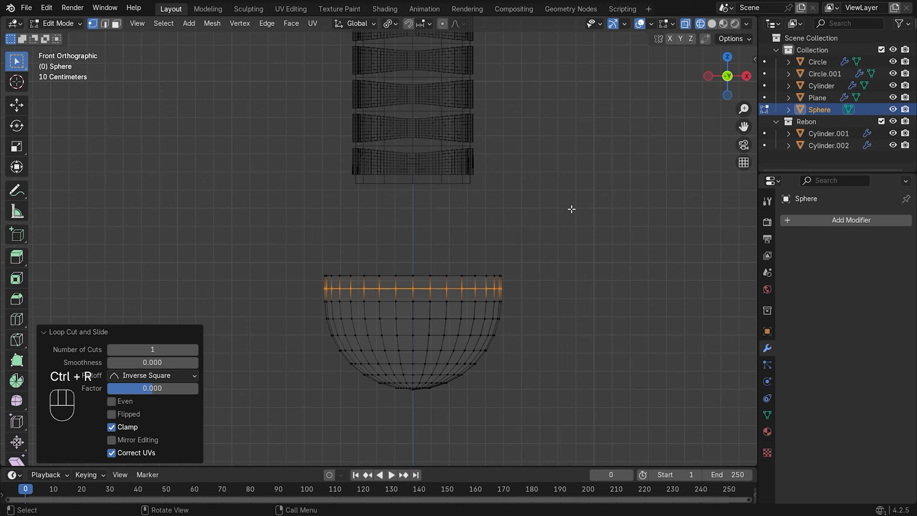
key(Tab)
Move the half-sphere up about 0.51 m along Z towards the handle and scale it uniformly to 0.657
scroll(504, 238, up, 2)
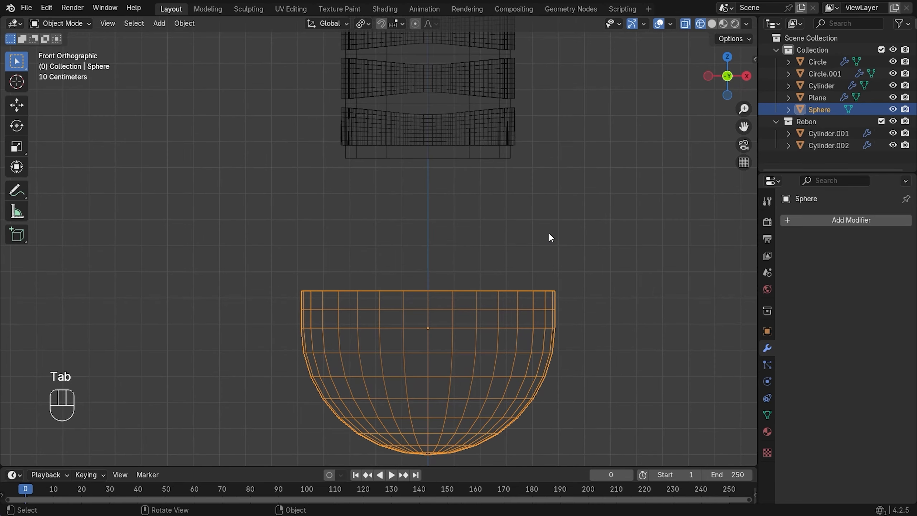
key(g)
key(z)
click(574, 102)
key(s)
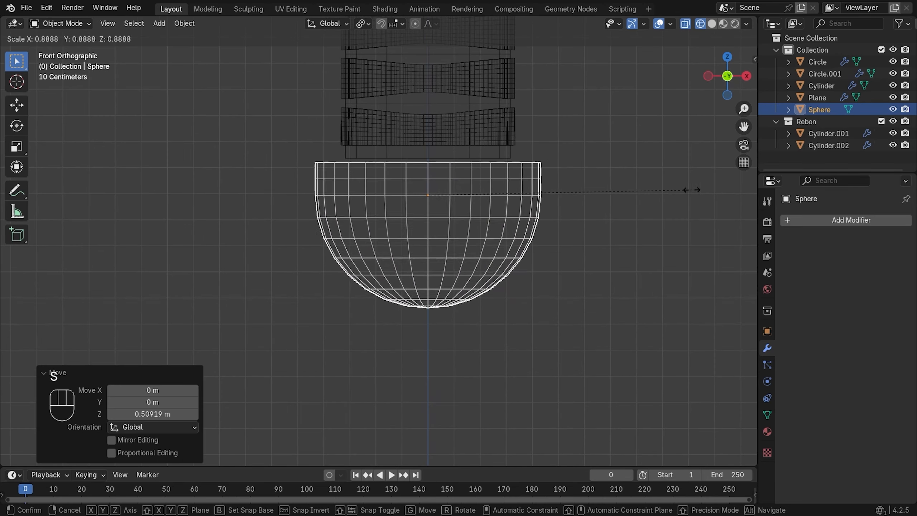
click(622, 188)
Raise the half-sphere slightly along Z to overlap the core's lower end and scale it uniformly by 1.021
key(g)
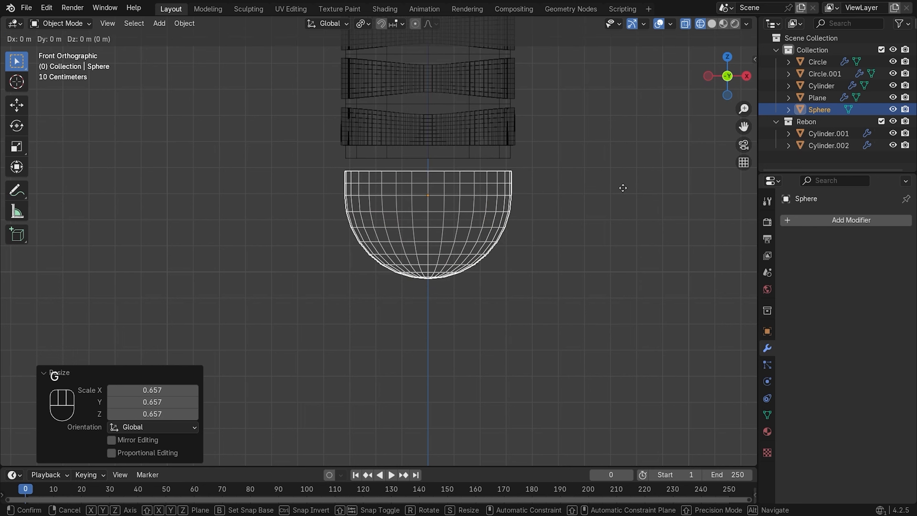
key(z)
click(632, 173)
key(s)
click(637, 173)
From the right view, scale the half-sphere to 0.908 along Y to match the handle's depth
key(KP_3)
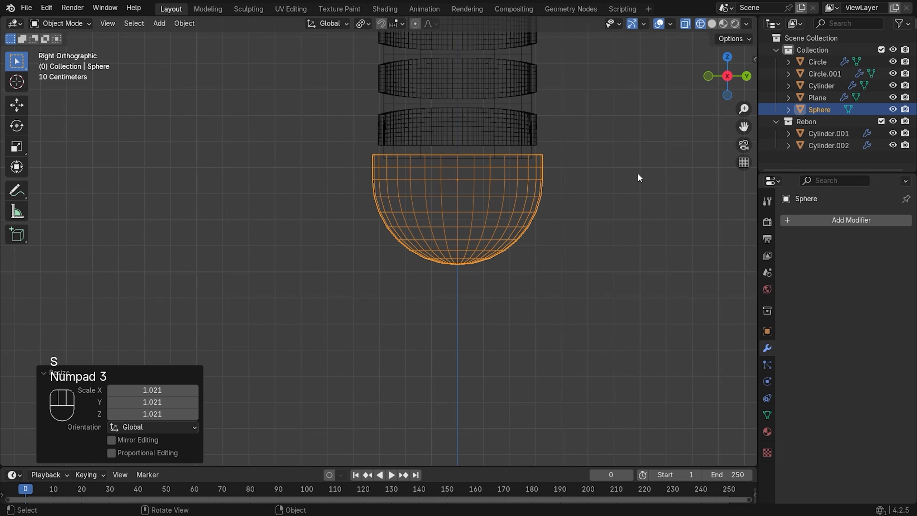
key(s)
key(x)
key(s)
key(y)
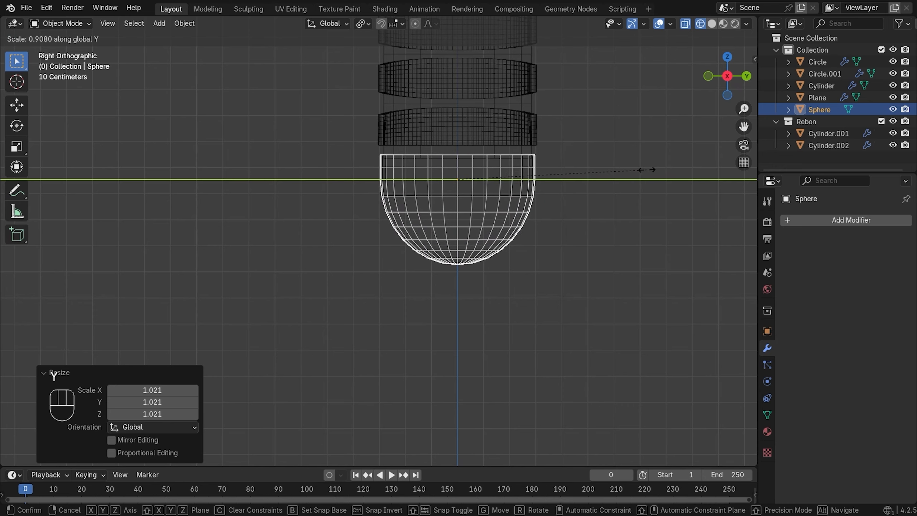
click(646, 169)
Return to the front view with solid shading, deselect the half-sphere and check how it caps the handle
key(KP_1)
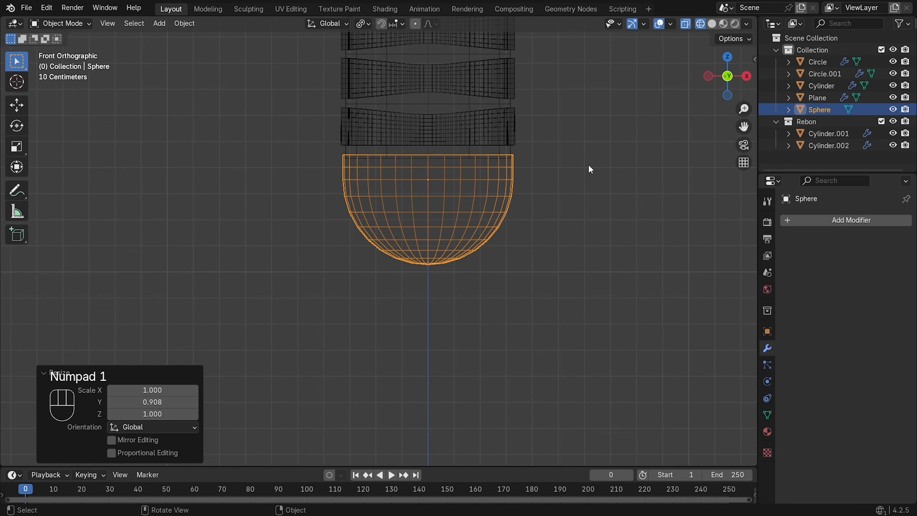
key(Tab)
key(z)
click(646, 166)
key(Tab)
click(563, 173)
scroll(499, 188, down, 11)
scroll(379, 238, up, 6)
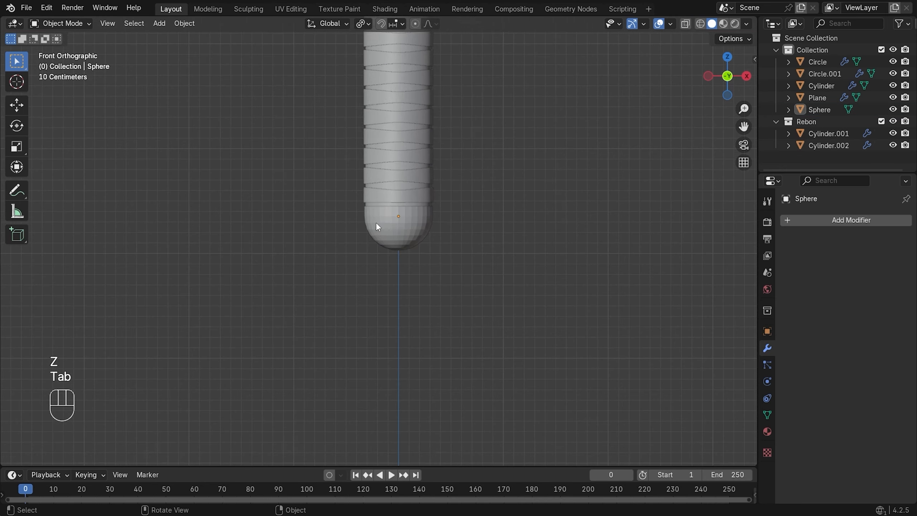
Shade the half-sphere pommel with Auto Smooth at a 30° angle
scroll(377, 223, down, 8)
shift+middle_drag(409, 178, 440, 273)
scroll(429, 276, up, 10)
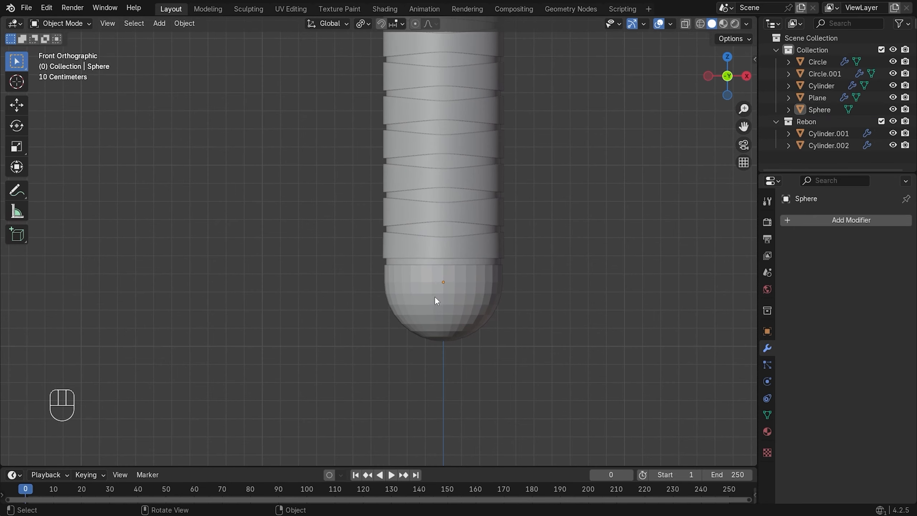
scroll(436, 300, up, 2)
click(518, 294)
right_click(519, 294)
click(518, 294)
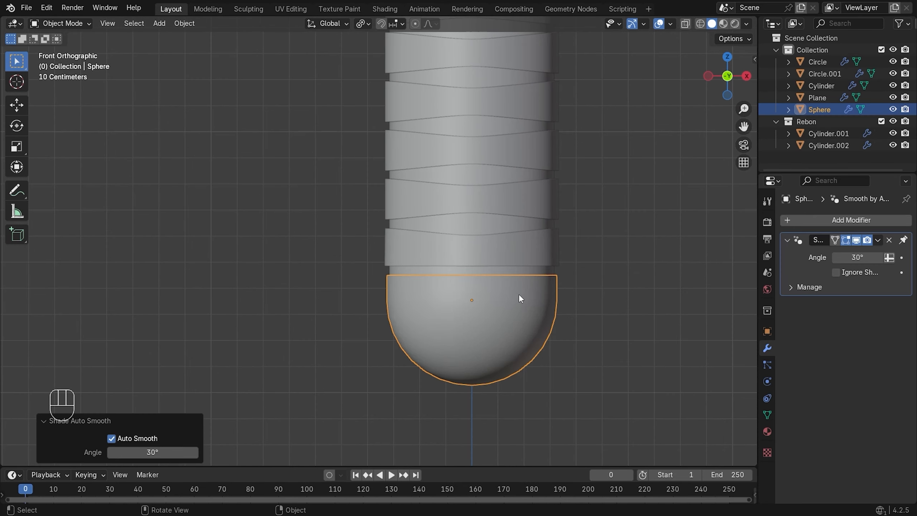
click(630, 229)
key(Tab)
key(Tab)
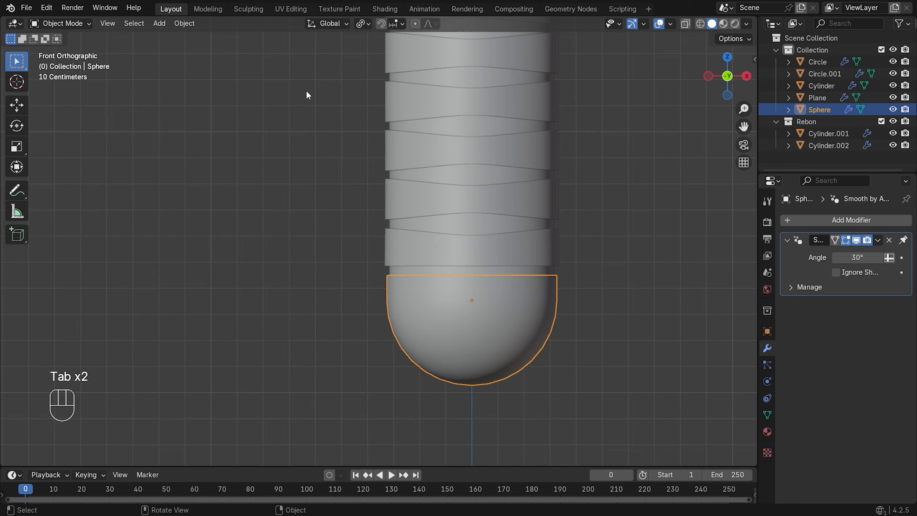
Search the add-ons in the preferences for LoopTools and check whether it is enabled
click(46, 8)
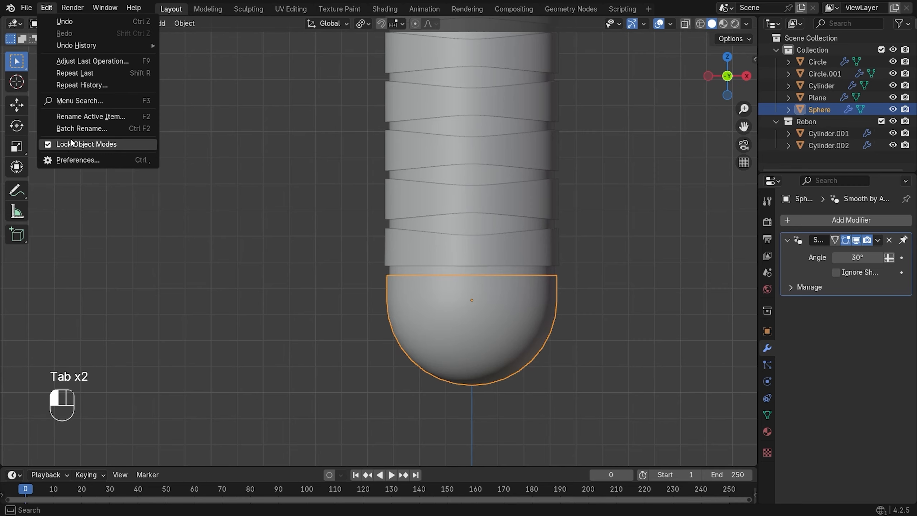
click(76, 159)
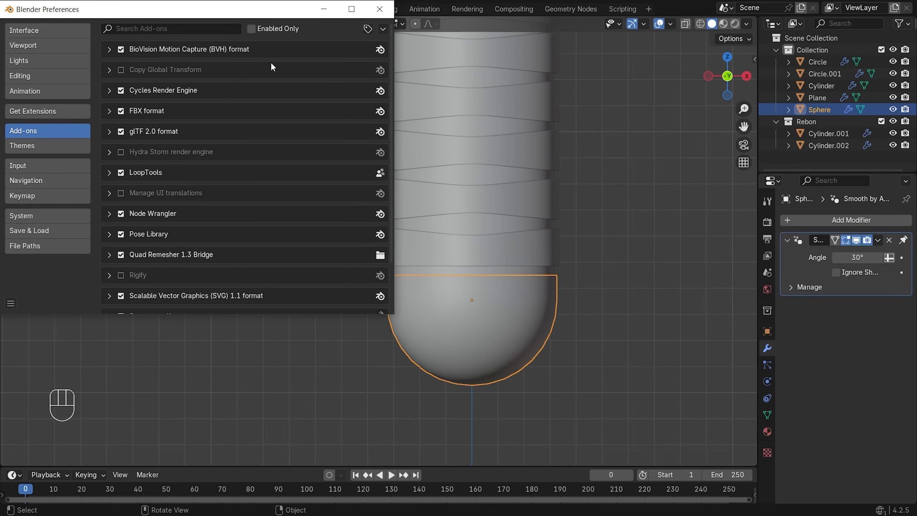
click(216, 31)
text(loo)
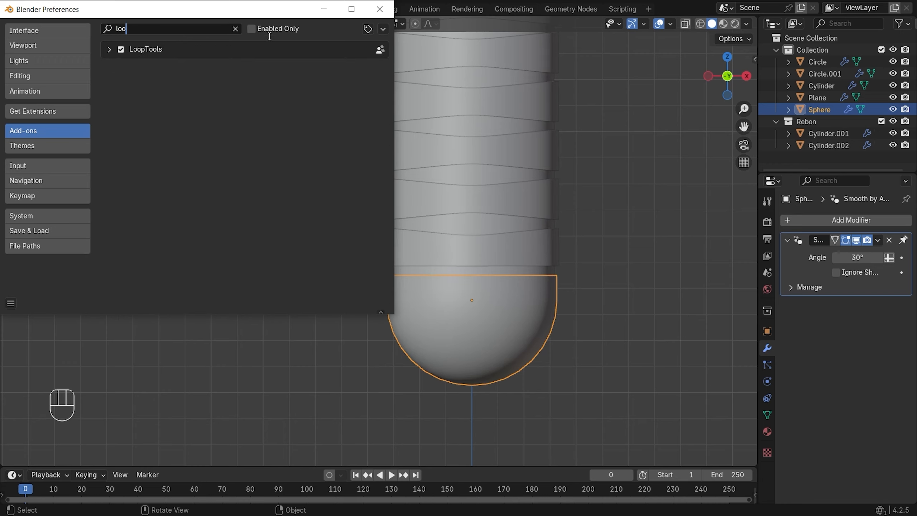
key(Escape)
click(379, 8)
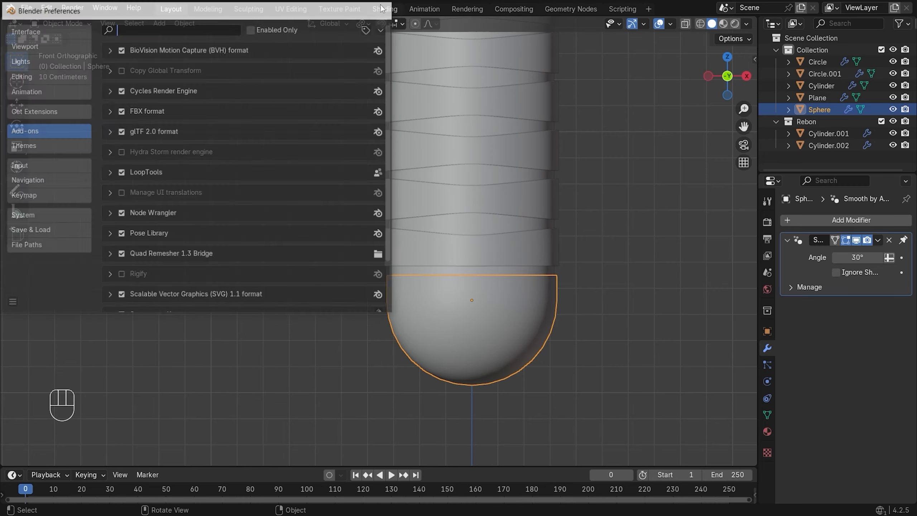
Enter Edit Mode on the half-sphere pommel and expand the LoopTools commands
click(545, 320)
shift+middle_drag(597, 306, 518, 304)
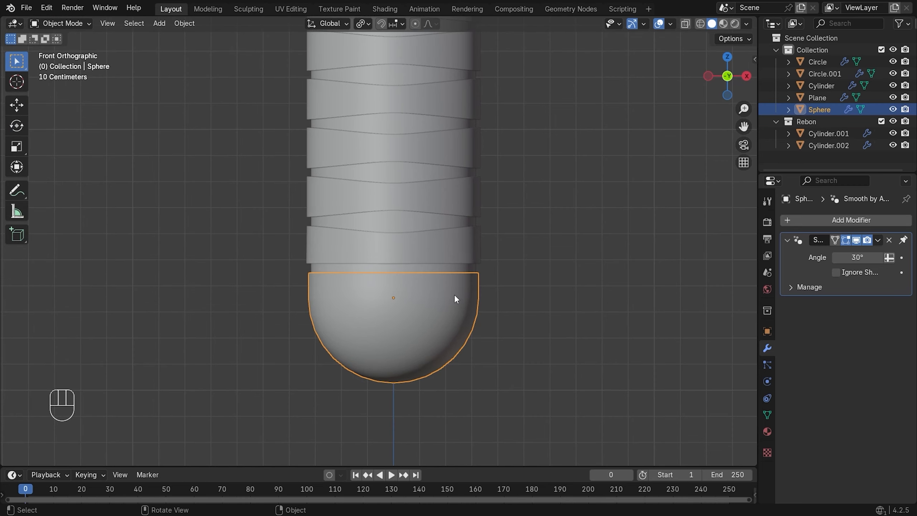
key(Tab)
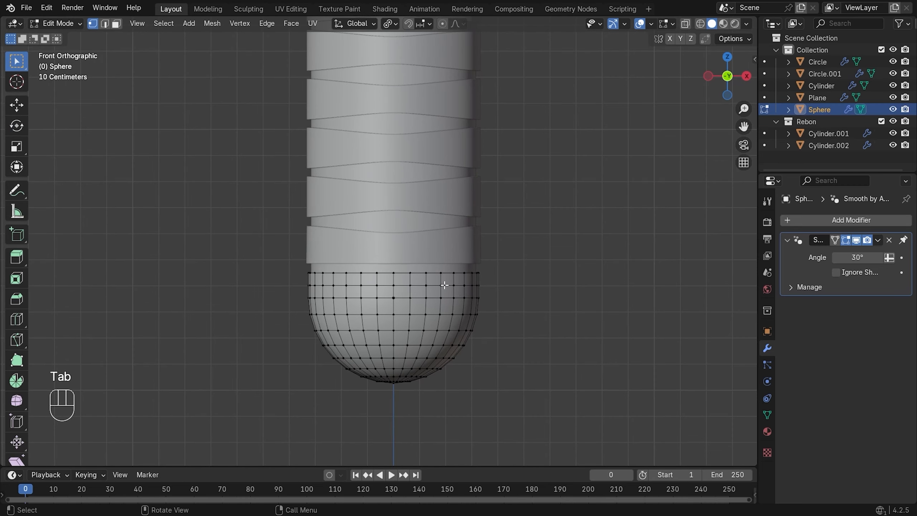
key(n)
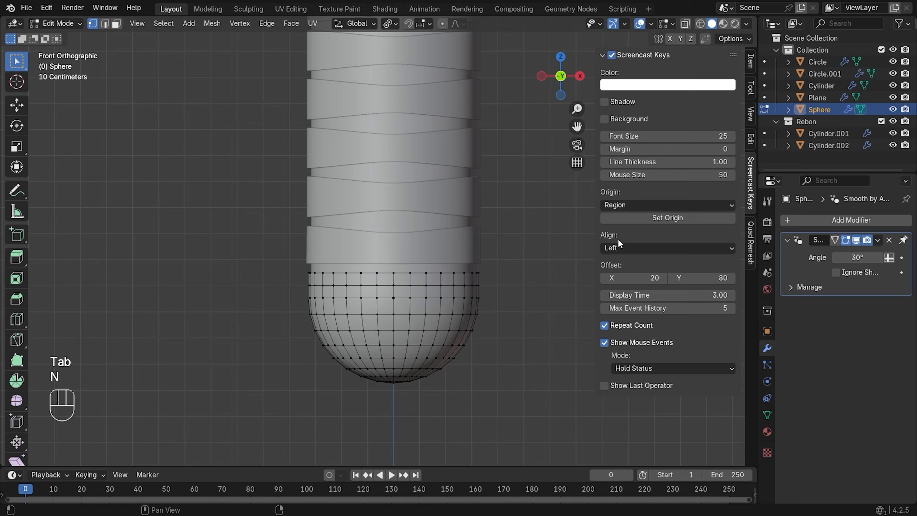
click(751, 93)
click(752, 140)
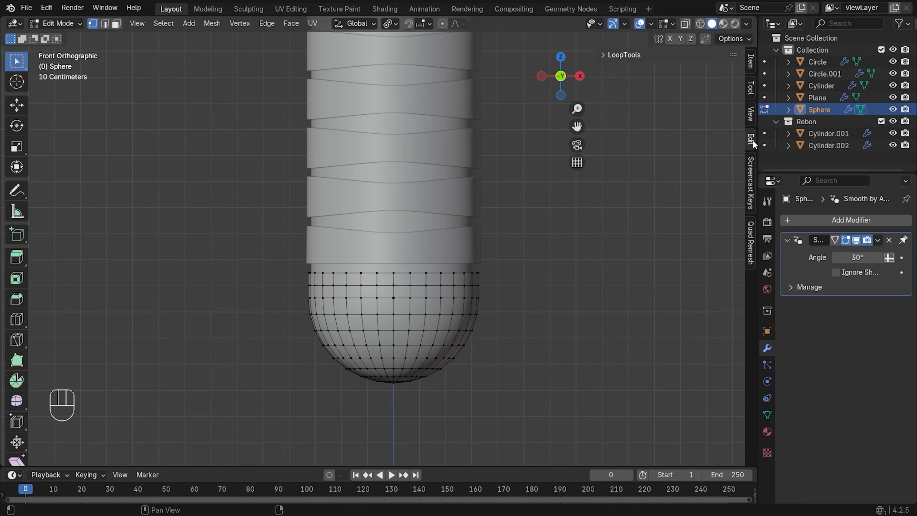
click(606, 54)
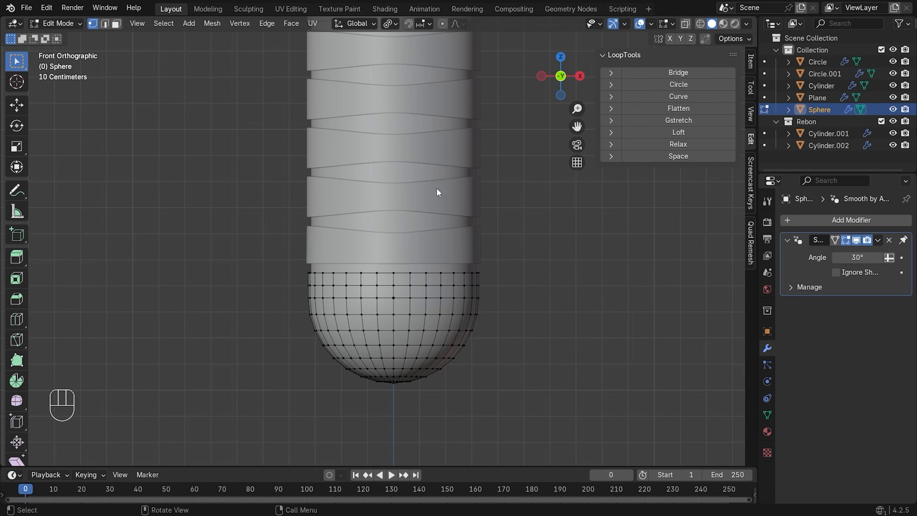
Isolate the half-sphere in wireframe and select a central block of faces, four wide and three high, through both front and back
key(z)
click(412, 187)
key(slash)
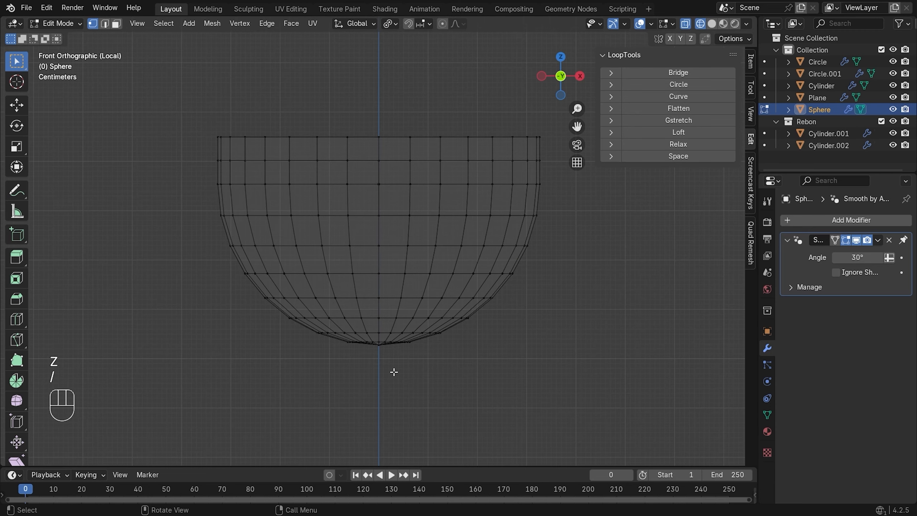
key(w)
click(379, 253)
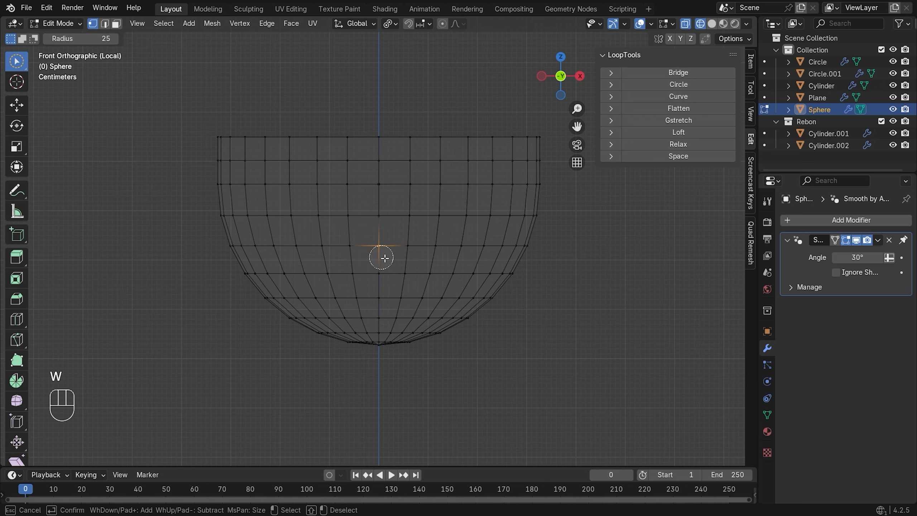
key(3)
mouse_move(387, 244)
mouse_down()
mouse_move(389, 256)
mouse_move(370, 231)
mouse_move(382, 205)
mouse_move(344, 219)
mouse_move(346, 254)
mouse_move(346, 203)
mouse_up()
mouse_move(405, 201)
mouse_down()
mouse_move(423, 232)
mouse_move(415, 258)
mouse_move(423, 204)
mouse_up()
key(1)
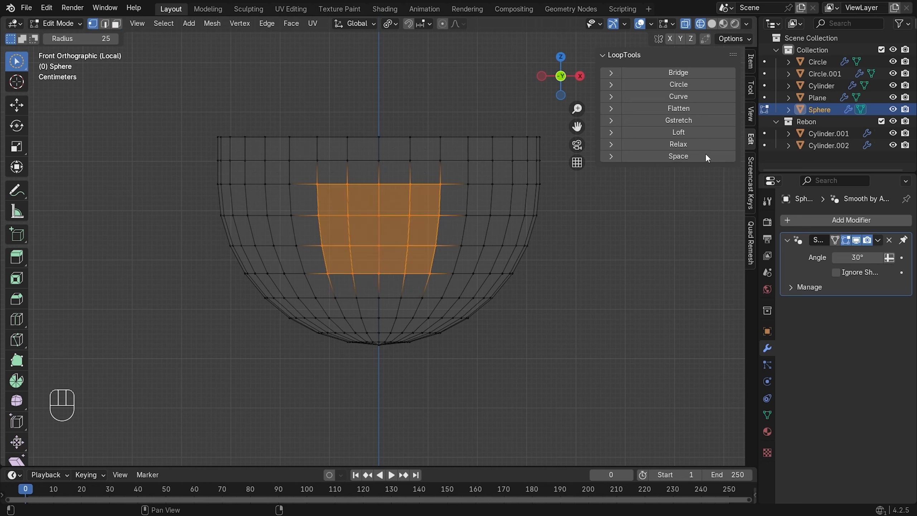
Round the selected face blocks with LoopTools Circle, scale them uniformly by 1.087 and return to solid shading
click(689, 83)
key(w)
key(w)
key(w)
key(s)
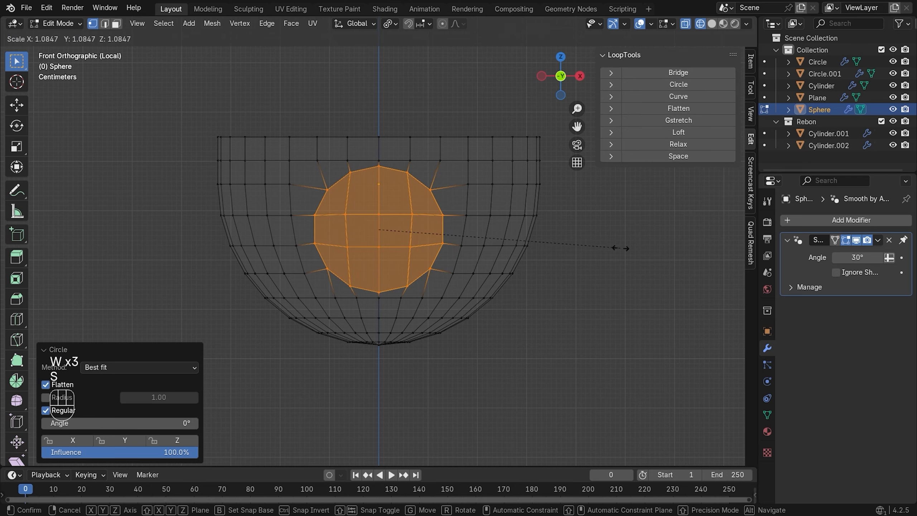
click(621, 248)
key(z)
click(643, 246)
key(KP_1)
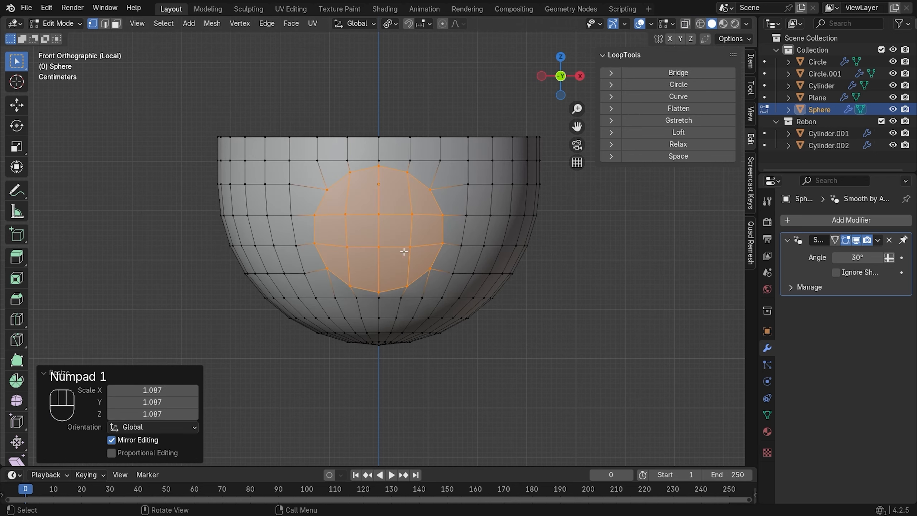
Delete the faces of the circular patches to open round holes in the pommel's front and back
middle_drag(428, 217, 529, 307)
key(KP_0)
key(KP_1)
key(3)
key(x)
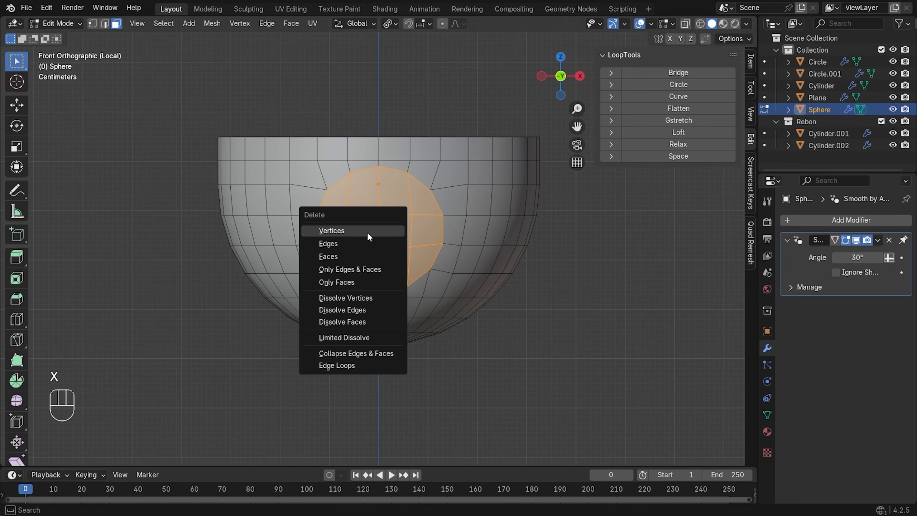
click(351, 257)
middle_drag(352, 257, 424, 248)
key(KP_1)
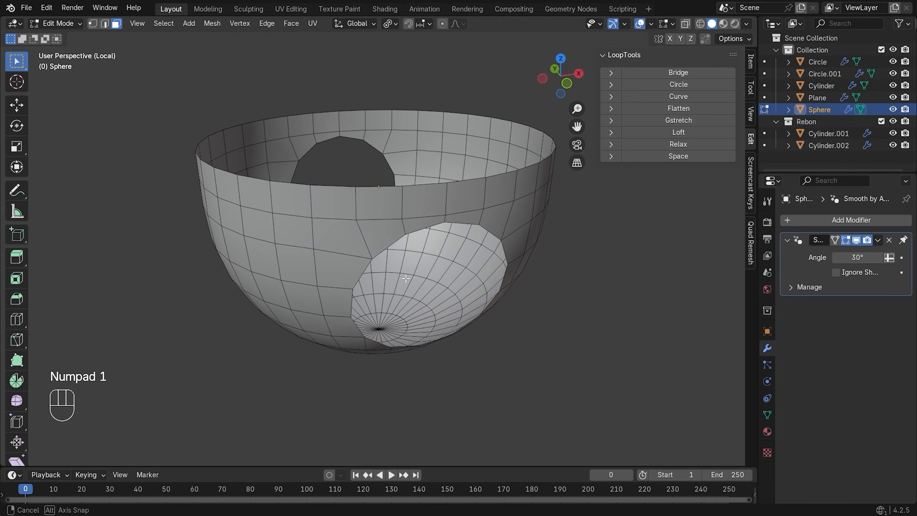
middle_drag(406, 278, 501, 294)
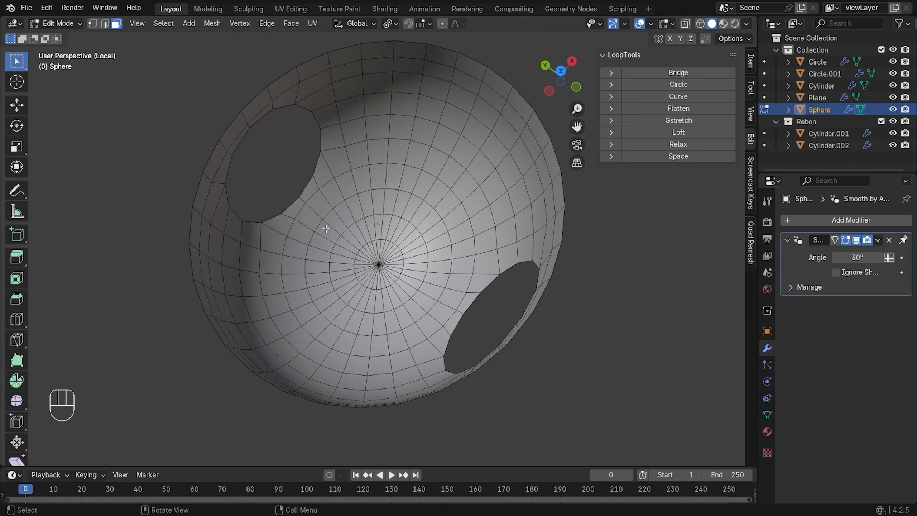
key(2)
alt+click(289, 205)
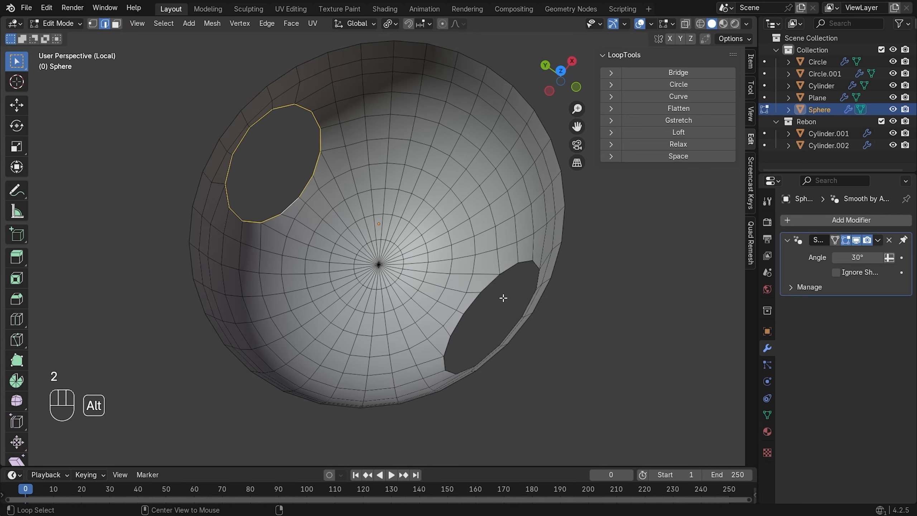
alt+shift+click(483, 287)
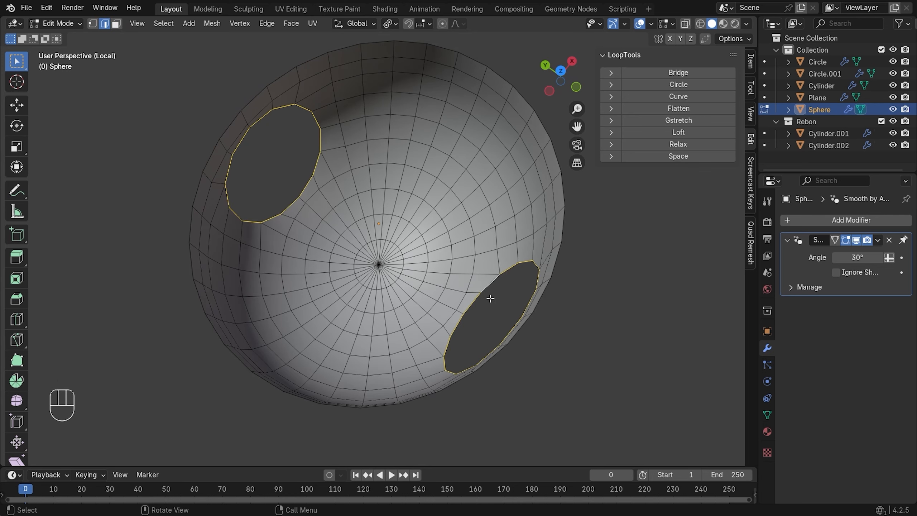
middle_drag(490, 298, 363, 210)
middle_drag(443, 263, 326, 222)
click(329, 198)
key(KP_1)
key(KP_1)
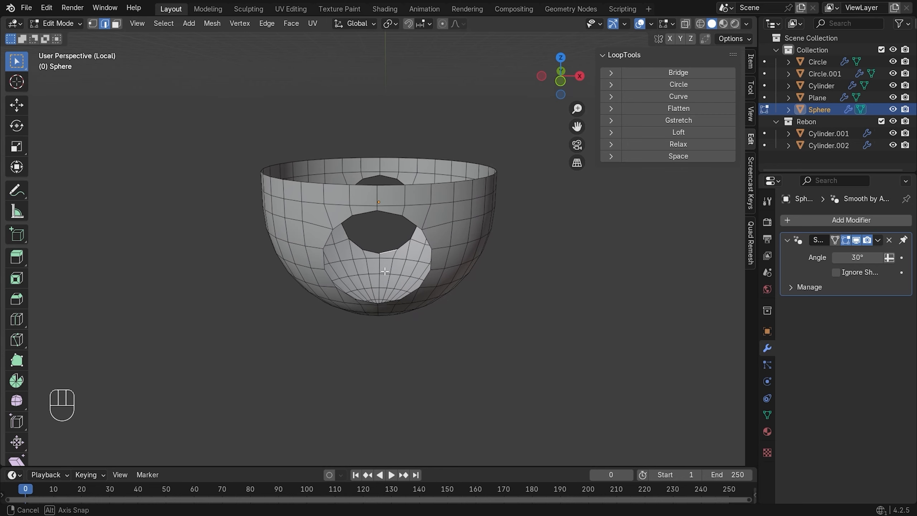
Fill a face between matching bottom edges of the front and back holes to start the tunnel wall
scroll(388, 265, up, 4)
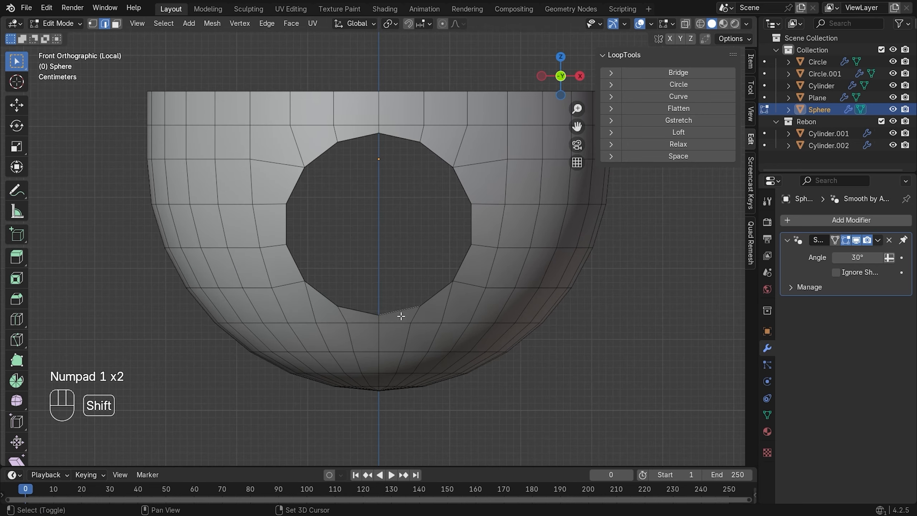
middle_drag(402, 314, 444, 351)
key(f)
key(KP_1)
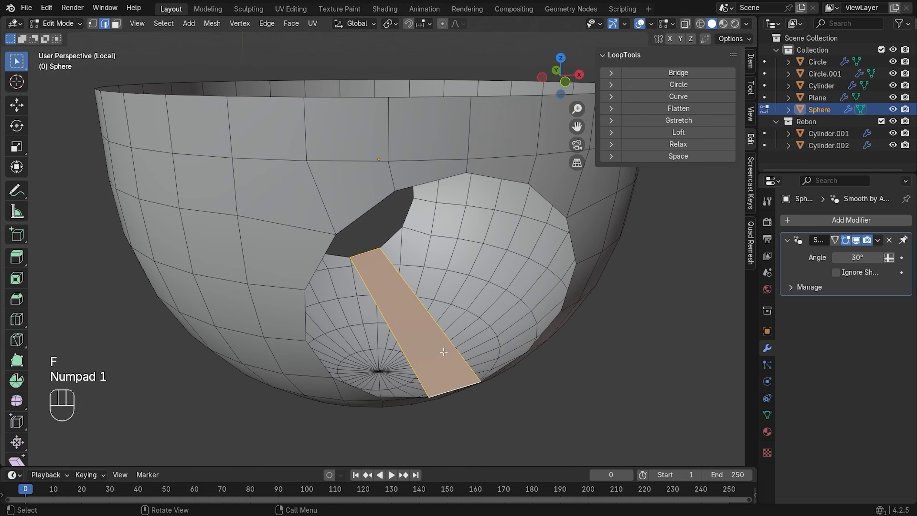
Fill the remaining faces around both holes to complete the tunnel through the pommel
click(439, 330)
key(f)
key(f)
key(f)
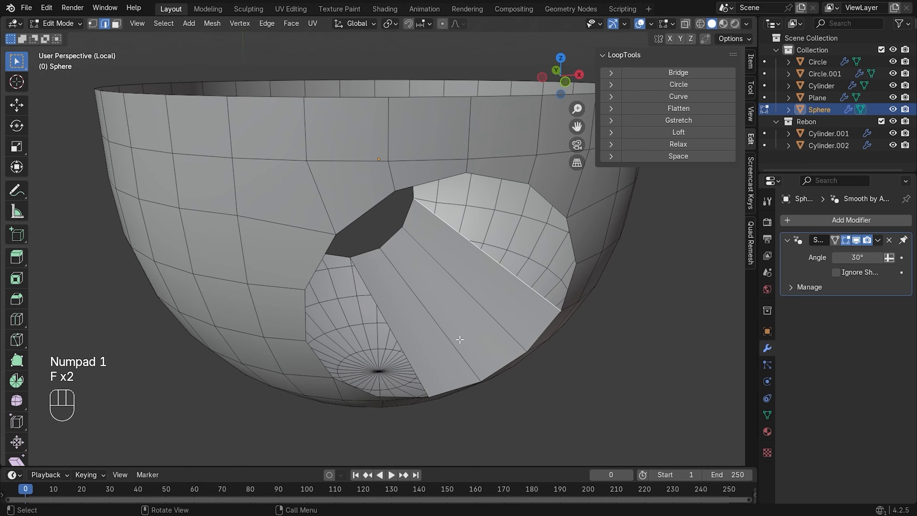
key(f)
key(f)
middle_drag(522, 328, 493, 272)
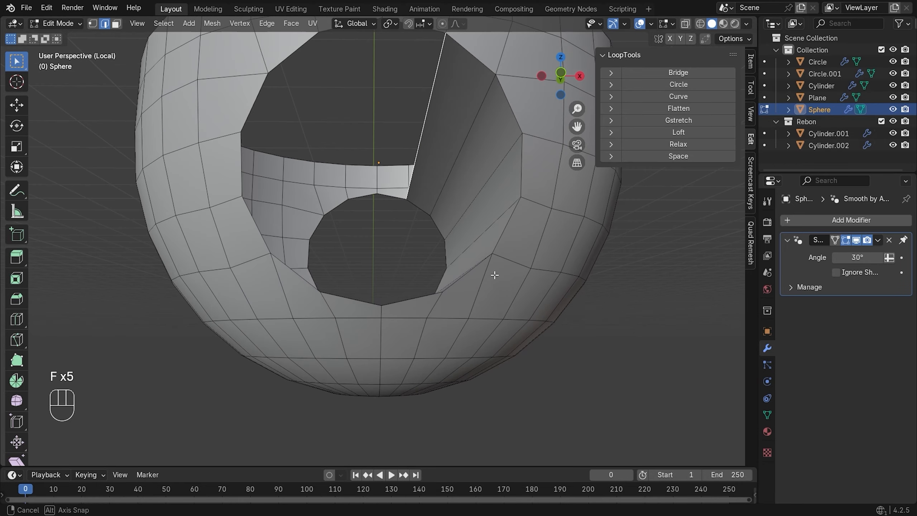
key(f)
key(f)
key(f)
key(f)
middle_drag(393, 244, 375, 268)
key(f)
key(f)
key(f)
key(f)
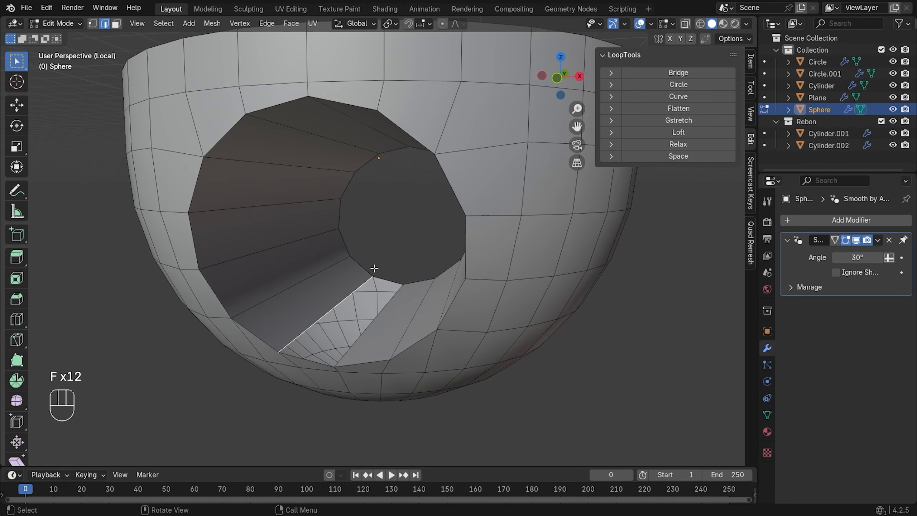
Select the half-sphere's open upper rim, fill it with a single face and return to Object Mode in front view
key(KP_1)
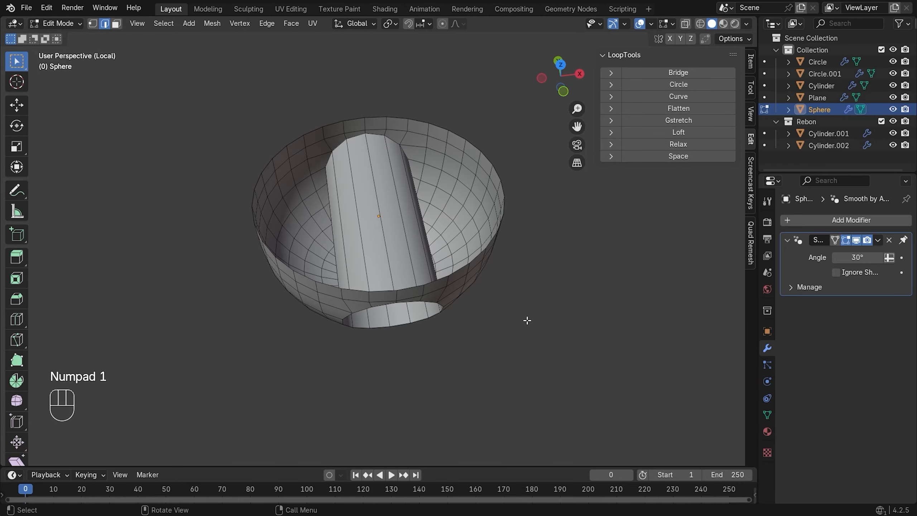
alt+click(476, 271)
key(f)
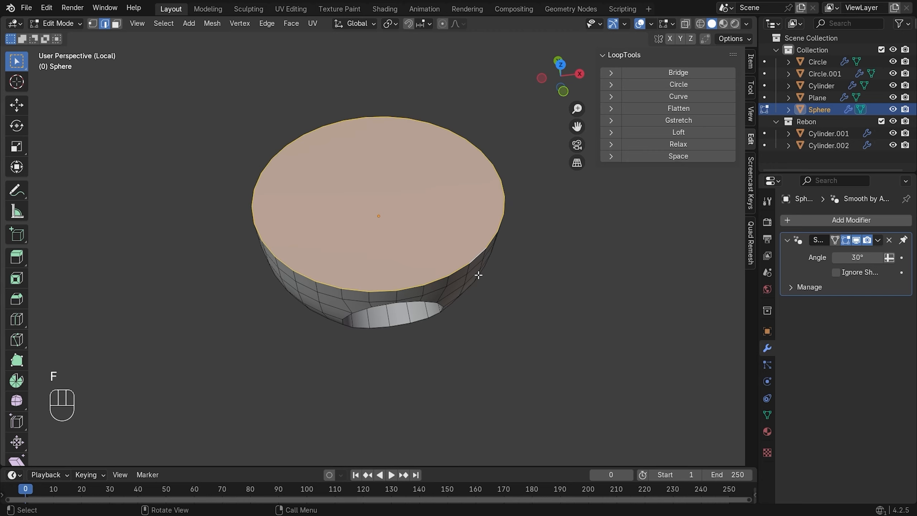
middle_drag(430, 332, 381, 250)
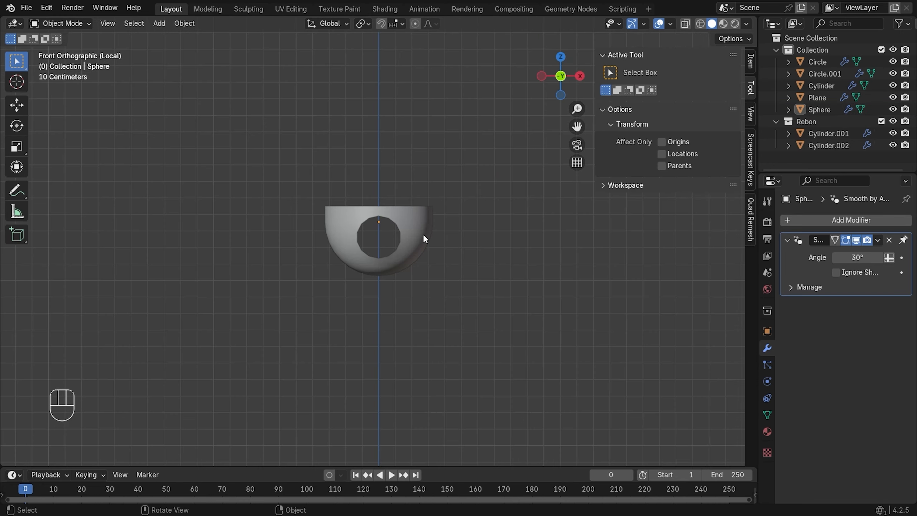
Leave local view and examine the pierced pommel together with the handle, guard and blade
key(KP_Divide)
scroll(526, 237, down, 4)
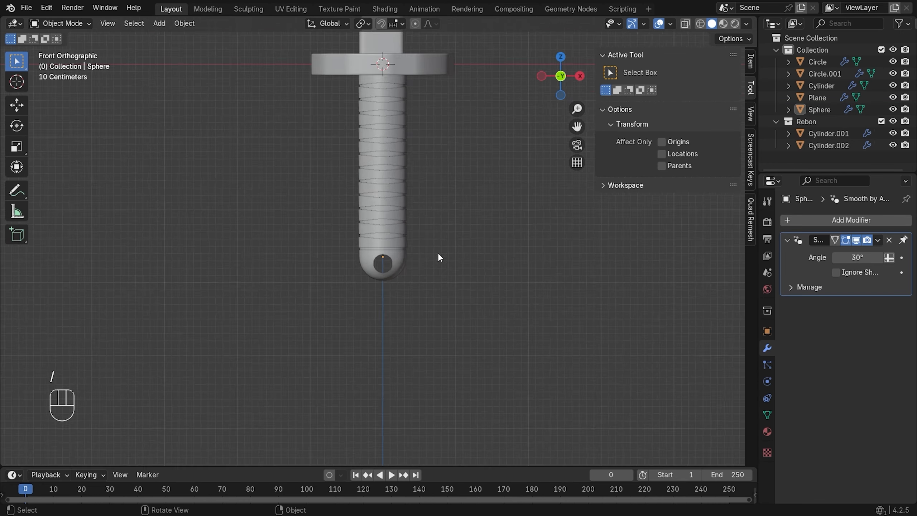
scroll(407, 249, down, 6)
scroll(383, 246, up, 10)
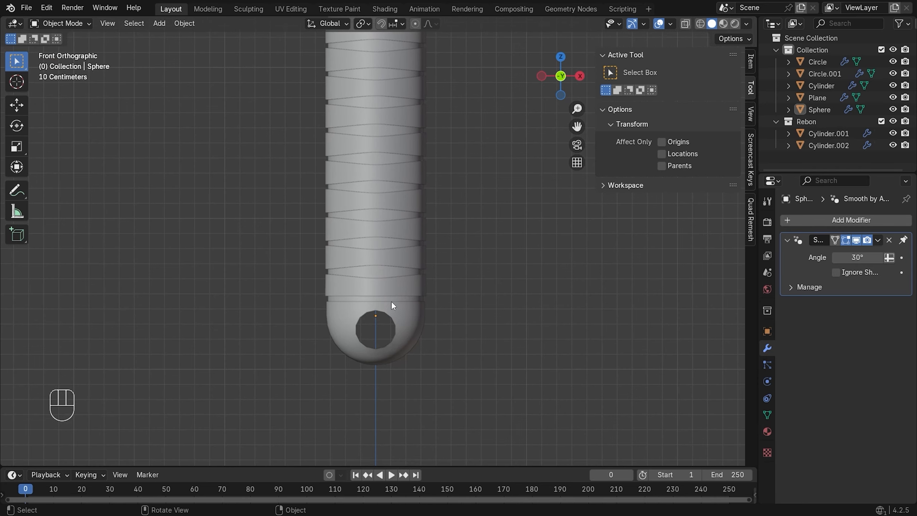
scroll(374, 302, down, 10)
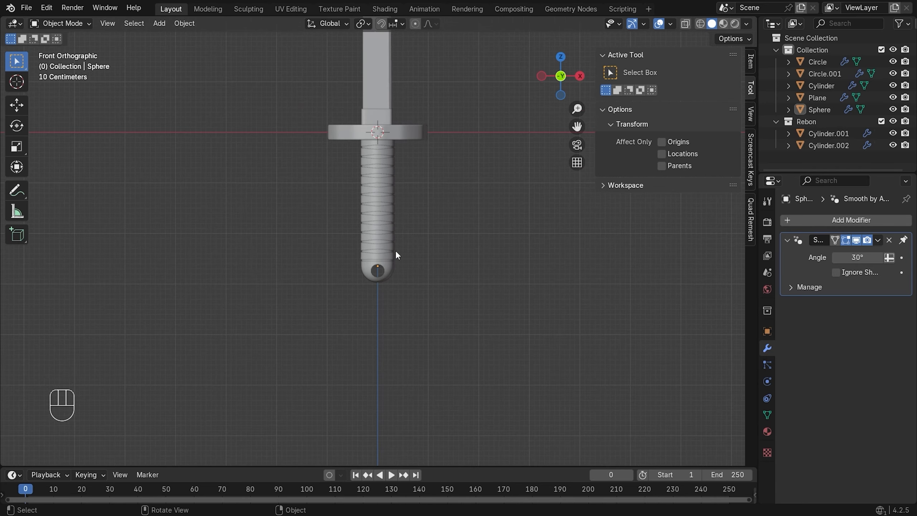
shift+middle_drag(393, 204, 393, 225)
scroll(373, 276, up, 8)
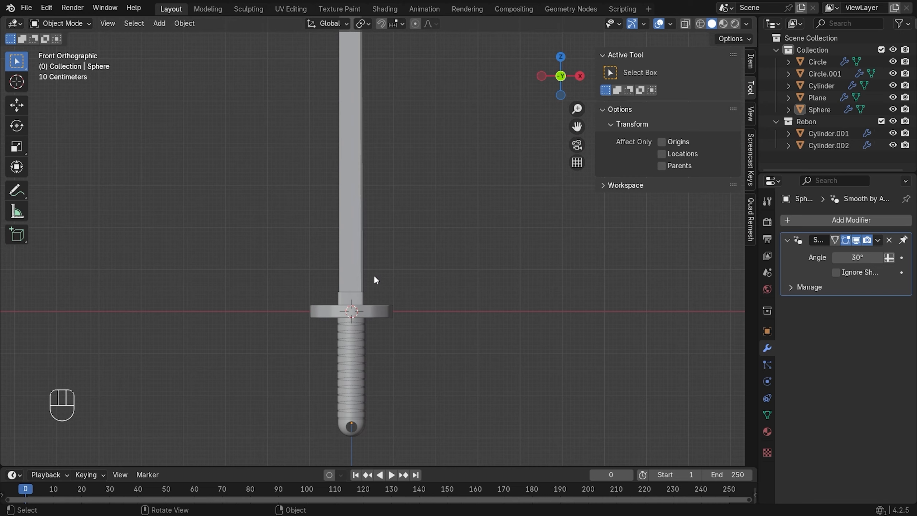
Examine the whole sword in front view, from the blade down to the wrapped handle and pierced pommel
shift+middle_drag(384, 162, 376, 381)
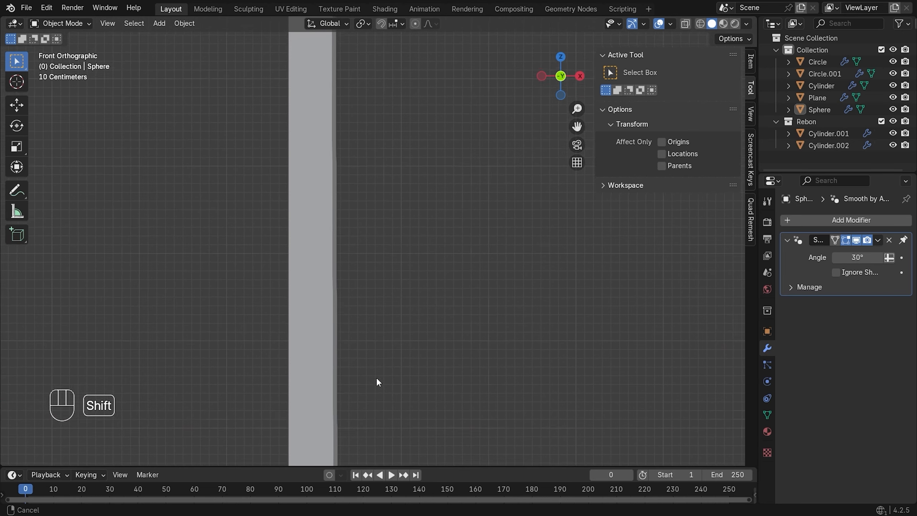
scroll(428, 161, down, 5)
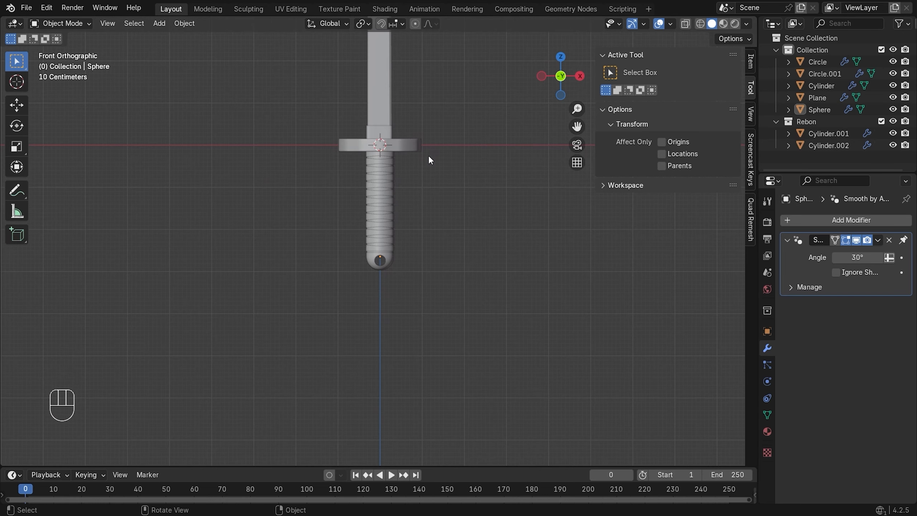
scroll(428, 156, up, 1)
shift+middle_drag(428, 157, 455, 238)
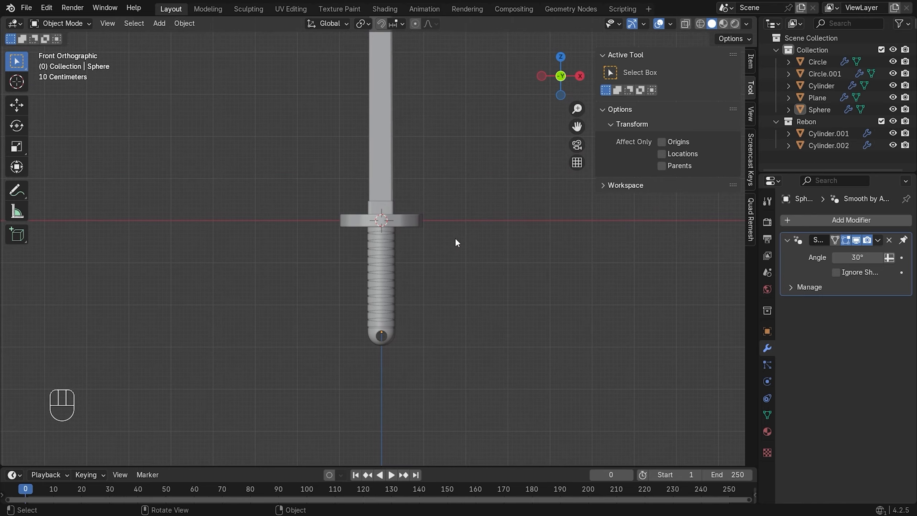
scroll(382, 370, up, 5)
shift+middle_drag(391, 371, 445, 335)
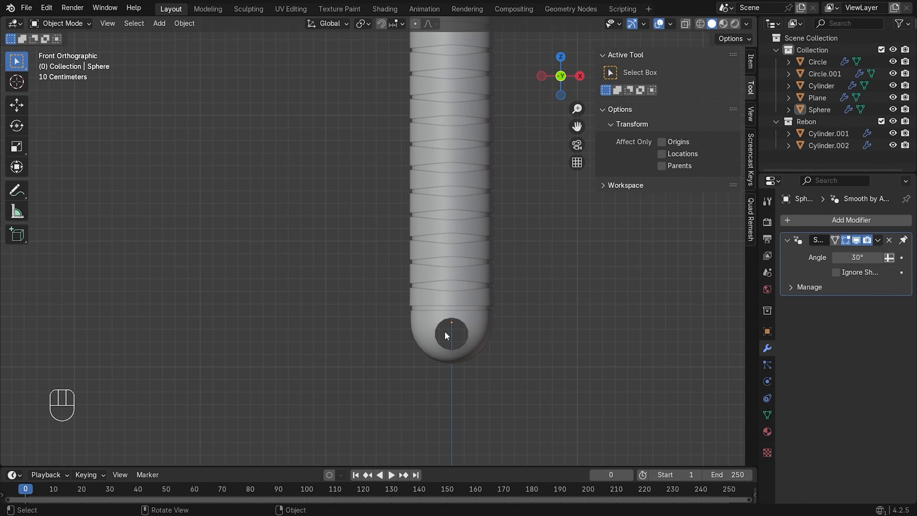
scroll(460, 350, up, 5)
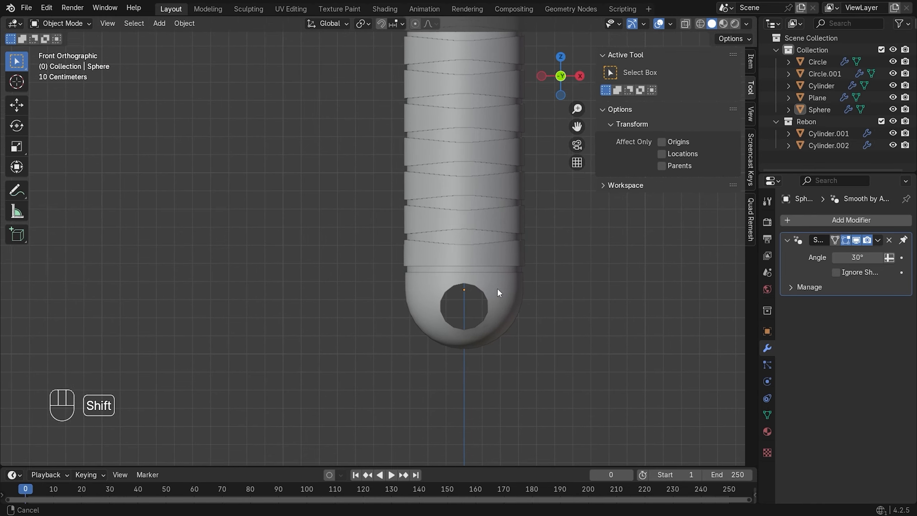
shift+middle_drag(574, 347, 507, 311)
Enter Edit Mode on the half-sphere pommel and select the front rim loop of its through-hole
click(501, 235)
key(Tab)
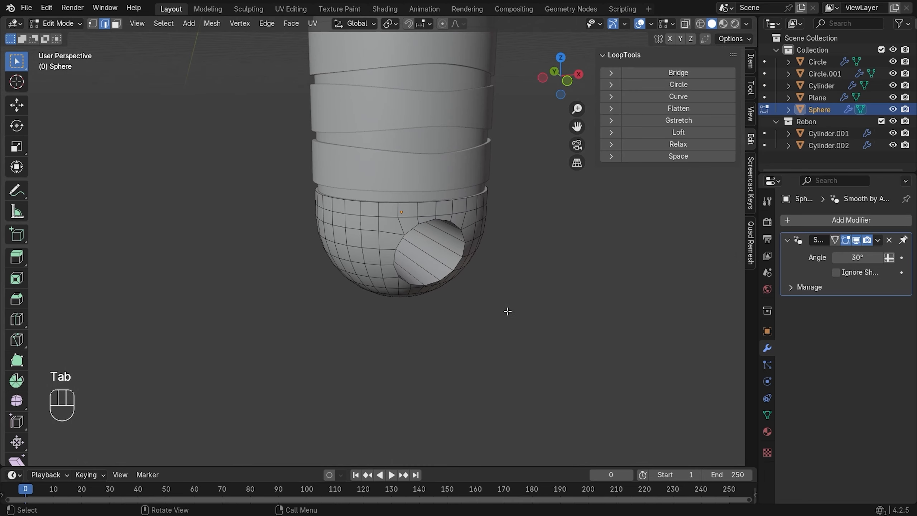
alt+click(451, 281)
scroll(466, 271, up, 2)
middle_drag(468, 271, 486, 262)
key(KP_1)
alt+shift+click(552, 249)
Try scaling the hole's front rim to 0.848 and undo the change
key(s)
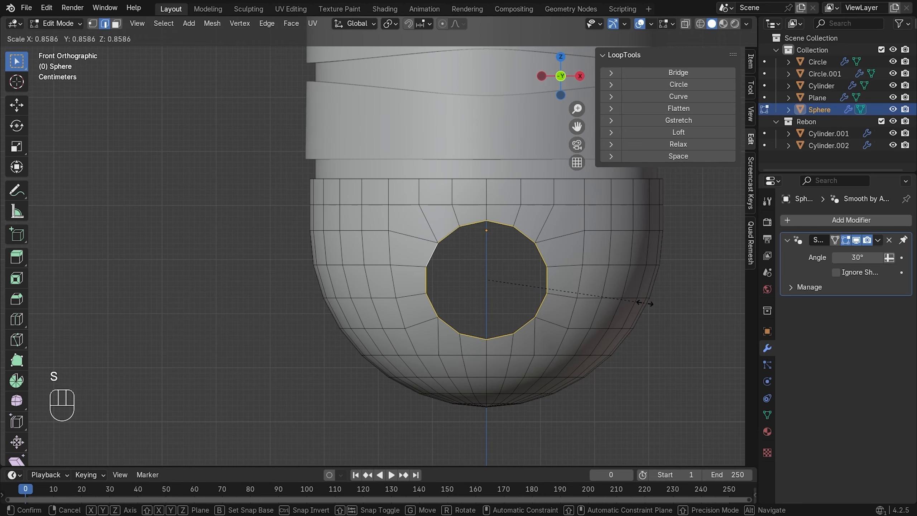
click(643, 303)
middle_drag(501, 312, 411, 305)
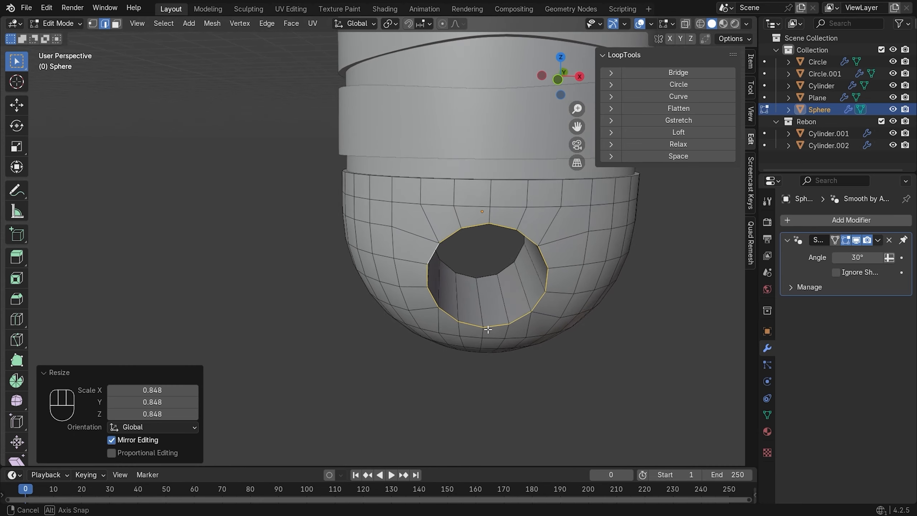
key(ctrl+z)
key(ctrl+z)
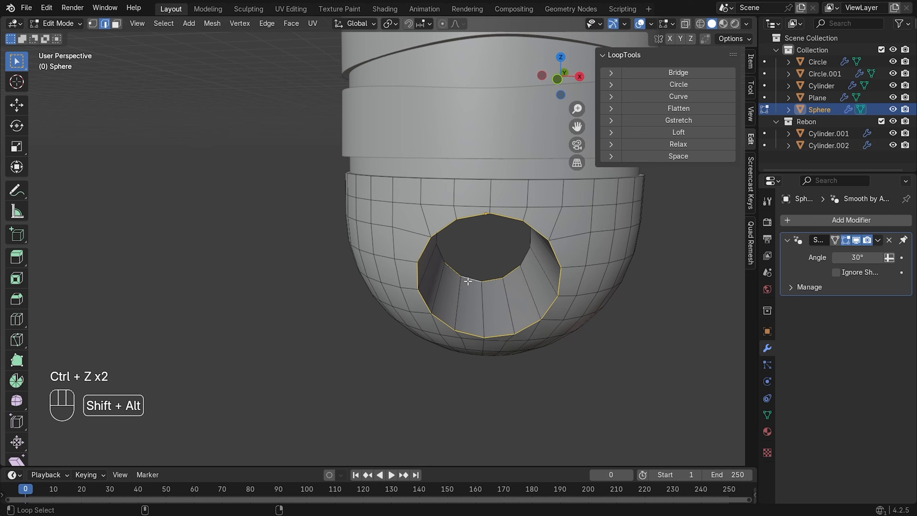
Select both the front and back rims of the pommel's hole, scale them together to about 0.8 and return to Object Mode
alt+shift+click(526, 260)
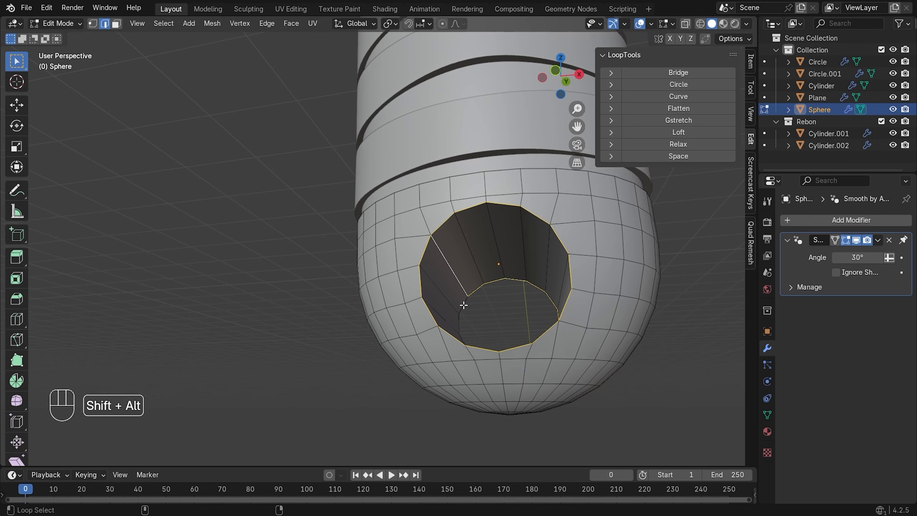
middle_drag(477, 319, 492, 343)
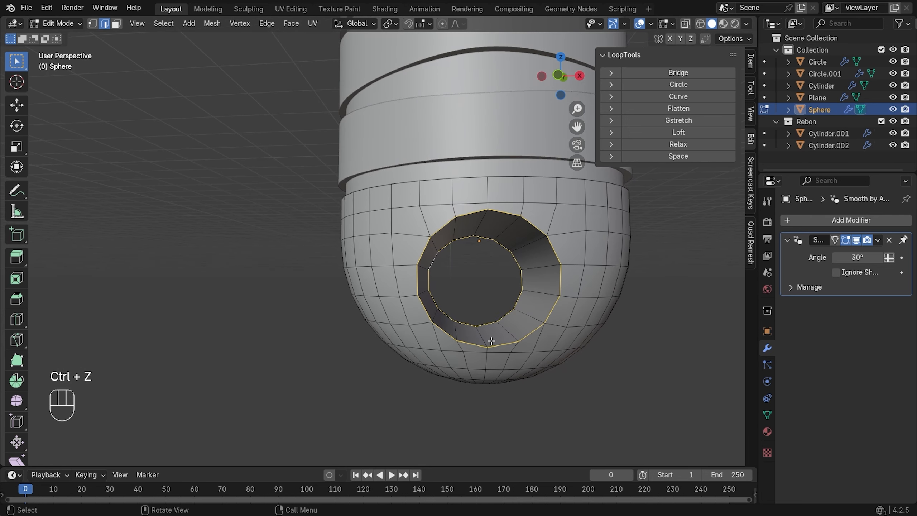
key(period)
click(486, 377)
key(s)
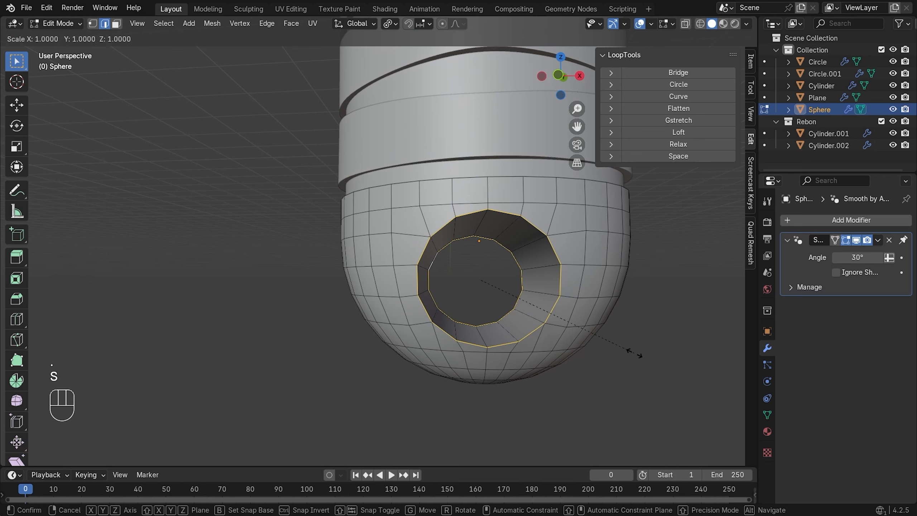
key(KP_1)
key(s)
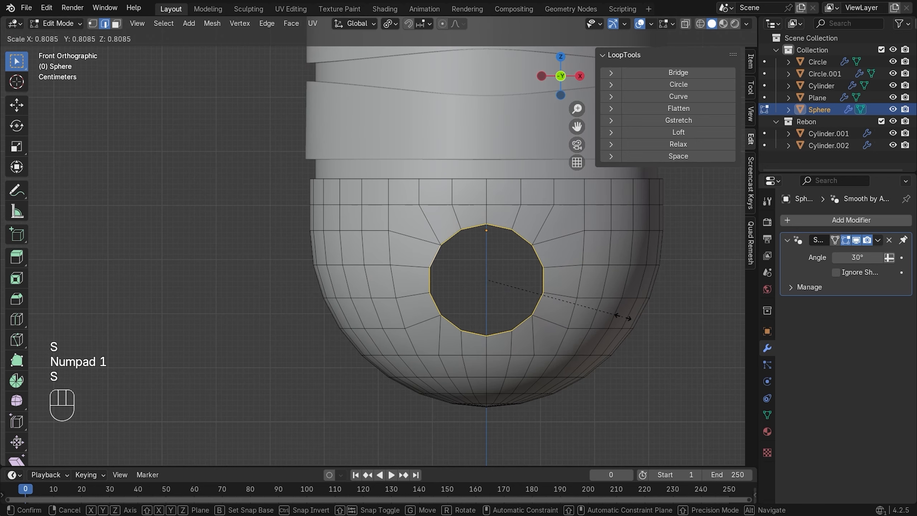
click(632, 314)
key(Tab)
Add a torus mesh to the scene and isolate it in local view
scroll(659, 304, down, 8)
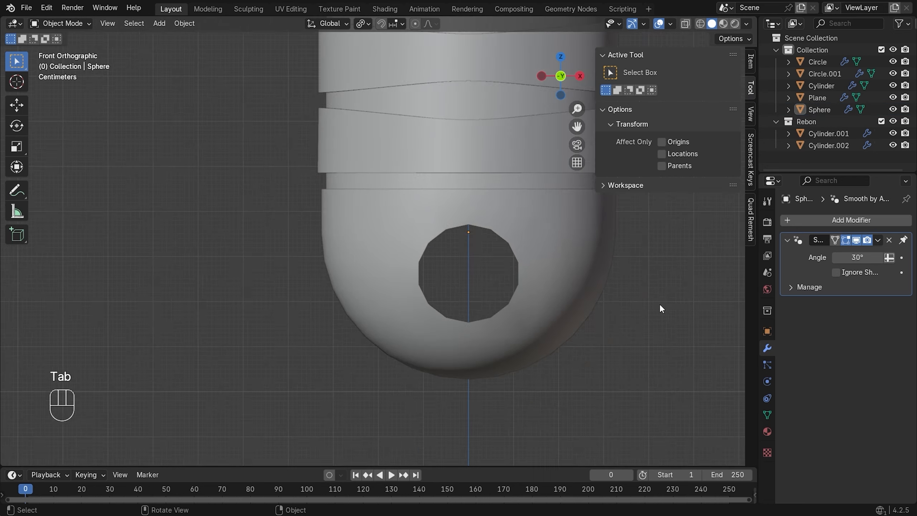
scroll(453, 219, down, 6)
scroll(474, 230, up, 8)
scroll(464, 245, down, 8)
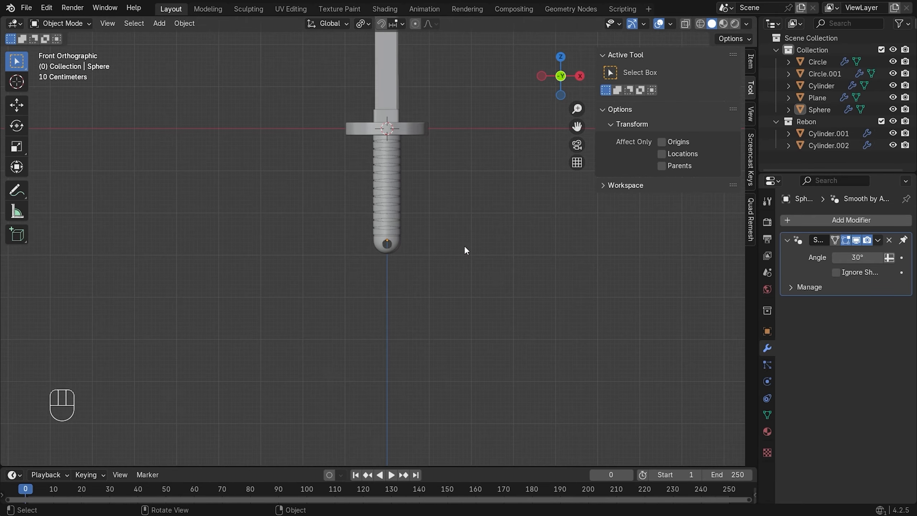
shift+middle_drag(452, 186, 451, 262)
key(shift+a)
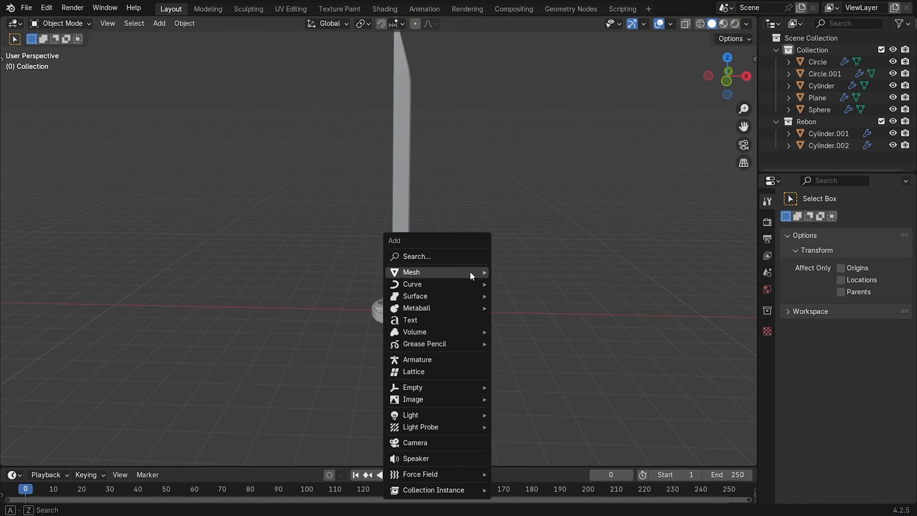
mouse_move(470, 275)
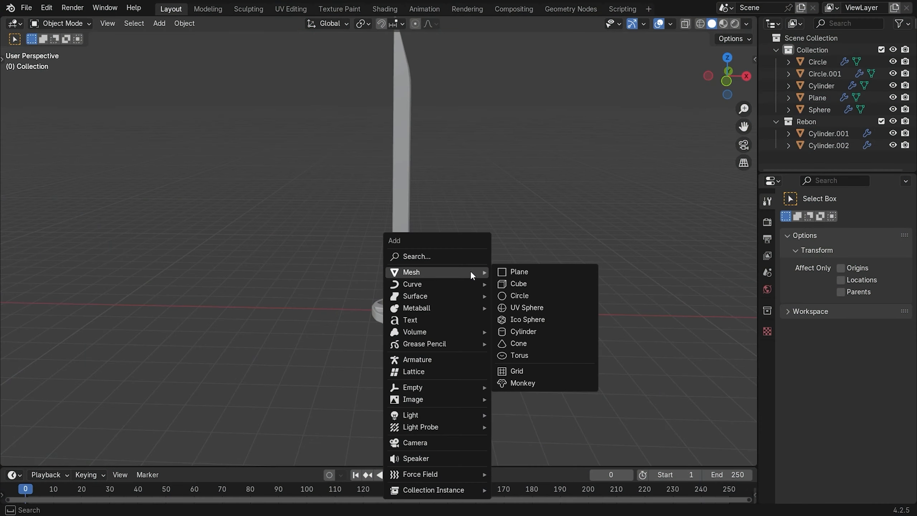
click(536, 357)
key(KP_Divide)
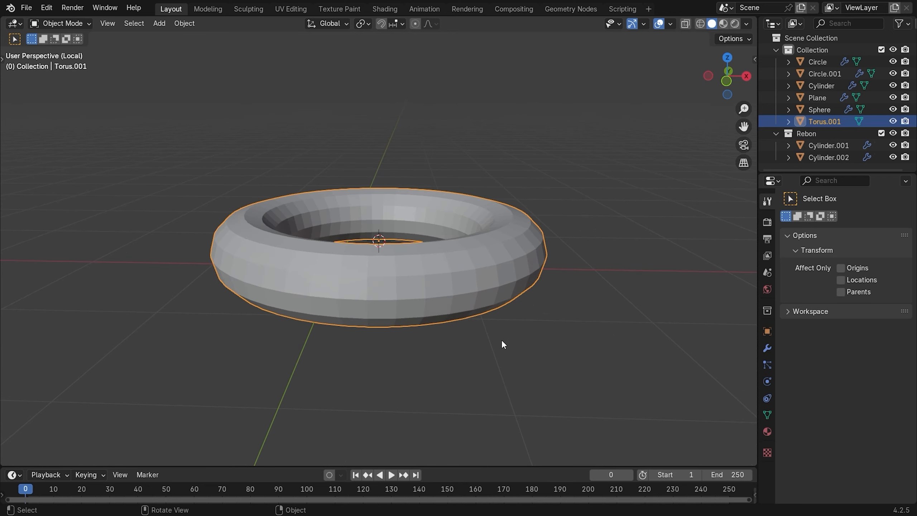
In top-view wireframe, select the torus's +X half and move it about 1.456 m along X to form an elongated chain link
key(KP_7)
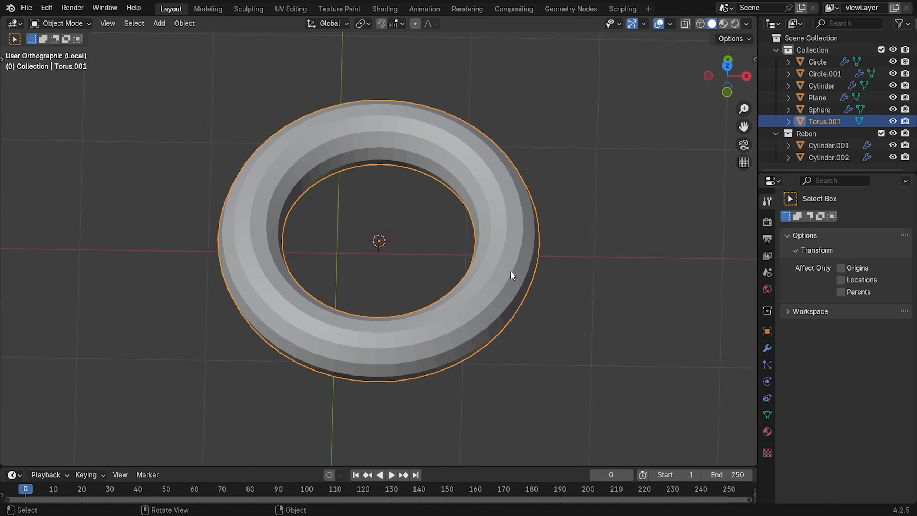
key(Tab)
scroll(498, 245, down, 2)
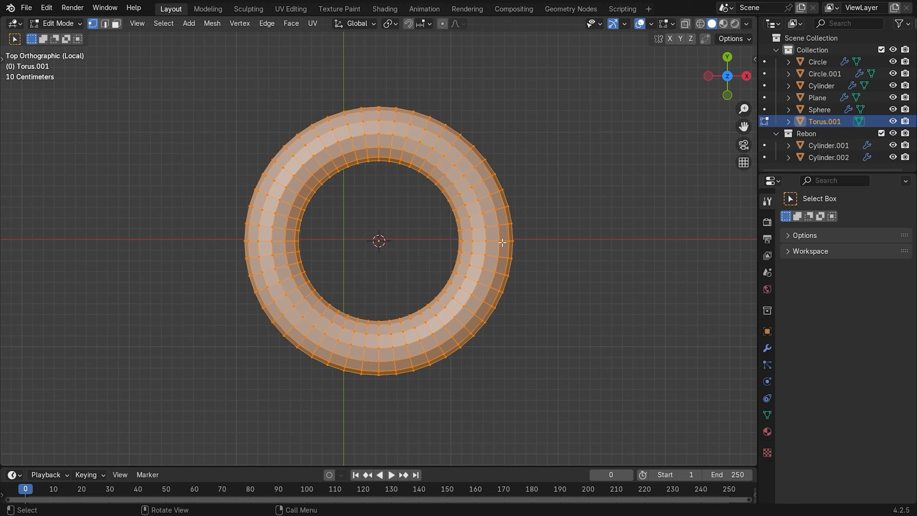
scroll(539, 125, down, 1)
key(z)
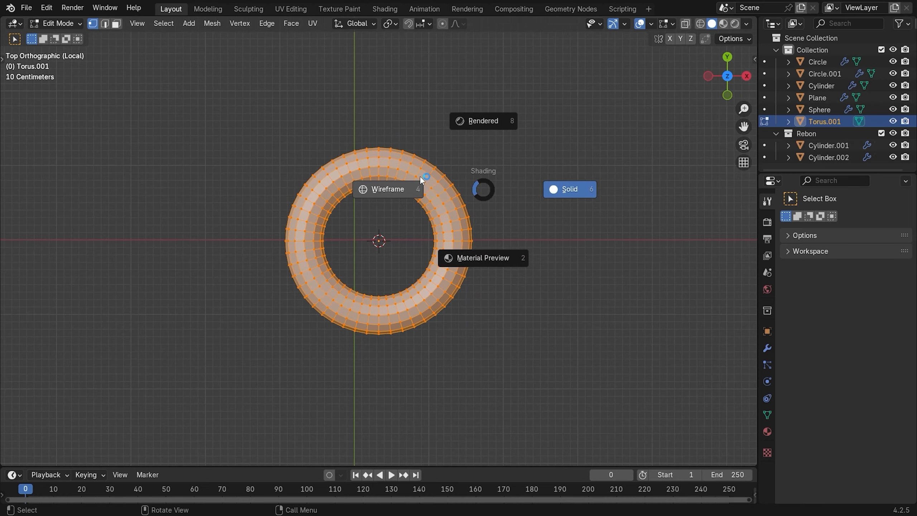
click(422, 166)
mouse_move(520, 100)
mouse_down()
mouse_move(434, 260)
mouse_move(409, 328)
mouse_move(384, 354)
mouse_up()
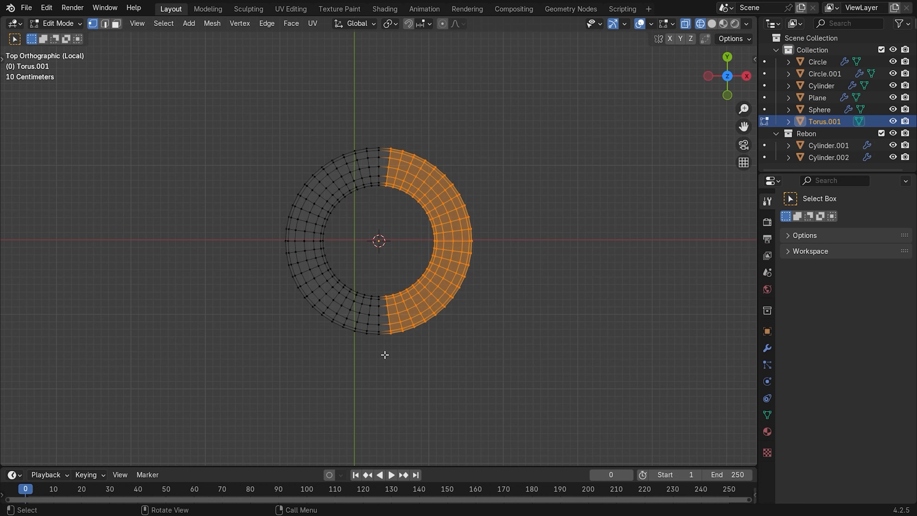
key(g)
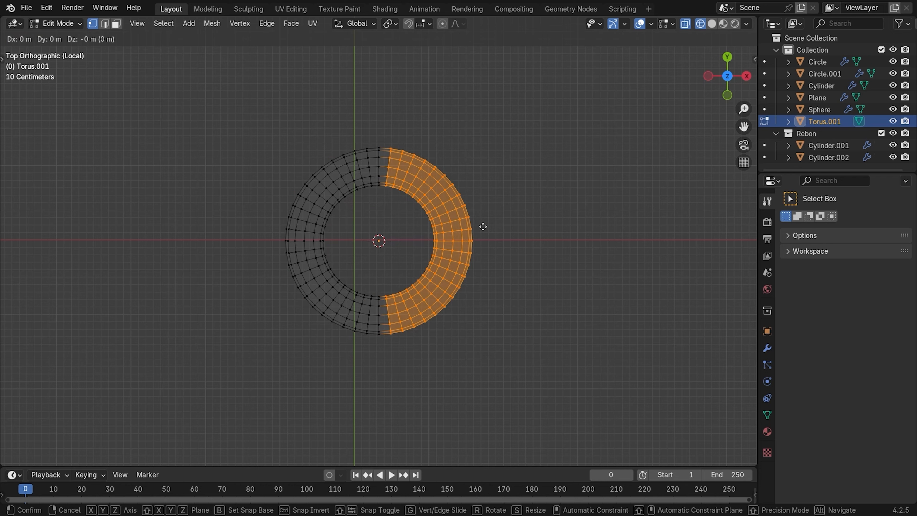
key(x)
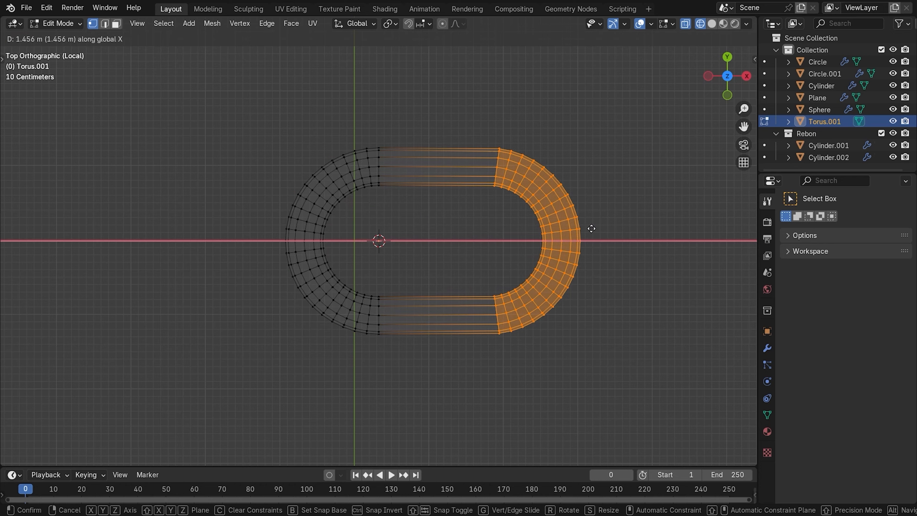
click(591, 228)
click(491, 252)
Restore solid shading, select the whole link, and adjust its thickness with Shrink/Fatten offsets of about 0.128 m and -0.0897 m
middle_drag(491, 253, 477, 199)
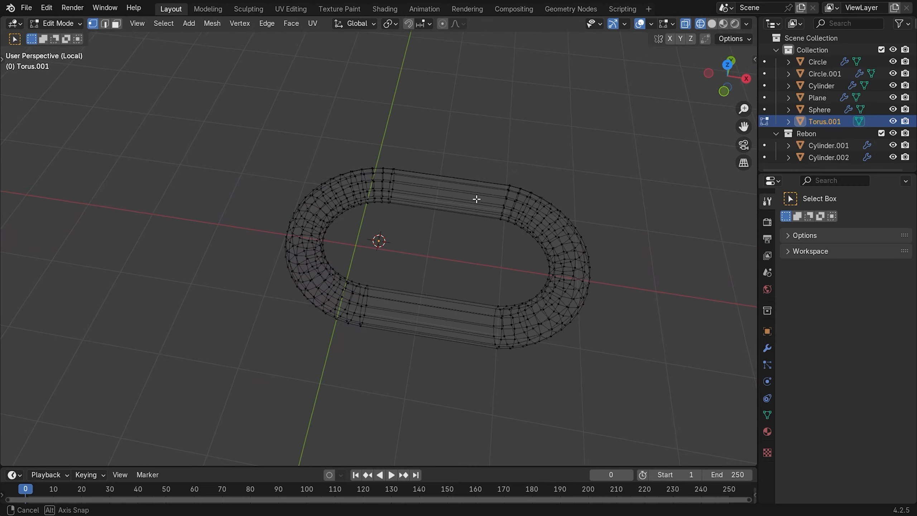
key(z)
click(504, 218)
middle_drag(590, 222, 603, 248)
key(a)
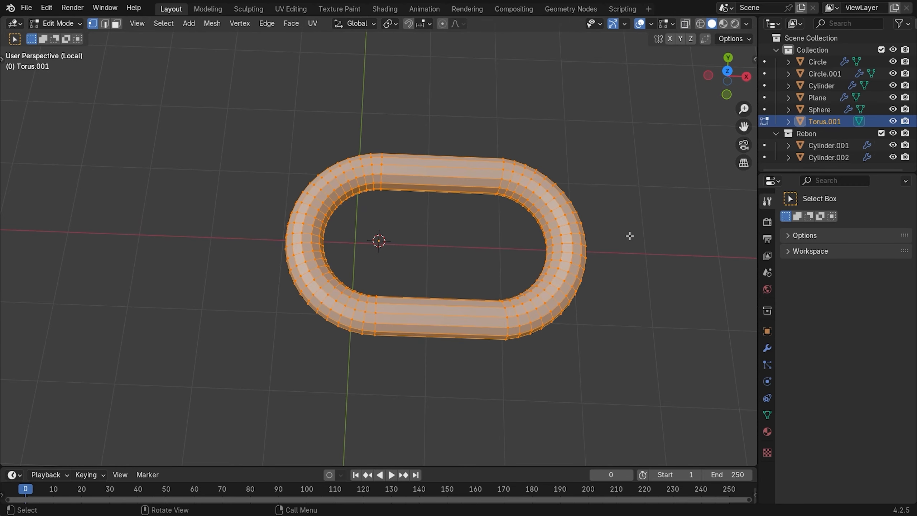
key(alt+s)
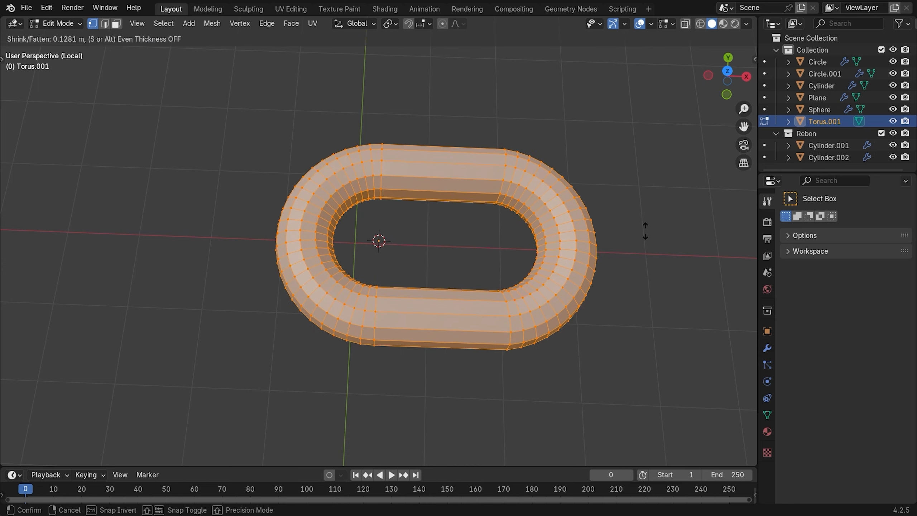
click(645, 231)
key(alt+s)
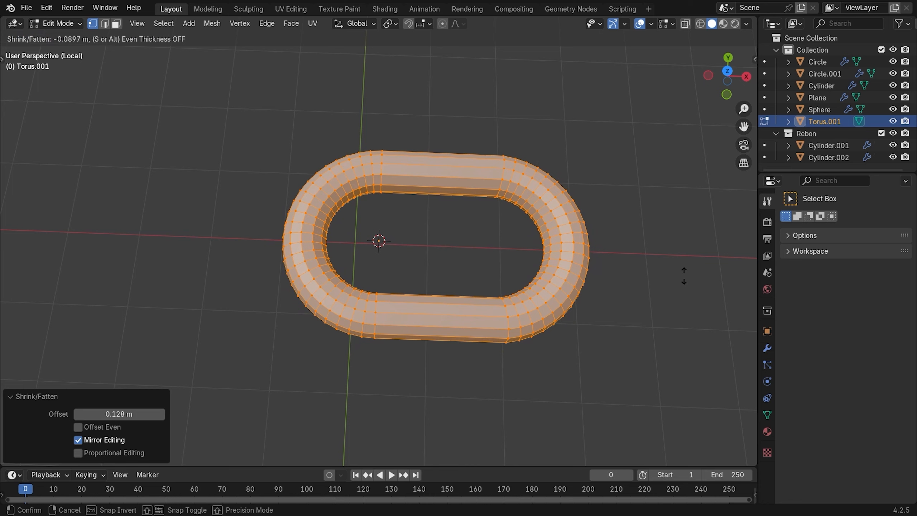
click(684, 276)
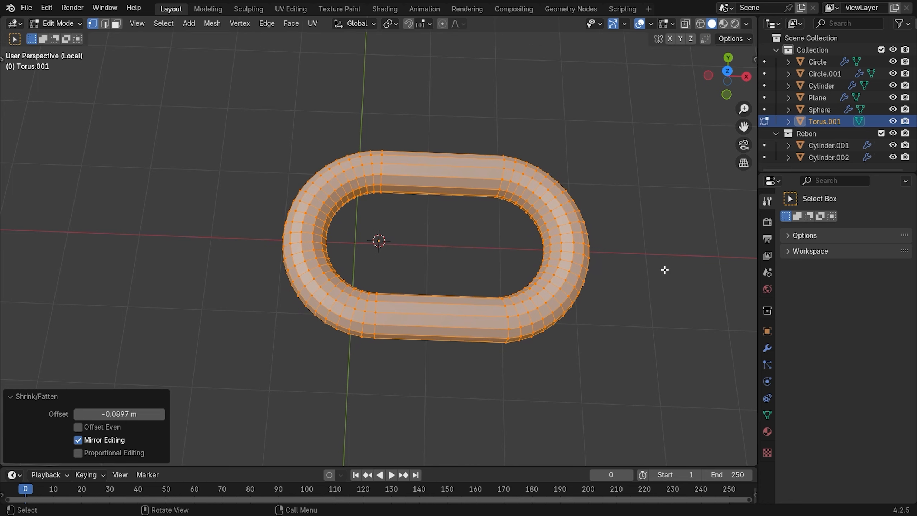
Scale the whole link to about 0.545 and return to Object Mode
key(s)
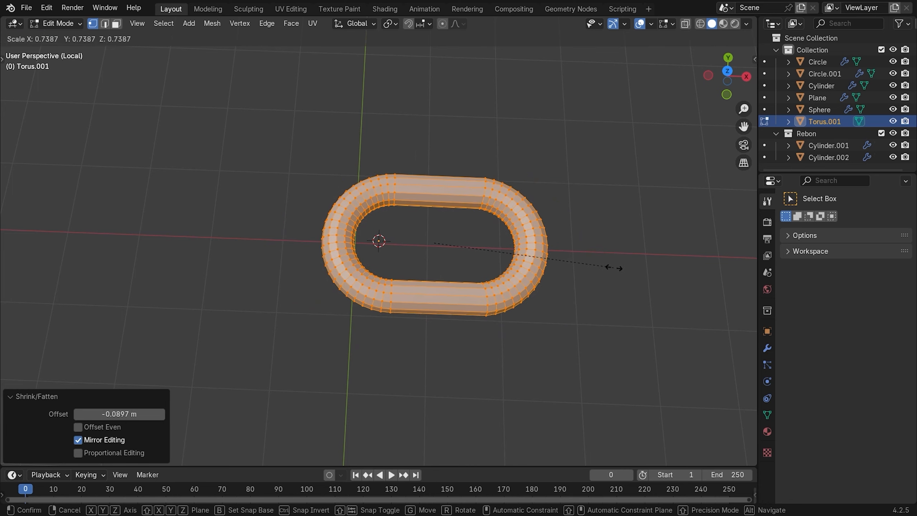
click(567, 258)
key(shift+a)
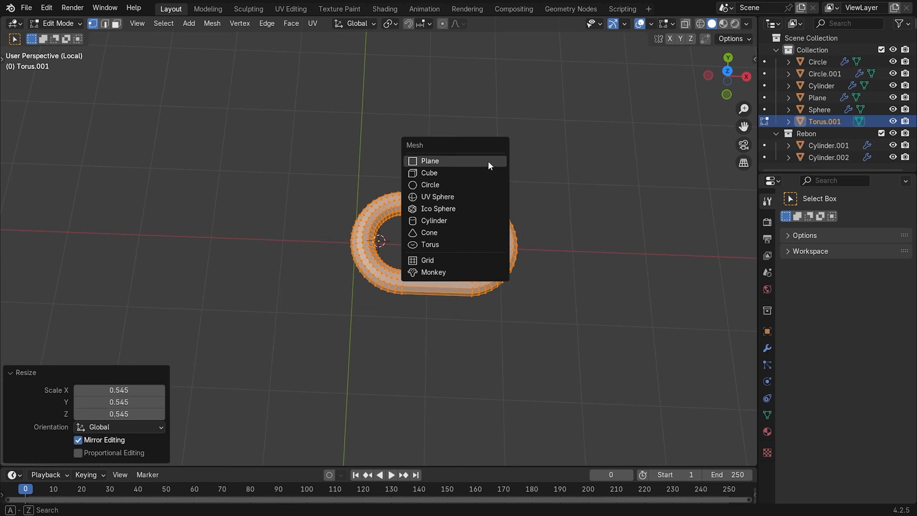
key(Tab)
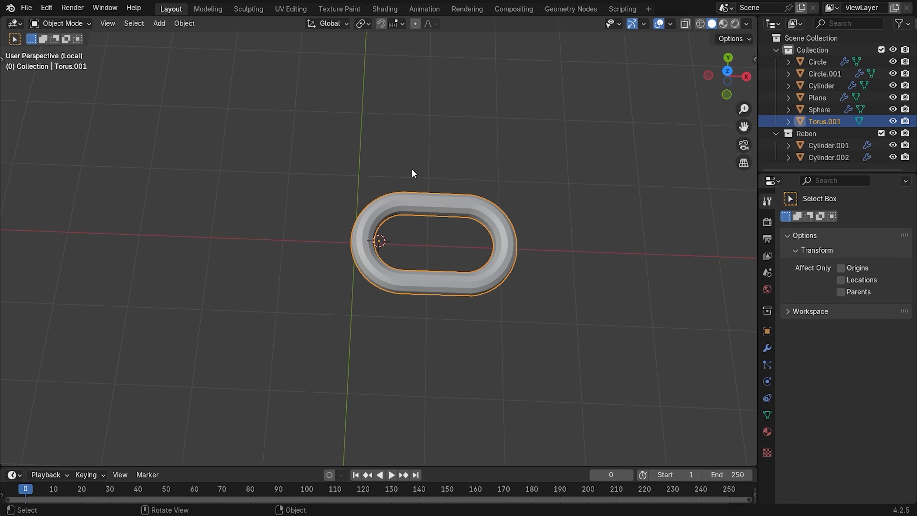
Enable the Screencast Keys display in the viewport and hide the sidebar again
key(n)
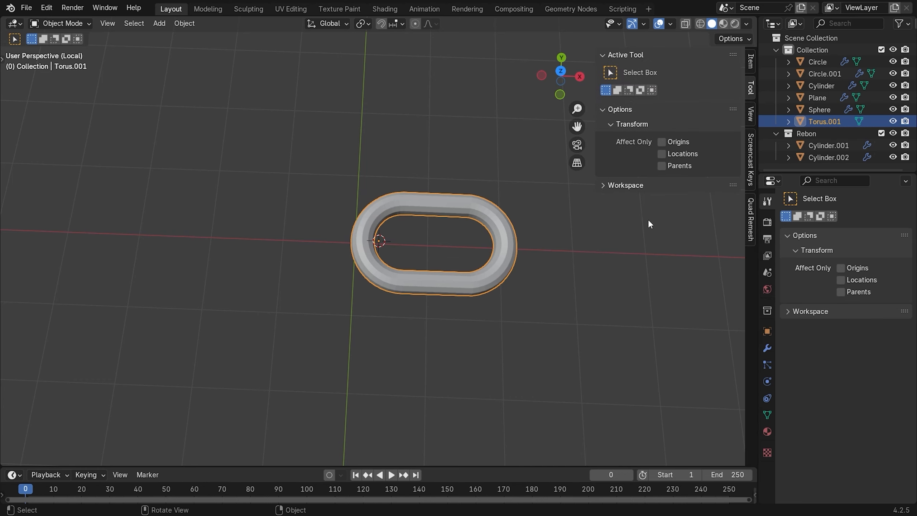
click(752, 177)
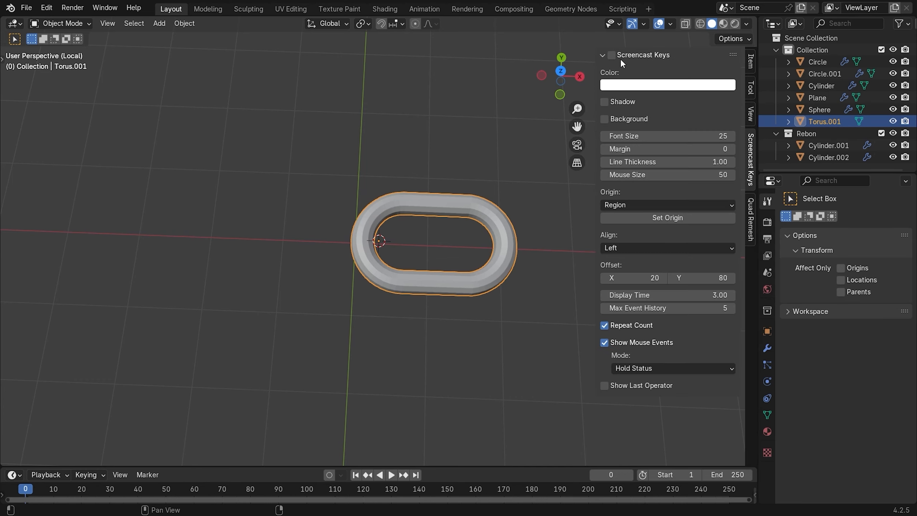
key(n)
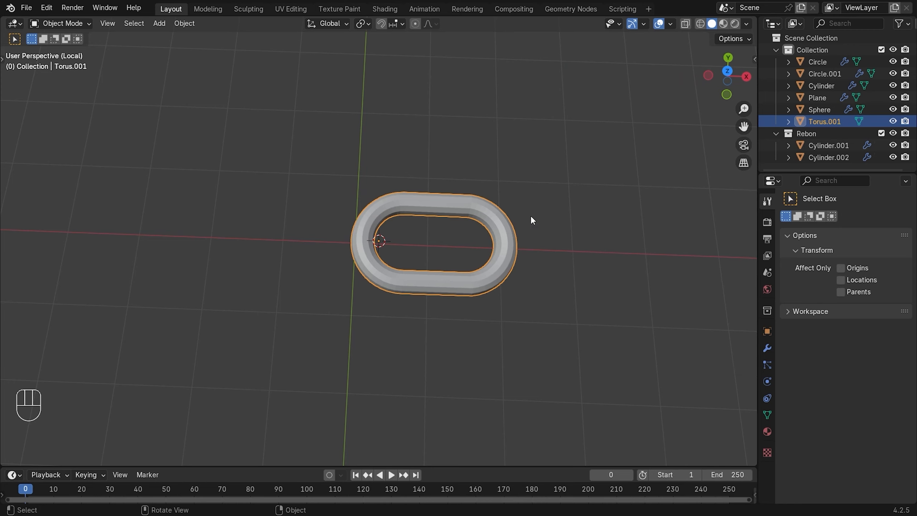
Add a Path curve, enter Edit Mode, and move all its points about 0.76 m along X
key(shift+a)
mouse_move(512, 211)
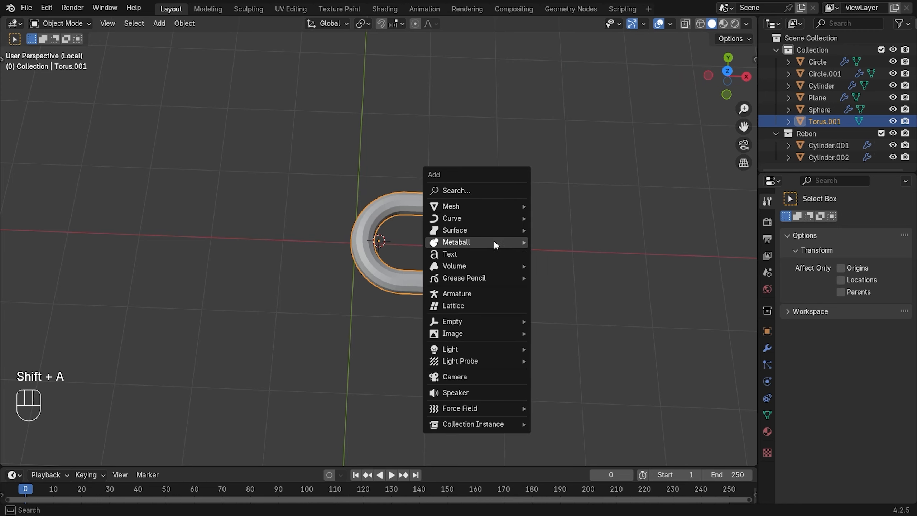
mouse_move(494, 219)
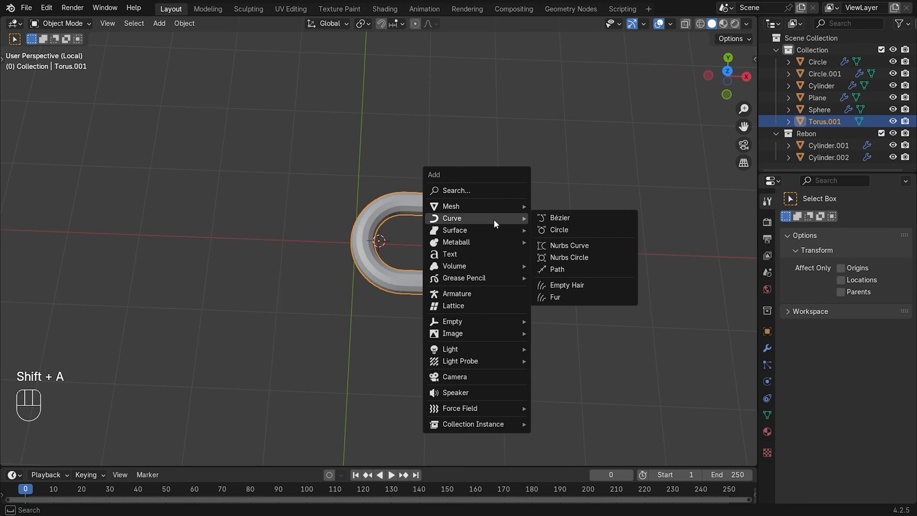
click(568, 272)
key(Tab)
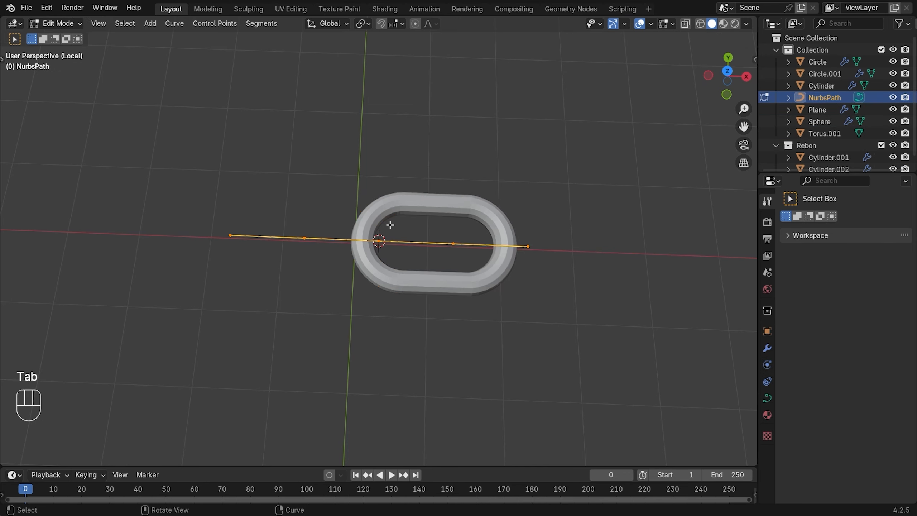
key(g)
key(x)
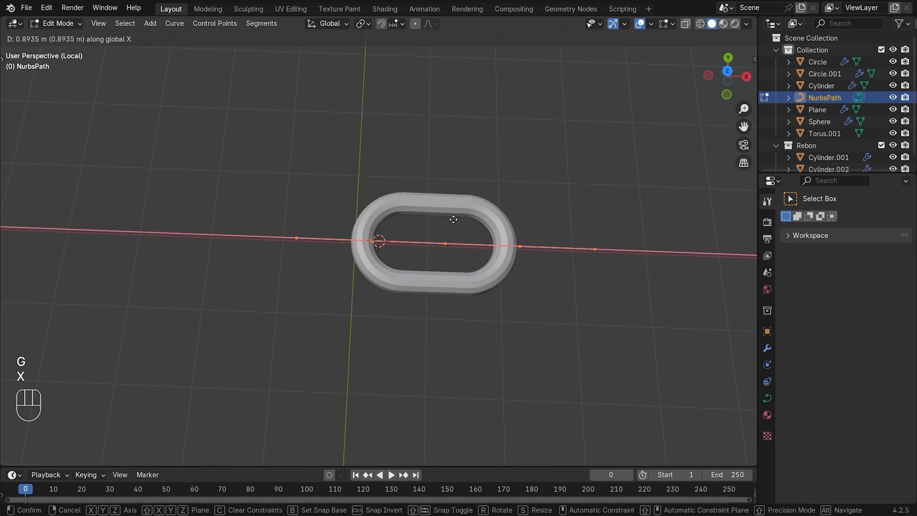
click(448, 218)
Select the three control points at the path's +X end and move them about 1.887 m along X
shift+middle_drag(579, 215, 538, 204)
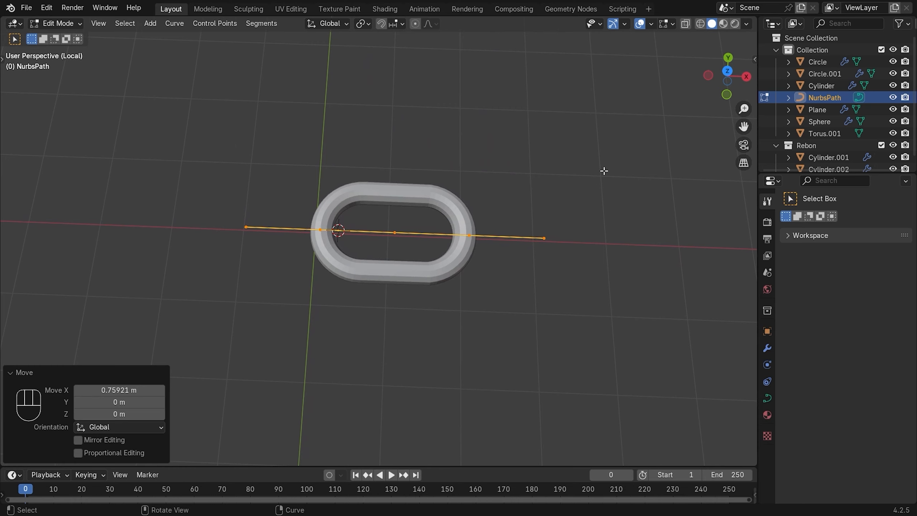
drag(604, 170, 377, 309)
key(g)
key(x)
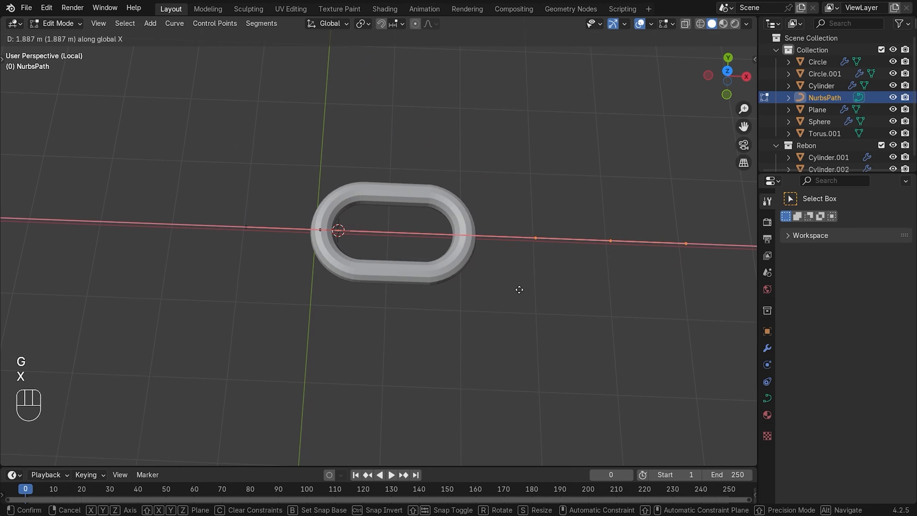
click(519, 290)
Lengthen the path by moving its last two points outward along X, extend the end point further, and return to Object Mode
shift+middle_drag(523, 284, 403, 282)
drag(654, 193, 477, 305)
key(g)
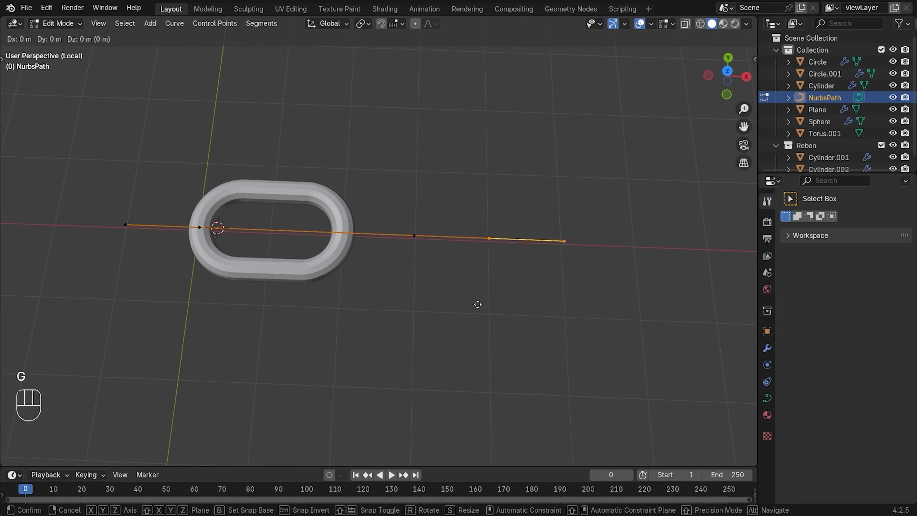
key(x)
click(545, 286)
shift+middle_drag(548, 282, 483, 281)
key(g)
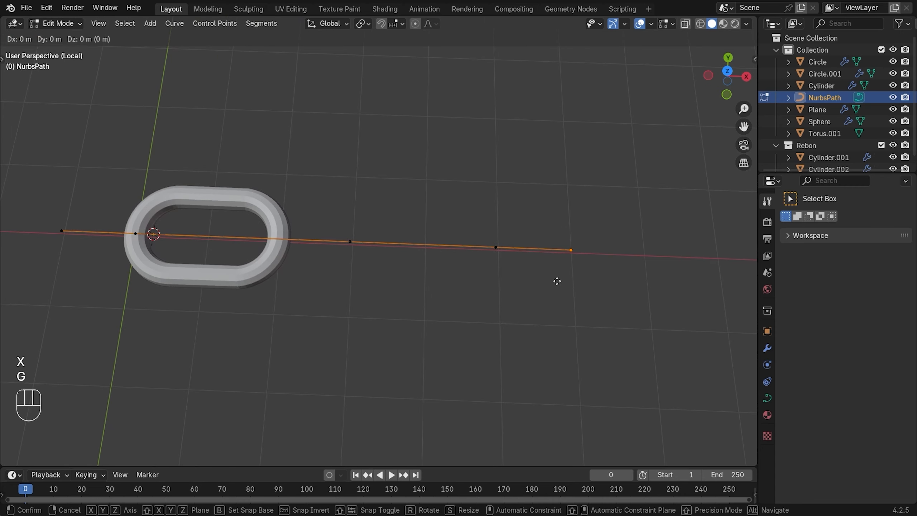
click(556, 281)
shift+middle_drag(419, 281, 497, 279)
key(Tab)
key(Tab)
key(Tab)
Add an Array modifier to the chain link with Fit Type set to Fit Curve and NurbsPath as its curve
click(377, 244)
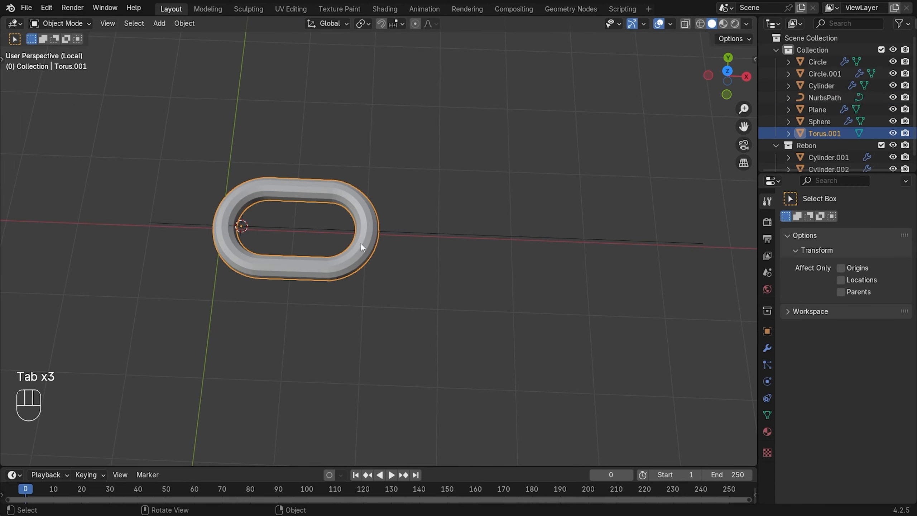
shift+middle_drag(390, 280, 450, 286)
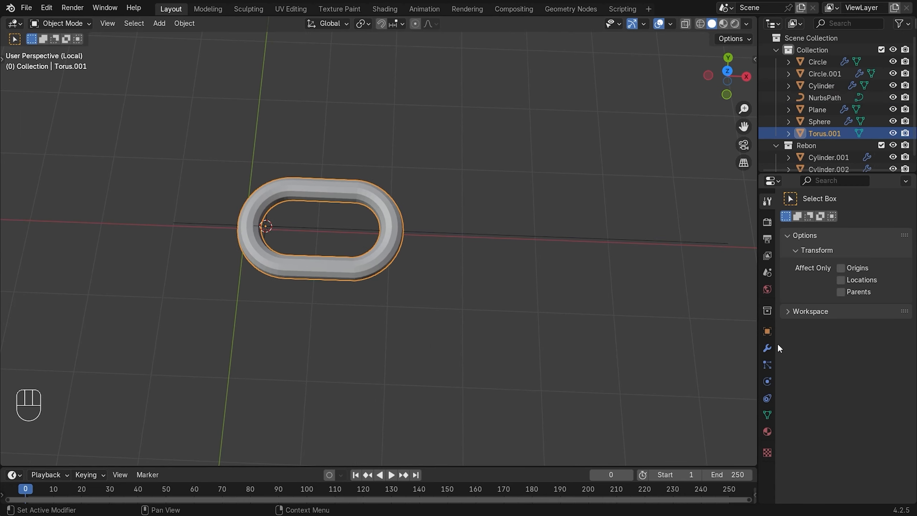
click(768, 348)
click(804, 222)
mouse_move(770, 266)
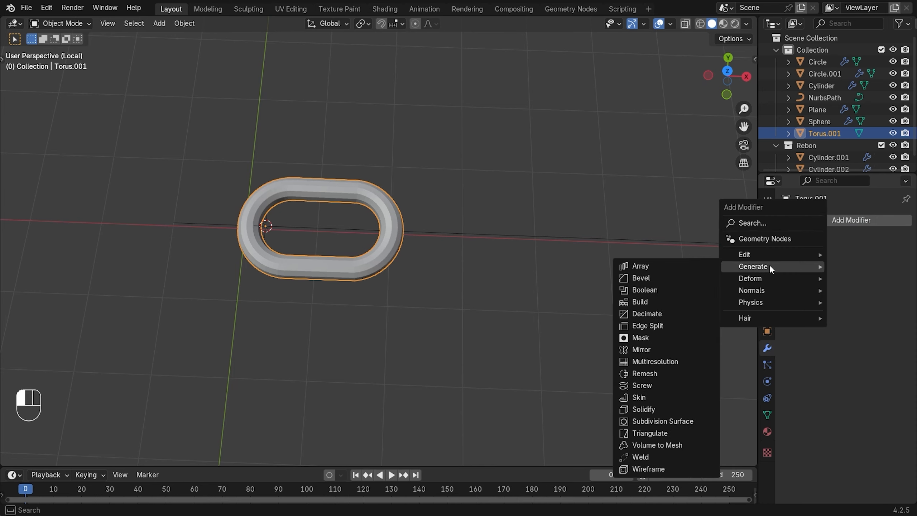
click(640, 266)
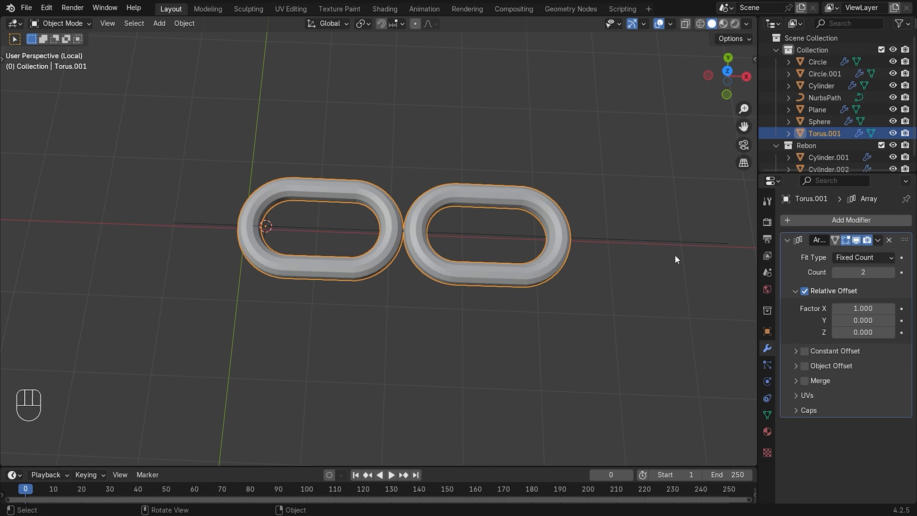
click(846, 258)
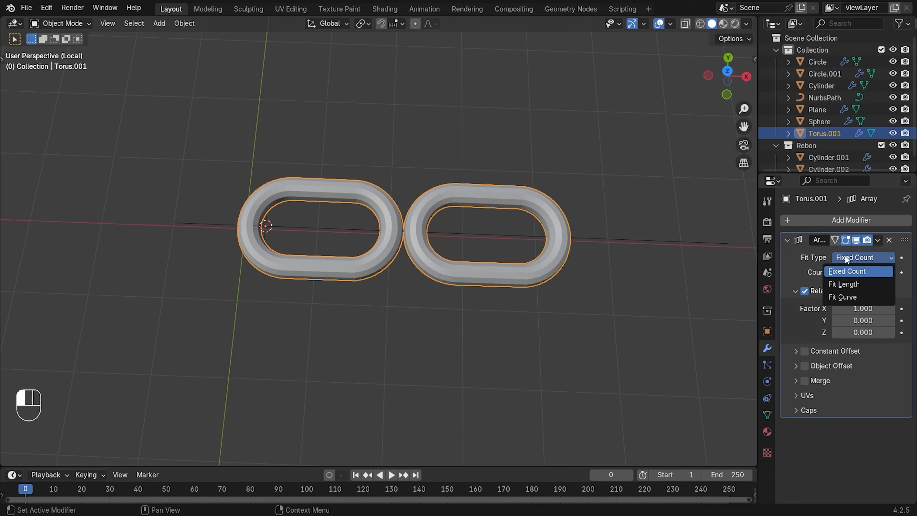
click(862, 298)
click(887, 272)
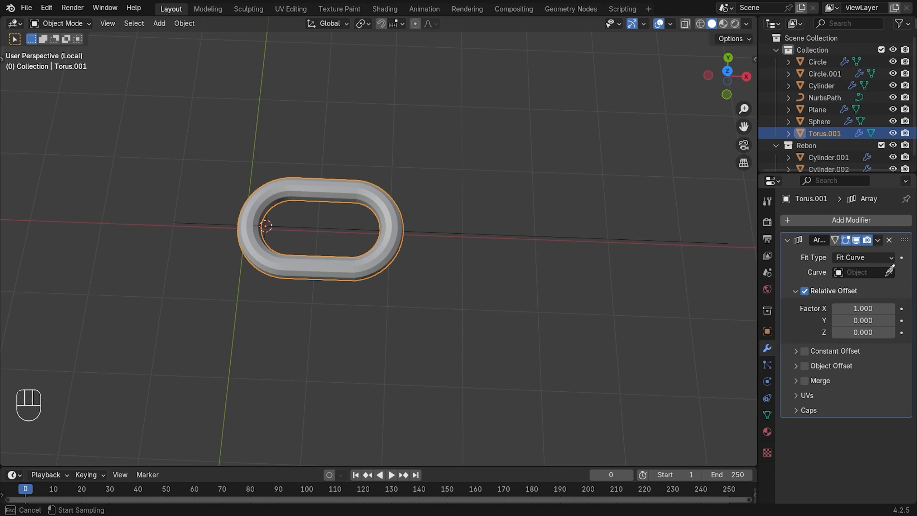
click(569, 239)
Add a Curve modifier to the chain link with NurbsPath as the Curve Object
scroll(555, 240, down, 2)
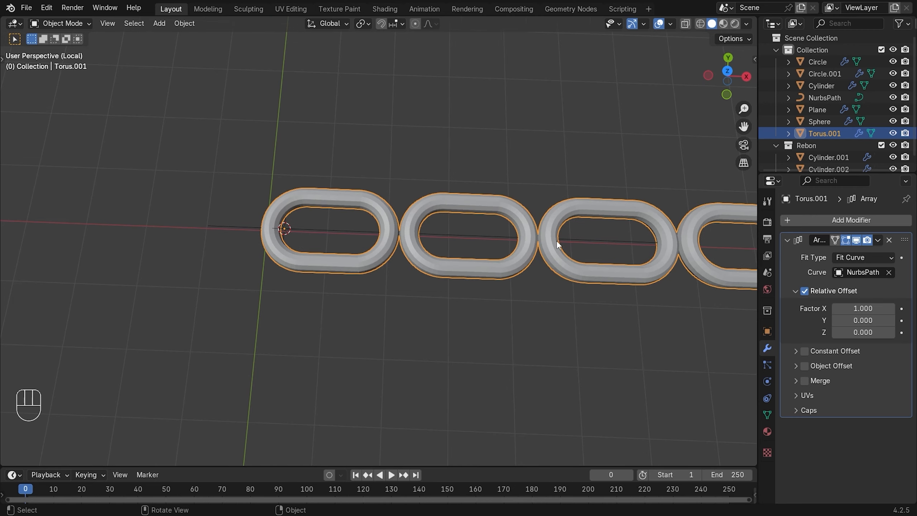
scroll(562, 242, up, 2)
shift+middle_drag(571, 259, 509, 259)
click(813, 216)
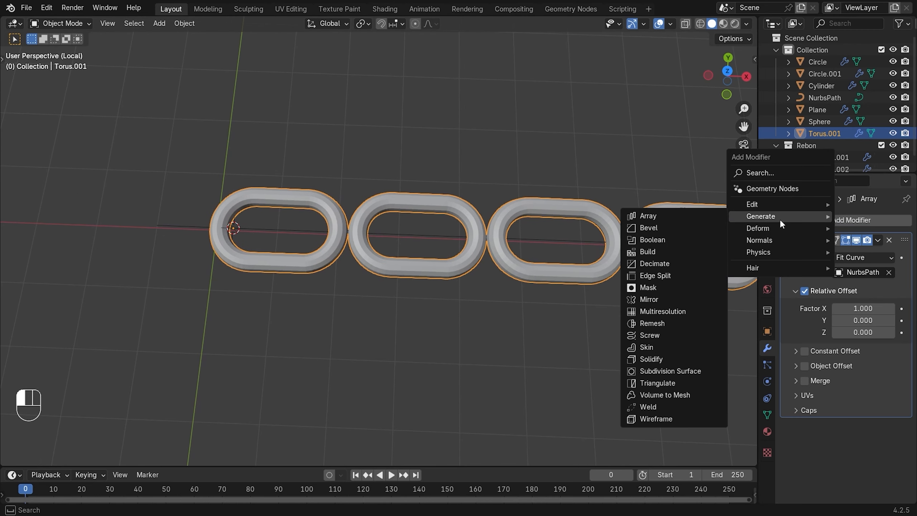
mouse_move(759, 228)
click(684, 253)
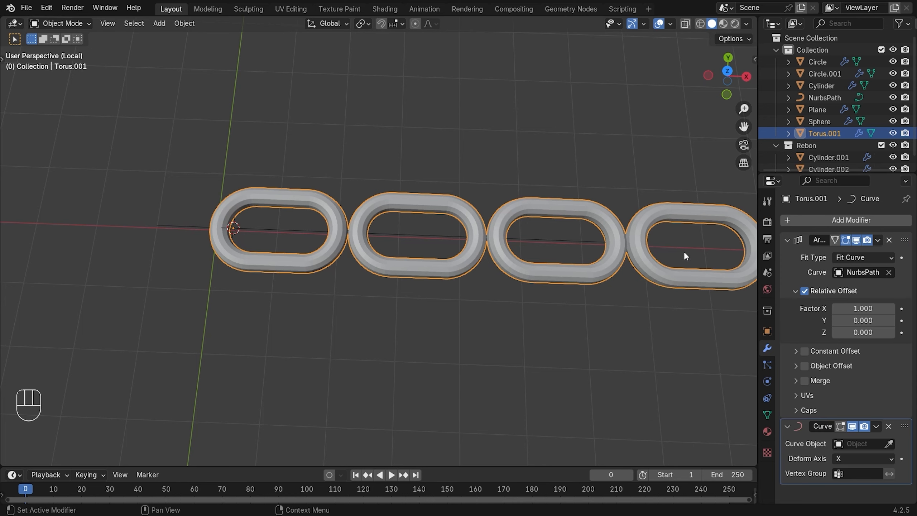
click(888, 443)
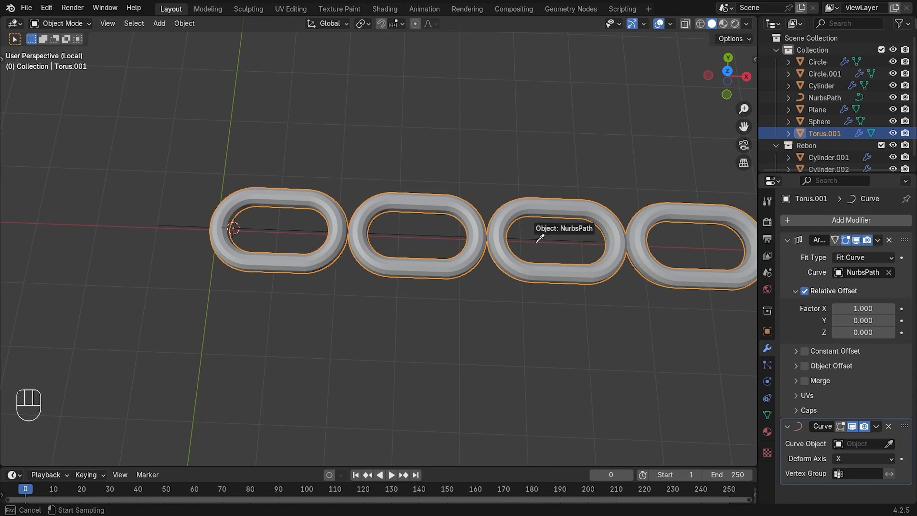
click(544, 232)
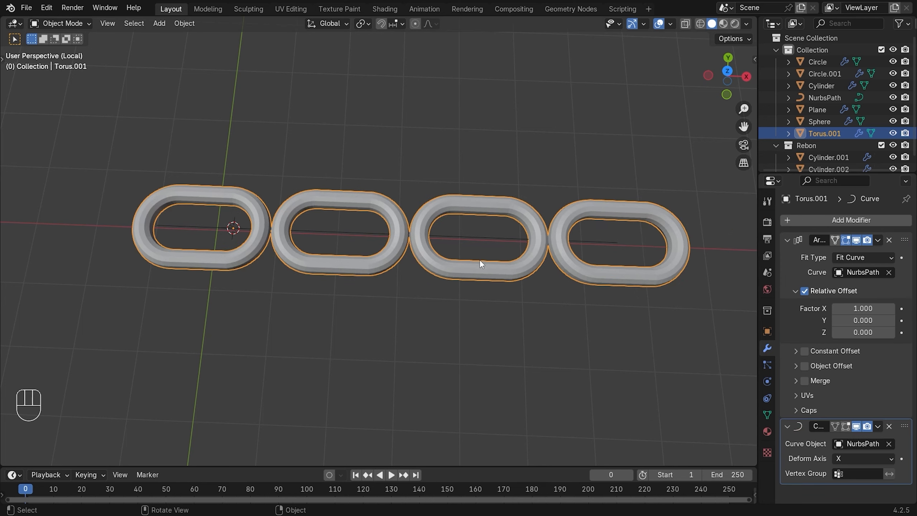
Add a Plain Axes empty at the 3D cursor
key(shift+a)
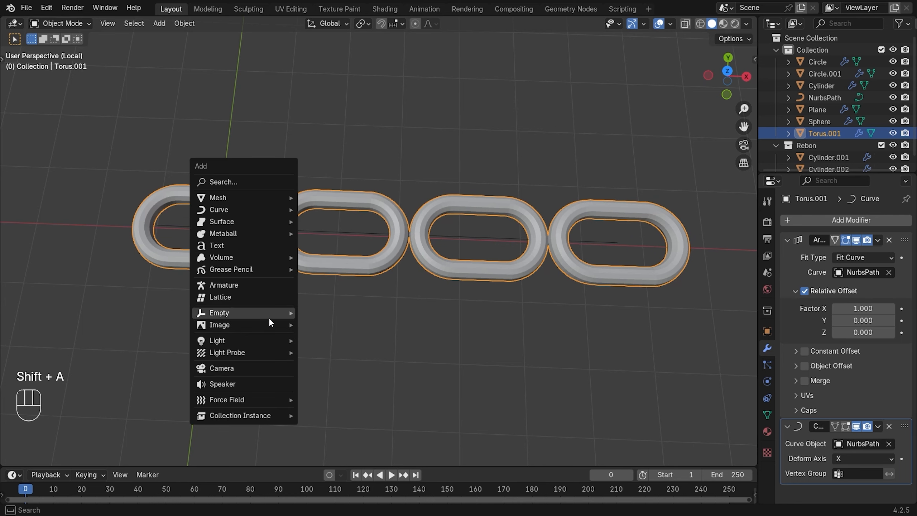
mouse_move(257, 310)
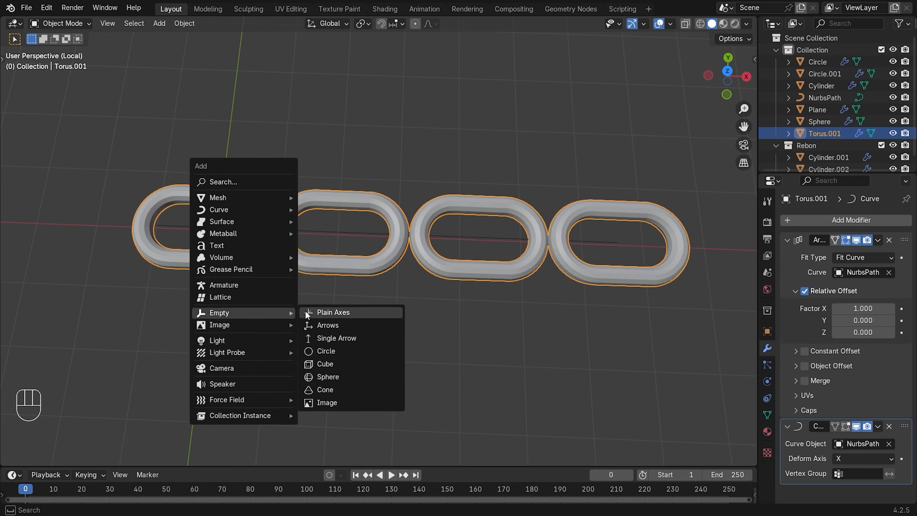
click(325, 314)
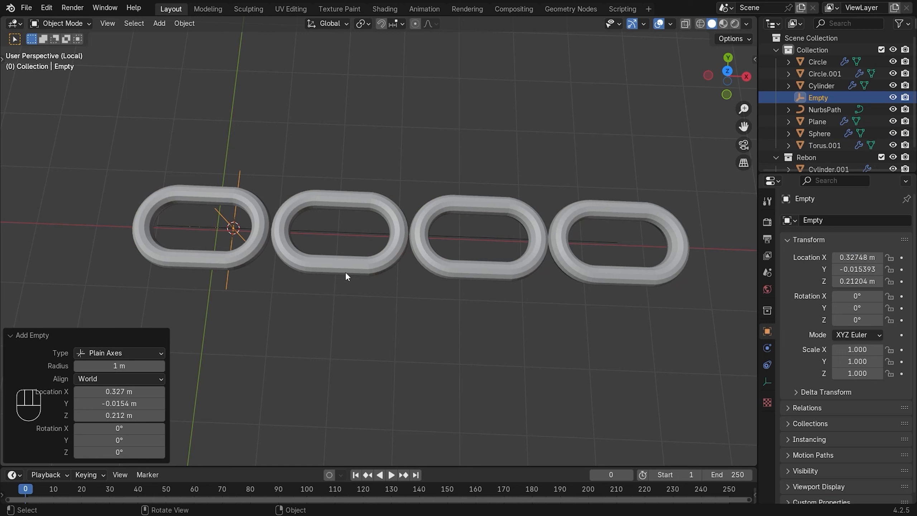
Enable Object Offset in the chain link's Array modifier and assign the empty as its offset object
click(420, 278)
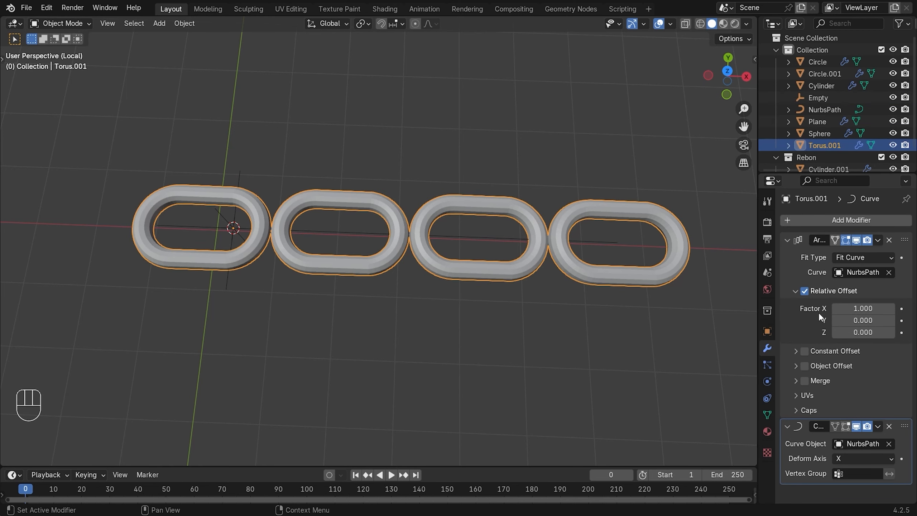
click(805, 368)
click(796, 370)
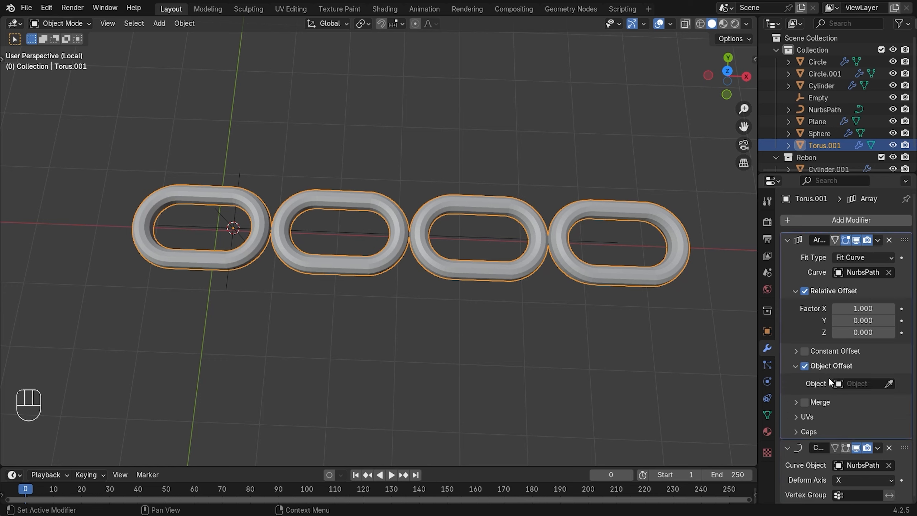
click(888, 383)
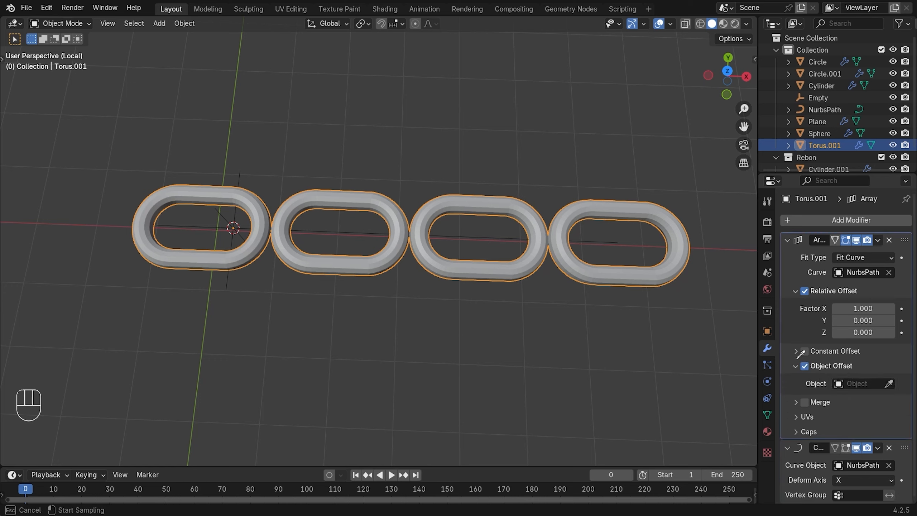
click(240, 177)
Rotate the empty 90° about the global X axis so that alternate chain links turn perpendicular
click(239, 173)
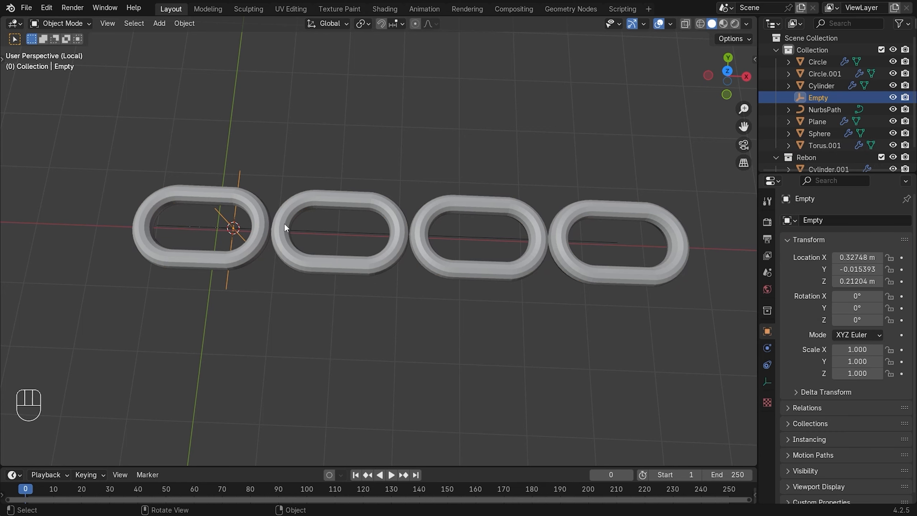
key(r)
key(x)
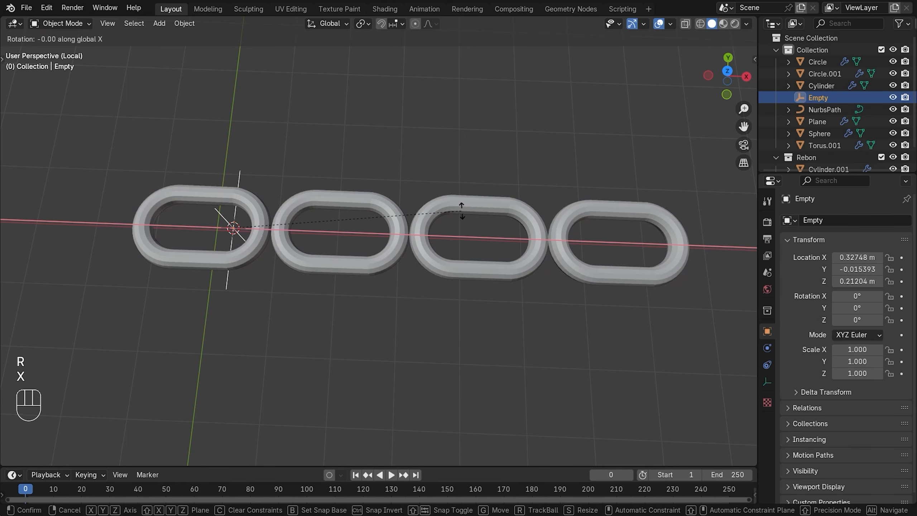
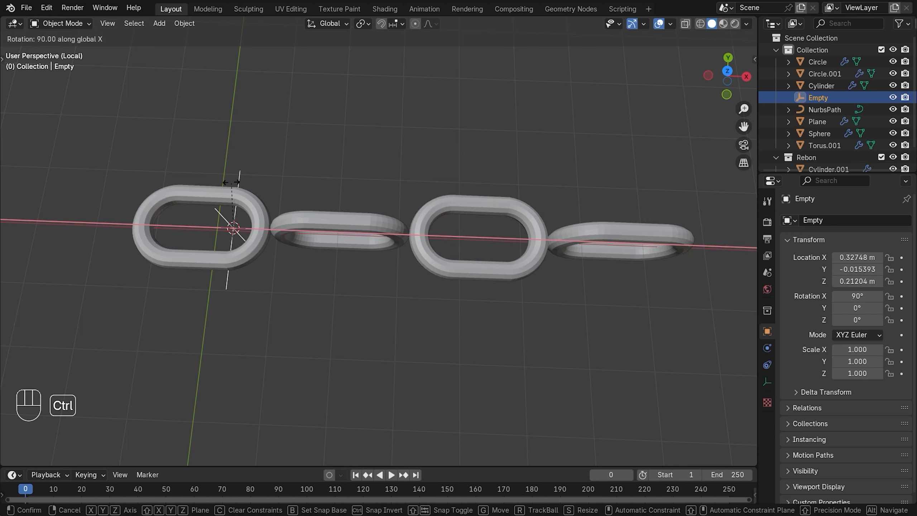
click(232, 182)
Set the chain's Array Relative Offset Factor X to 0.770 so that neighbouring links interlock
click(356, 249)
key(KP_1)
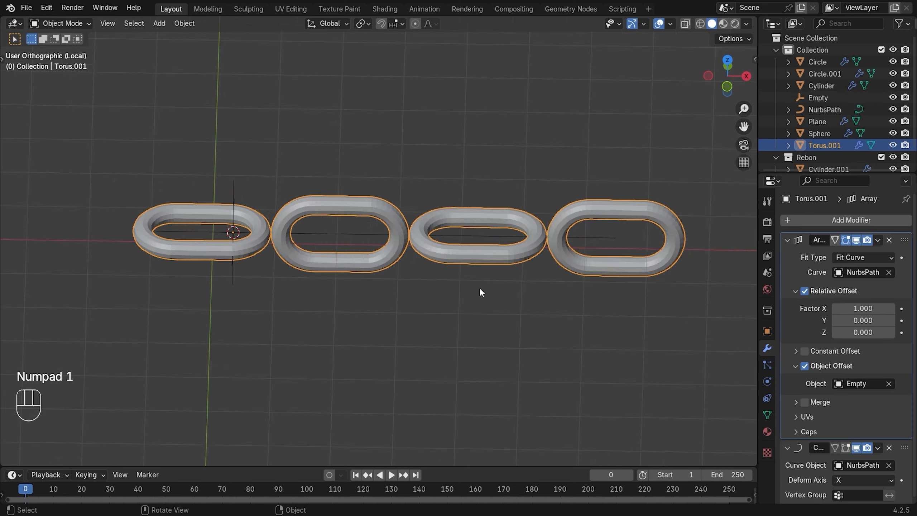
scroll(392, 249, up, 3)
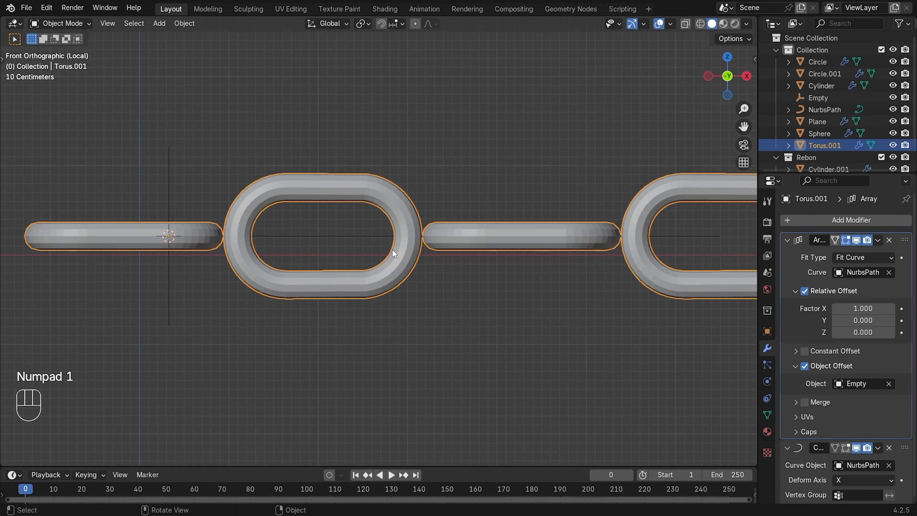
click(834, 308)
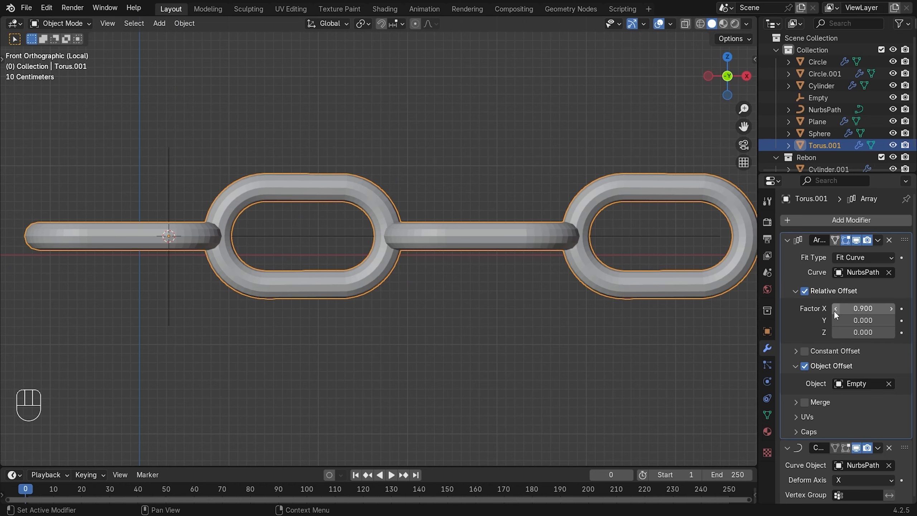
click(834, 309)
middle_drag(498, 250, 331, 231)
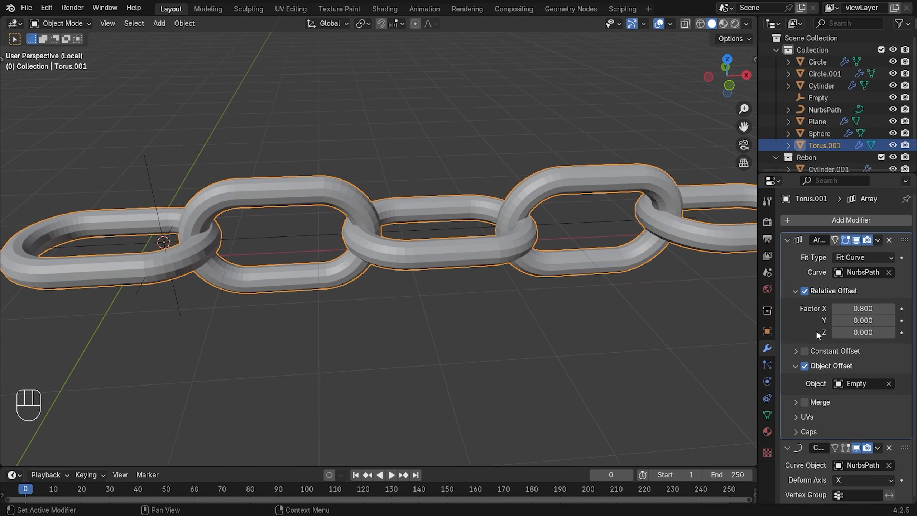
click(837, 308)
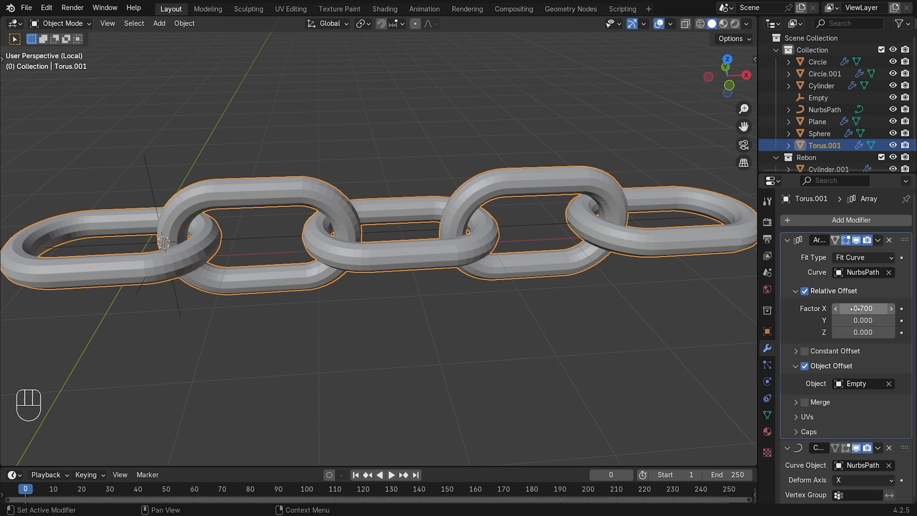
shift+drag(862, 308, 888, 308)
scroll(470, 325, down, 5)
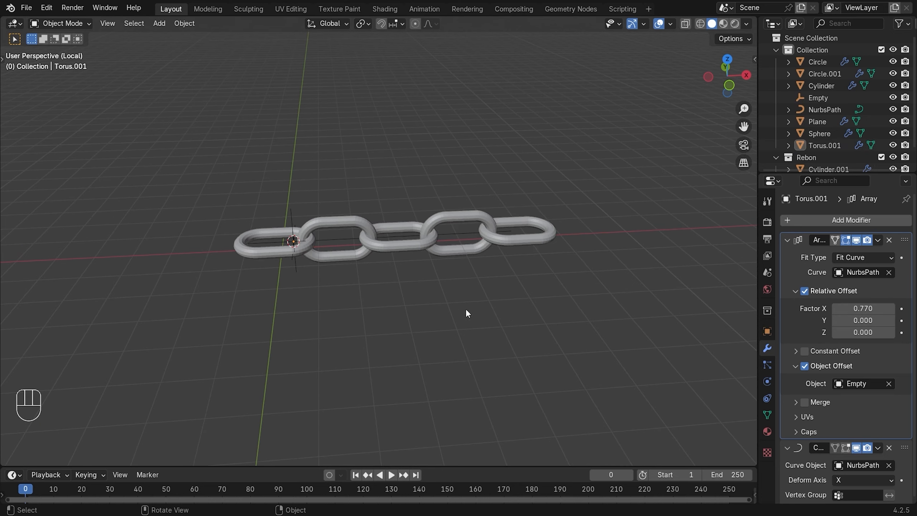
scroll(416, 284, down, 1)
middle_drag(350, 232, 523, 244)
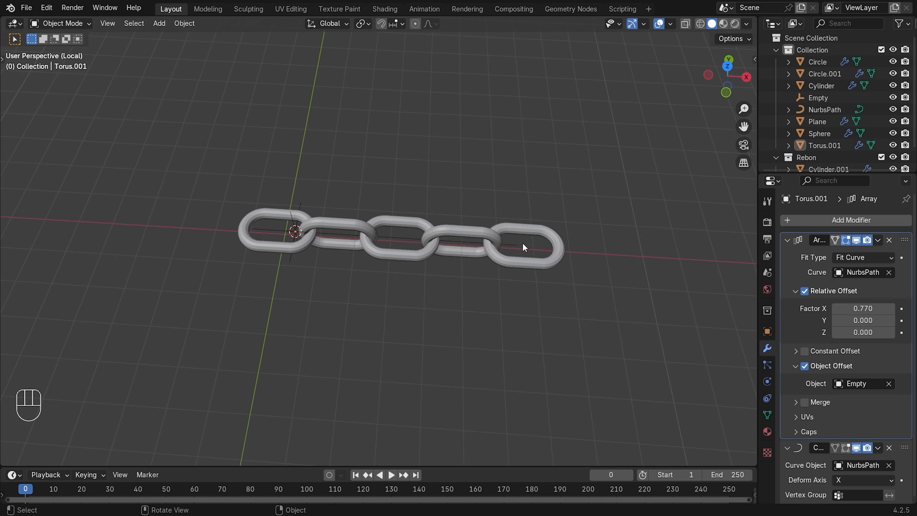
Extrude the chain path's end point about 3.47 m along X and move it off-axis to bend the chain
click(514, 246)
key(Tab)
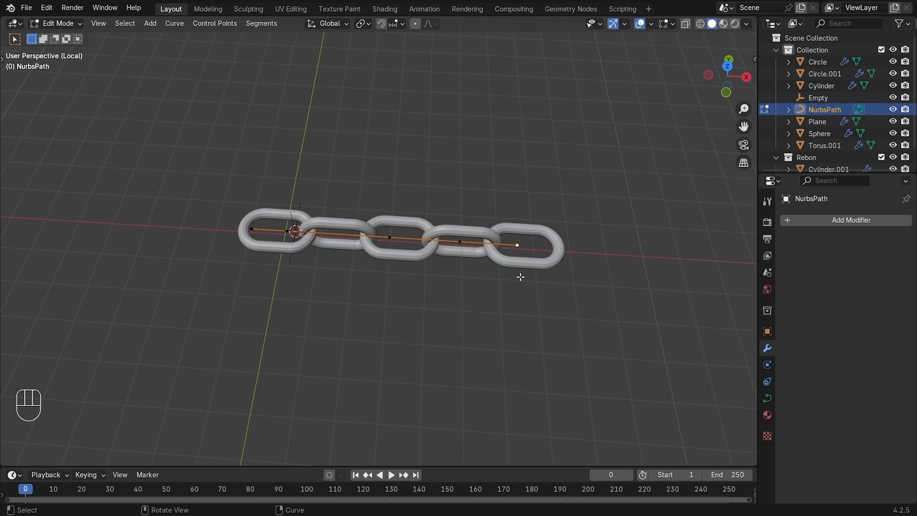
key(e)
key(x)
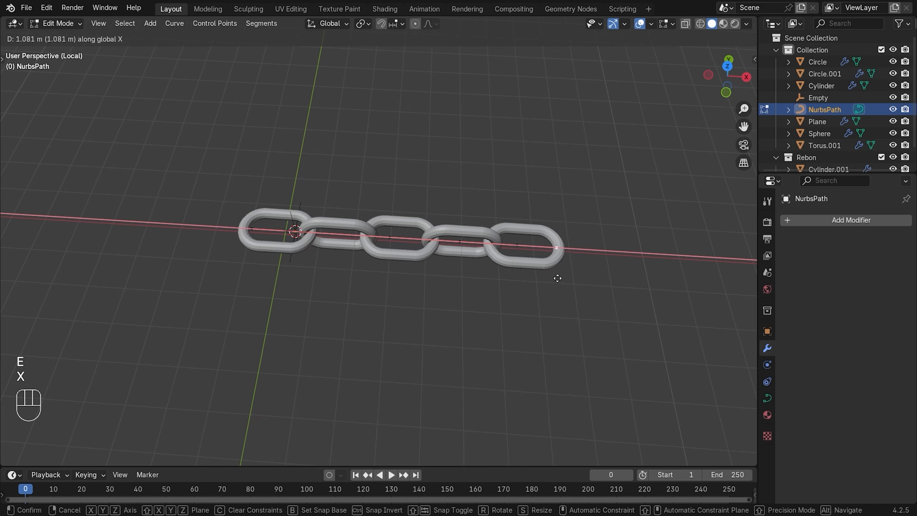
click(647, 294)
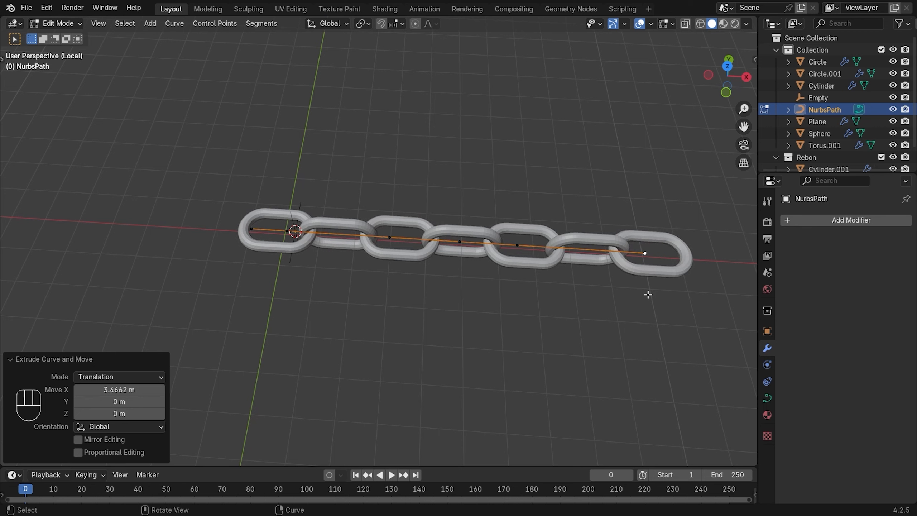
key(g)
click(637, 250)
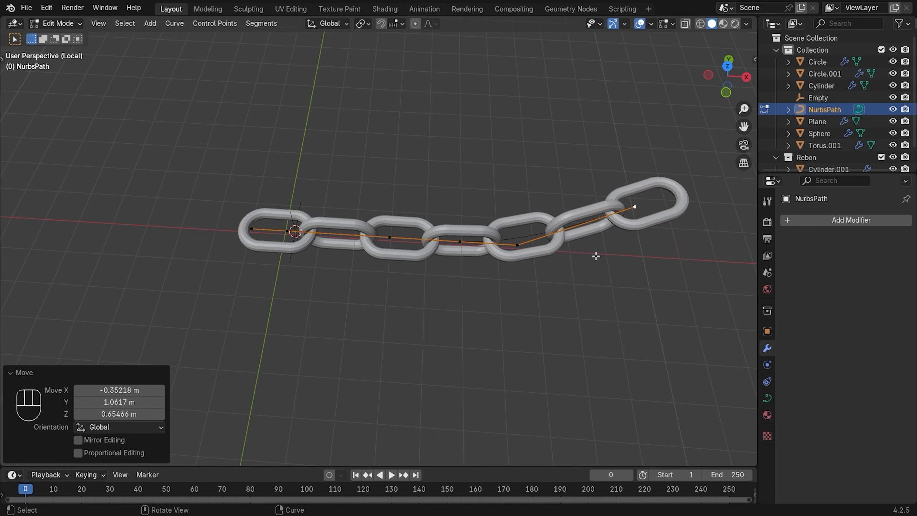
Undo the trial extrusion and bend of the chain's path and return to Object Mode
key(e)
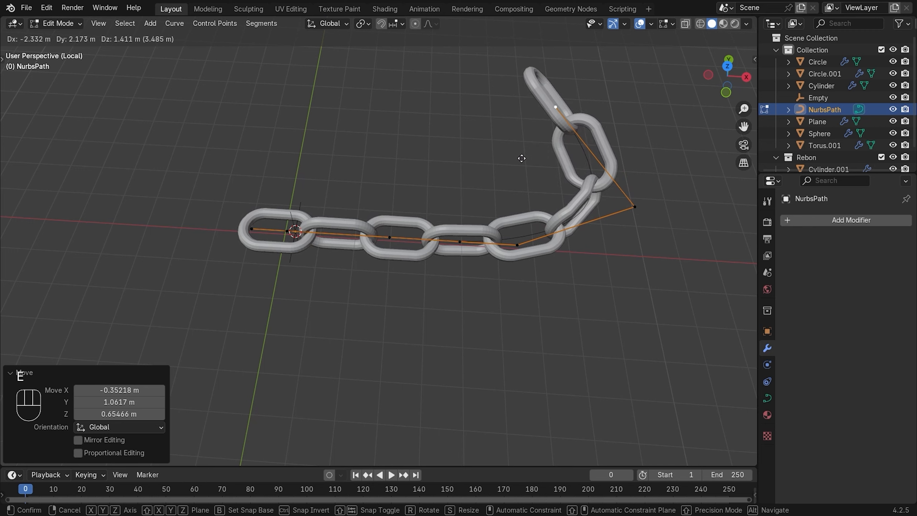
right_click(522, 159)
key(ctrl+z)
key(ctrl+z)
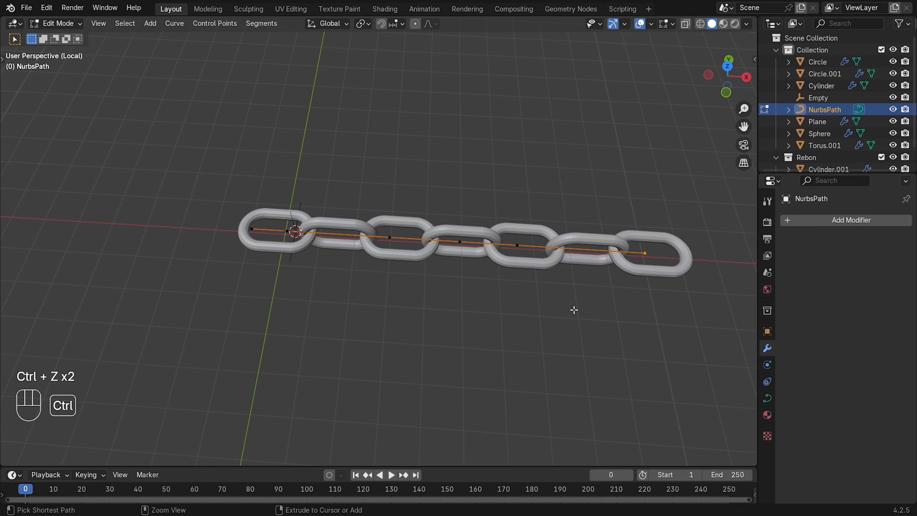
key(ctrl+z)
key(Tab)
Add a Subdivision Surface modifier to the chain, place it first in the stack and set its viewport and render levels to 3
click(507, 256)
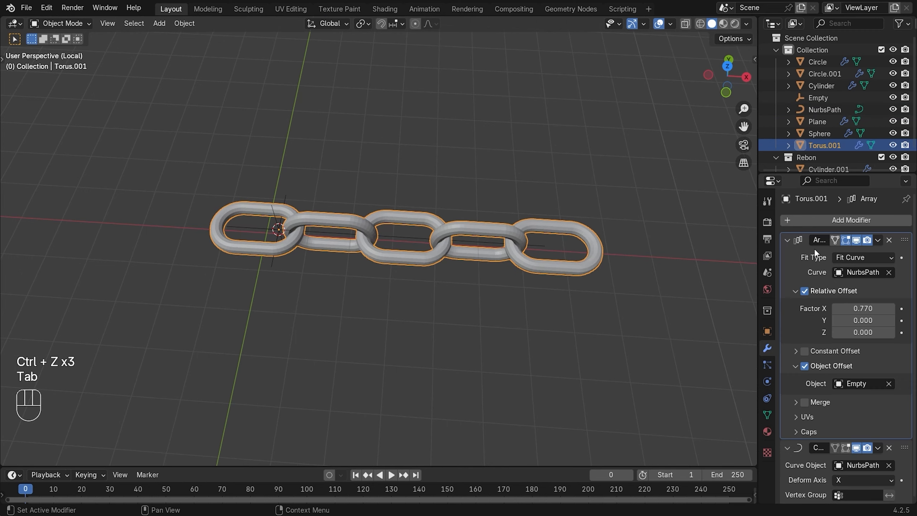
click(838, 224)
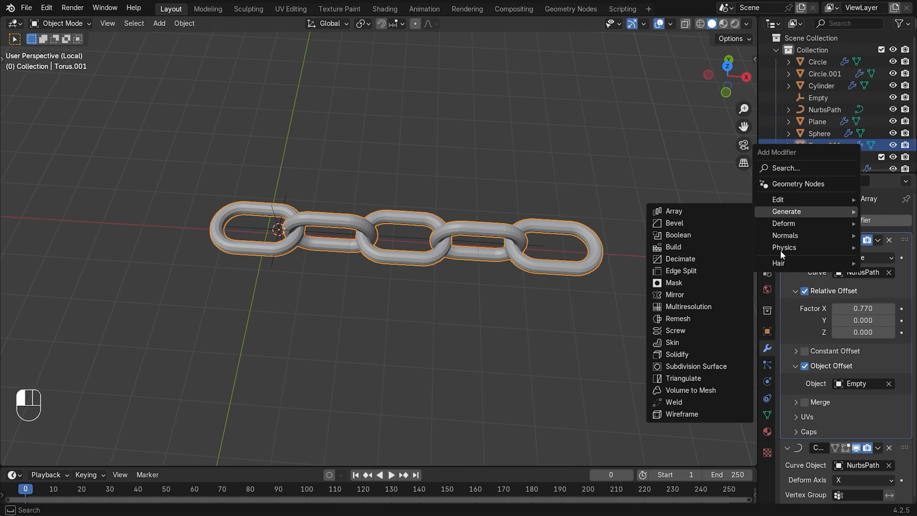
click(719, 367)
scroll(878, 303, down, 5)
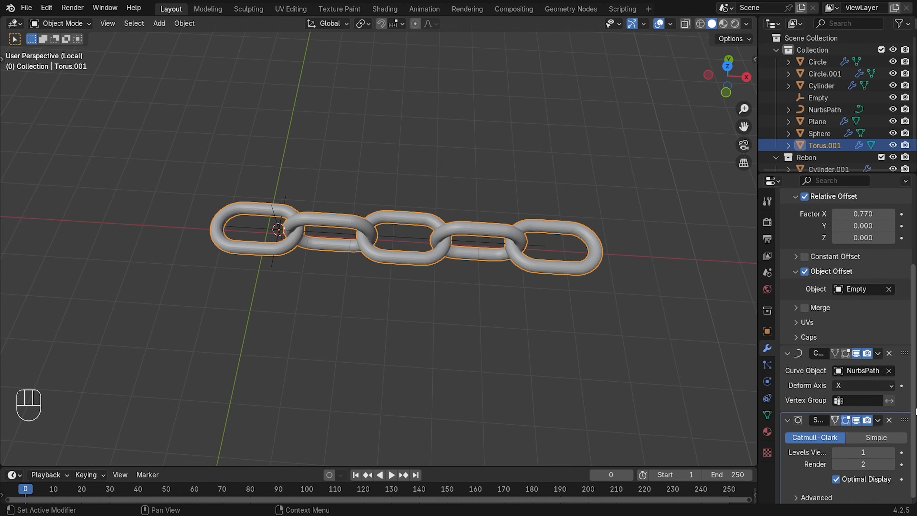
drag(876, 299, 886, 163)
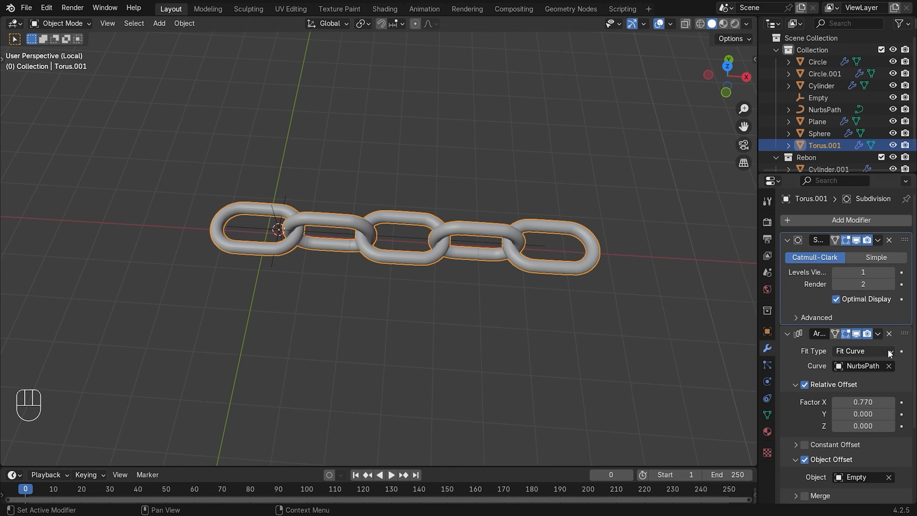
click(893, 272)
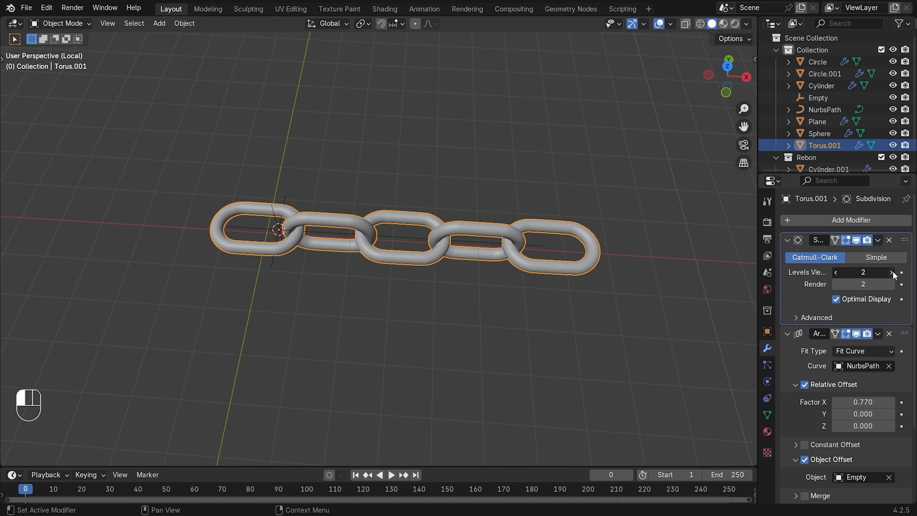
click(890, 285)
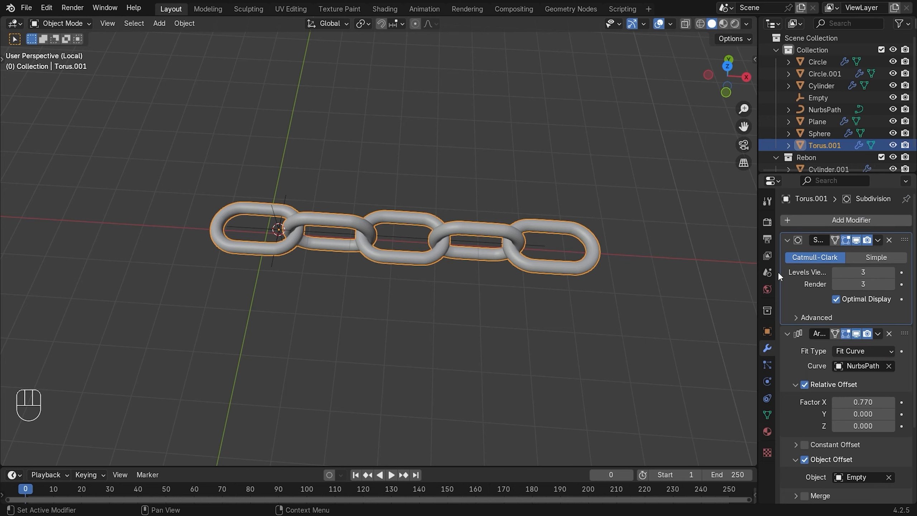
Apply Shade Auto Smooth to the chain and leave local view to bring back the whole sword
scroll(606, 275, up, 2)
right_click(605, 272)
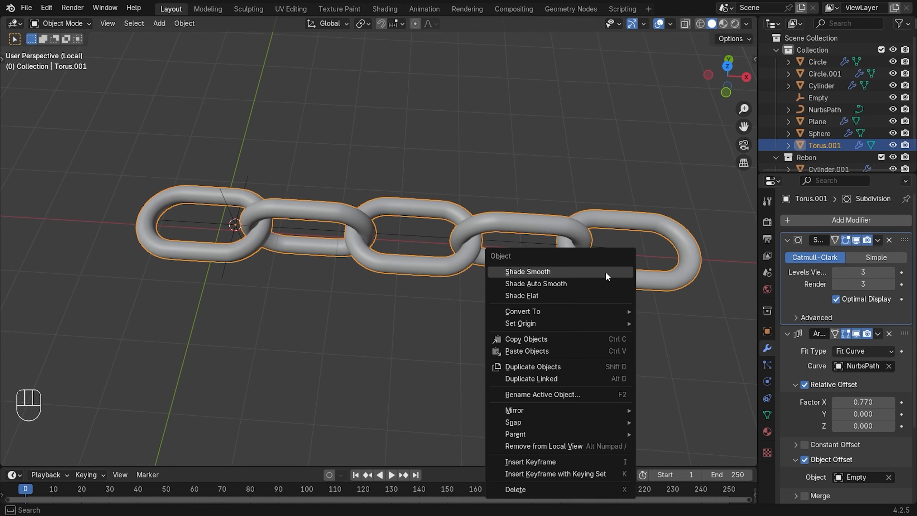
click(570, 284)
key(KP_Divide)
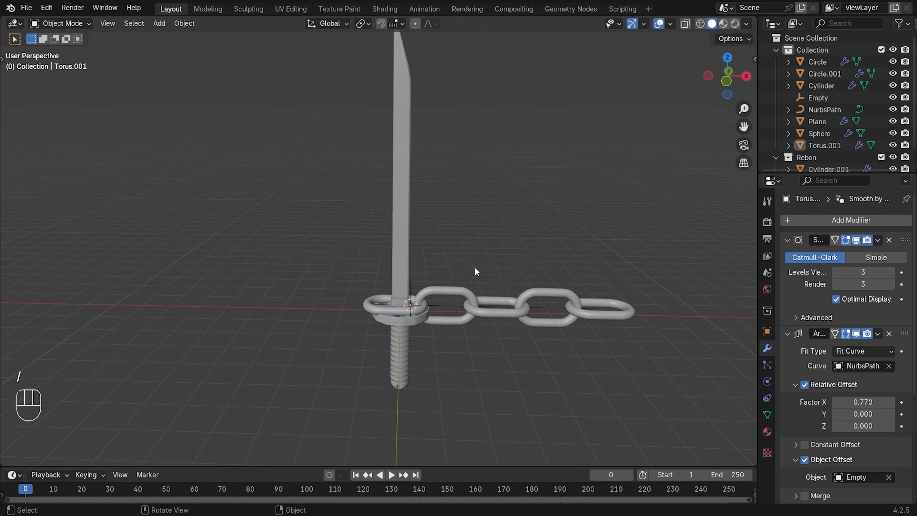
Select the empty, the NURBS path and the chain link and move them to a new collection named "chain"
scroll(500, 311, up, 3)
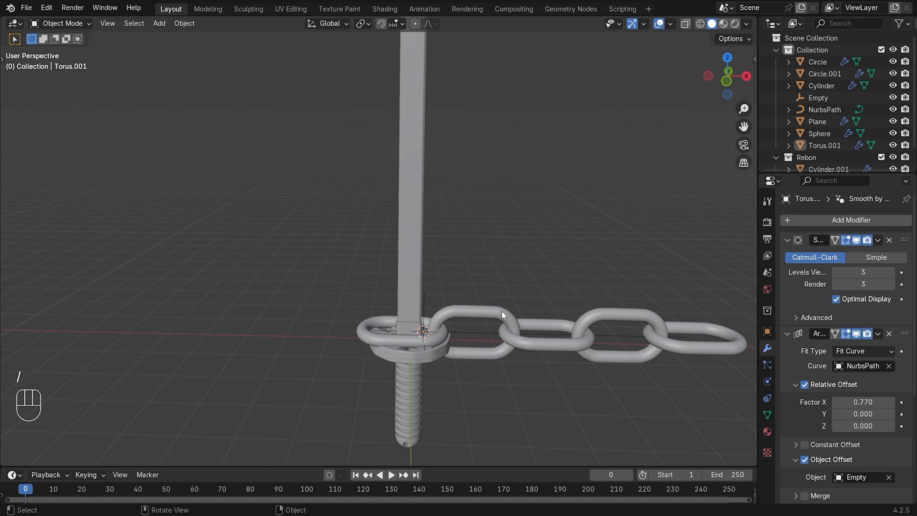
shift+middle_drag(586, 356, 482, 299)
scroll(412, 282, up, 3)
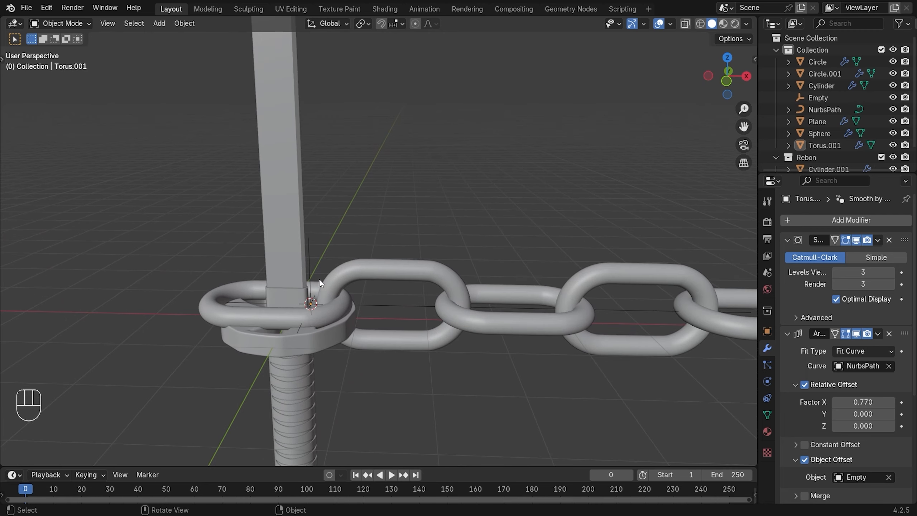
click(312, 263)
shift+click(388, 311)
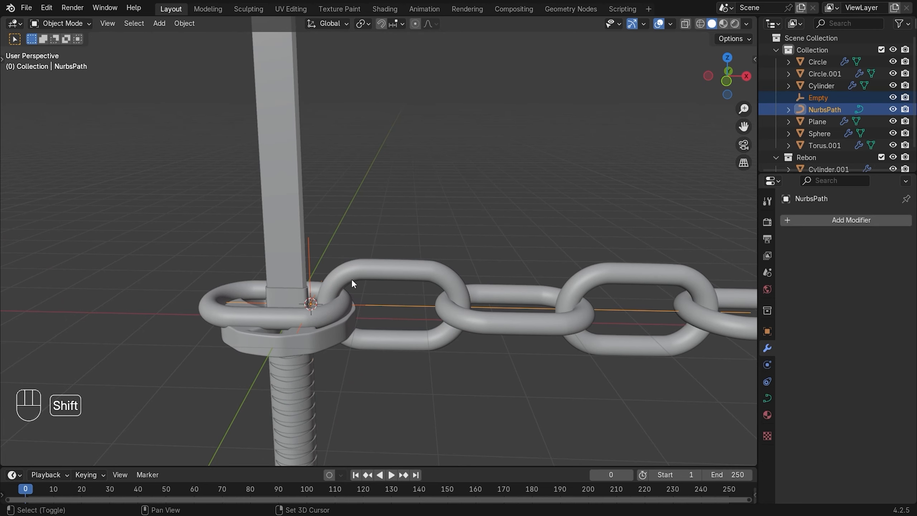
shift+click(454, 316)
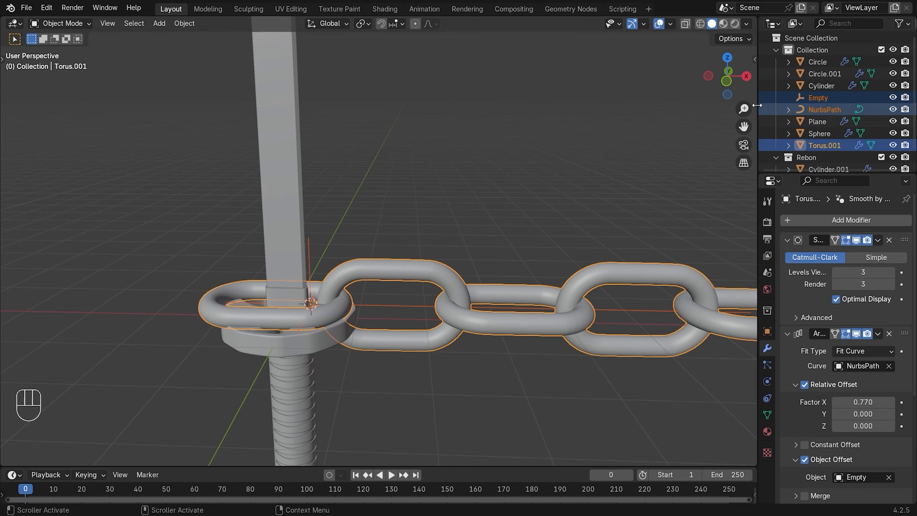
key(m)
key(m)
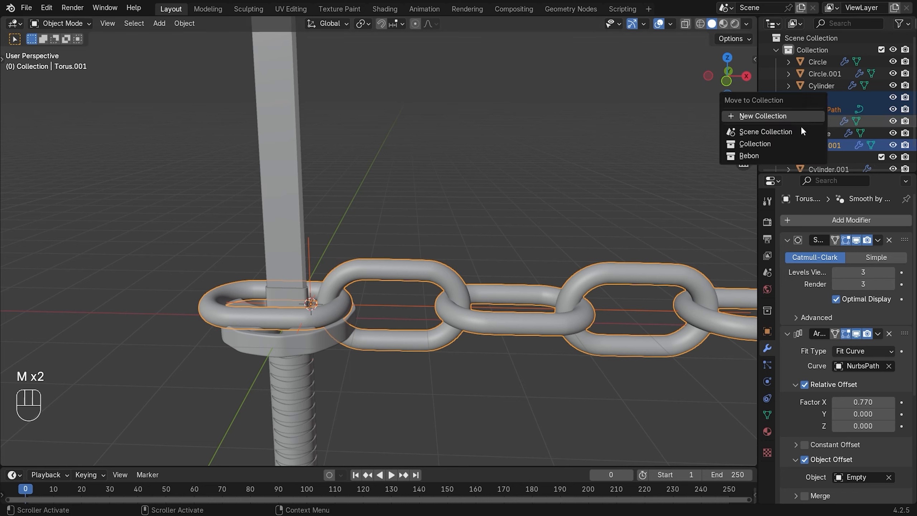
click(798, 116)
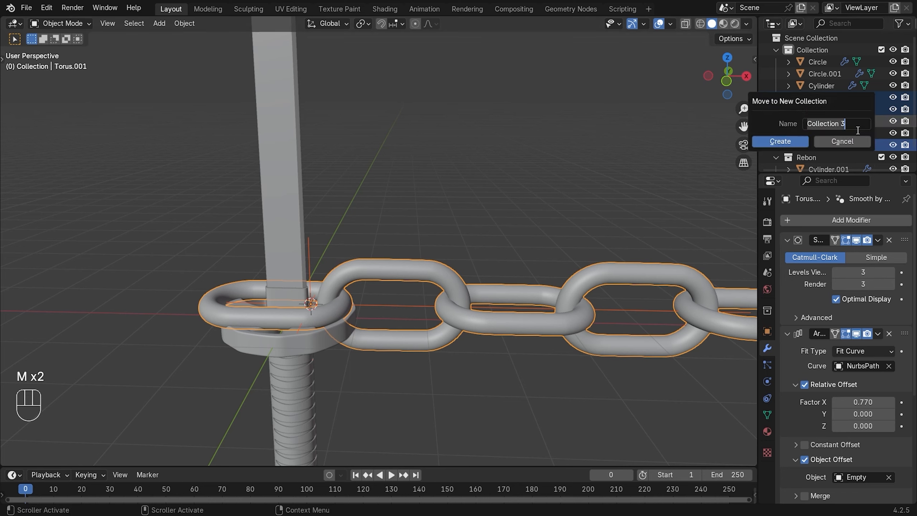
text(C)
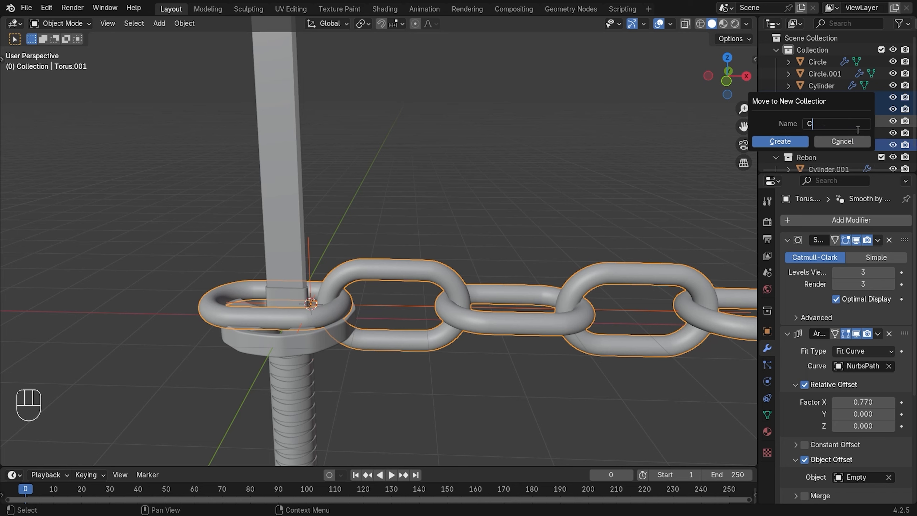
text(hain)
key(Return)
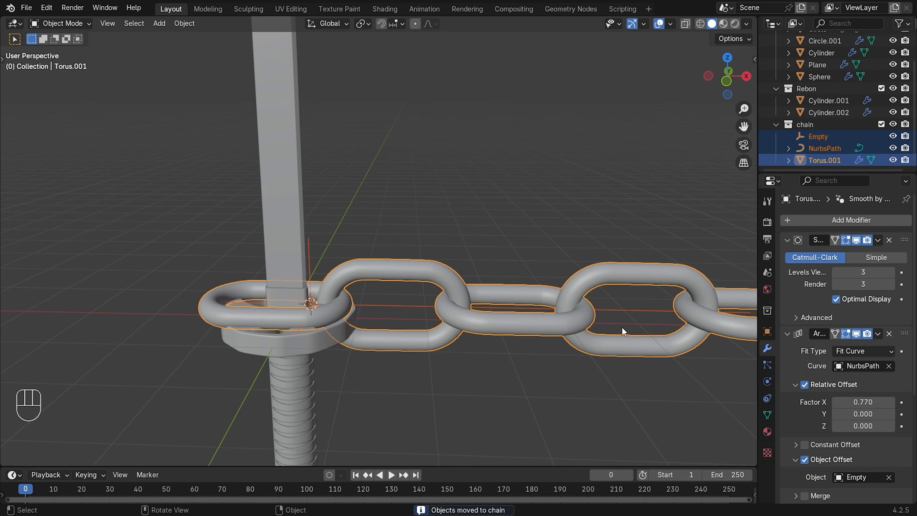
Scale the chain, its path and the empty to about 0.239 and lower them along Z to the pommel
key(s)
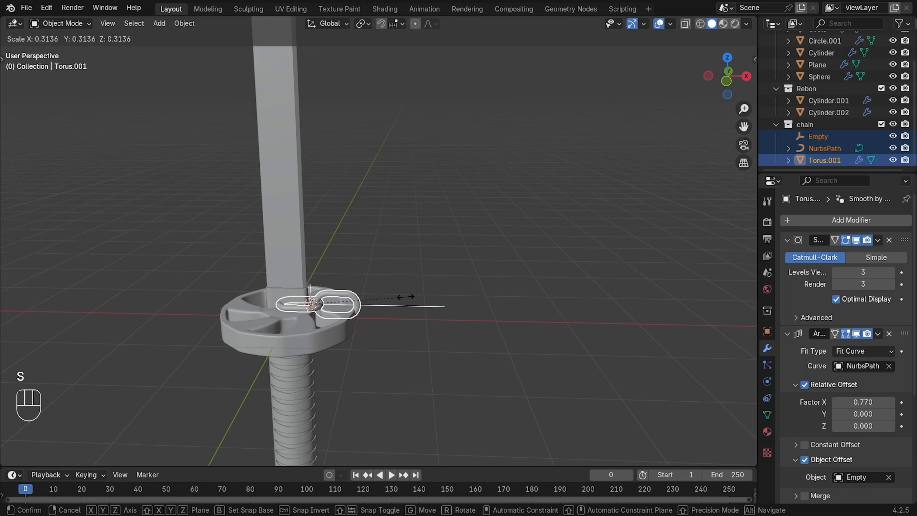
click(385, 296)
shift+middle_drag(386, 297, 529, 183)
key(g)
key(z)
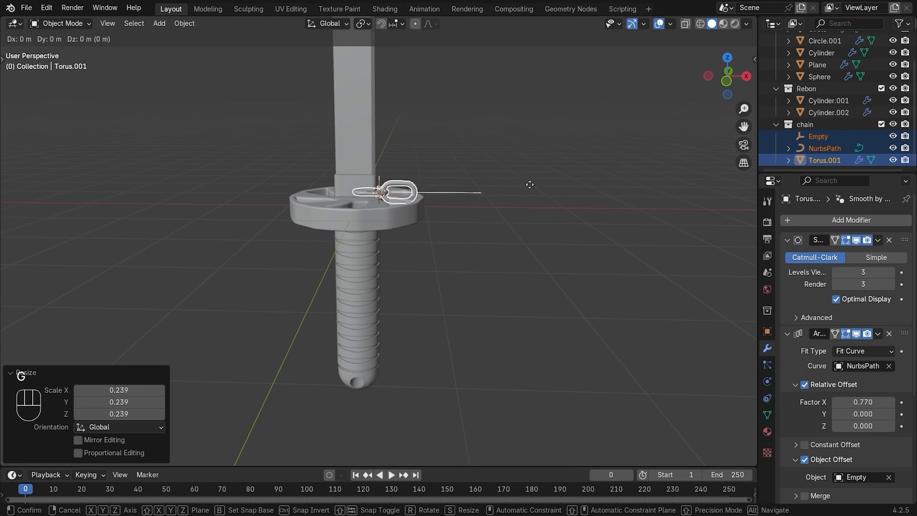
click(505, 380)
key(KP_1)
shift+middle_drag(442, 341, 518, 191)
scroll(512, 203, up, 5)
shift+middle_drag(546, 340, 596, 299)
key(r)
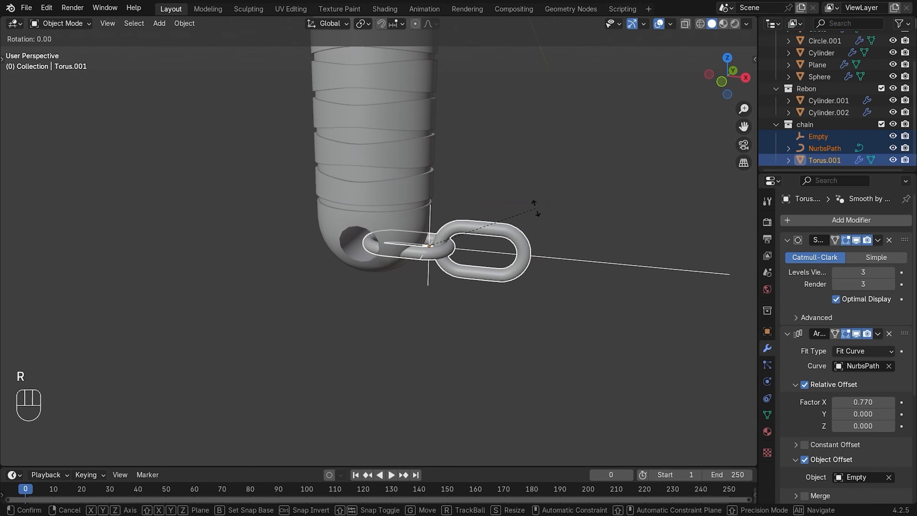
key(x)
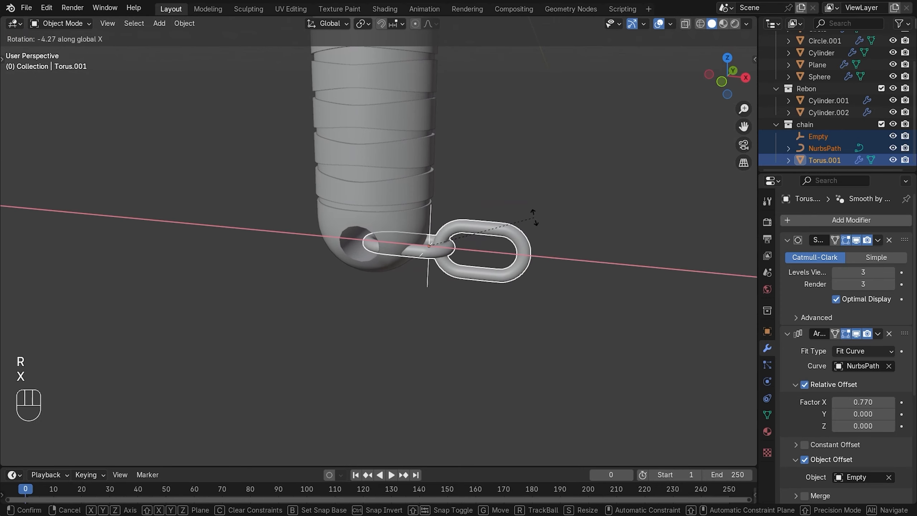
right_click(560, 191)
Rotate the chain, its path and the empty 90° about the global Y axis so the chain hangs down
key(r)
key(y)
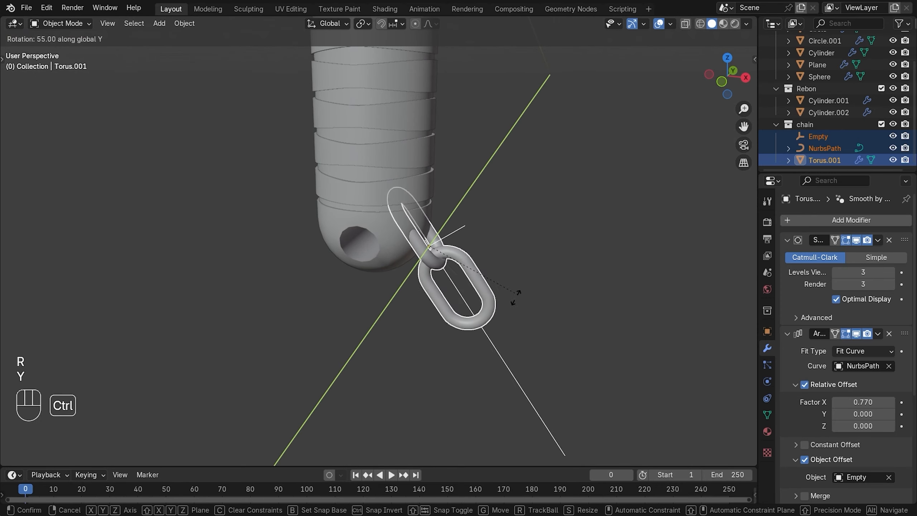
click(459, 314)
Align the chain with the pommel hole along X and lower it about 0.33 m so the first link meets the hole
key(g)
key(x)
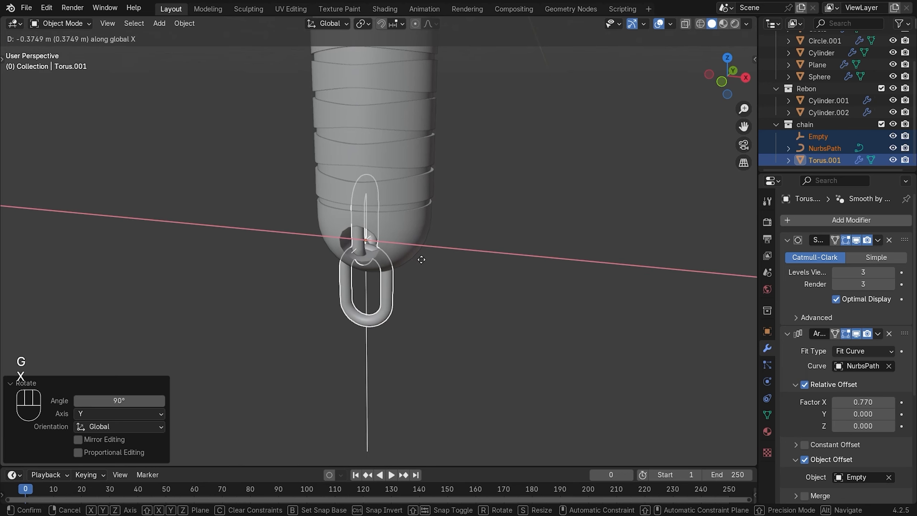
click(428, 255)
key(g)
key(z)
click(466, 241)
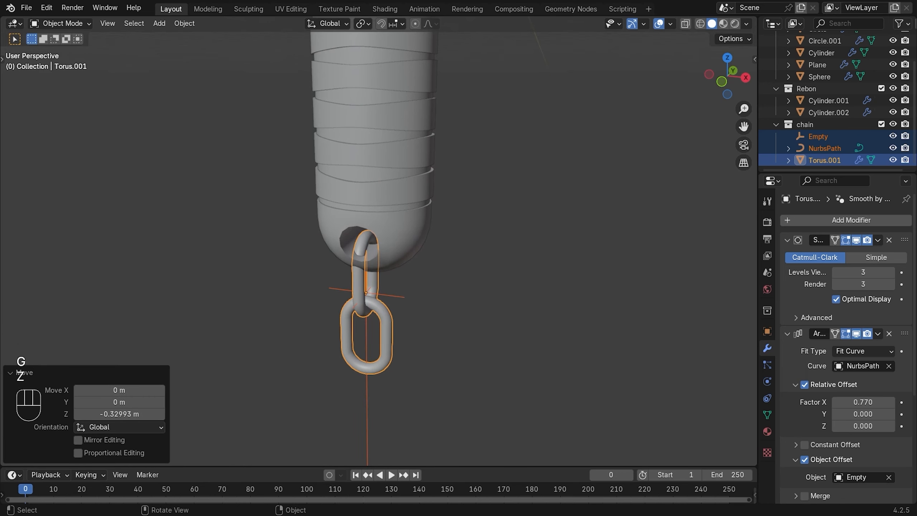
Scale the chain assembly up by about 1.563 and lower it along Z to keep the top link in the pommel hole
key(s)
click(633, 226)
key(g)
key(z)
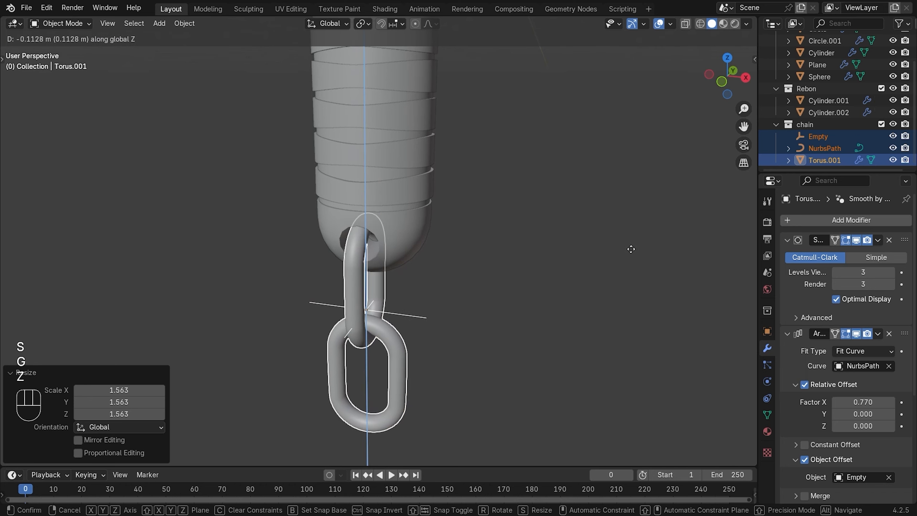
click(634, 242)
Scale the chain assembly by about 1.08 and shift it about 0.03 m along X towards the pommel hole's centre
middle_drag(634, 242, 306, 234)
key(s)
click(582, 257)
scroll(374, 255, up, 2)
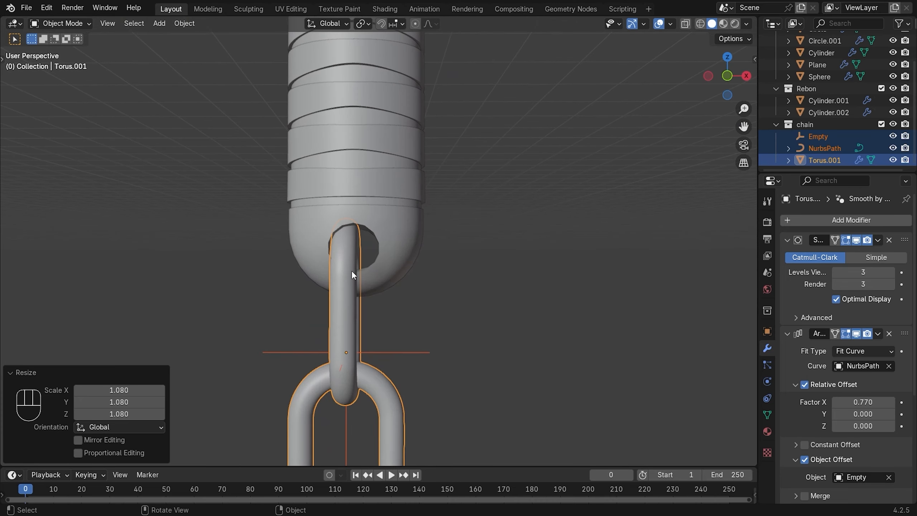
key(g)
key(x)
click(363, 264)
Scale the chain assembly by about 1.189 and lower it about 0.045 m along Z to fit the pommel hole
middle_drag(367, 264, 192, 257)
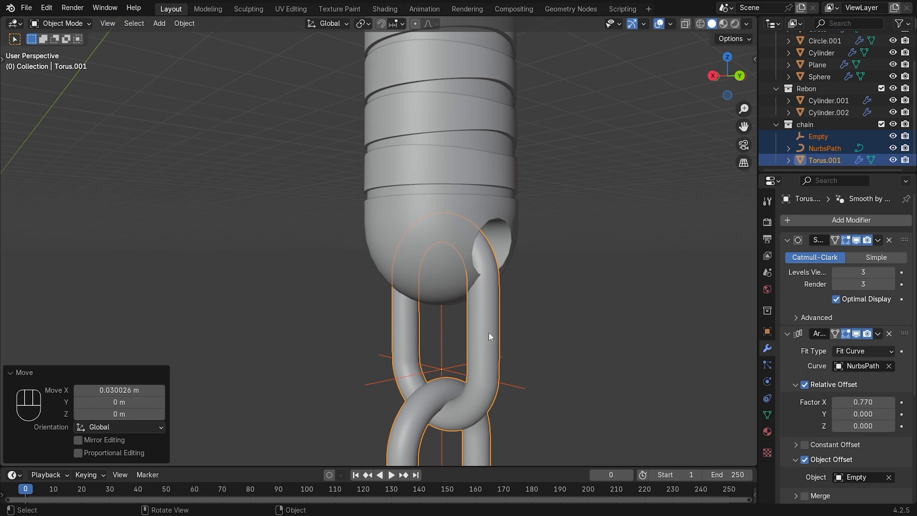
key(s)
click(526, 323)
key(g)
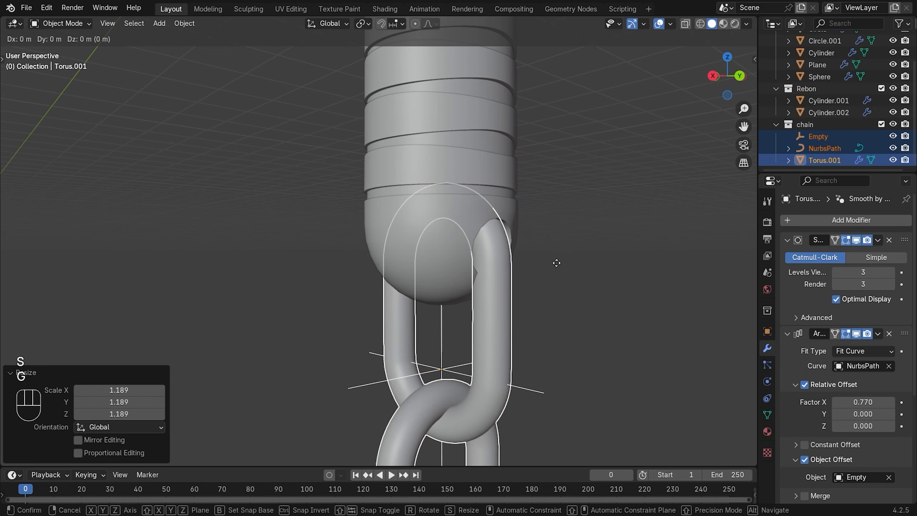
key(z)
click(570, 274)
Shift the chain assembly slightly along X to centre the top link in the pommel hole
middle_drag(570, 274, 654, 276)
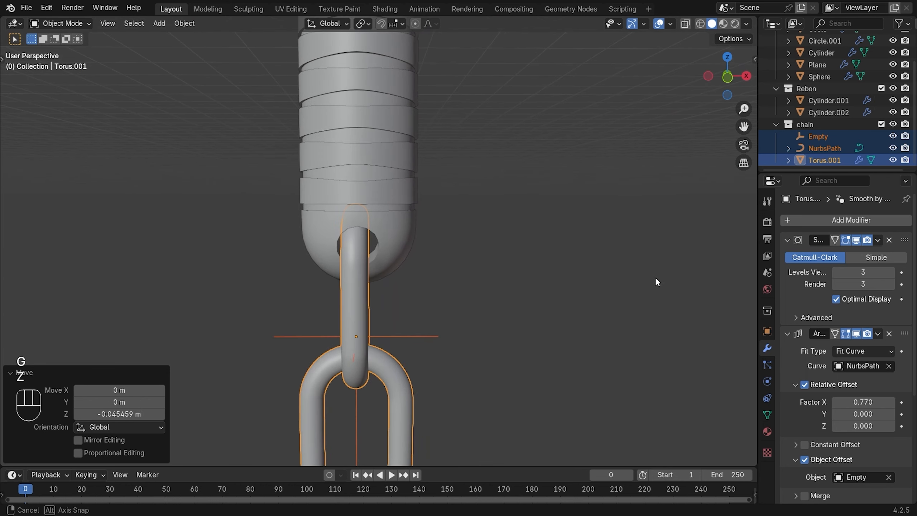
key(KP_1)
key(g)
key(x)
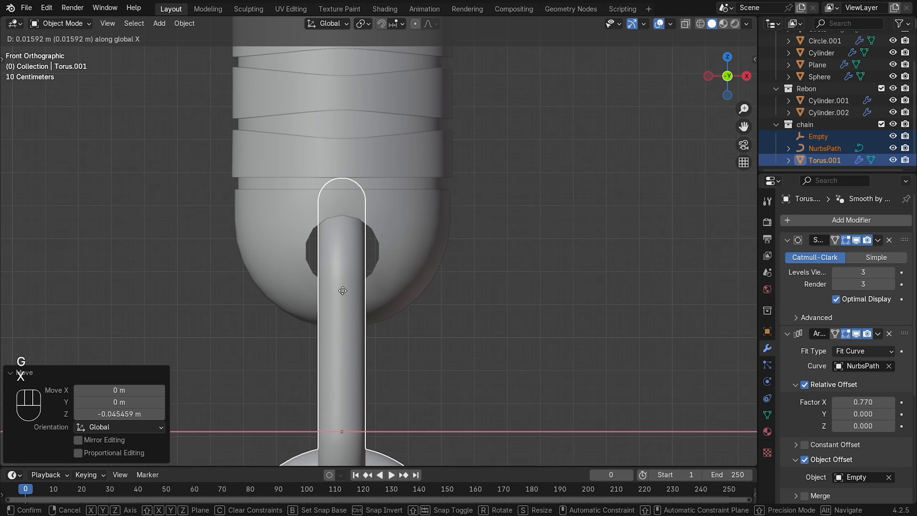
click(347, 287)
scroll(349, 267, up, 4)
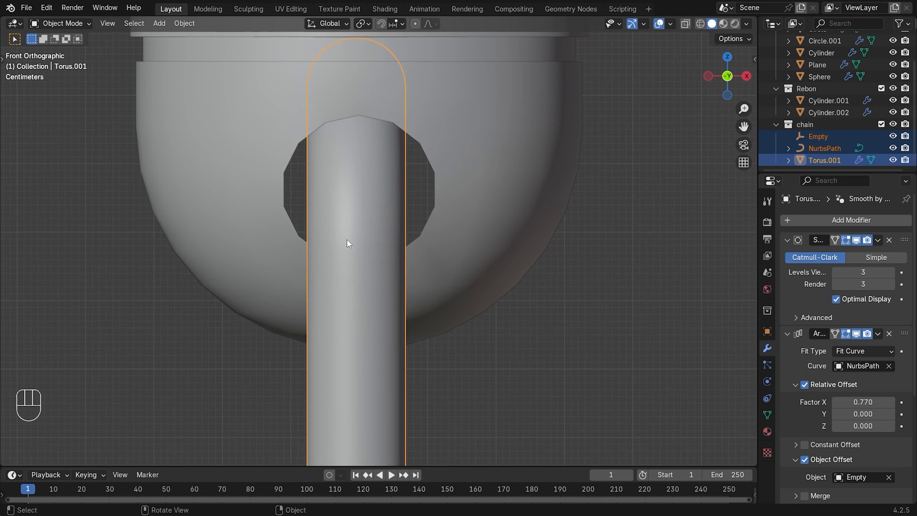
Lower the chain assembly about 0.063 m along Z to seat the top link in the pommel hole
scroll(361, 232, up, 2)
scroll(367, 227, down, 2)
key(g)
key(z)
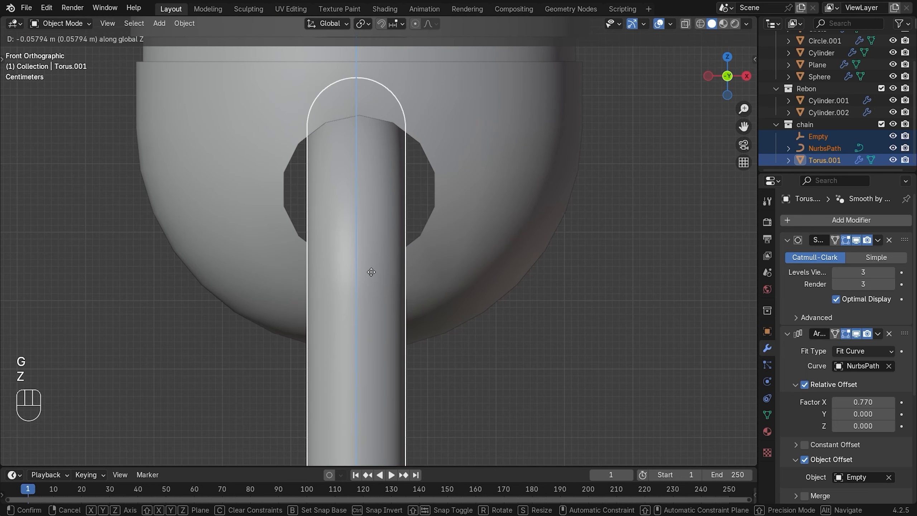
click(366, 332)
middle_drag(365, 333, 394, 252)
middle_drag(532, 284, 598, 301)
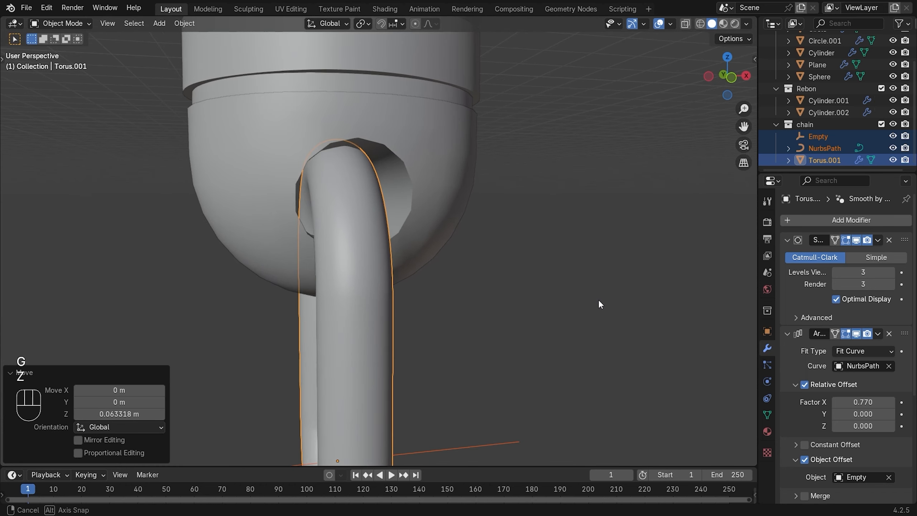
middle_drag(611, 226, 530, 220)
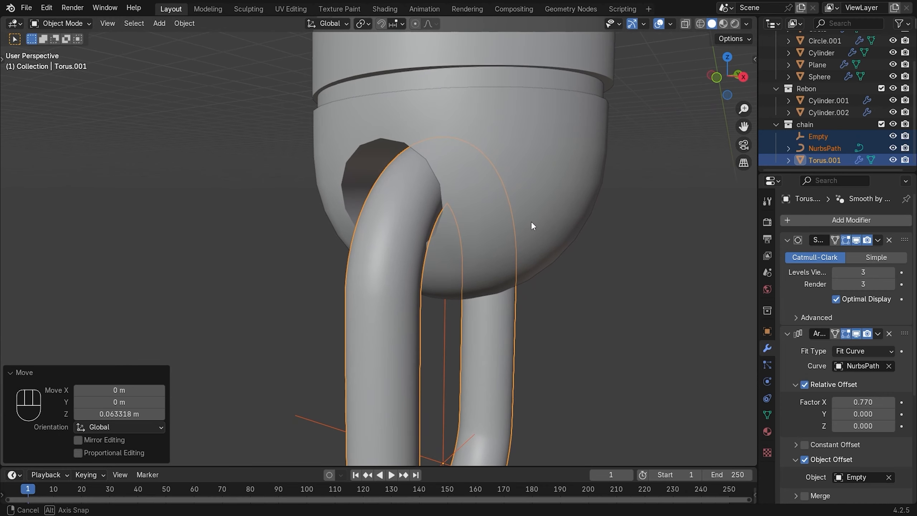
Fine-tune the chain assembly's height along Z and inspect how the top link passes through the pommel
key(Tab)
key(Tab)
key(g)
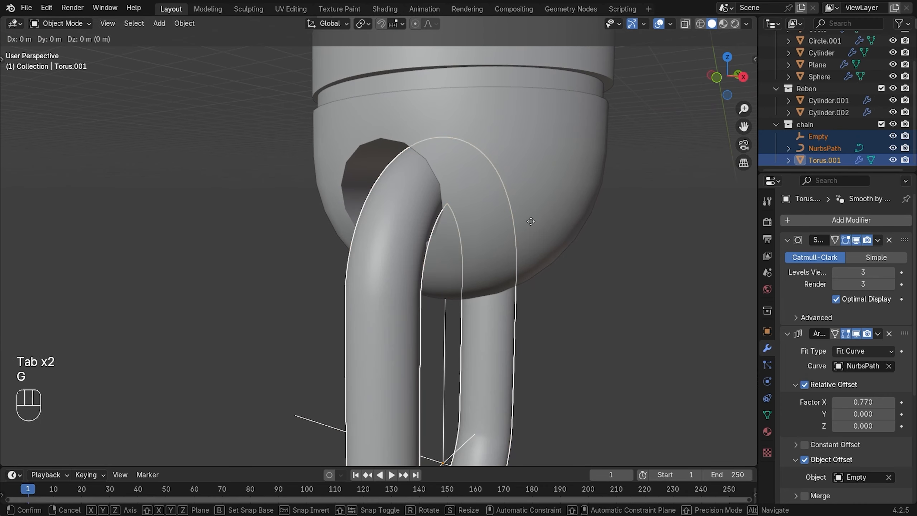
key(z)
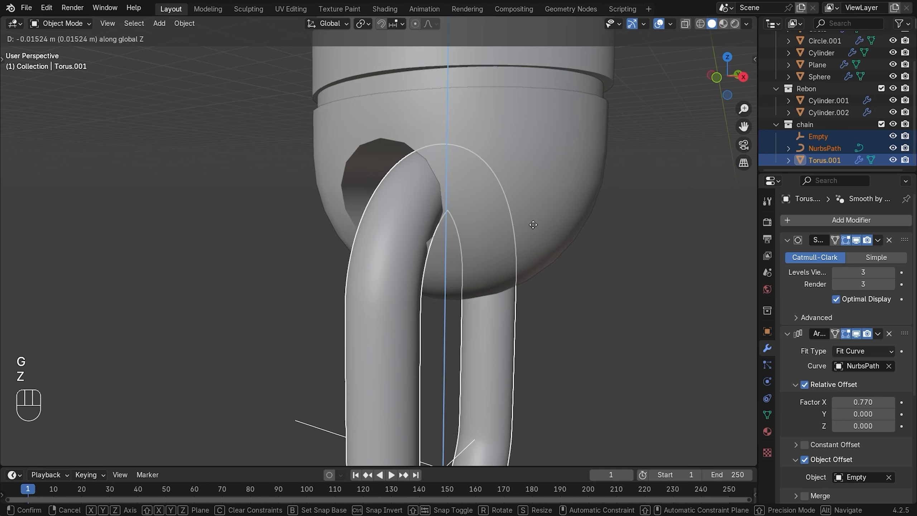
click(536, 207)
click(594, 256)
middle_drag(594, 256, 432, 264)
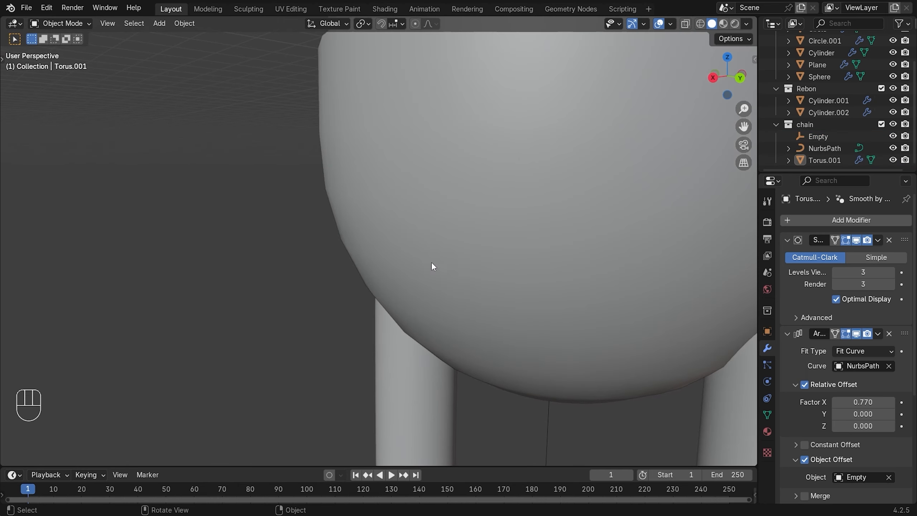
scroll(432, 264, down, 4)
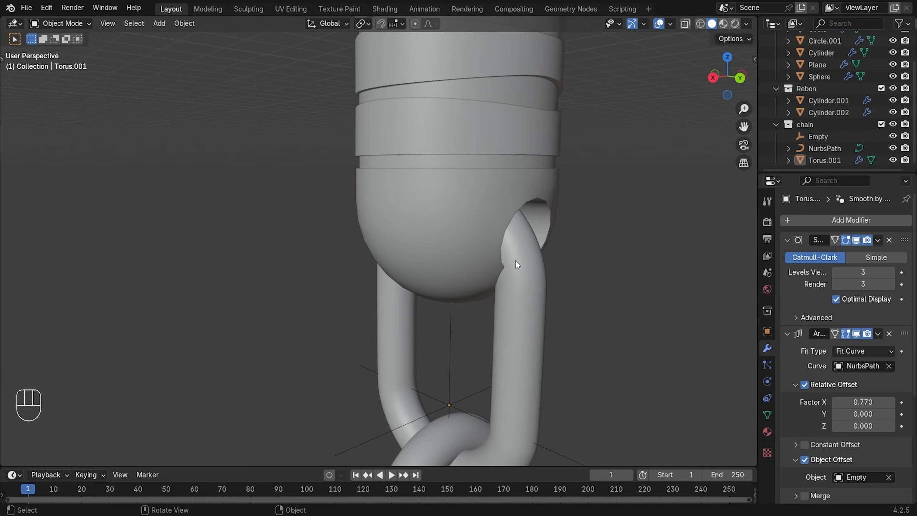
Try raising the chain assembly about 0.053 m along Z
key(ctrl+z)
key(g)
key(z)
click(660, 239)
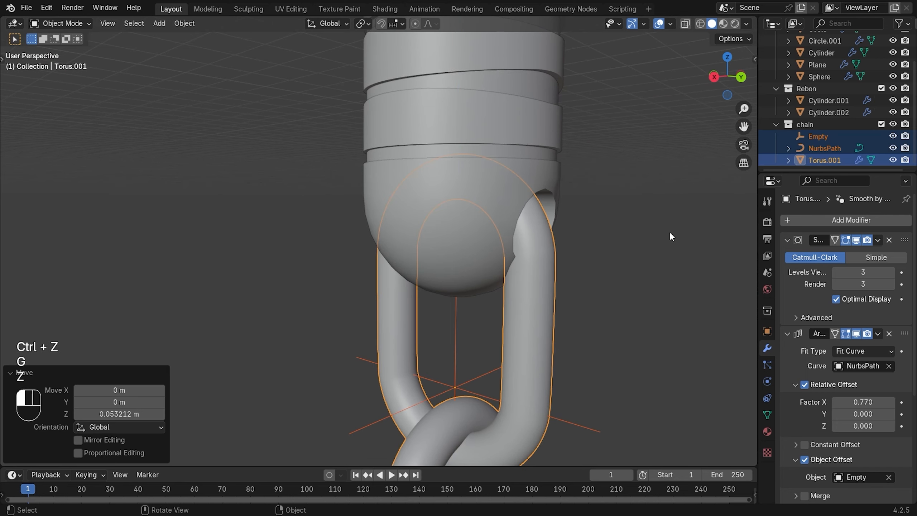
key(ctrl+z)
key(KP_3)
key(g)
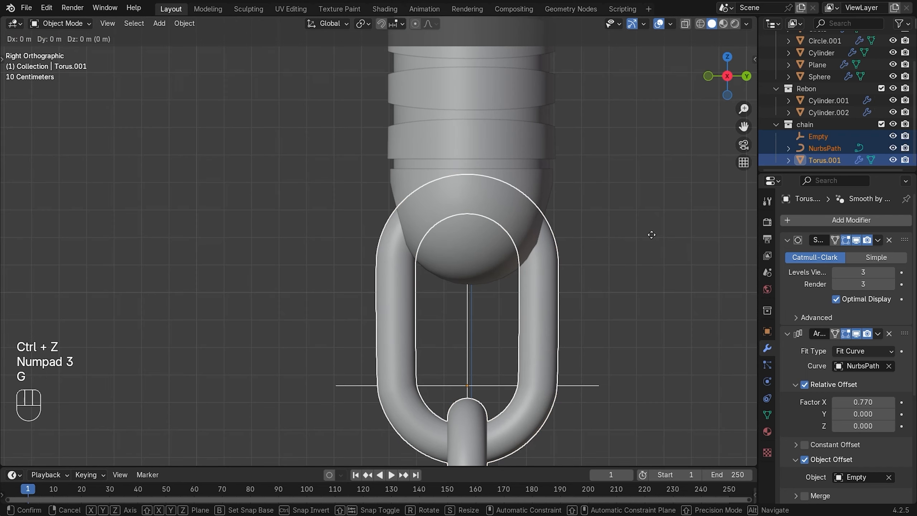
key(x)
click(619, 231)
key(KP_1)
scroll(620, 230, down, 10)
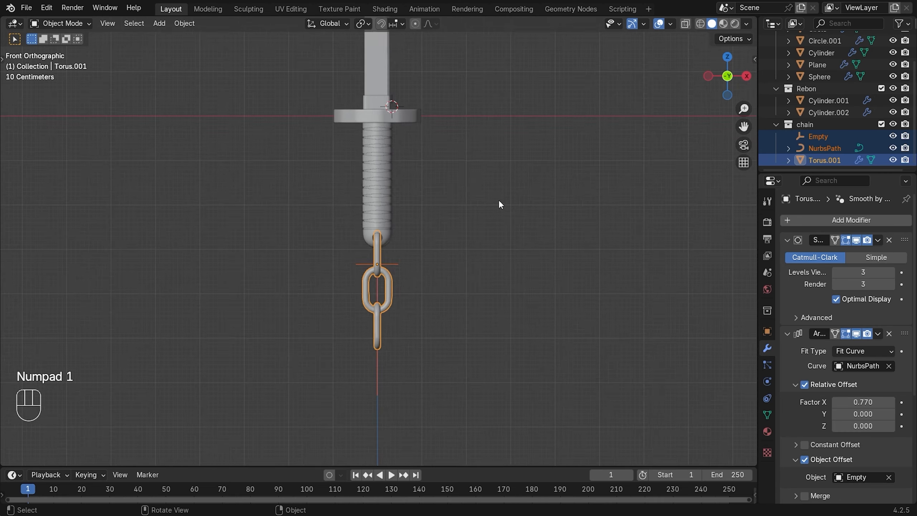
scroll(396, 171, up, 3)
scroll(395, 172, up, 8)
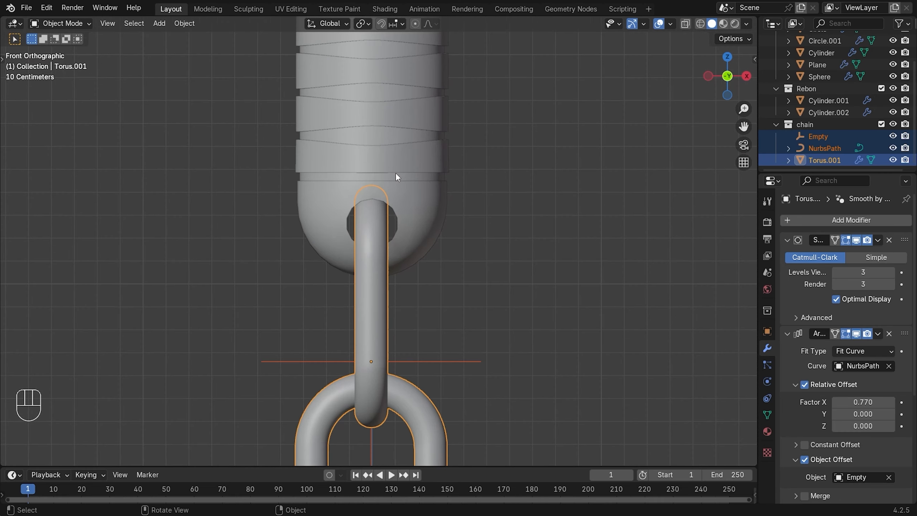
Select only the chain link object and open its mesh for editing in the right side view
middle_drag(459, 258, 393, 266)
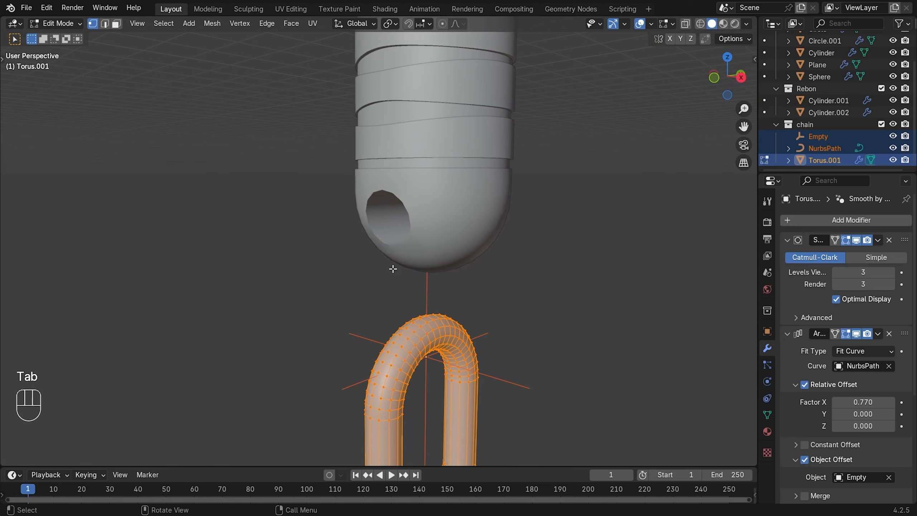
key(KP_1)
key(KP_3)
scroll(471, 320, up, 4)
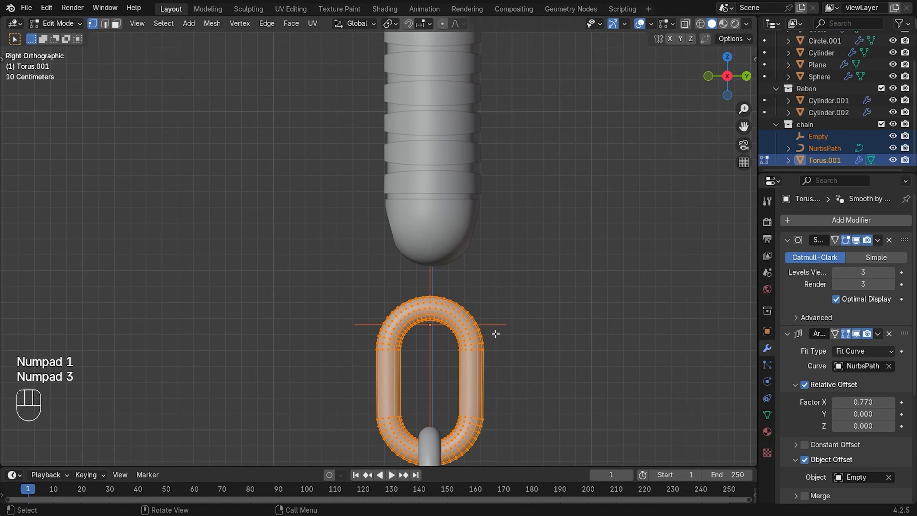
key(Tab)
click(540, 267)
click(467, 287)
key(Tab)
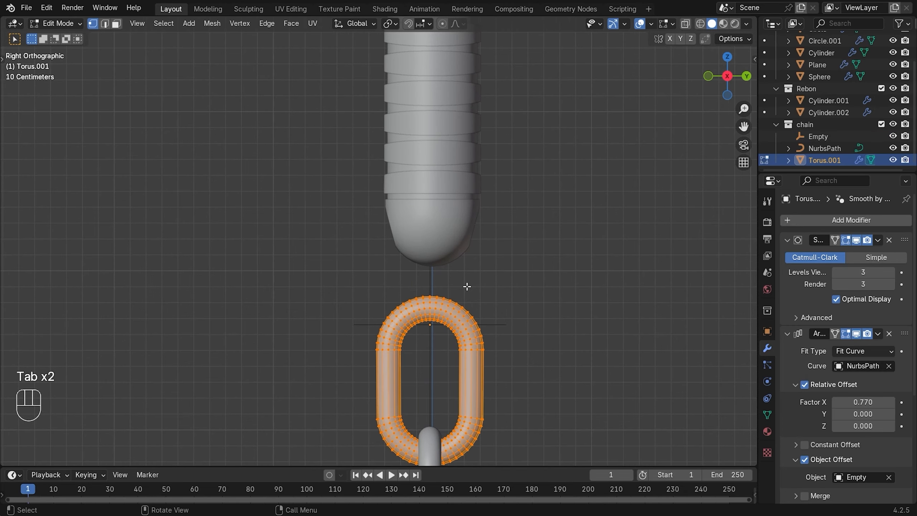
key(s)
key(y)
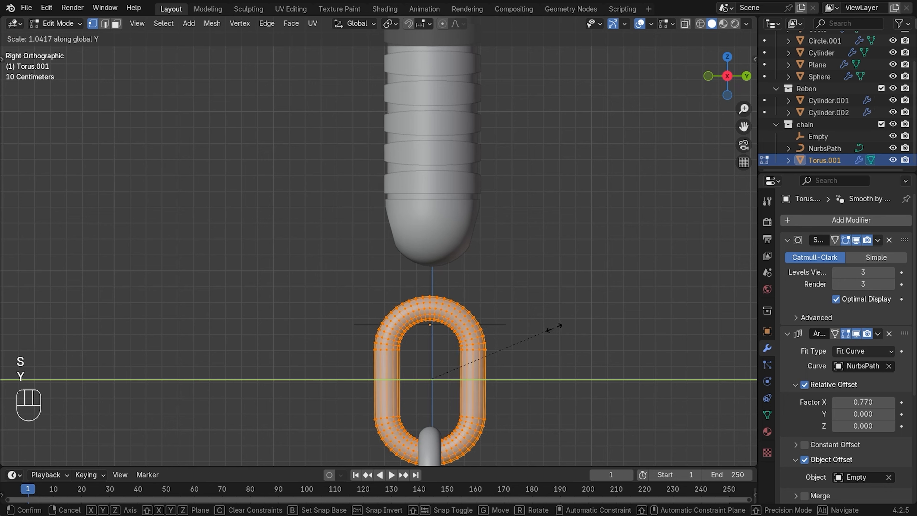
right_click(562, 328)
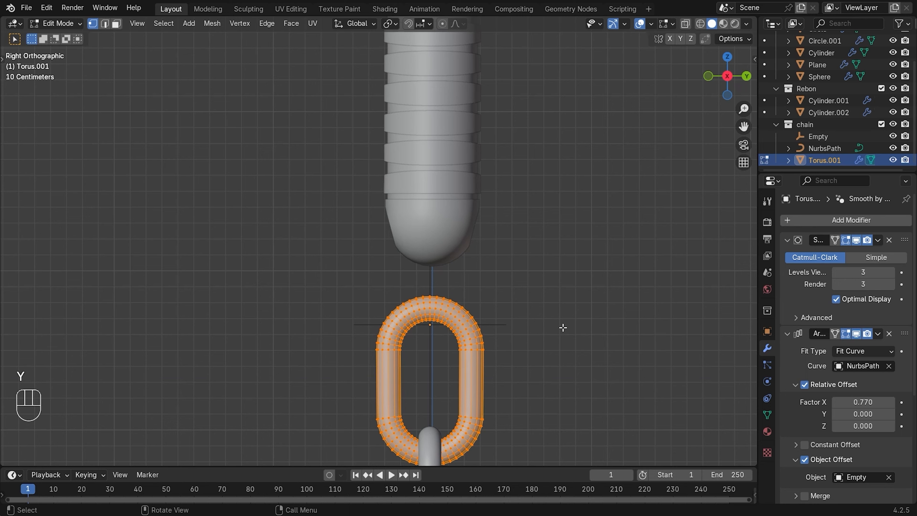
key(s)
key(y)
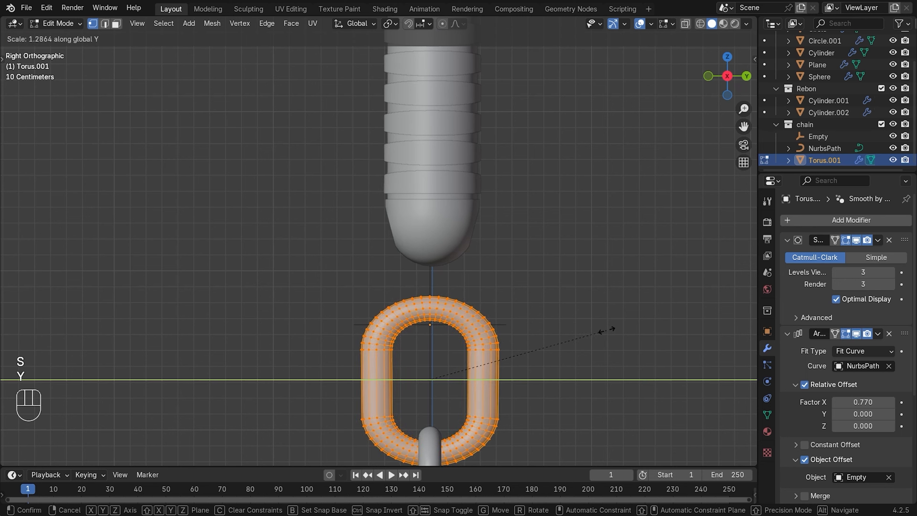
right_click(592, 321)
Select the +Y half of the link in wireframe and move it about 0.081 m along Y to widen the link
key(z)
click(500, 318)
mouse_move(555, 255)
mouse_down()
mouse_move(442, 436)
mouse_move(434, 469)
mouse_up()
scroll(475, 348, up, 1)
key(z)
mouse_move(474, 349)
shift+middle_down()
mouse_move(434, 168)
mouse_move(487, 195)
shift+middle_up()
click(485, 174)
key(g)
key(x)
key(g)
key(y)
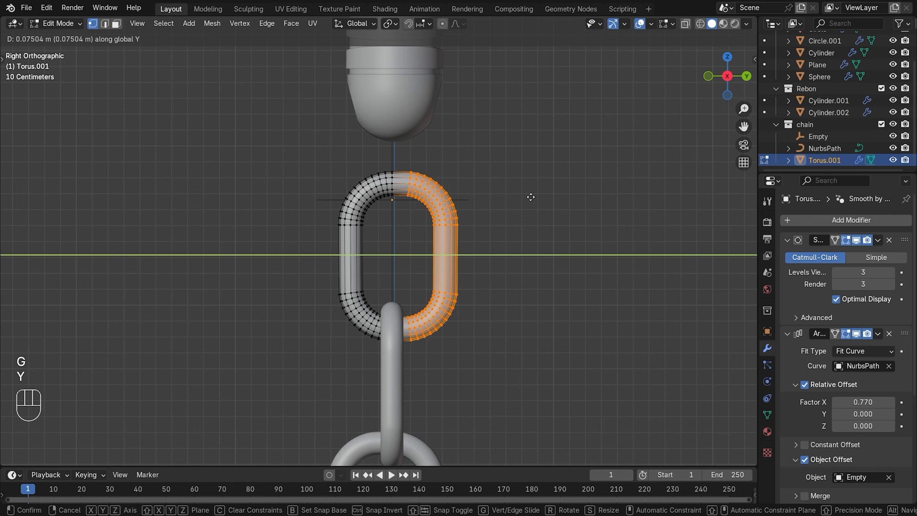
click(532, 196)
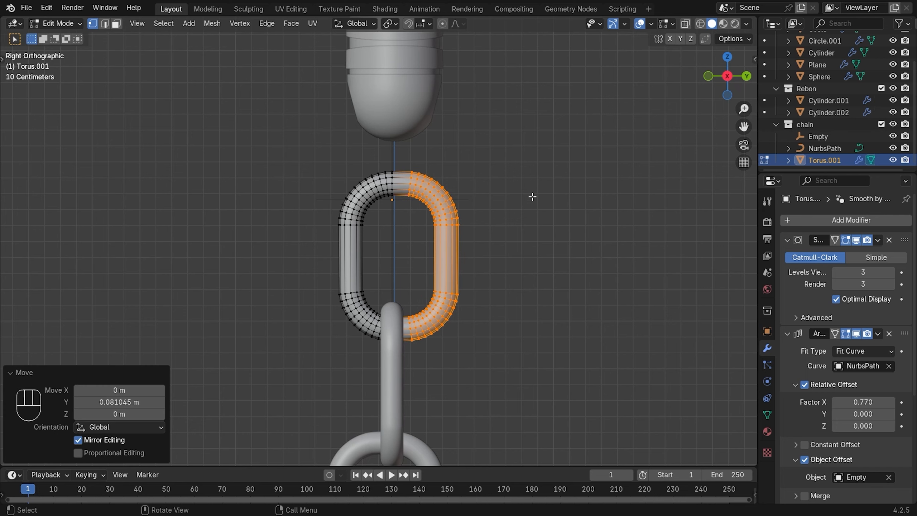
Move the whole link mesh about -0.021 m along Y to recentre it on the pommel, and finish editing it
key(a)
key(g)
key(x)
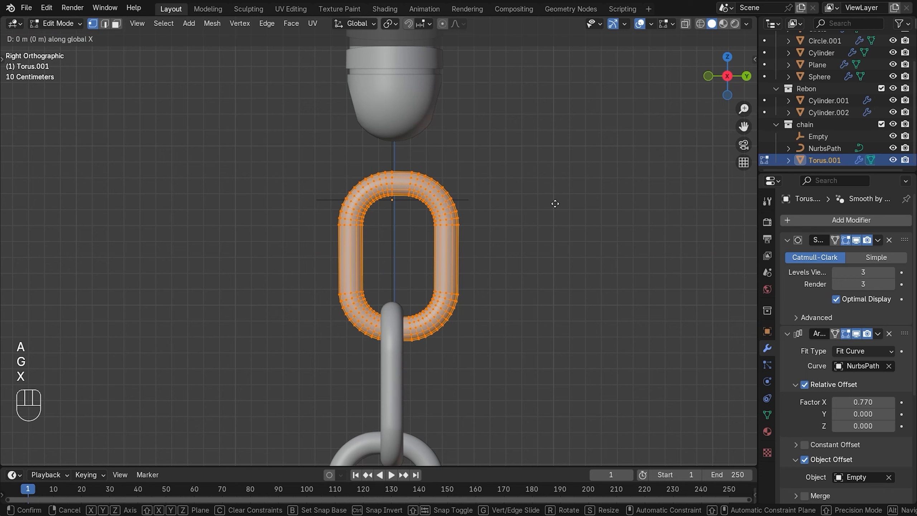
right_click(555, 204)
key(g)
key(y)
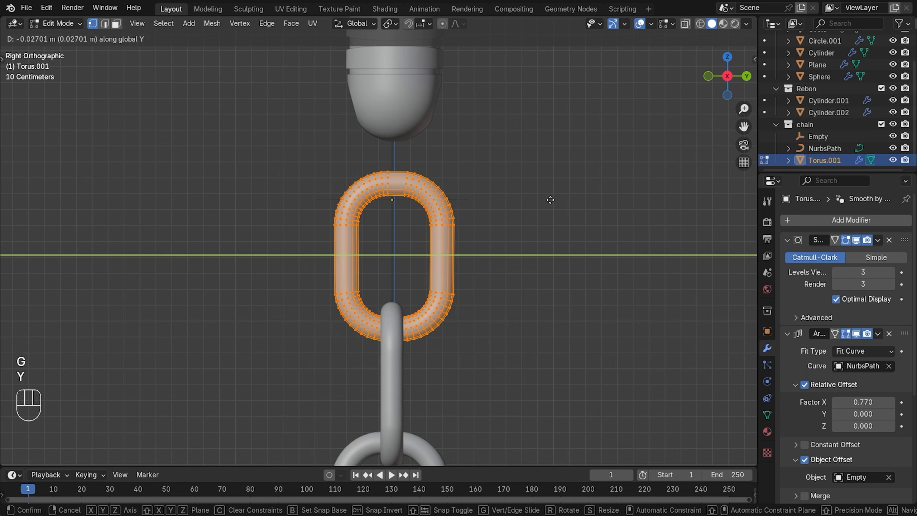
click(550, 200)
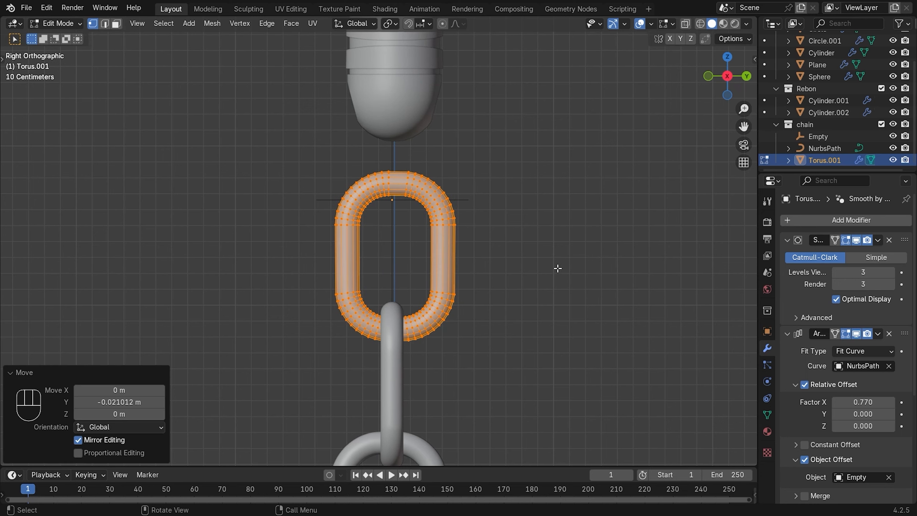
key(Tab)
click(483, 267)
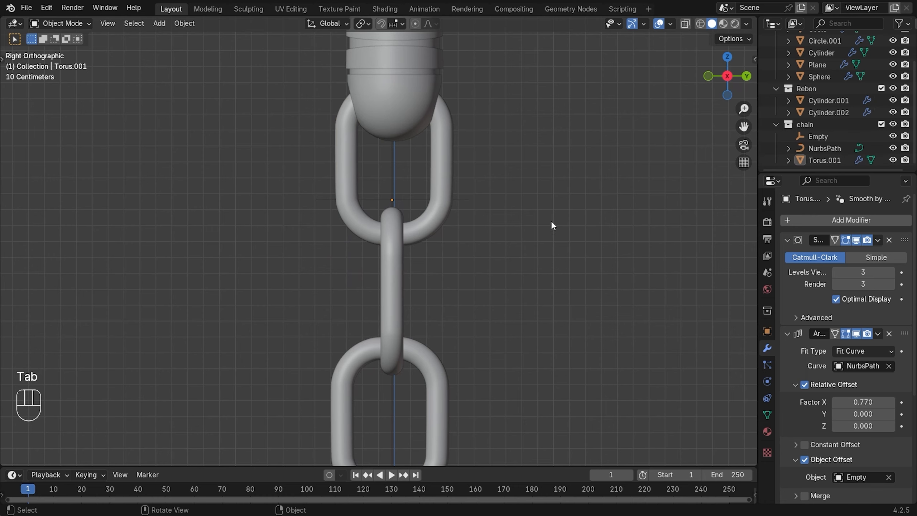
Check the widened chain from the side and front, and open its NurbsPath curve for editing
middle_drag(551, 220, 364, 184)
key(KP_3)
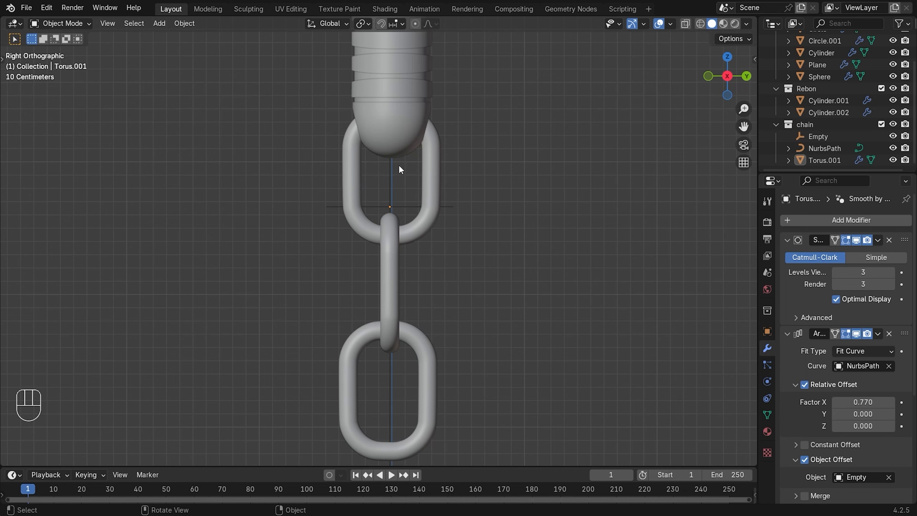
key(KP_1)
scroll(447, 216, down, 3)
scroll(447, 216, up, 3)
click(375, 380)
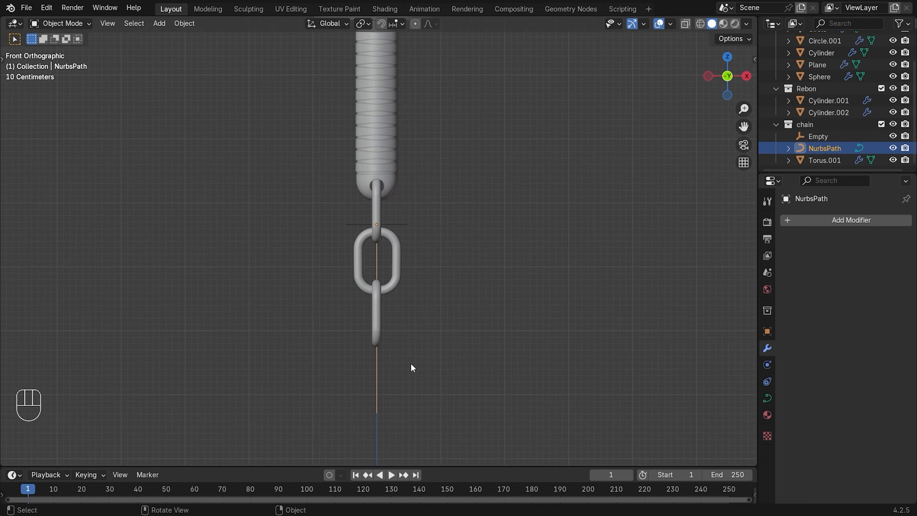
key(Tab)
shift+middle_drag(436, 338, 447, 248)
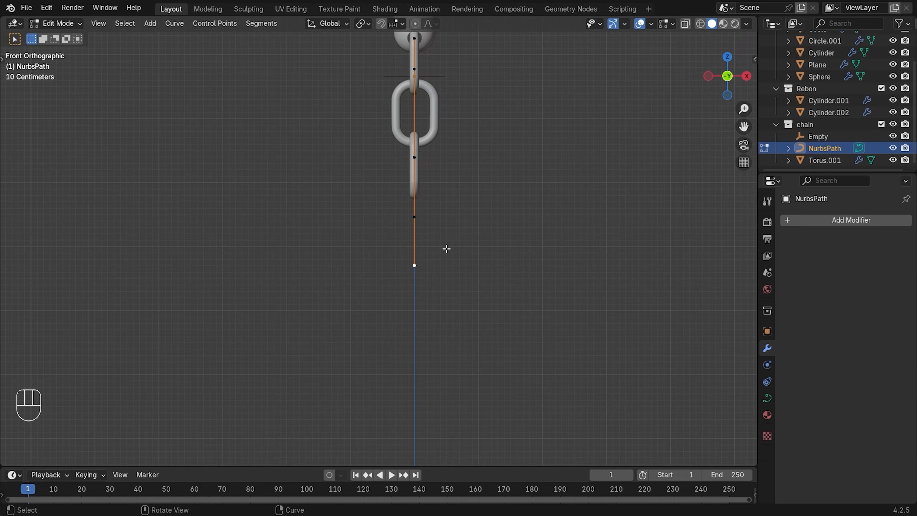
Extrude a point from the path's lower end and move it about -0.63 m in X and -2.23 m in Z
key(e)
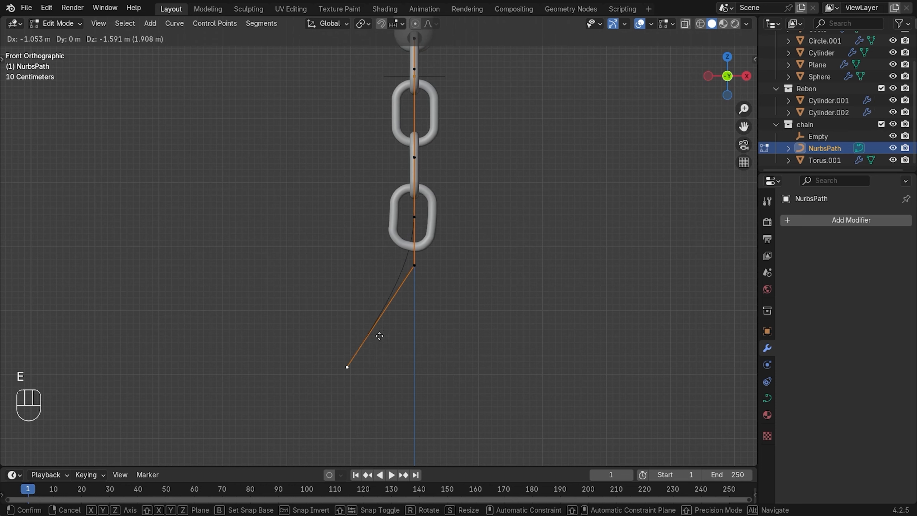
right_click(487, 199)
shift+middle_click(480, 188)
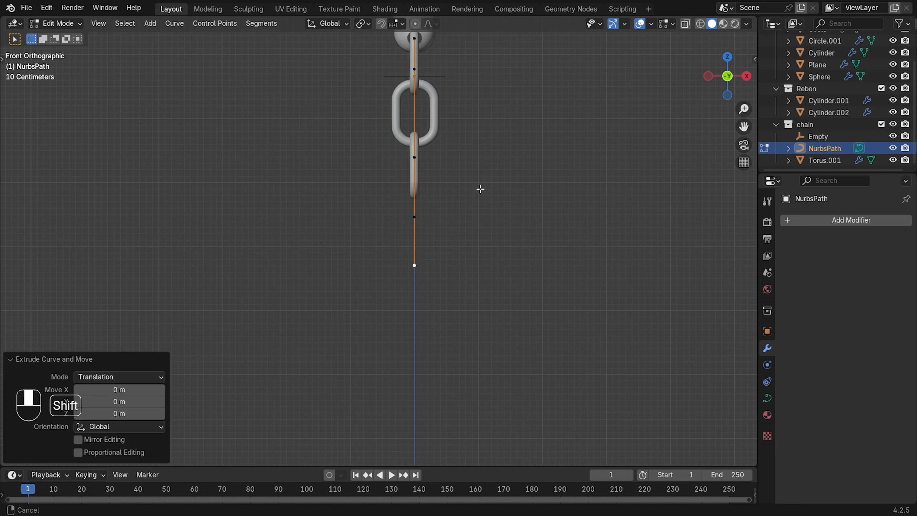
scroll(473, 185, down, 4)
scroll(455, 190, up, 5)
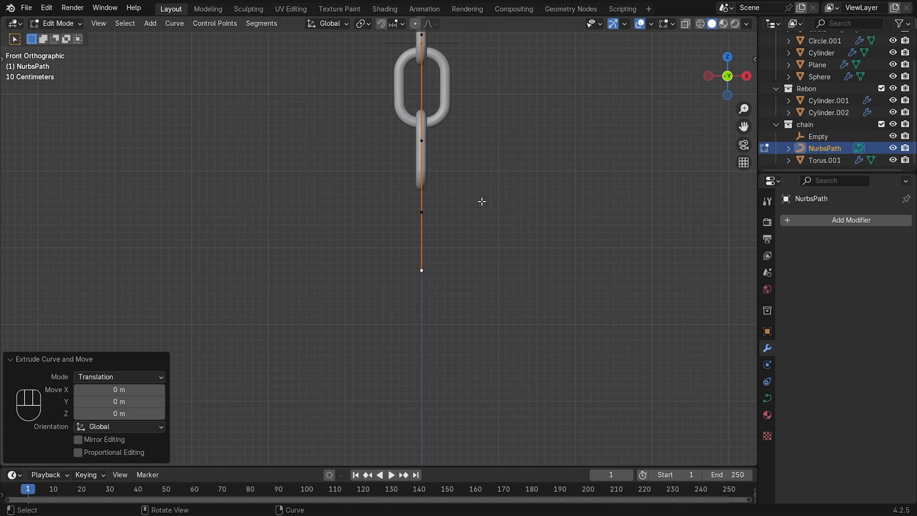
key(g)
right_click(418, 277)
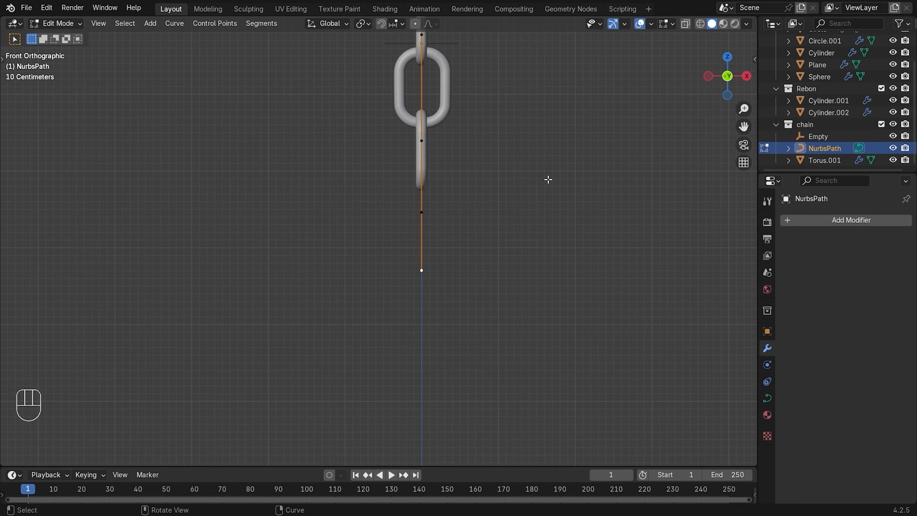
key(g)
click(502, 348)
Extrude another path point about -6.58 m in X and -1.22 m in Z to bend the chain sideways
scroll(469, 282, down, 5)
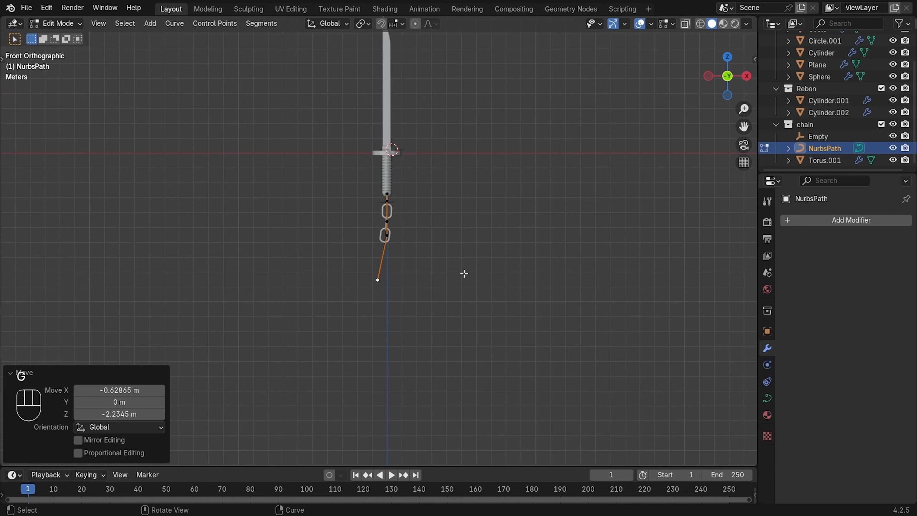
key(e)
click(351, 305)
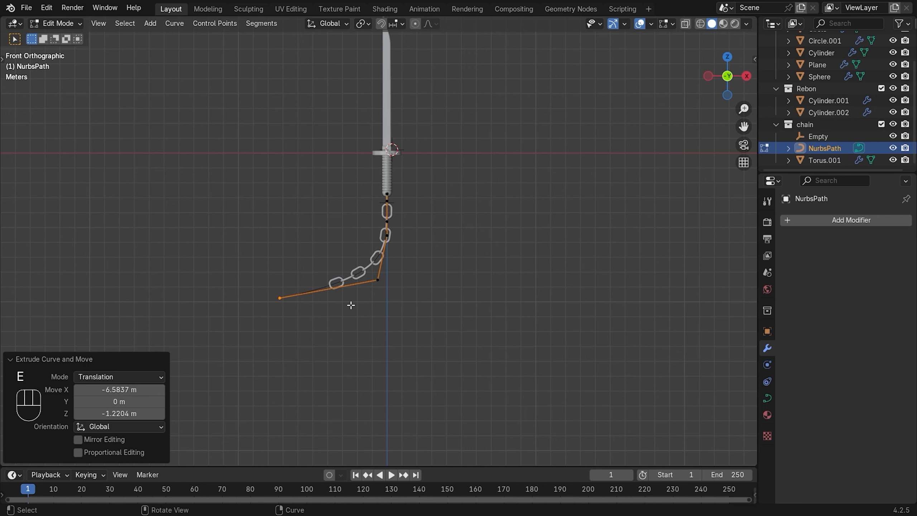
Extrude two more path points, about -2.63 m X, 1.32 m Z and 0.87 m X, 5.46 m Z, and finish editing
key(e)
click(310, 269)
key(e)
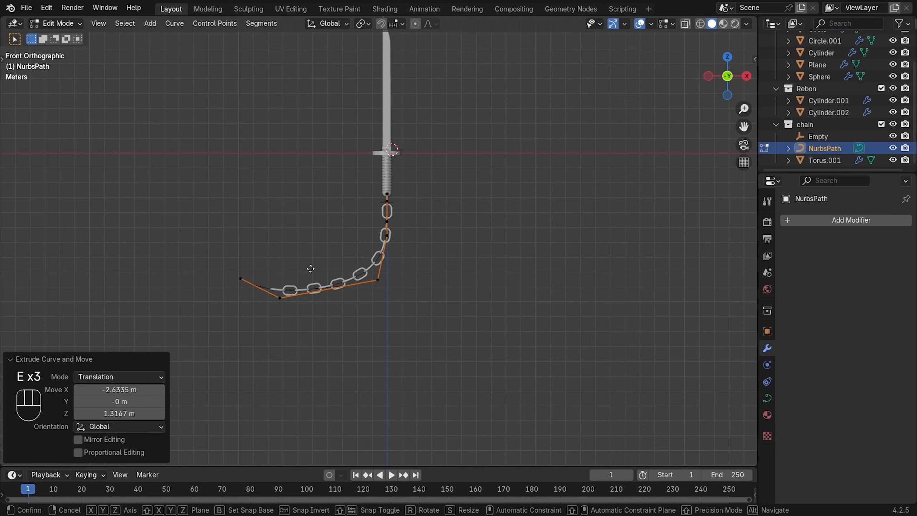
click(324, 204)
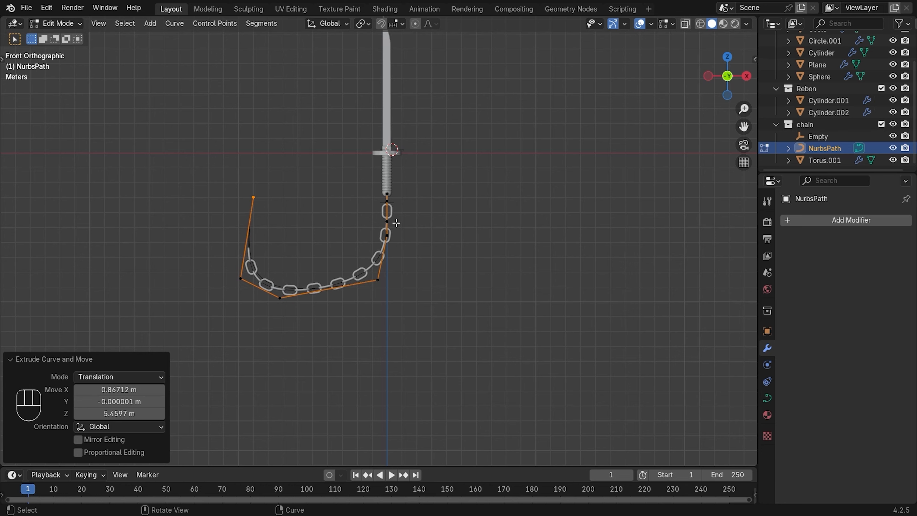
key(Tab)
click(470, 182)
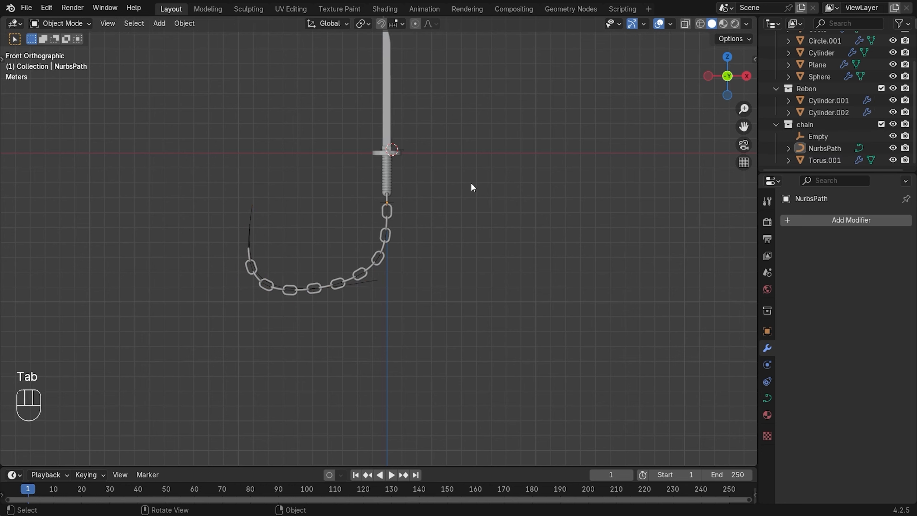
shift+middle_drag(472, 183, 527, 211)
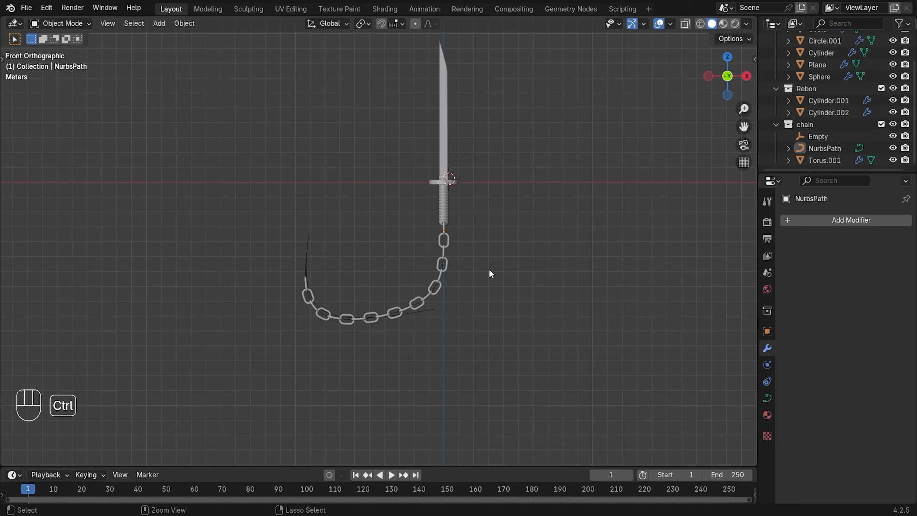
Undo the extrusions that bend the NurbsPath sideways, back to its straight vertical section
key(ctrl+z)
key(ctrl+z)
key(ctrl+z)
key(ctrl+z)
key(ctrl+z)
key(ctrl+z)
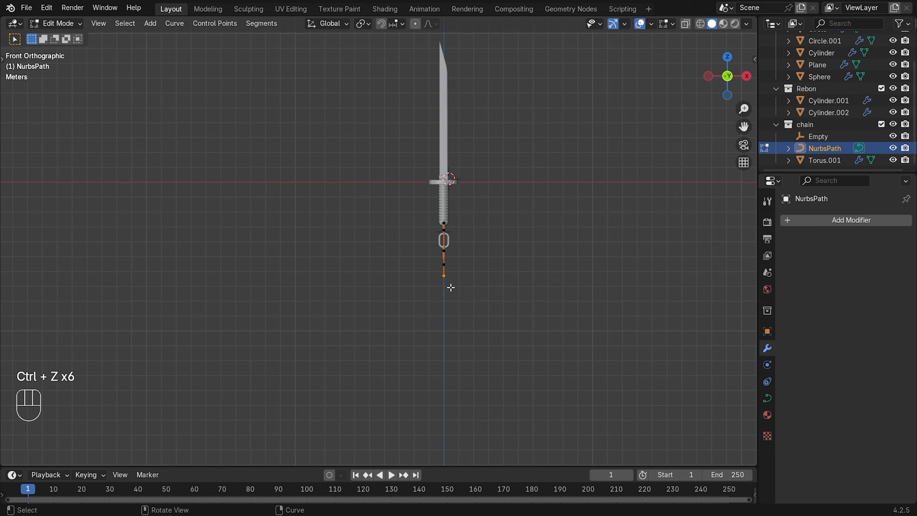
Try moving the path's lower end point straight down along Z, and undo it
key(g)
key(z)
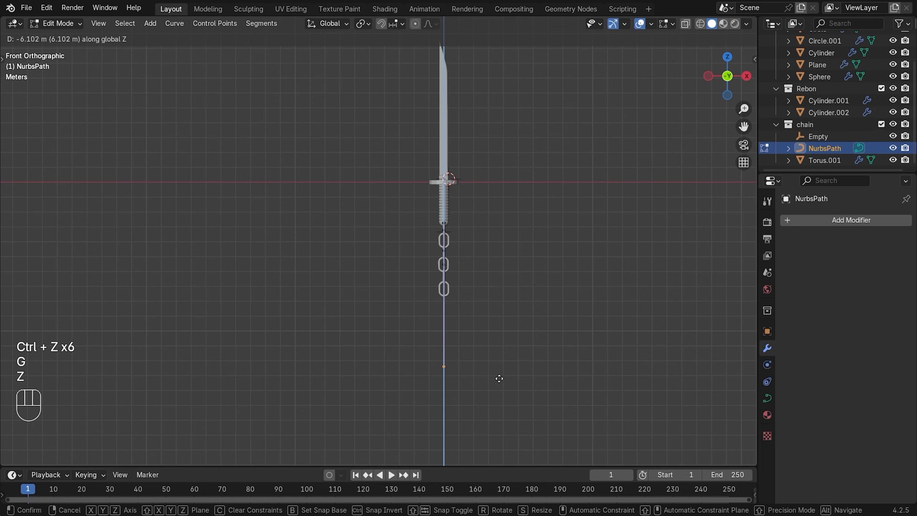
click(494, 414)
key(ctrl+z)
Extrude a point from the path's lower end about -9.15 m along Z, and finish editing the curve
key(e)
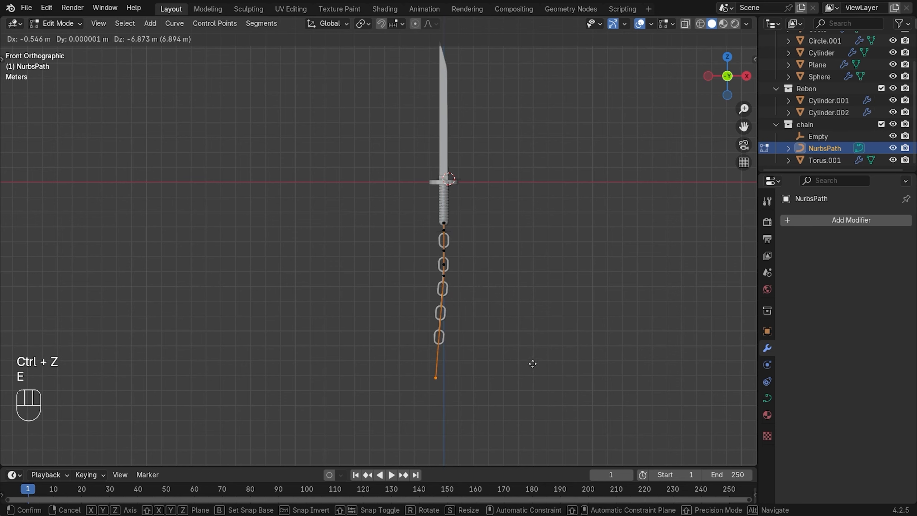
key(z)
click(535, 395)
shift+middle_drag(548, 384, 553, 351)
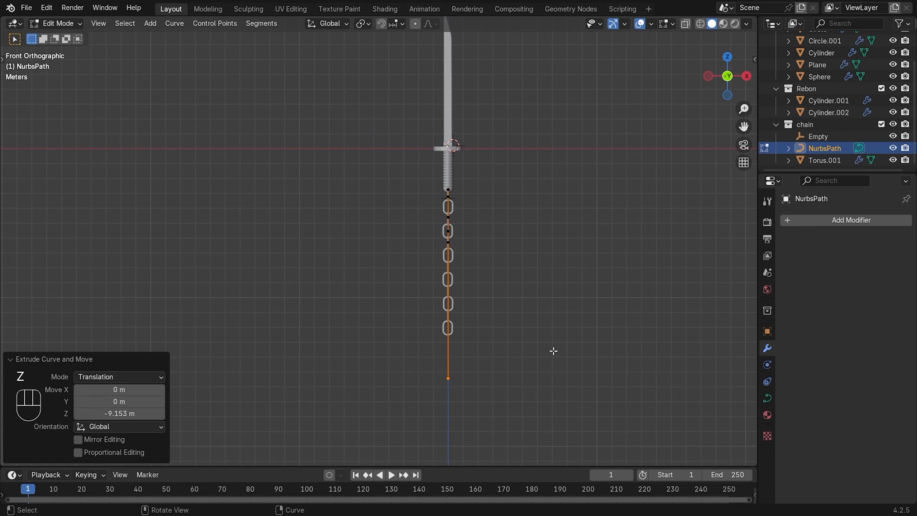
key(Tab)
click(586, 239)
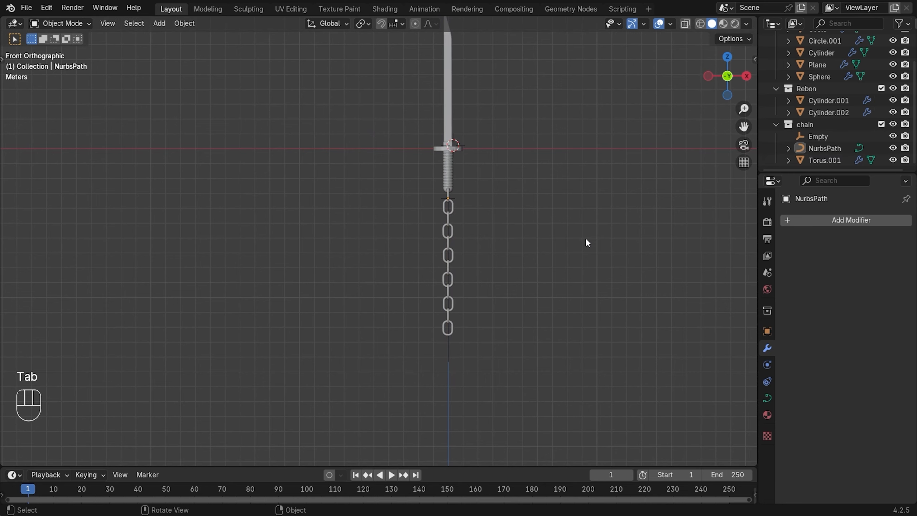
Reopen the curve for editing, try moving its second-lowest point down along Z, and undo that move
scroll(485, 257, up, 2)
key(Tab)
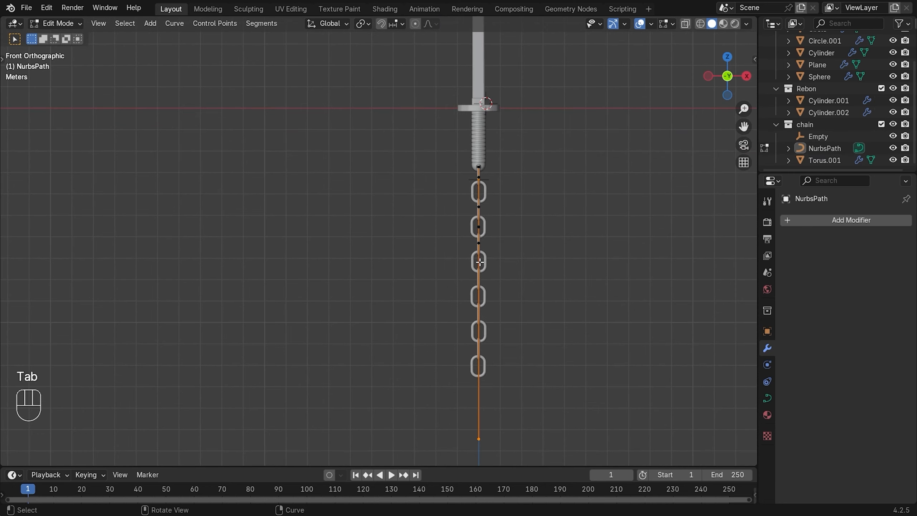
key(g)
key(z)
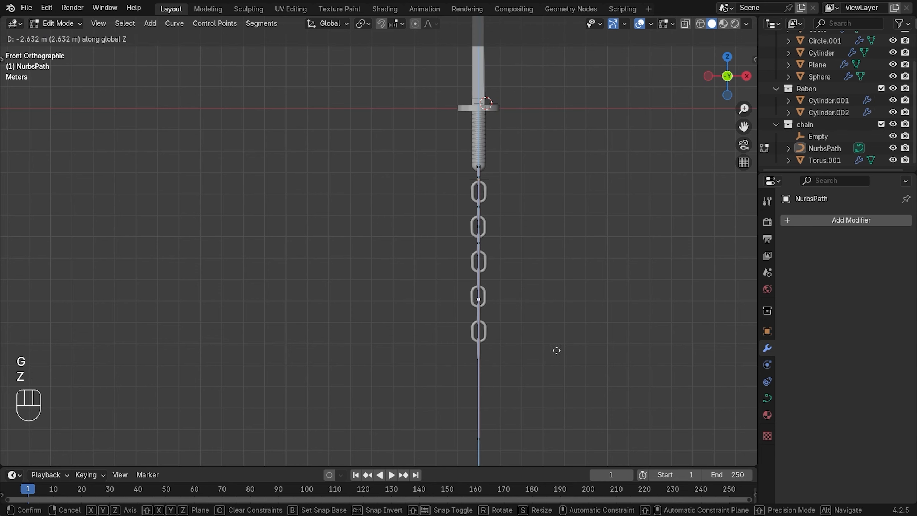
click(552, 378)
key(ctrl+z)
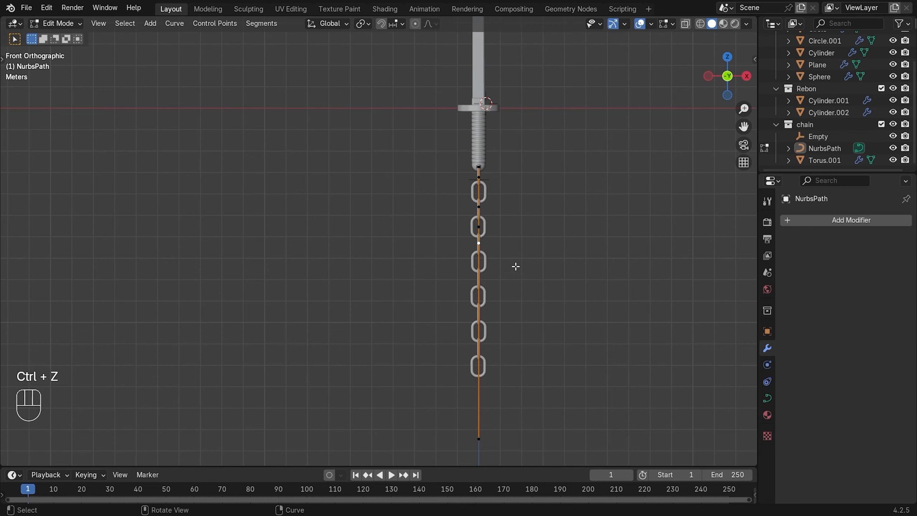
Extrude two points from the short path's lower end, about -1.38 m X, -1.90 m Z and 2.84 m X, -2.00 m Z
scroll(484, 218, up, 3)
key(e)
click(410, 359)
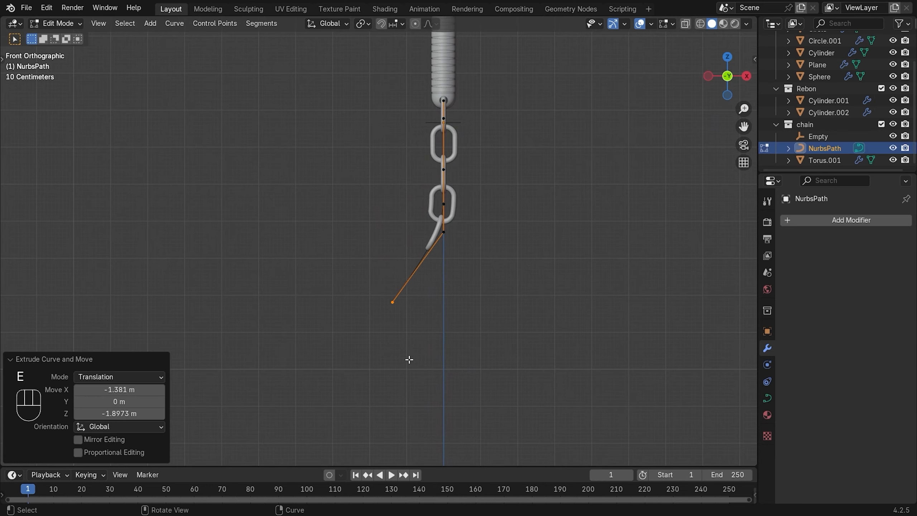
key(e)
click(526, 428)
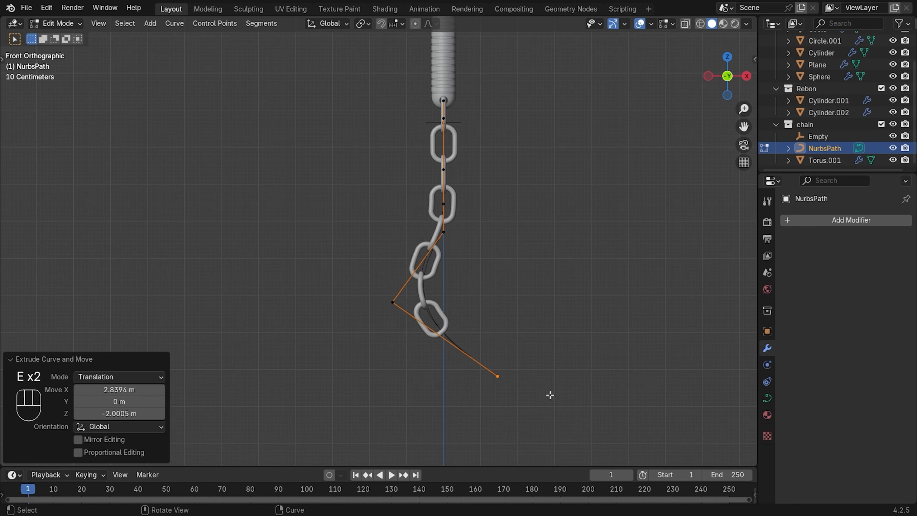
Extrude two further path points, about -1.20 m X, -3.38 m Z and -3.03 m X, -0.77 m Z
shift+middle_drag(550, 394, 599, 269)
key(e)
click(556, 379)
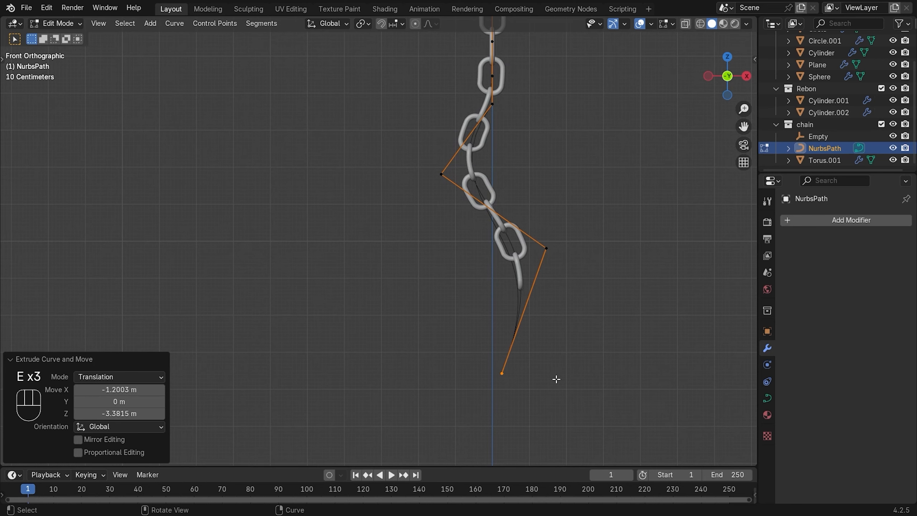
key(e)
click(436, 411)
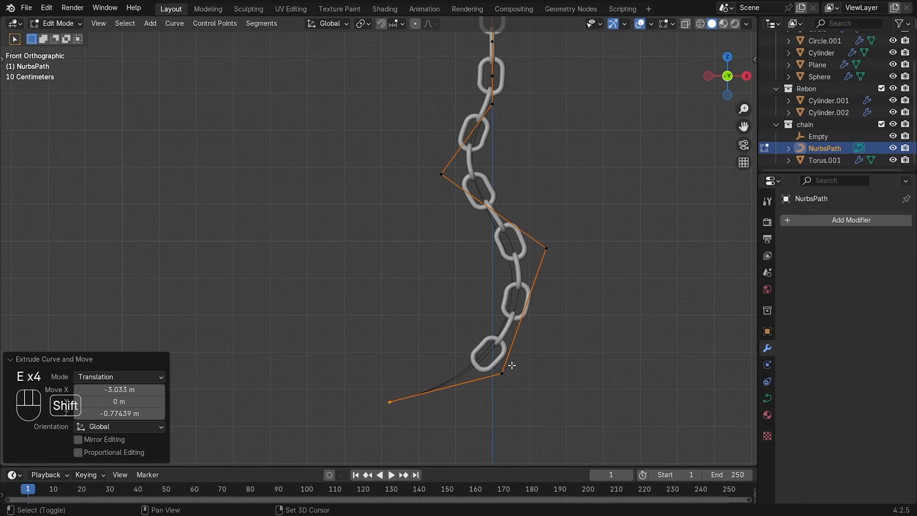
Extrude a final path point about 3.67 m in X and -4.57 m in Z, and finish editing the curve
shift+middle_drag(512, 363, 534, 247)
key(e)
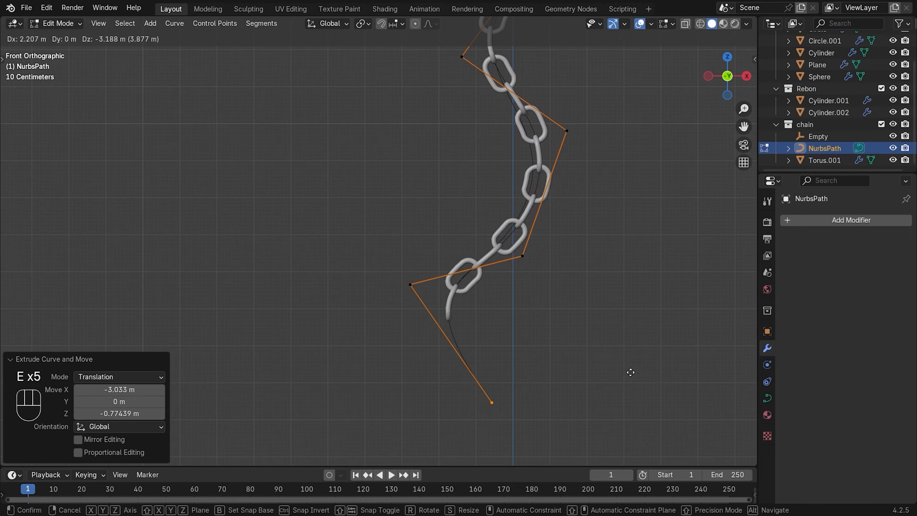
click(660, 401)
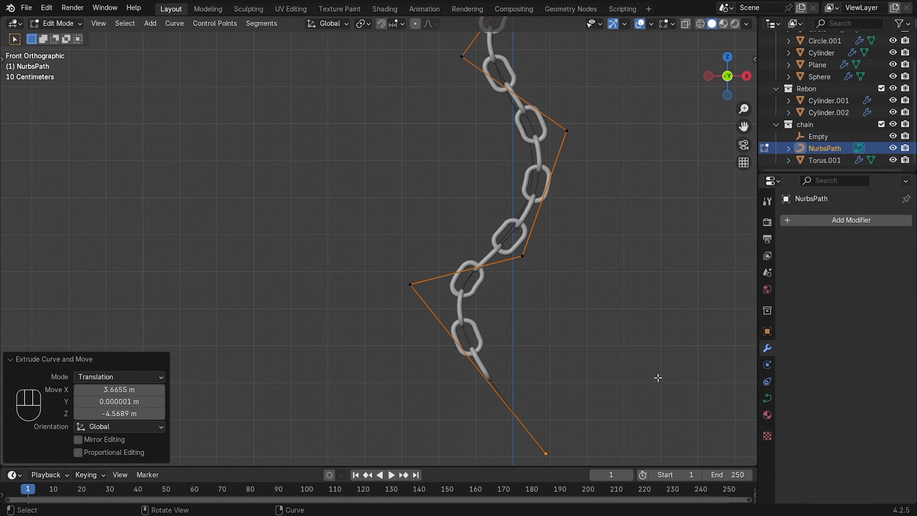
scroll(555, 251, down, 6)
shift+middle_drag(499, 198, 512, 246)
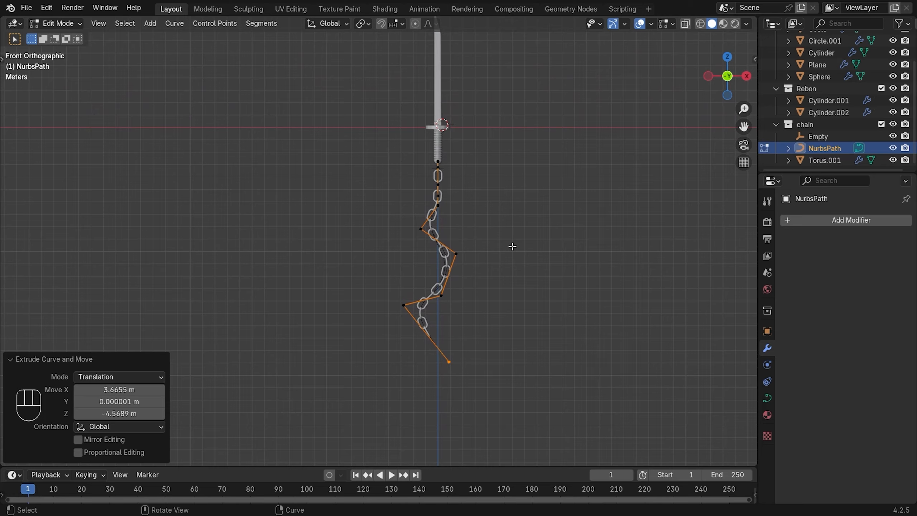
key(Tab)
click(504, 218)
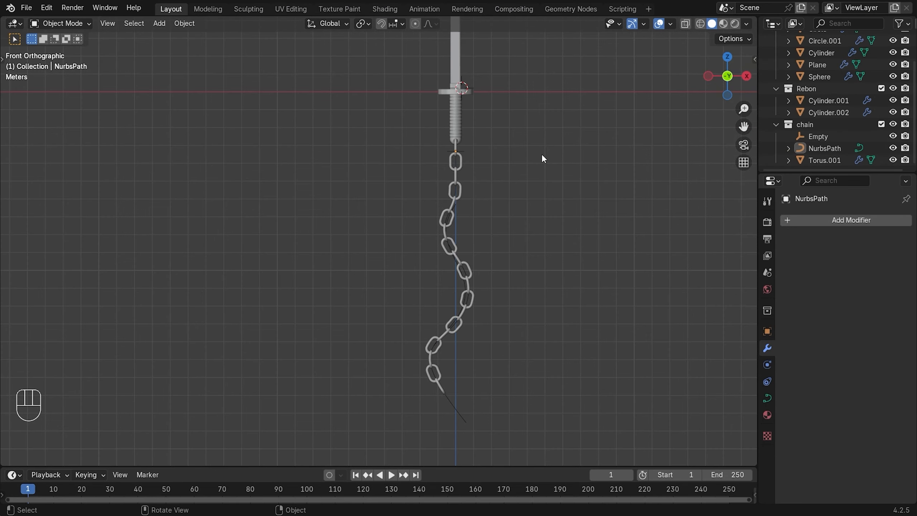
Add a UV sphere and move it about -16.62 m along Z, near the chain's lower end
key(shift+a)
mouse_move(481, 73)
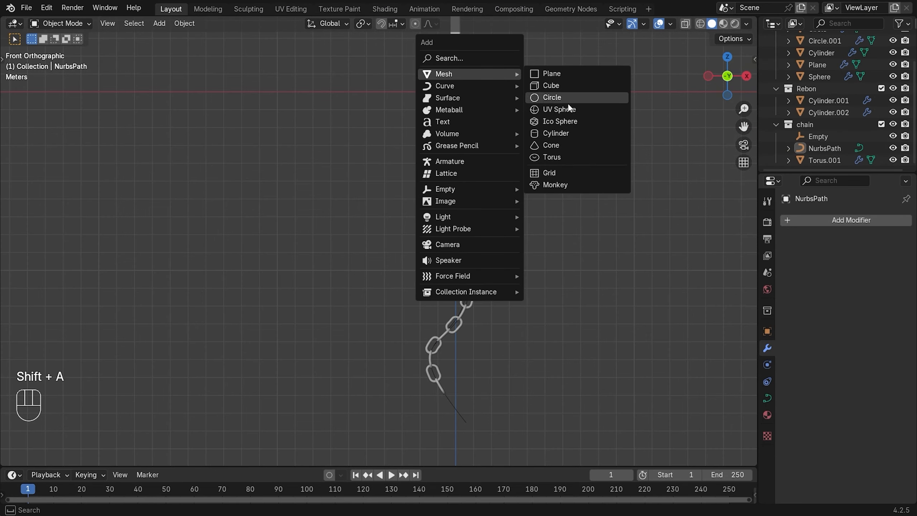
click(599, 110)
key(g)
key(z)
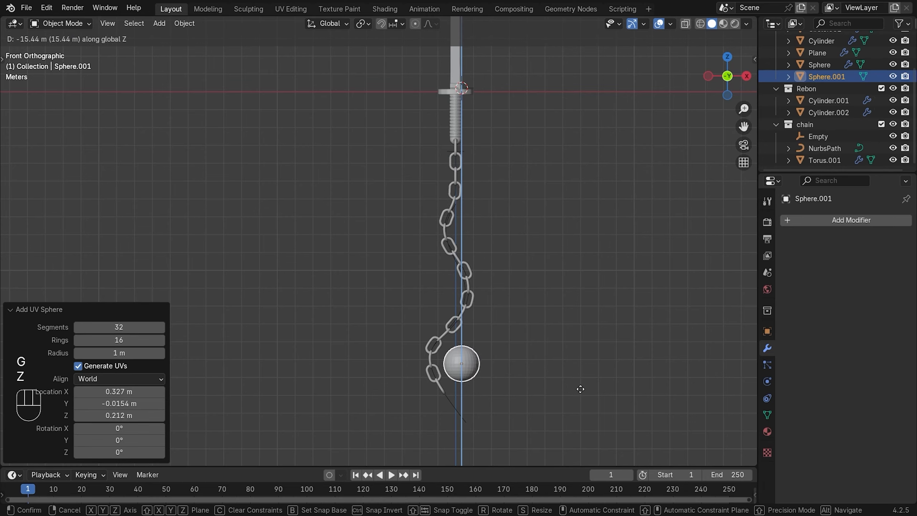
click(575, 400)
Move the sphere onto the last link, about -0.72 m X and -1.09 m Z, scale it to about 0.862 and nudge it into place
shift+middle_drag(574, 400, 606, 270)
scroll(659, 302, up, 3)
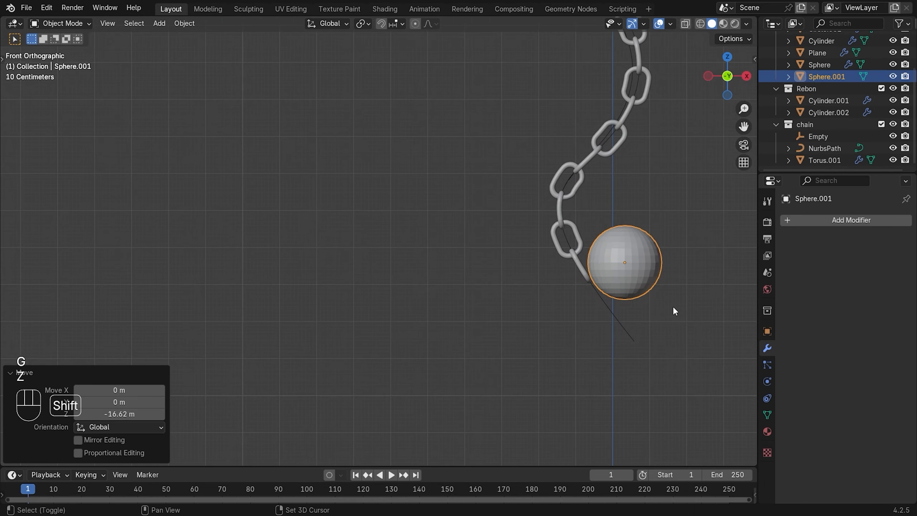
scroll(673, 310, up, 4)
key(g)
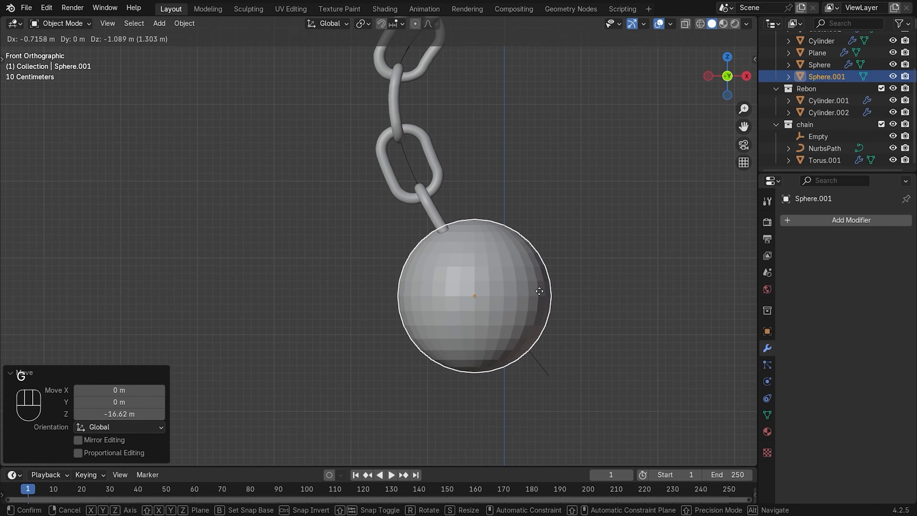
click(539, 292)
key(s)
click(587, 321)
key(g)
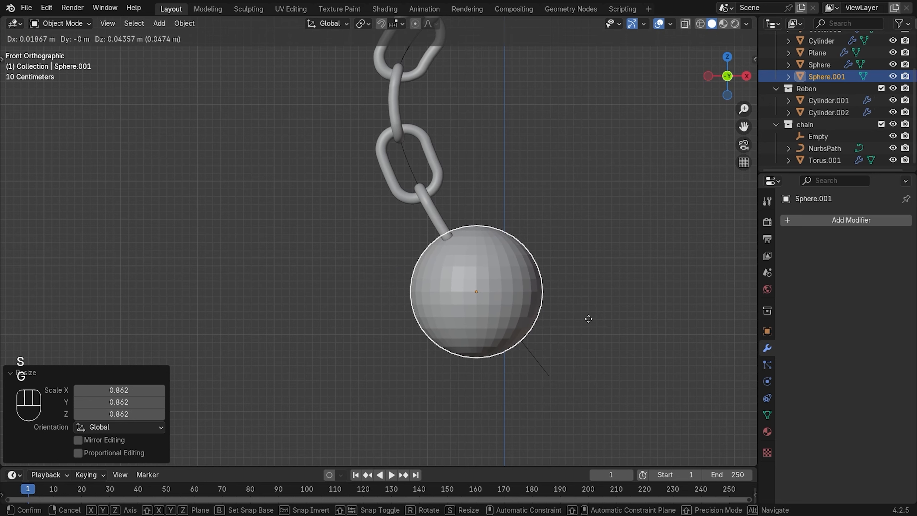
click(588, 318)
click(599, 288)
key(z)
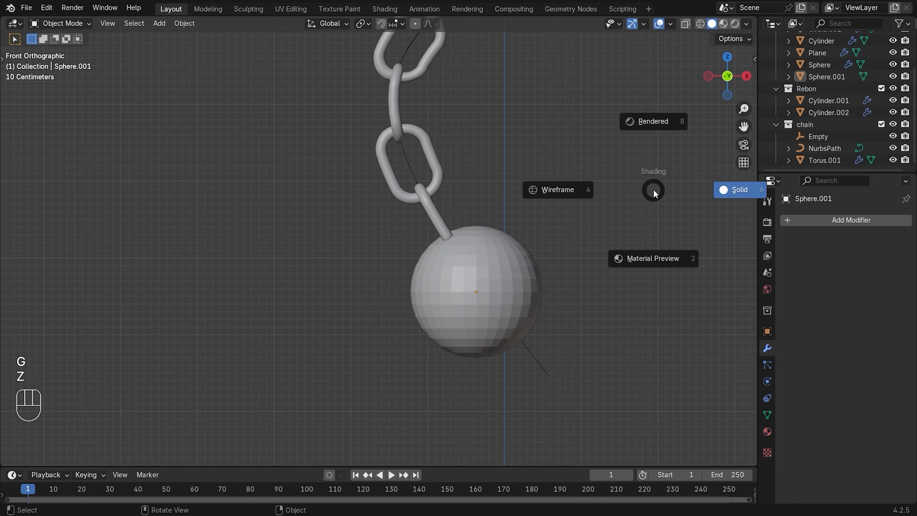
click(724, 195)
Scale the sphere at the chain's end by about 0.858
scroll(626, 183, down, 8)
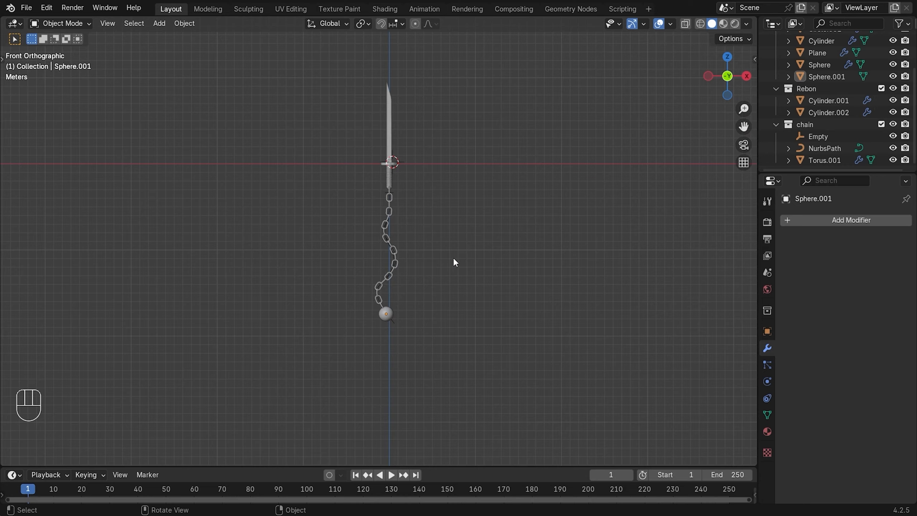
scroll(408, 334, up, 2)
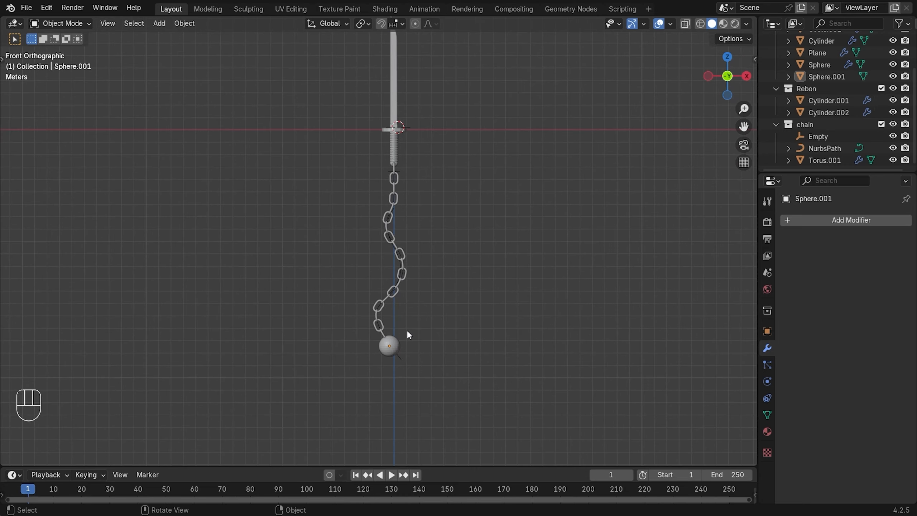
click(390, 349)
key(s)
click(441, 327)
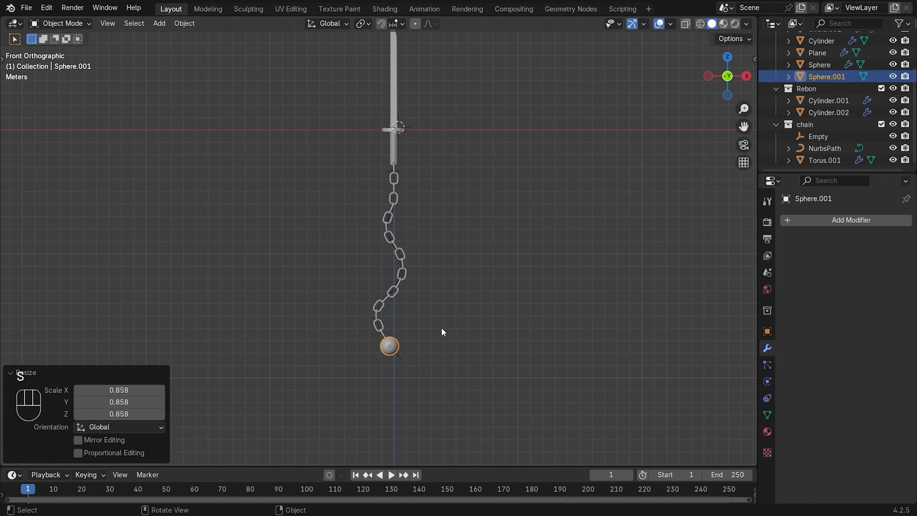
click(487, 310)
Raise the sphere about 0.184 m along Z so the last link sinks into it, and return to the front view
scroll(465, 339, up, 5)
shift+middle_drag(442, 373, 494, 159)
middle_drag(541, 200, 371, 342)
scroll(411, 281, up, 7)
click(454, 307)
key(g)
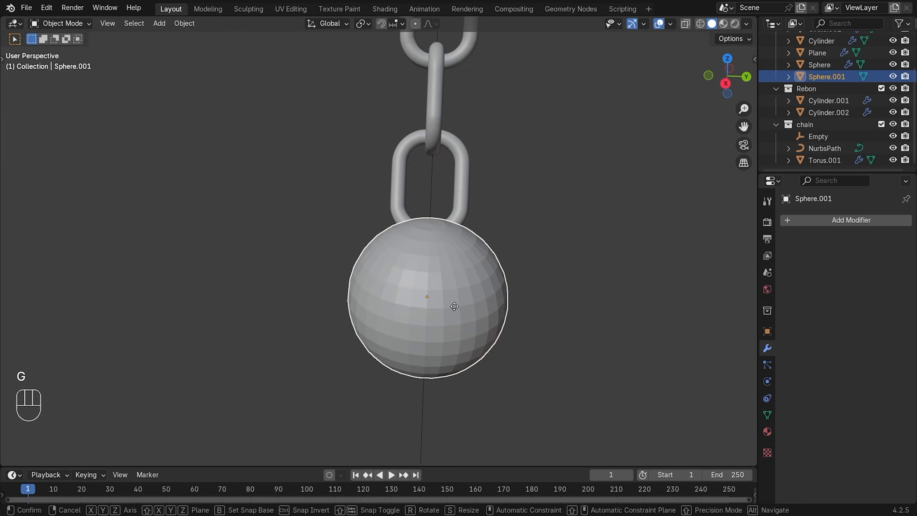
key(z)
click(460, 289)
middle_drag(460, 289, 503, 334)
key(KP_1)
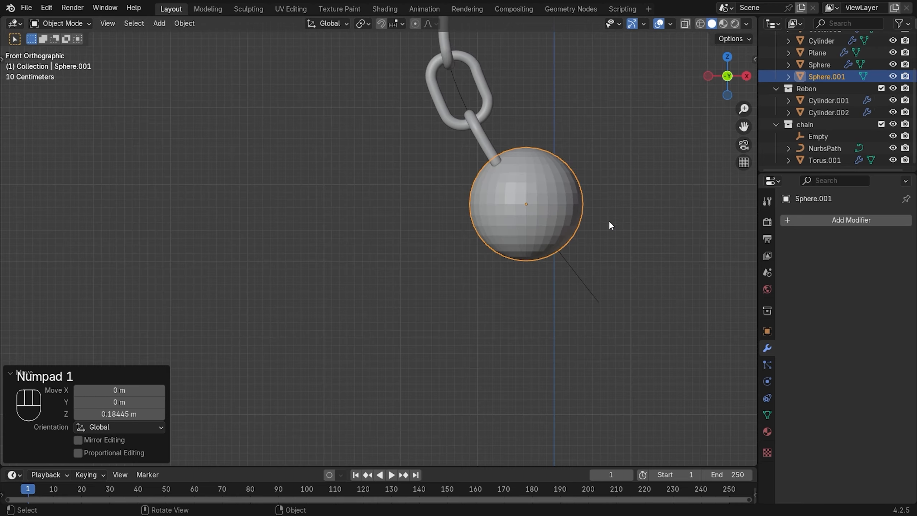
Apply Shade Auto Smooth to the sphere at the chain's end
scroll(595, 217, down, 6)
scroll(507, 184, up, 3)
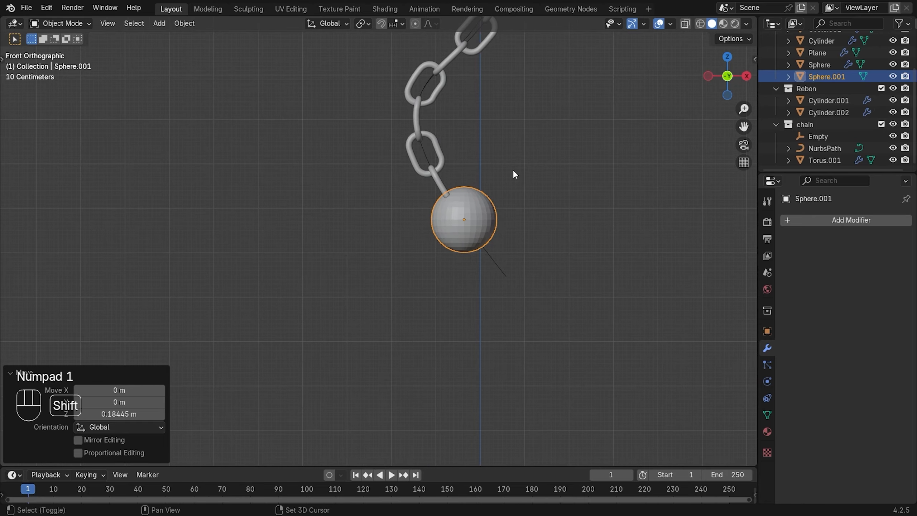
key(g)
click(451, 281)
right_click(451, 280)
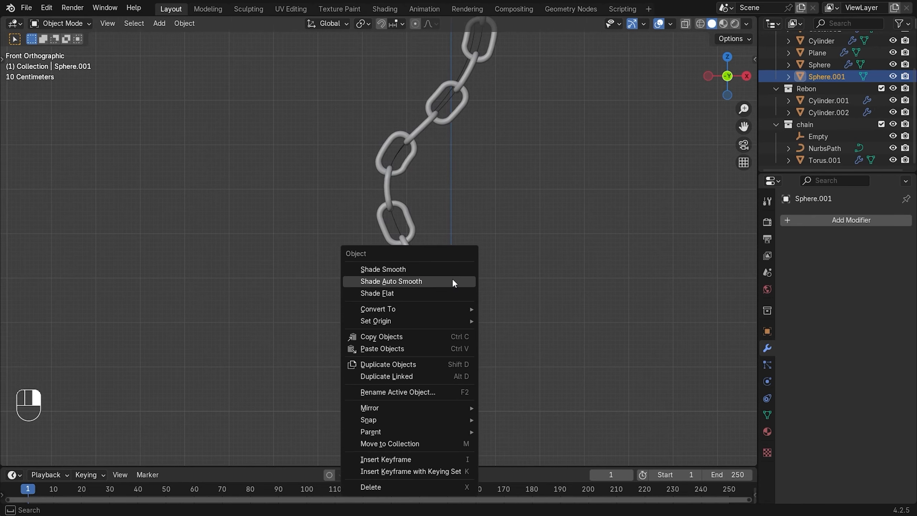
click(452, 281)
scroll(525, 244, down, 8)
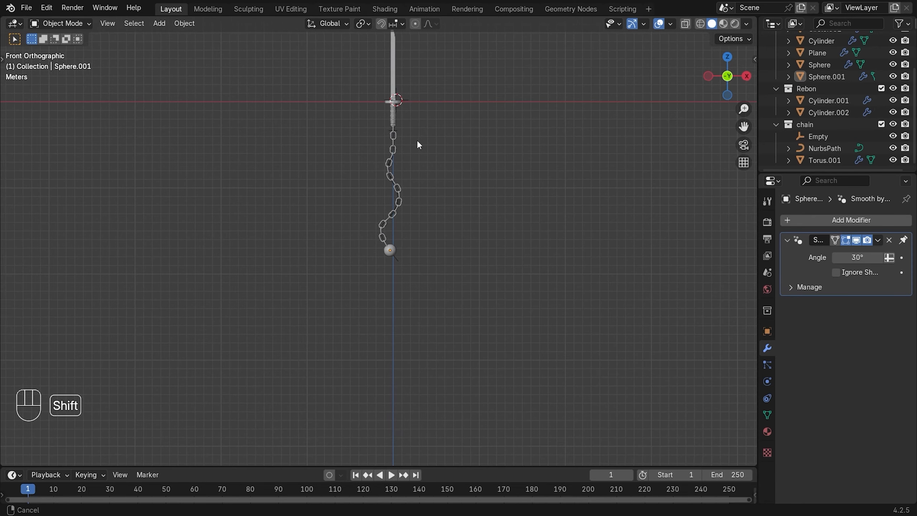
shift+middle_drag(417, 140, 419, 195)
scroll(420, 196, up, 1)
scroll(469, 167, up, 1)
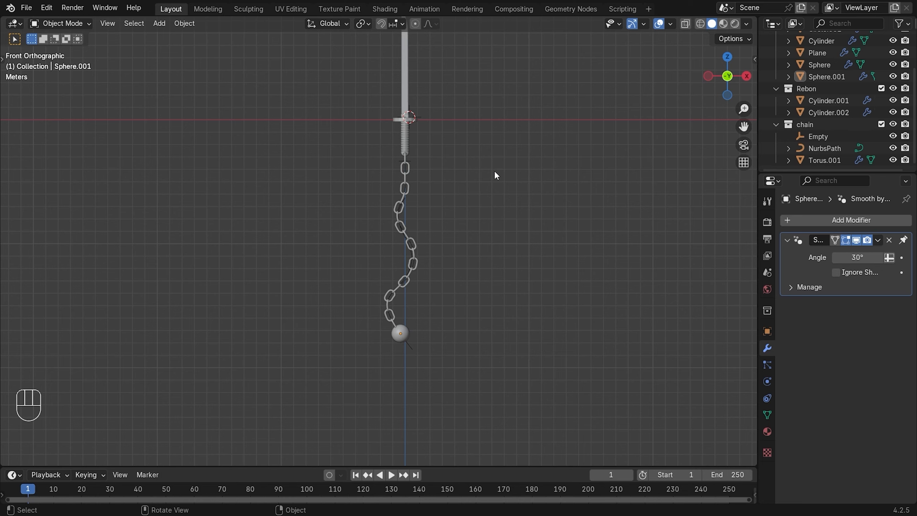
Unwrap the entire sword blade mesh with the standard Unwrap method and return to Object Mode
scroll(499, 169, up, 1)
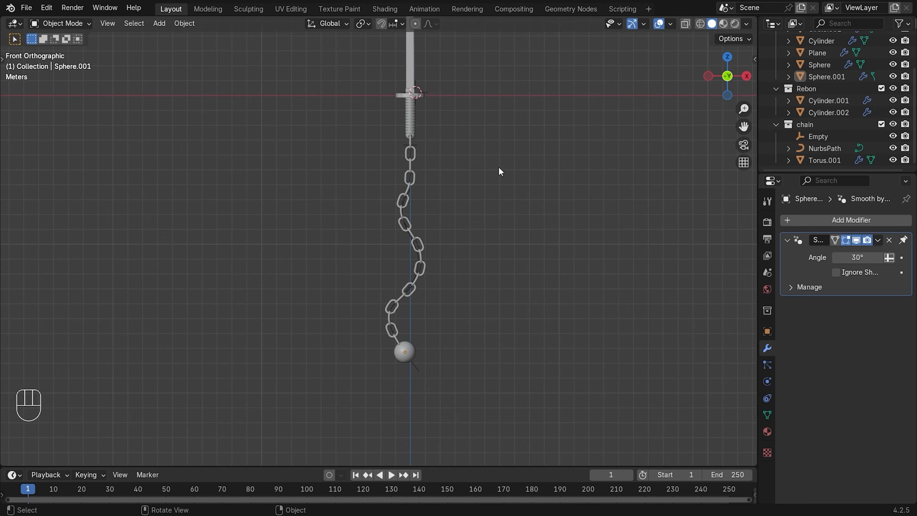
shift+middle_drag(451, 125, 414, 277)
scroll(355, 140, up, 5)
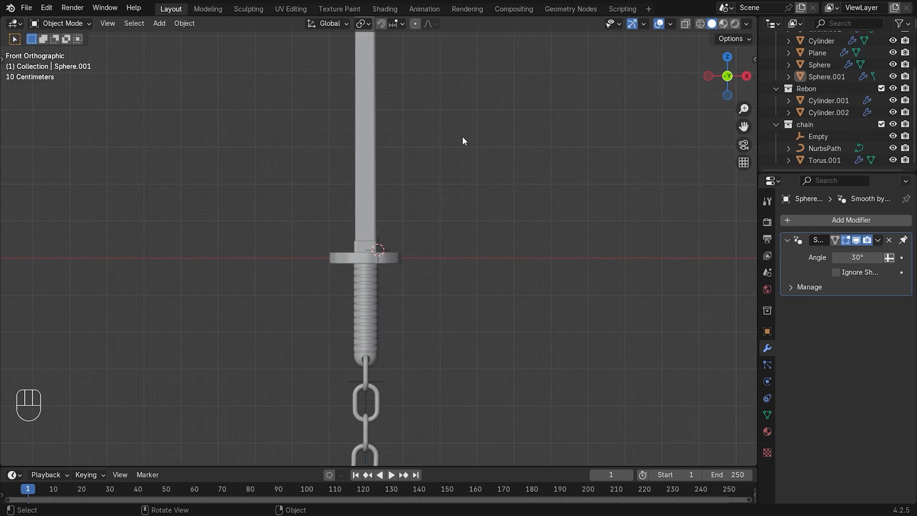
scroll(469, 136, down, 1)
scroll(455, 154, down, 7)
scroll(421, 180, up, 8)
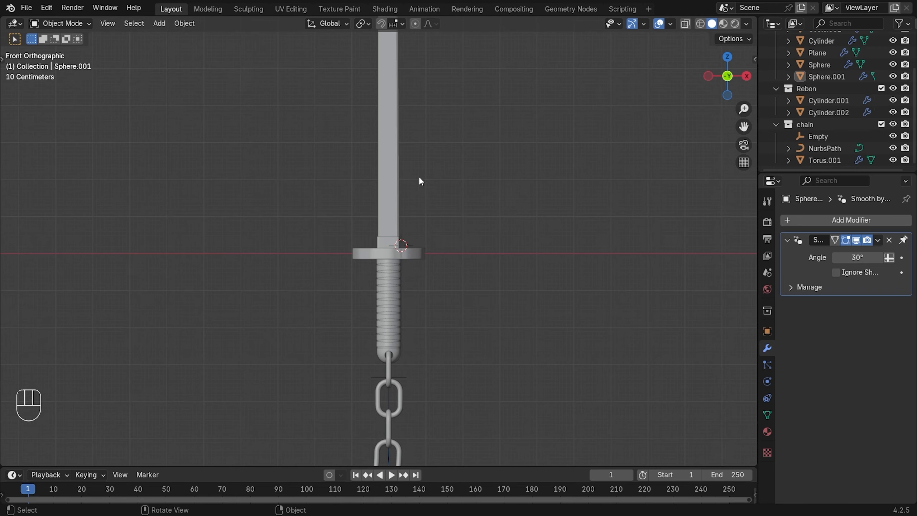
shift+middle_drag(432, 162, 465, 264)
click(396, 256)
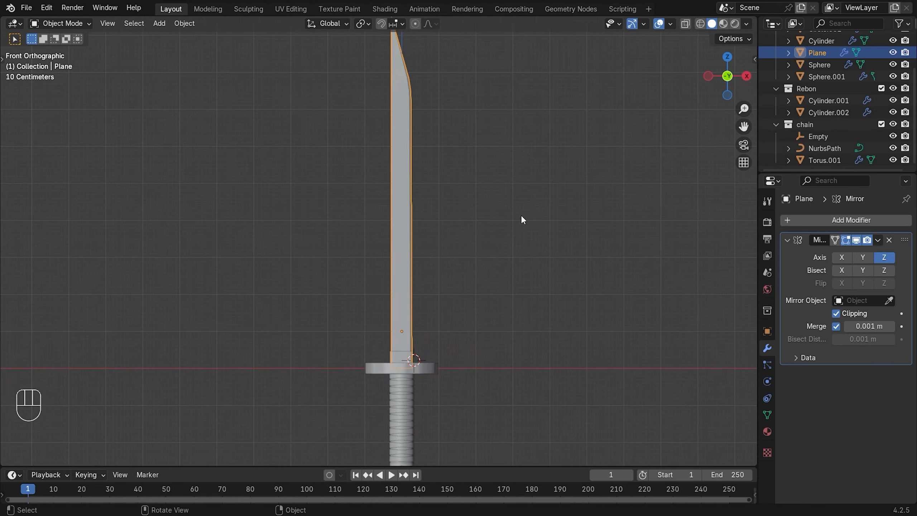
key(Tab)
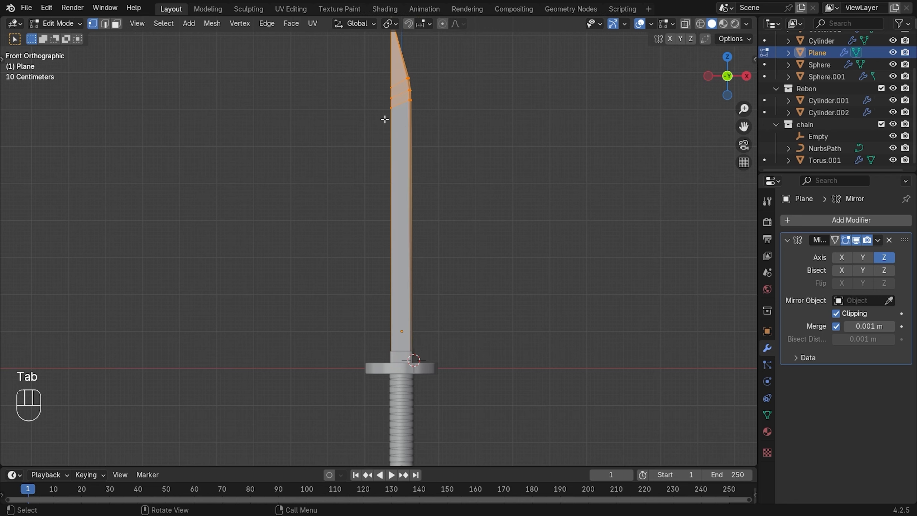
key(a)
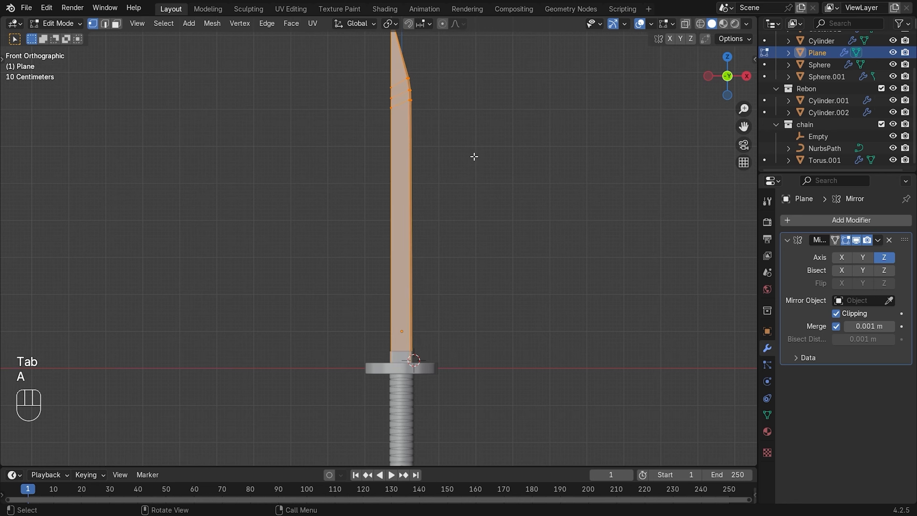
key(u)
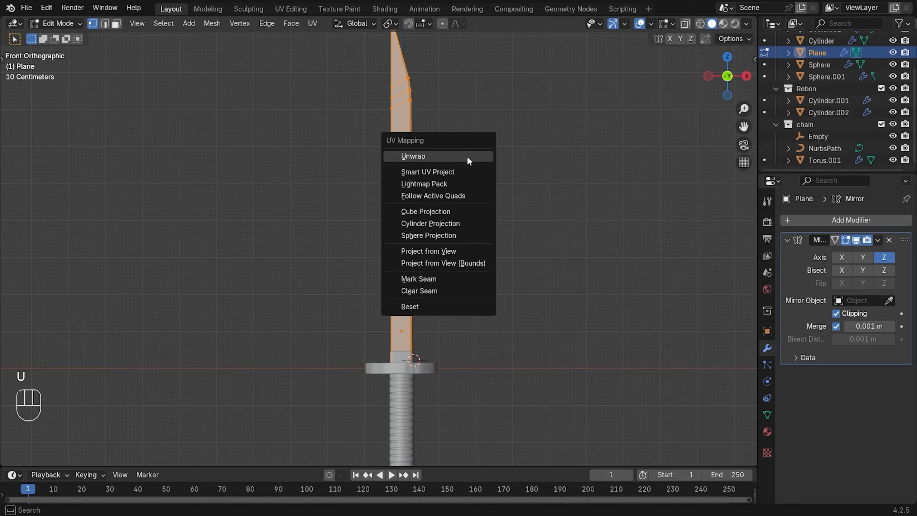
click(437, 158)
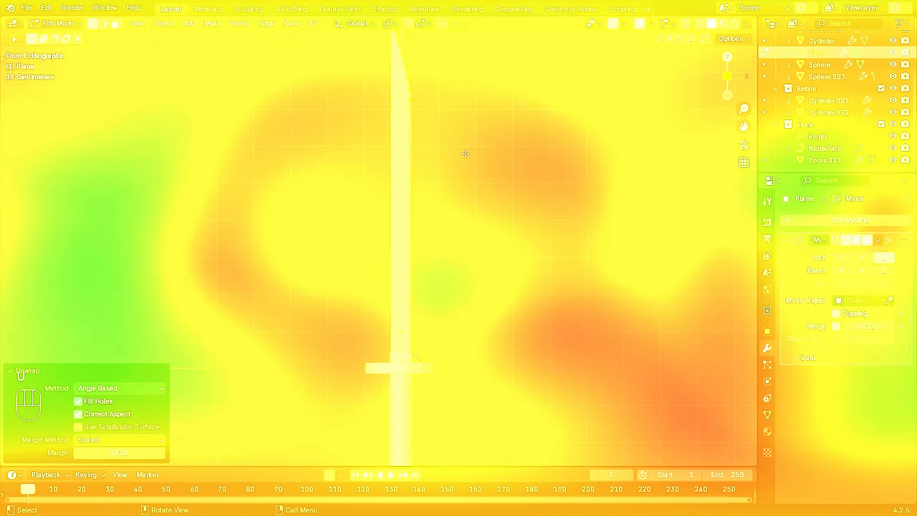
key(Tab)
Give the blade a new material and attach Image Texture, Mapping and Texture Coordinate nodes to its Principled BSDF in the Shading workspace
click(768, 432)
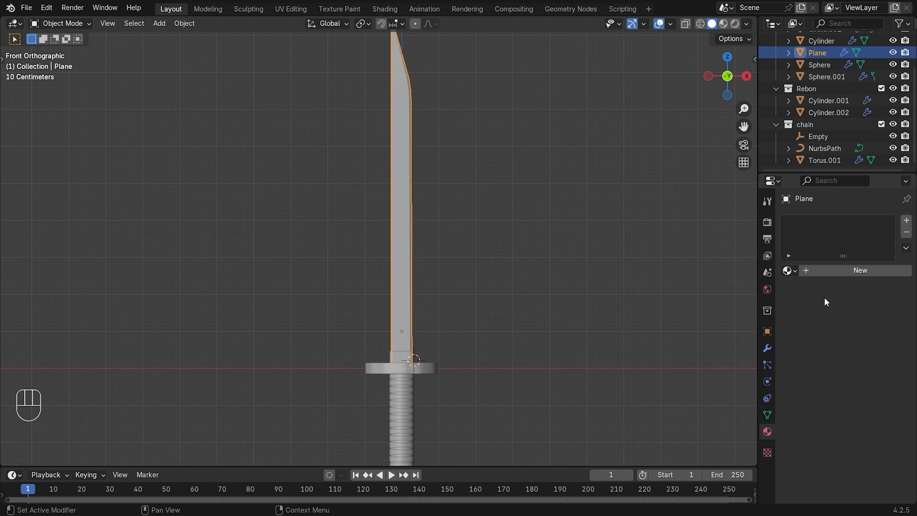
click(854, 274)
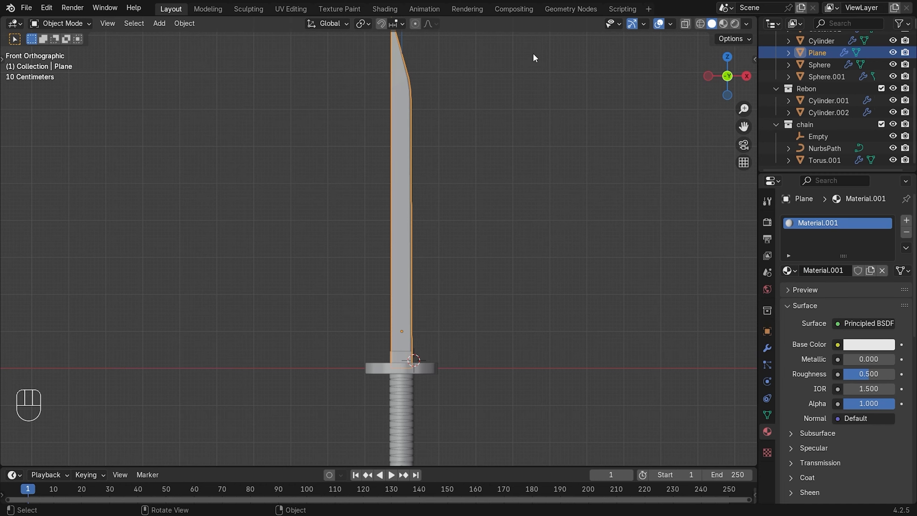
click(401, 9)
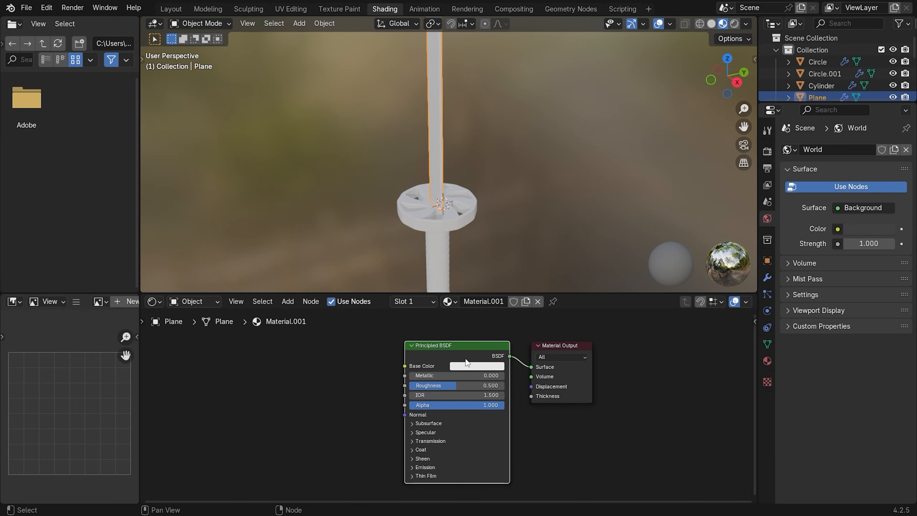
key(ctrl+t)
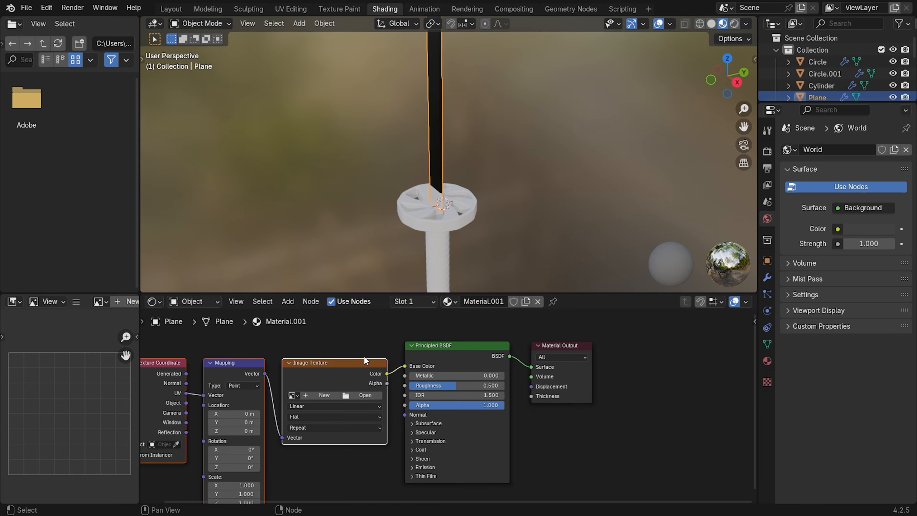
middle_drag(324, 333, 390, 327)
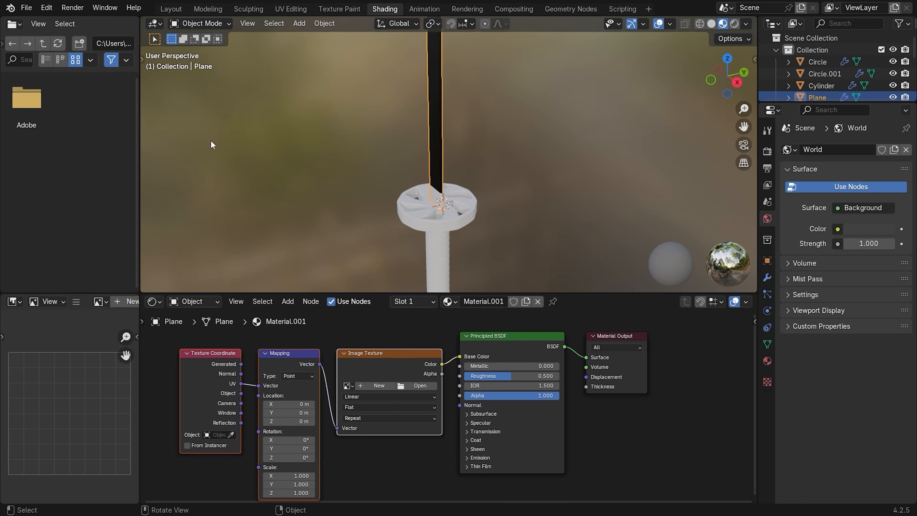
Search the add-ons in Blender's preferences for "node" to check the Node Wrangler add-on
click(55, 8)
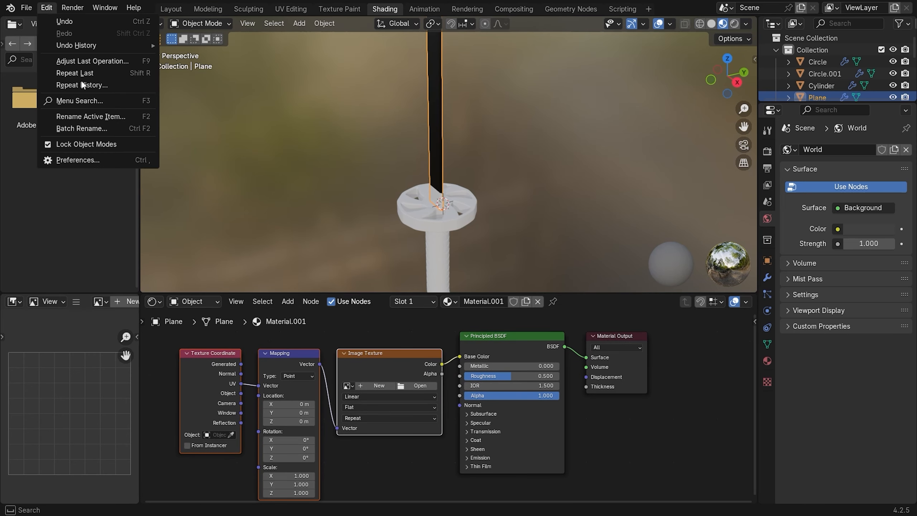
click(82, 155)
click(176, 28)
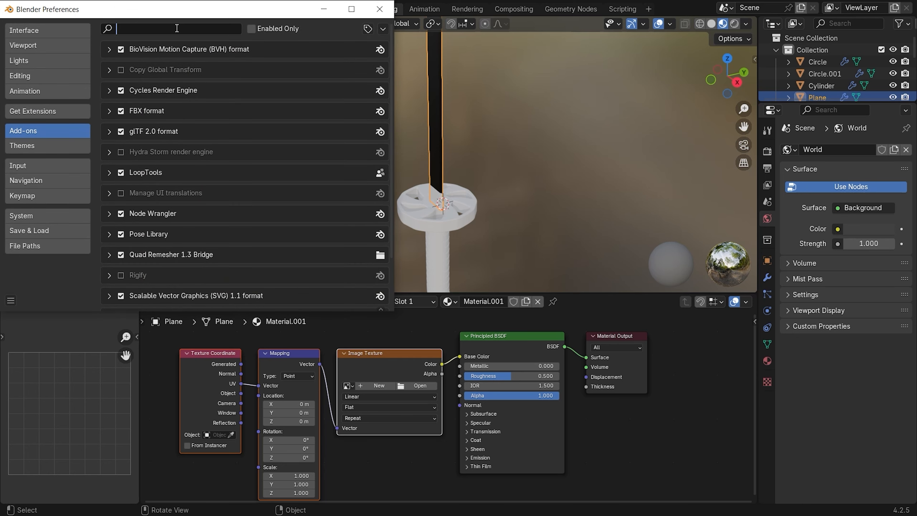
text(node)
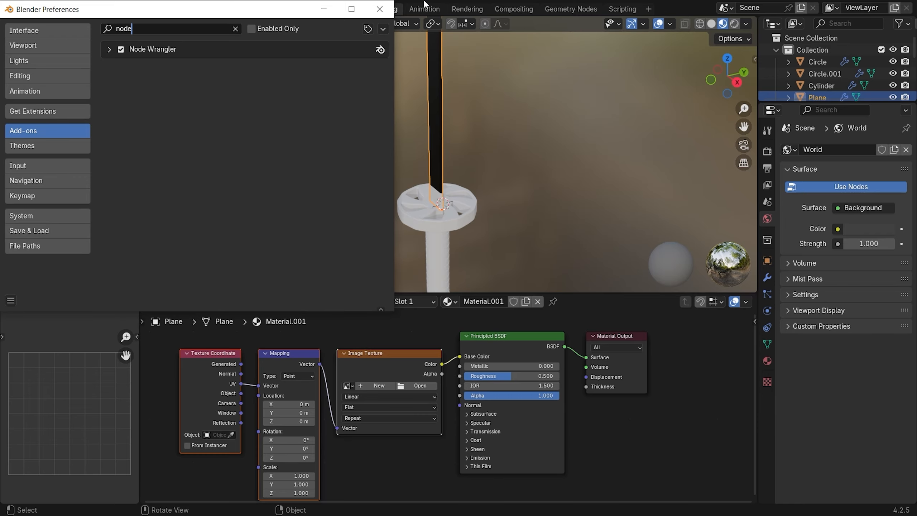
Close the preferences, load t3.png into the blade material's Image Texture node, and show the viewport in Material Preview
click(380, 9)
click(418, 385)
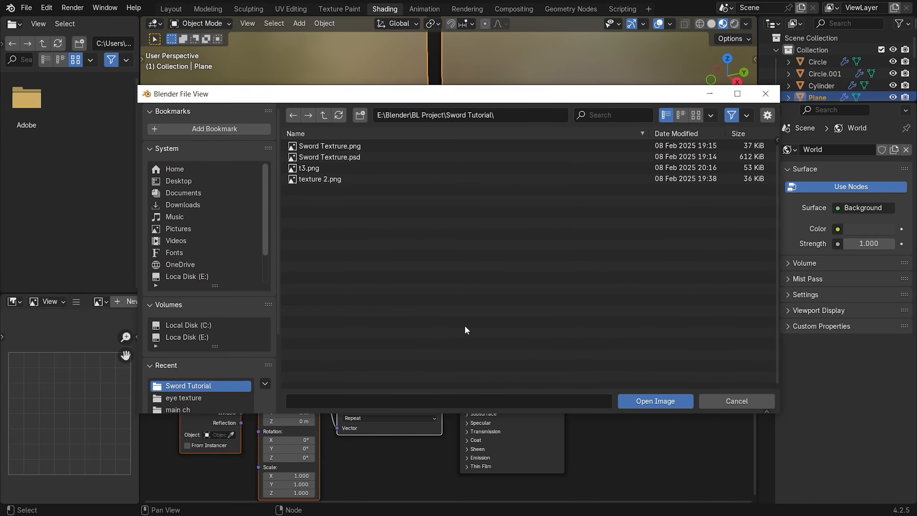
drag(425, 99, 444, 100)
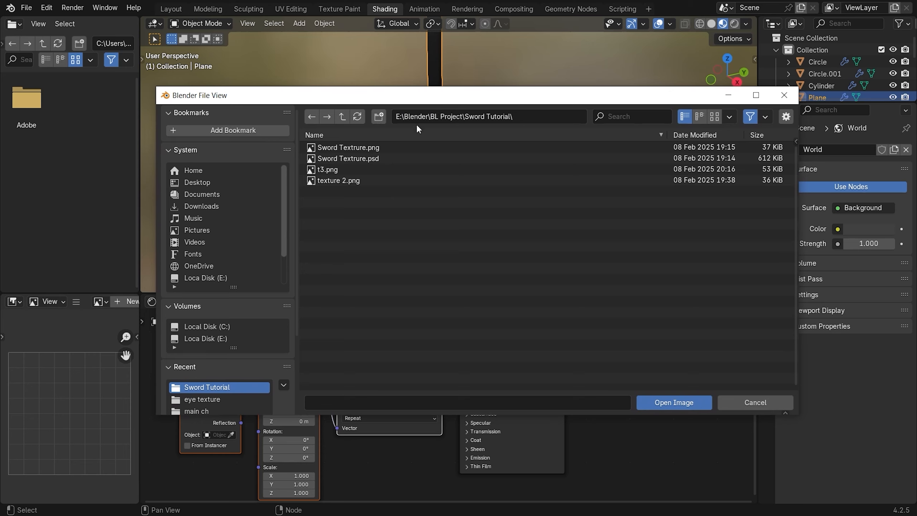
double_click(365, 169)
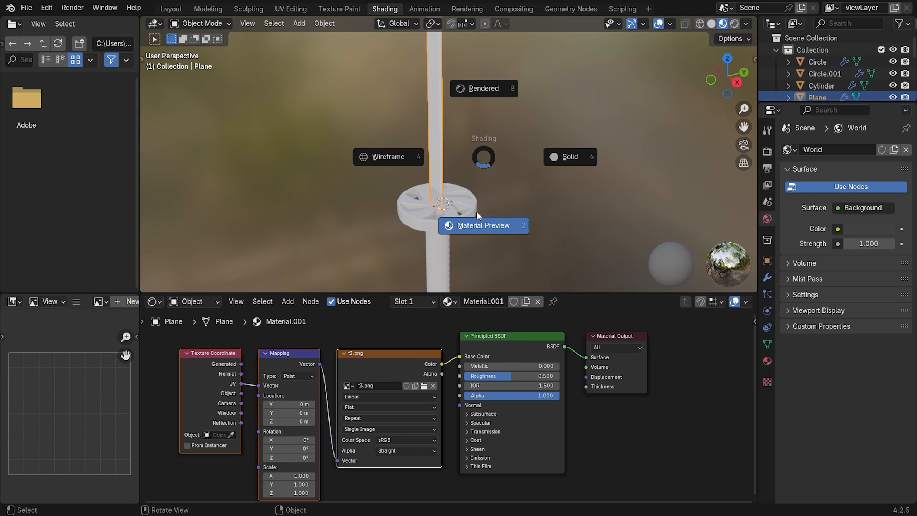
click(476, 212)
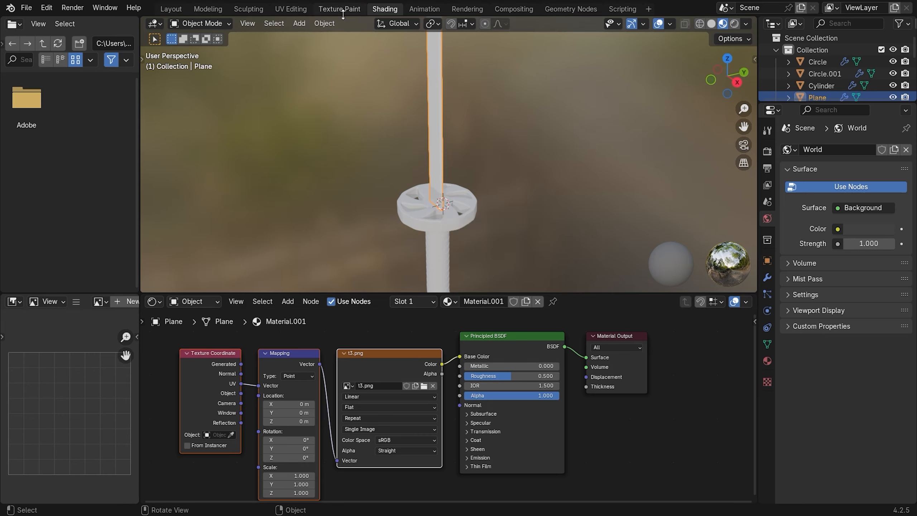
Check t3.png in the UV editor, and set the blade material's Metallic to 1.000 on the Principled BSDF
click(290, 8)
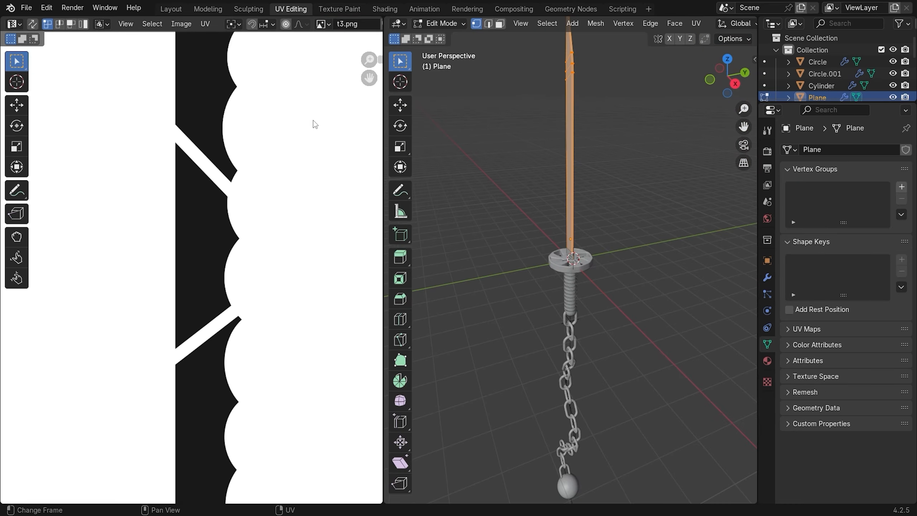
scroll(299, 148, down, 5)
scroll(230, 287, up, 2)
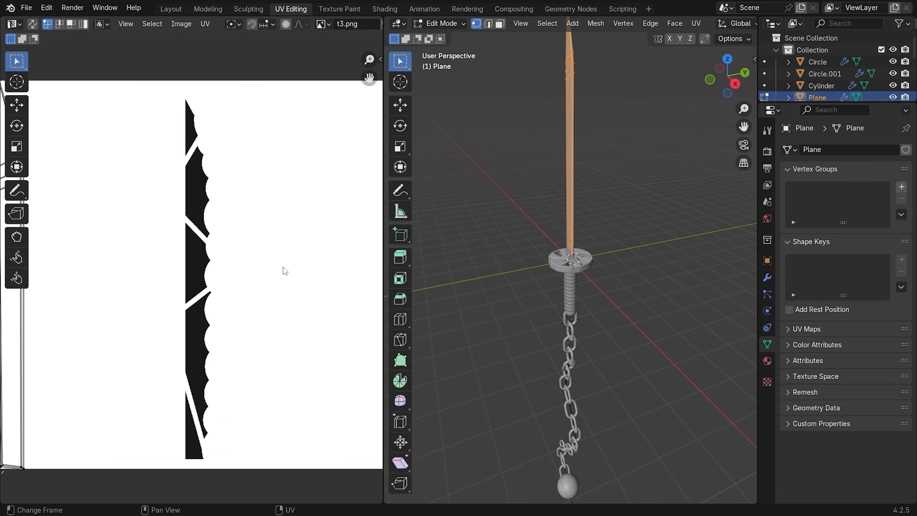
click(384, 9)
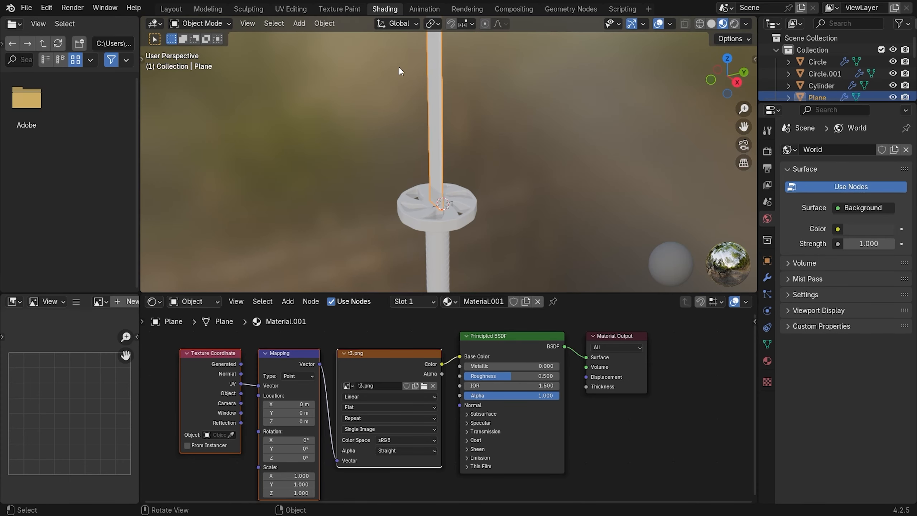
drag(507, 366, 555, 365)
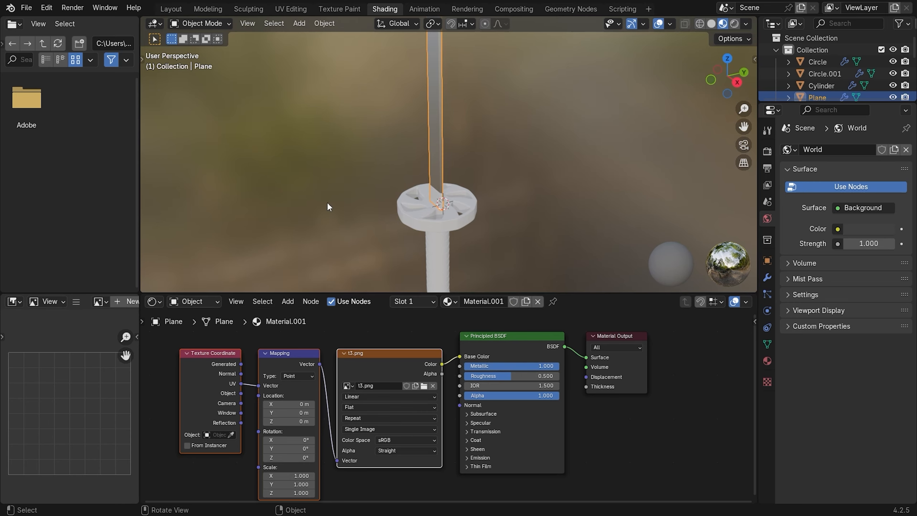
Move the blade's UV island over the dark blade pattern of t3.png and show the textured blade from the front
click(282, 8)
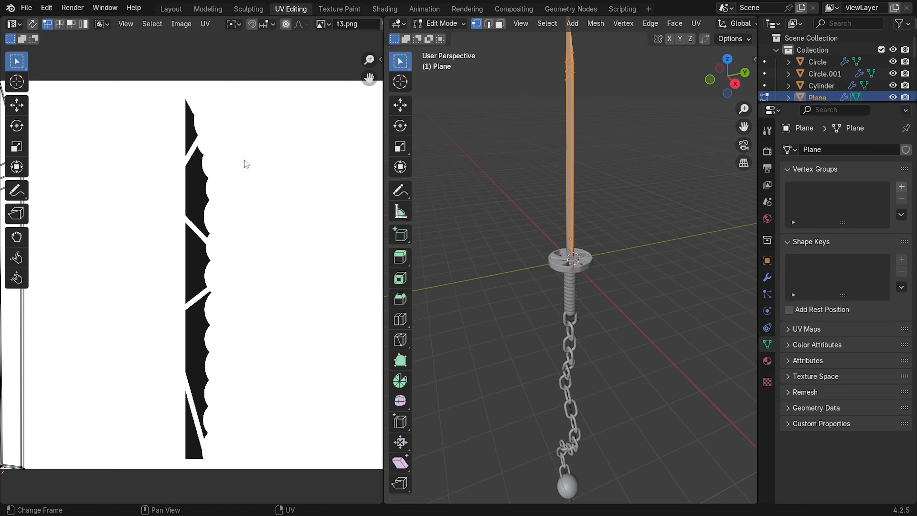
key(g)
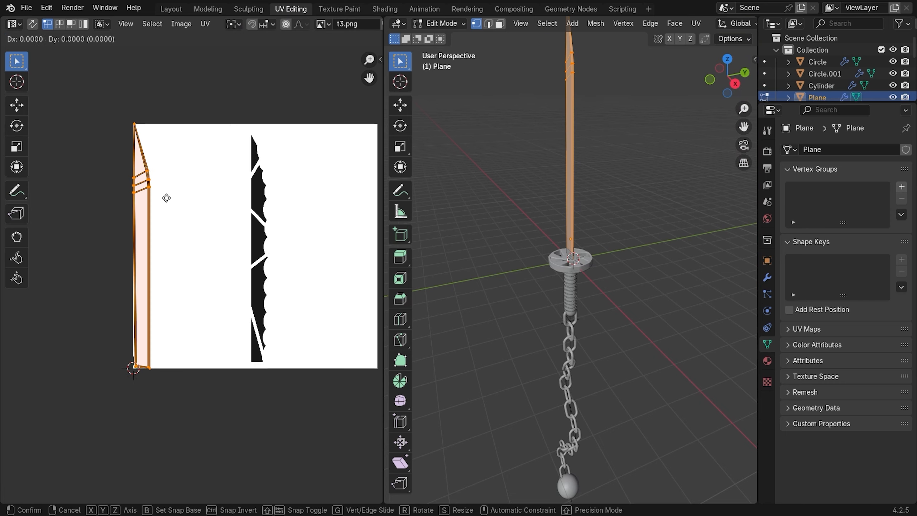
click(283, 195)
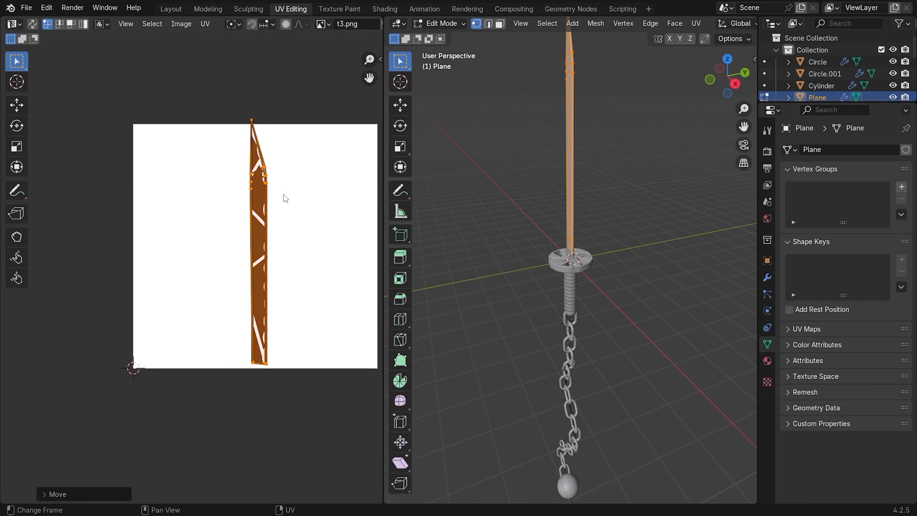
key(z)
click(631, 225)
key(KP_1)
scroll(613, 155, up, 3)
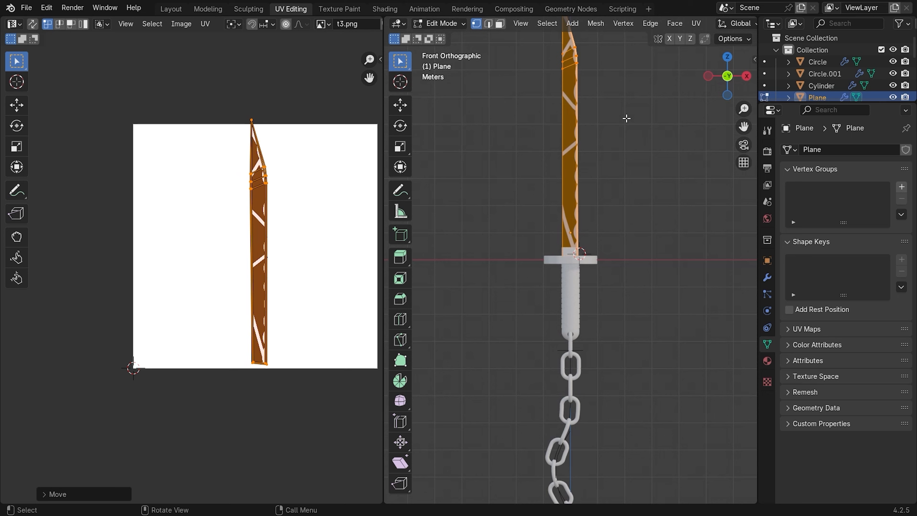
shift+middle_drag(654, 200, 650, 233)
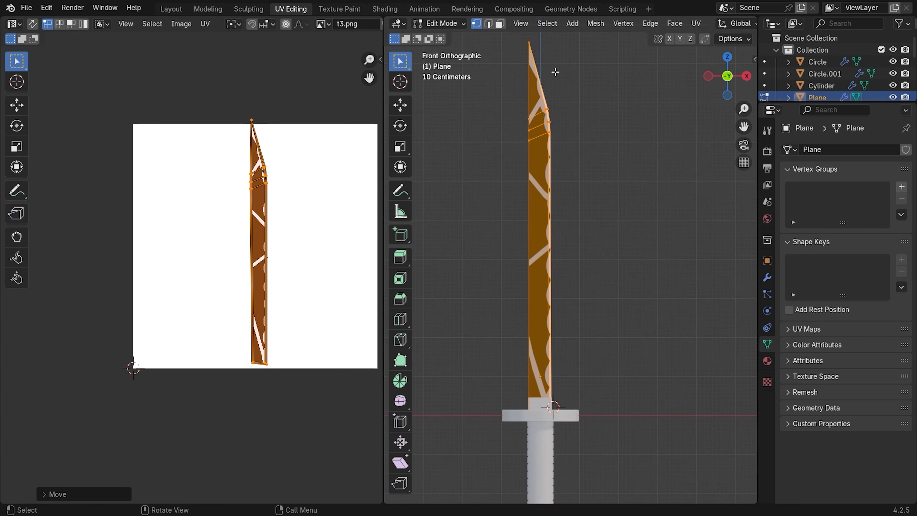
Scale and reposition the blade's UV island to fit the dark pattern, and check the deselected blade in Object Mode
scroll(205, 245, up, 2)
shift+middle_drag(300, 182, 251, 201)
key(s)
click(323, 191)
key(g)
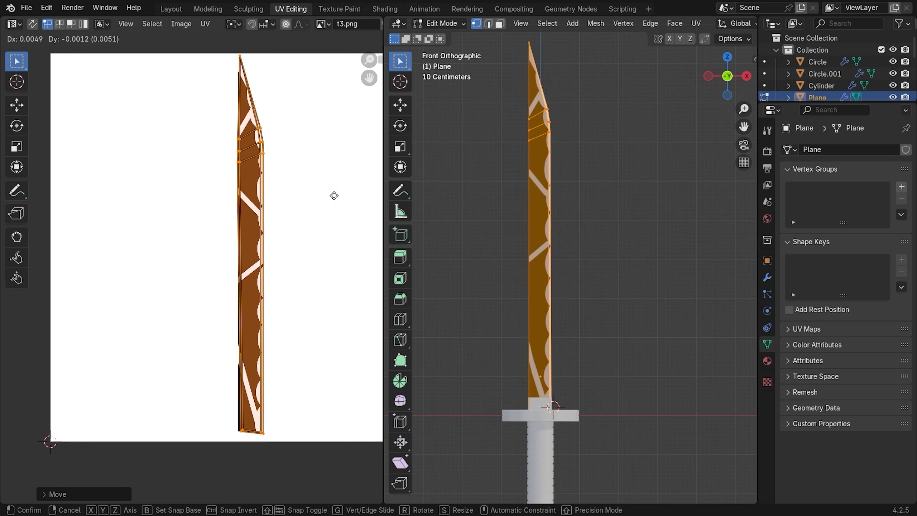
key(s)
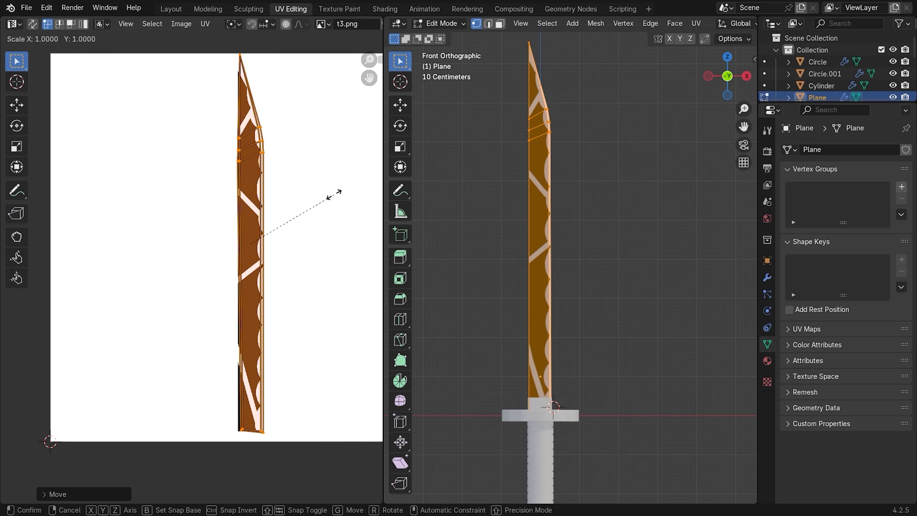
click(332, 197)
key(g)
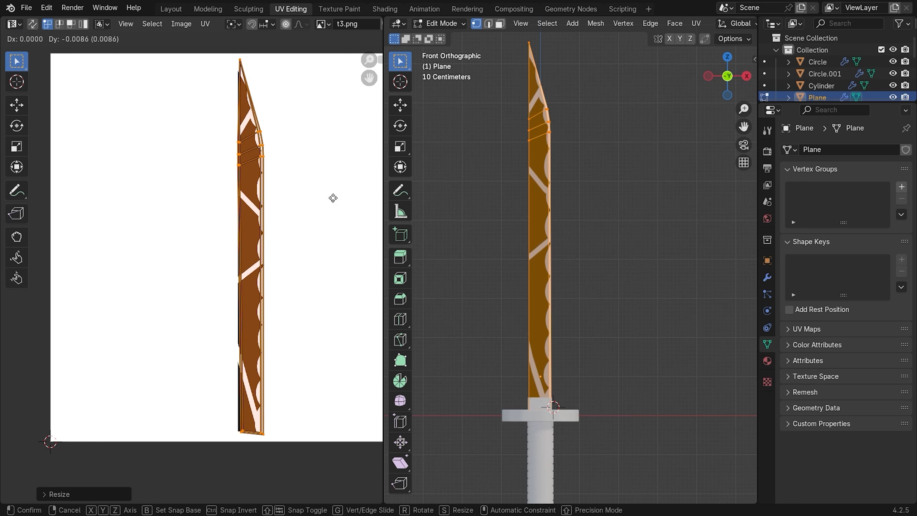
click(332, 197)
click(667, 188)
key(Tab)
click(655, 195)
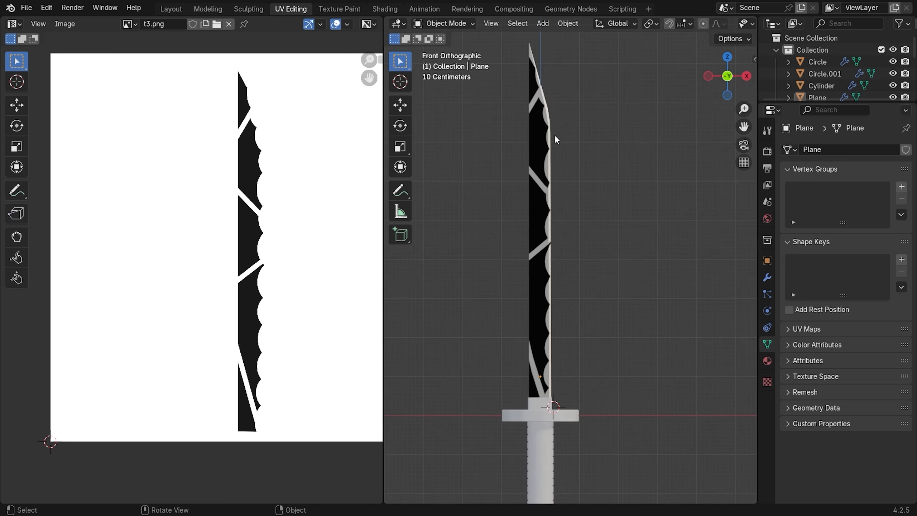
Move the UV vertices at the blade's tip slightly down and inward onto the tip of the texture pattern
key(Tab)
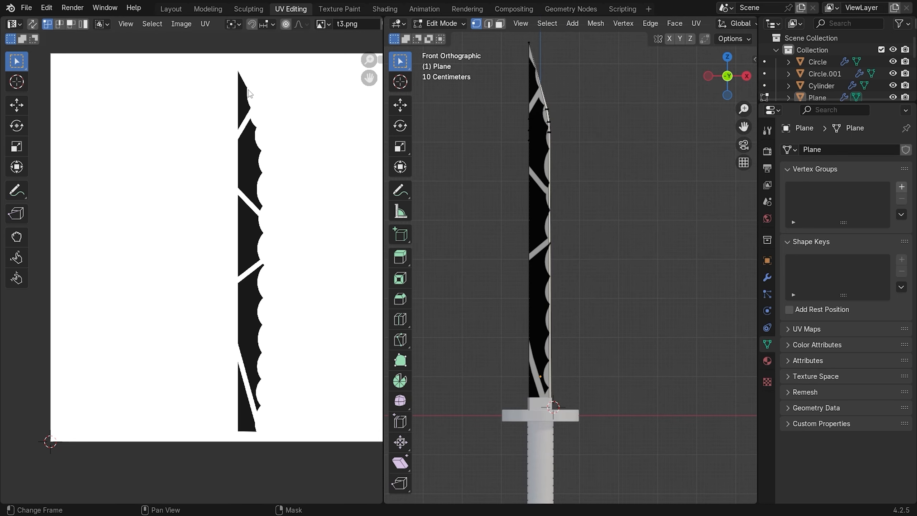
key(Tab)
key(Tab)
key(a)
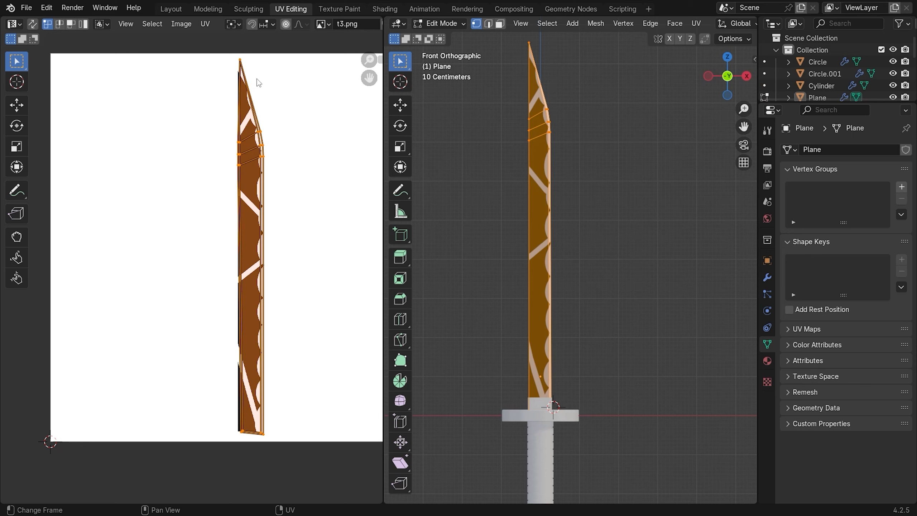
drag(249, 55, 231, 72)
key(g)
click(230, 120)
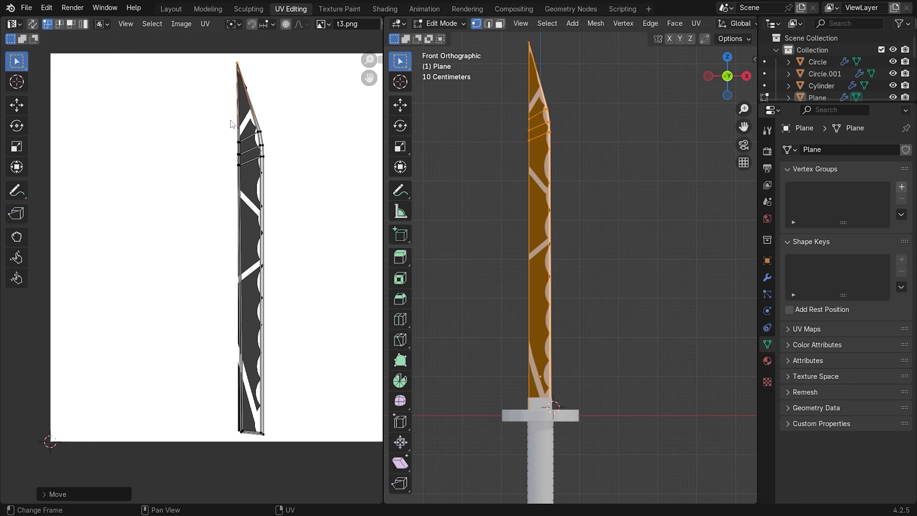
key(Tab)
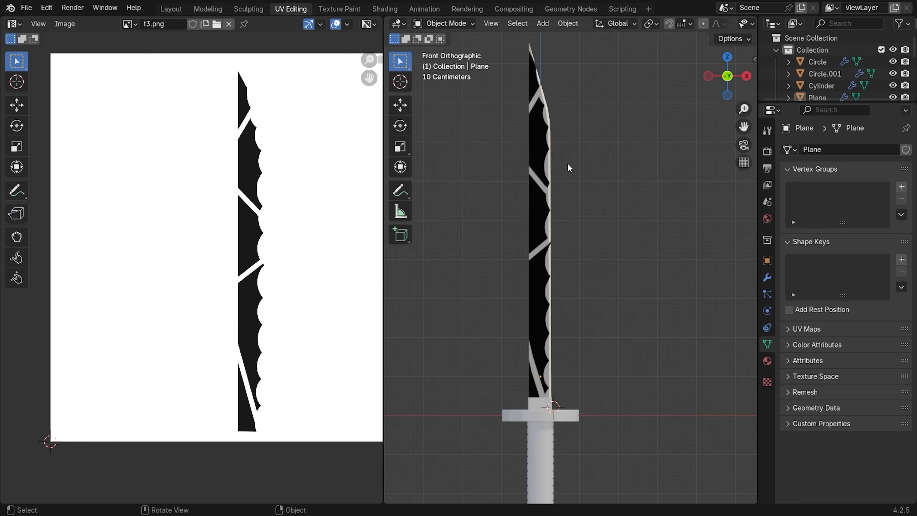
Shift the UV vertex at the lower end of the blade's slanted tip edge slightly inward
key(Tab)
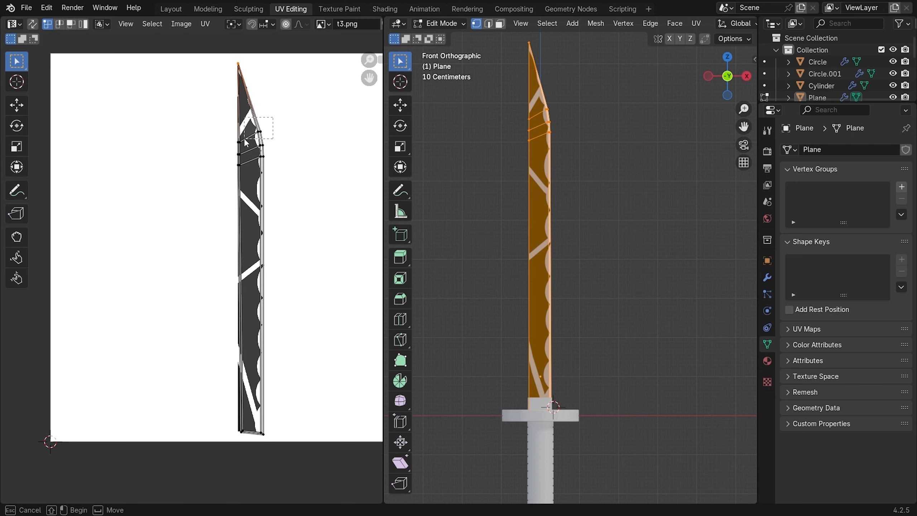
click(259, 132)
key(g)
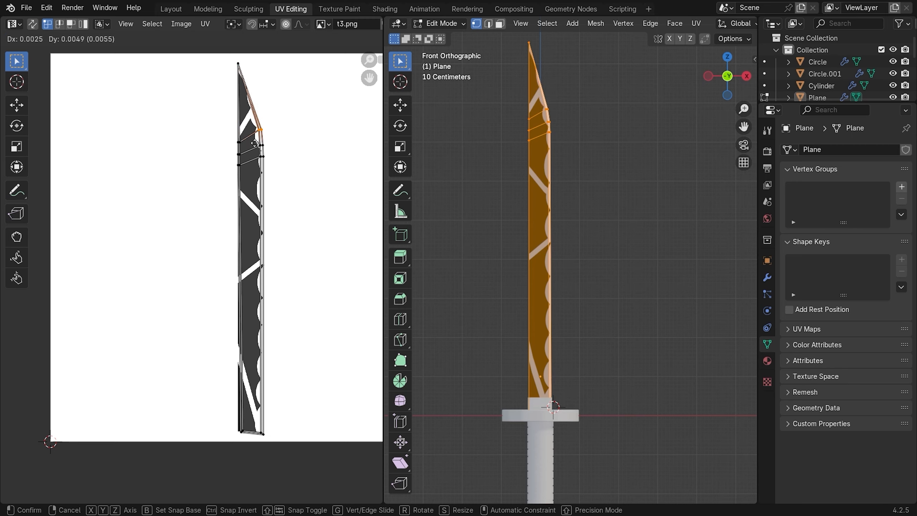
click(254, 143)
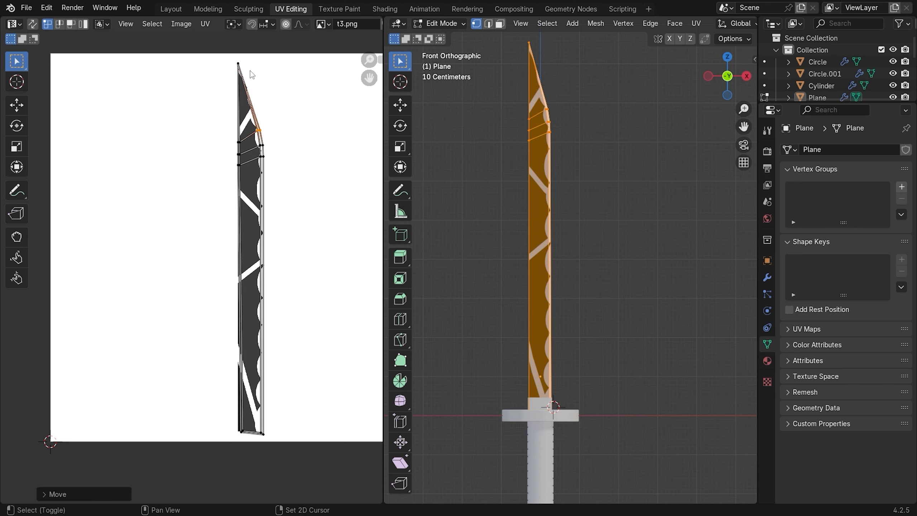
Nudge the UV tip vertex slightly toward the cutting edge and check the textured blade in Object Mode
click(238, 64)
key(u)
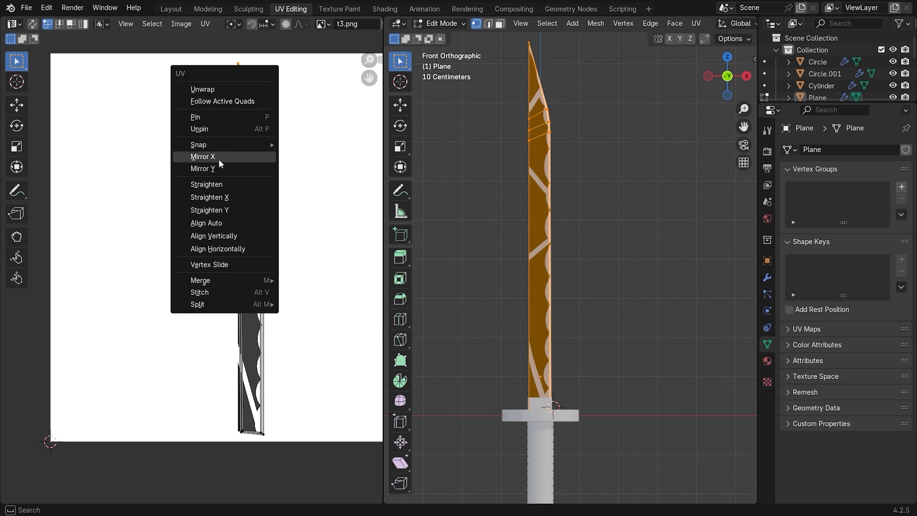
key(g)
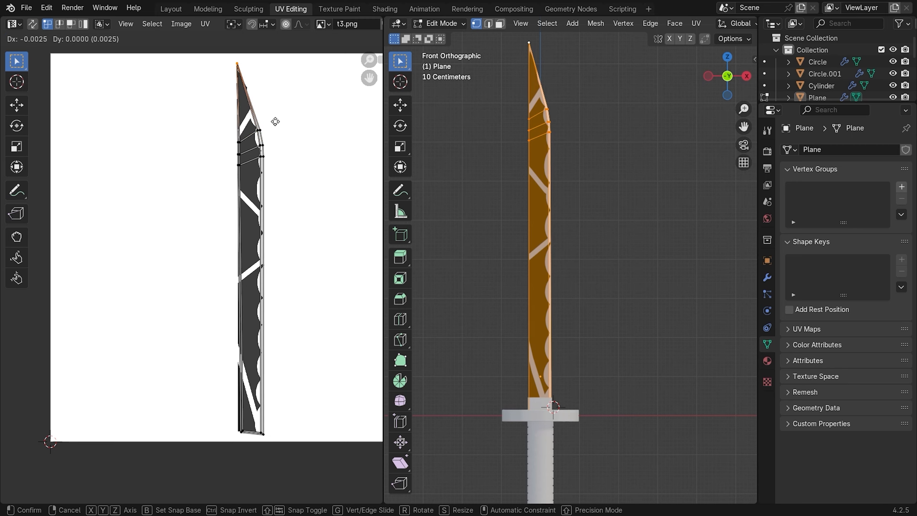
click(277, 121)
key(g)
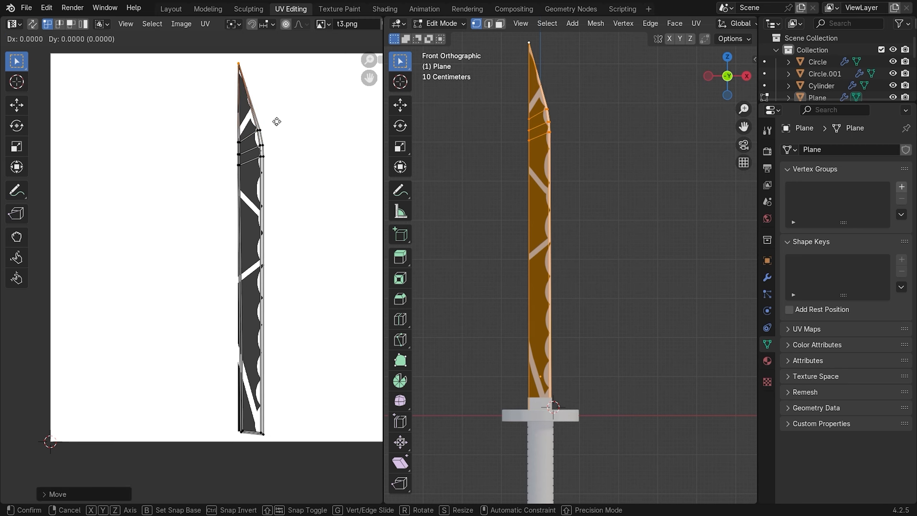
click(280, 121)
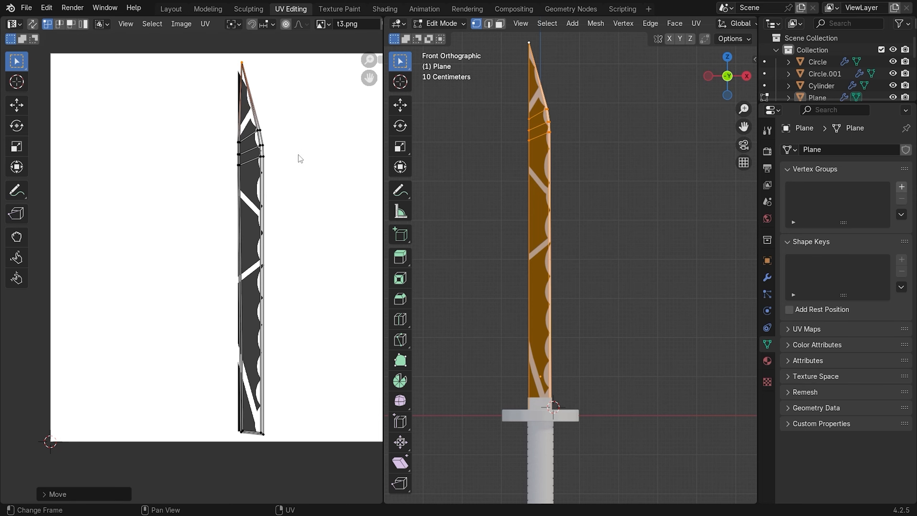
key(Tab)
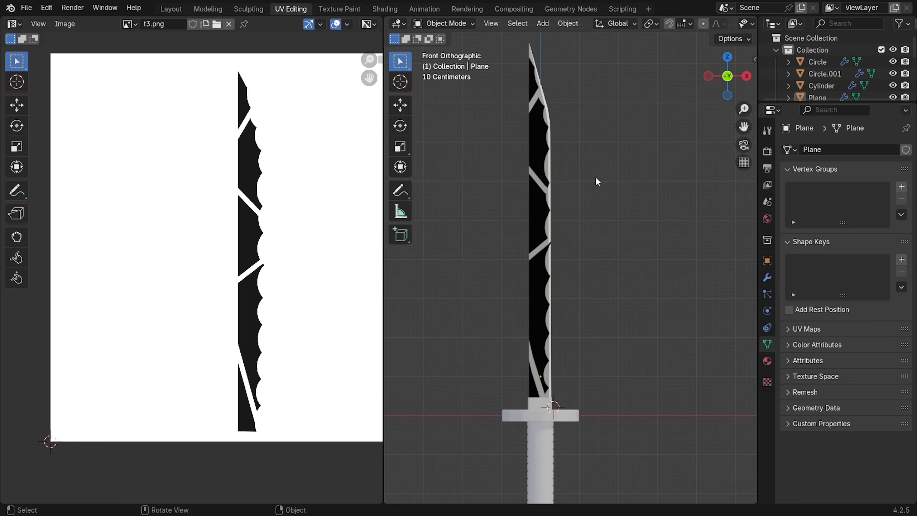
scroll(596, 182, down, 2)
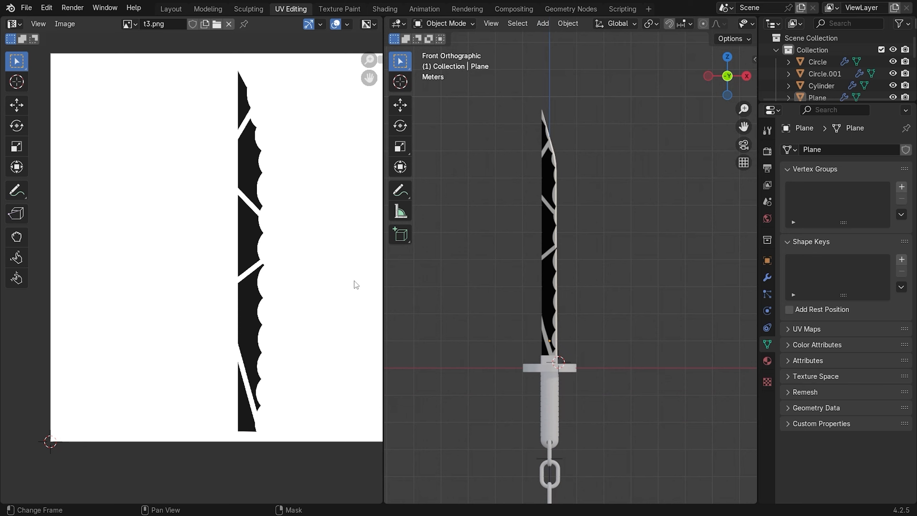
key(Tab)
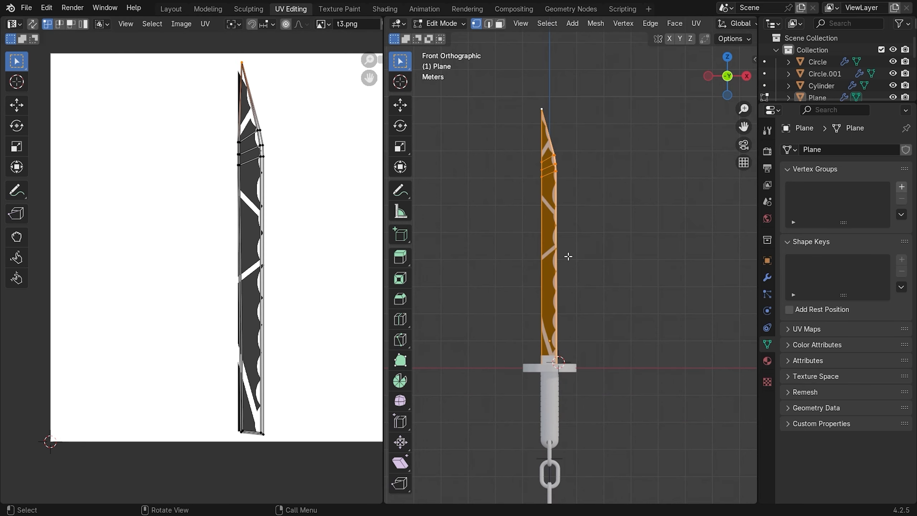
key(Tab)
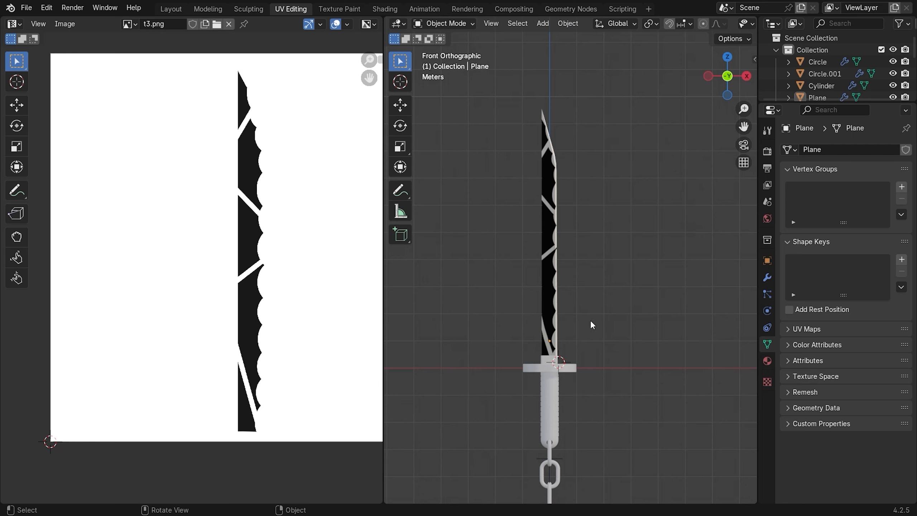
Check the blade in the Shading workspace, and return to the Layout workspace with solid viewport shading
click(384, 9)
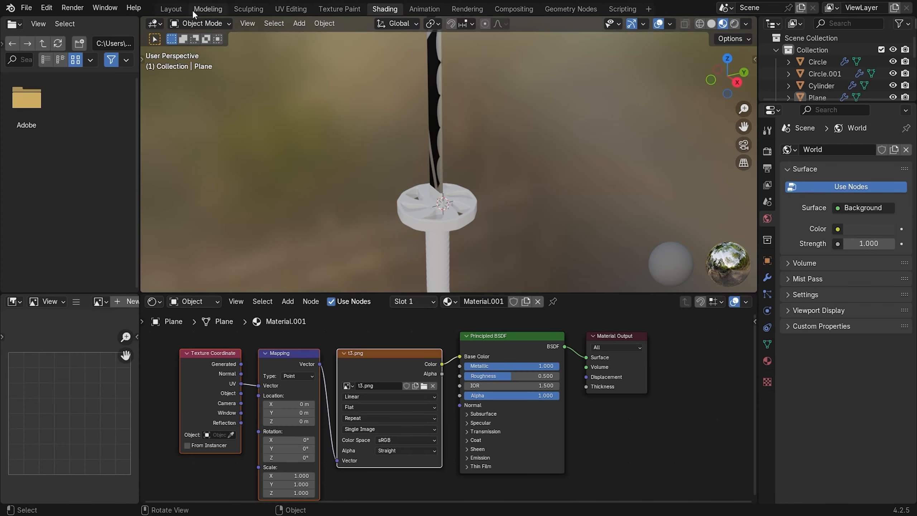
click(174, 9)
scroll(522, 205, down, 2)
key(z)
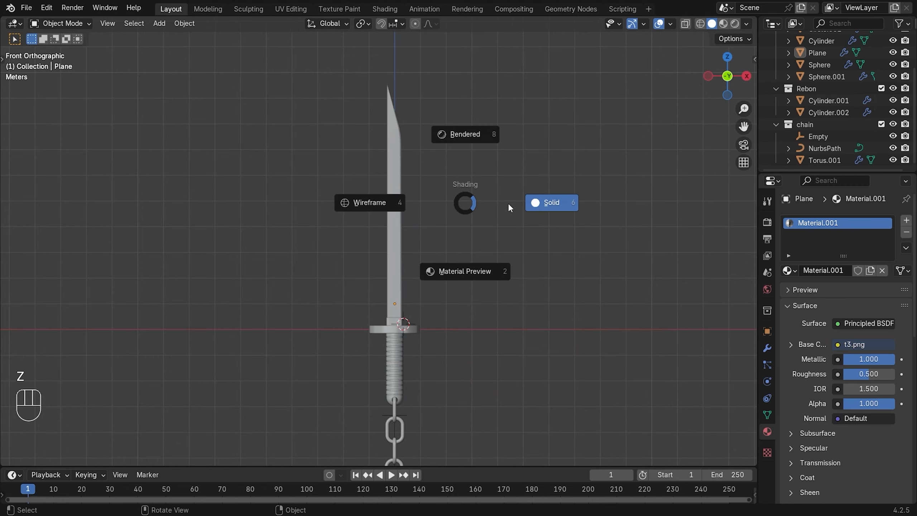
middle_drag(428, 281, 371, 323)
Add a mesh plane and rotate it 90° about the global X axis to stand upright
key(shift+a)
mouse_move(364, 284)
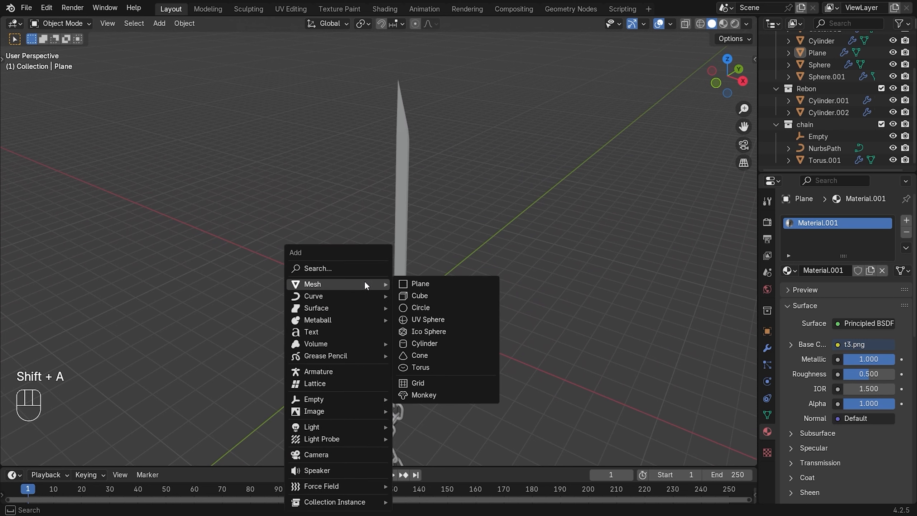
click(434, 283)
key(r)
key(x)
key(z)
key(x)
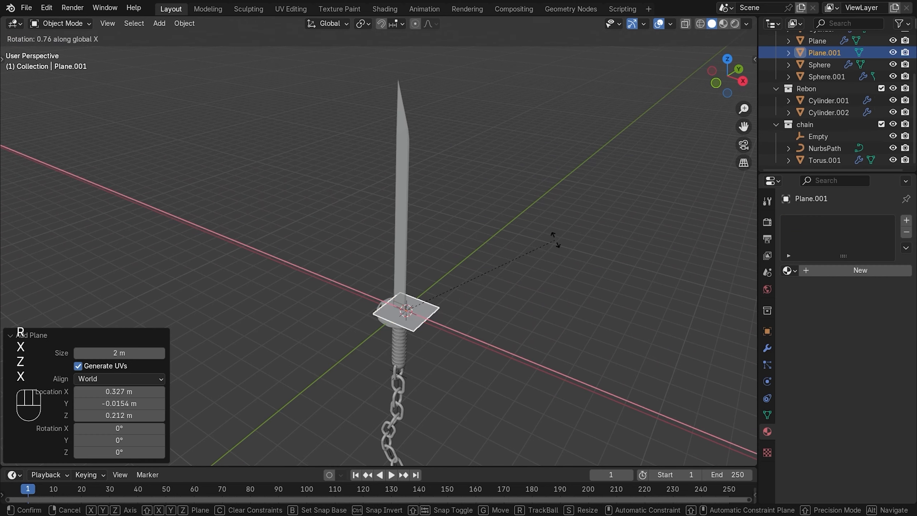
key(ctrl)
click(524, 251)
Move the upright plane about 1.29 m along Y behind the sword and scale it up about 6.34 times
key(g)
key(x)
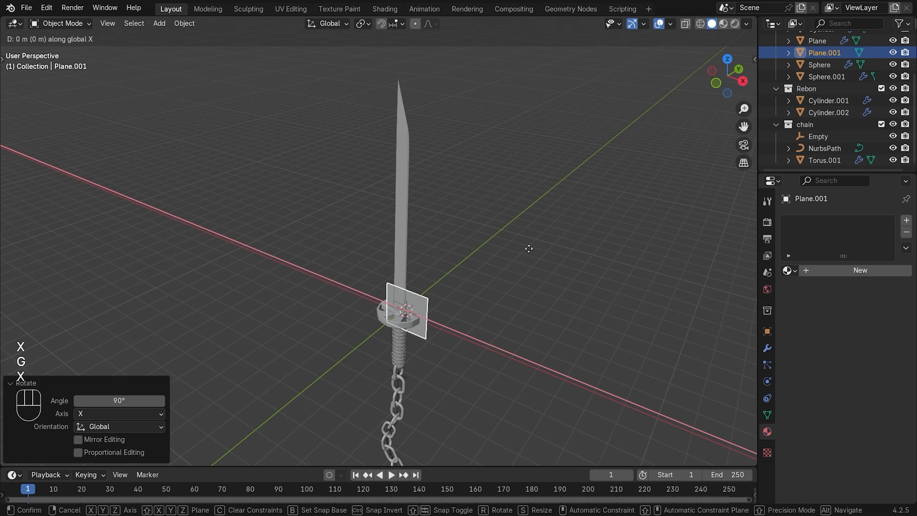
key(y)
click(546, 238)
key(s)
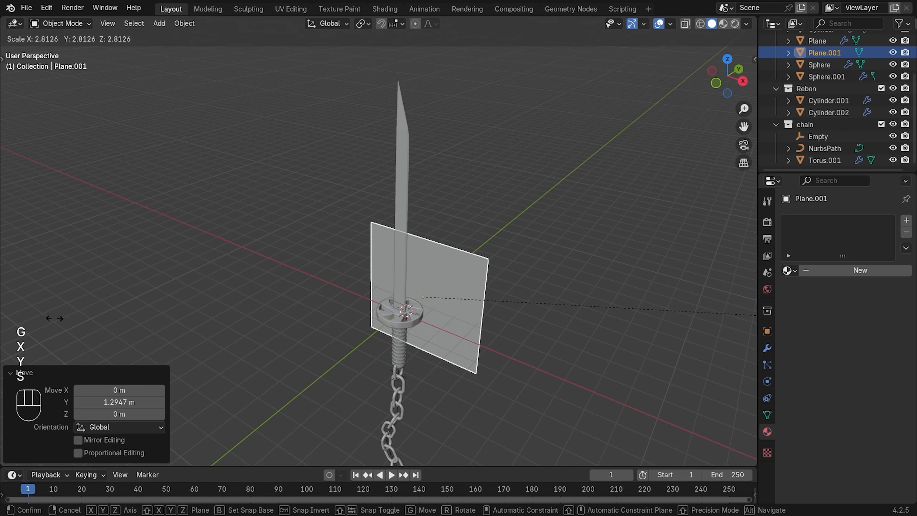
click(538, 372)
key(KP_1)
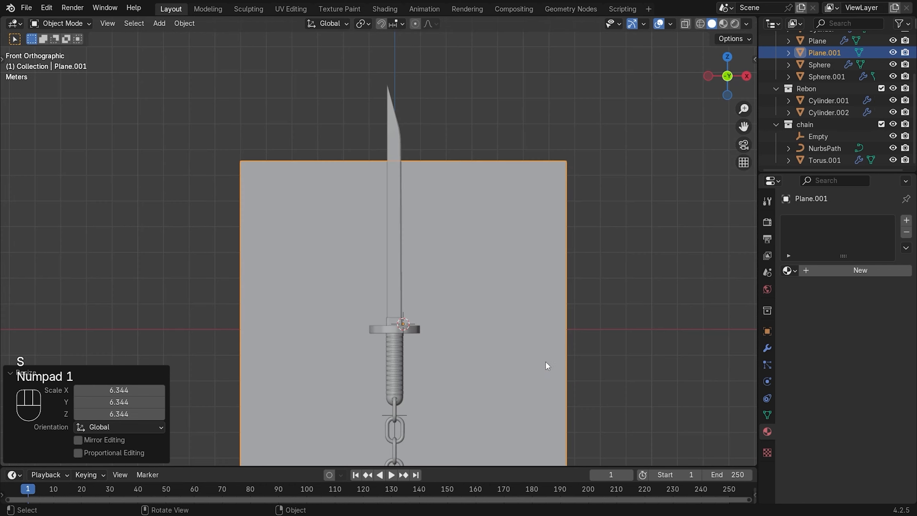
Enlarge the backdrop plane about 2.07 times and stretch it about 1.7 times along X
key(s)
key(s)
key(x)
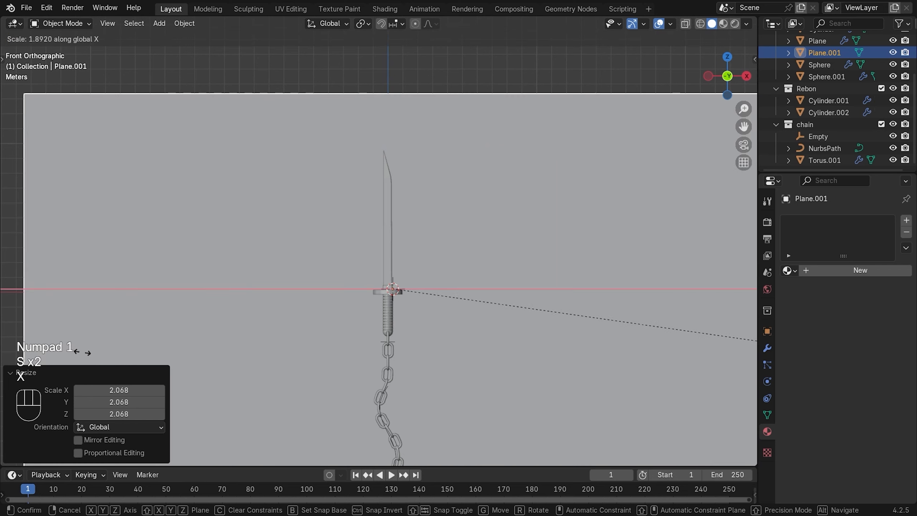
click(34, 357)
Adjust the backdrop plane's height along Z, raise it about 0.77 m and deselect it
key(s)
key(z)
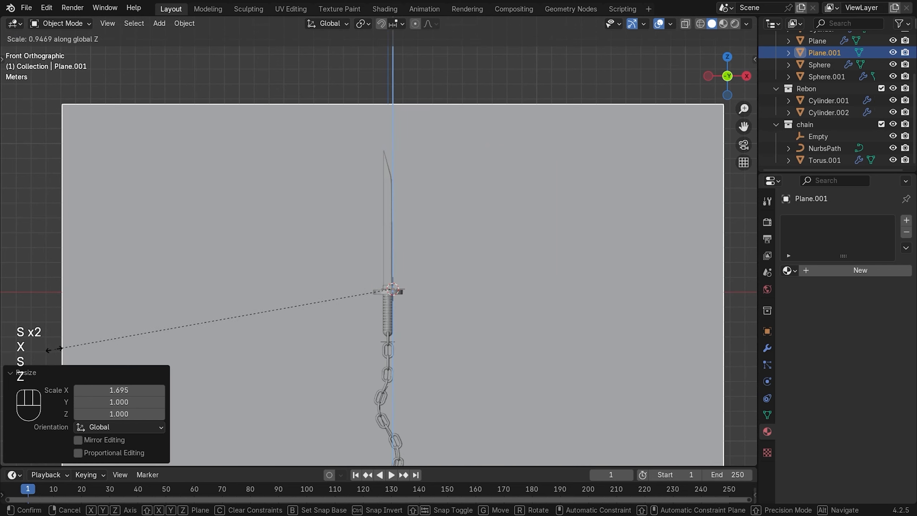
click(13, 372)
key(g)
key(z)
click(208, 288)
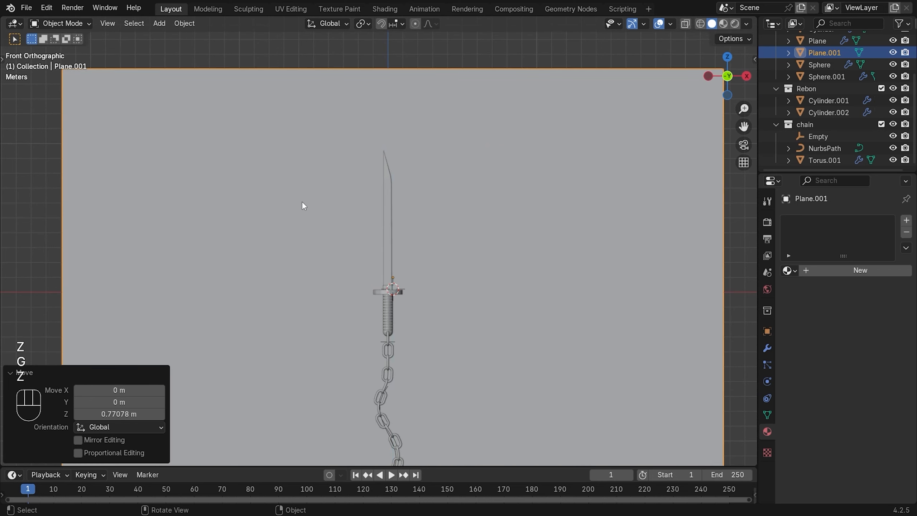
click(426, 55)
shift+middle_drag(379, 276, 386, 213)
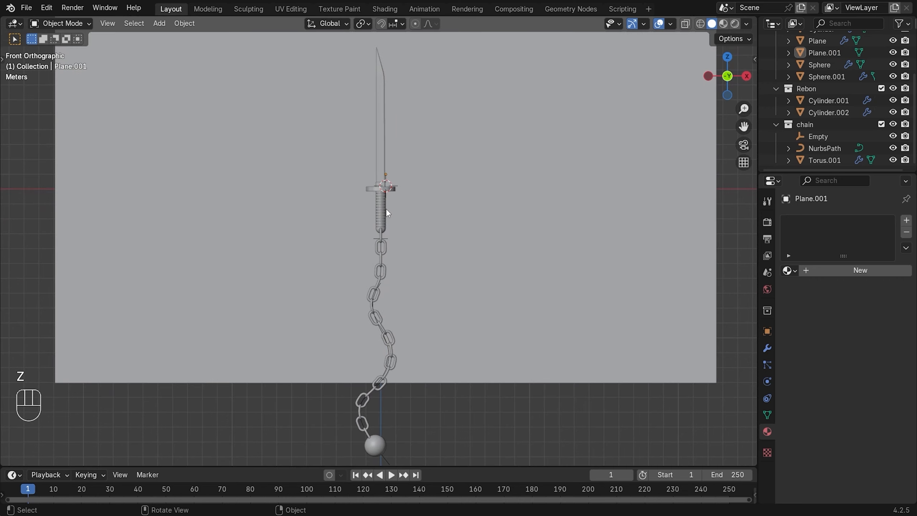
click(373, 450)
shift+click(375, 385)
click(571, 412)
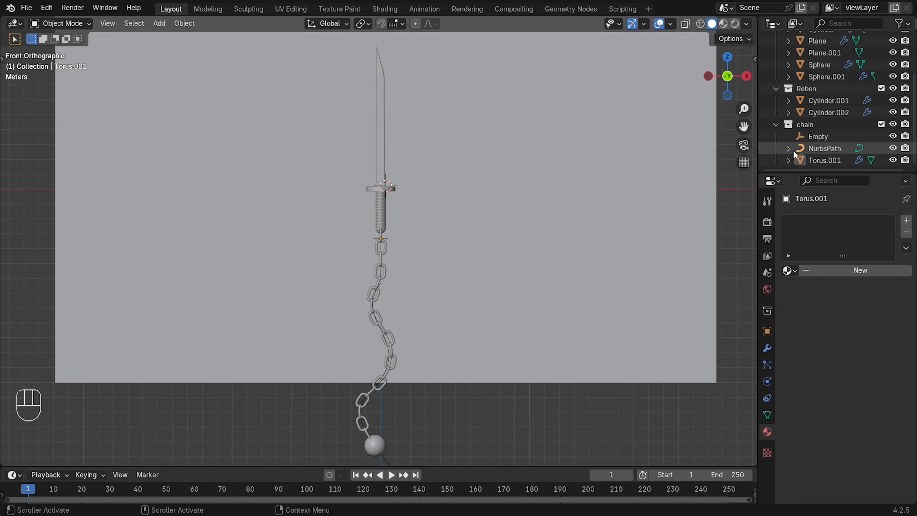
Collapse the Collection, Rebon and chain collections in the outliner, and try selecting their objects together
click(776, 124)
drag(776, 126, 776, 52)
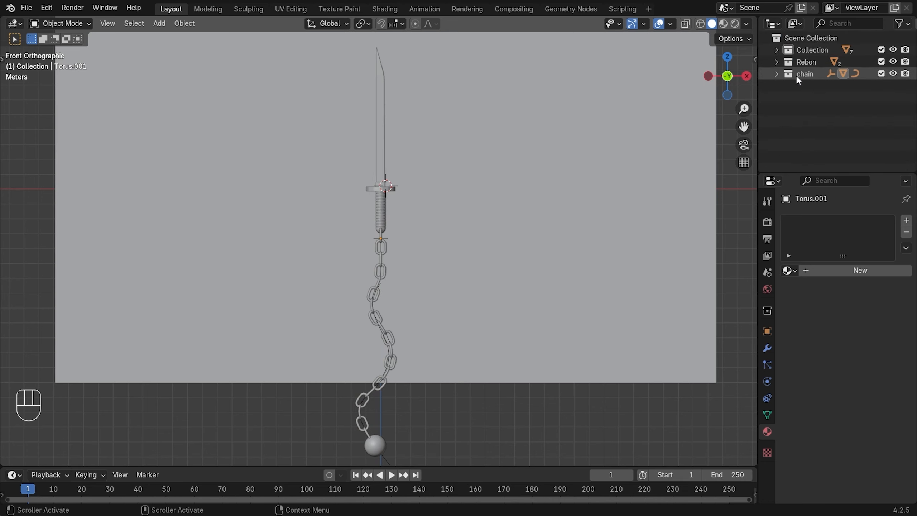
shift+click(813, 73)
shift+click(812, 52)
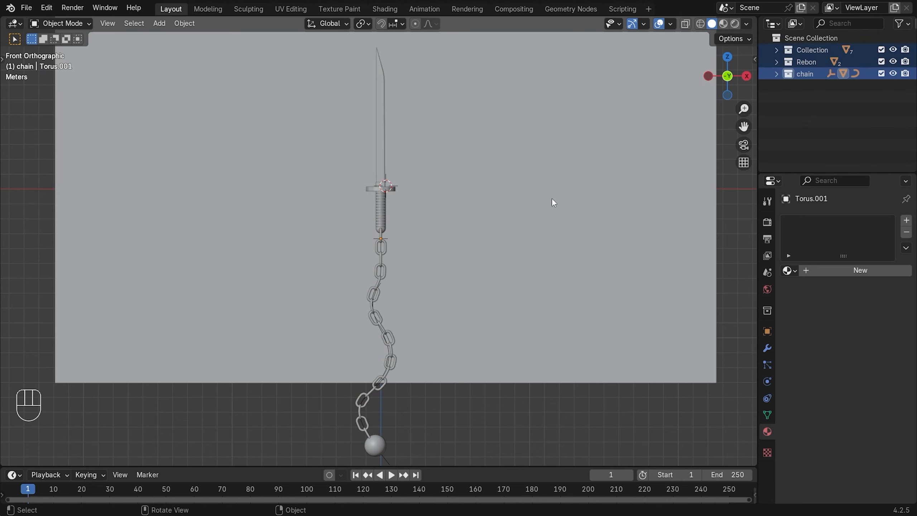
click(535, 391)
click(369, 454)
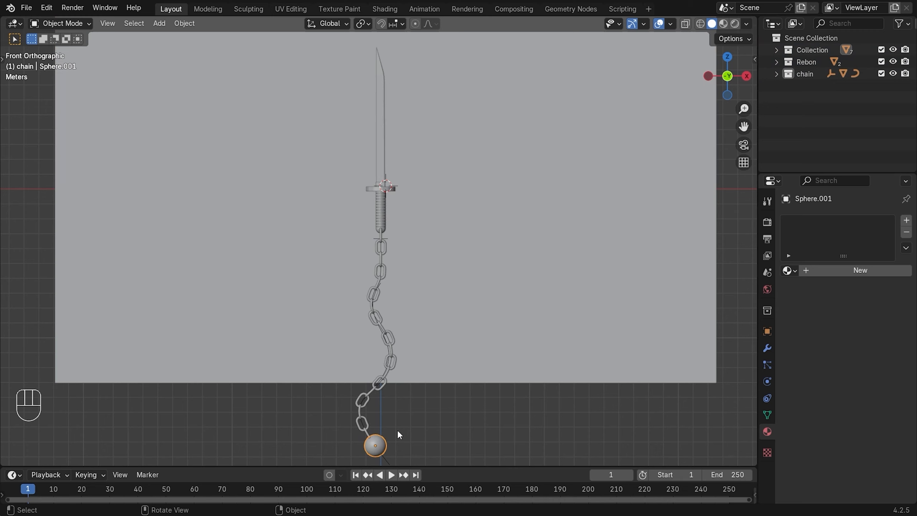
Select everything except the backdrop plane and rotate the sword, chain and ball 90° about the global Y axis
key(a)
scroll(381, 132, down, 4)
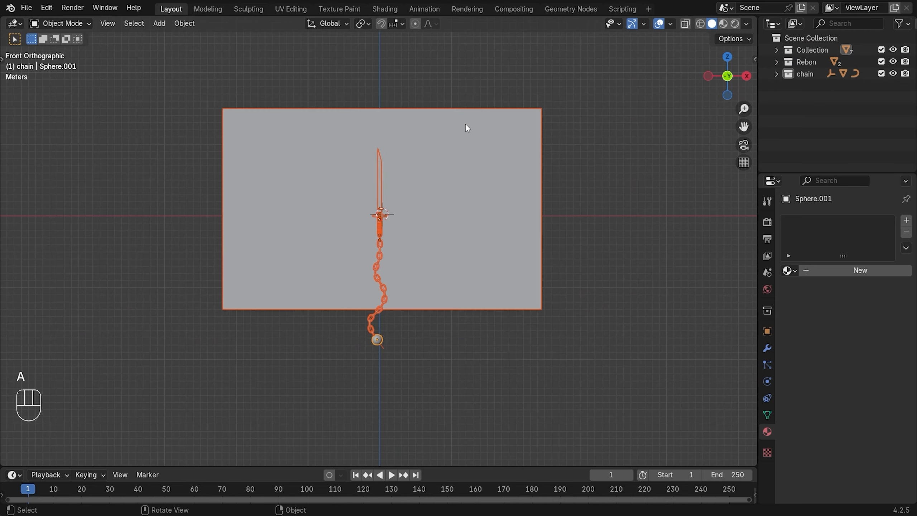
scroll(420, 155, up, 2)
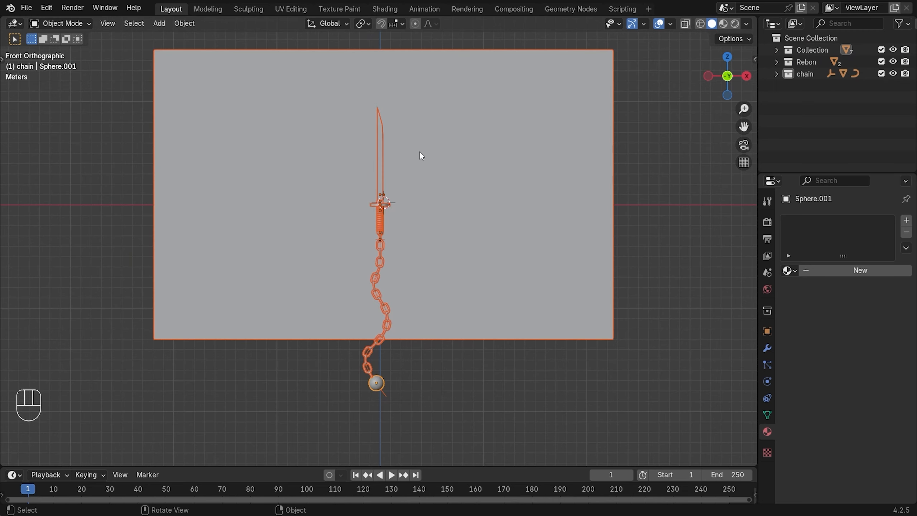
shift+click(522, 209)
shift+click(513, 226)
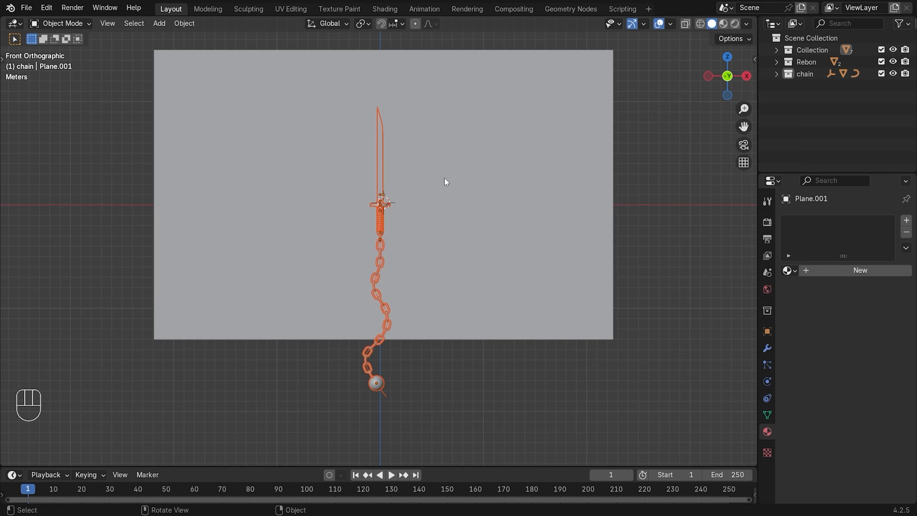
key(r)
key(z)
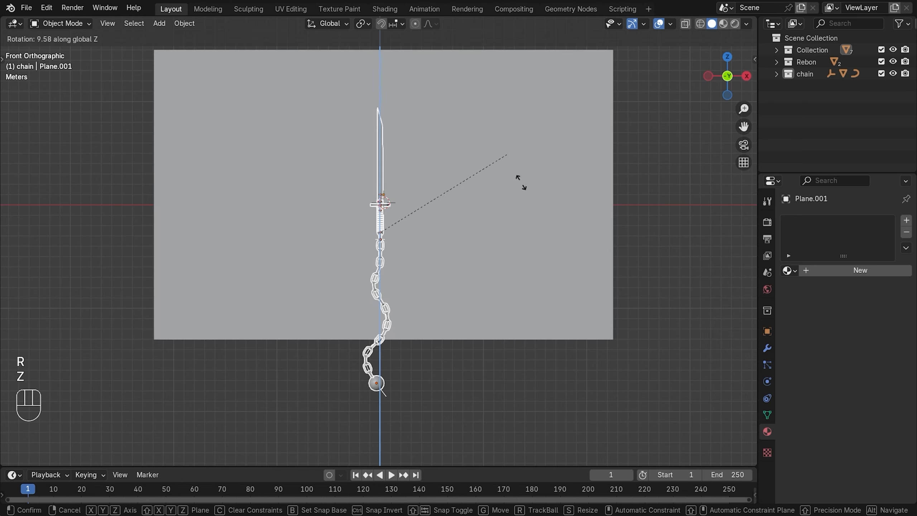
key(r)
key(y)
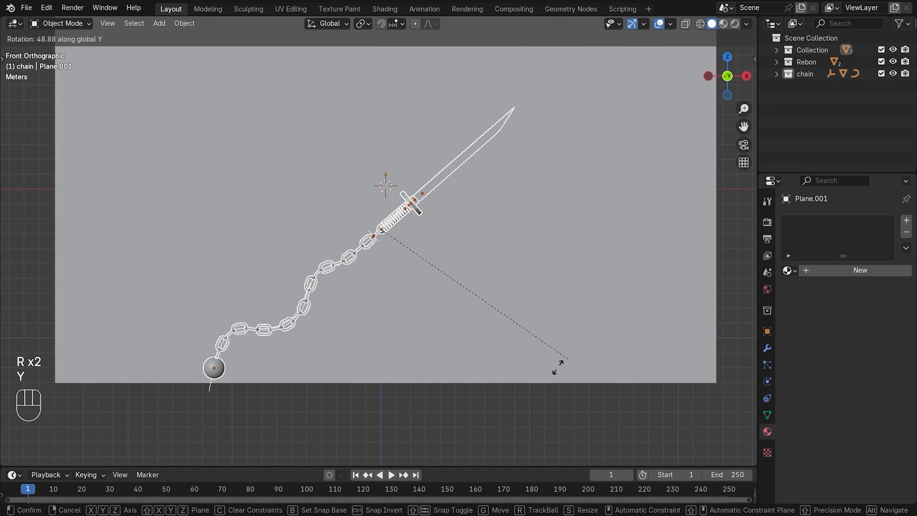
click(451, 379)
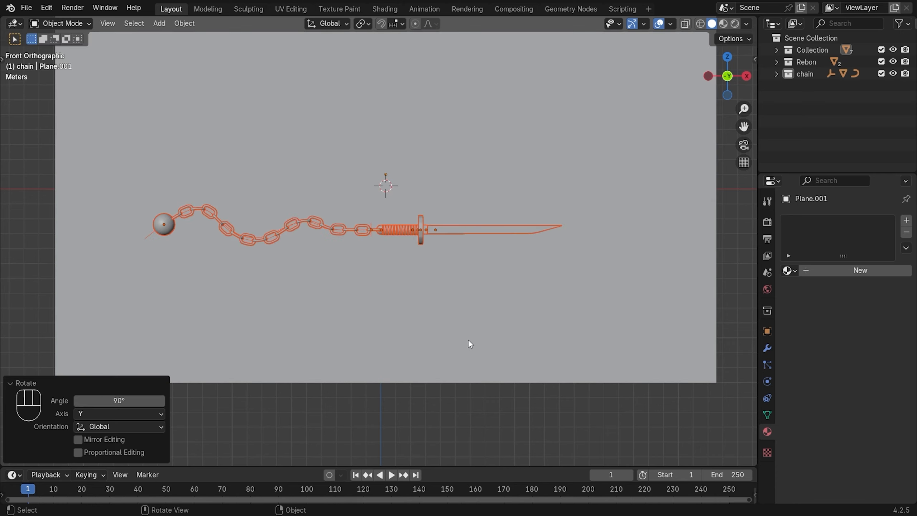
Check the handle up close and raise the sword, chain and ball about 4.74 m along Z
click(448, 261)
scroll(448, 205, up, 8)
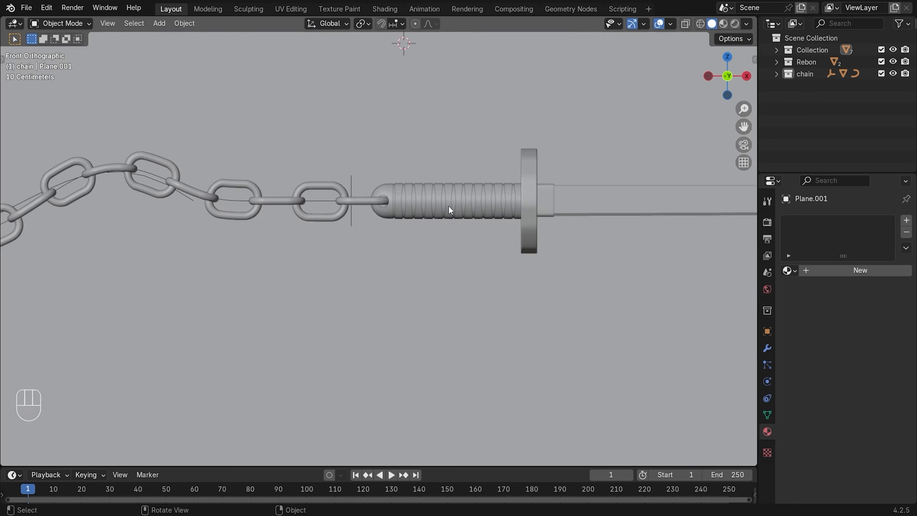
scroll(426, 201, up, 2)
scroll(334, 217, down, 5)
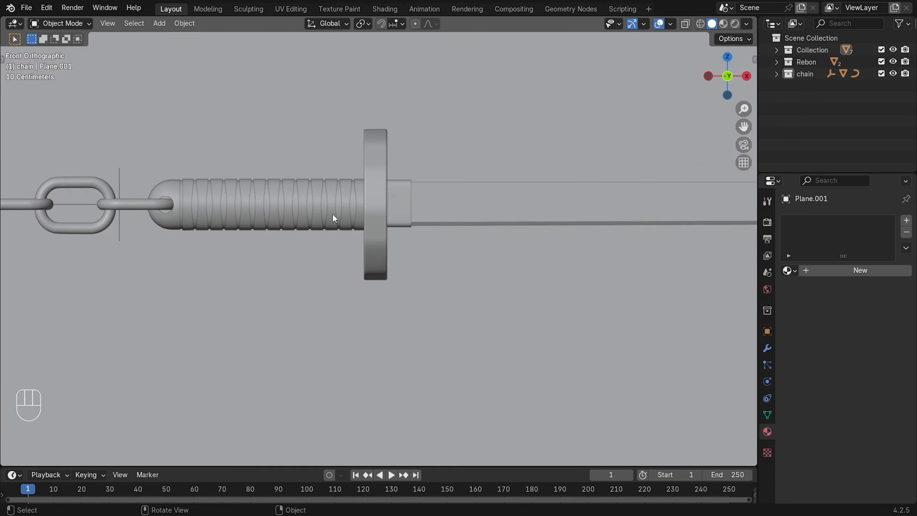
scroll(349, 215, down, 4)
key(g)
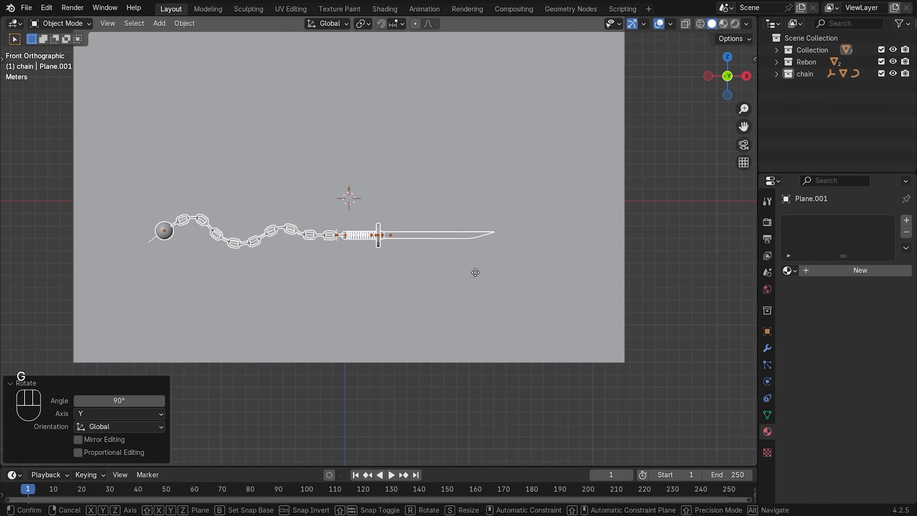
key(z)
click(497, 214)
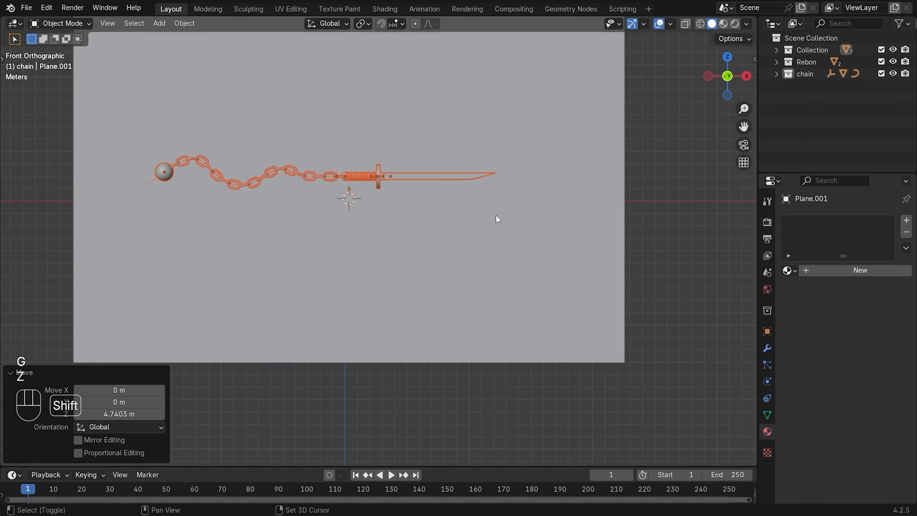
Shift the sword, chain and ball slightly along X toward the blade tip and deselect them
shift+middle_drag(495, 214, 523, 241)
key(g)
key(x)
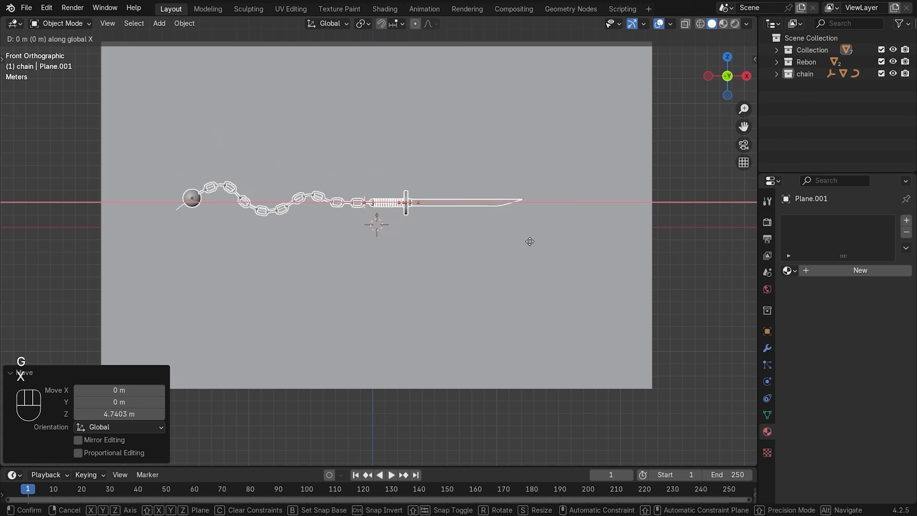
click(537, 240)
click(428, 225)
Add a camera, look through it and lock the camera to the view
key(shift+a)
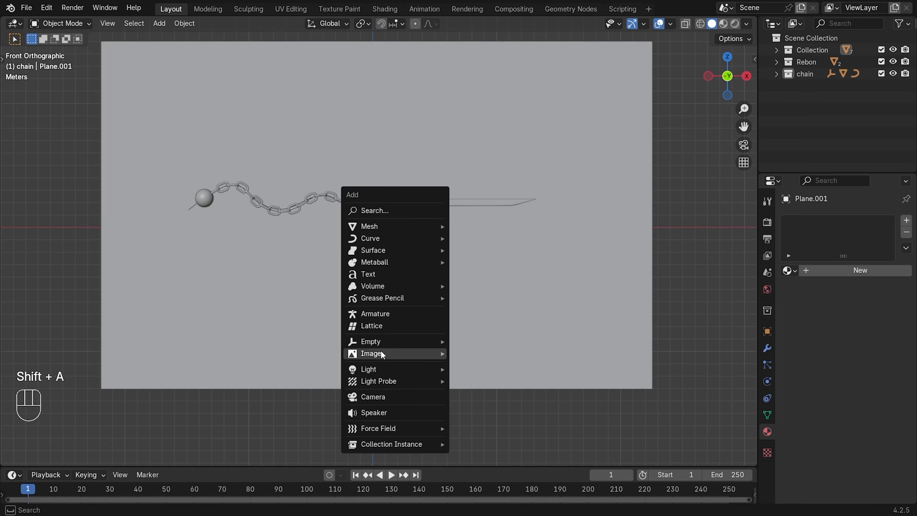
click(383, 396)
key(KP_0)
key(n)
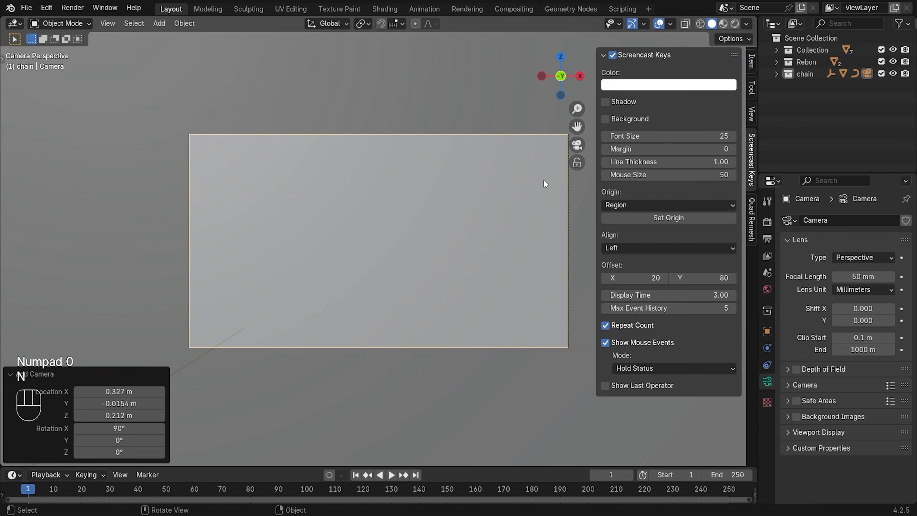
click(750, 115)
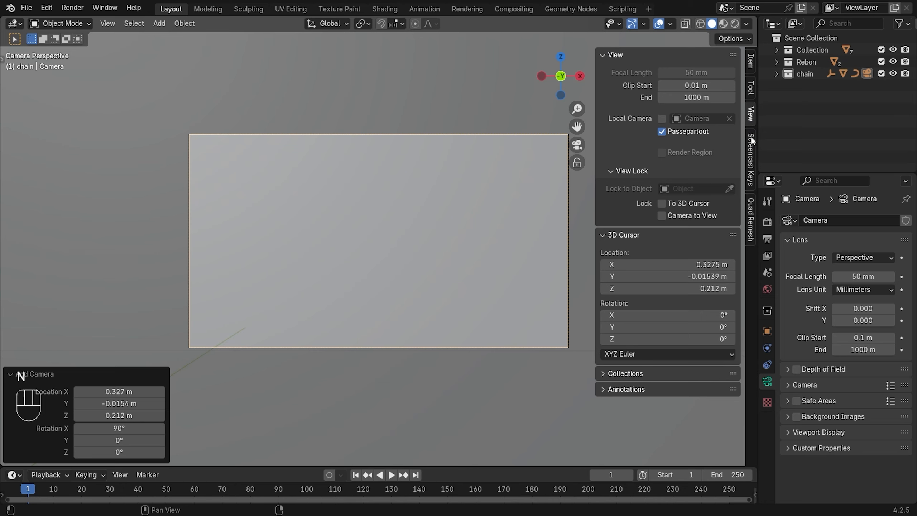
click(668, 214)
key(n)
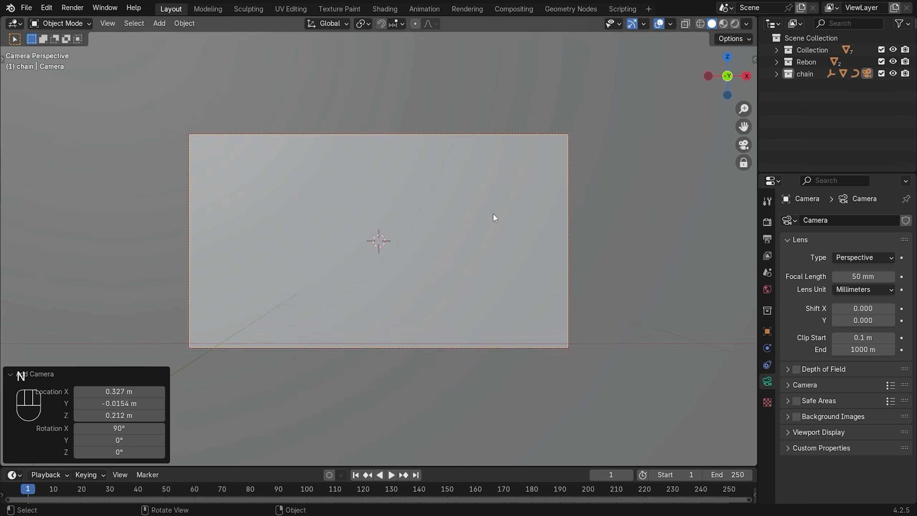
Pull the camera back to frame the whole sword, chain and ball against the backdrop, and deselect the camera
scroll(494, 215, down, 8)
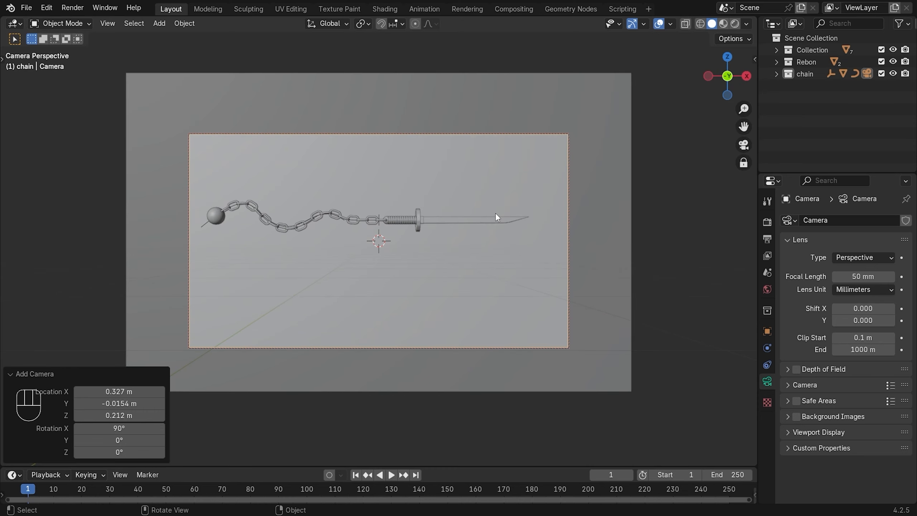
mouse_move(505, 209)
shift+middle_down()
mouse_move(517, 209)
mouse_move(509, 211)
shift+middle_up()
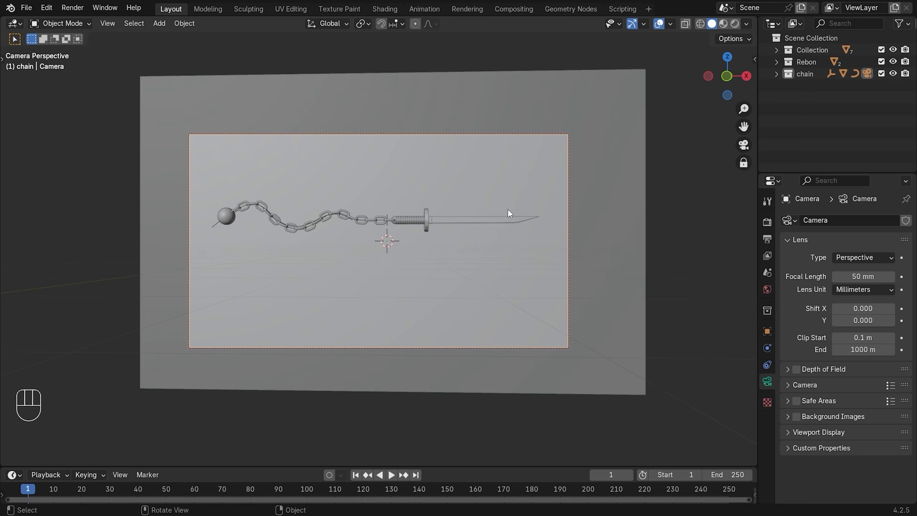
scroll(508, 211, up, 1)
scroll(509, 213, down, 1)
click(686, 174)
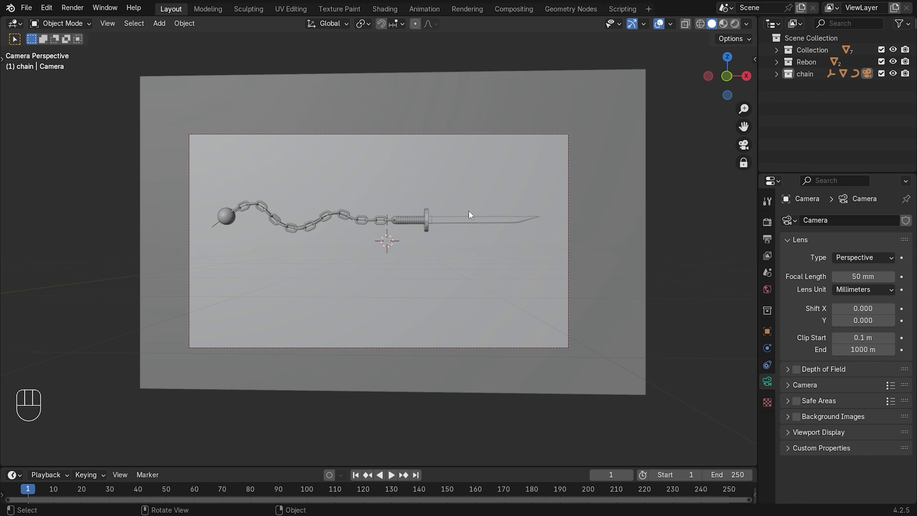
Leave the camera view, add an area light and rotate it 90° about X so it faces the backdrop
key(KP_0)
key(shift+a)
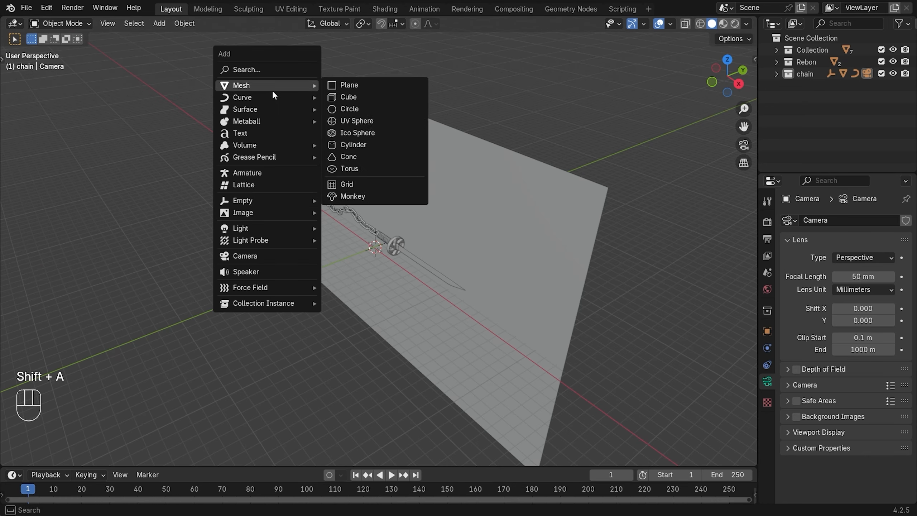
mouse_move(270, 204)
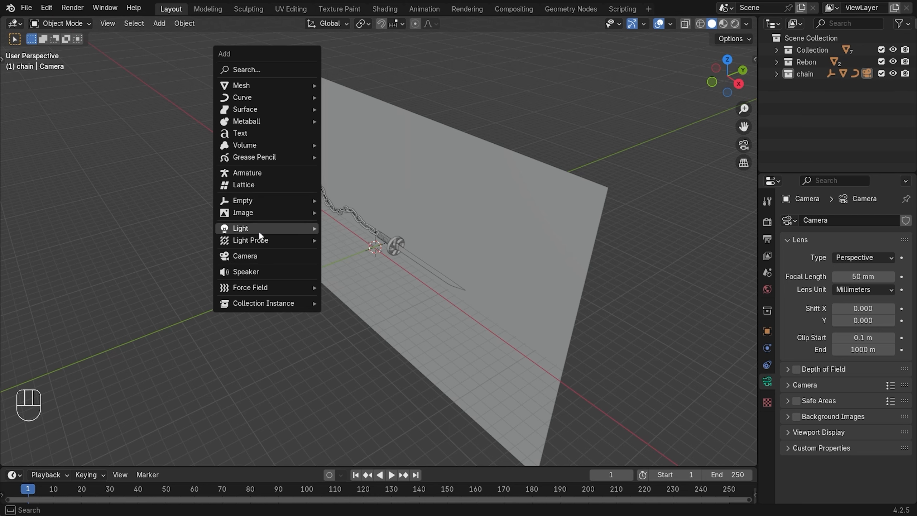
mouse_move(259, 231)
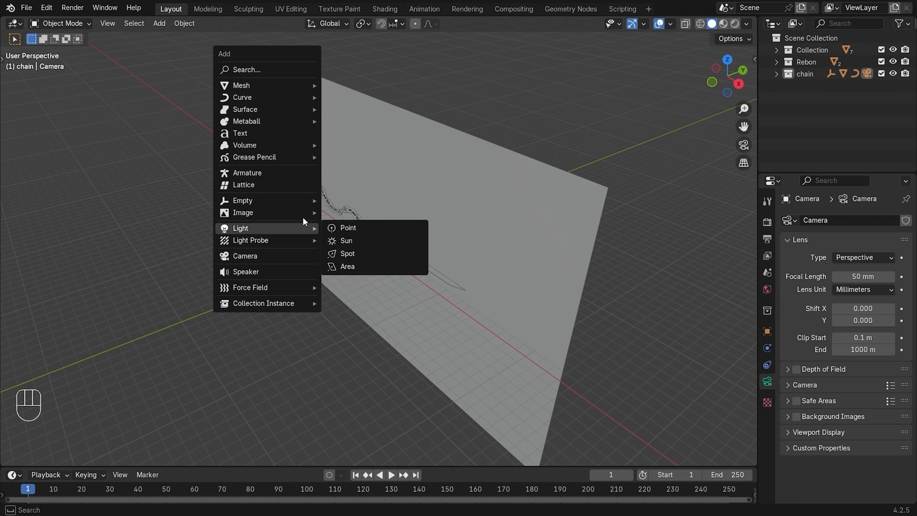
click(348, 267)
key(r)
key(x)
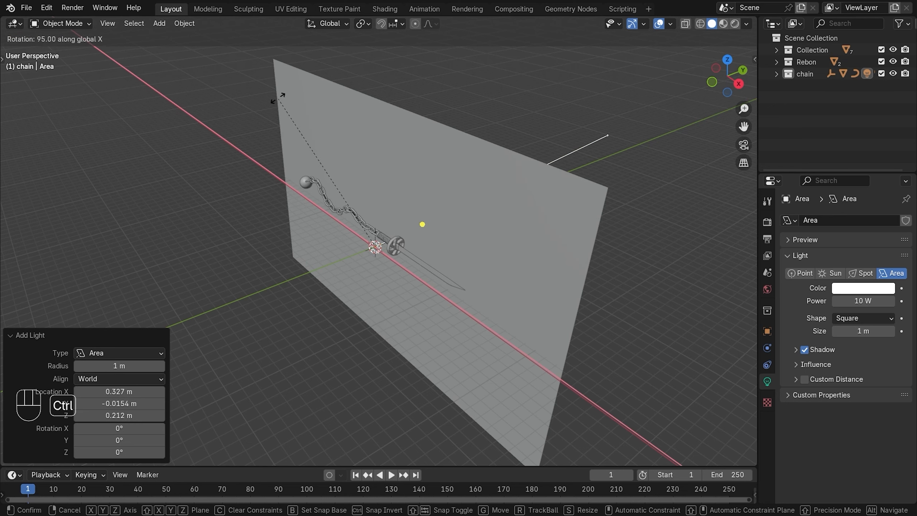
ctrl+click(287, 100)
Move the area light about -16.79 m along Y in front of the sword and scale it up by about 9.93
key(g)
key(x)
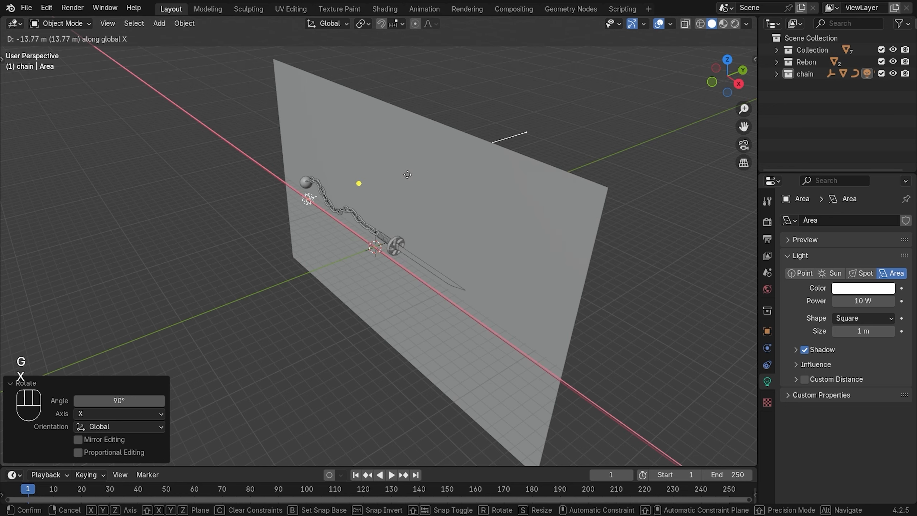
key(y)
click(219, 307)
key(s)
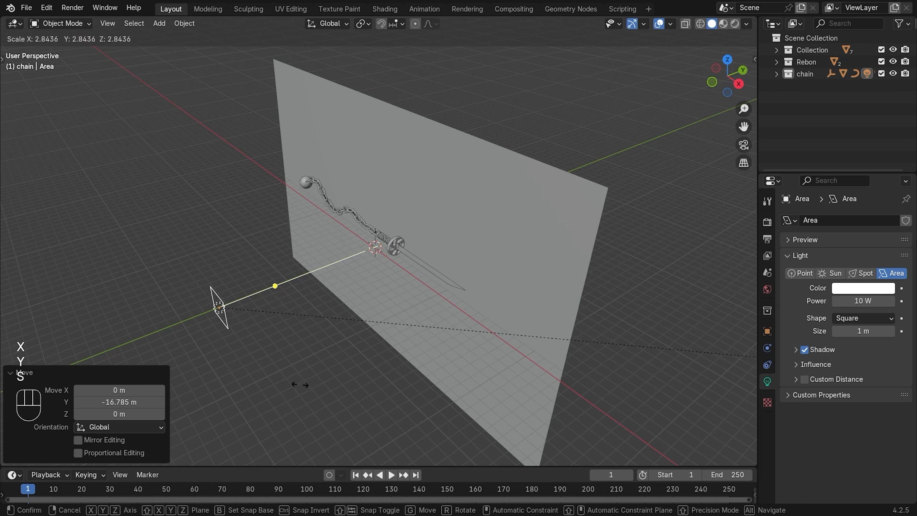
click(488, 290)
Switch to rendered shading, enlarge the area light by about 2.42 and stretch it by about 1.506 along X
key(z)
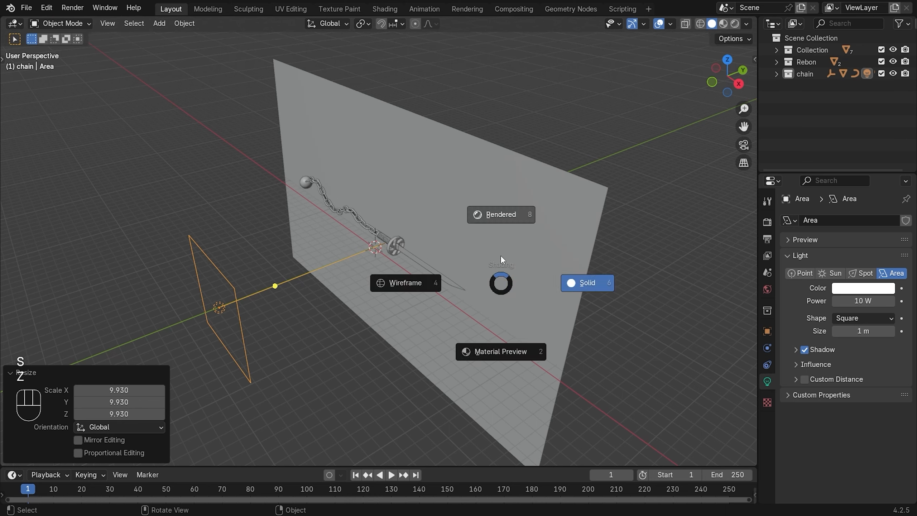
click(501, 226)
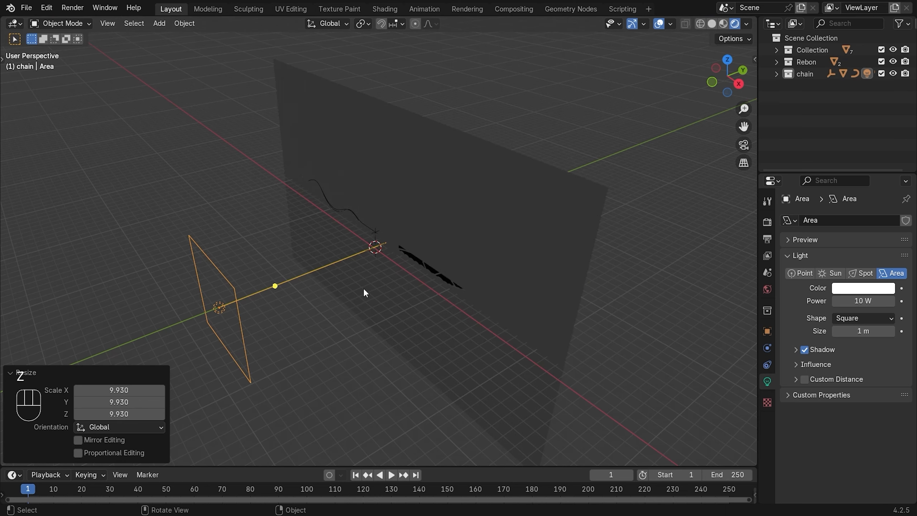
key(s)
click(557, 324)
key(KP_1)
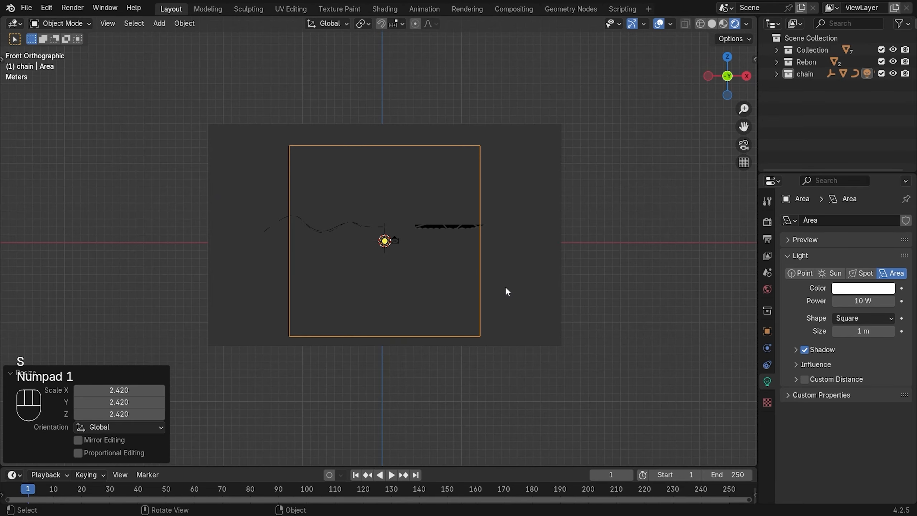
key(s)
key(x)
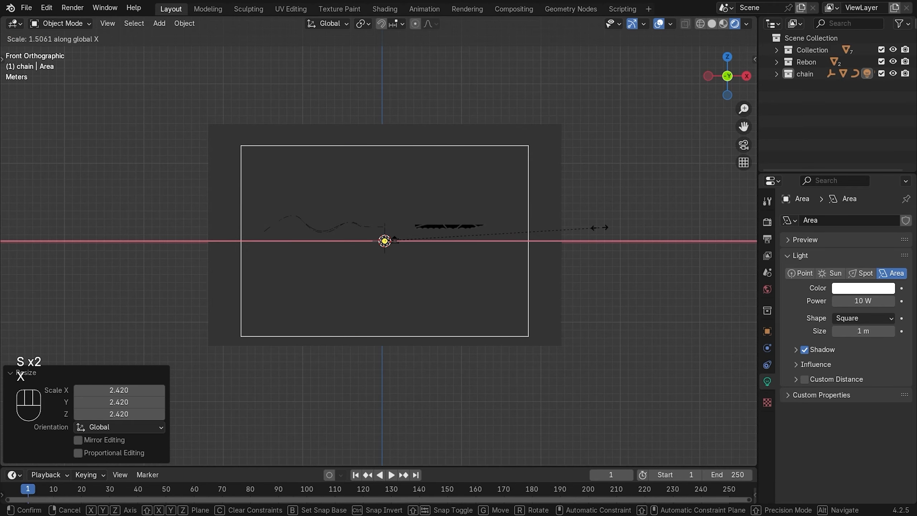
click(637, 226)
Bring the area light closer to the sword along Y in two moves, the second about 2.14 m
middle_drag(637, 226, 517, 278)
key(KP_3)
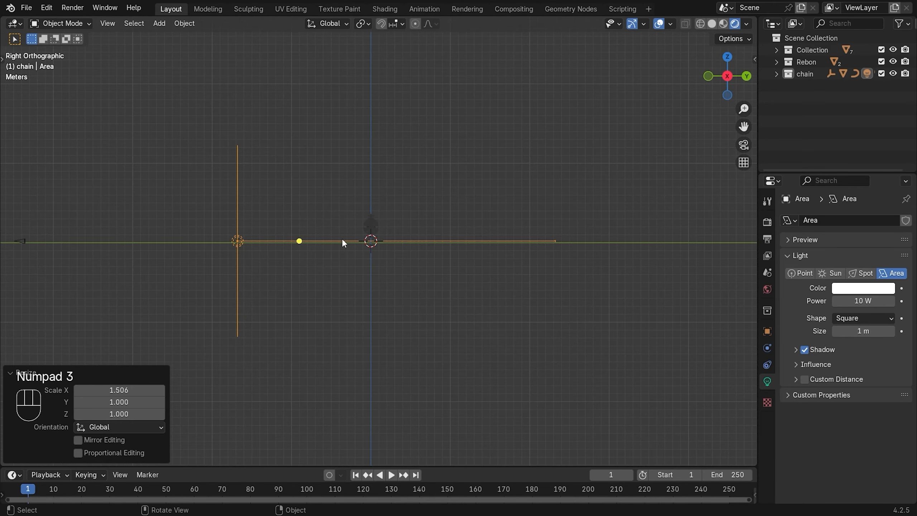
key(g)
key(x)
key(y)
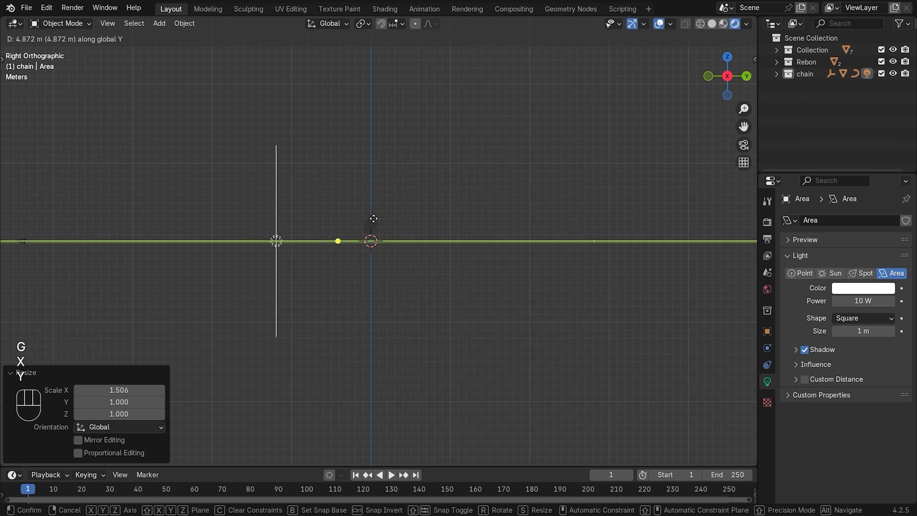
click(388, 224)
key(g)
key(y)
middle_drag(386, 221, 574, 253)
click(399, 281)
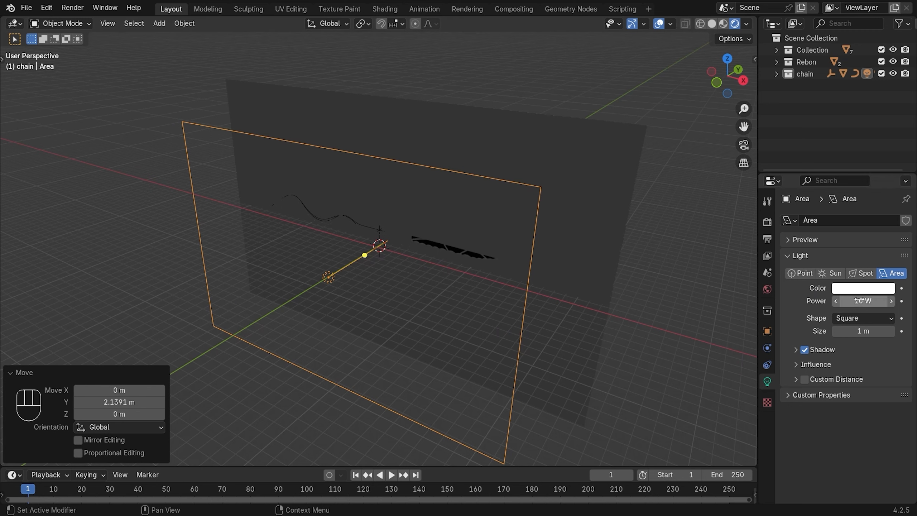
Raise the area light's power through trial values of 714.8 W and 800 W to a final 900 W
drag(859, 300, 869, 300)
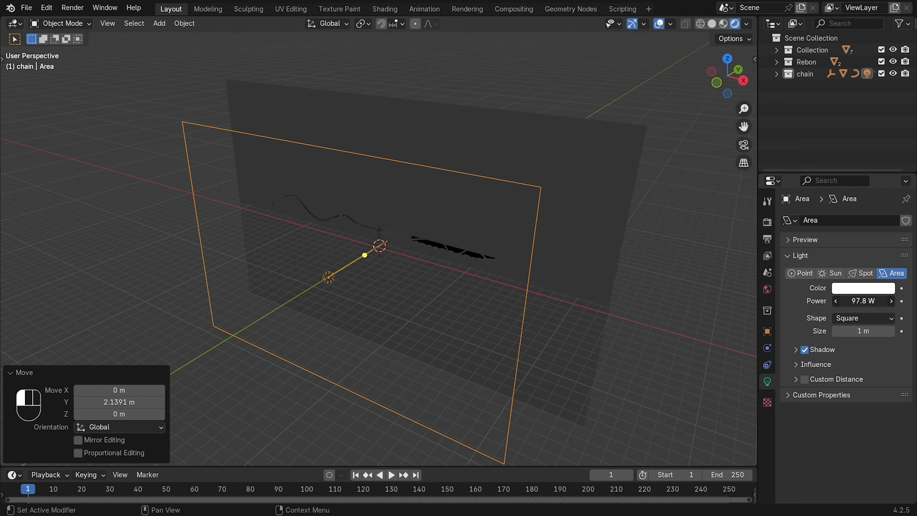
drag(862, 301, 916, 301)
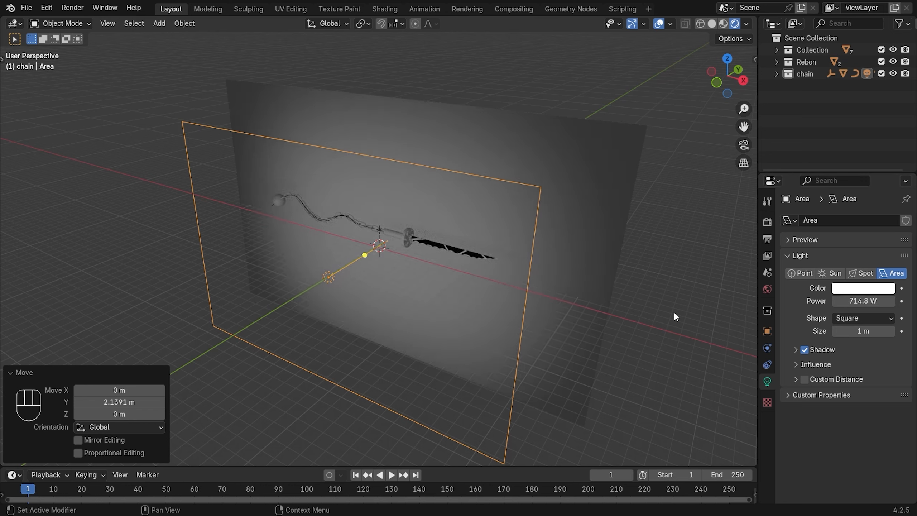
click(660, 315)
key(KP_1)
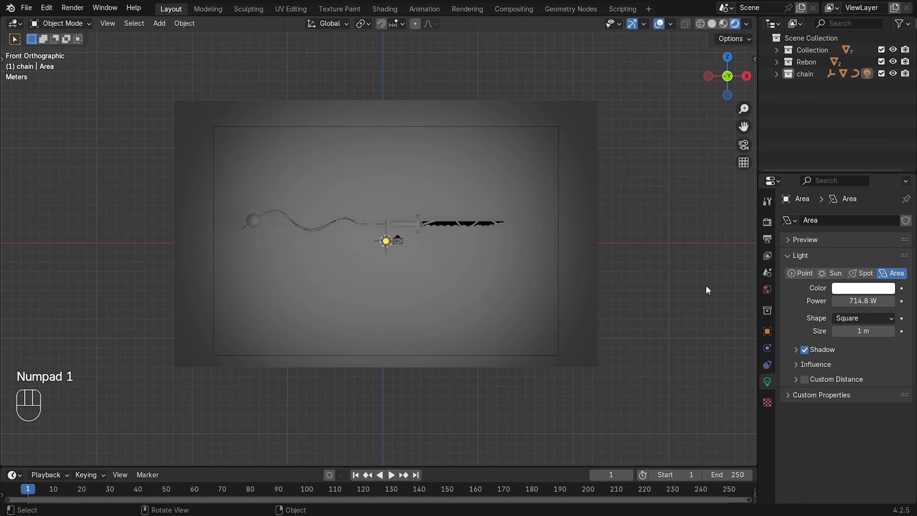
click(863, 301)
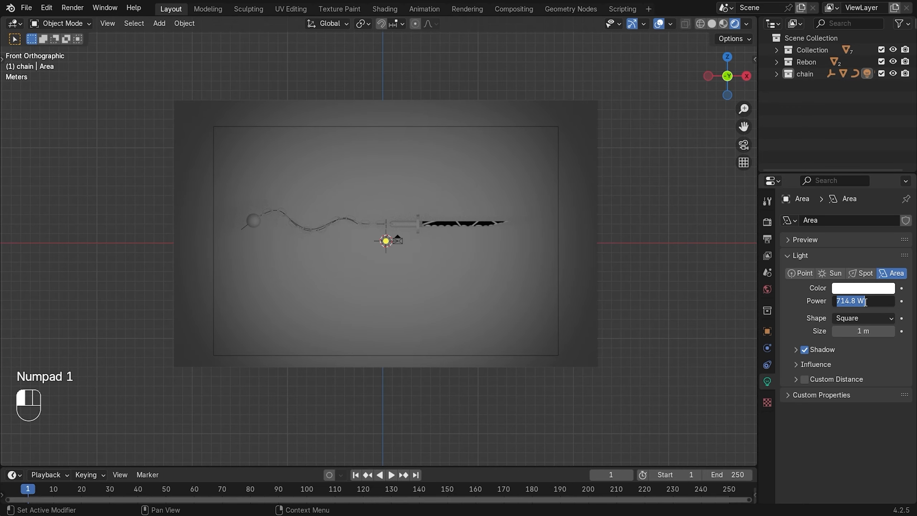
text(800)
key(Return)
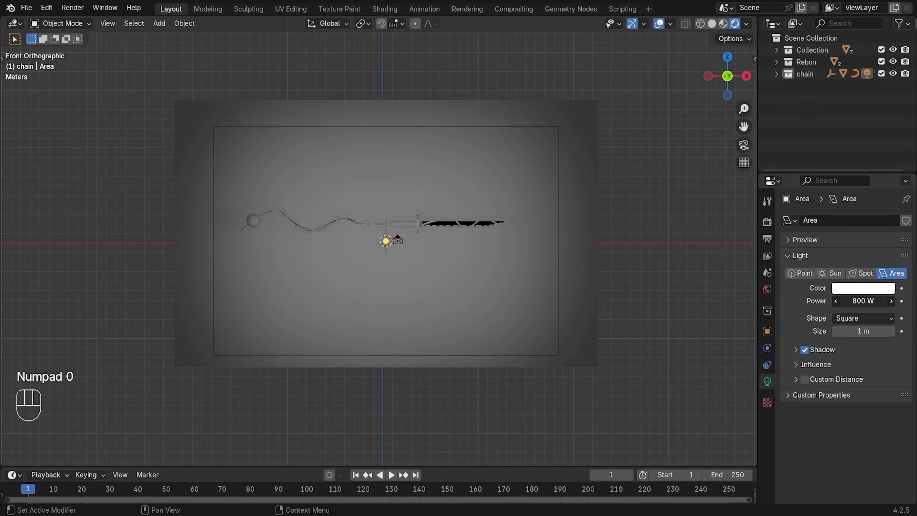
click(863, 301)
text(900)
key(Return)
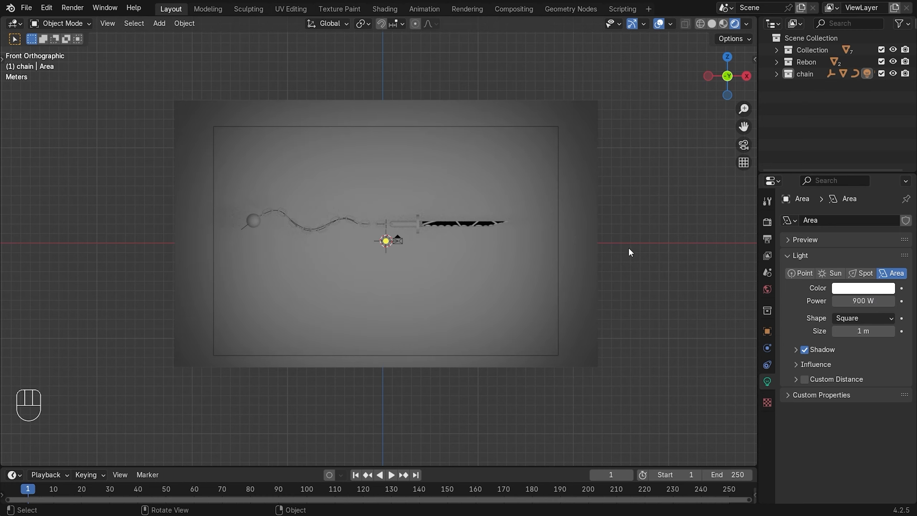
Set both the viewport and the render samples to 256 in the EEVEE render settings
click(767, 222)
click(873, 273)
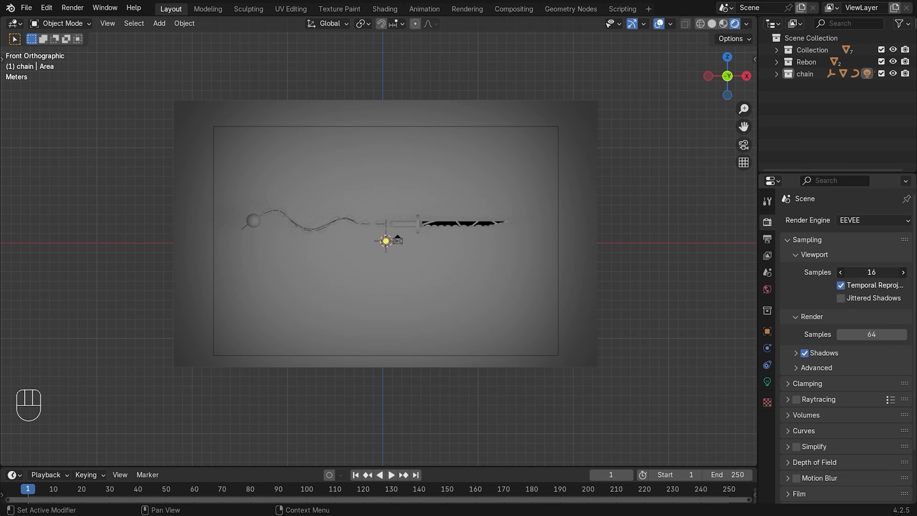
text(256)
key(Return)
click(873, 334)
text(256)
key(Return)
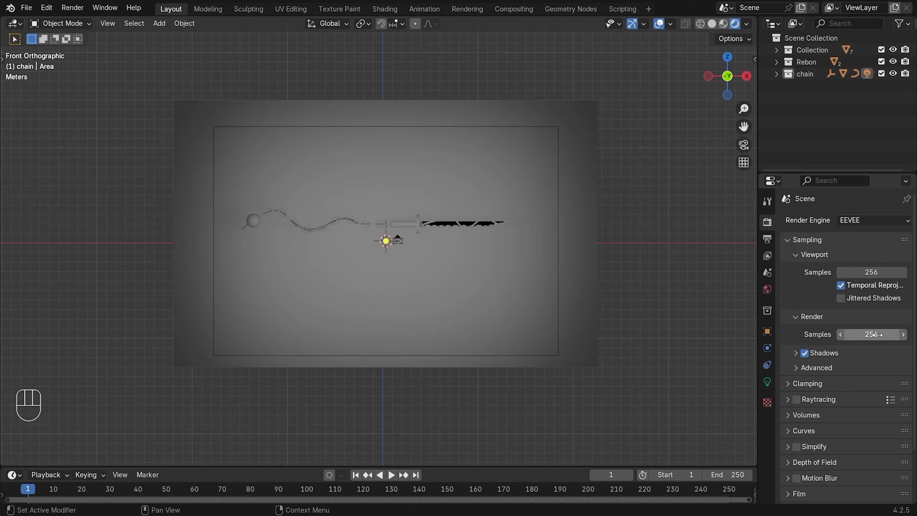
Enable Raytracing and Freestyle in the render settings
click(796, 353)
click(796, 353)
scroll(914, 365, down, 3)
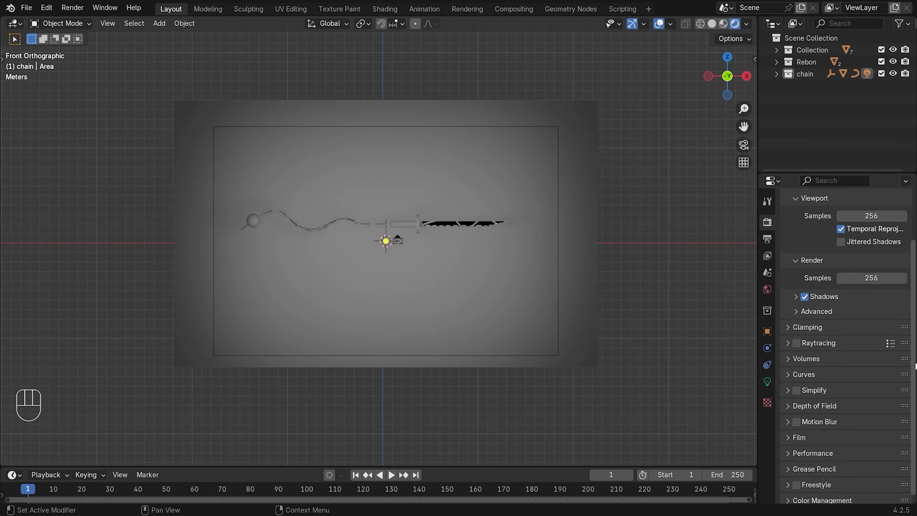
click(796, 338)
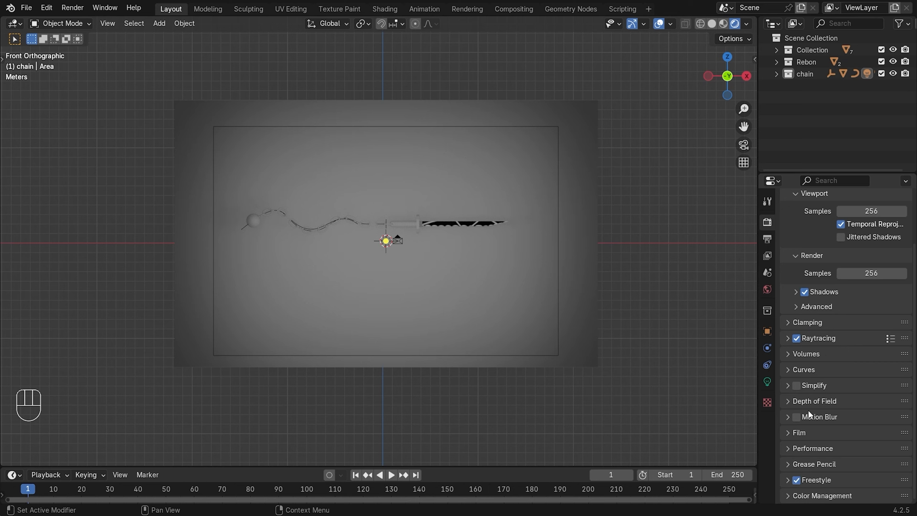
click(787, 341)
click(787, 342)
Set the render shadows to 4 rays and 7 steps
click(795, 294)
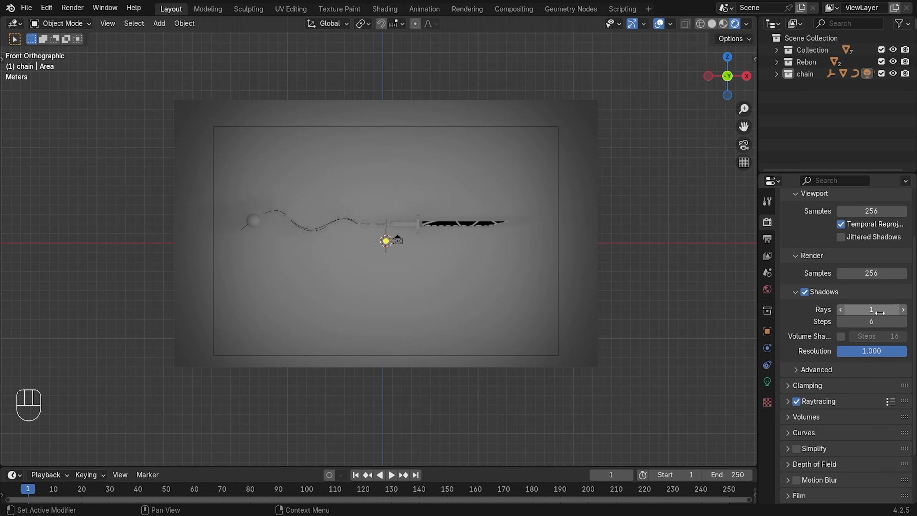
click(891, 311)
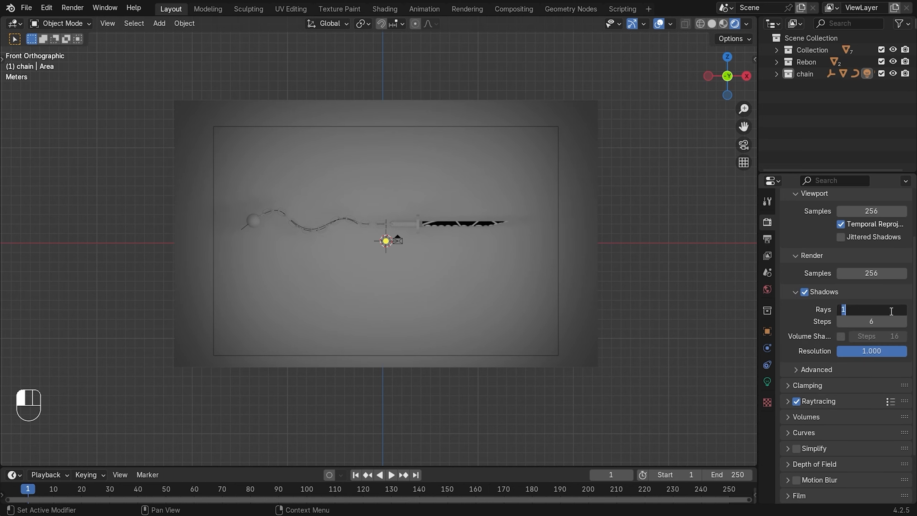
text(4)
key(Tab)
text(7)
key(Return)
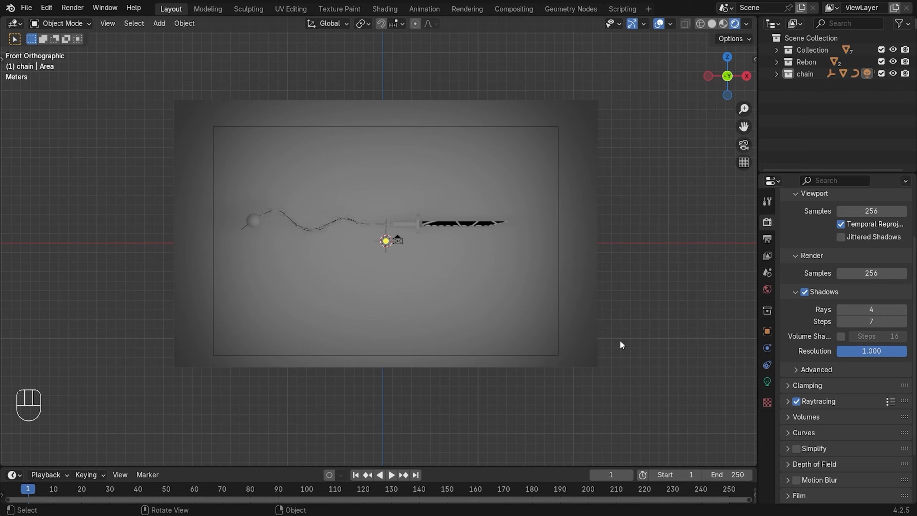
Look through the camera and slightly adjust its angle and position to frame the sword and chain
key(KP_0)
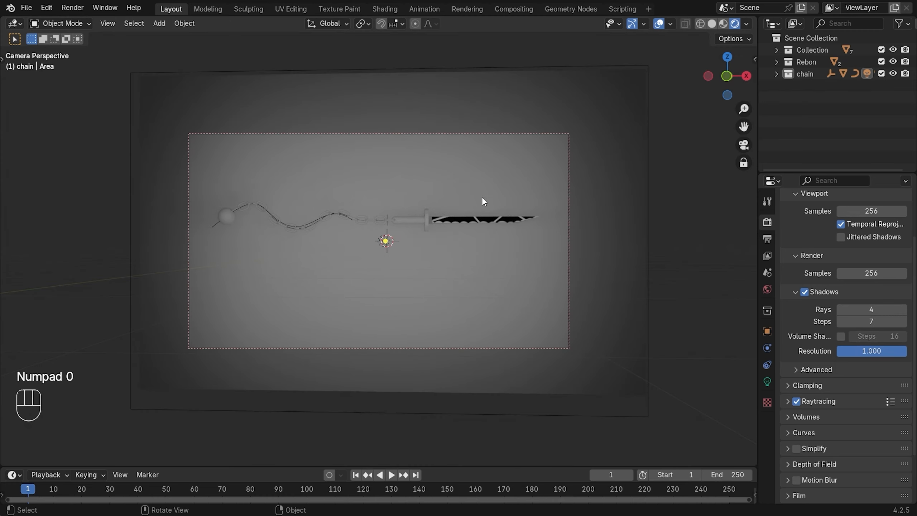
middle_drag(482, 198, 487, 199)
scroll(487, 198, up, 1)
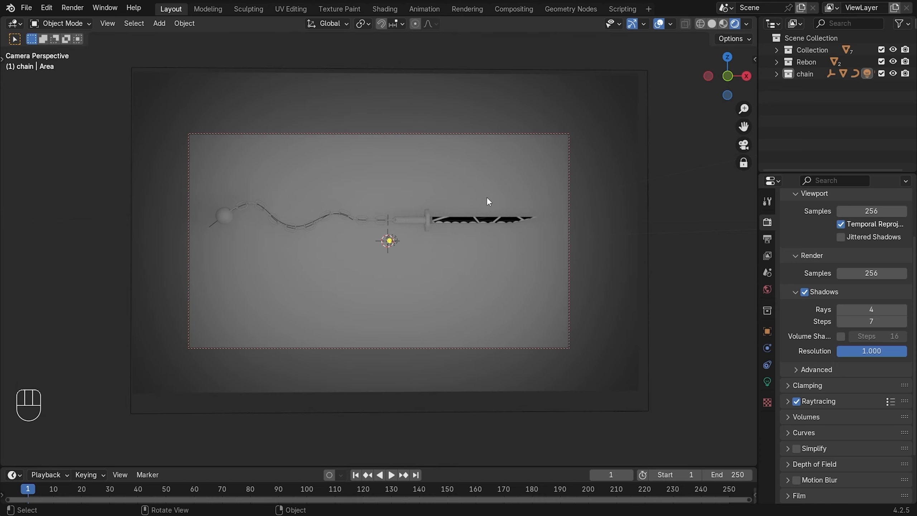
shift+middle_drag(491, 200, 489, 198)
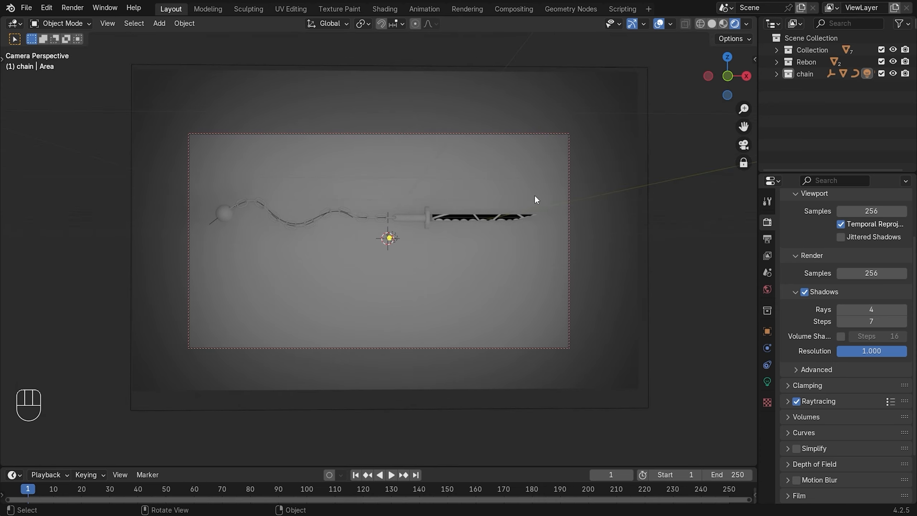
scroll(531, 172, up, 1)
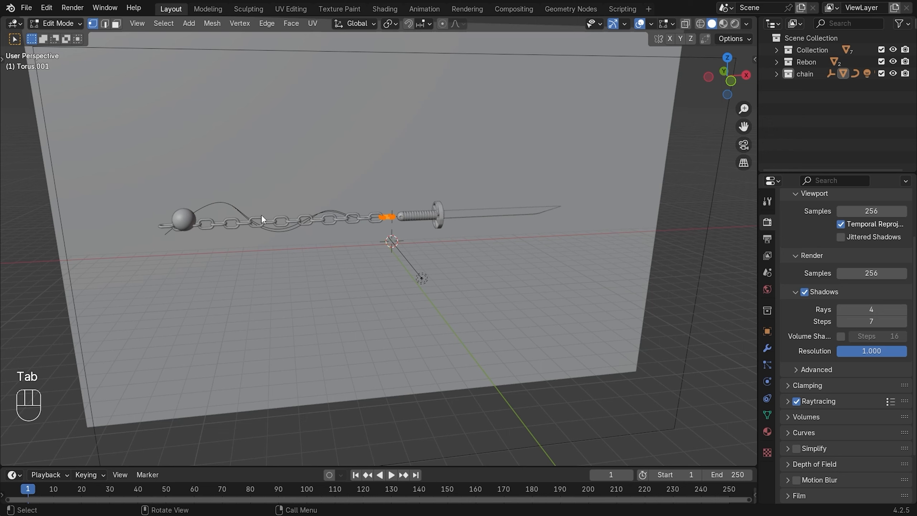
Leave the chain's edit mode and shorten its guide curve by deleting the control point beyond the ball
key(Tab)
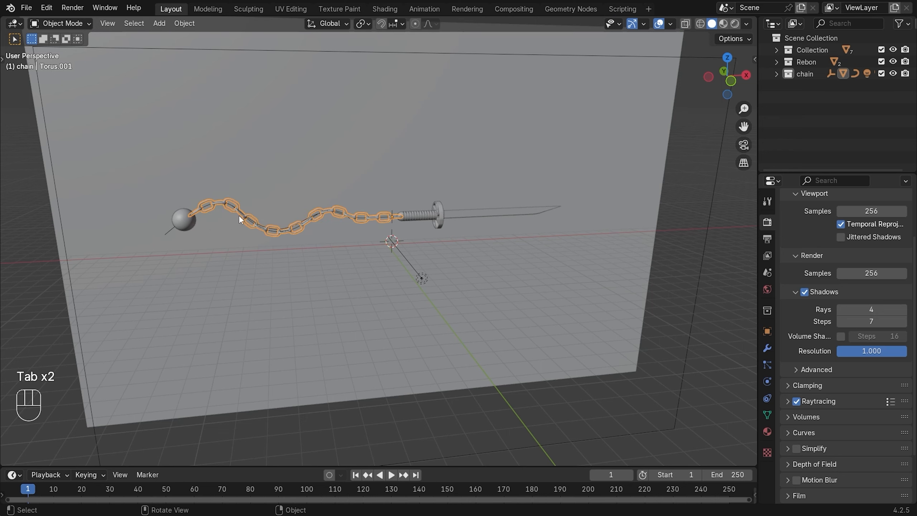
click(168, 232)
key(Tab)
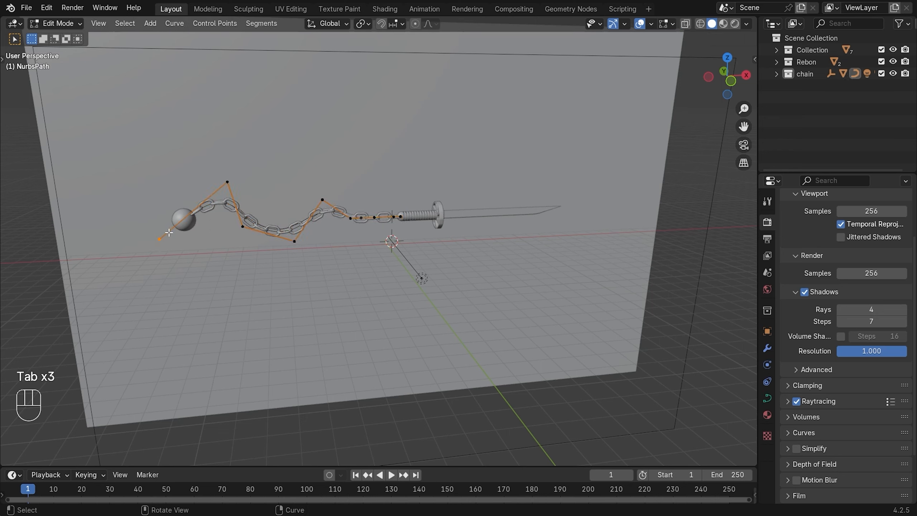
key(x)
click(160, 242)
key(Tab)
Move the ball about 3.775 m along X to the end of the shortened chain
click(189, 219)
key(g)
key(x)
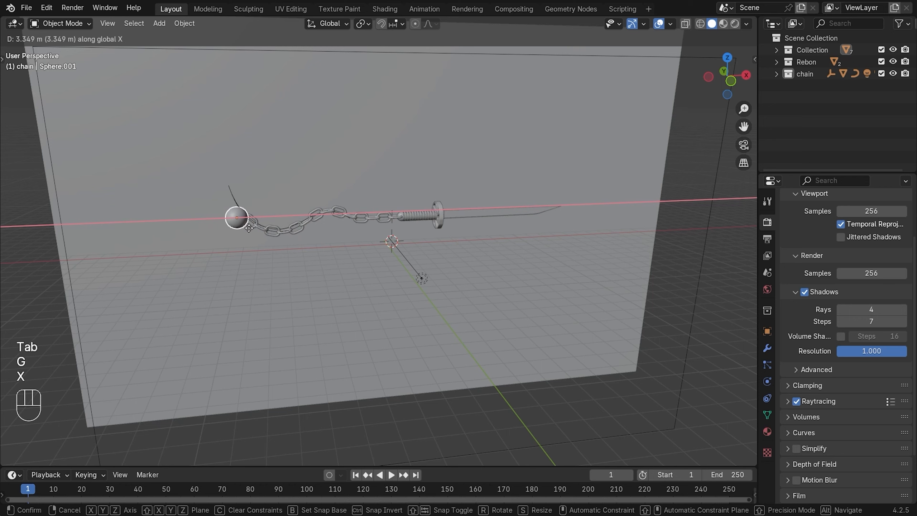
click(253, 220)
Zoom in on the ball and reposition it over the chain's last link, raising it about 0.4 m
scroll(155, 191, up, 4)
shift+middle_drag(190, 199, 433, 216)
scroll(415, 213, up, 3)
middle_drag(411, 213, 401, 205)
key(g)
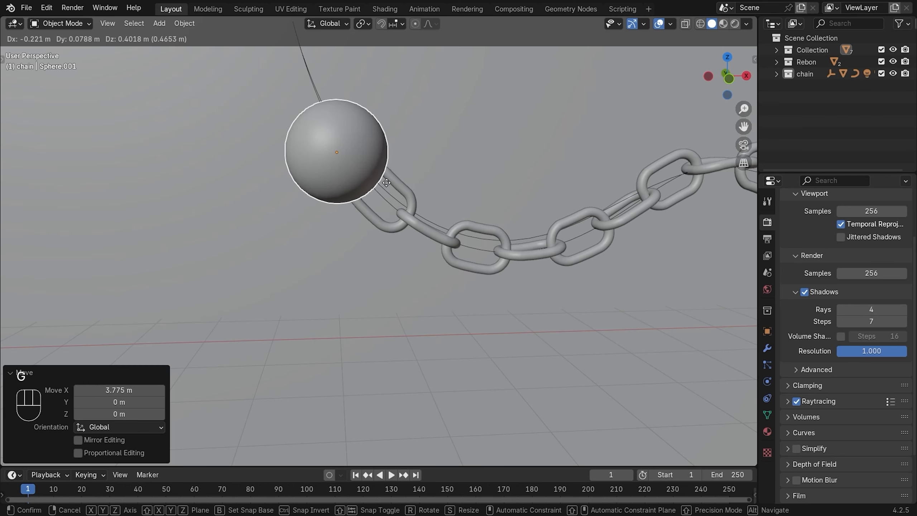
click(388, 183)
Shift the ball about -0.095 m along Y to centre it on the chain and check it from the front
middle_drag(394, 166, 203, 232)
key(g)
key(x)
right_click(312, 192)
key(g)
key(y)
click(312, 192)
key(KP_1)
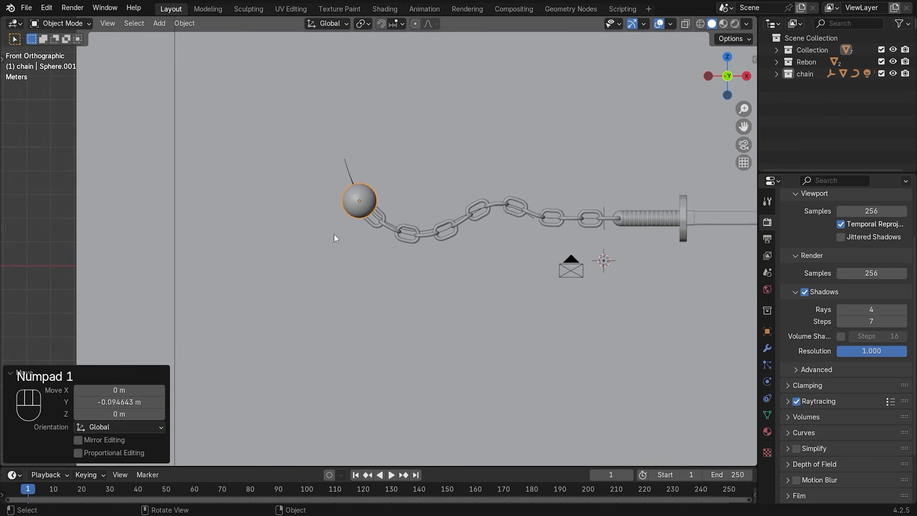
Check the sword and chain framing through the camera, and inspect the sword up close from the front in rendered shading
key(KP_0)
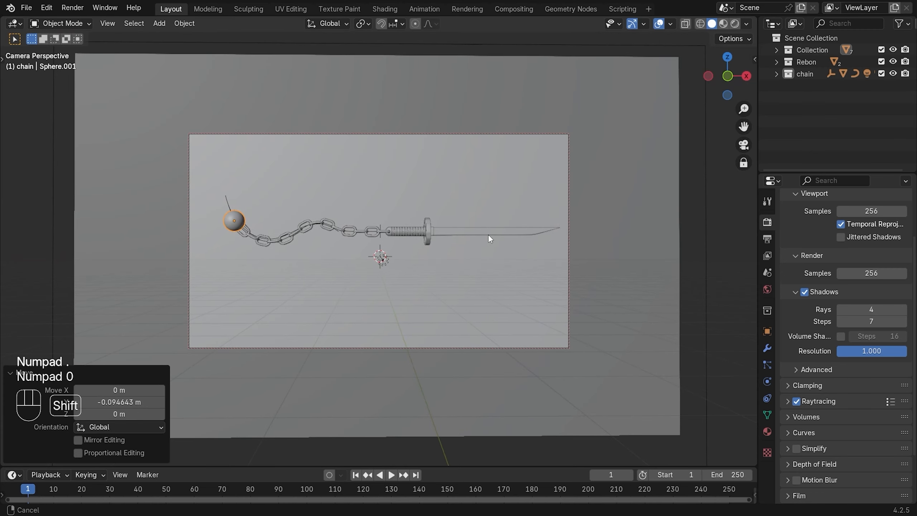
shift+middle_drag(486, 236, 481, 234)
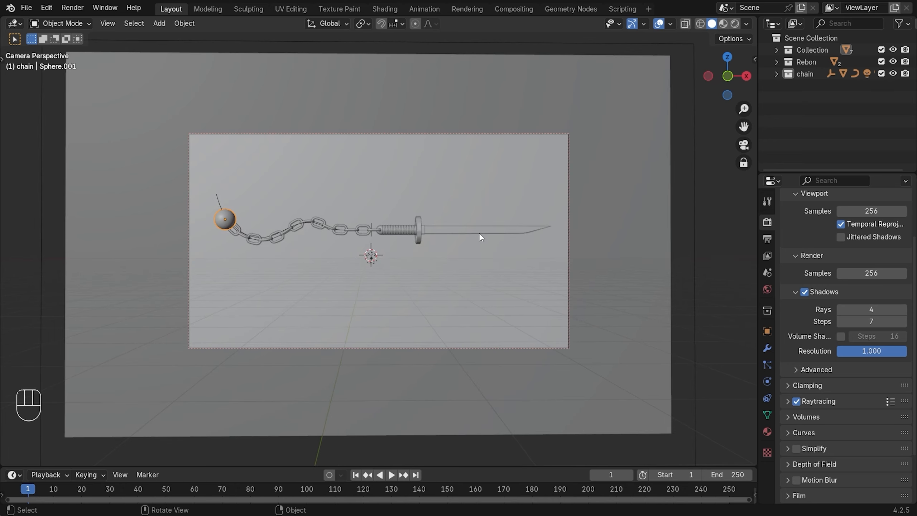
scroll(413, 222, up, 1)
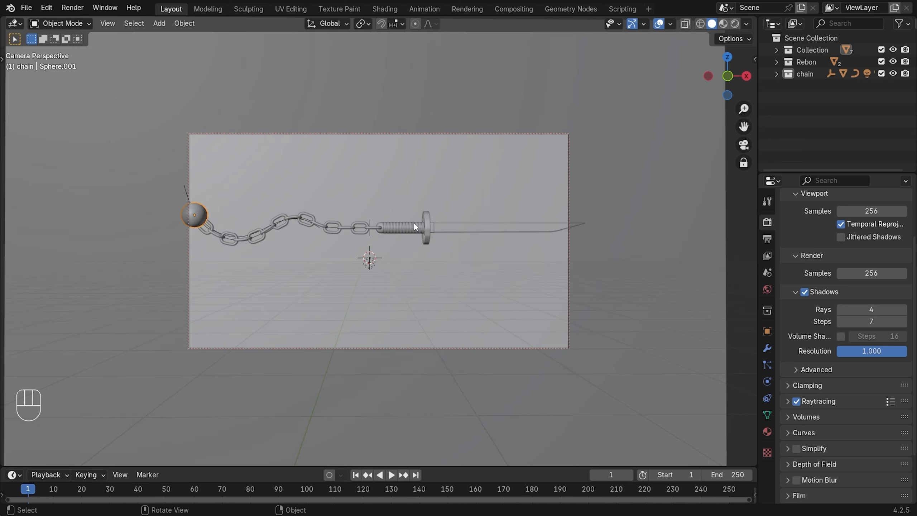
scroll(414, 222, down, 1)
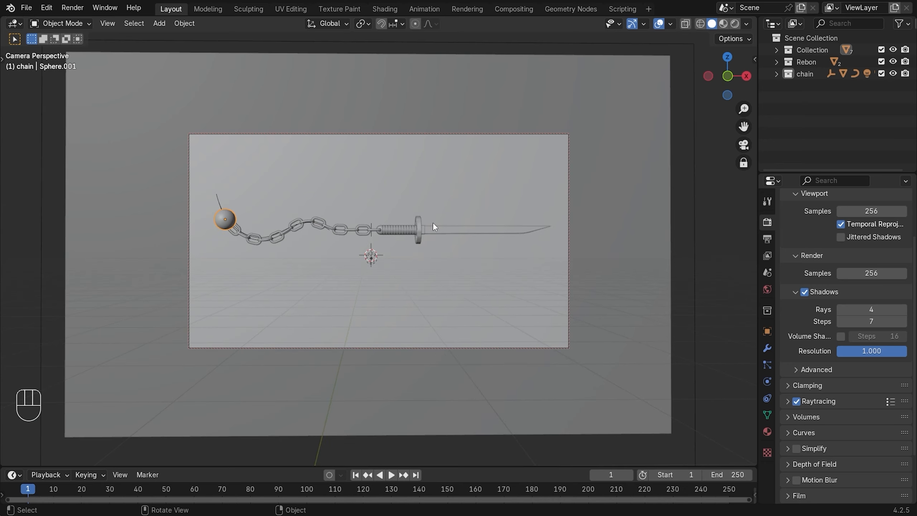
key(z)
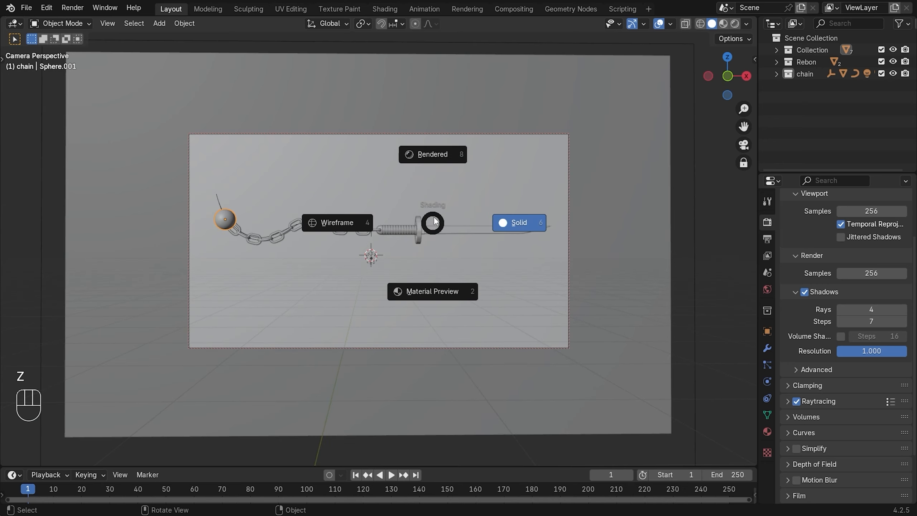
click(425, 175)
key(KP_0)
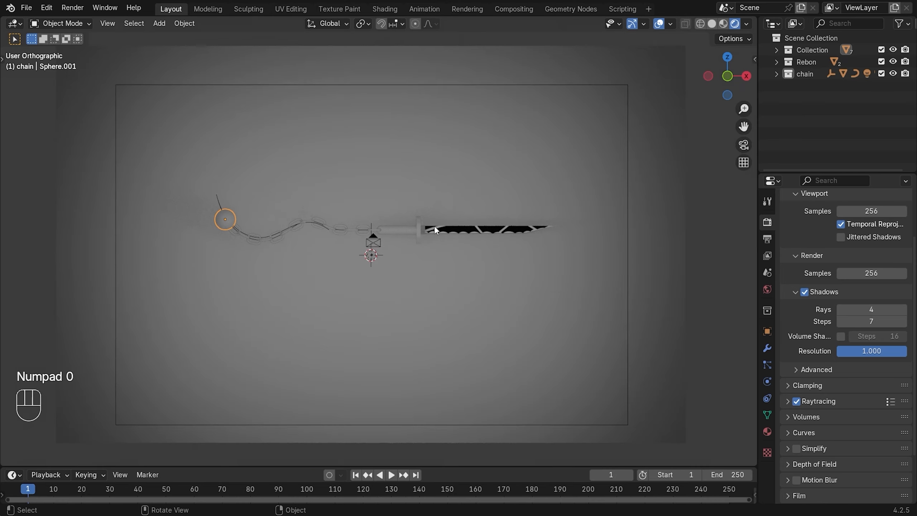
scroll(432, 225, up, 4)
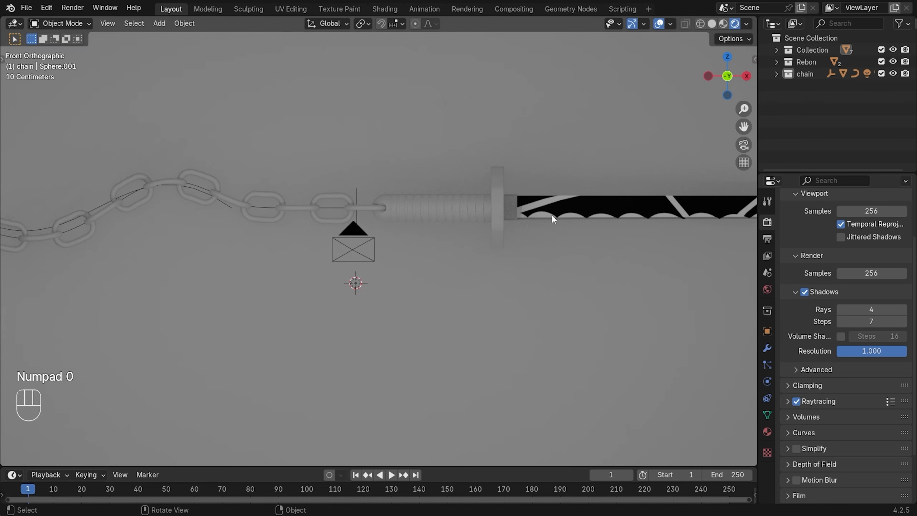
scroll(551, 214, up, 1)
Select the sword's guard, switch to the Shading workspace with rendered viewport shading, and create a new material for the guard
click(463, 247)
click(471, 230)
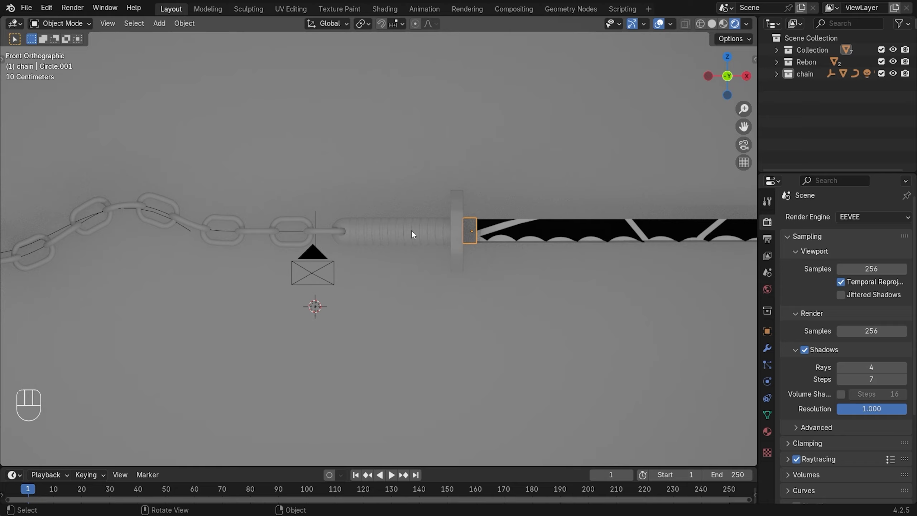
click(458, 237)
click(394, 10)
key(z)
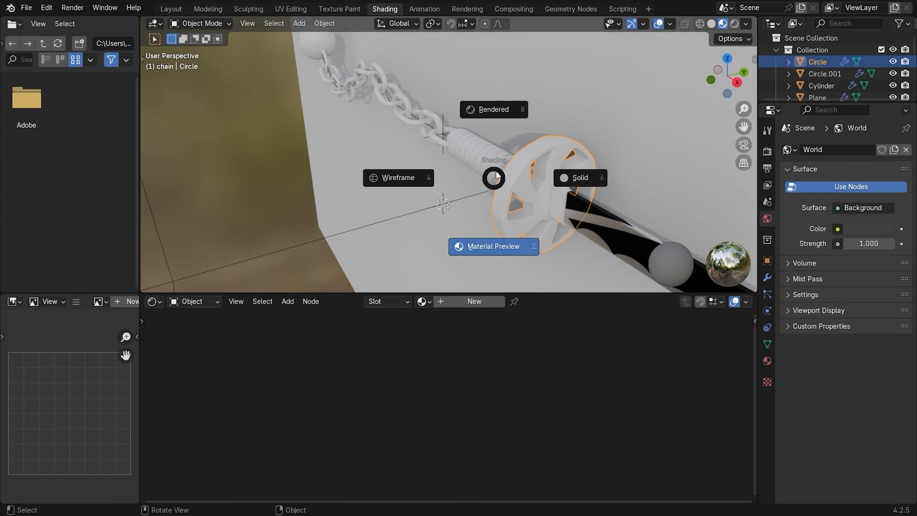
click(502, 127)
mouse_move(593, 180)
middle_down()
mouse_move(519, 129)
mouse_move(472, 131)
mouse_move(487, 132)
middle_up()
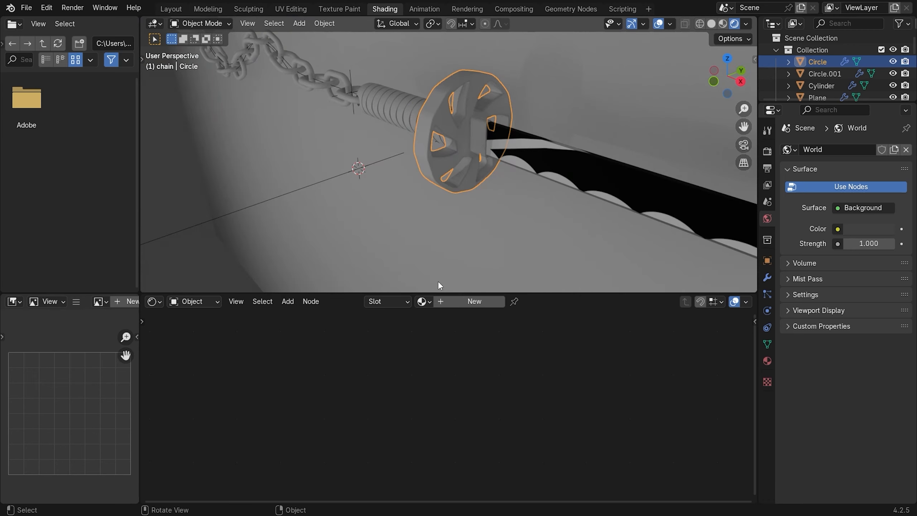
click(469, 305)
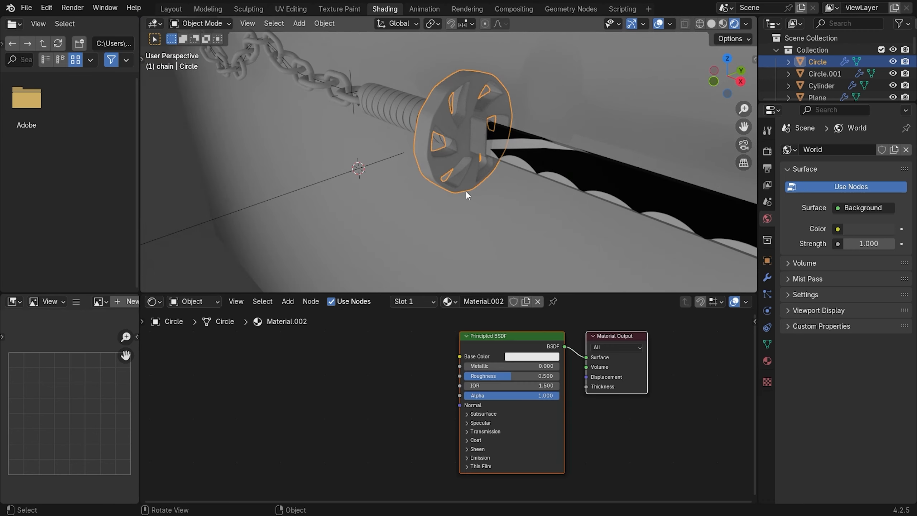
Insert a Shader to RGB node and a Color Ramp node in sequence between the guard material's Principled BSDF and Material Output
drag(495, 336, 265, 346)
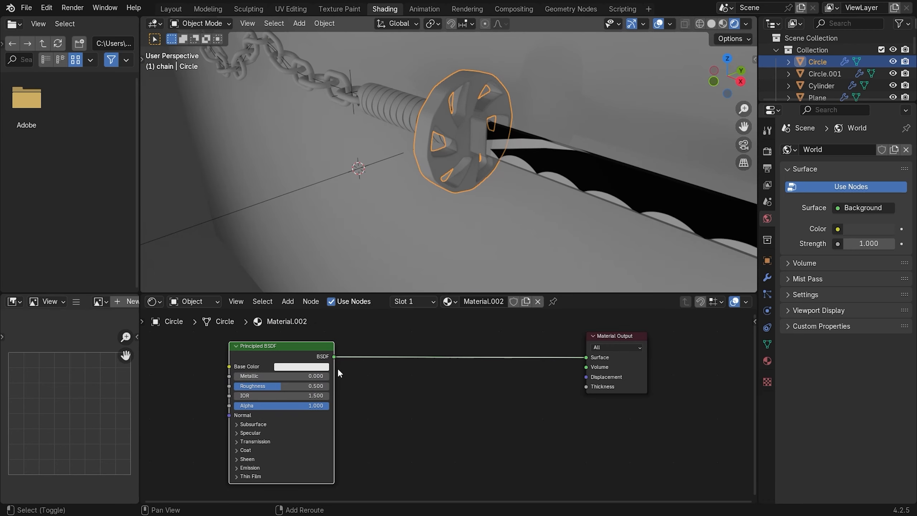
key(shift+a)
mouse_move(411, 368)
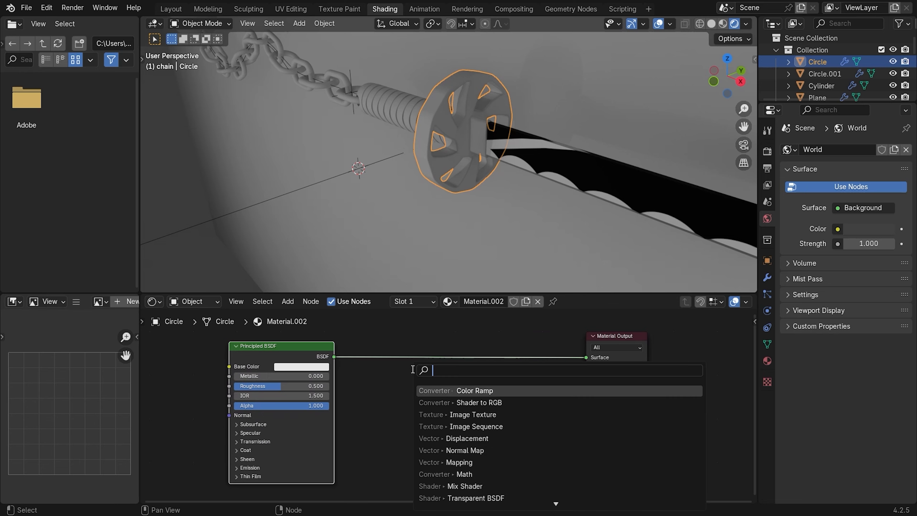
click(491, 402)
click(411, 372)
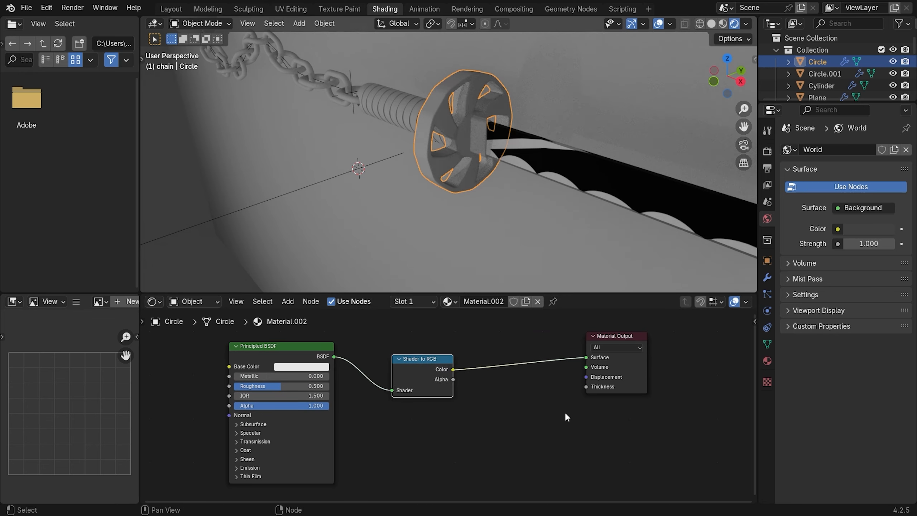
key(shift+a)
mouse_move(536, 376)
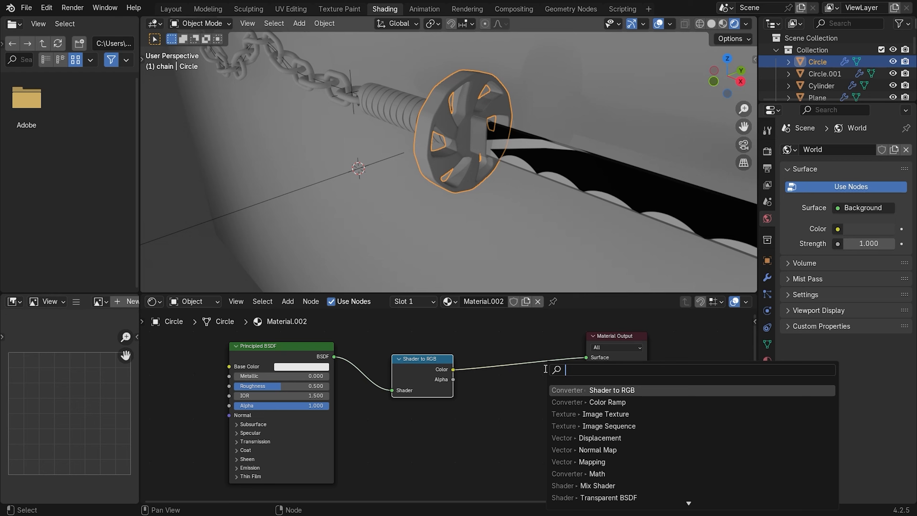
click(591, 401)
click(500, 359)
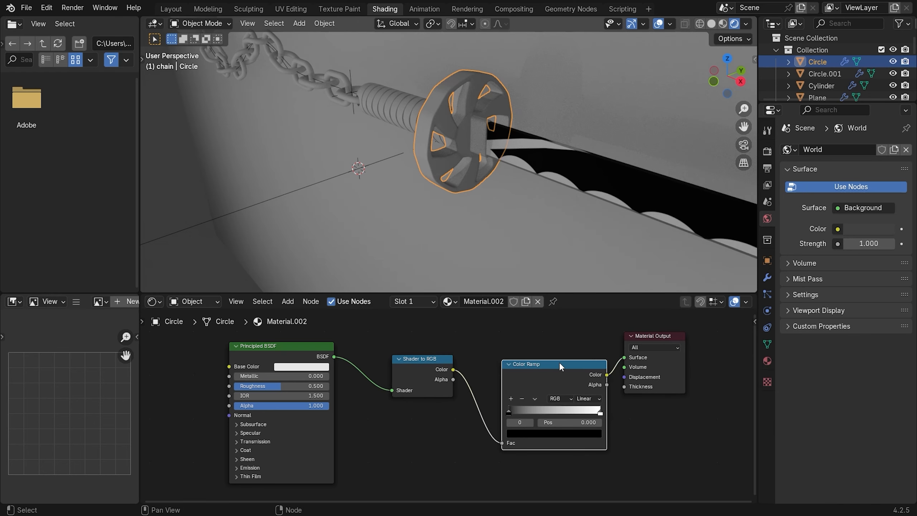
View the guard from the front and set the Color Ramp's interpolation to Constant
key(KP_1)
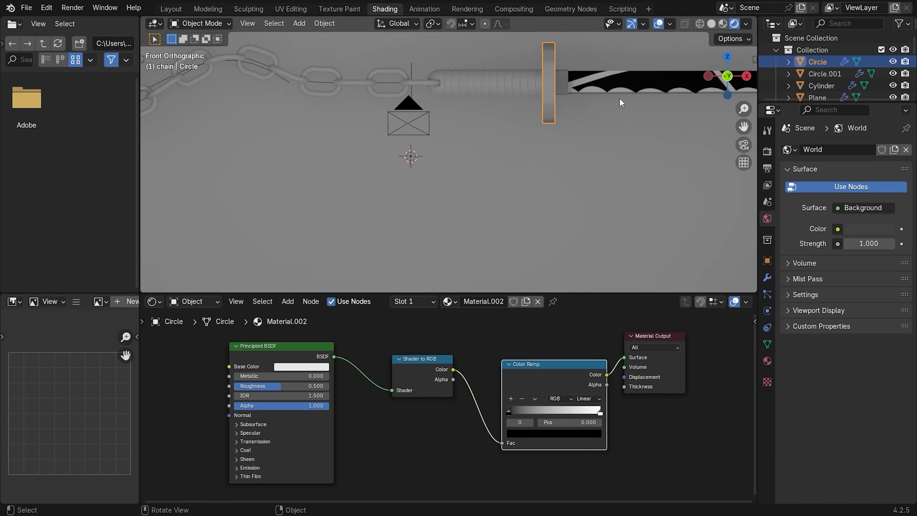
shift+middle_drag(593, 100, 500, 179)
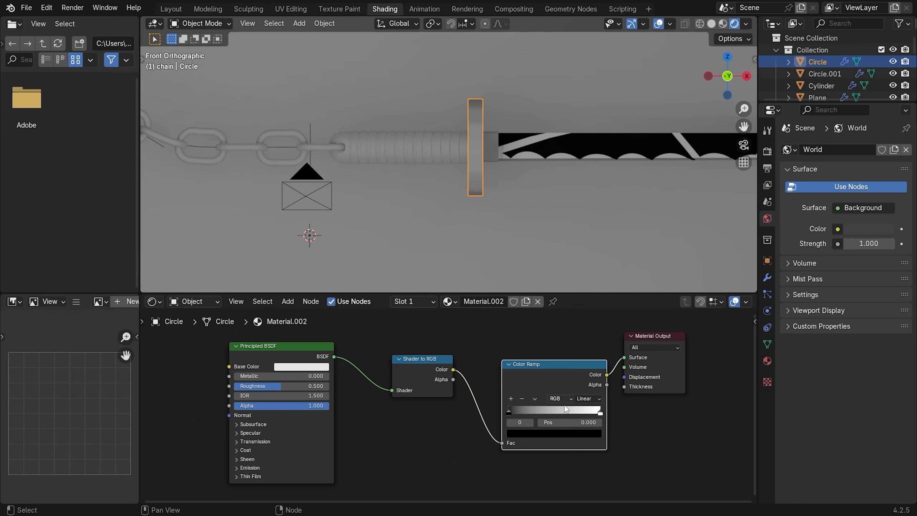
click(588, 398)
click(591, 438)
click(590, 397)
click(600, 458)
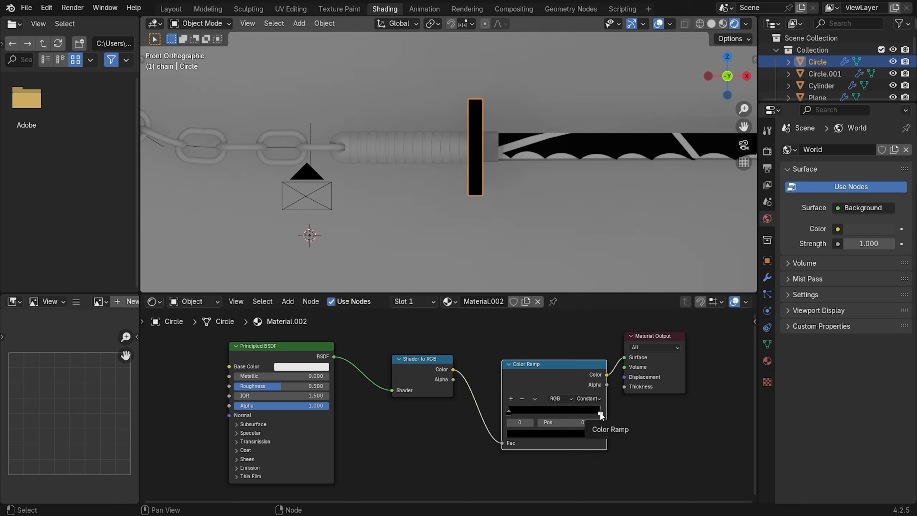
Set the guard material's Metallic to 1.0 and shift the Color Ramp's white stop to about 0.062
drag(599, 414, 522, 416)
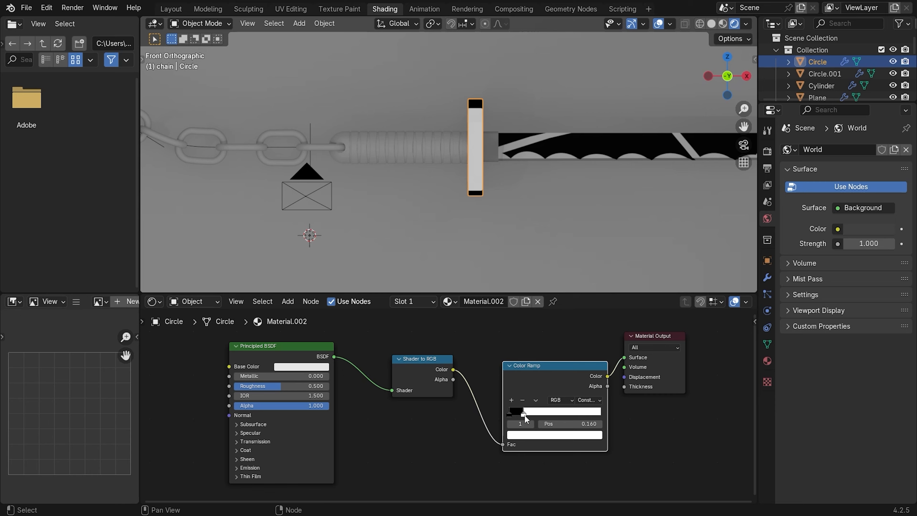
key(g)
drag(523, 413, 525, 415)
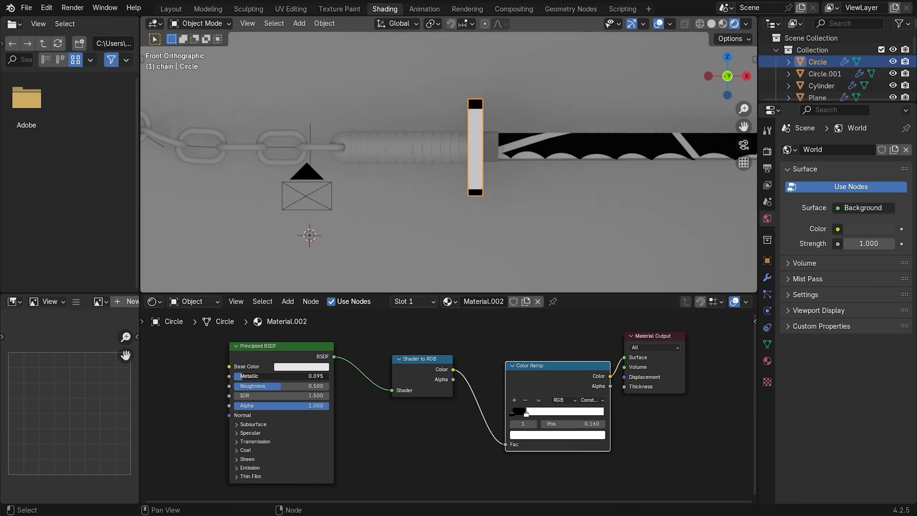
drag(251, 375, 326, 376)
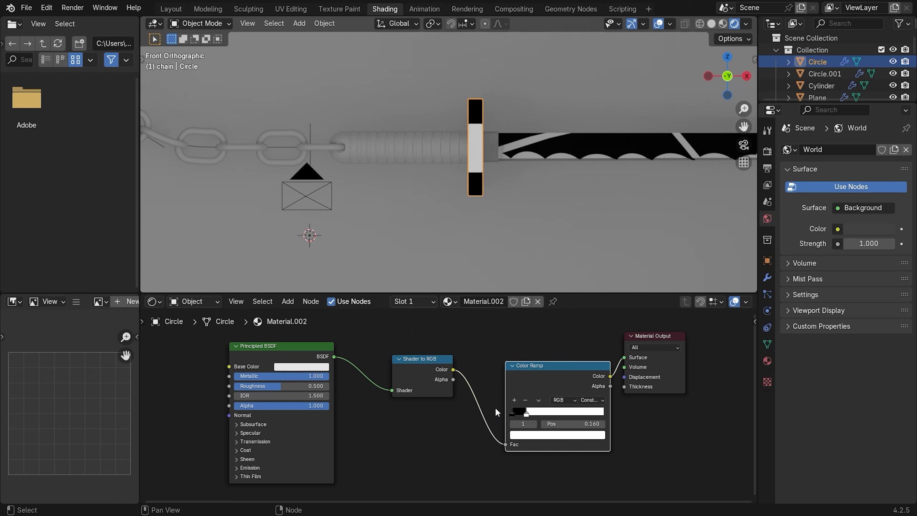
drag(526, 415, 515, 417)
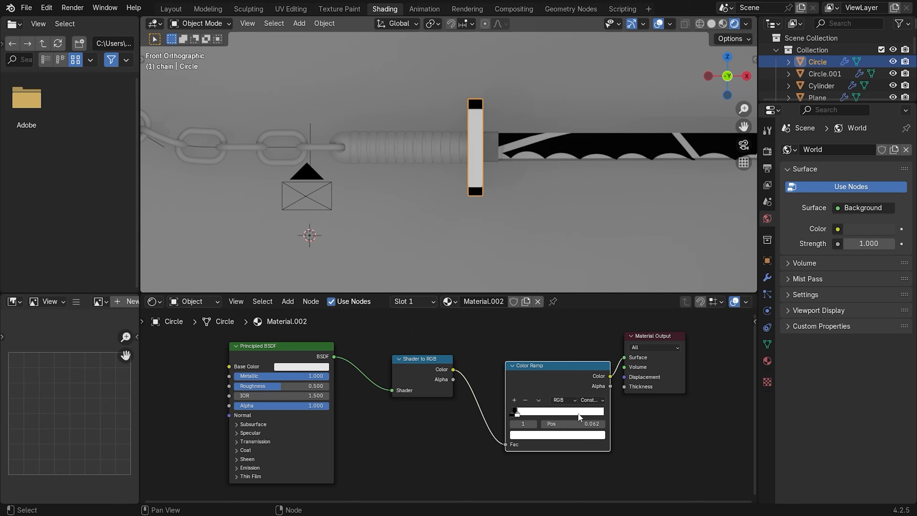
Colour the Color Ramp's black stop bright blue, with hue about 0.618 and saturation and value at 1.0
click(515, 412)
click(558, 435)
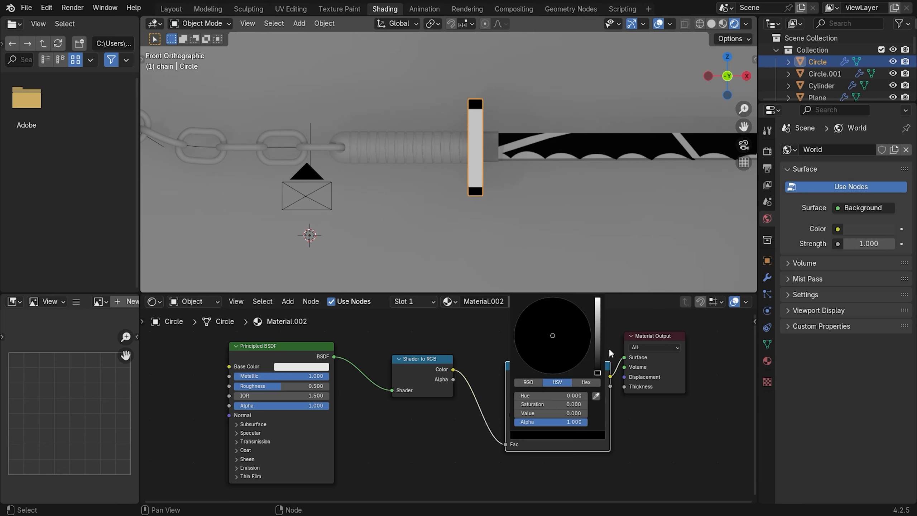
drag(598, 310, 568, 300)
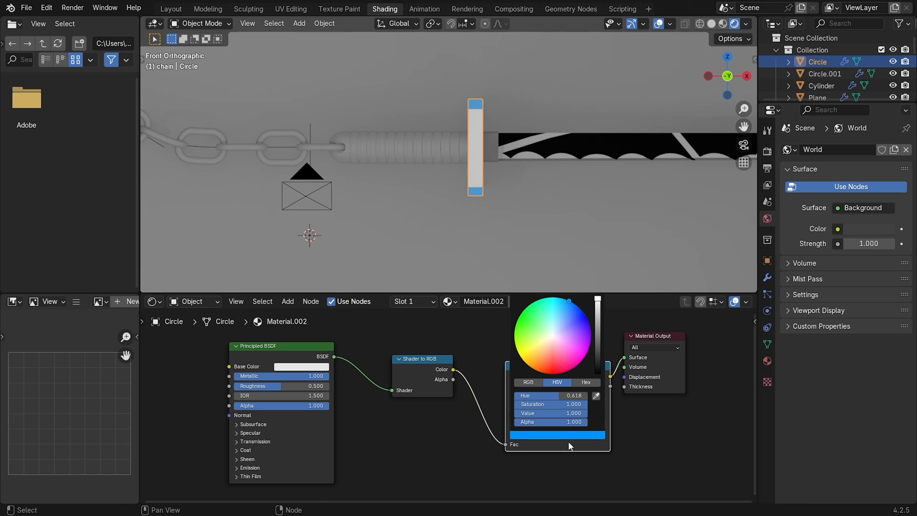
Select Color Ramp stop 1 and colour it dark blue, with hue about 0.635, saturation 0.915 and value 0.237
click(530, 424)
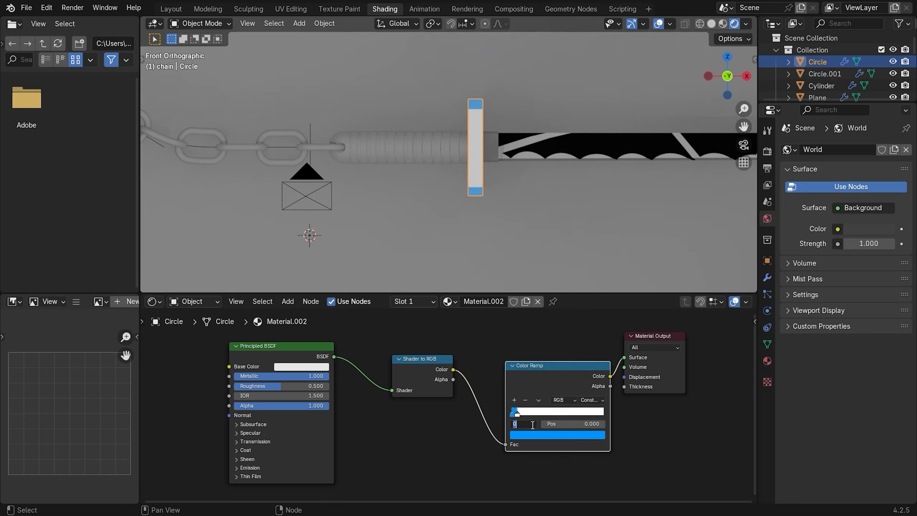
text(1)
key(Return)
click(535, 434)
click(585, 315)
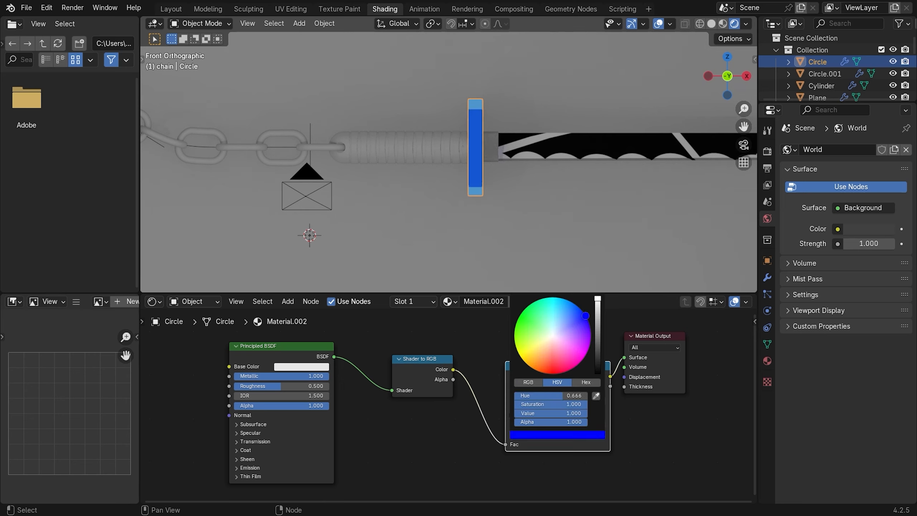
drag(585, 315, 597, 333)
click(569, 316)
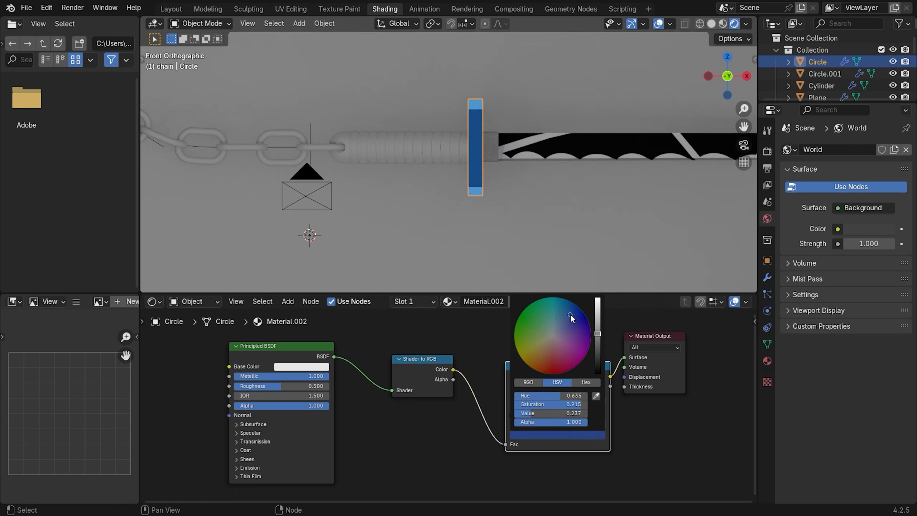
Move Color Ramp stop 1 to about 0.044 and brighten its blue to hue about 0.646 and value about 0.527
middle_drag(616, 190, 531, 202)
key(KP_1)
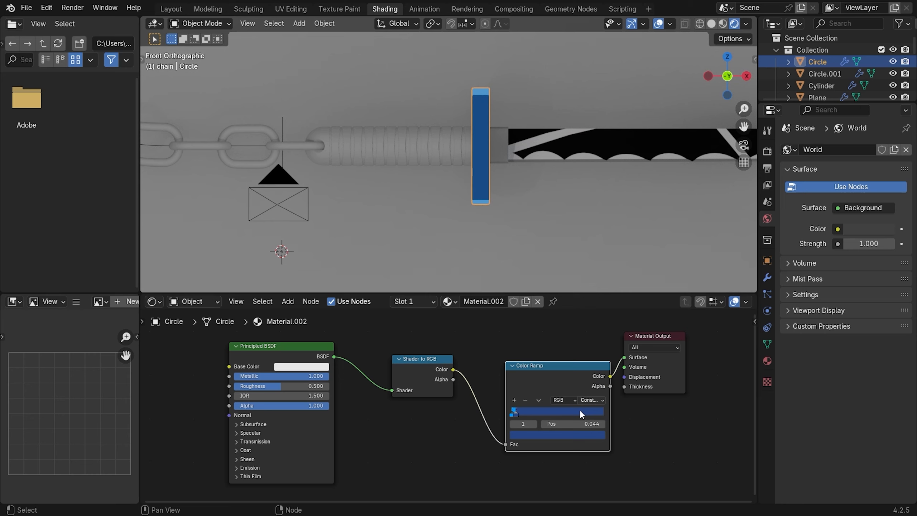
click(540, 435)
drag(597, 334, 572, 315)
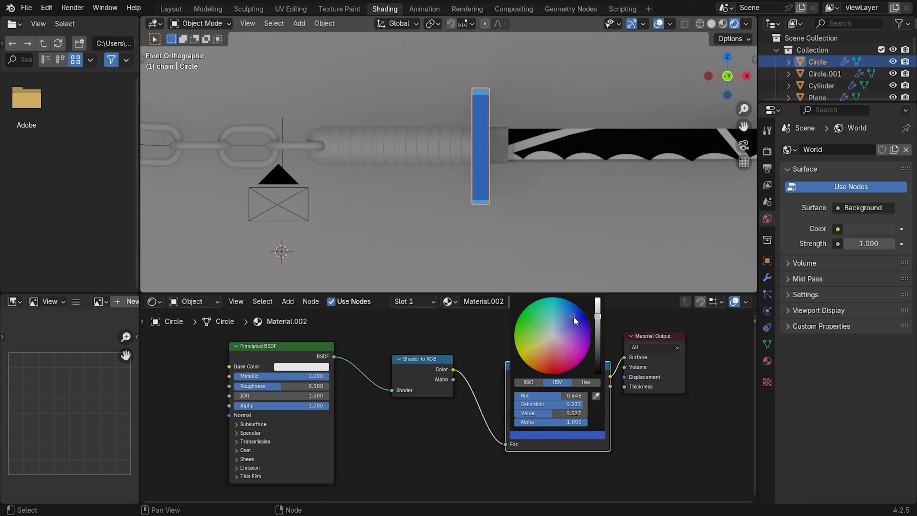
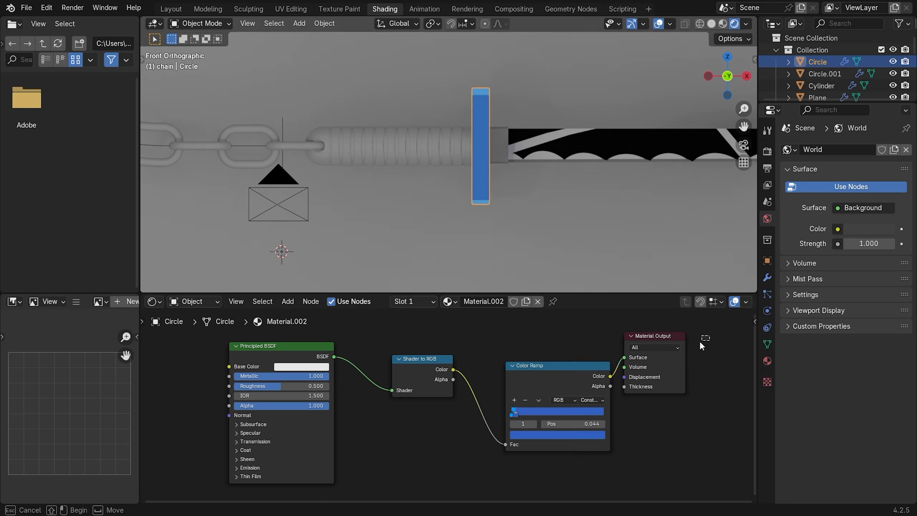
Copy all the guard's shader nodes and paste them into a new material on the handle wrap, replacing its default nodes
drag(710, 334, 248, 468)
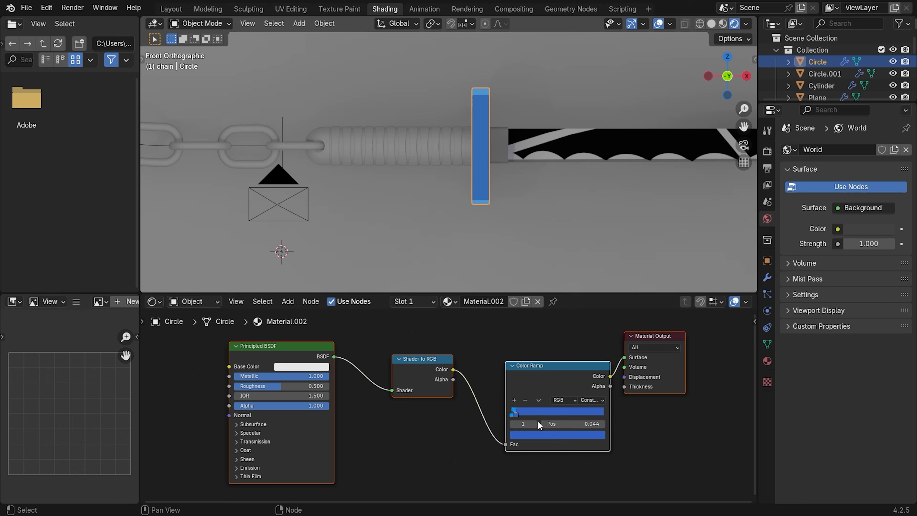
click(467, 153)
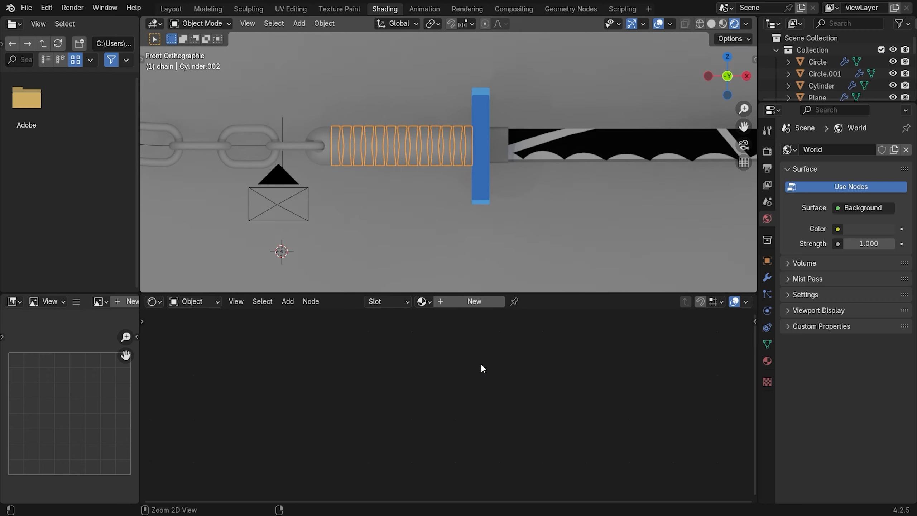
click(475, 302)
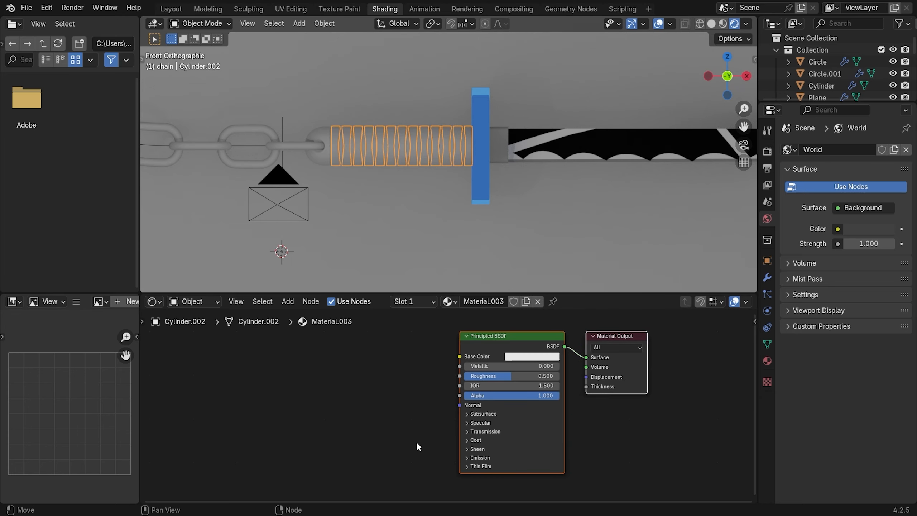
key(x)
key(ctrl+v)
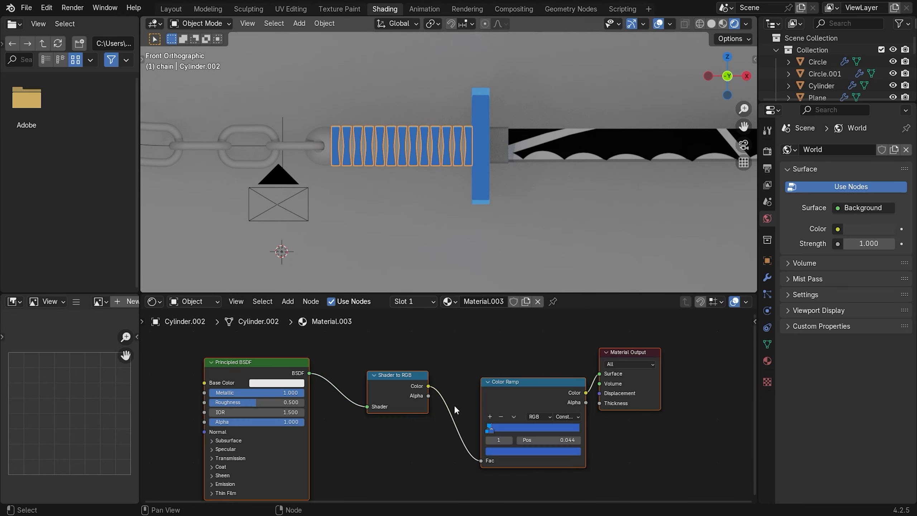
Colour the handle wrap's Color Ramp stop 0 bright red, with hue about 0.002, saturation 0.991 and value 1.0
click(487, 355)
scroll(477, 359, down, 2)
scroll(475, 356, up, 1)
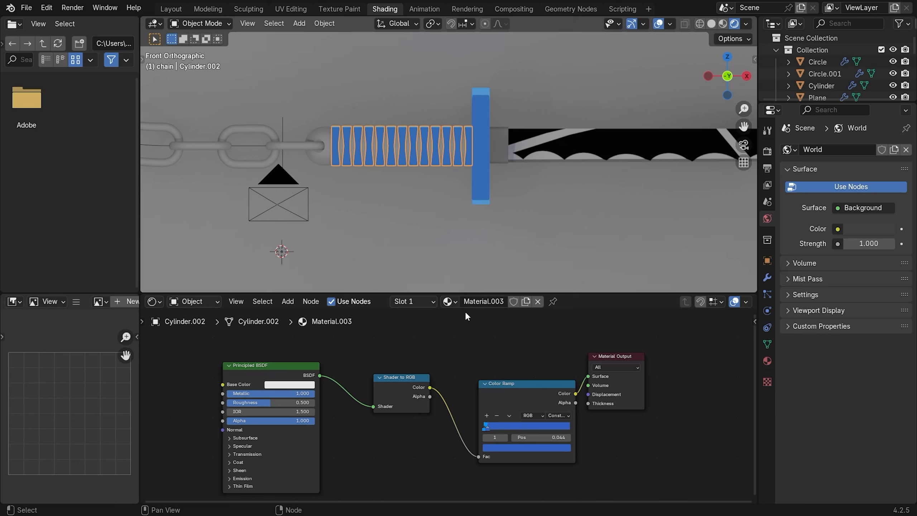
shift+middle_drag(445, 349, 418, 330)
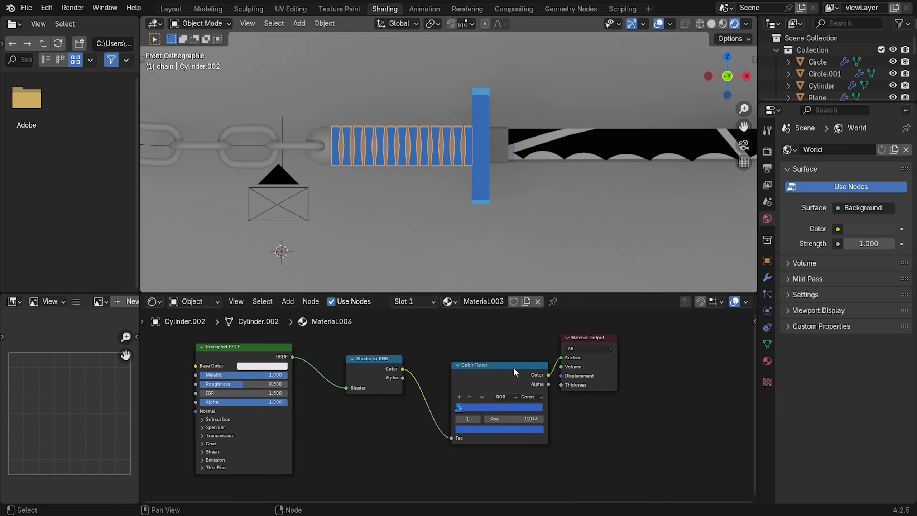
click(458, 418)
drag(498, 367, 493, 369)
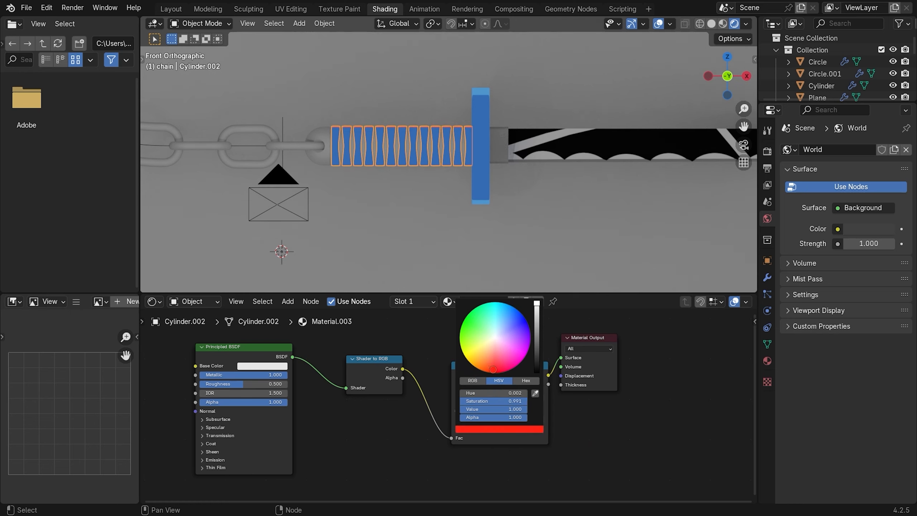
key(Escape)
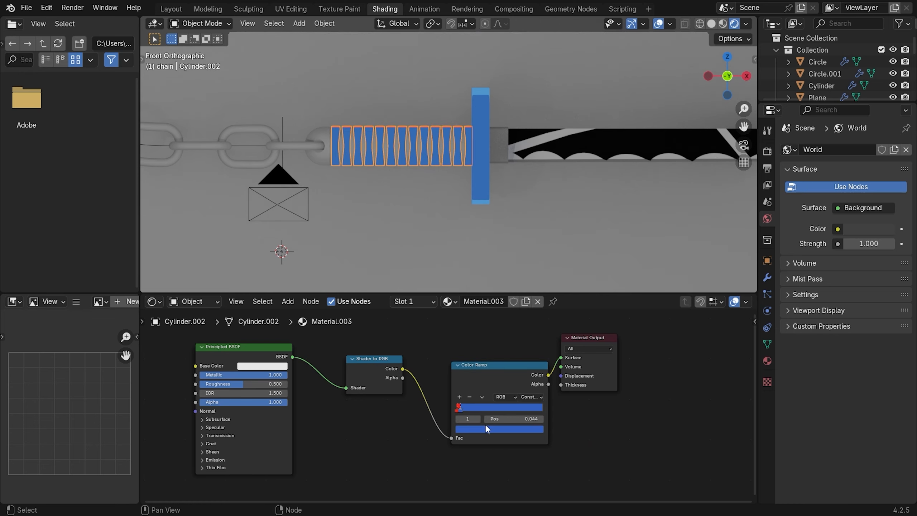
Colour the handle wrap's Color Ramp stop 1 dark red and move it to about 0.091
click(486, 426)
click(499, 371)
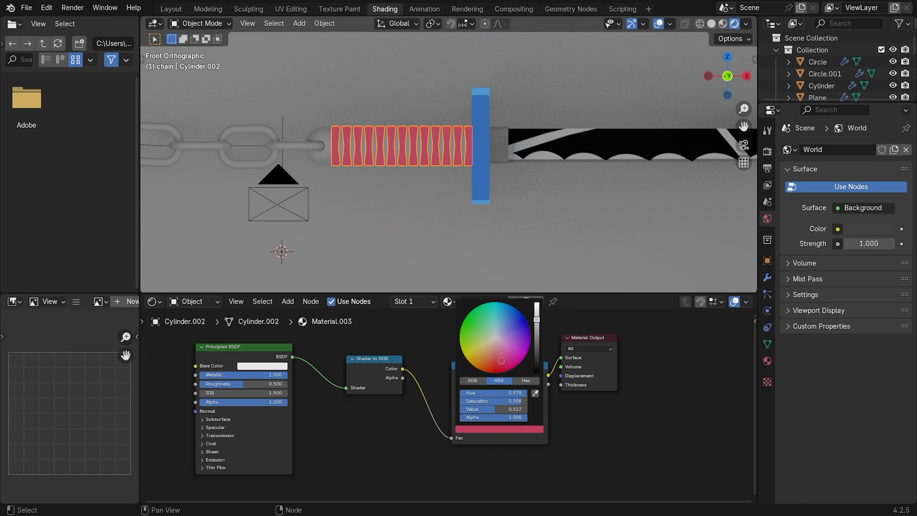
click(536, 328)
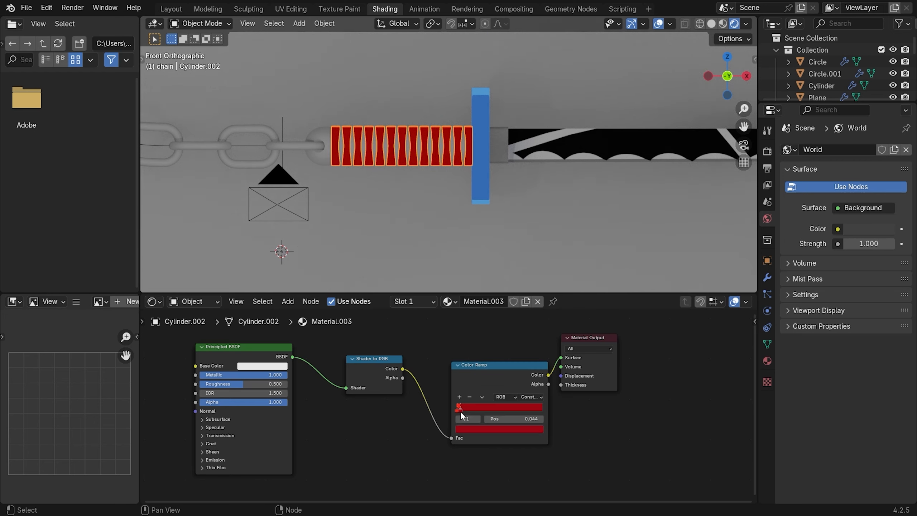
drag(460, 412, 466, 411)
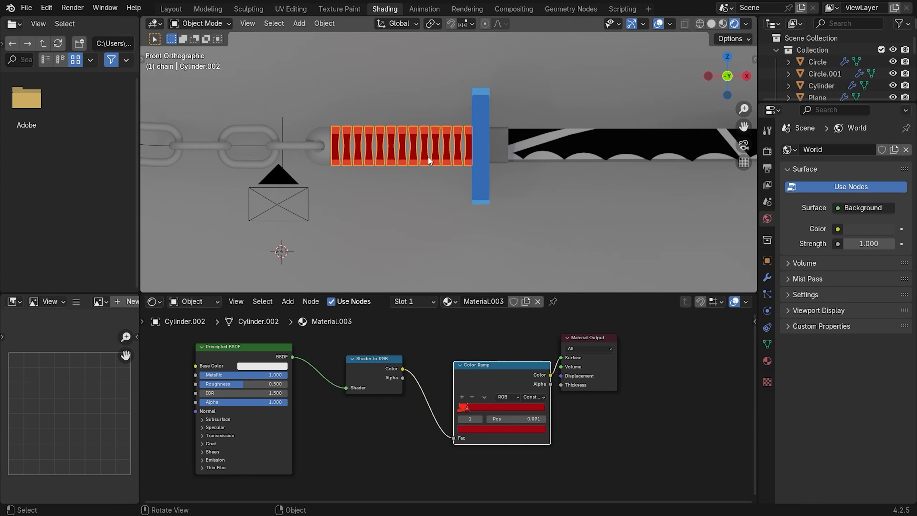
Give the handle core beneath the wrap a new material and paste the copied toon shader nodes into it
click(426, 145)
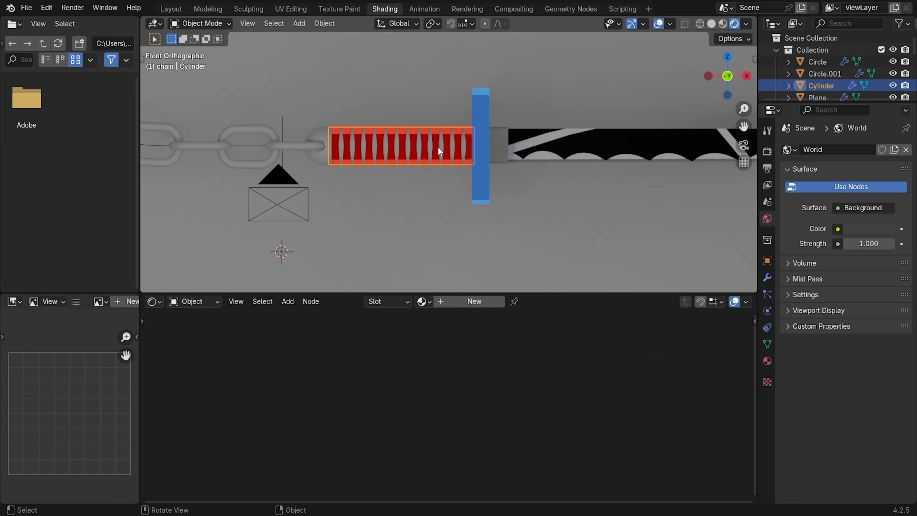
click(473, 301)
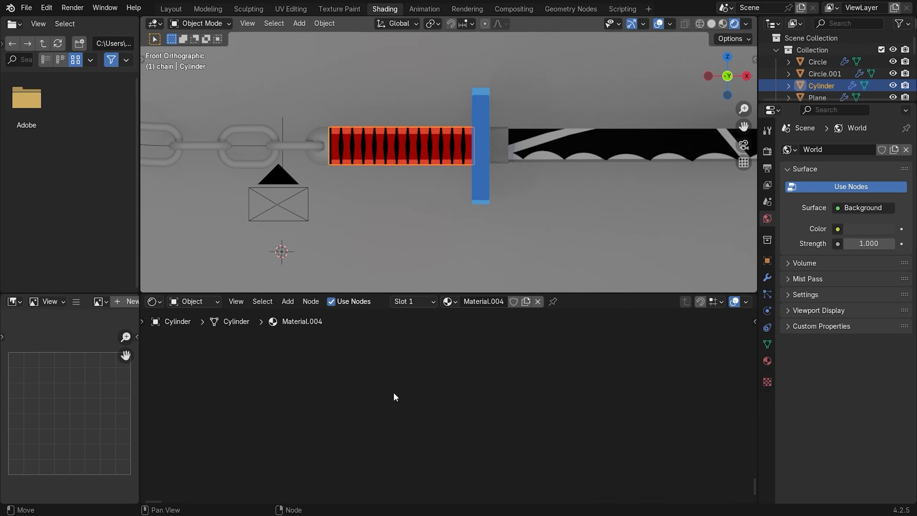
key(ctrl+v)
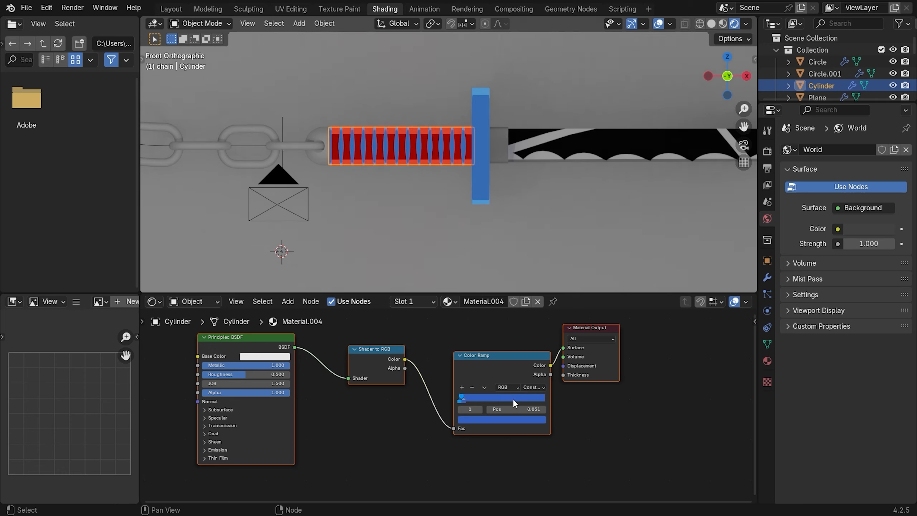
Change the handle core's Color Ramp stop 1 to a deeper, more saturated blue, hex 1328C0
click(495, 419)
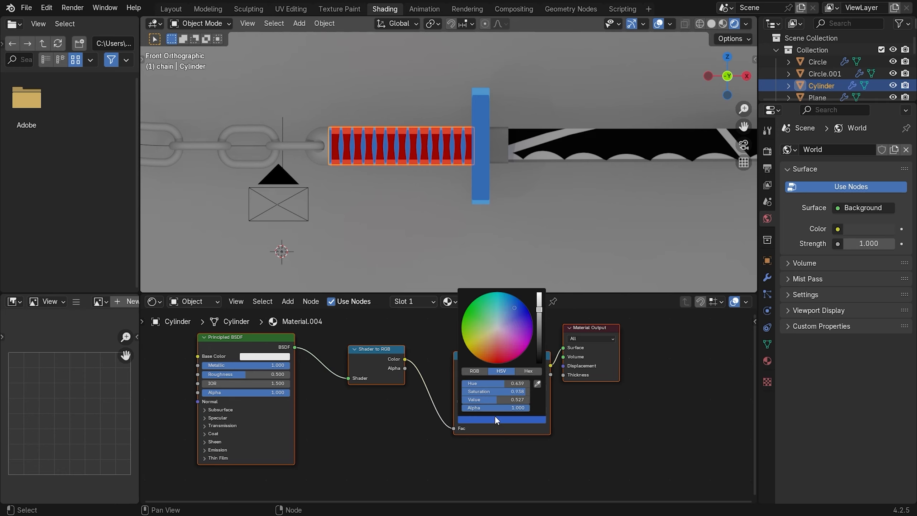
drag(524, 317, 522, 309)
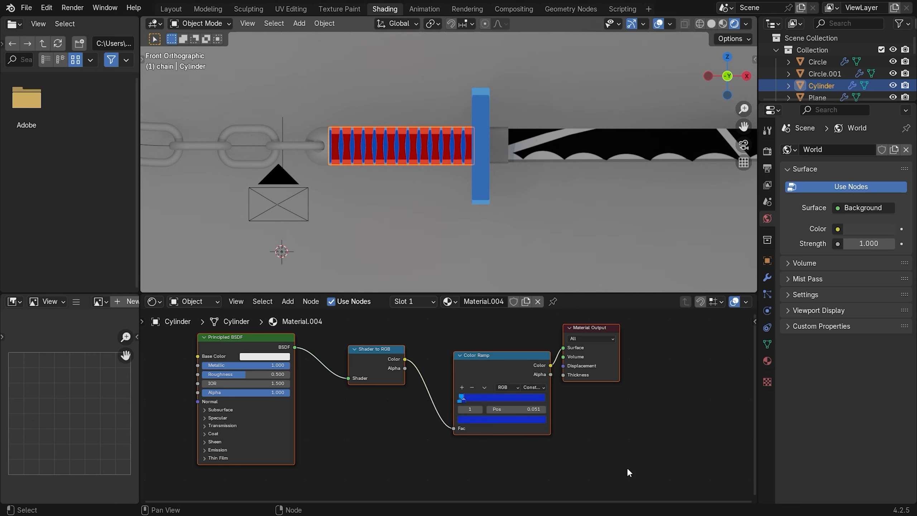
click(635, 441)
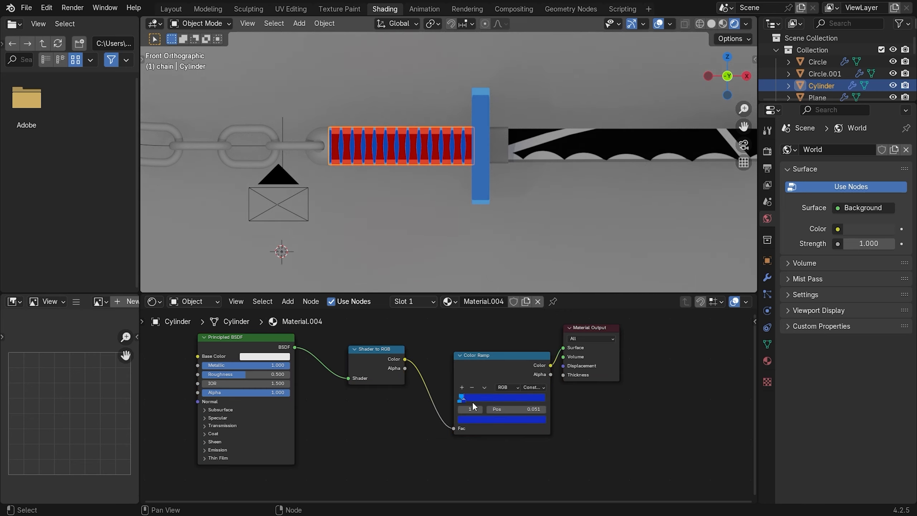
Colour the handle core's Color Ramp stop 0 cyan, with hue about 0.488 and saturation 1.0
click(476, 417)
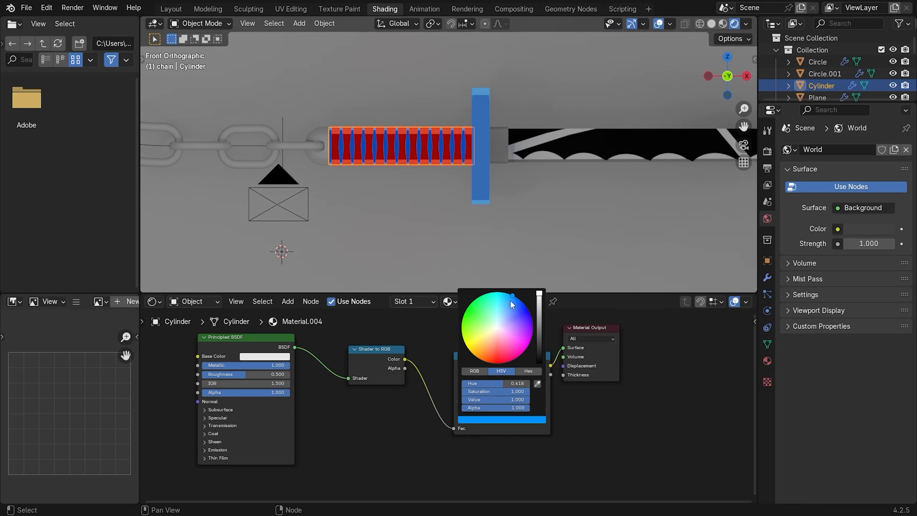
drag(510, 299, 498, 291)
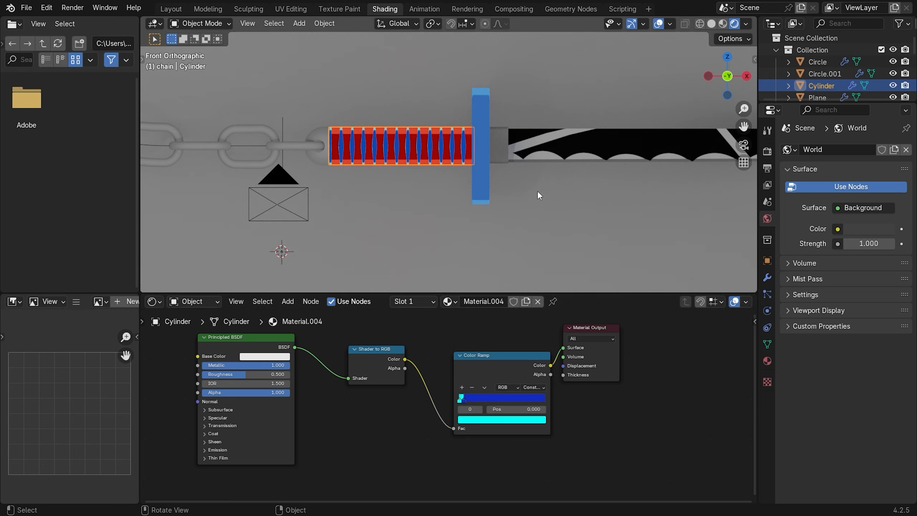
click(543, 208)
scroll(527, 180, up, 2)
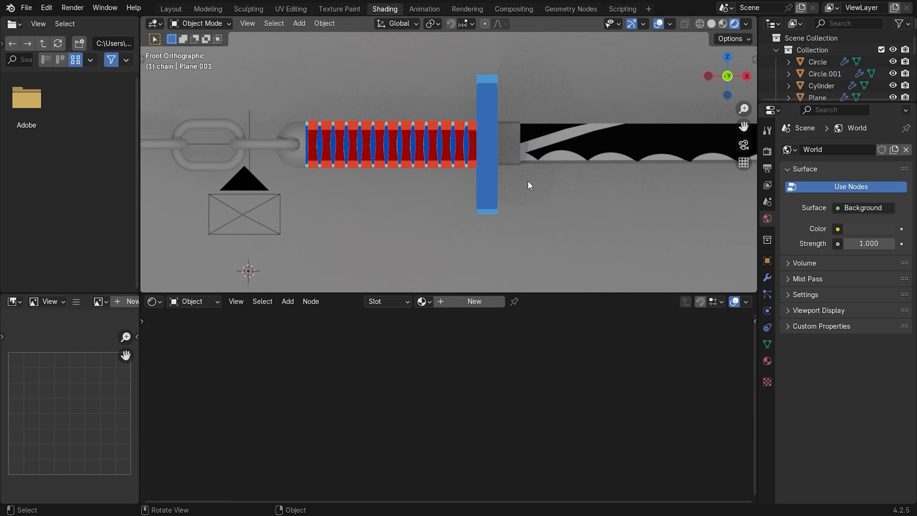
click(438, 133)
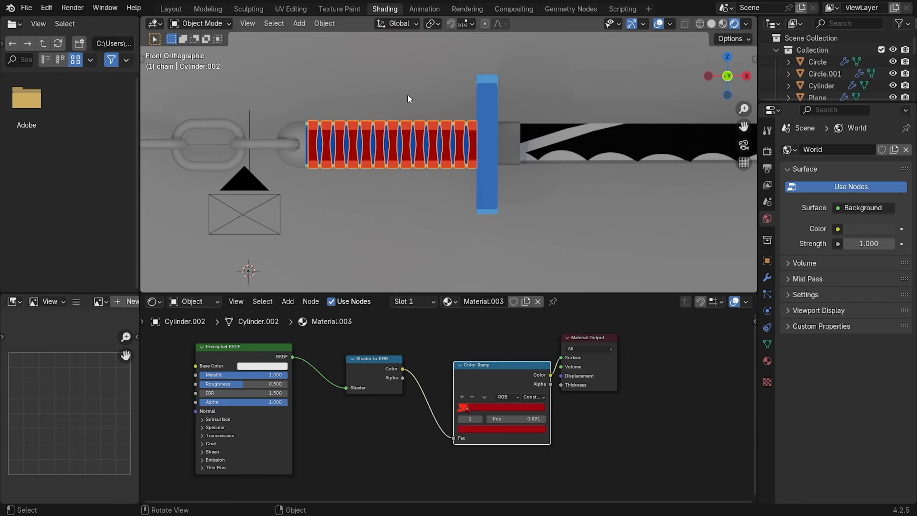
Darken the handle core's Color Ramp stop 0 to teal with value about 0.264 and copy its hex code 008C88
scroll(406, 99, up, 4)
click(435, 125)
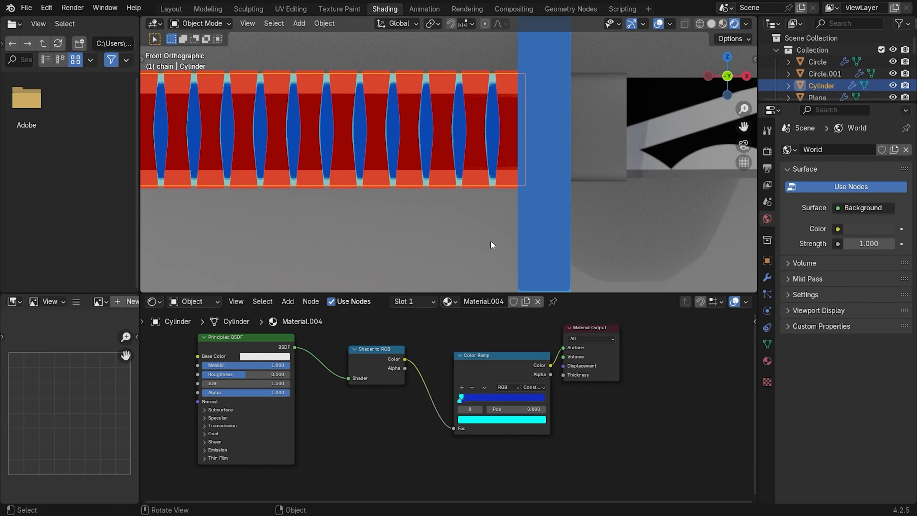
click(469, 419)
drag(539, 309, 539, 329)
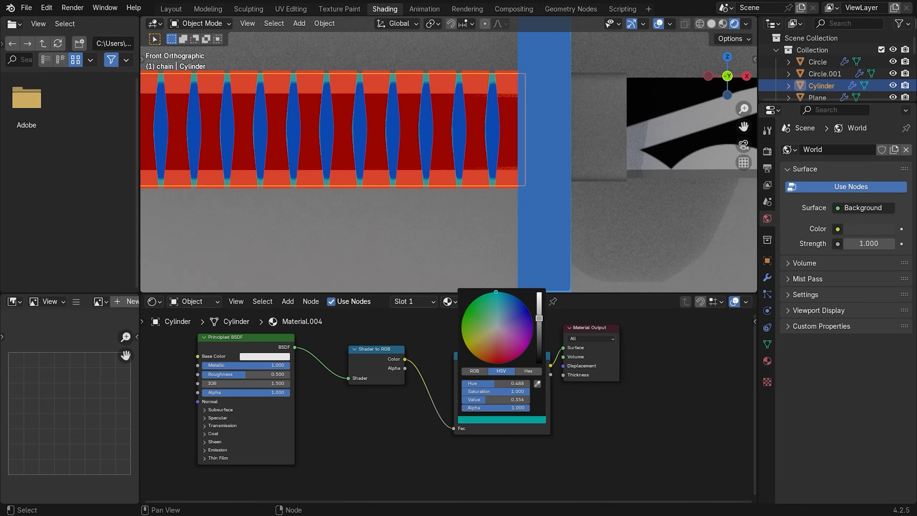
scroll(517, 315, up, 3)
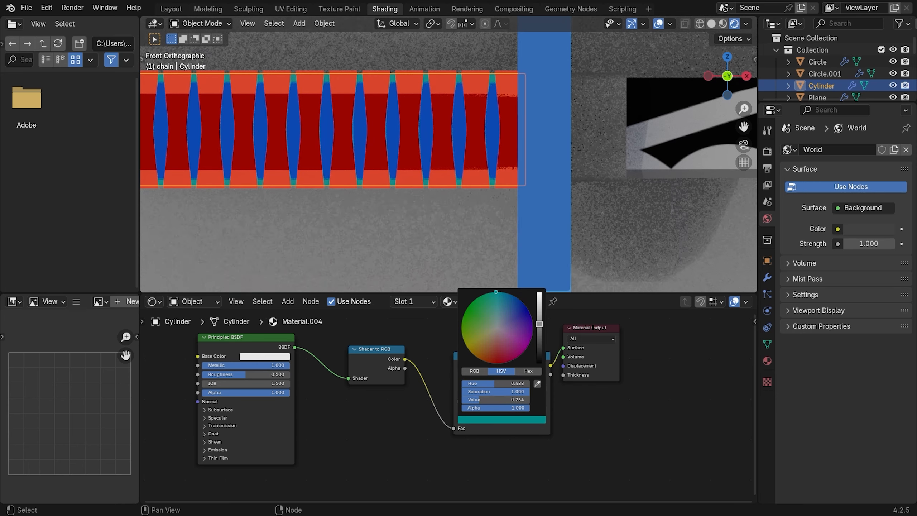
click(520, 370)
click(517, 382)
key(ctrl+c)
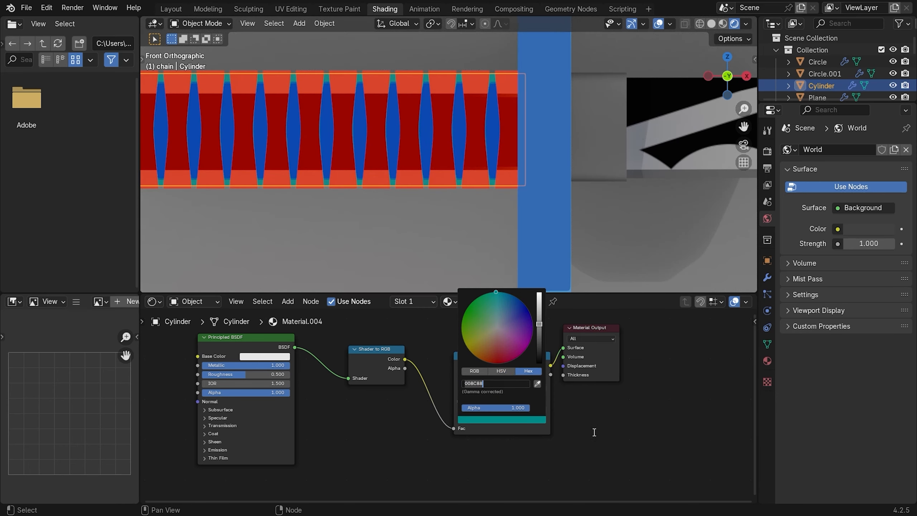
key(Return)
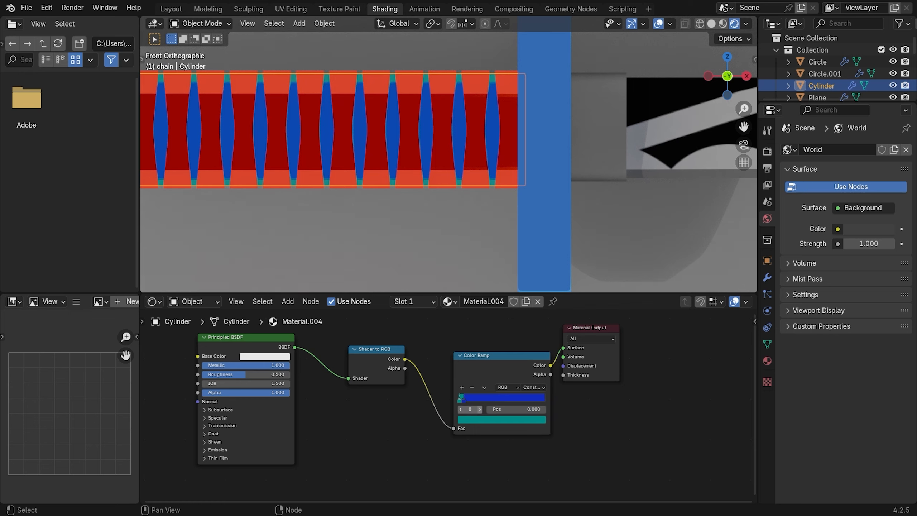
Paste hex 008C88 into the handle core's Color Ramp stop 1 and darken that colour to a deep teal
click(464, 398)
click(512, 419)
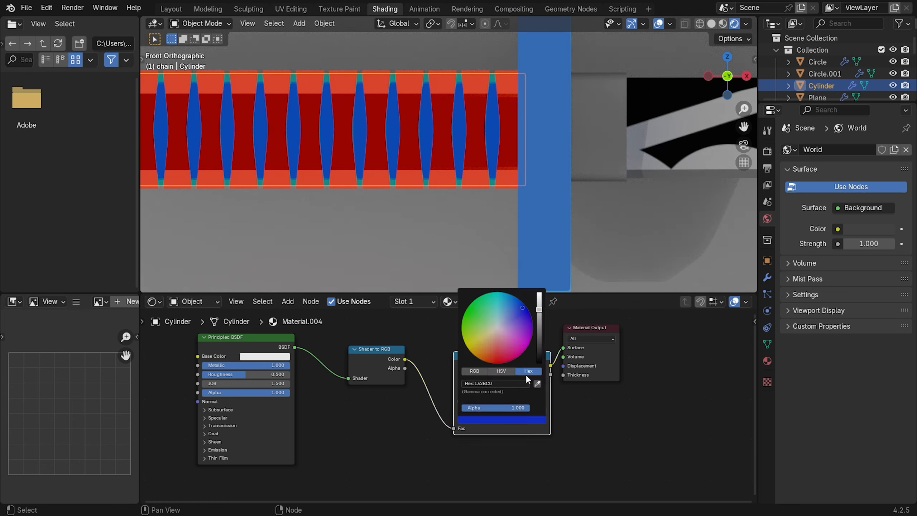
click(525, 384)
key(ctrl+v)
key(Return)
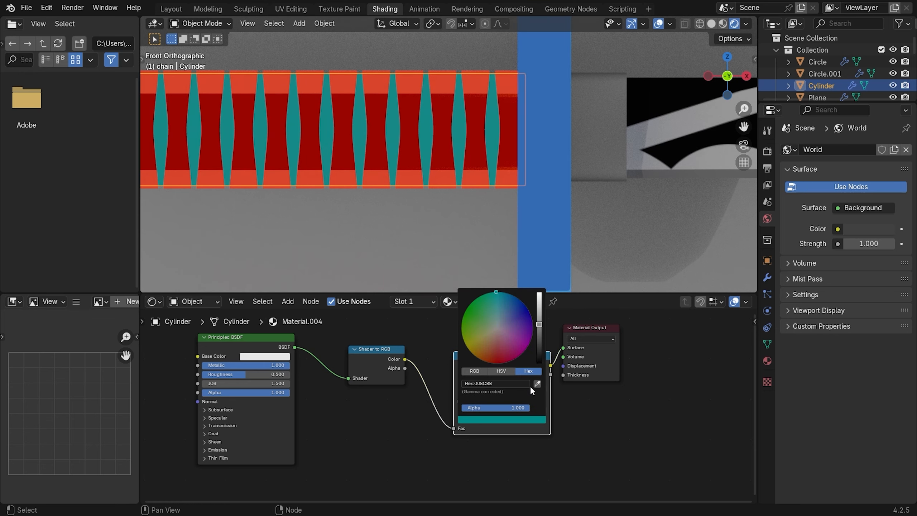
click(538, 340)
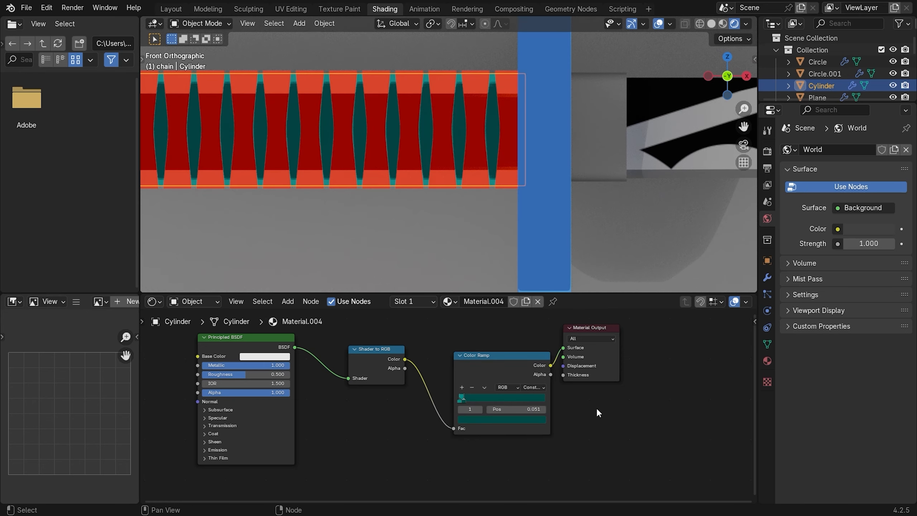
Give the backdrop plane a new material with a dark grey base colour and a roughness of about 0.22
click(629, 251)
scroll(515, 213, down, 8)
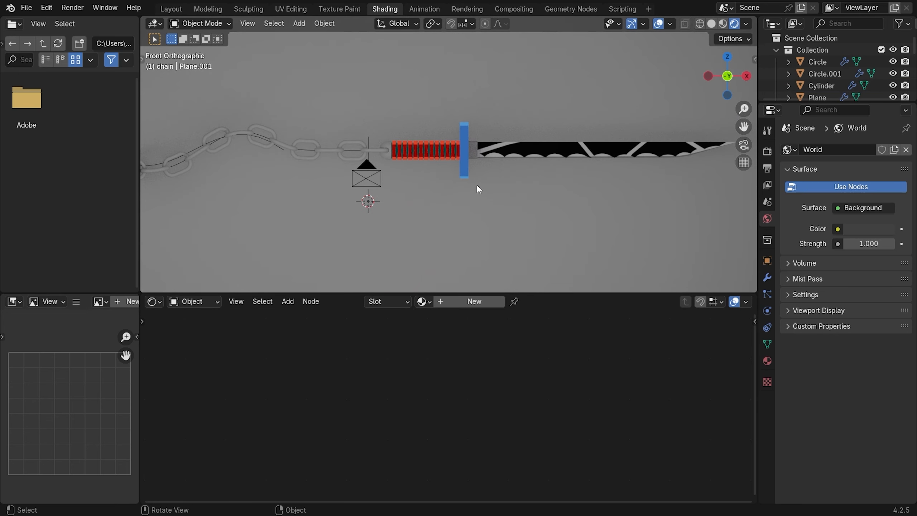
scroll(478, 188, up, 8)
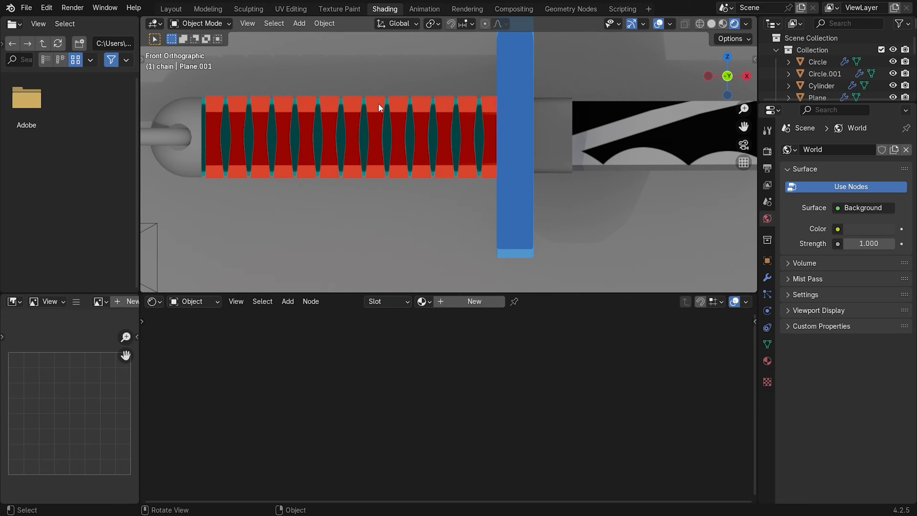
scroll(418, 109, down, 10)
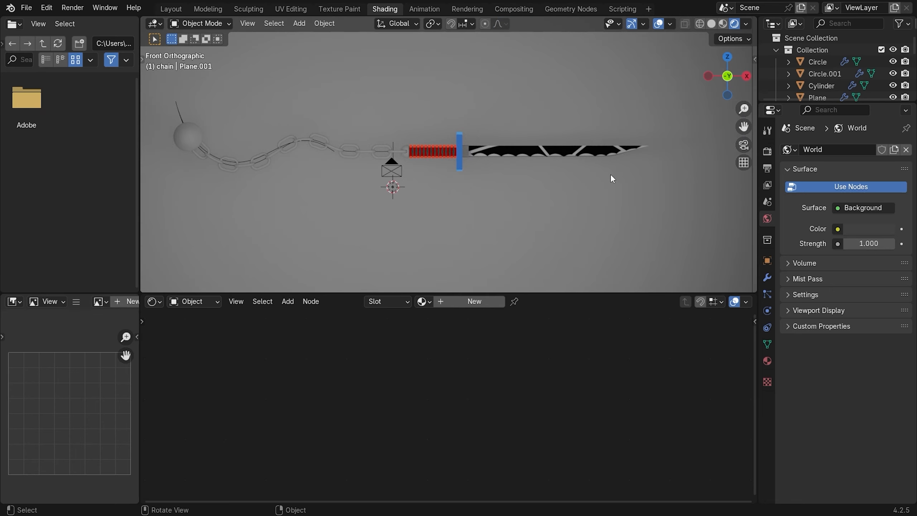
key(KP_0)
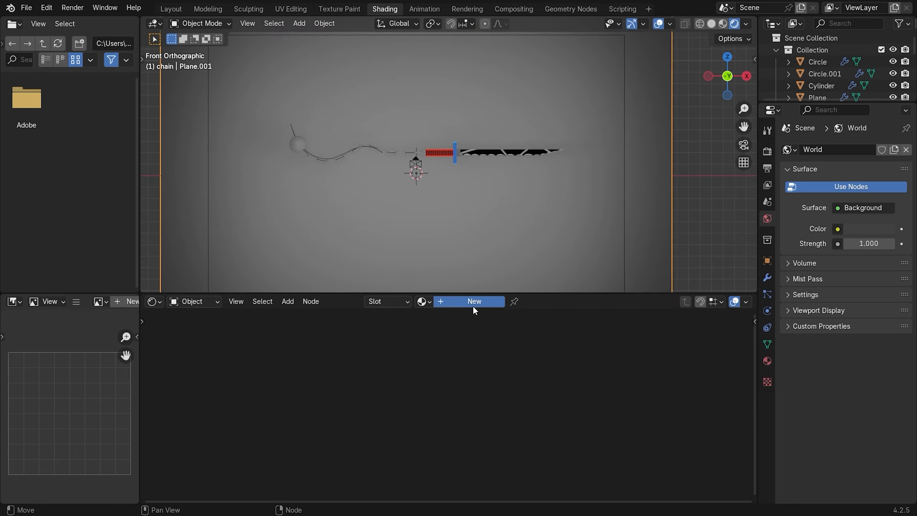
click(474, 301)
click(489, 341)
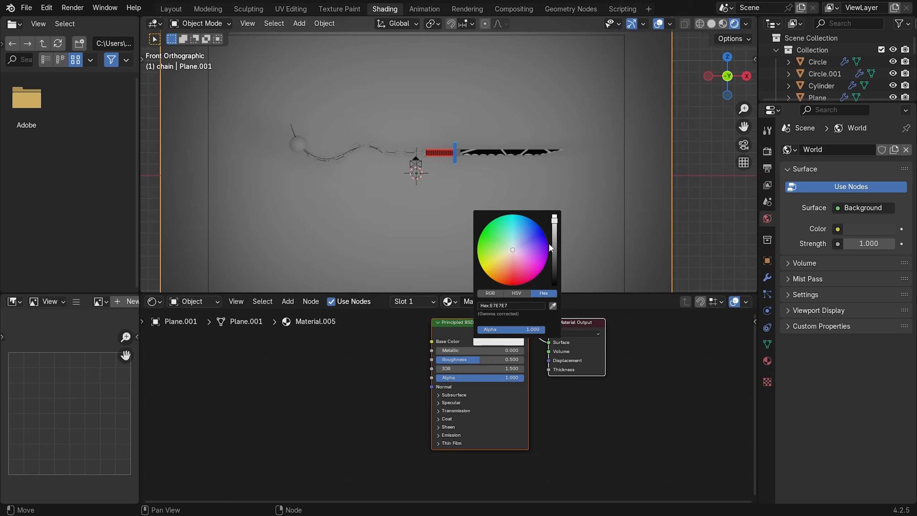
mouse_move(550, 245)
mouse_down()
mouse_move(554, 274)
mouse_move(556, 259)
mouse_up()
drag(518, 359, 490, 359)
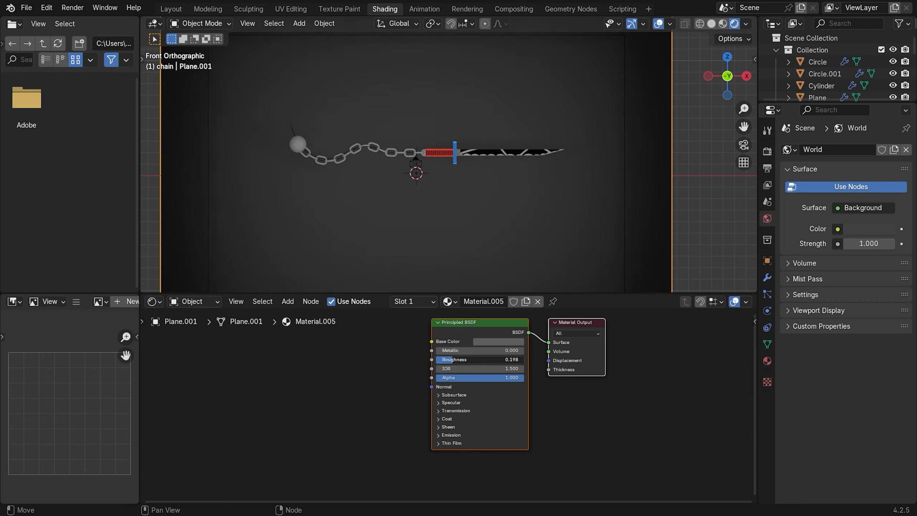
click(615, 433)
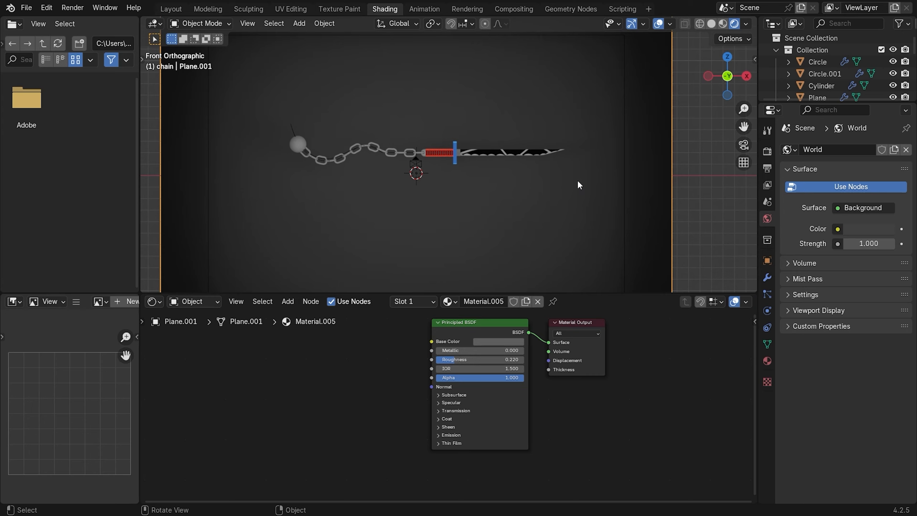
Examine the guard and blade collar from an angle, return to the front view and select the handle core
scroll(487, 87, up, 4)
scroll(487, 86, up, 6)
click(494, 126)
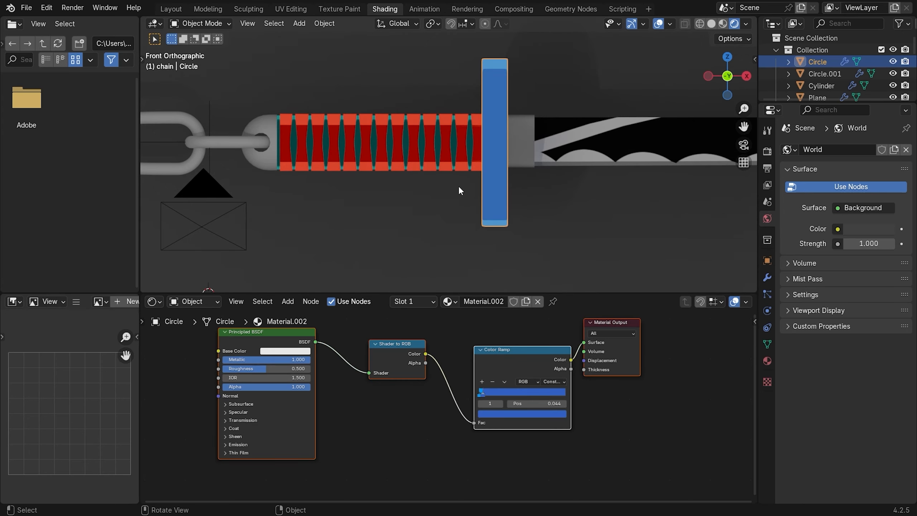
middle_drag(553, 173, 517, 176)
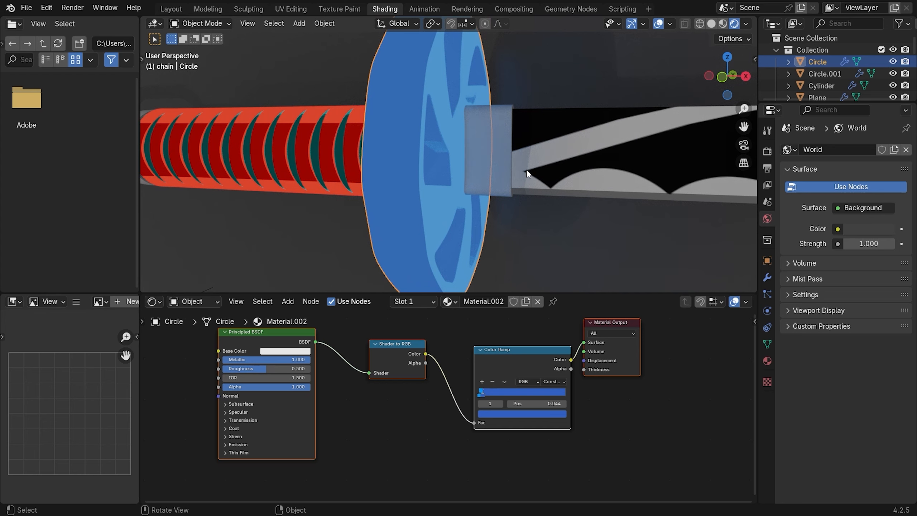
key(KP_1)
click(449, 155)
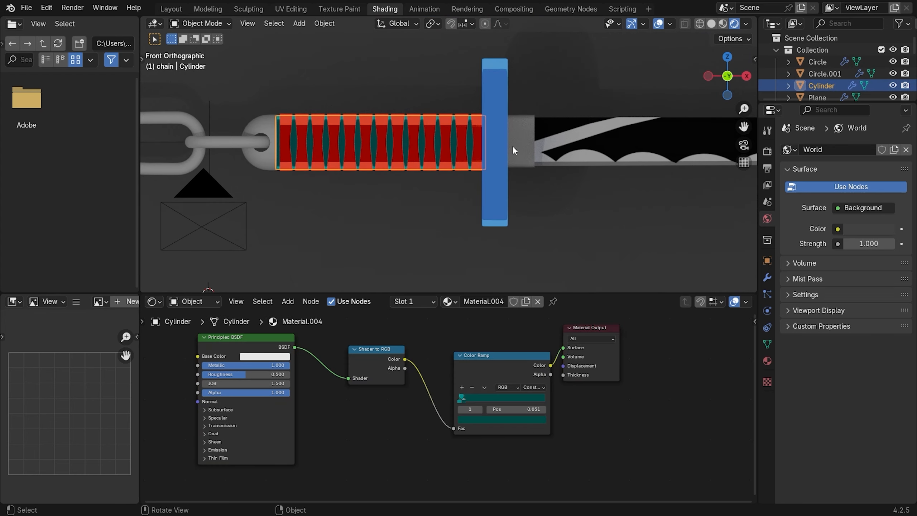
Replace the guard's shader nodes with a copy of the handle core's teal toon nodes
drag(718, 347, 142, 474)
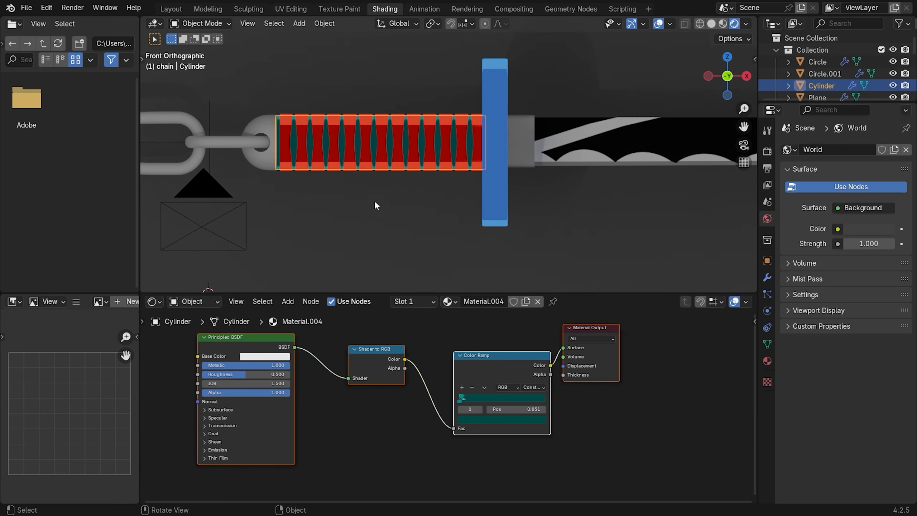
click(486, 143)
drag(695, 339, 176, 478)
key(x)
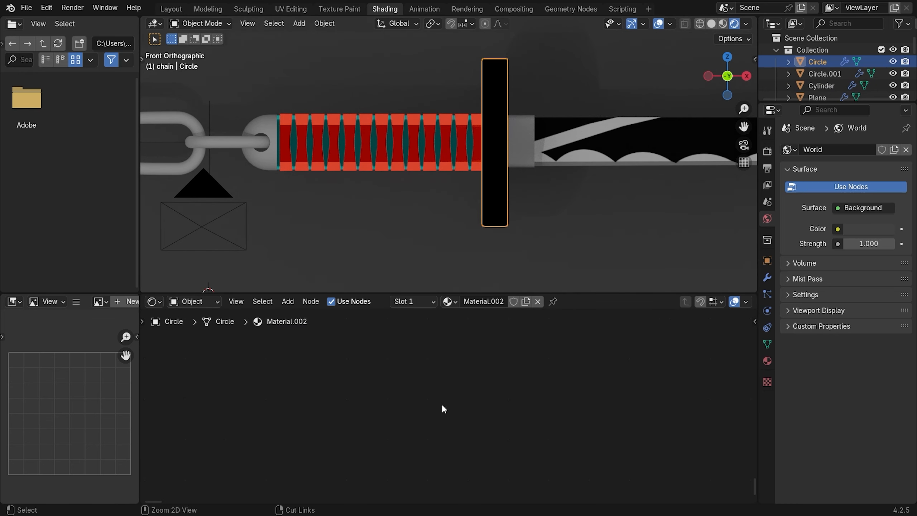
key(ctrl+z)
Examine the whole sword and chain and the guard from an angle, and return to a front close-up of the handle
click(563, 236)
middle_drag(563, 237, 448, 233)
key(KP_1)
scroll(481, 218, down, 8)
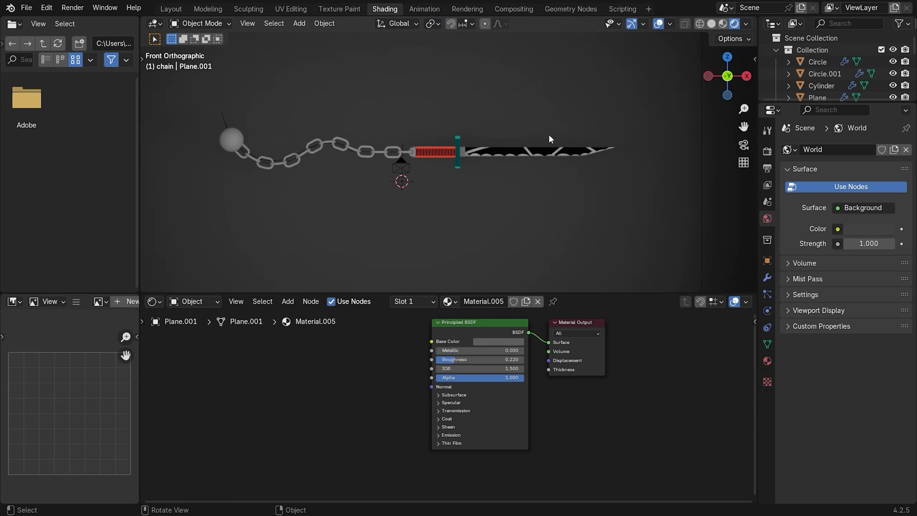
scroll(548, 135, up, 7)
middle_drag(534, 138, 491, 142)
key(KP_1)
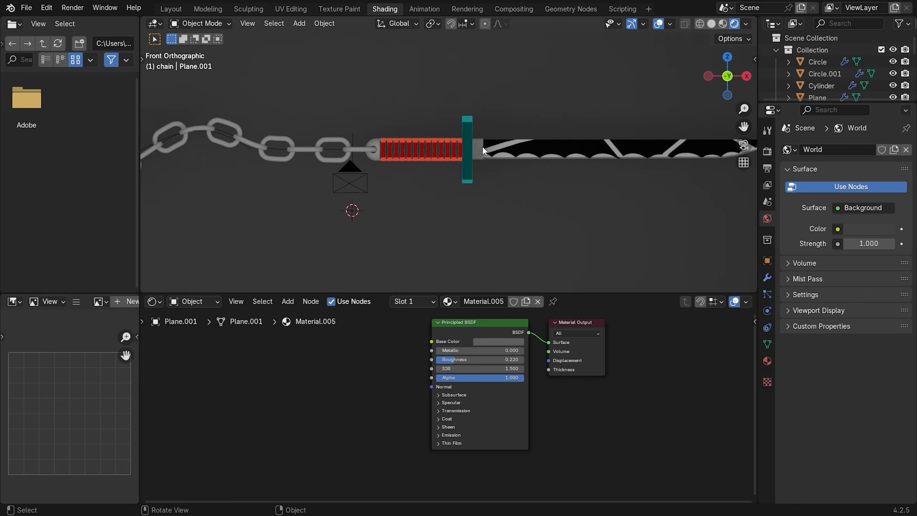
scroll(528, 158, up, 5)
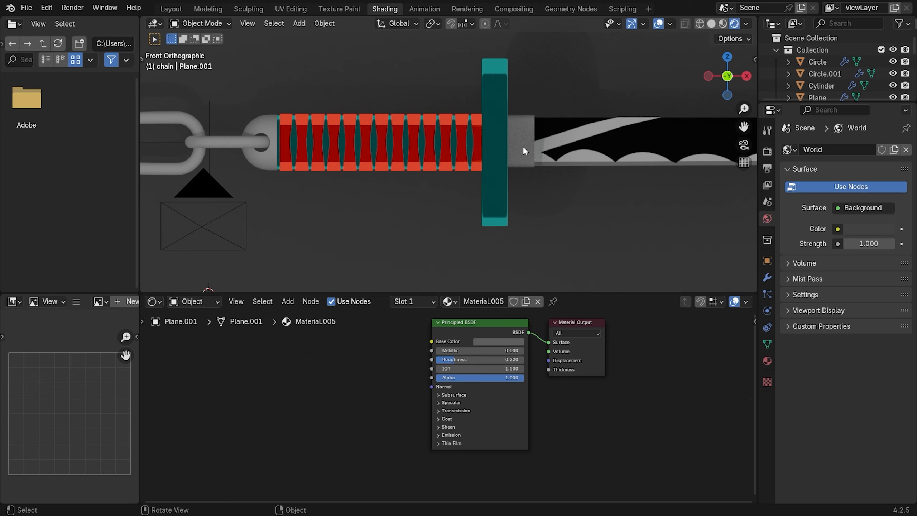
Give the handle's end cap a new material and replace its default nodes with a copy of the teal toon nodes
click(269, 161)
click(451, 301)
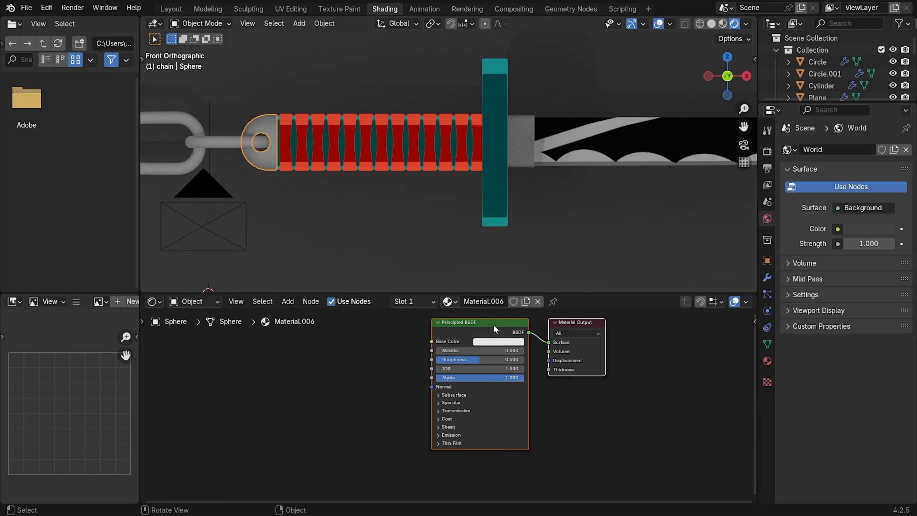
key(x)
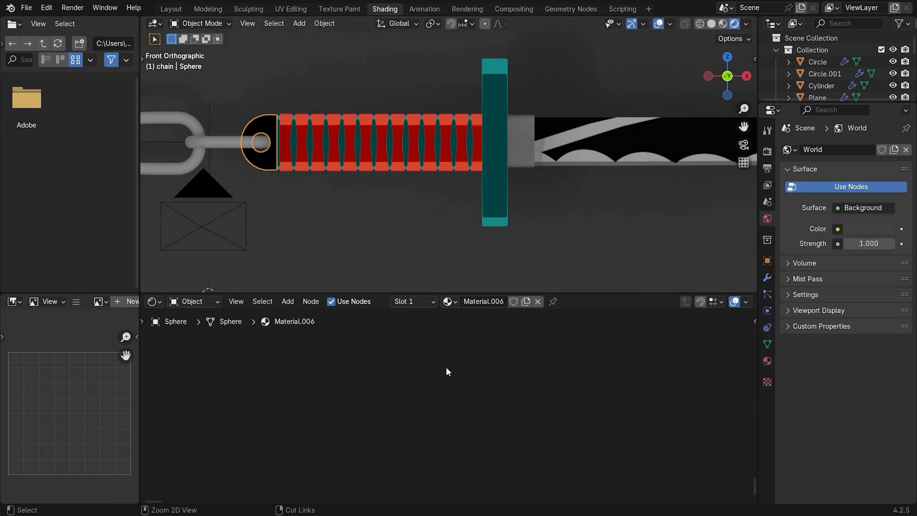
key(ctrl+v)
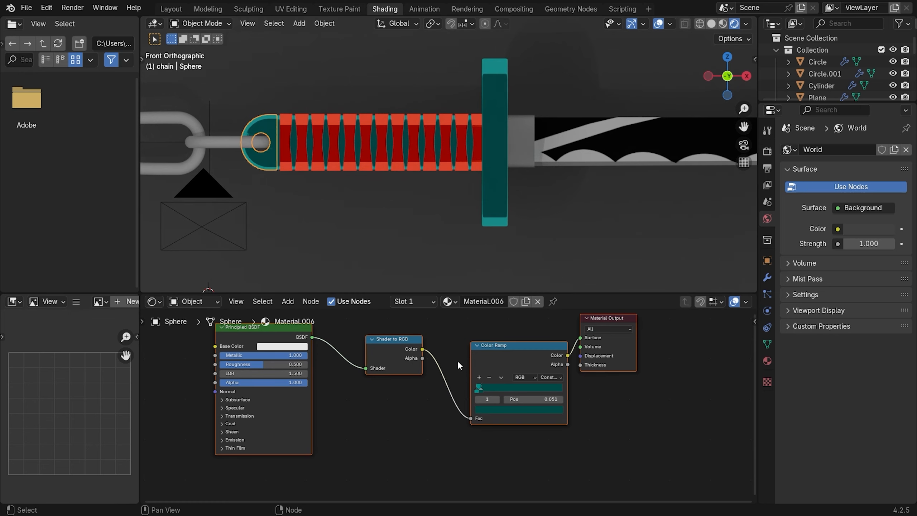
Brighten the end cap's Color Ramp stop 0 to full value and recolour it bright yellow
scroll(457, 361, up, 2)
click(484, 397)
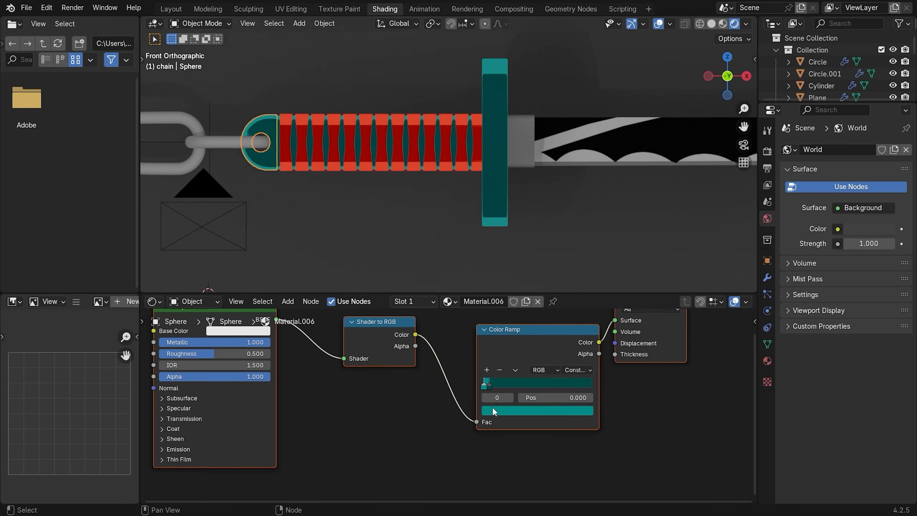
click(493, 410)
click(583, 252)
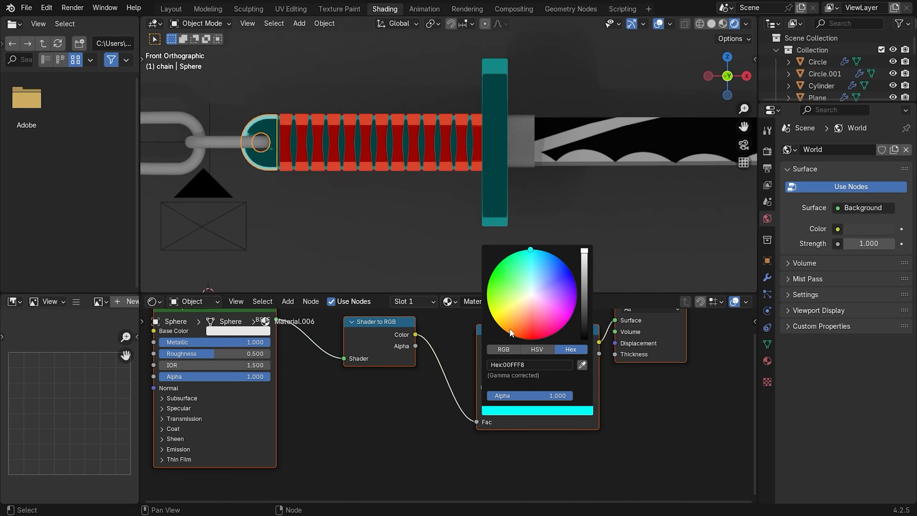
drag(511, 336, 513, 334)
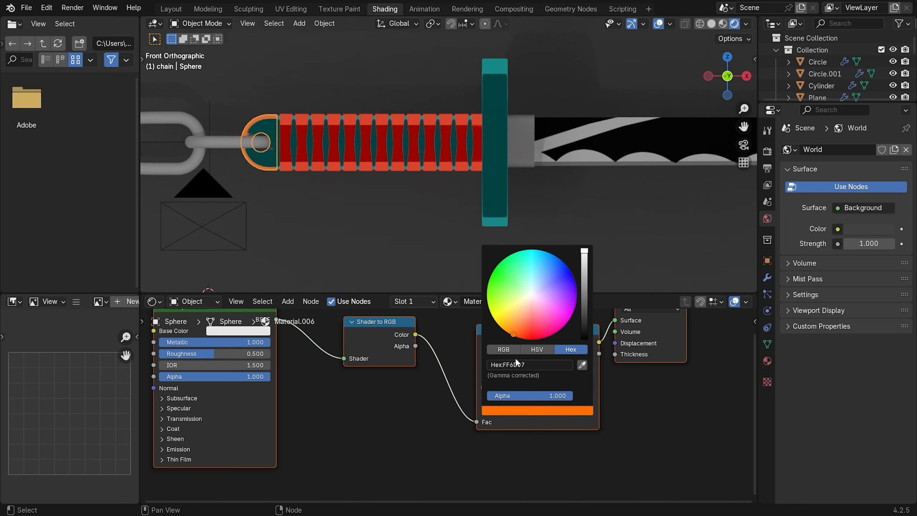
click(514, 414)
drag(512, 326, 493, 319)
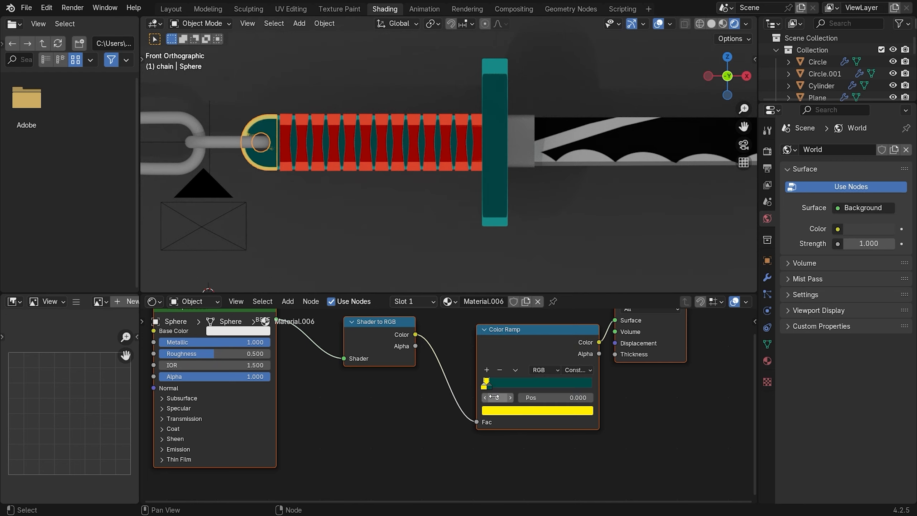
Set the end cap's Color Ramp stop 1 to full-value orange, hex FF6B00
click(509, 397)
click(512, 411)
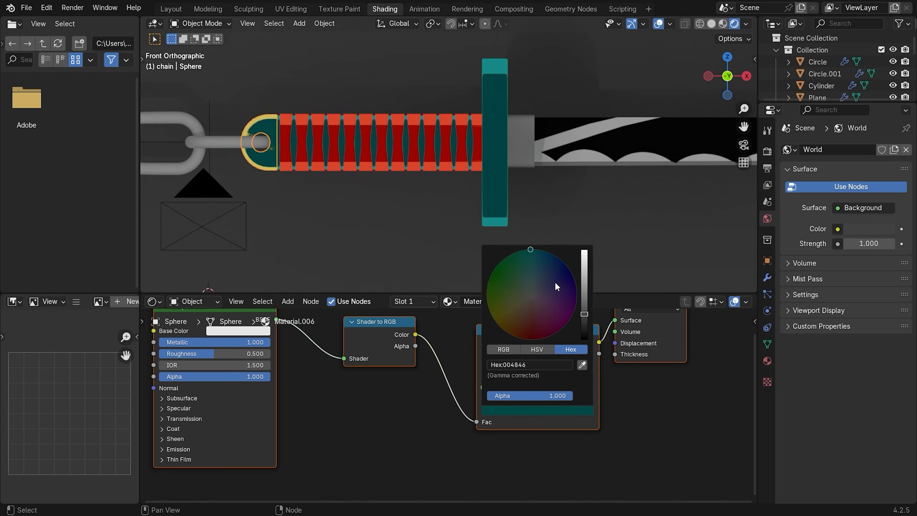
click(584, 252)
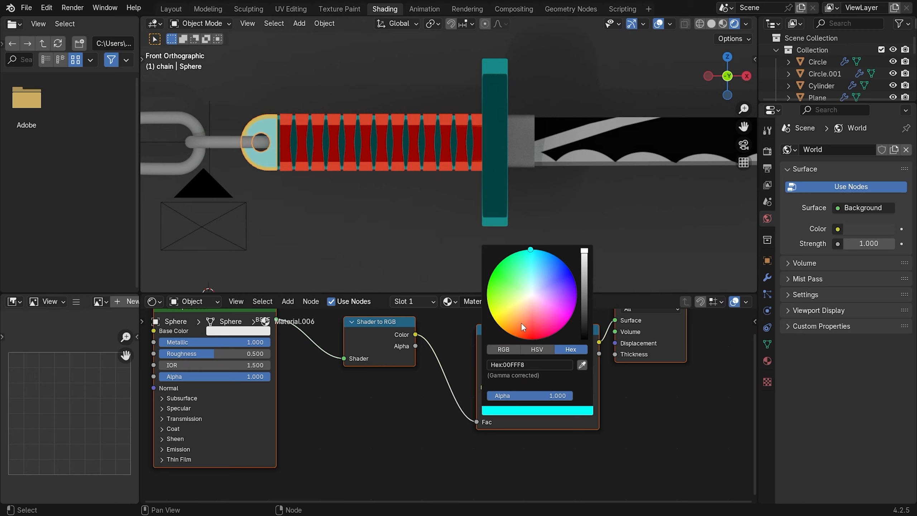
click(512, 329)
mouse_move(513, 329)
mouse_down()
mouse_move(503, 327)
mouse_move(512, 335)
mouse_up()
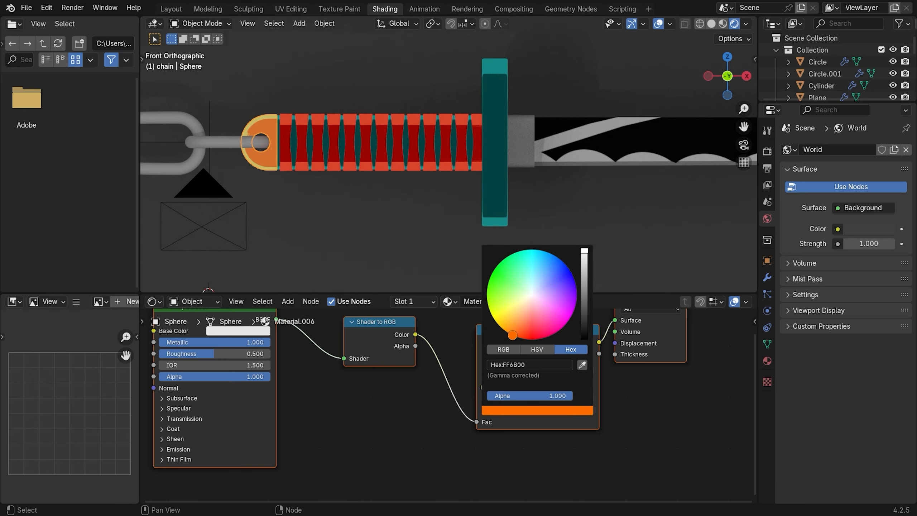
Try assigning the end cap's shared Material.006 to the blade collar, and unlink it from the collar
click(523, 149)
click(473, 302)
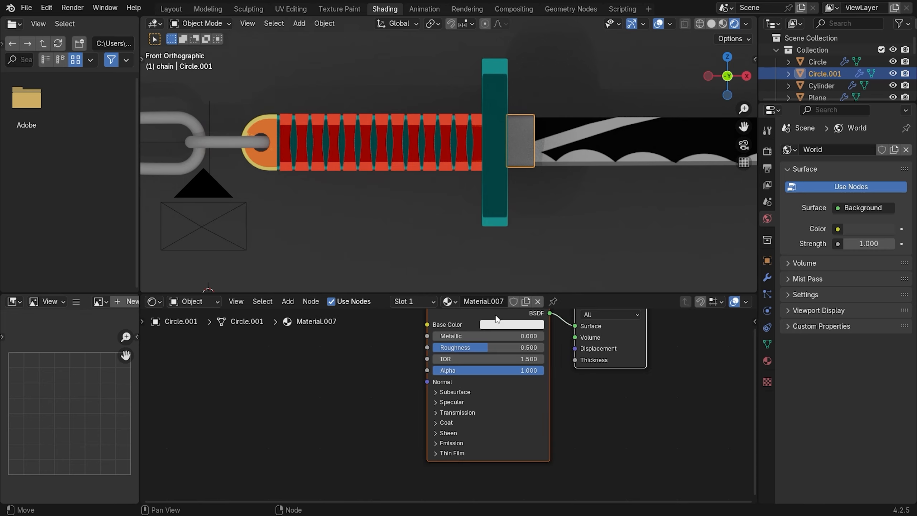
click(537, 301)
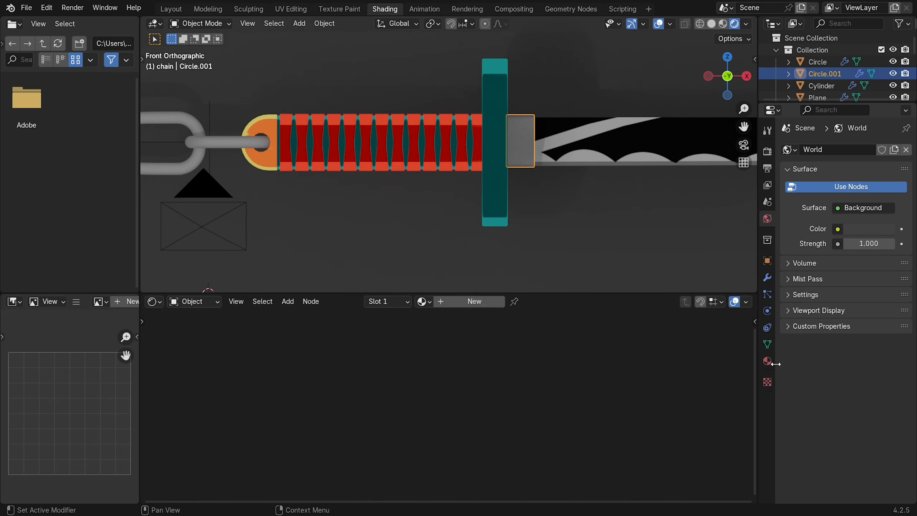
click(767, 360)
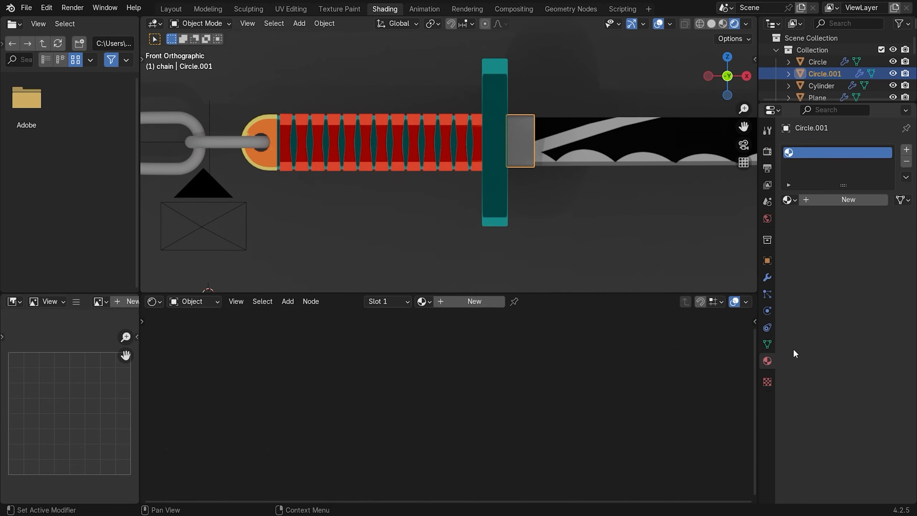
click(791, 200)
click(691, 287)
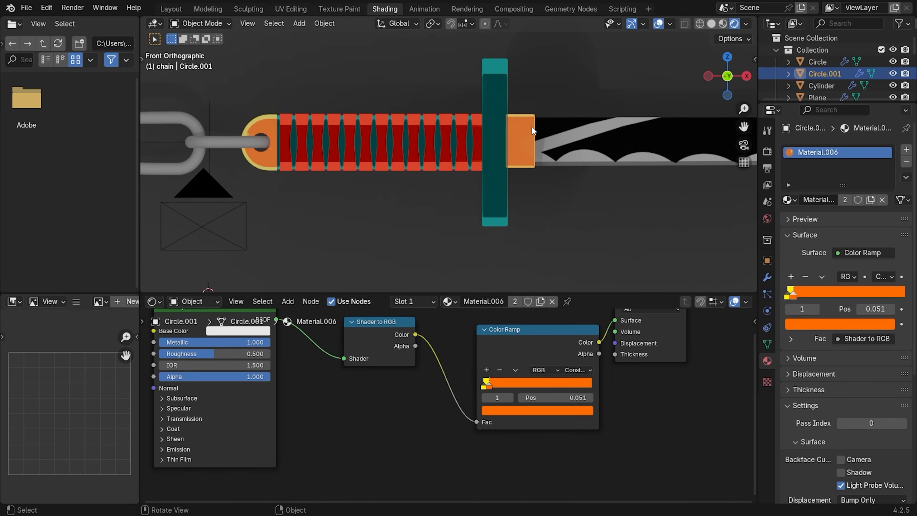
scroll(531, 126, down, 3)
key(alt+a)
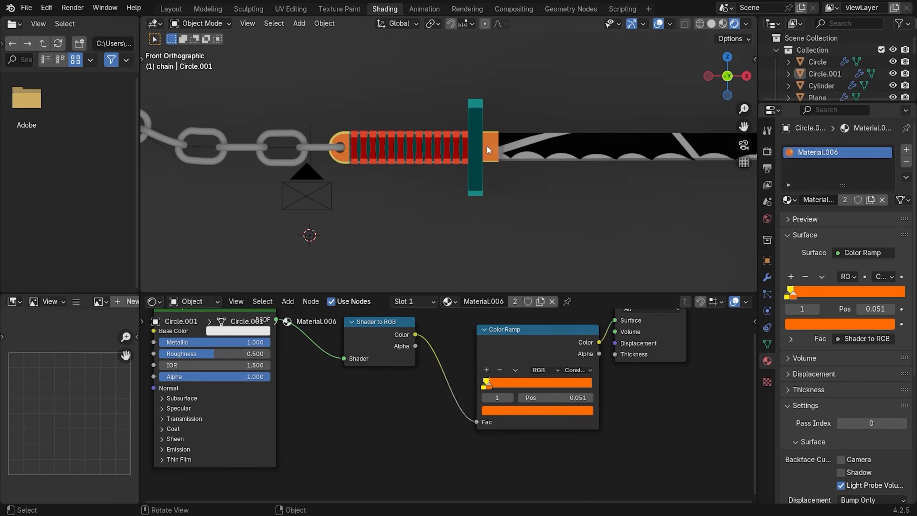
scroll(553, 132, up, 3)
click(881, 199)
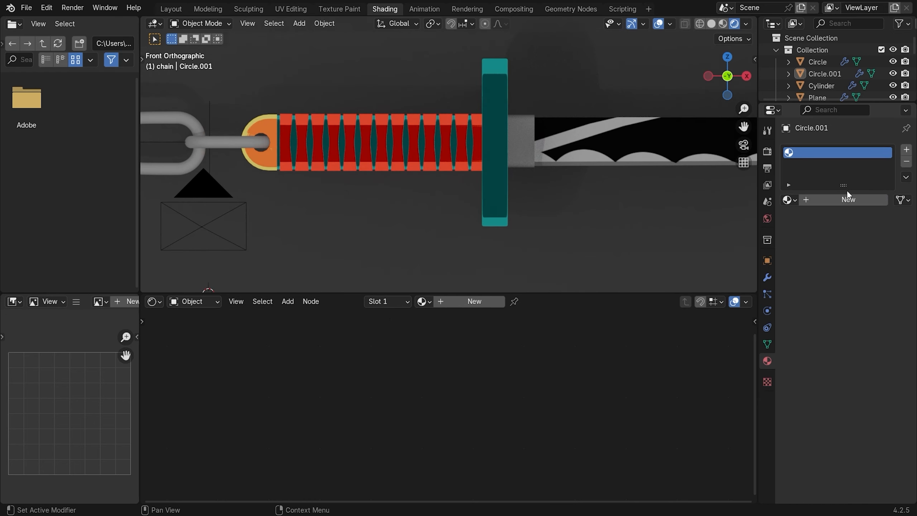
Give the blade collar a new material and replace its default nodes with a copy of the end cap's yellow and orange toon nodes
click(830, 200)
drag(681, 335, 439, 411)
key(x)
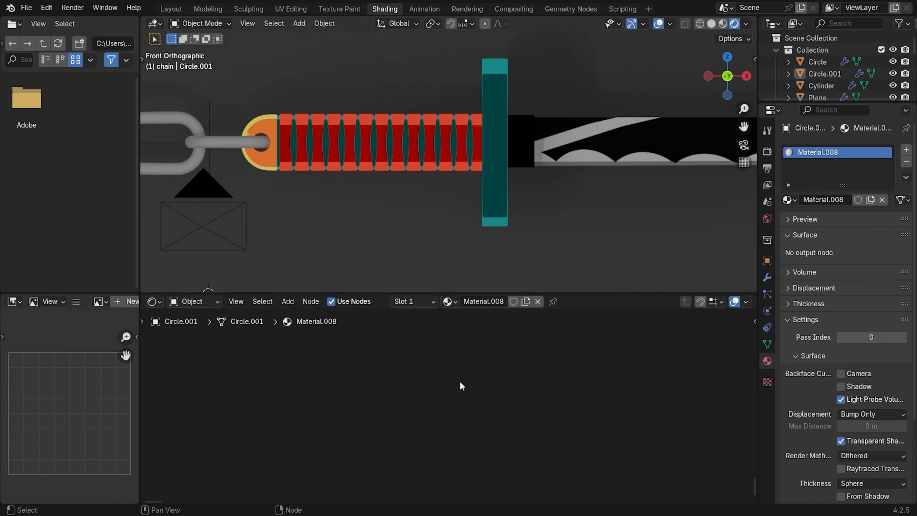
key(ctrl+v)
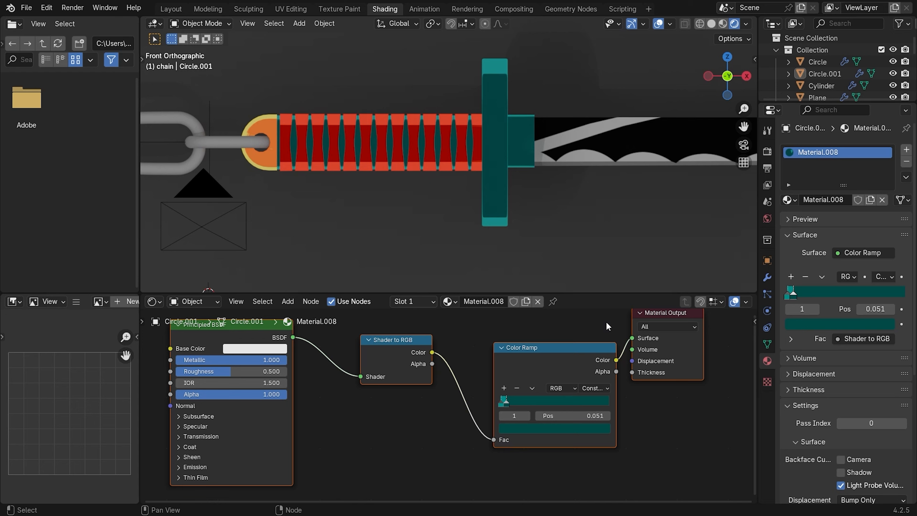
key(ctrl+z)
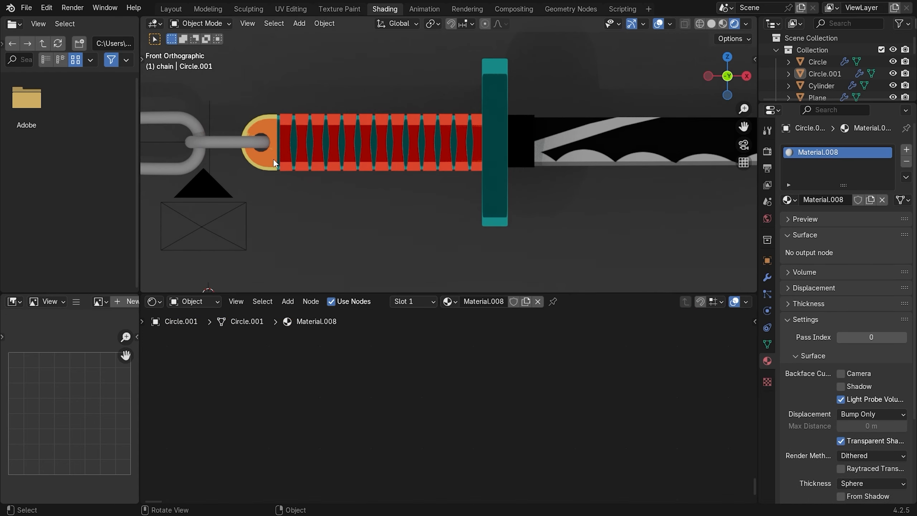
click(272, 158)
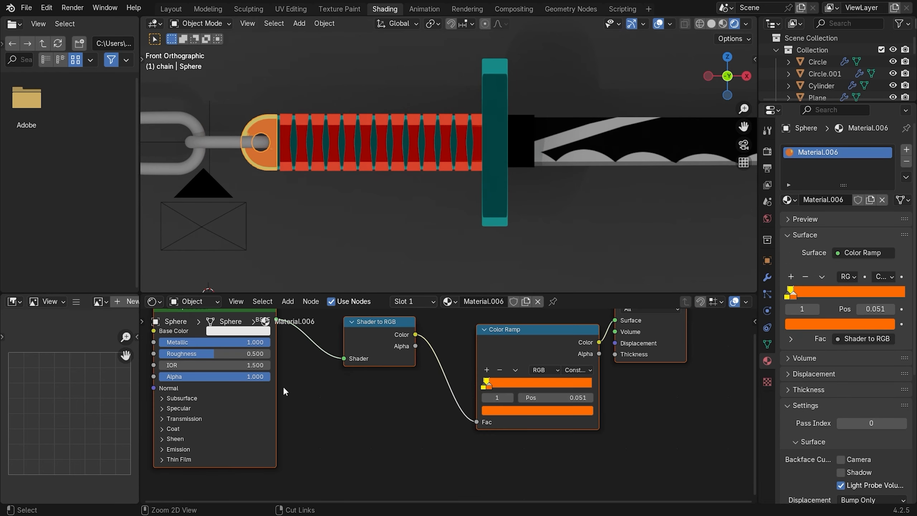
click(522, 139)
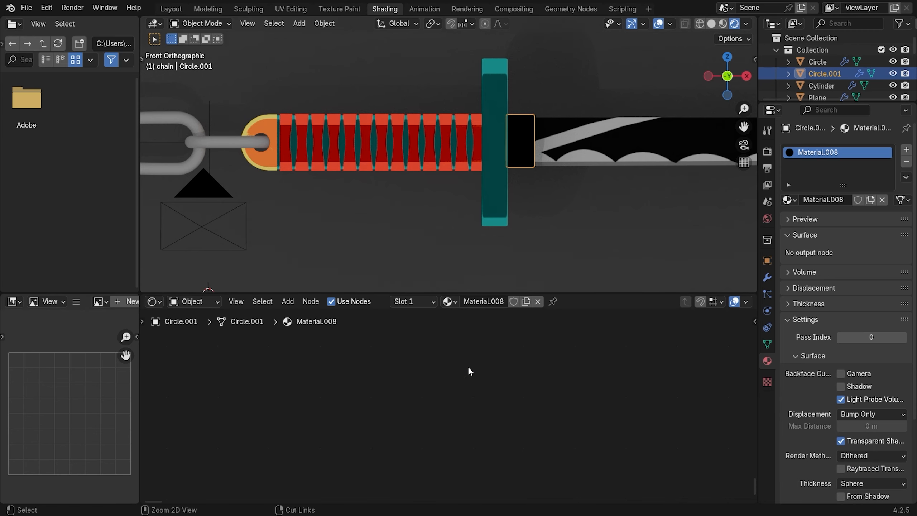
key(ctrl+v)
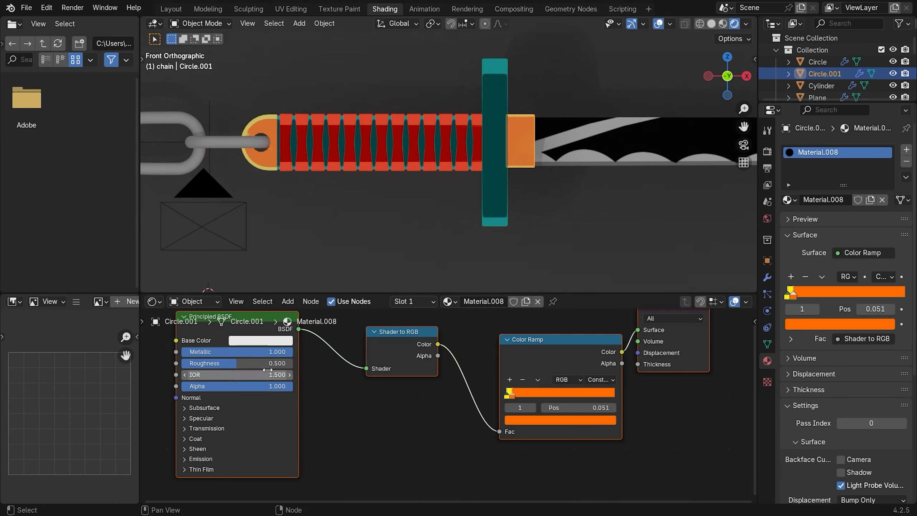
Reverse the colour order in the blade collar's Color Ramp, with the orange stop at position 0.102 ahead of the yellow stop
drag(513, 399, 523, 398)
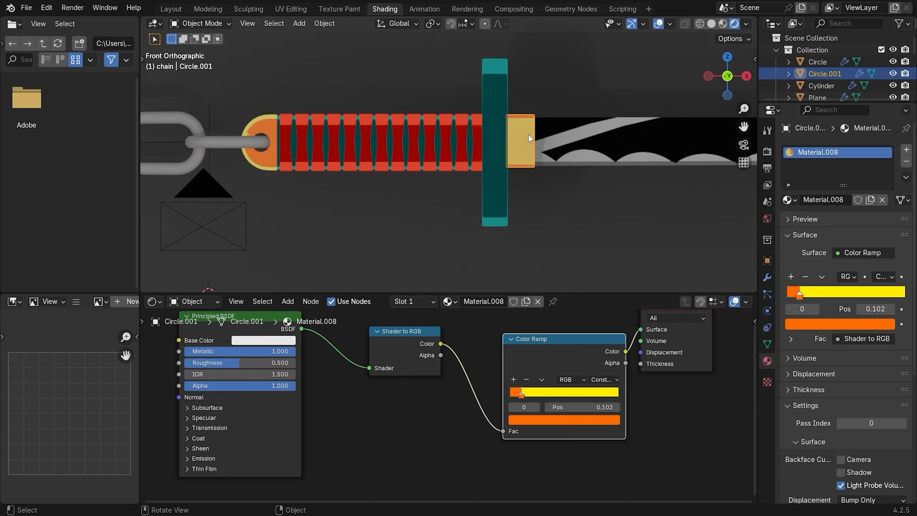
scroll(414, 165, down, 1)
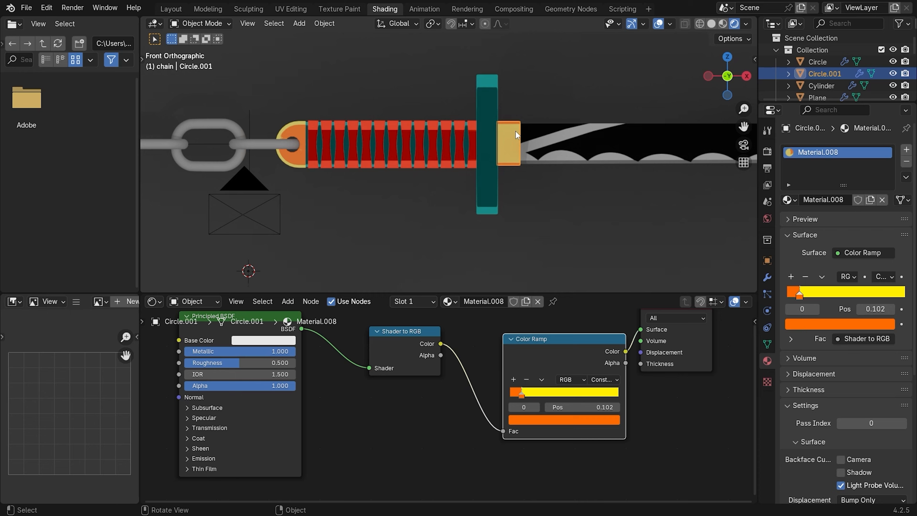
click(681, 432)
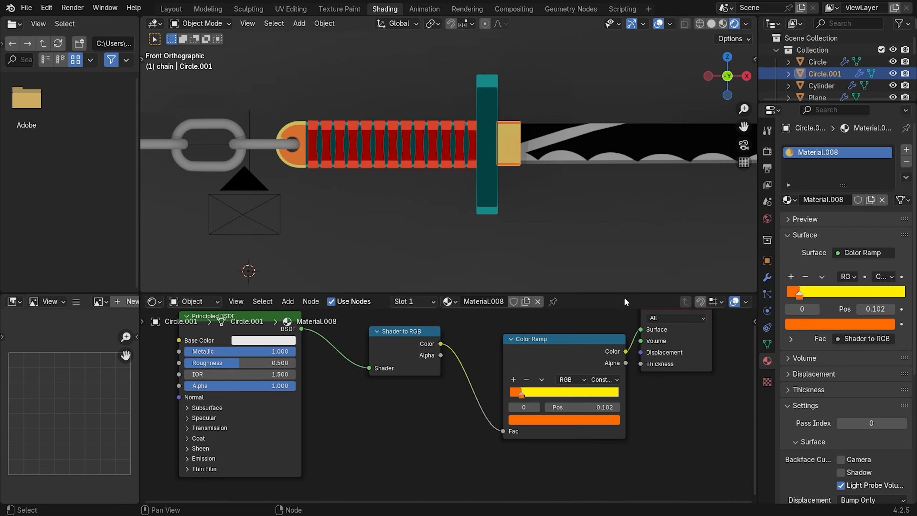
Select the guard and brighten its Color Ramp stop 0 to a lighter teal
click(614, 258)
scroll(604, 244, down, 2)
scroll(605, 247, down, 2)
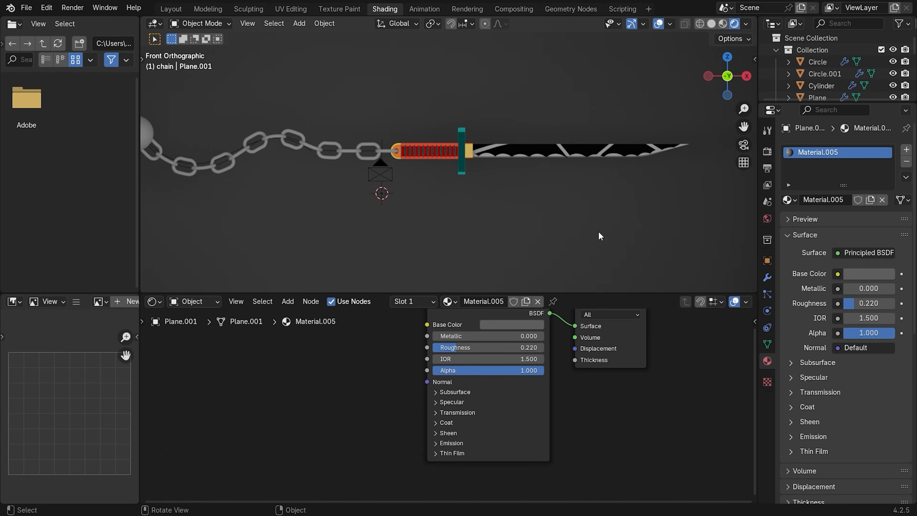
scroll(493, 177, up, 4)
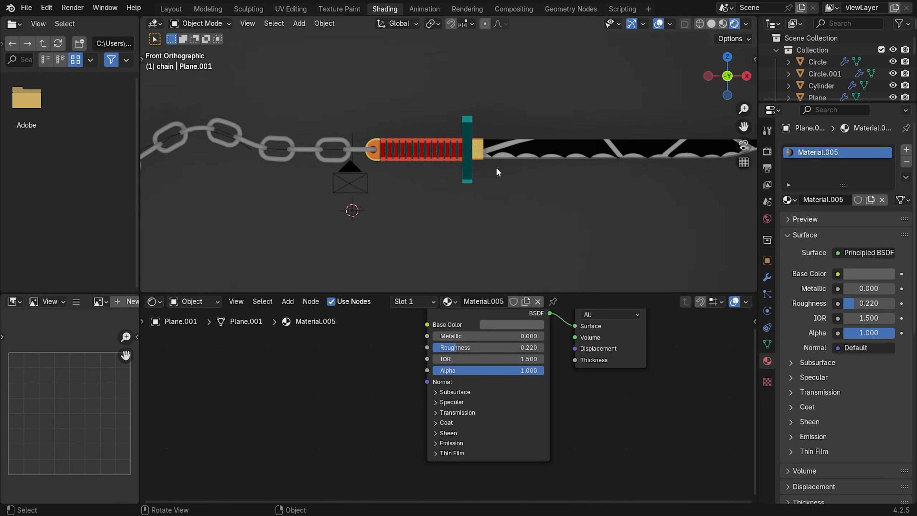
click(486, 165)
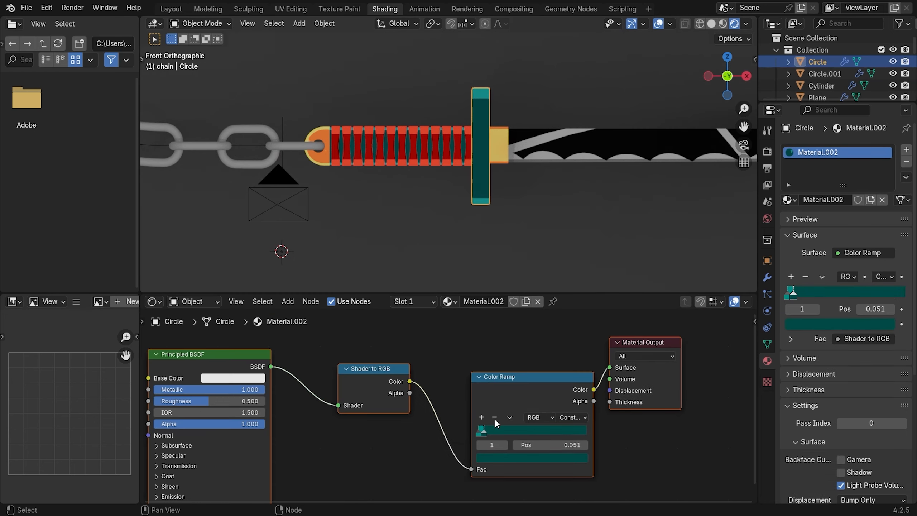
click(478, 440)
drag(493, 447, 485, 447)
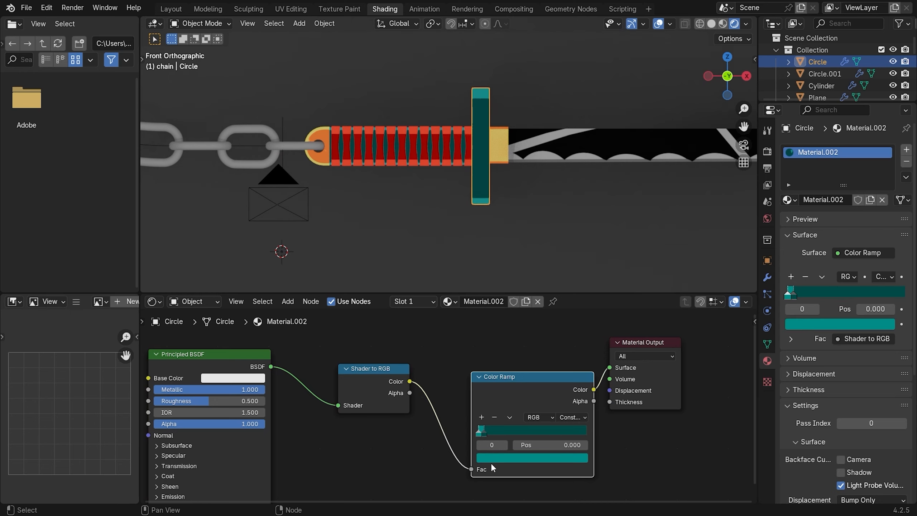
click(500, 457)
drag(577, 320, 579, 318)
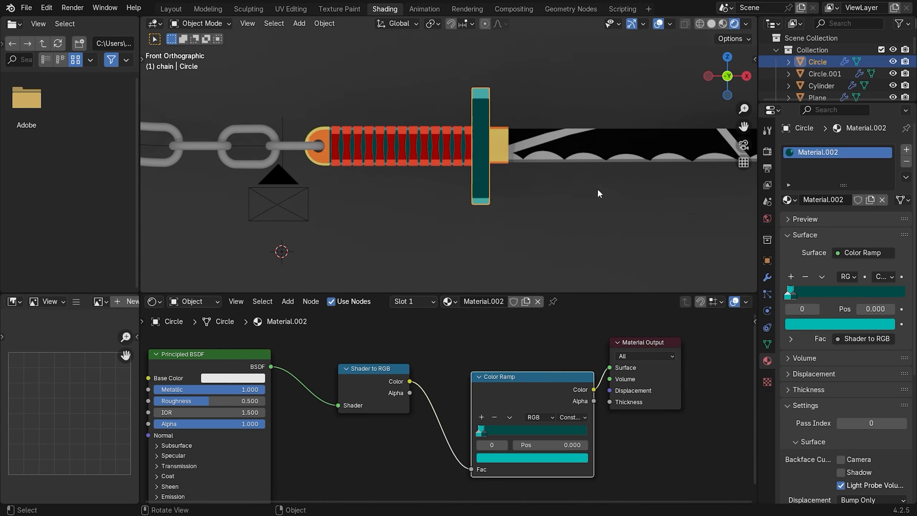
Select the sword blade and enter mesh editing for it
click(554, 227)
scroll(554, 228, down, 10)
scroll(428, 129, up, 4)
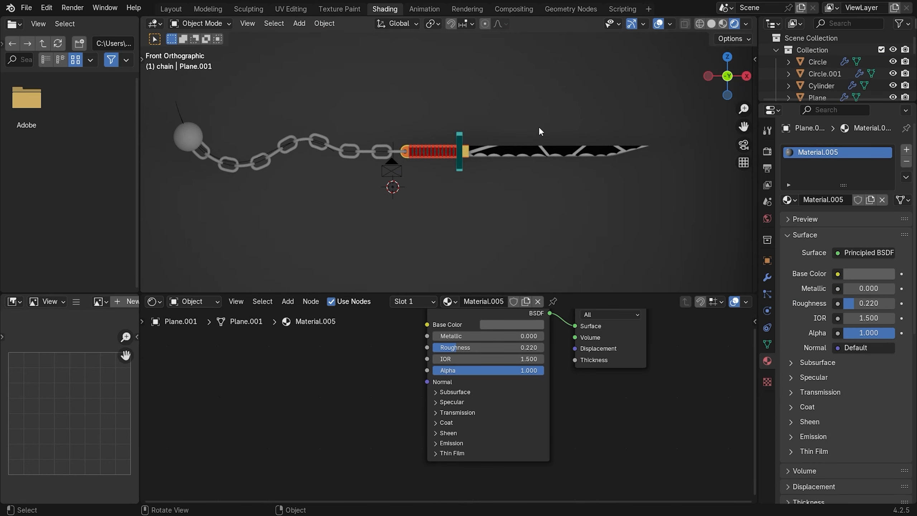
scroll(577, 143, up, 5)
click(601, 156)
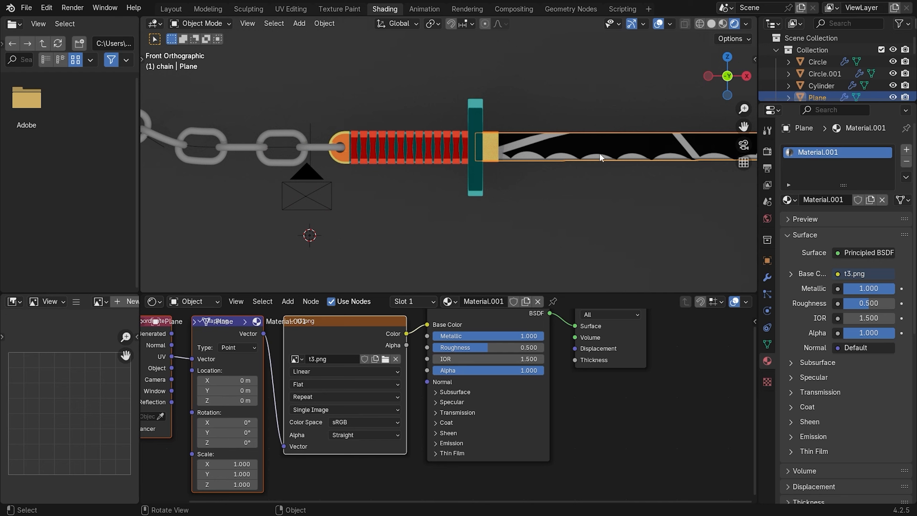
shift+middle_drag(600, 201, 384, 174)
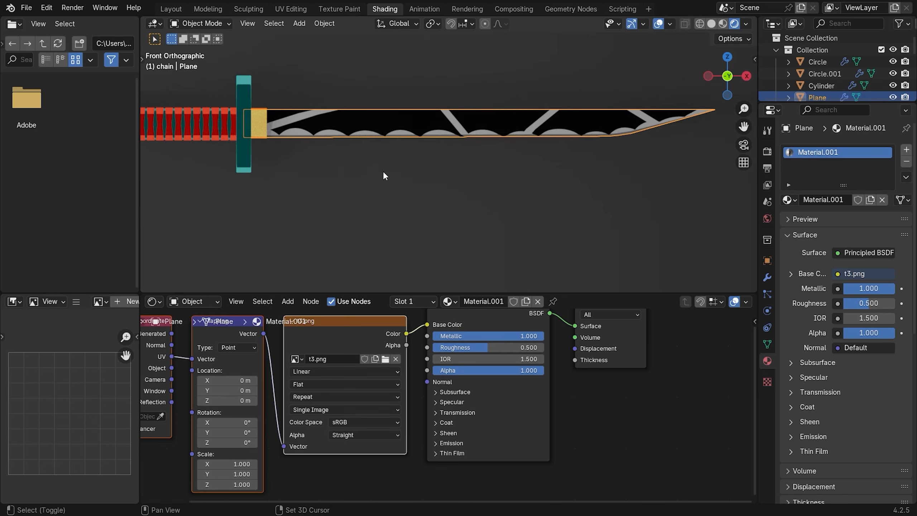
scroll(539, 89, up, 2)
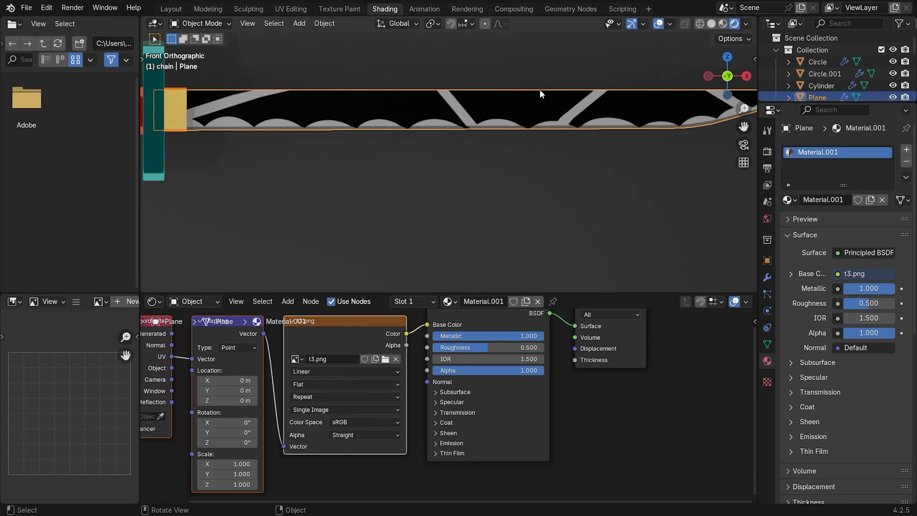
key(Tab)
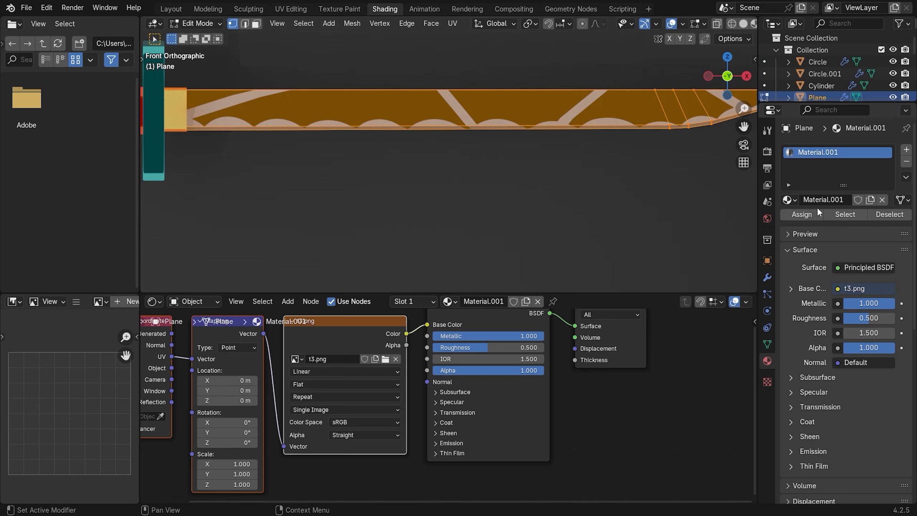
Select the narrow bevel faces along the blade's lower cutting edge, from the collar up to the tip
key(2)
click(269, 124)
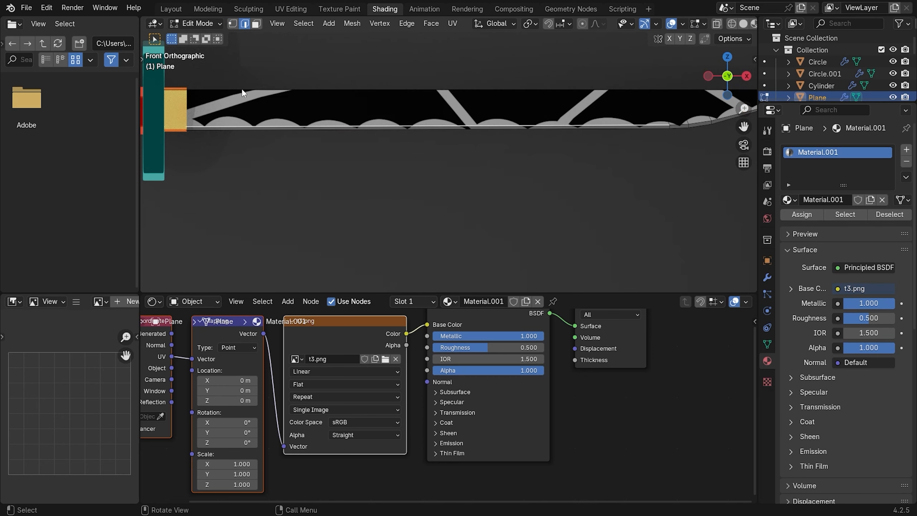
key(3)
click(276, 128)
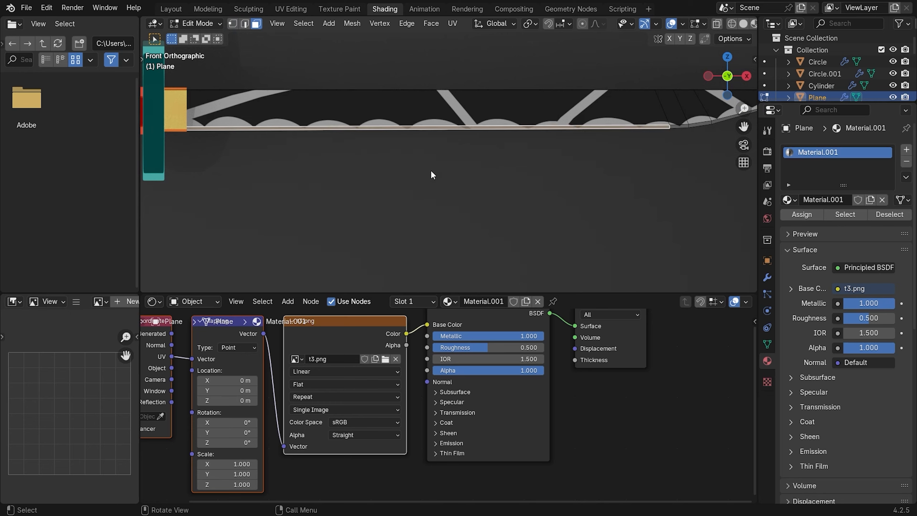
shift+middle_drag(562, 172, 470, 180)
shift+click(587, 134)
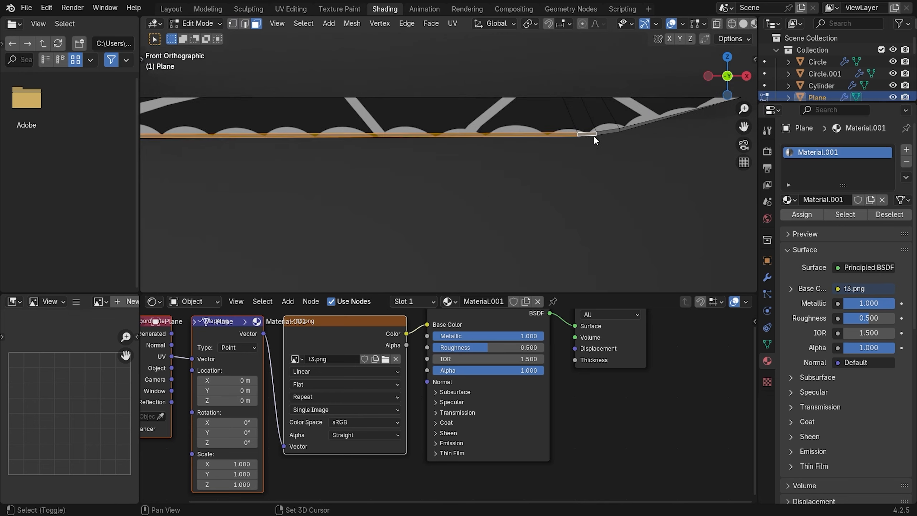
shift+click(604, 132)
shift+click(642, 122)
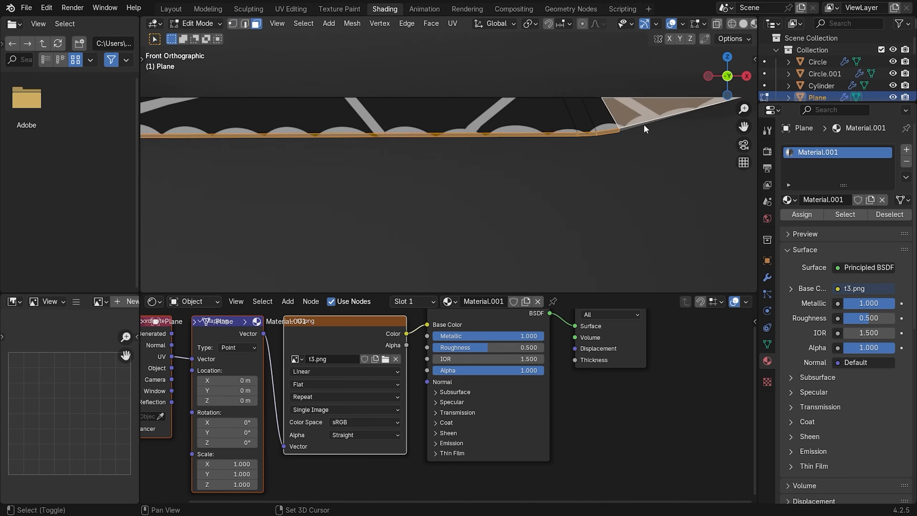
key(ctrl+z)
shift+click(645, 123)
shift+middle_drag(588, 166, 621, 170)
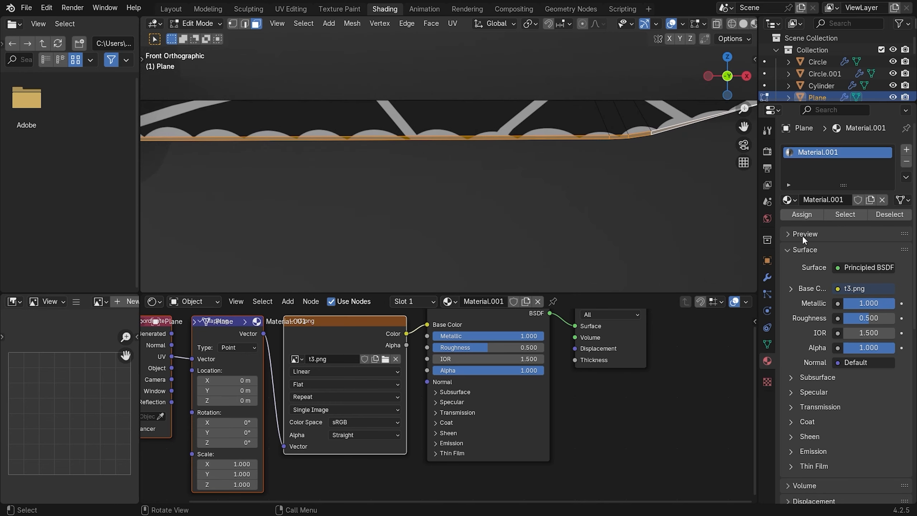
Add a second material slot to the blade with a new material whose base color is pure white
click(906, 149)
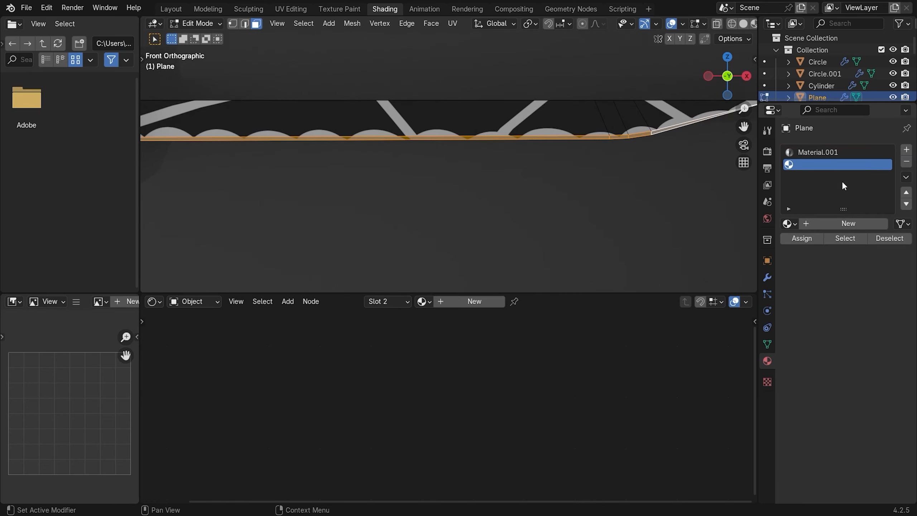
click(817, 223)
click(859, 311)
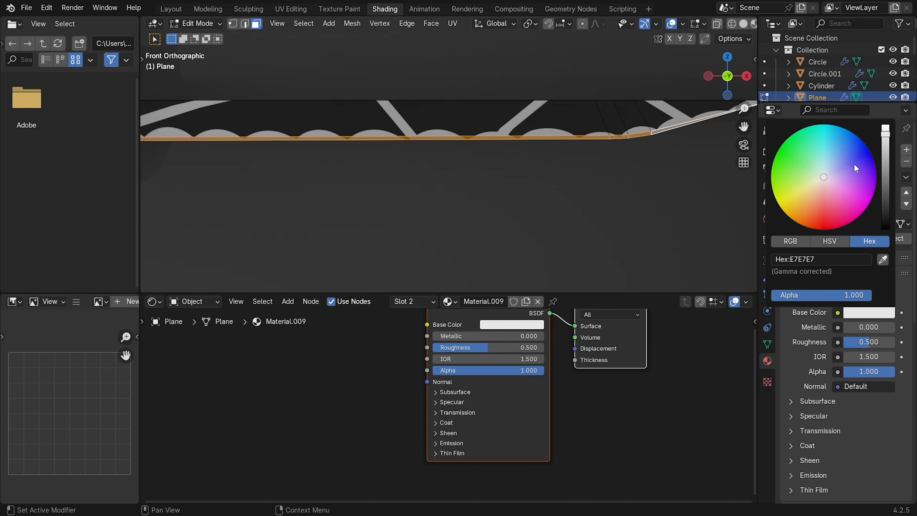
click(887, 125)
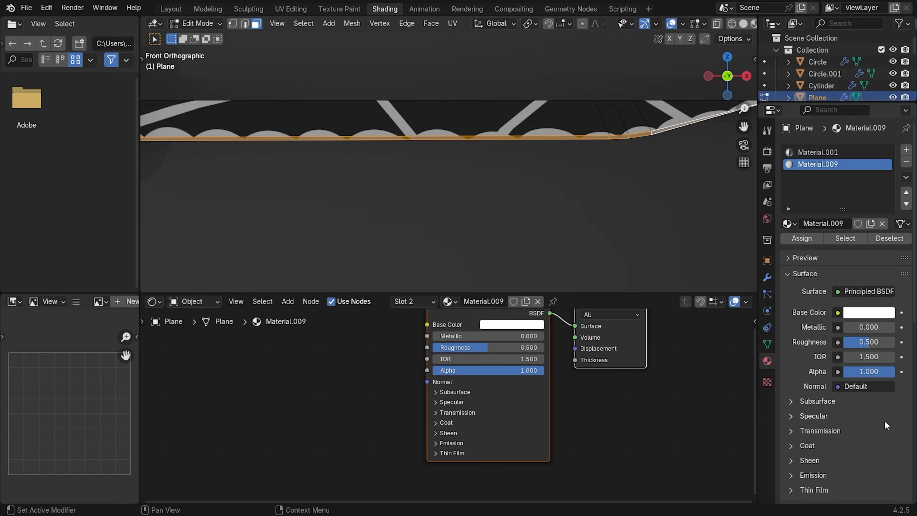
Assign the white material to the selected cutting-edge faces, return to Object Mode and check the edge up close
click(801, 239)
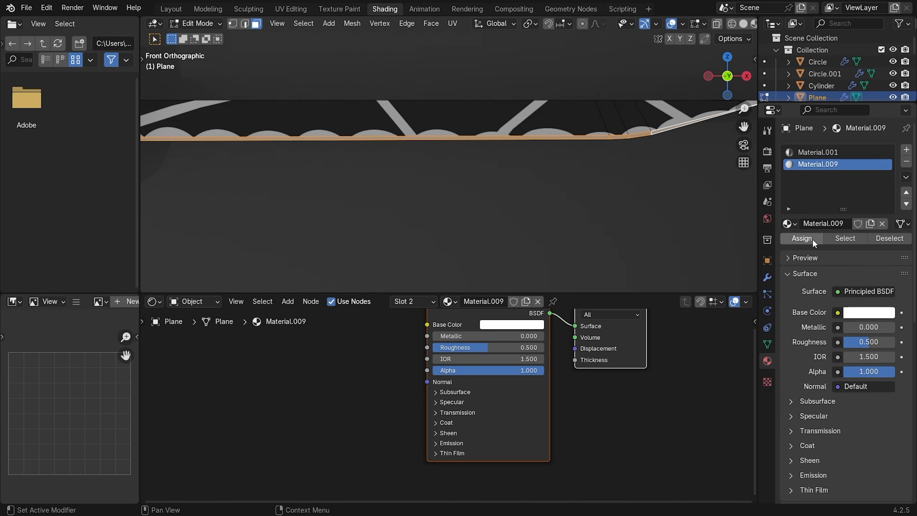
key(Tab)
click(535, 138)
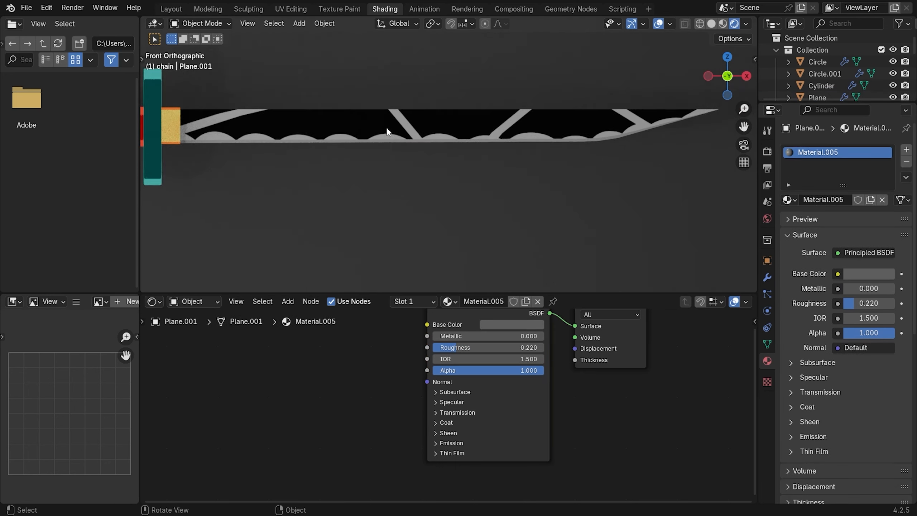
scroll(386, 127, up, 3)
click(436, 129)
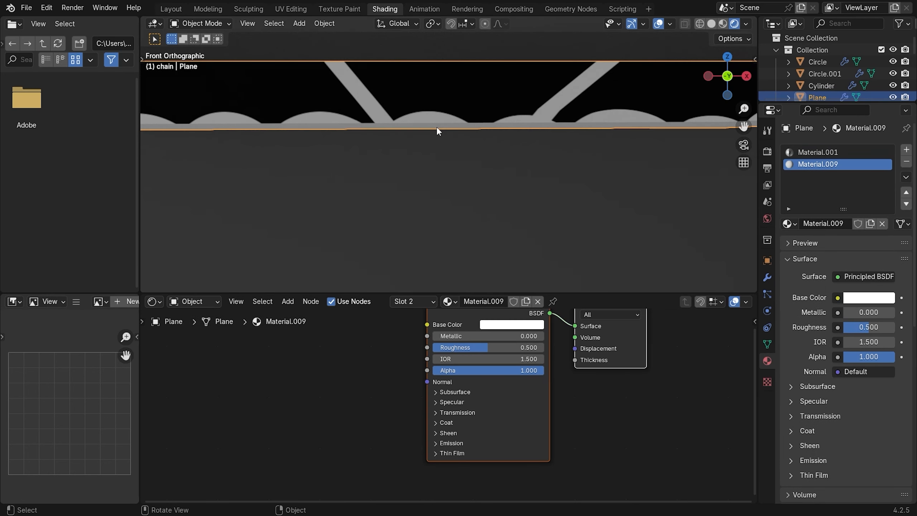
scroll(341, 160, down, 4)
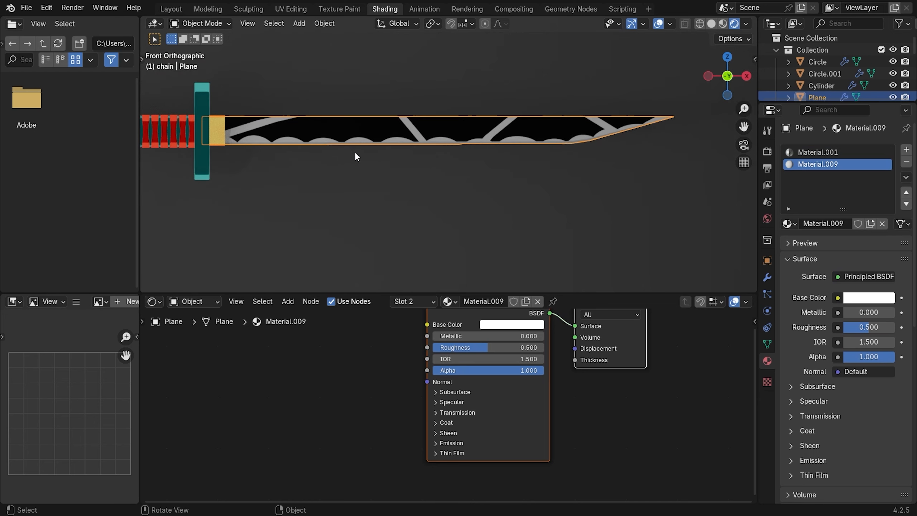
Give the chain a new material and replace its default nodes with the copied yellow and orange toon nodes
shift+middle_drag(350, 155, 650, 171)
shift+middle_drag(404, 159, 598, 179)
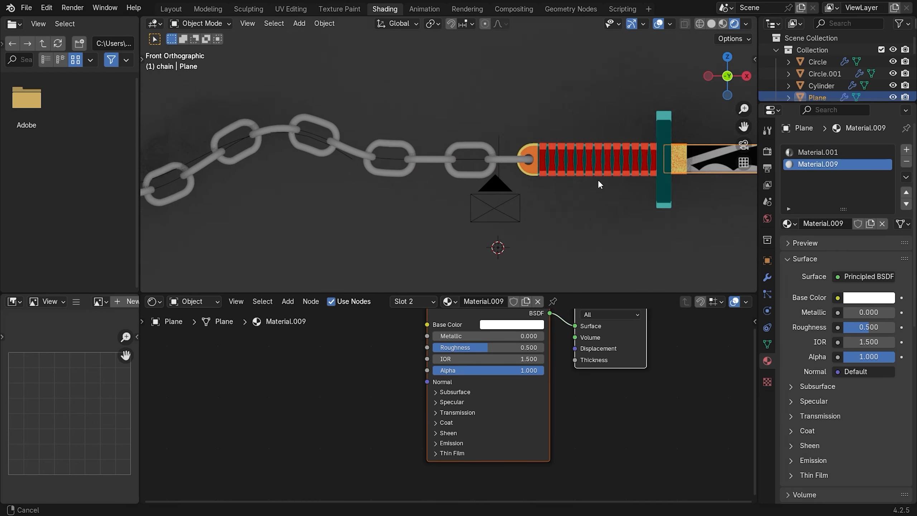
click(478, 178)
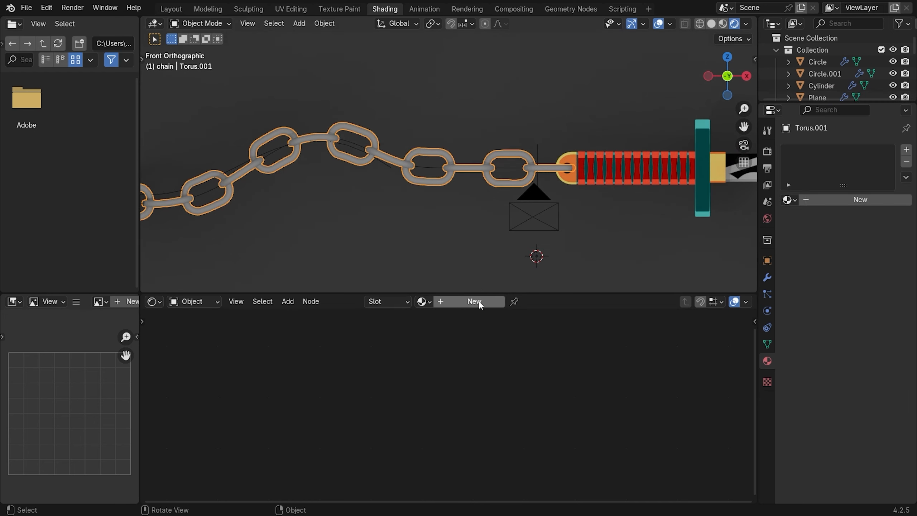
drag(681, 343, 334, 466)
key(x)
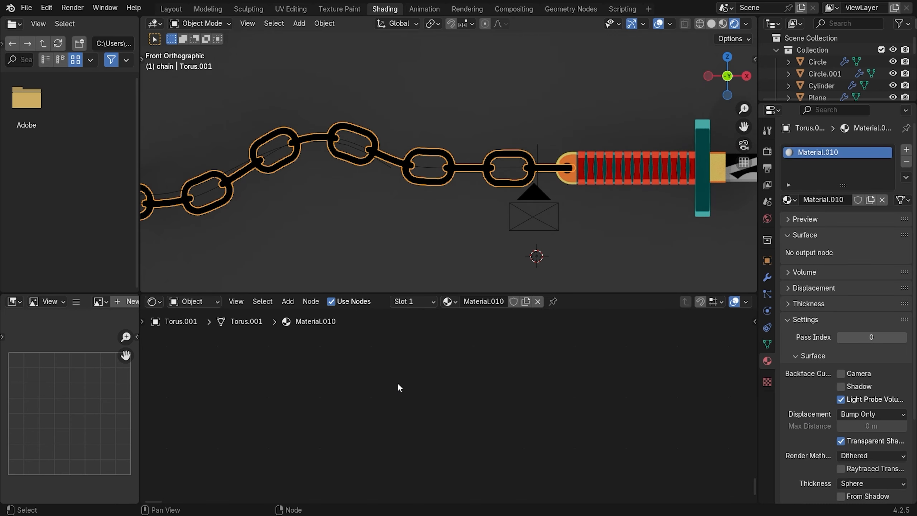
key(ctrl+v)
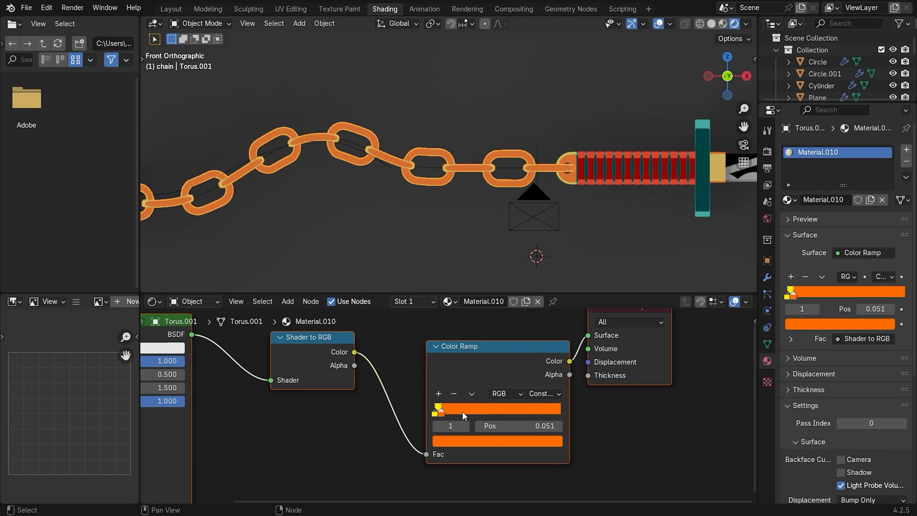
Recolour stop 0 of the chain's Color Ramp to light grey with hue 0, saturation 0 and value 0.493
drag(443, 414, 459, 414)
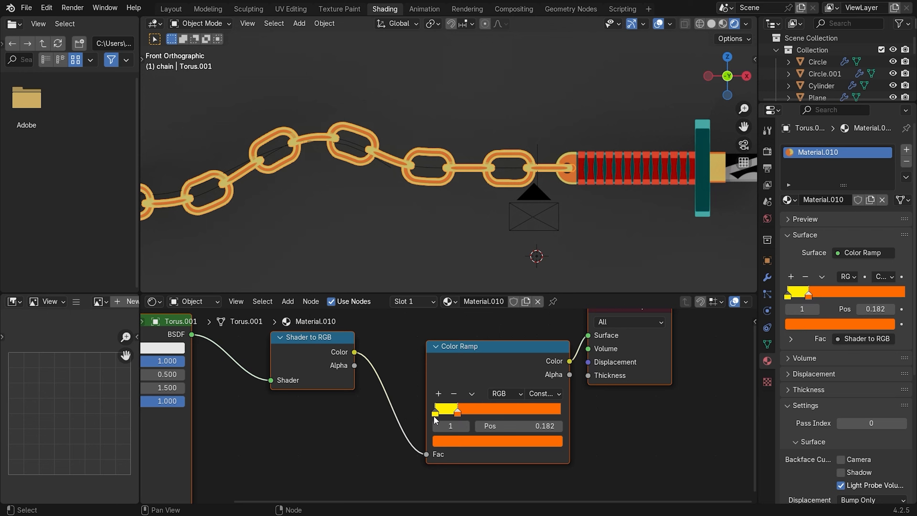
click(433, 415)
click(434, 414)
click(455, 440)
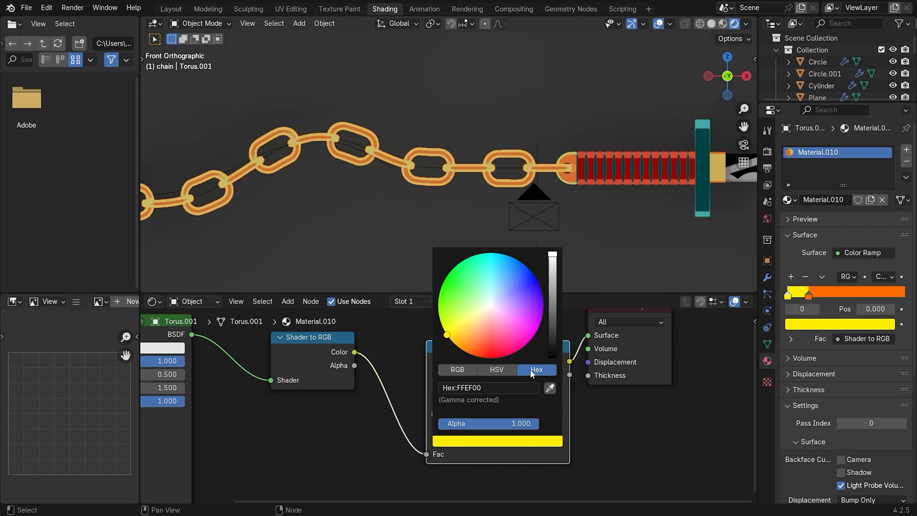
click(486, 372)
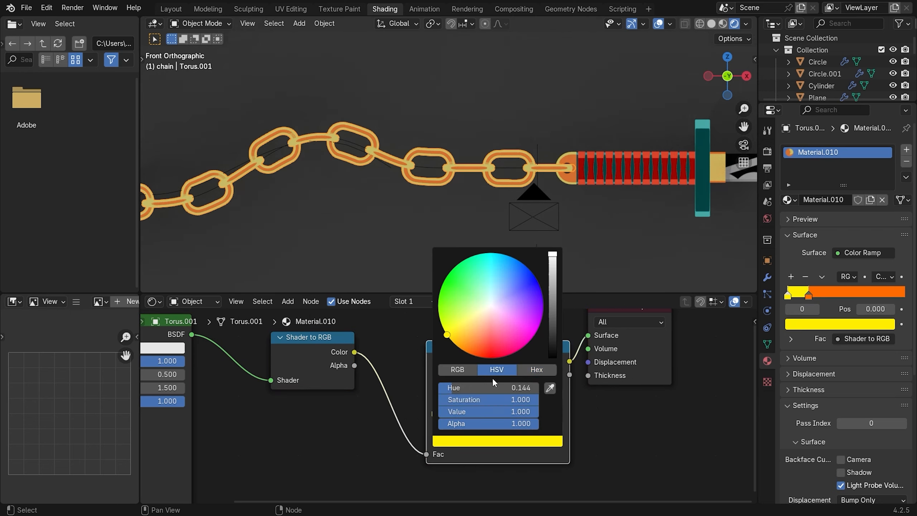
click(494, 387)
text(0)
key(Return)
click(496, 399)
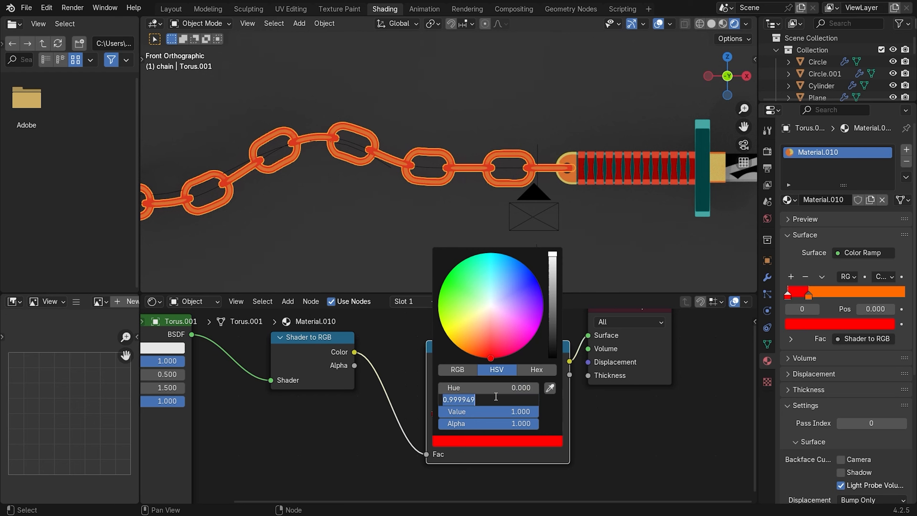
text(0)
key(Return)
drag(505, 411, 484, 411)
drag(552, 263, 552, 284)
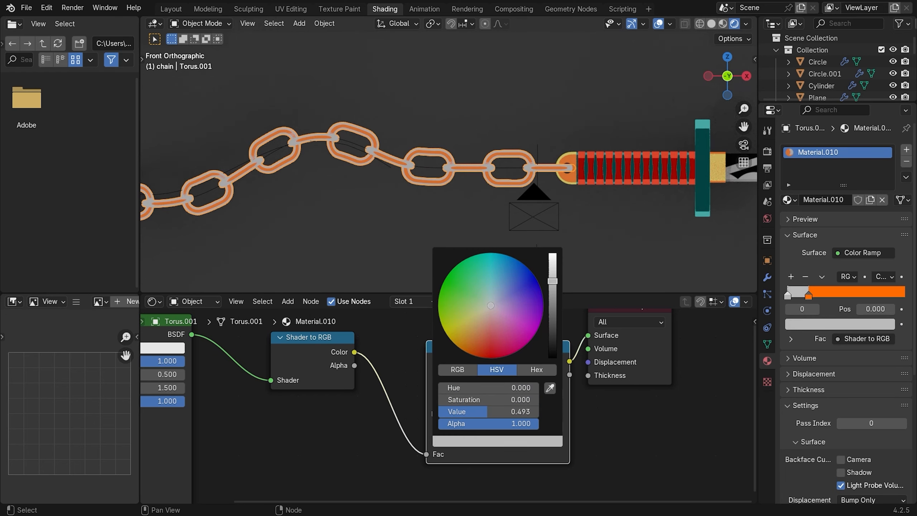
Recolour the orange stop of the chain's Color Ramp to a muted dark blue and place it at position 0.084
mouse_move(459, 415)
mouse_down()
mouse_move(485, 415)
mouse_move(473, 416)
mouse_up()
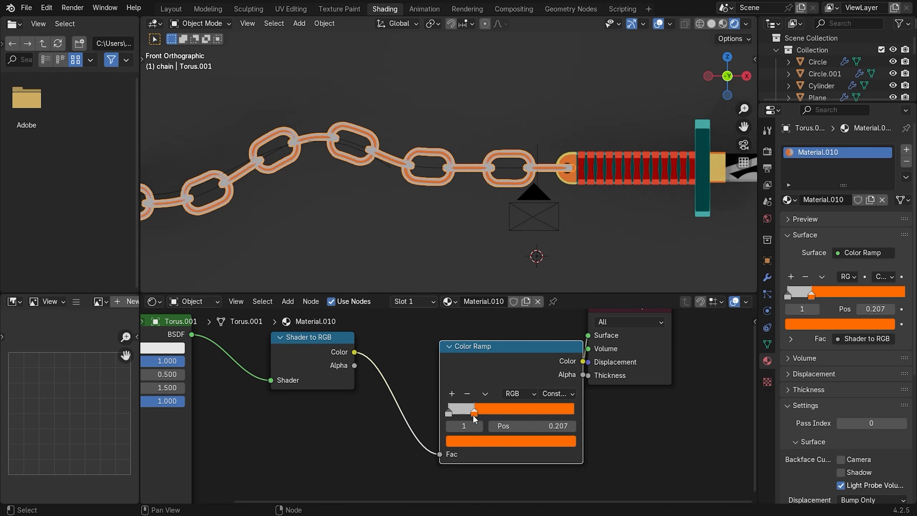
click(512, 441)
click(565, 300)
mouse_move(525, 273)
mouse_down()
mouse_move(524, 285)
mouse_move(565, 305)
mouse_move(565, 320)
mouse_up()
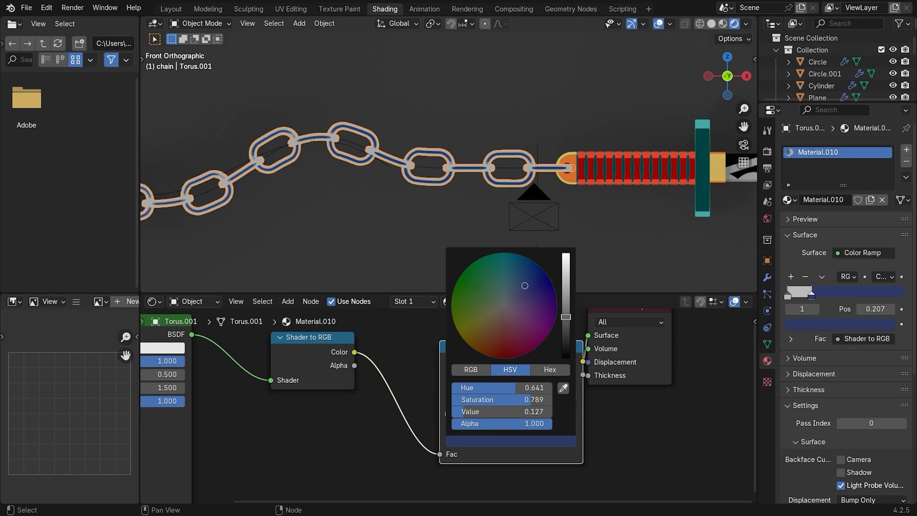
mouse_move(518, 289)
mouse_down()
mouse_move(531, 269)
mouse_move(519, 289)
mouse_up()
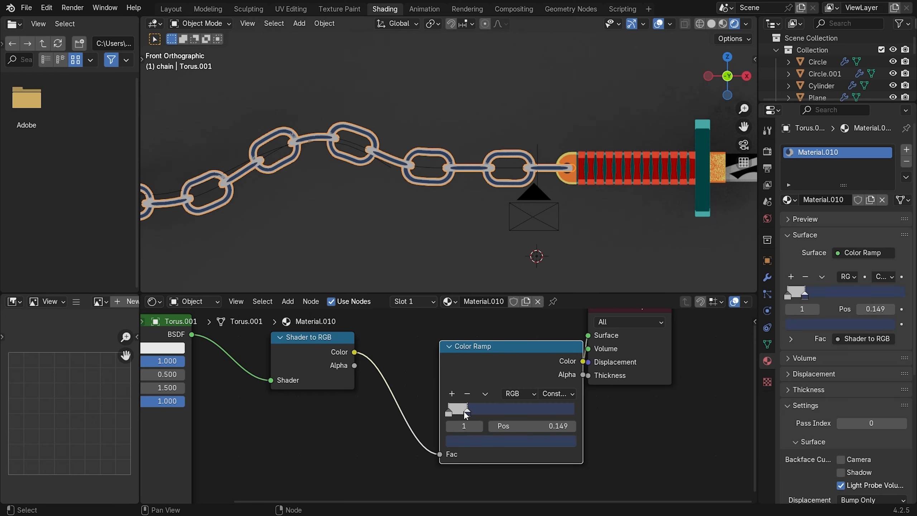
drag(474, 413, 459, 413)
click(403, 368)
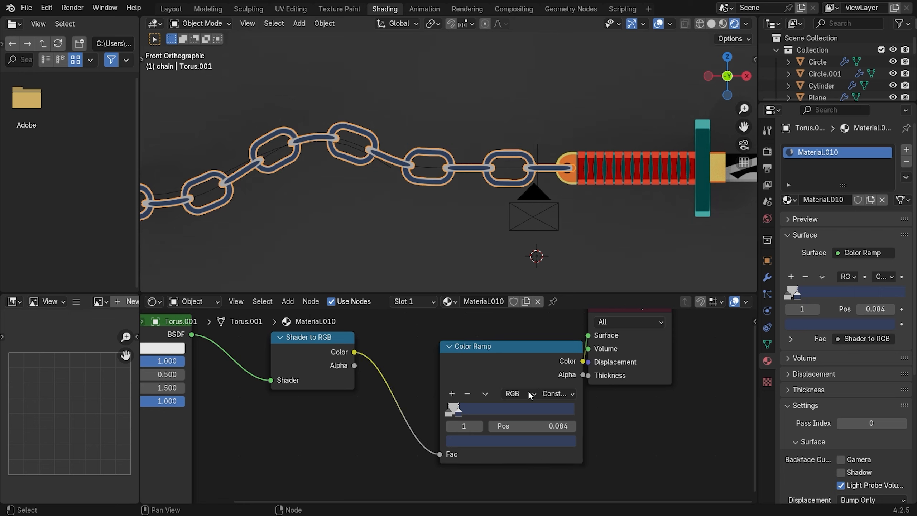
Add a dark grey middle stop with value 0.065 to the chain's Color Ramp around position 0.205, then deselect the chain
click(451, 394)
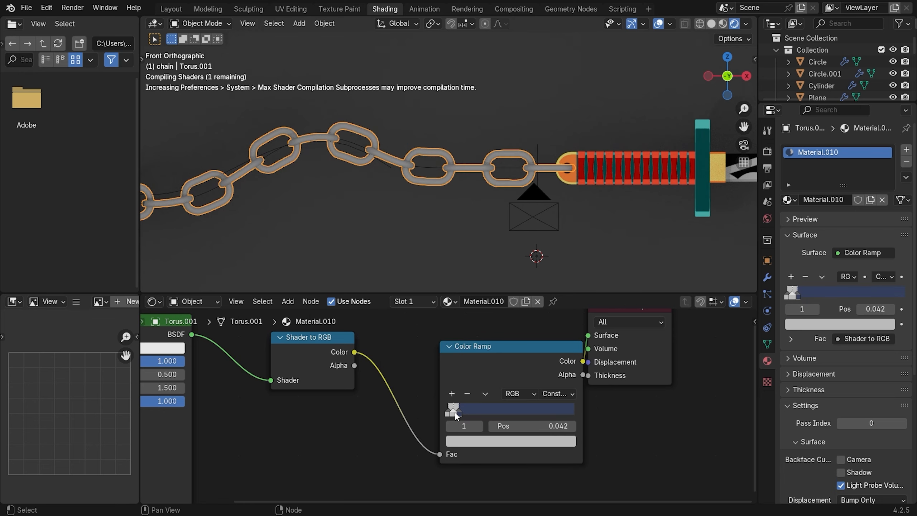
drag(454, 413, 477, 413)
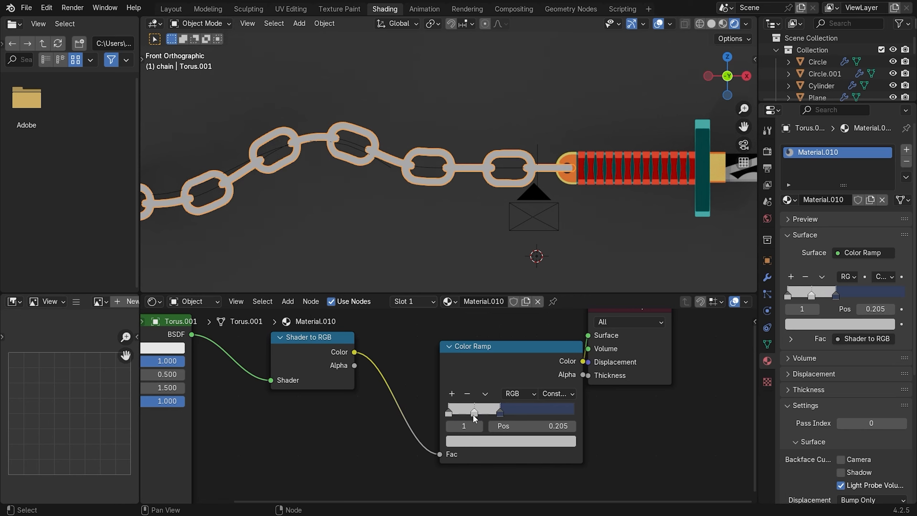
click(483, 446)
drag(564, 296, 564, 328)
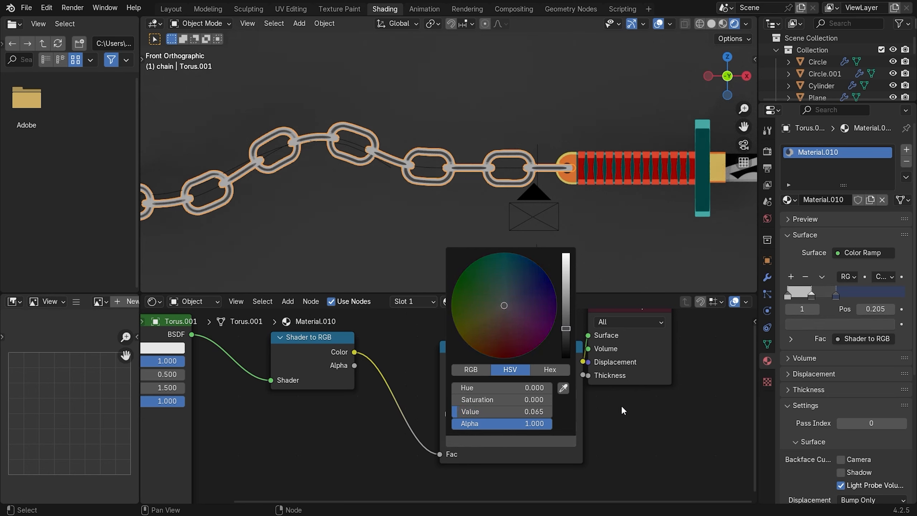
mouse_move(473, 414)
mouse_down()
mouse_move(453, 418)
mouse_move(499, 415)
mouse_move(471, 420)
mouse_up()
click(496, 121)
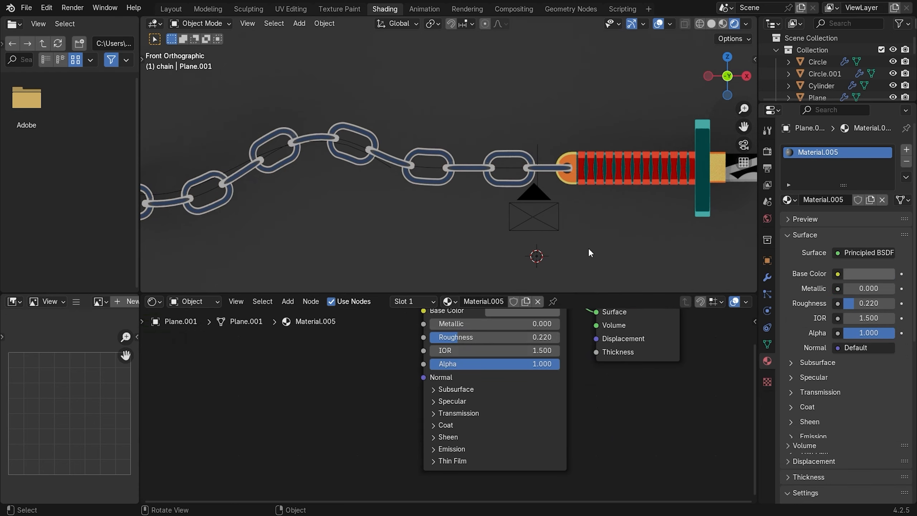
scroll(491, 152, down, 3)
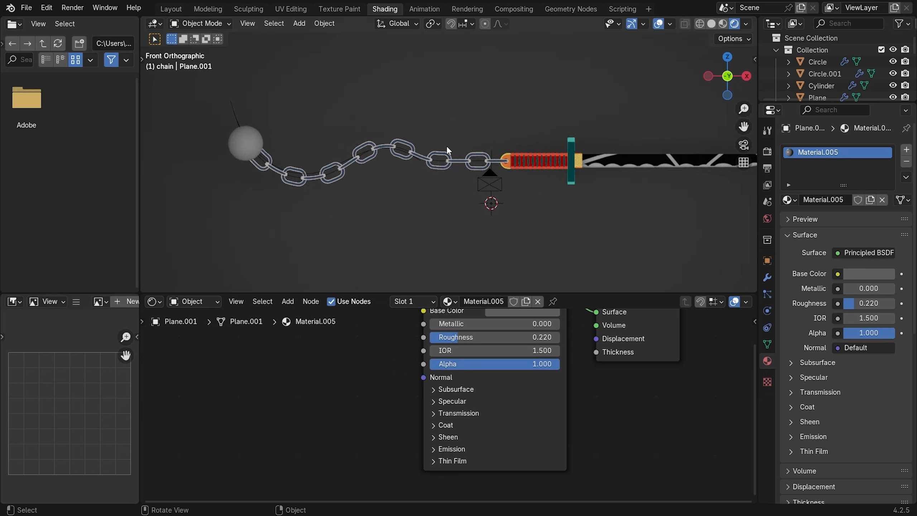
Shift the chain's Color Ramp stops to thin its light edge, placing stop 1 at position 0.045, and deselect the chain
scroll(447, 150, up, 2)
scroll(448, 149, up, 5)
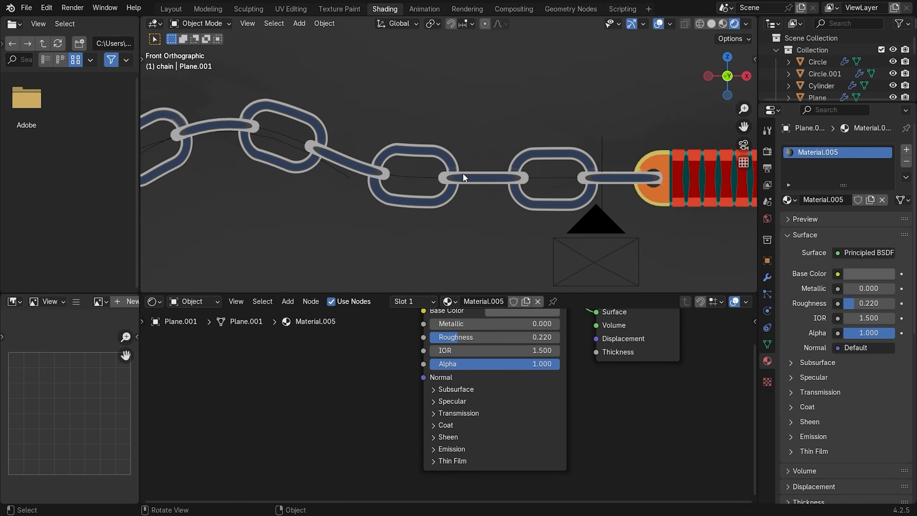
click(466, 179)
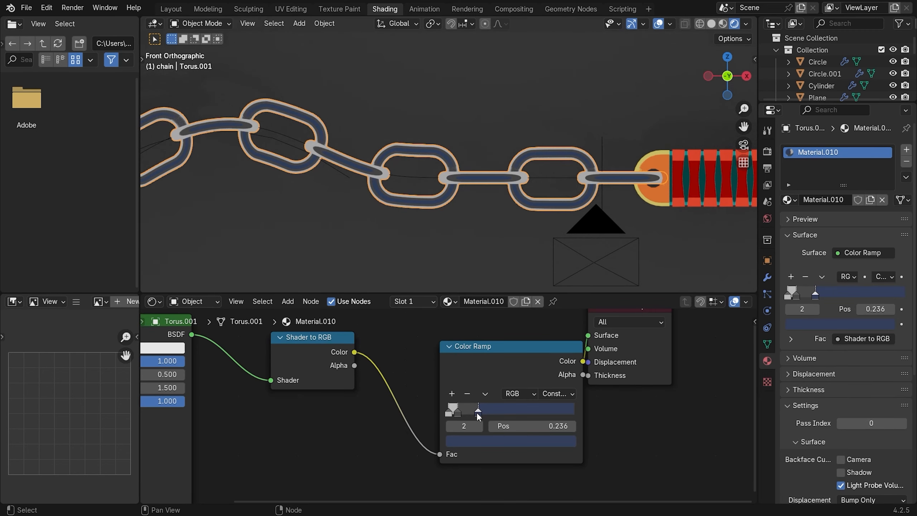
mouse_move(458, 414)
mouse_down()
mouse_move(485, 417)
mouse_move(454, 415)
mouse_up()
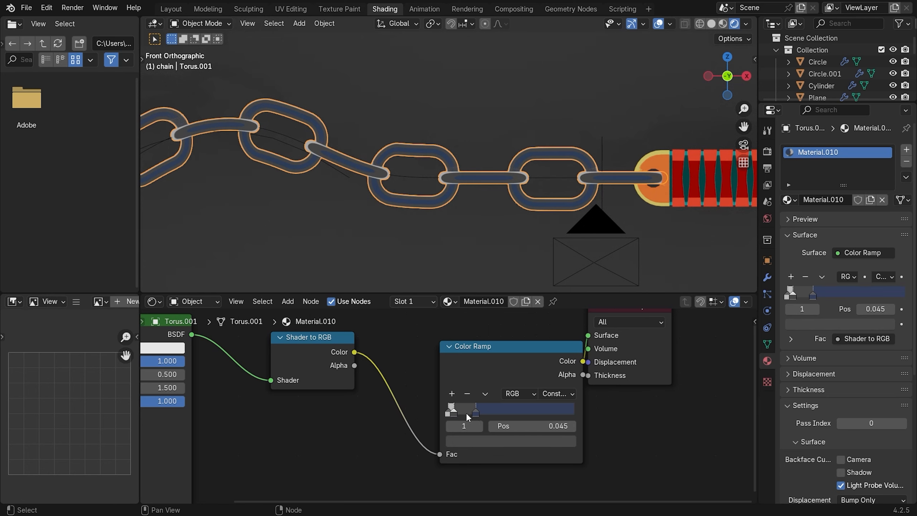
click(518, 245)
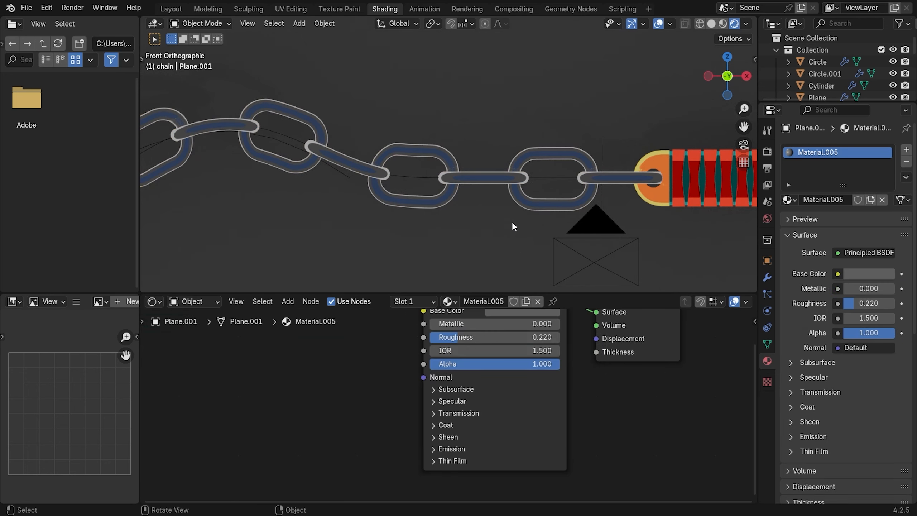
Assign the existing orange and yellow Material.006 to the ball at the end of the chain, then deselect the ball
scroll(451, 177, down, 4)
scroll(451, 175, down, 3)
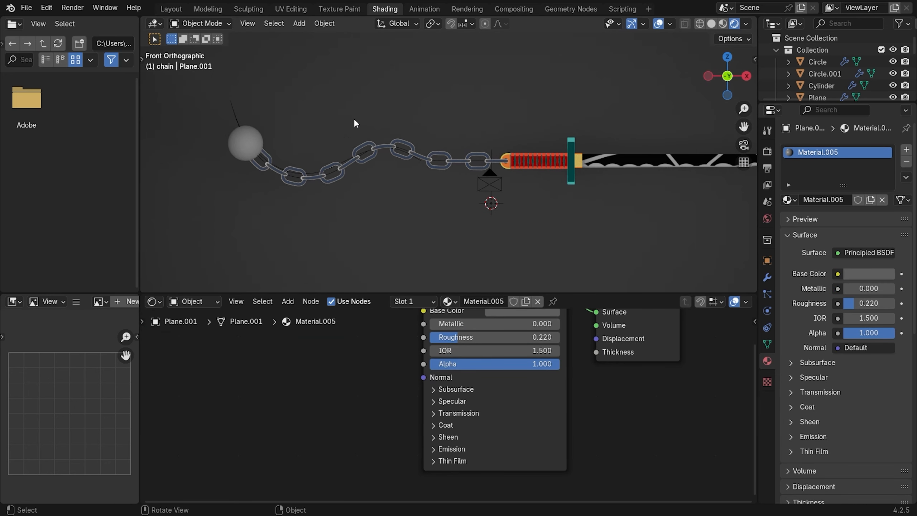
scroll(451, 166, up, 1)
shift+middle_drag(465, 166, 546, 160)
click(239, 137)
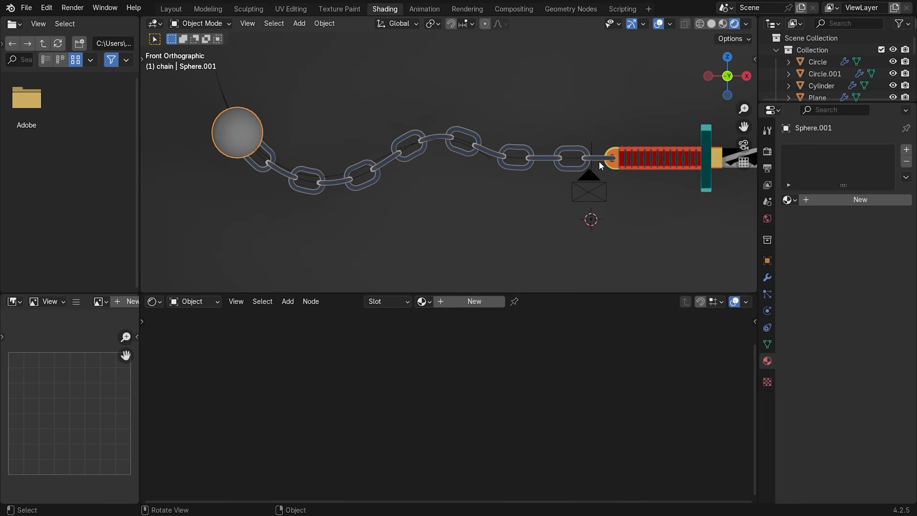
click(789, 200)
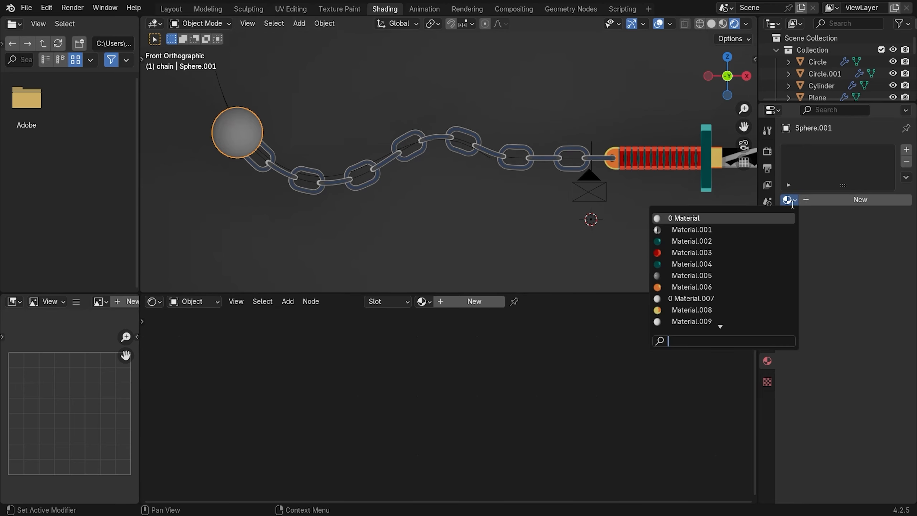
click(698, 288)
click(529, 225)
Examine the shaded sword, chain and ball from the front and from an angle
scroll(388, 195, down, 5)
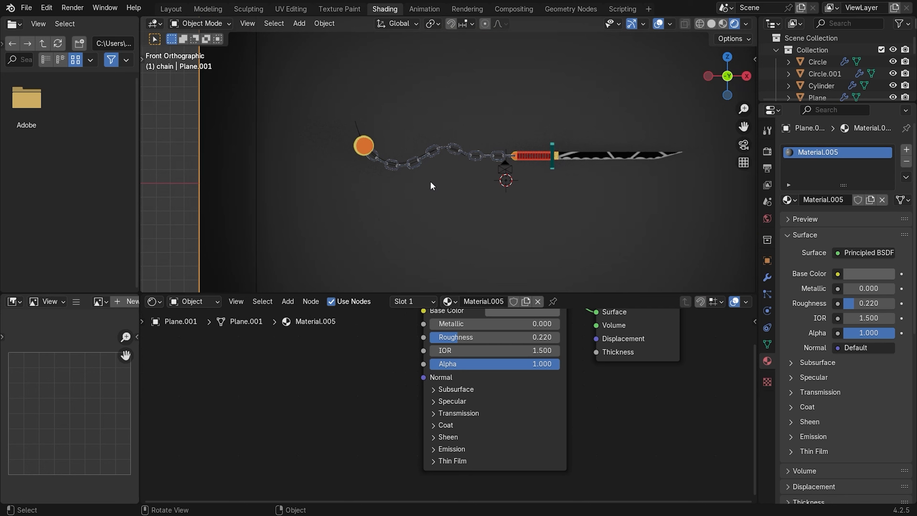
scroll(456, 148, up, 6)
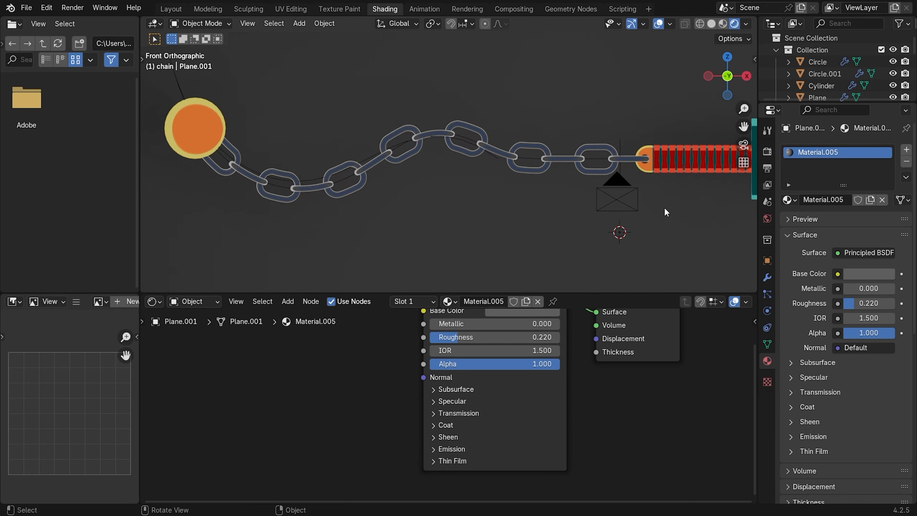
scroll(635, 170, down, 5)
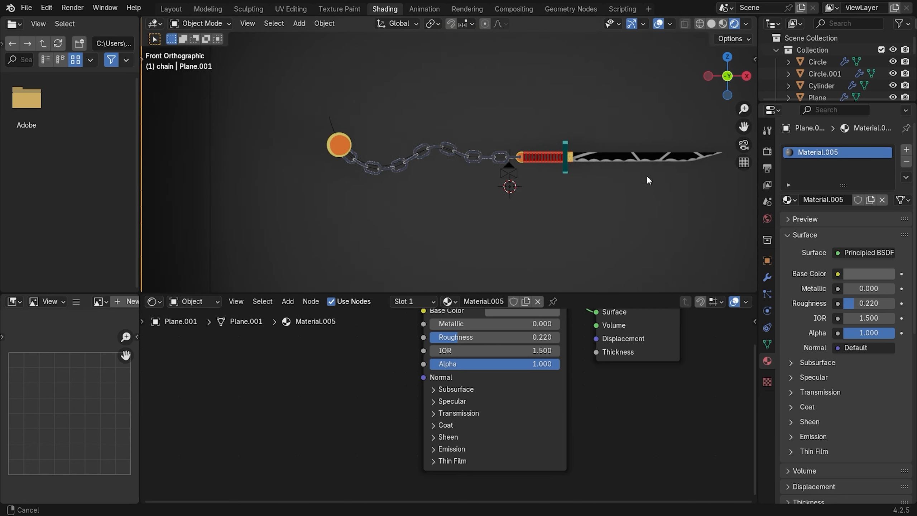
shift+middle_drag(648, 178, 586, 196)
scroll(569, 190, up, 1)
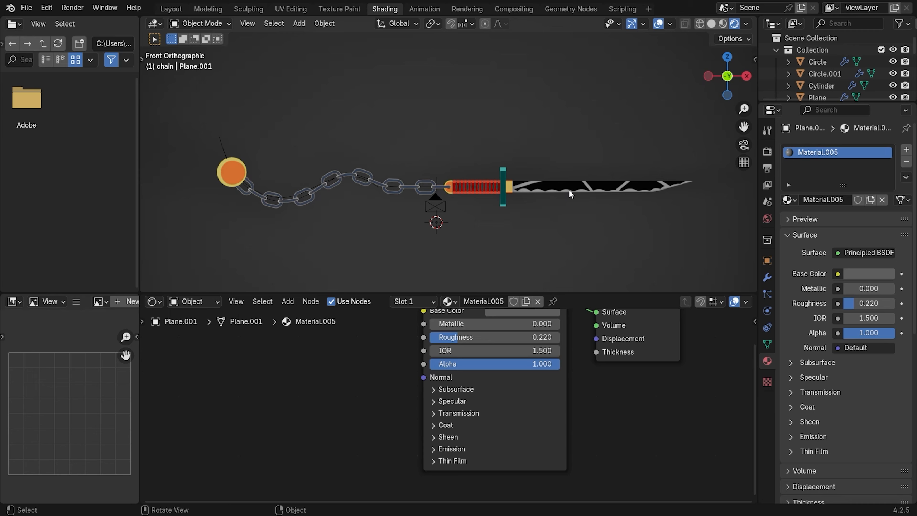
middle_drag(569, 191, 535, 197)
scroll(536, 197, down, 6)
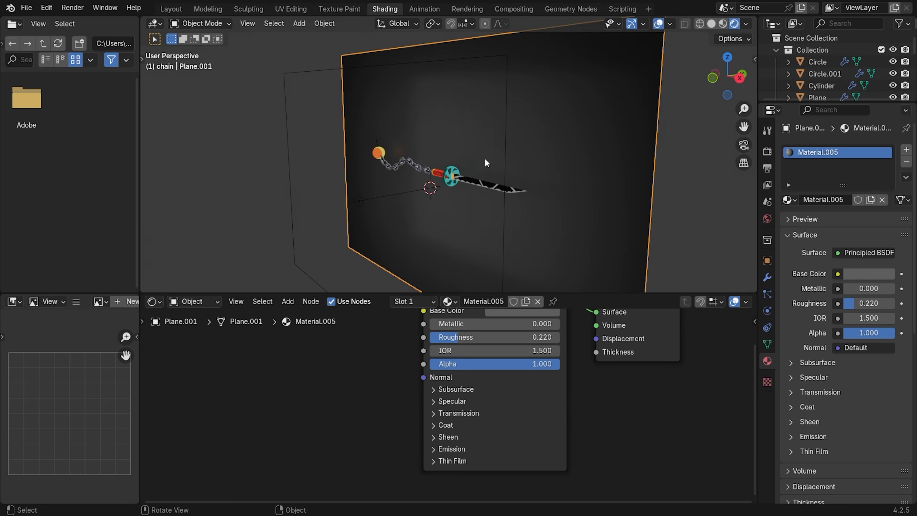
Add a Grease Pencil Stroke object to the scene in the Layout workspace's front view
key(KP_1)
click(210, 10)
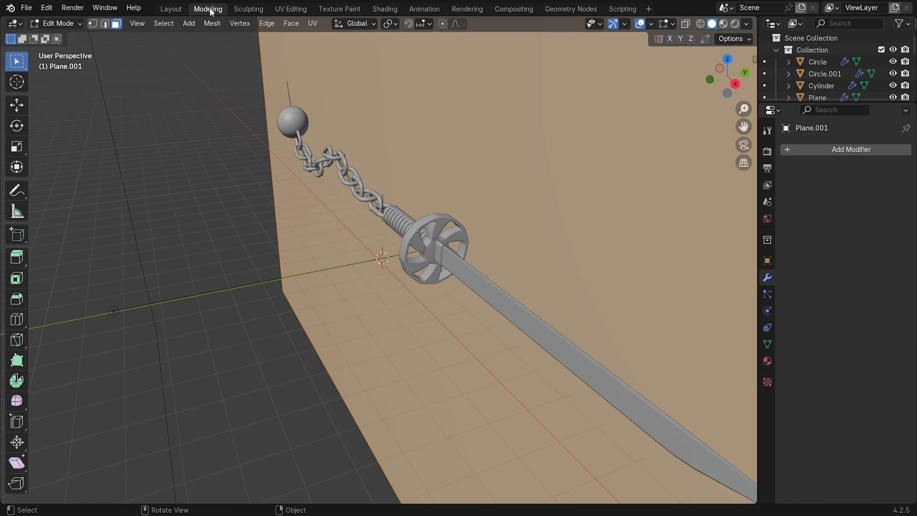
click(181, 11)
key(KP_1)
scroll(513, 245, down, 3)
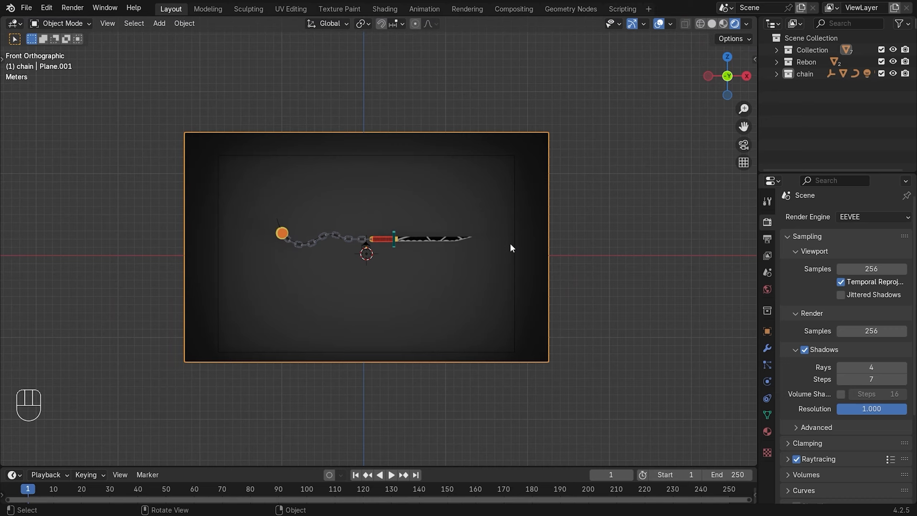
key(shift+a)
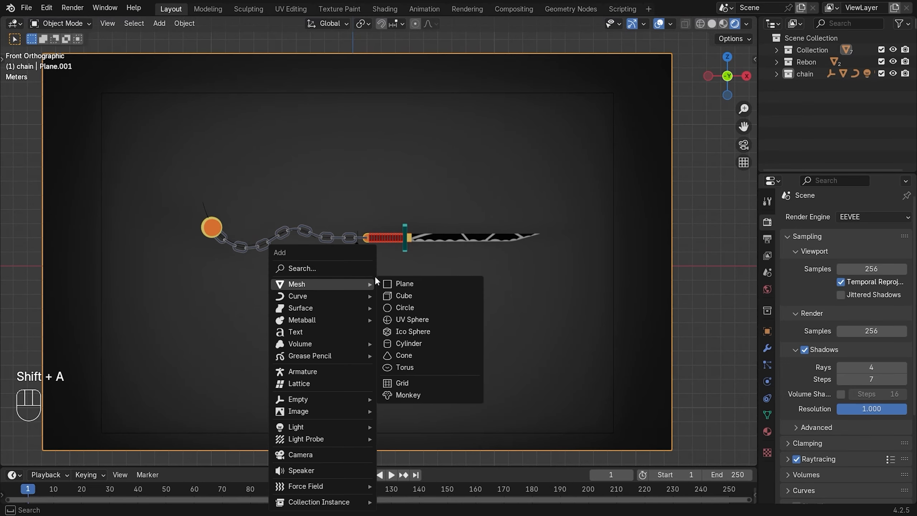
mouse_move(343, 357)
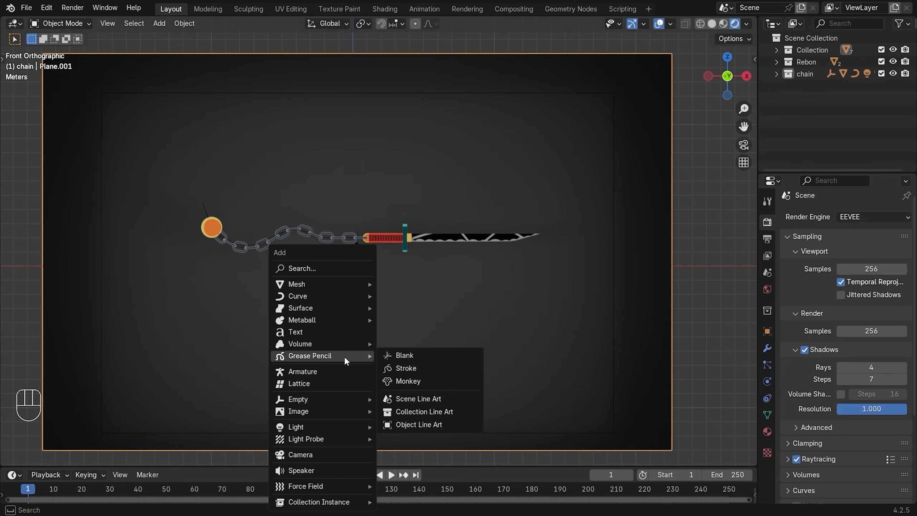
click(406, 368)
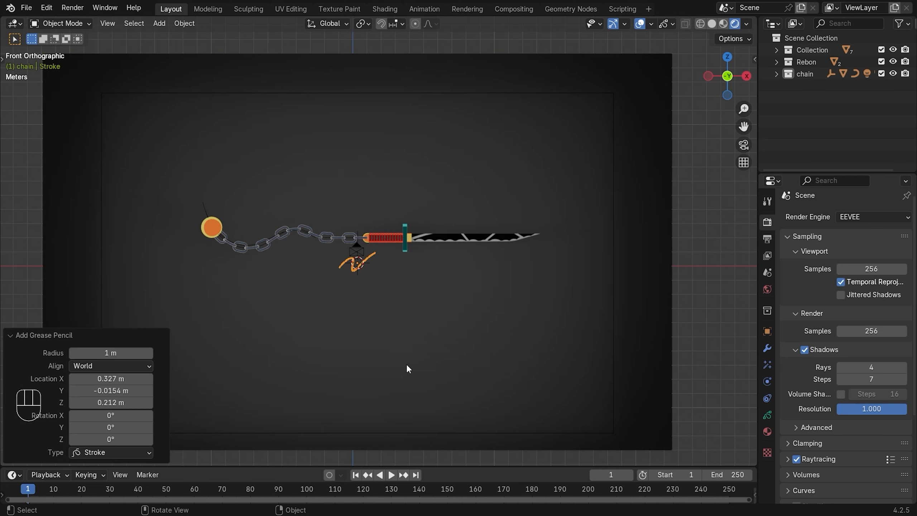
Move the Grease Pencil stroke about 15 m up along the Z axis, above the sword
key(g)
key(z)
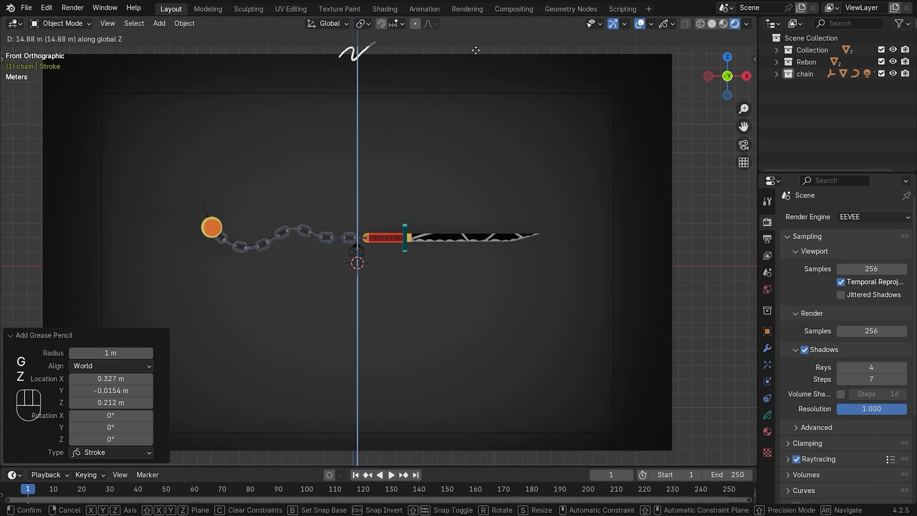
click(478, 44)
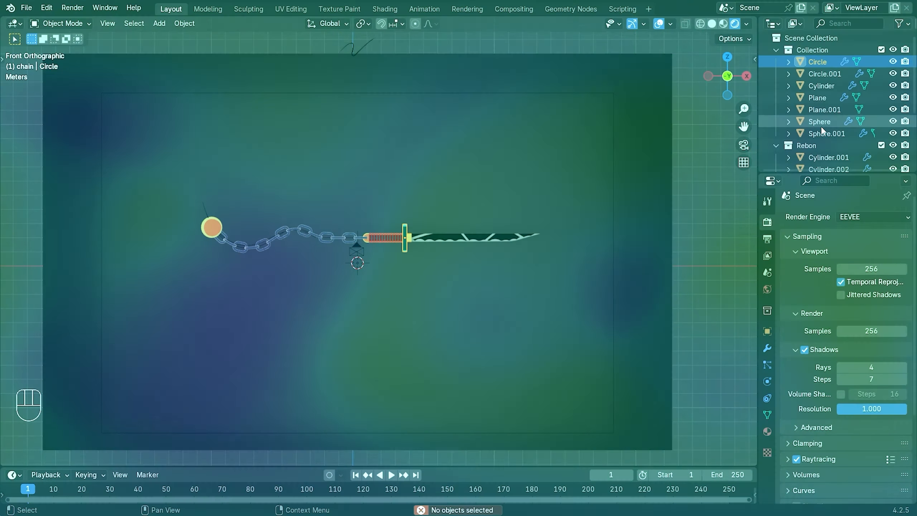
Select all meshes in Collection from Circle to Sphere.001, plus Cylinder.001 and Cylinder.002 in Rebon and Torus.001 in chain
shift+click(818, 133)
scroll(848, 141, down, 3)
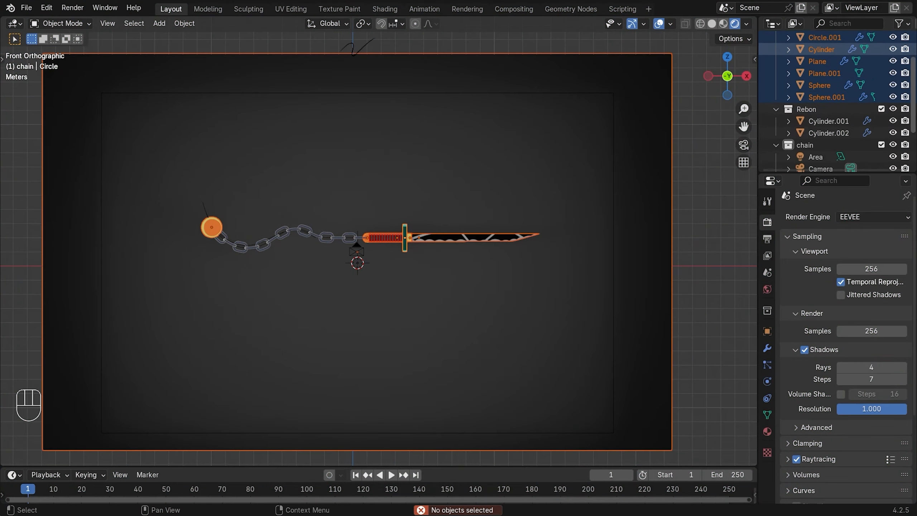
scroll(848, 123, down, 2)
shift+click(834, 92)
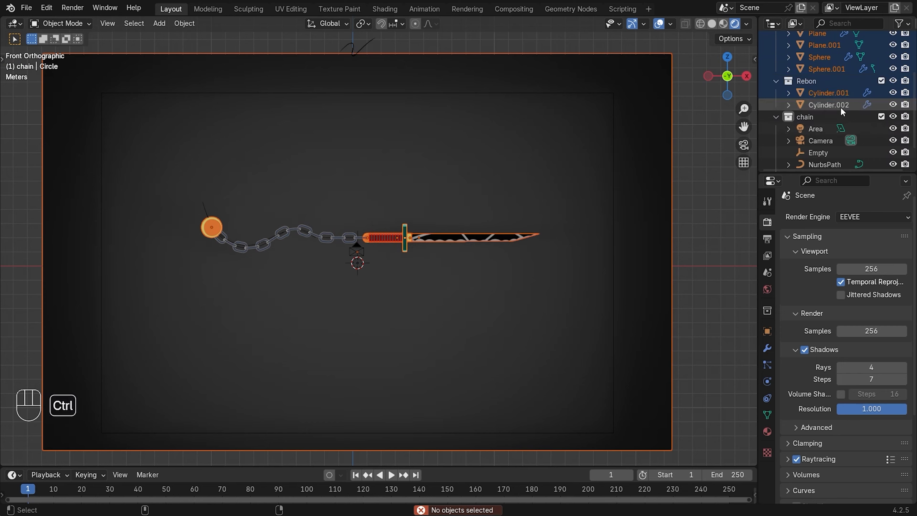
ctrl+click(840, 107)
scroll(860, 113, down, 1)
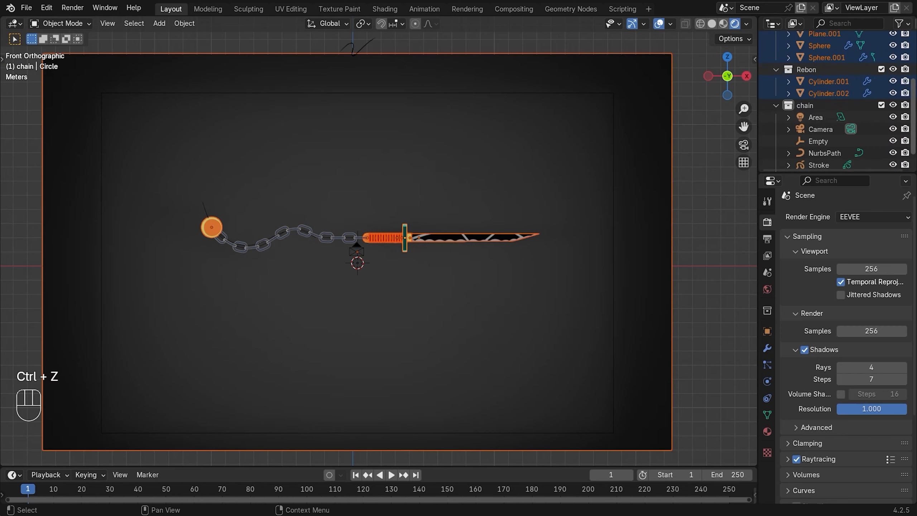
scroll(791, 159, down, 1)
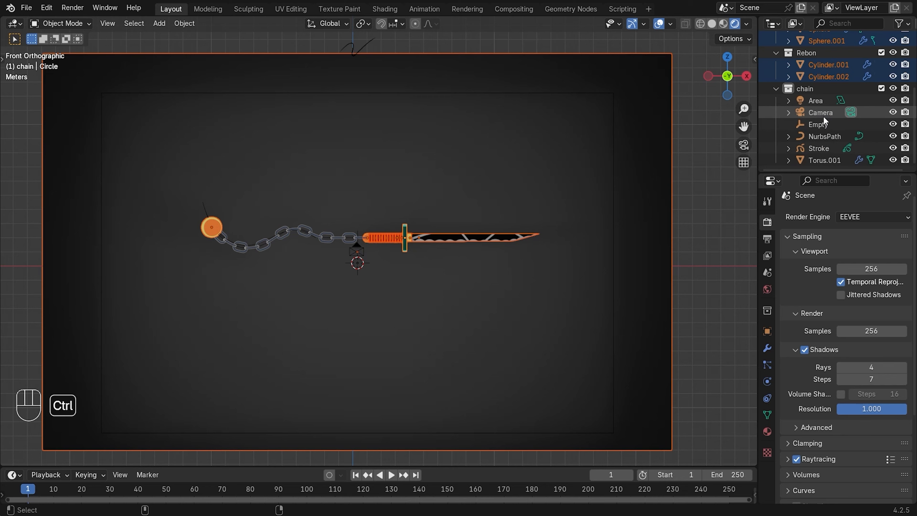
ctrl+click(827, 159)
ctrl+click(821, 148)
ctrl+click(823, 138)
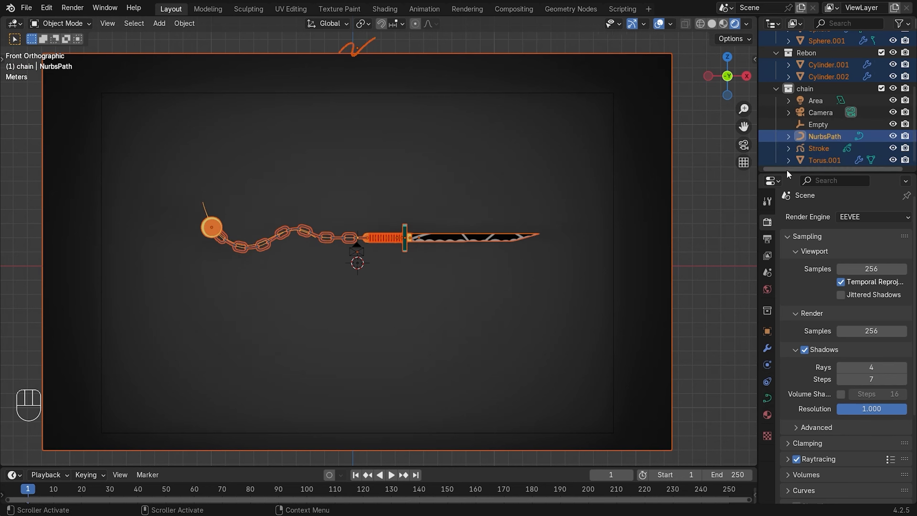
scroll(786, 169, up, 4)
scroll(812, 145, down, 4)
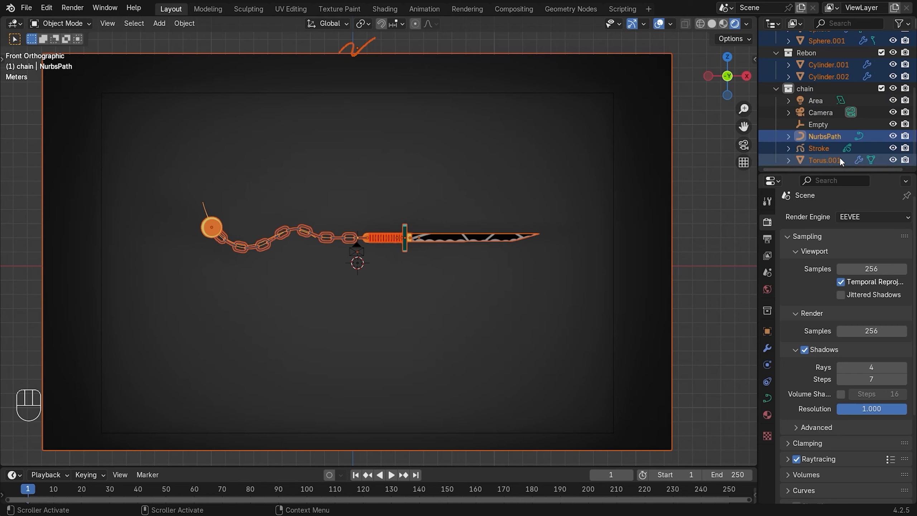
ctrl+click(823, 148)
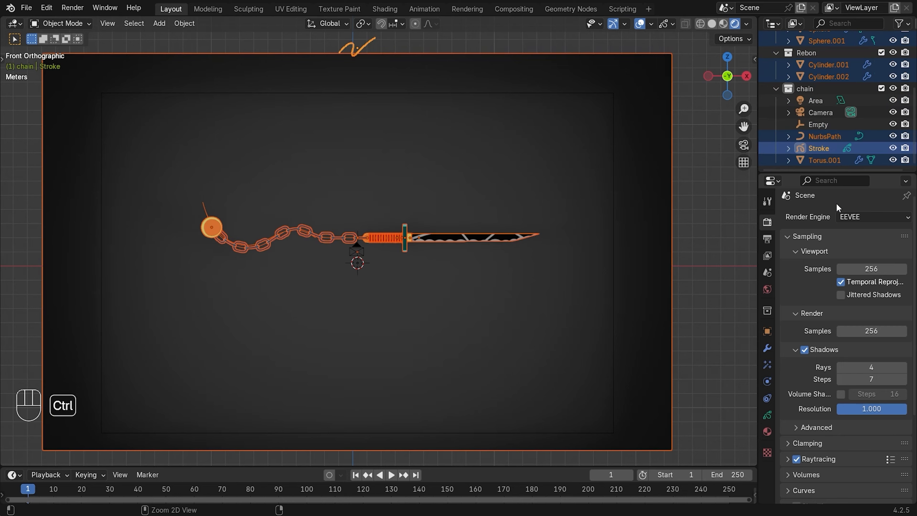
click(821, 151)
key(ctrl+z)
ctrl+click(827, 147)
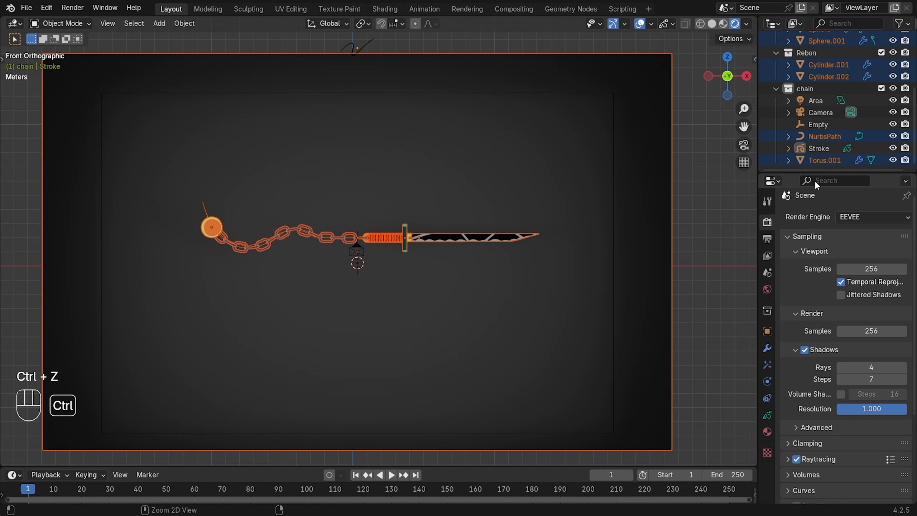
ctrl+click(830, 138)
ctrl+click(831, 137)
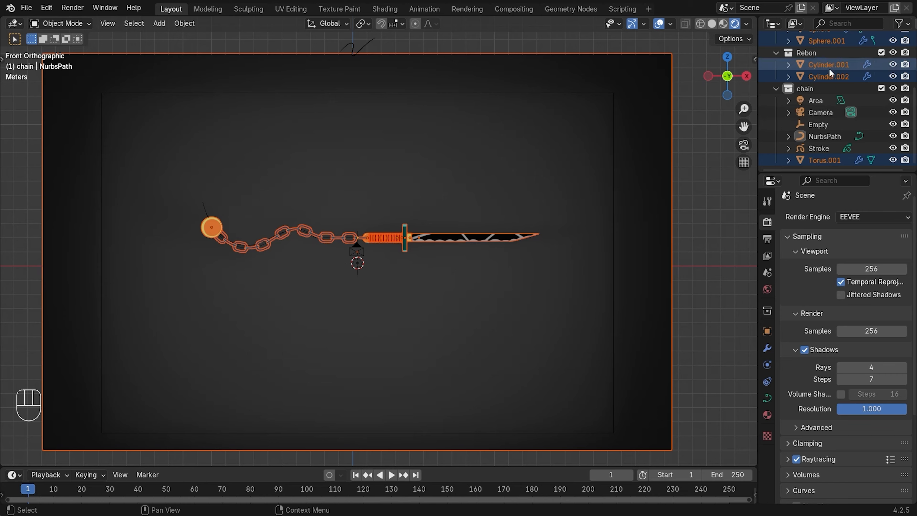
Move the selected meshes into a new collection named All
scroll(819, 138, up, 5)
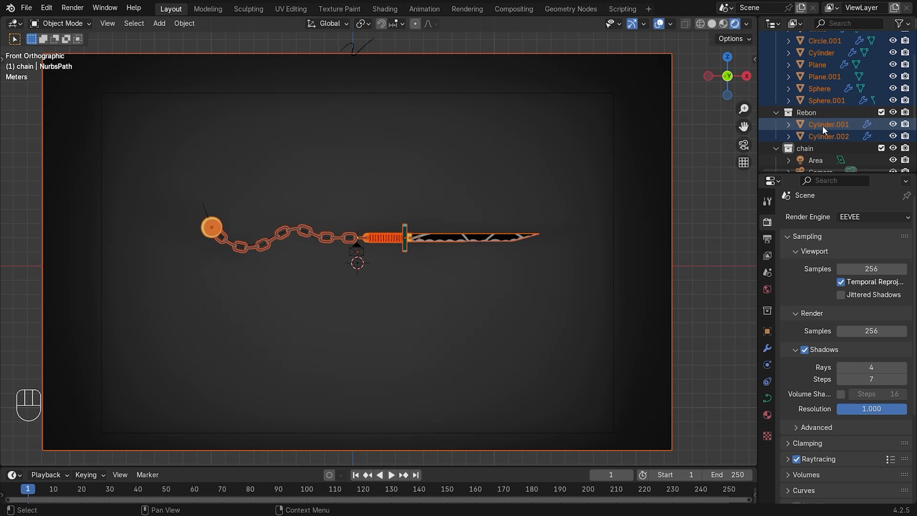
scroll(899, 116, up, 3)
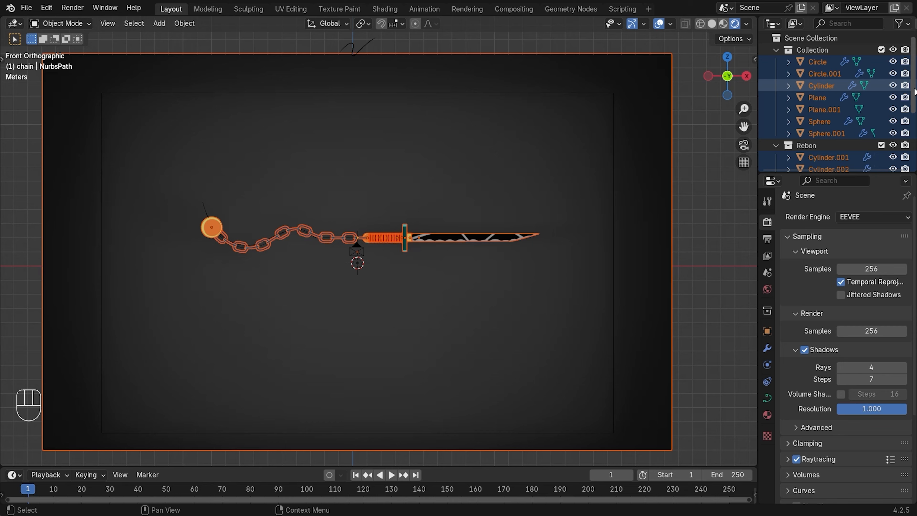
scroll(847, 109, down, 6)
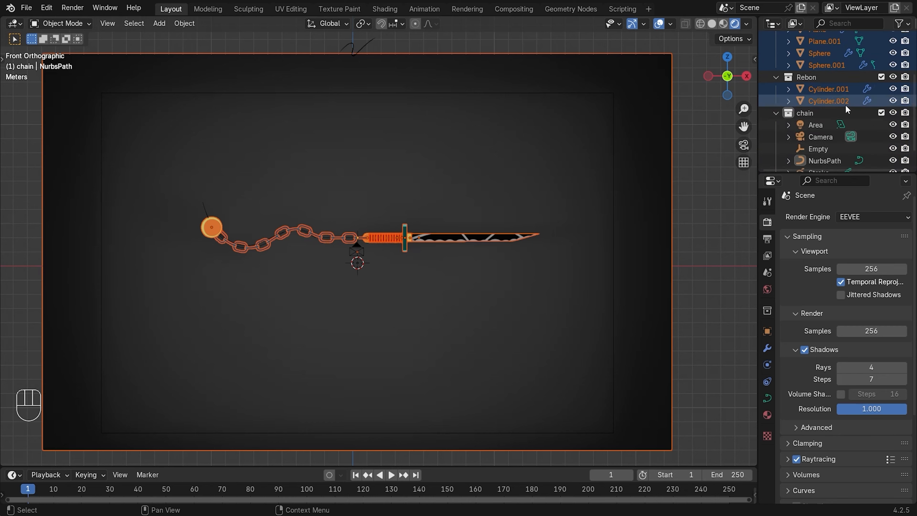
key(m)
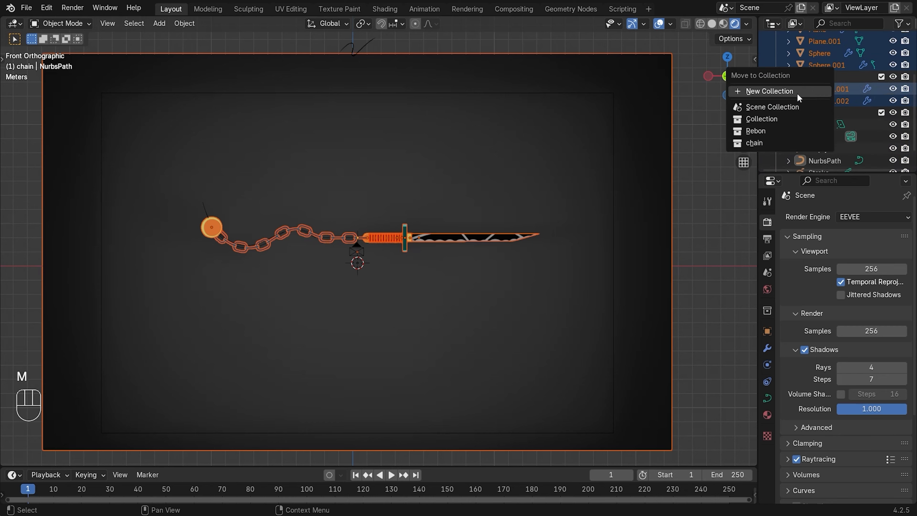
click(797, 92)
text(All)
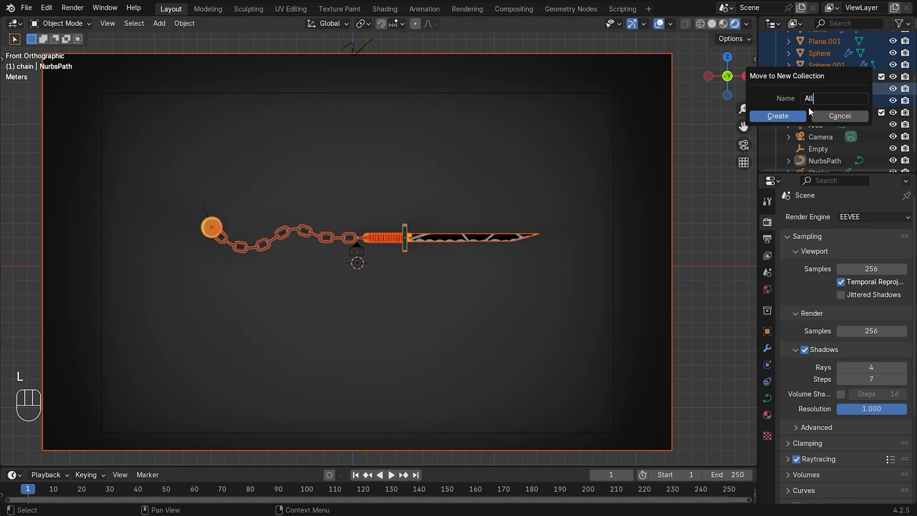
key(Return)
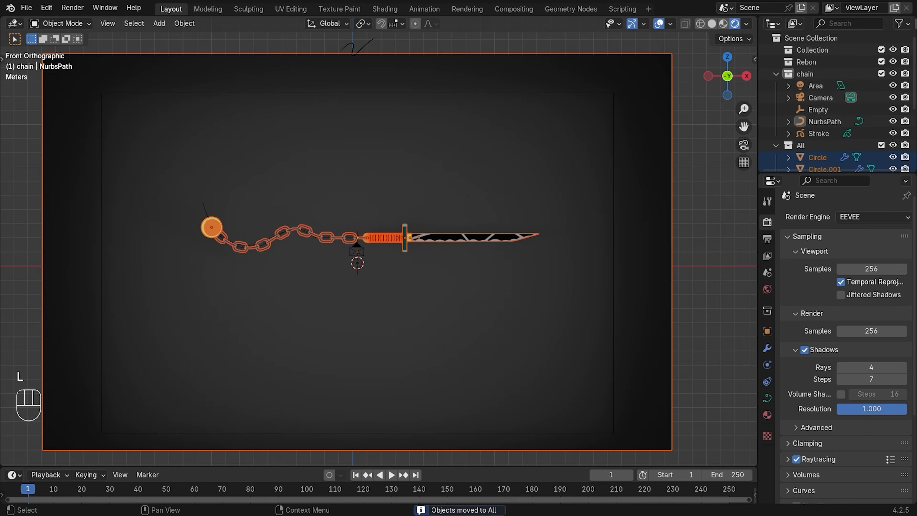
scroll(807, 107, down, 5)
scroll(812, 108, down, 1)
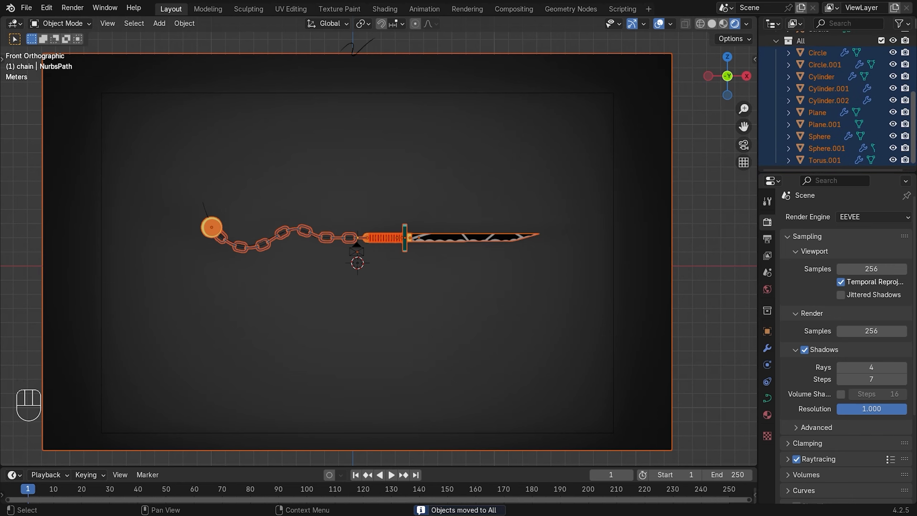
Add a Line Art modifier to the Grease Pencil stroke above the sword
click(776, 41)
click(346, 46)
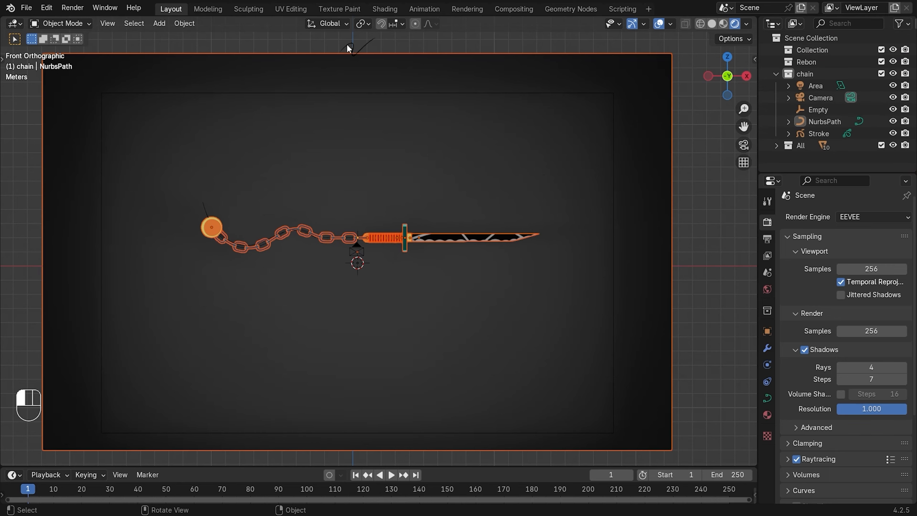
click(767, 348)
click(815, 220)
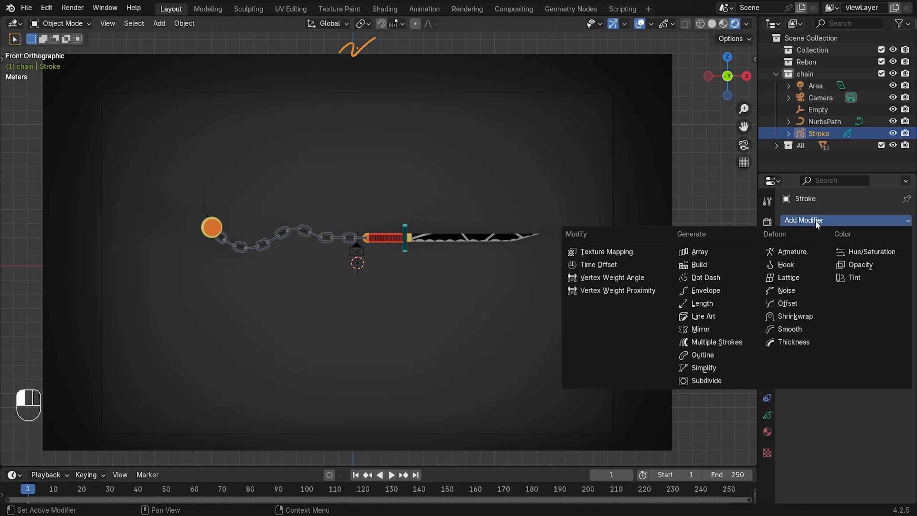
click(712, 316)
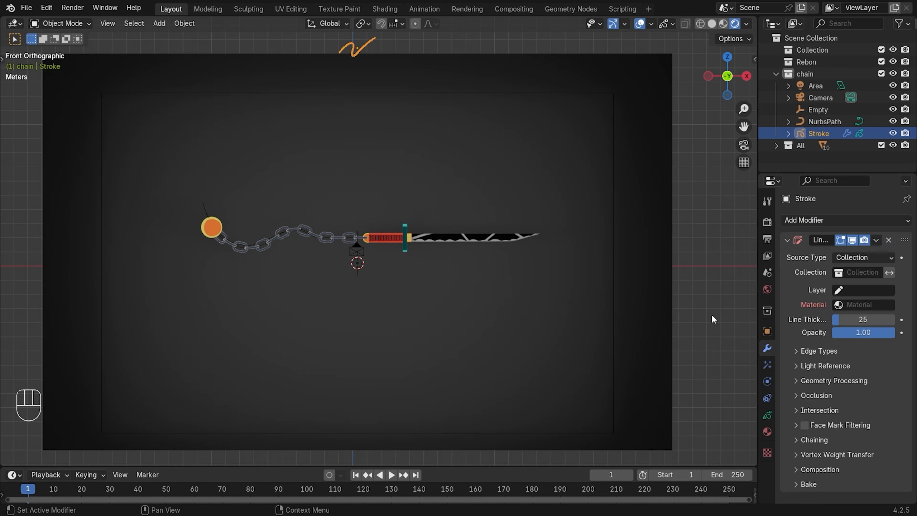
Set the Line Art modifier's source collection to All, its layer to Colors and its material to Black
key(KP_0)
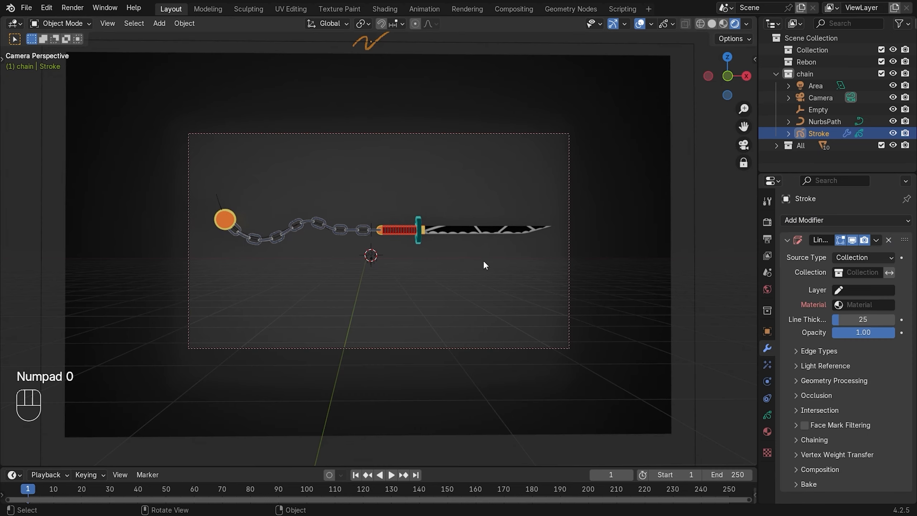
click(861, 272)
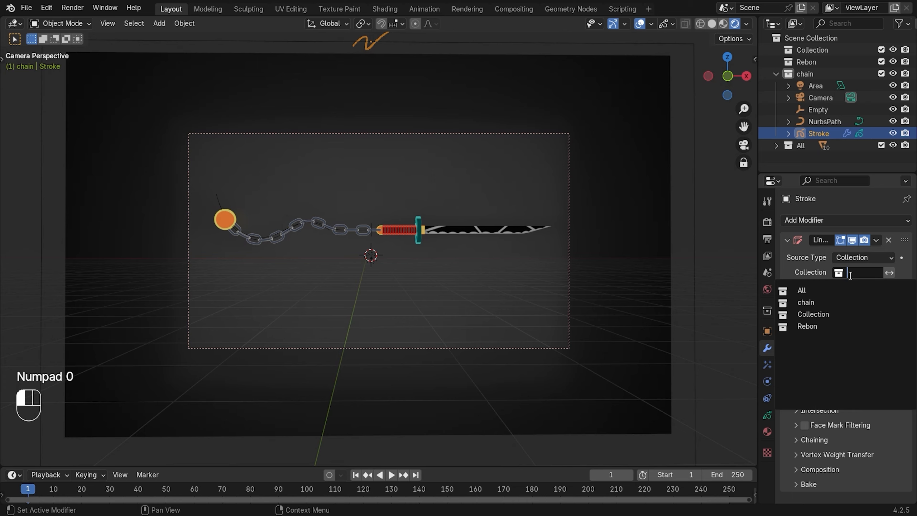
click(827, 294)
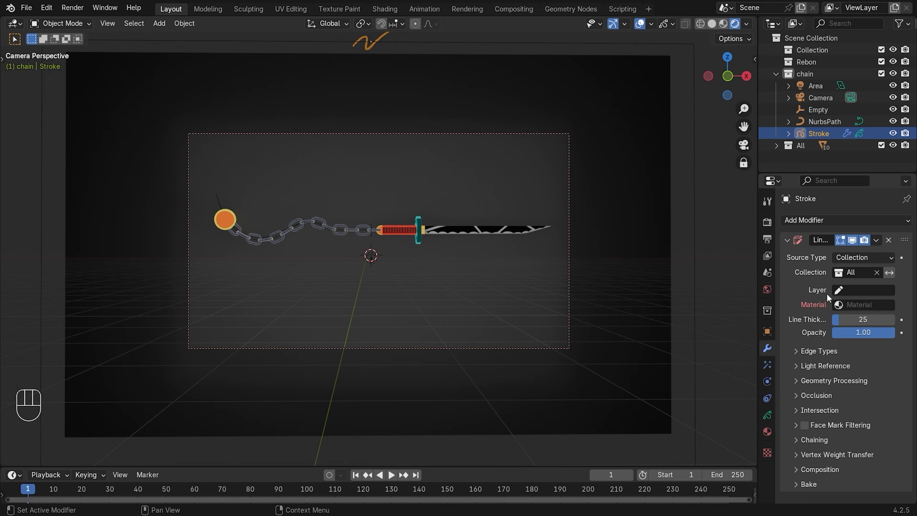
click(870, 305)
click(904, 288)
click(871, 292)
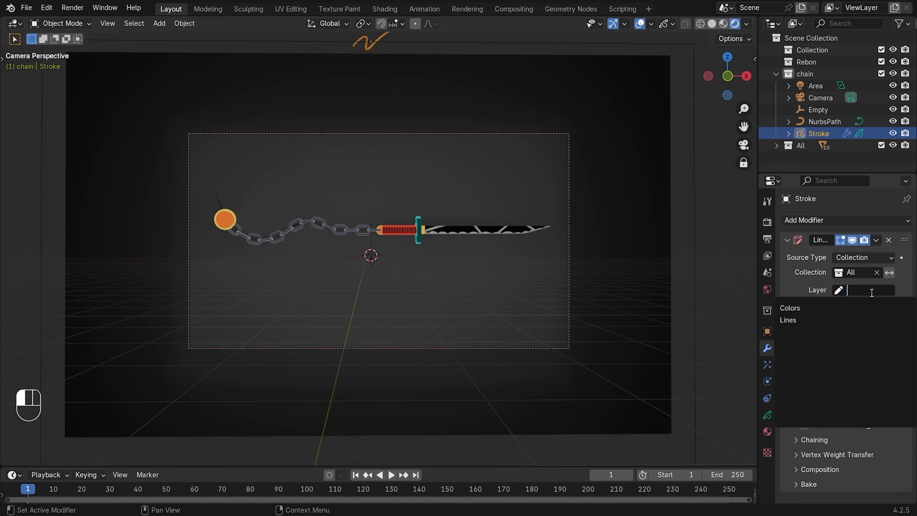
click(814, 309)
click(835, 306)
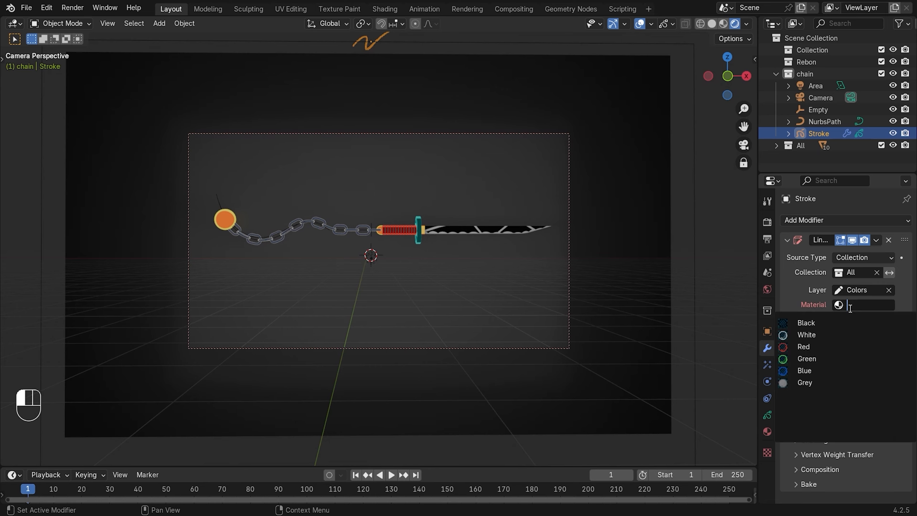
click(832, 321)
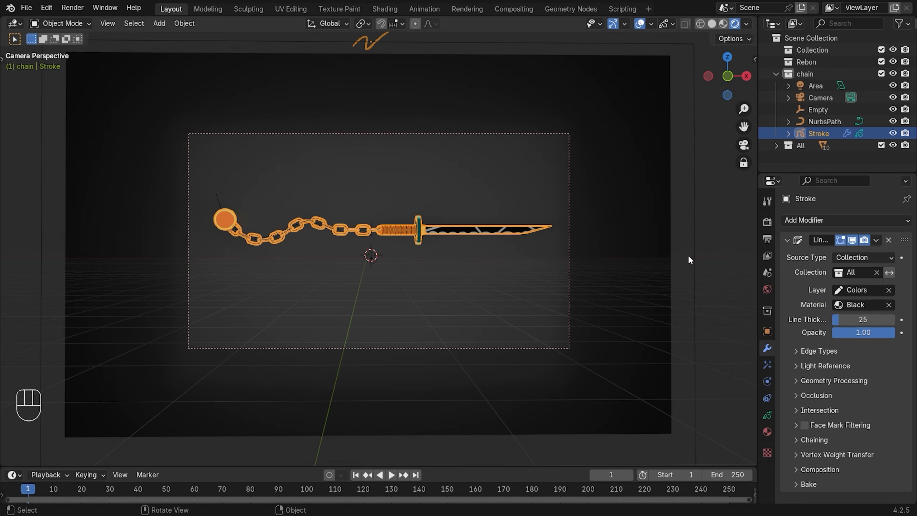
click(713, 247)
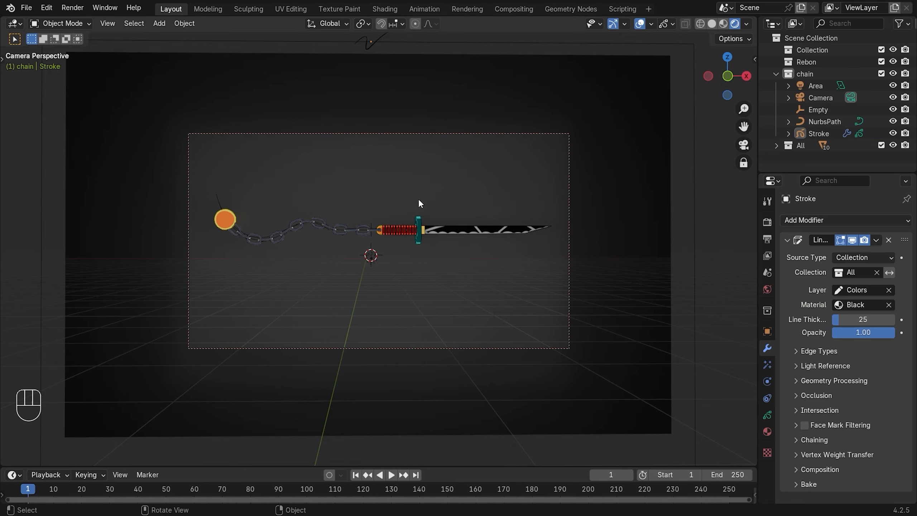
Examine the Line Art outlines on the sword and chain in solid and rendered shading, inside and outside the camera view
scroll(420, 200, up, 1)
scroll(458, 218, up, 2)
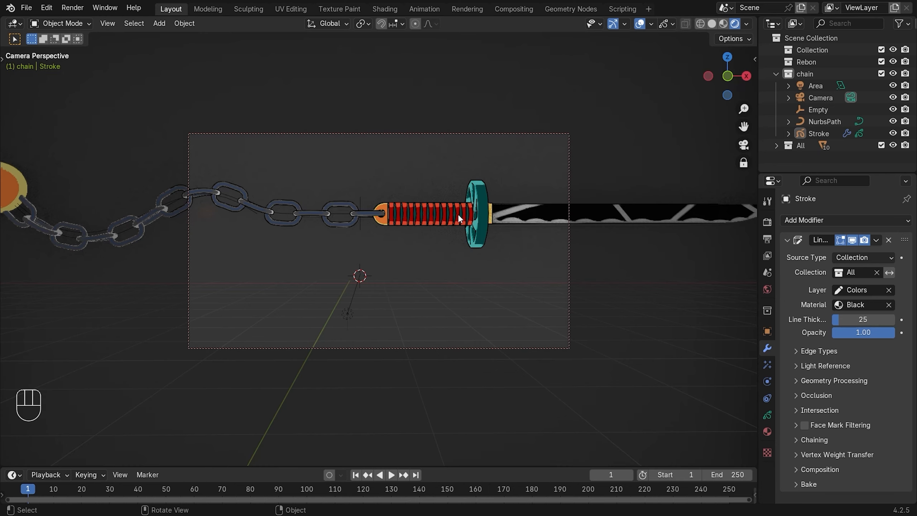
scroll(458, 214, down, 3)
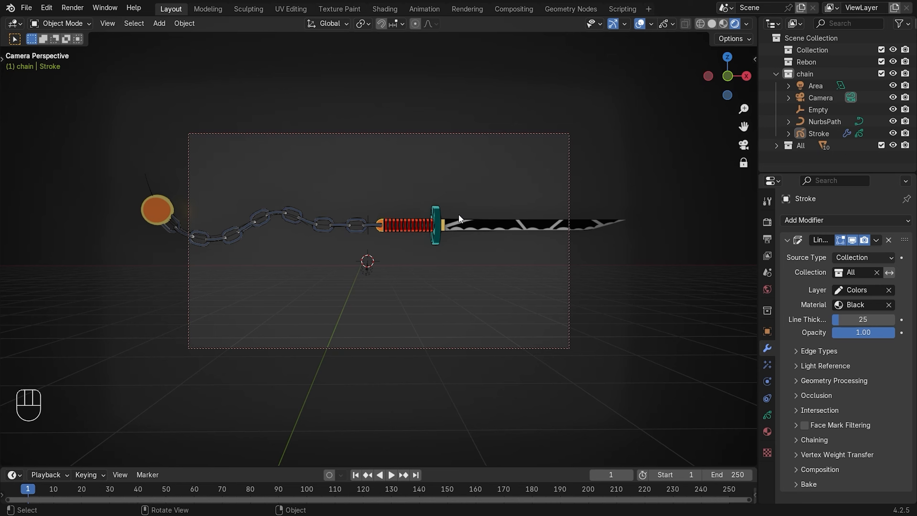
key(z)
click(537, 221)
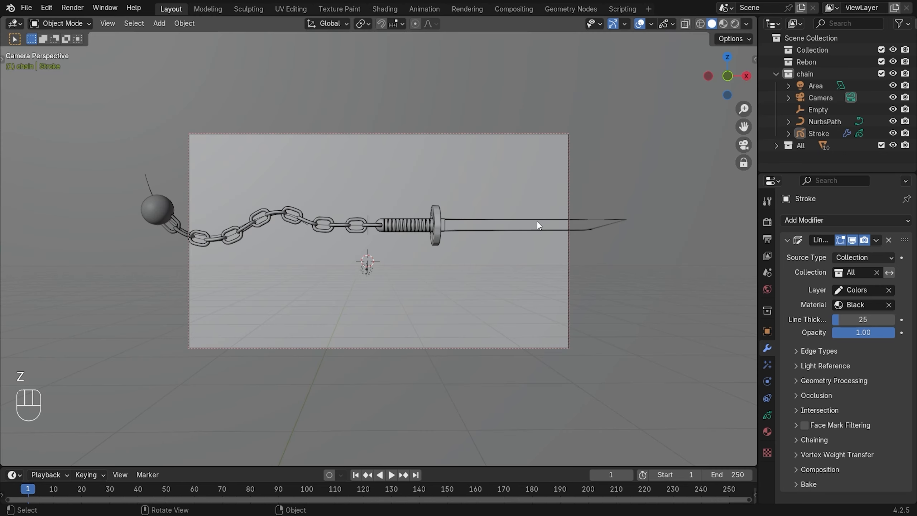
scroll(537, 221, down, 2)
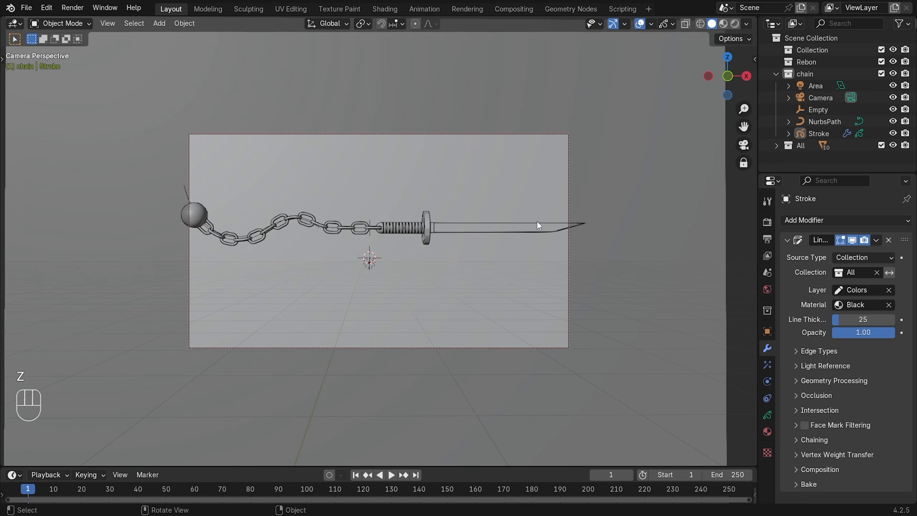
scroll(537, 220, down, 3)
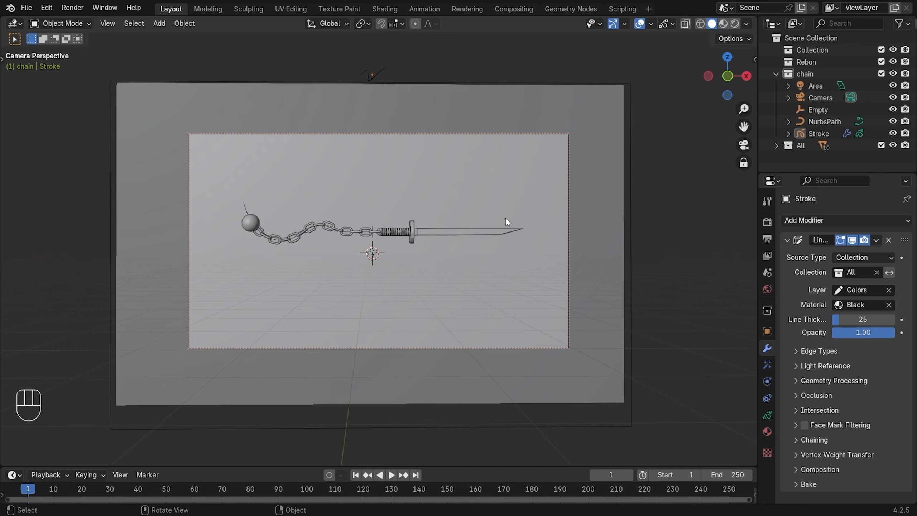
scroll(506, 220, down, 2)
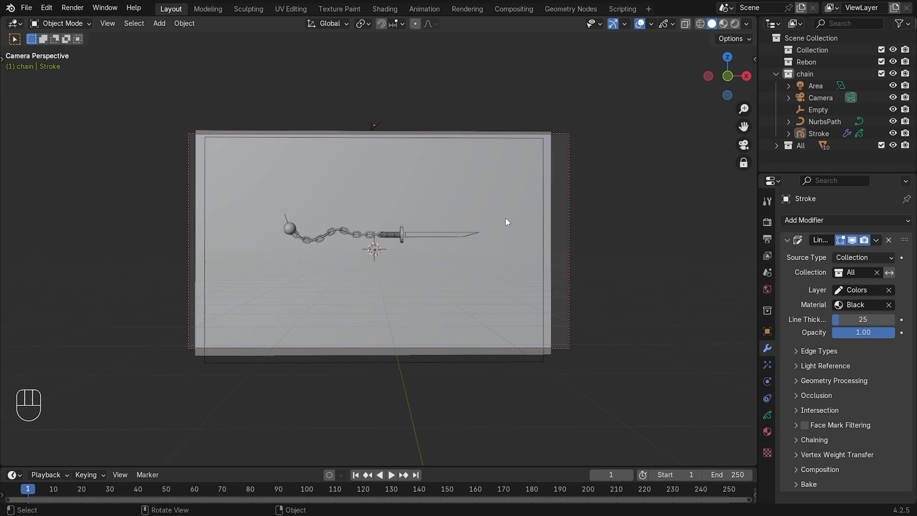
scroll(506, 218, up, 2)
scroll(503, 219, up, 1)
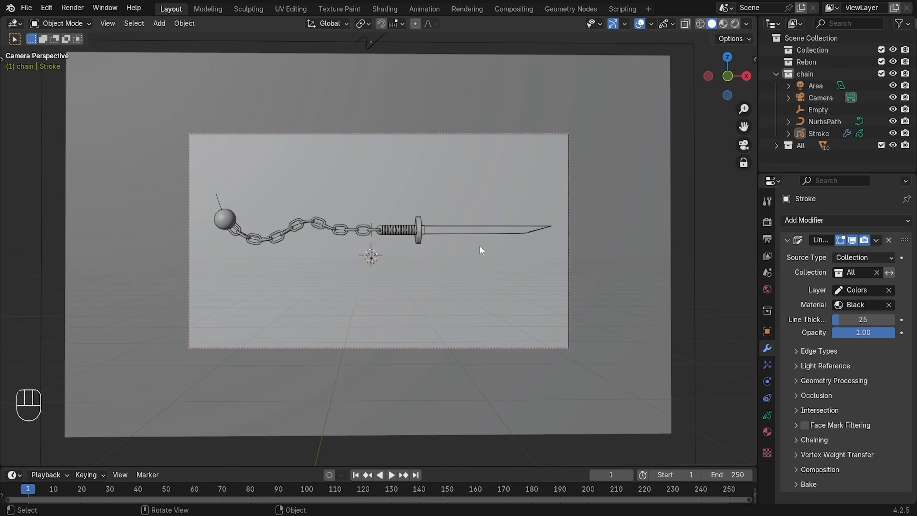
key(KP_0)
scroll(466, 235, up, 3)
key(z)
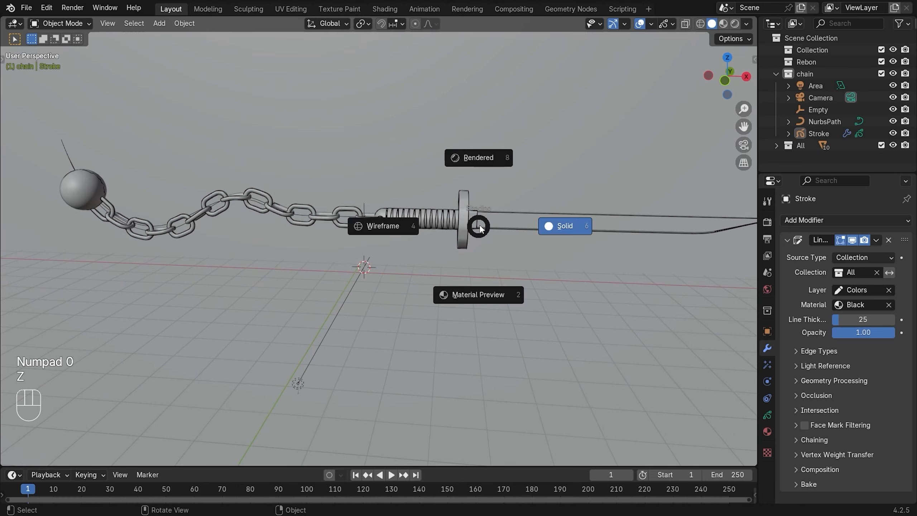
click(483, 165)
scroll(240, 174, up, 1)
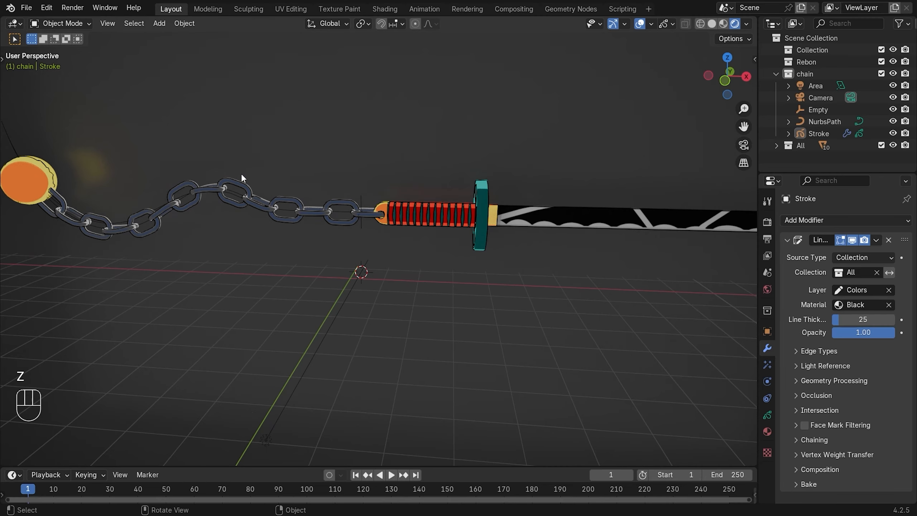
Try a Line Art thickness of 35 and check the outlines up close and through the camera
scroll(416, 168, up, 4)
shift+middle_drag(594, 180, 510, 215)
mouse_move(639, 207)
shift+middle_down()
mouse_move(529, 197)
mouse_move(626, 197)
shift+middle_up()
mouse_move(863, 319)
mouse_down()
mouse_move(893, 319)
mouse_move(874, 319)
mouse_up()
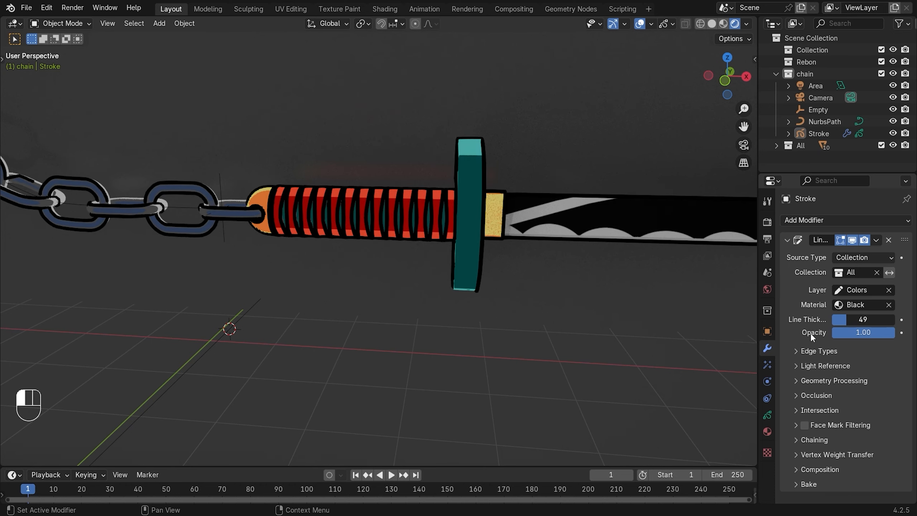
click(850, 319)
text(35)
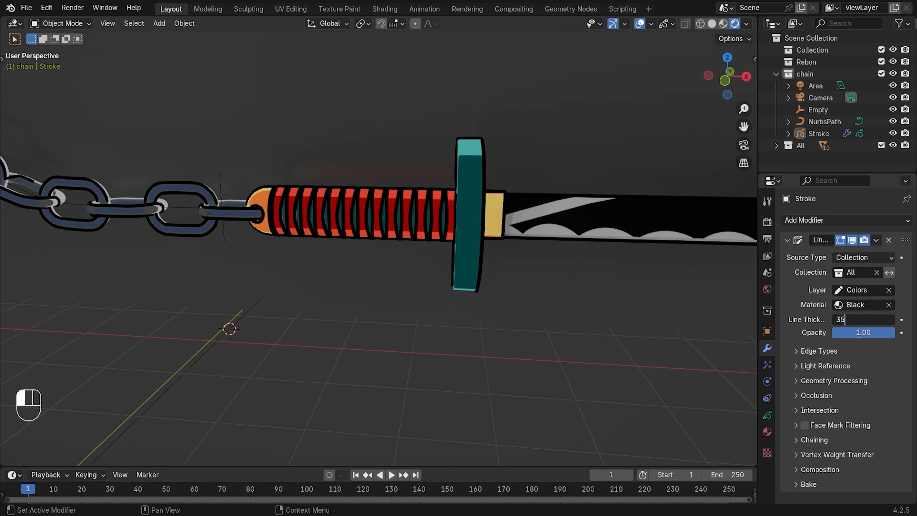
key(Return)
key(KP_1)
key(KP_0)
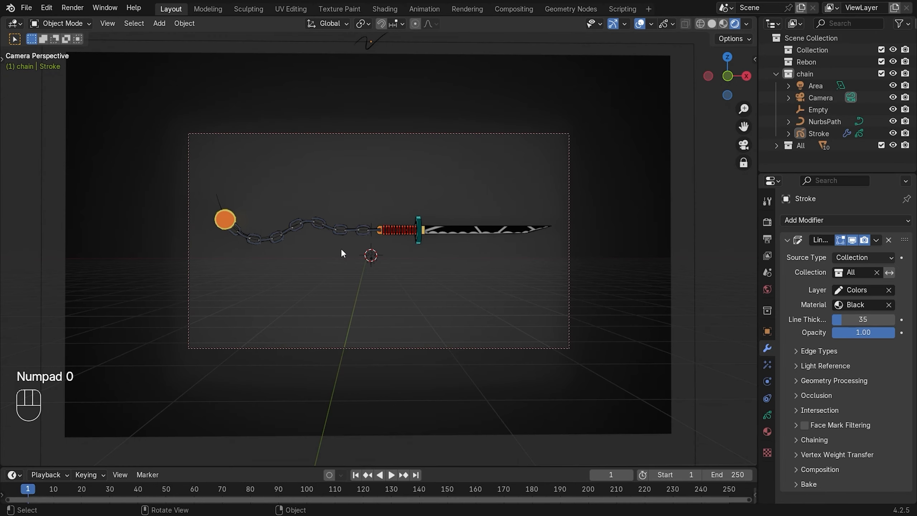
Set the Line Art modifier's line thickness to 30
click(870, 320)
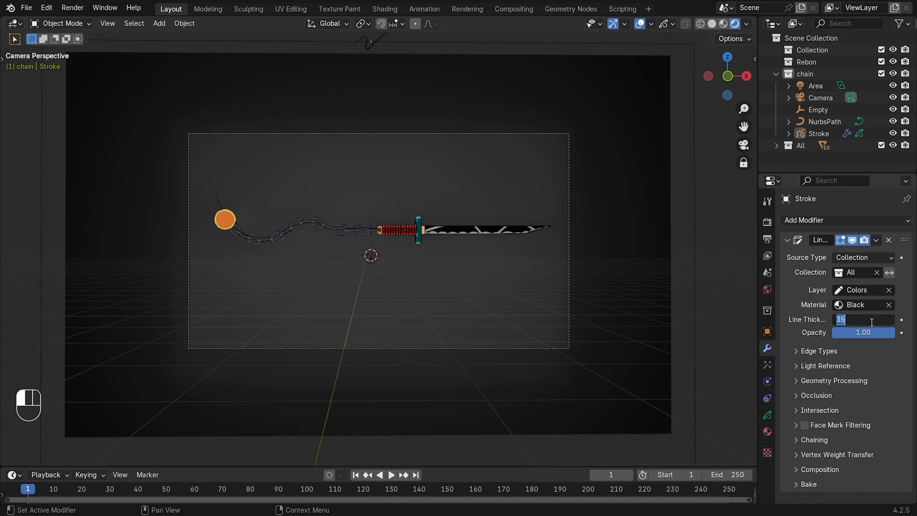
text(25)
text(0)
key(Return)
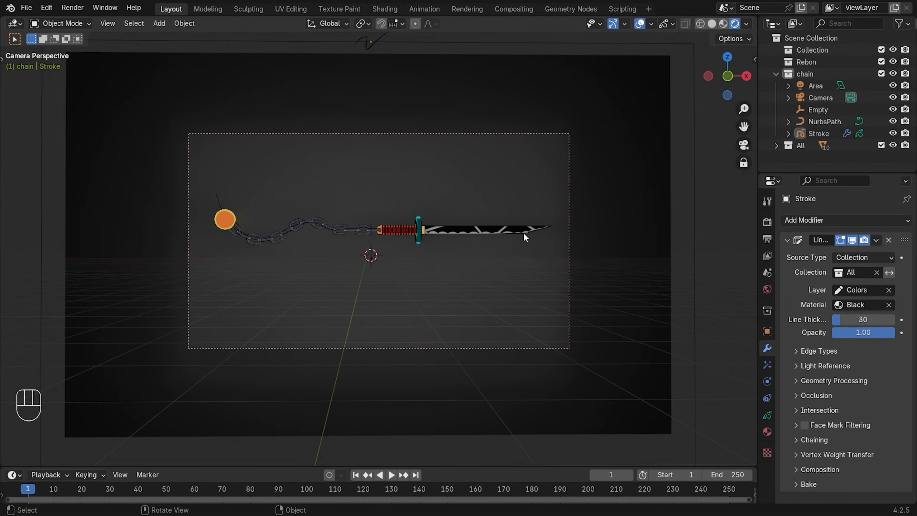
Select all meshes in the All collection except the background Plane.001, plus NurbsPath and Empty in the chain collection
click(807, 143)
click(774, 145)
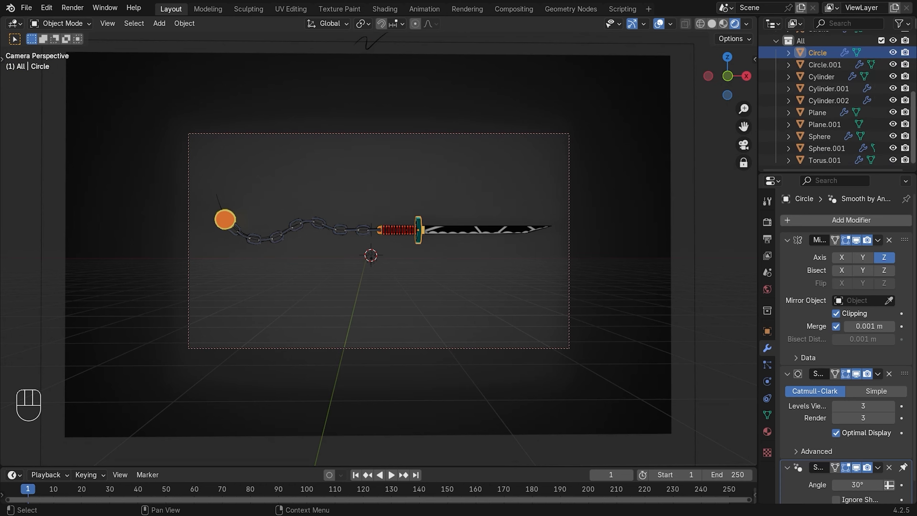
shift+click(830, 155)
ctrl+click(830, 124)
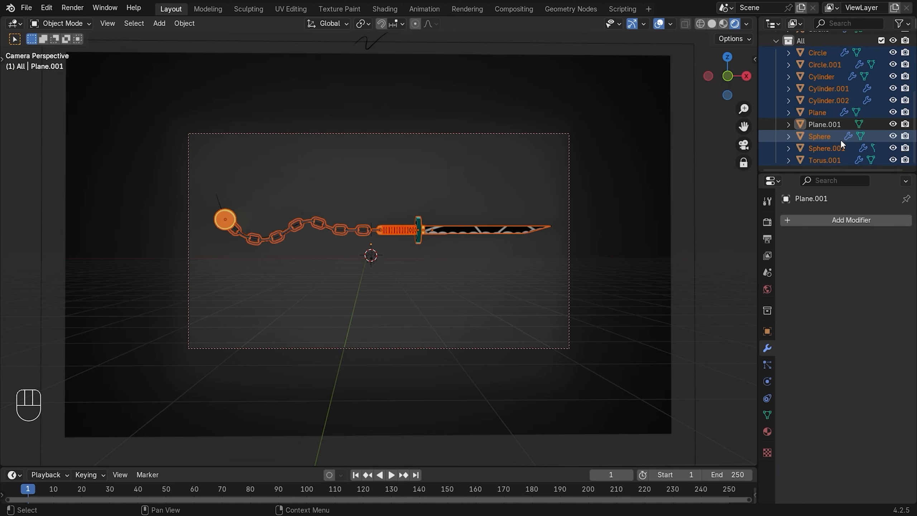
scroll(840, 139, up, 5)
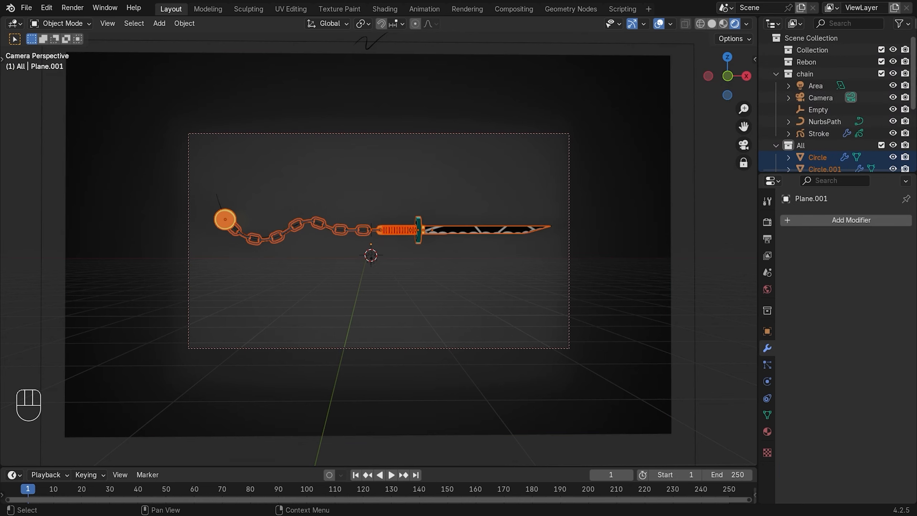
ctrl+click(824, 122)
ctrl+click(825, 110)
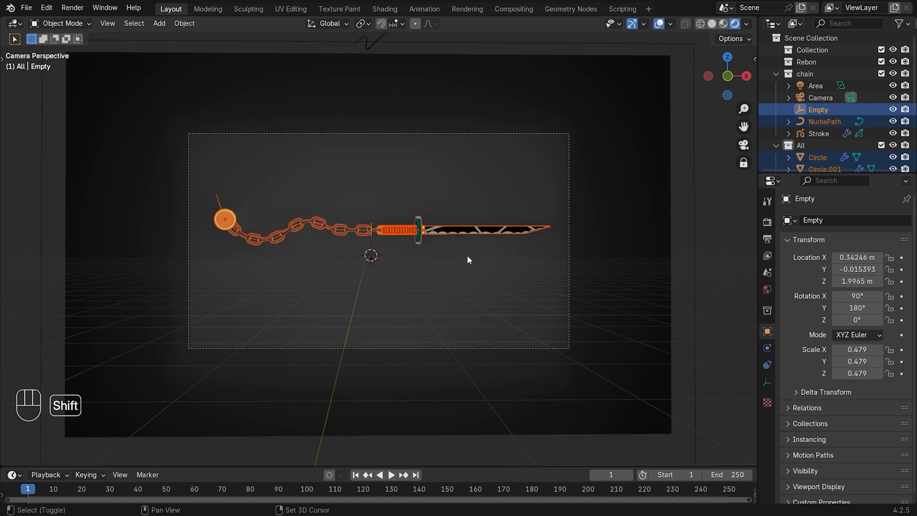
Duplicate the selected sword and chain objects and place the copy about 2.65 m lower along the Z axis
key(shift+d)
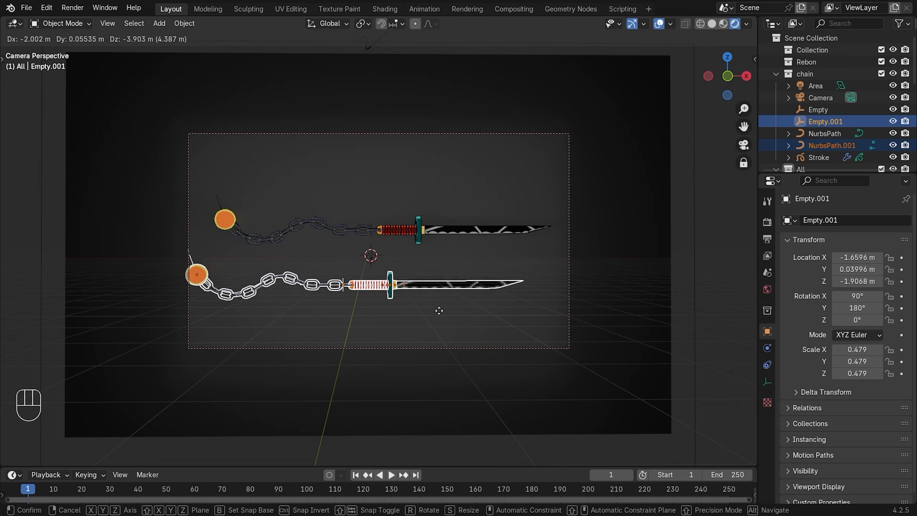
key(z)
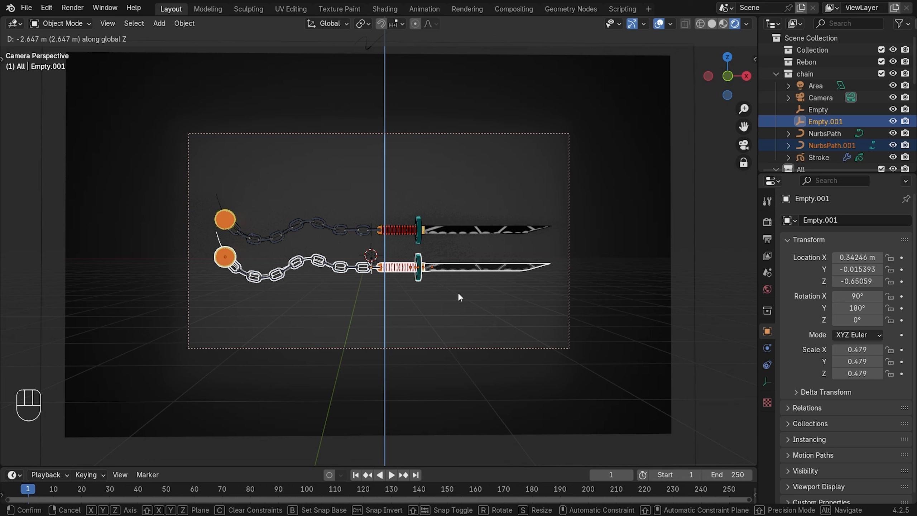
click(422, 219)
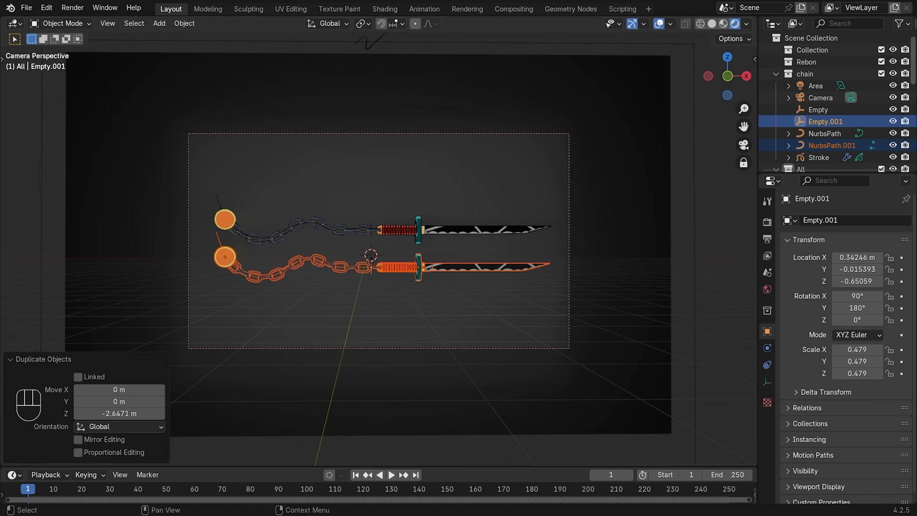
scroll(823, 151, down, 10)
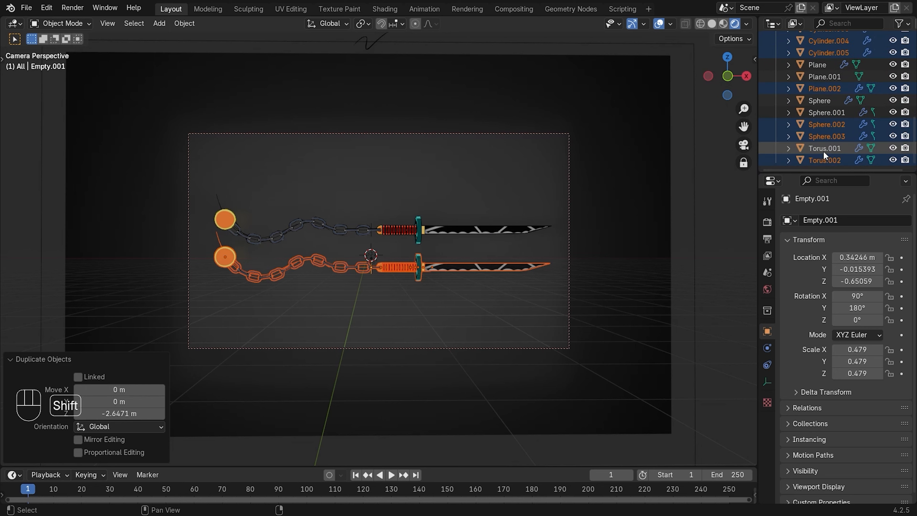
shift+click(822, 151)
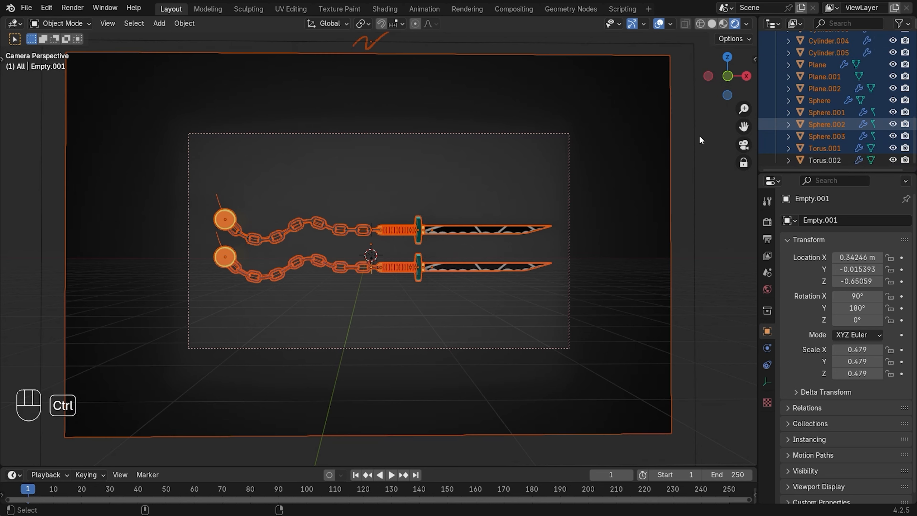
key(ctrl+z)
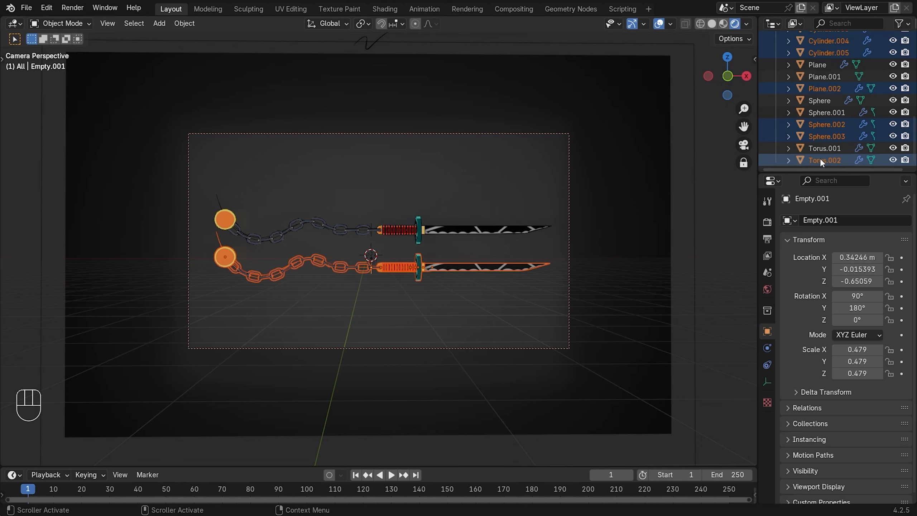
click(831, 150)
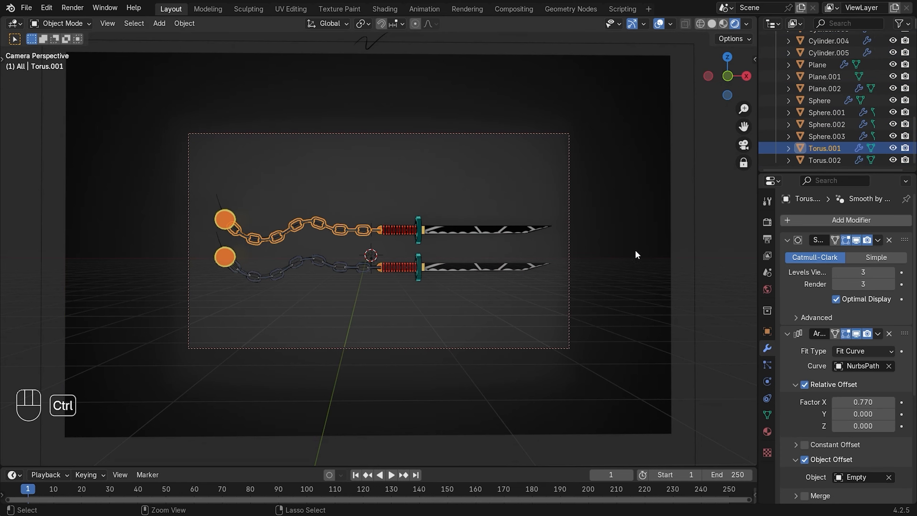
key(ctrl+z)
Add Torus.001, Sphere.001 and Sphere to the selected duplicates, keeping Plane.002 selected and the background Plane.001 unselected
ctrl+click(836, 151)
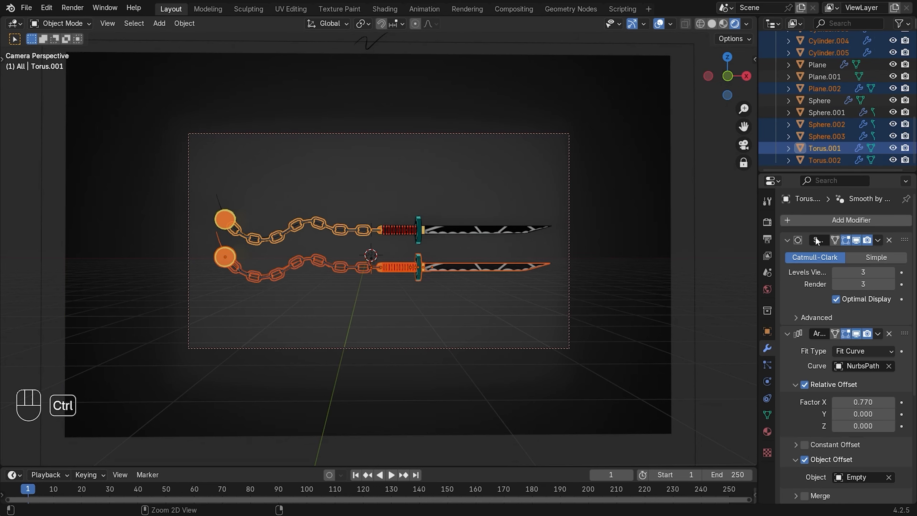
ctrl+click(817, 110)
ctrl+click(818, 101)
ctrl+click(822, 77)
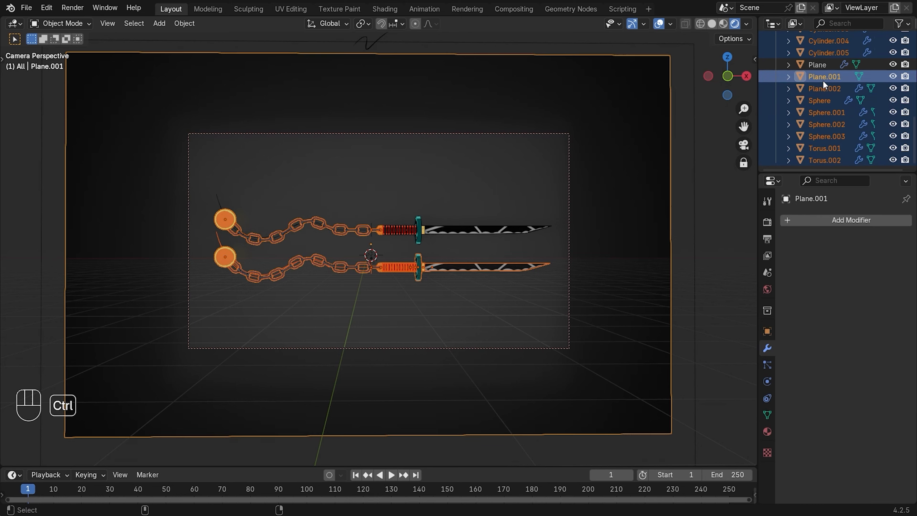
ctrl+click(823, 65)
ctrl+click(826, 66)
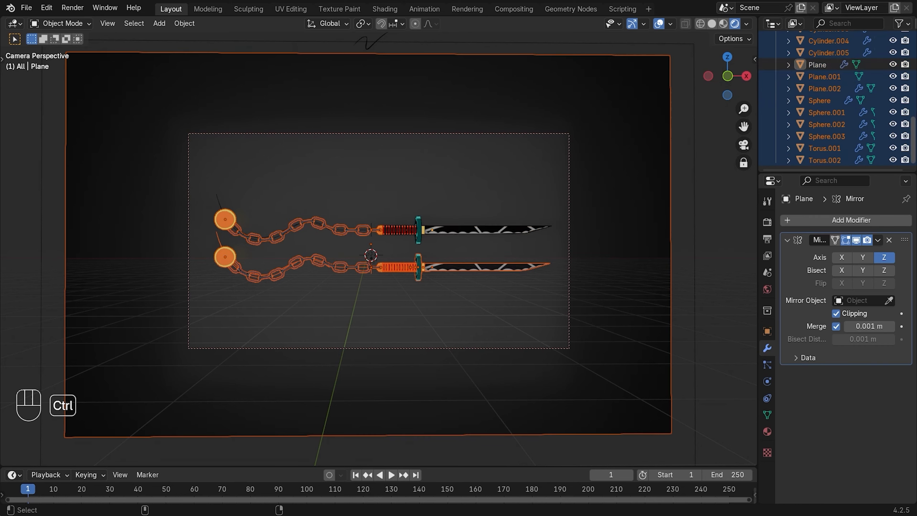
ctrl+click(832, 77)
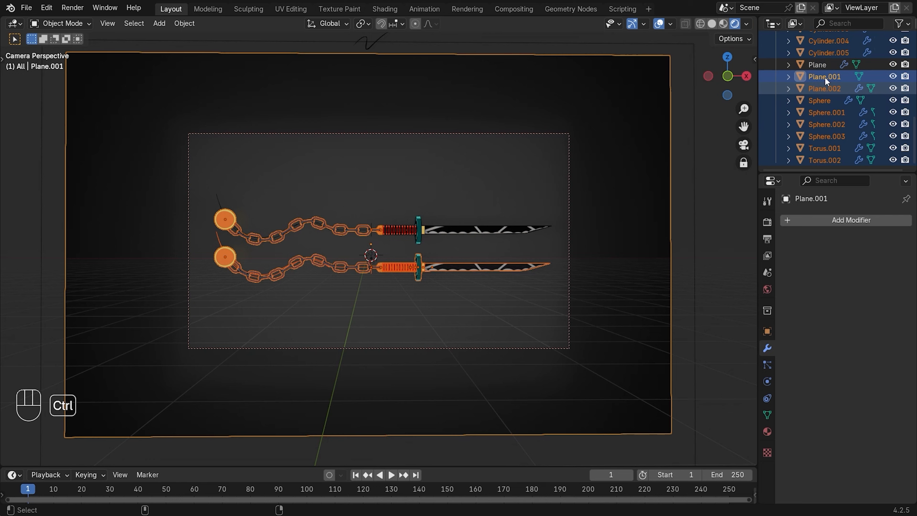
ctrl+click(824, 77)
ctrl+click(831, 88)
ctrl+click(831, 87)
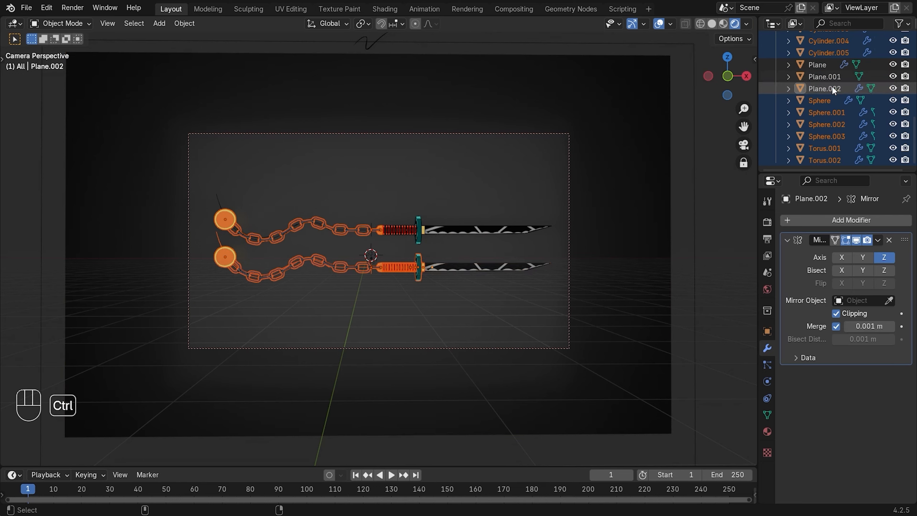
ctrl+click(825, 89)
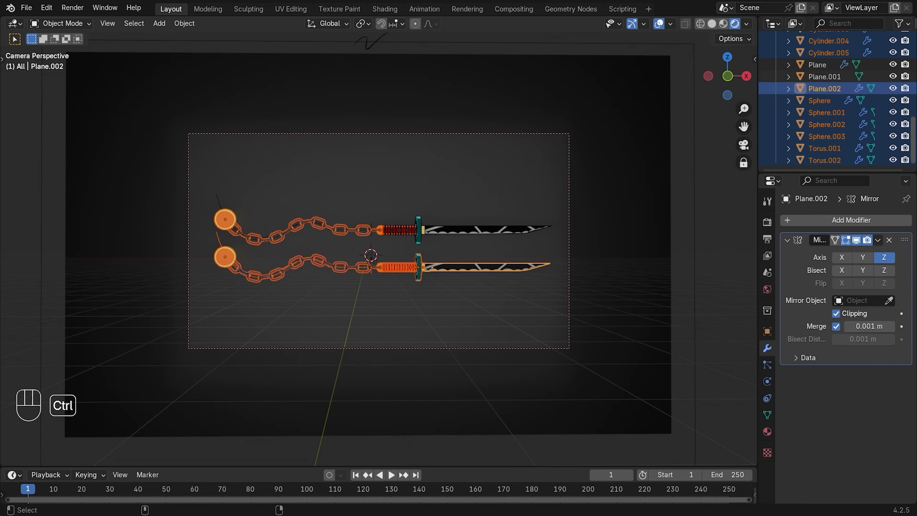
Add Cylinder.002, Cylinder.001, Cylinder, Circle.001 and Circle from the All collection to the selection
scroll(830, 108, up, 5)
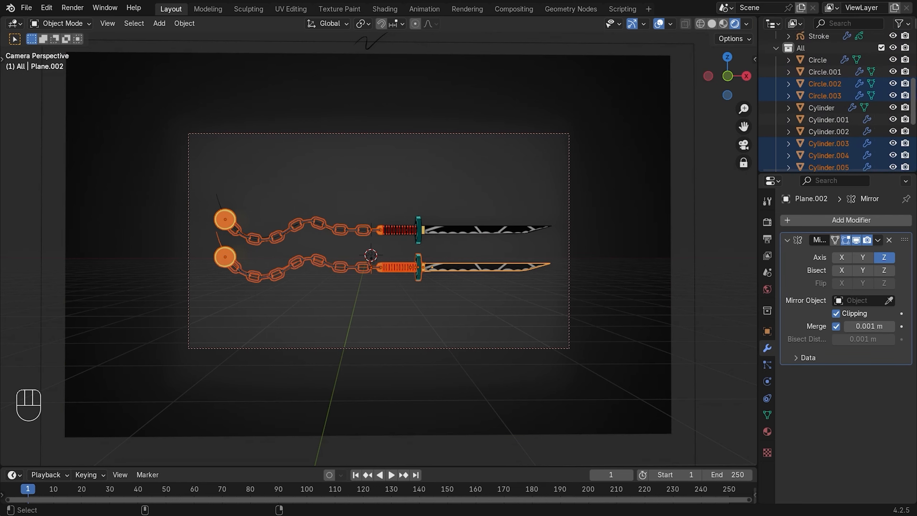
ctrl+click(832, 134)
ctrl+click(829, 123)
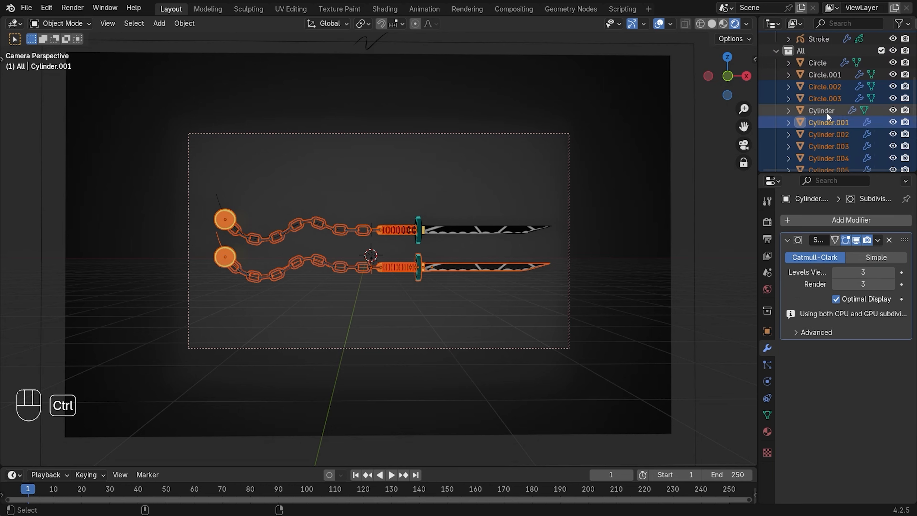
ctrl+click(828, 112)
scroll(827, 112, up, 2)
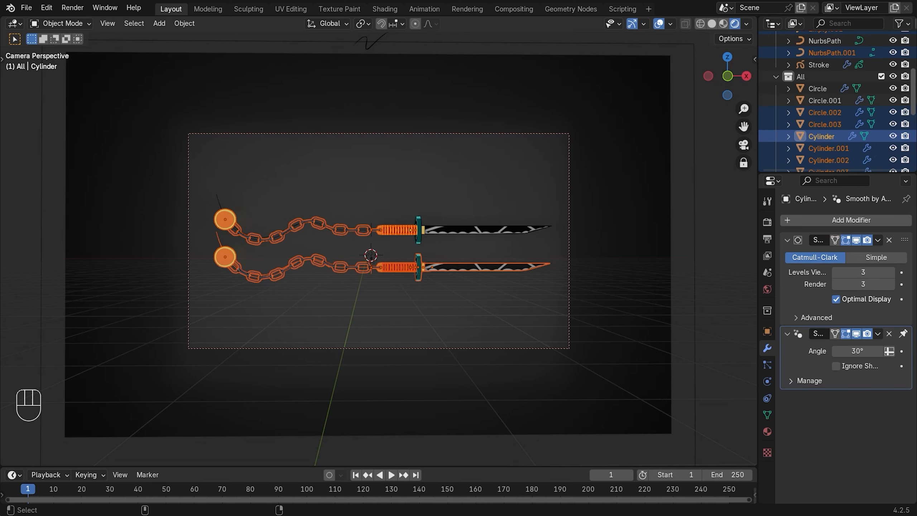
ctrl+click(823, 100)
ctrl+click(820, 89)
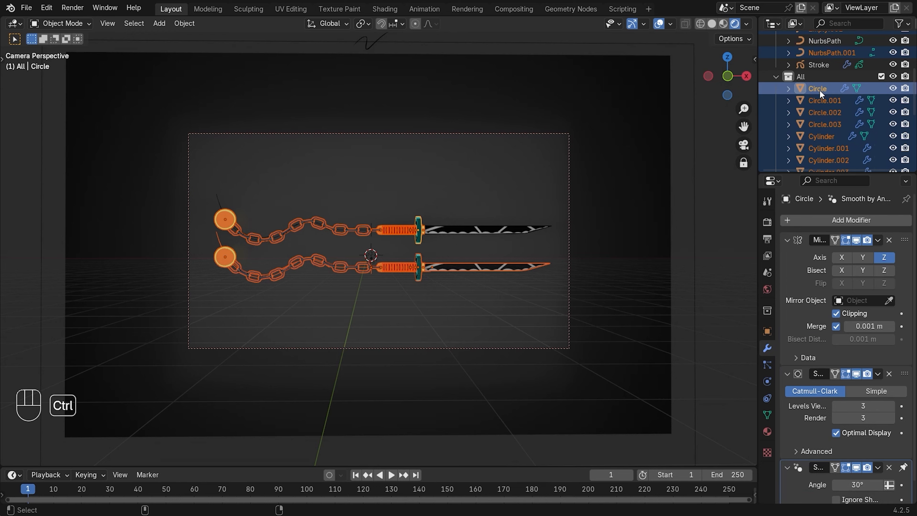
Add NurbsPath and Empty in the chain collection plus the original blade Plane to the selection, leaving the background Plane.001 out
scroll(819, 89, up, 4)
scroll(841, 98, up, 2)
ctrl+click(835, 114)
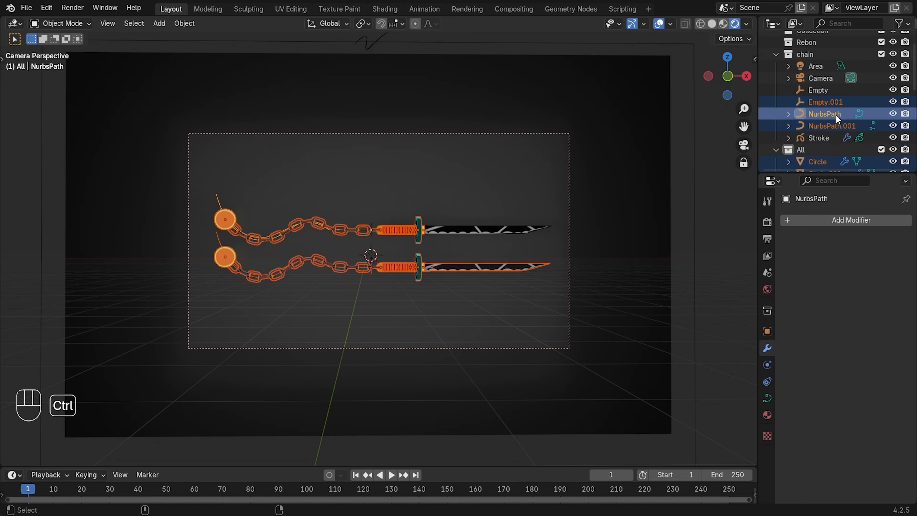
ctrl+click(828, 90)
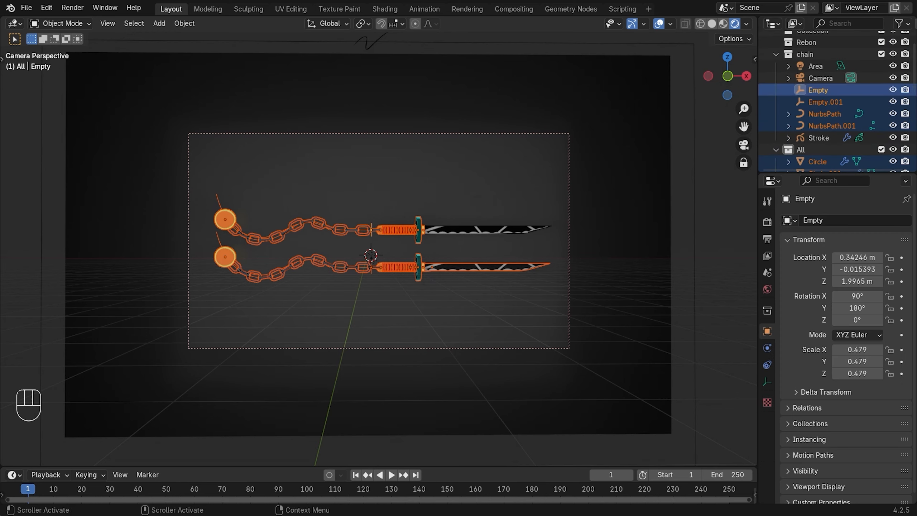
scroll(819, 87, down, 15)
ctrl+click(814, 76)
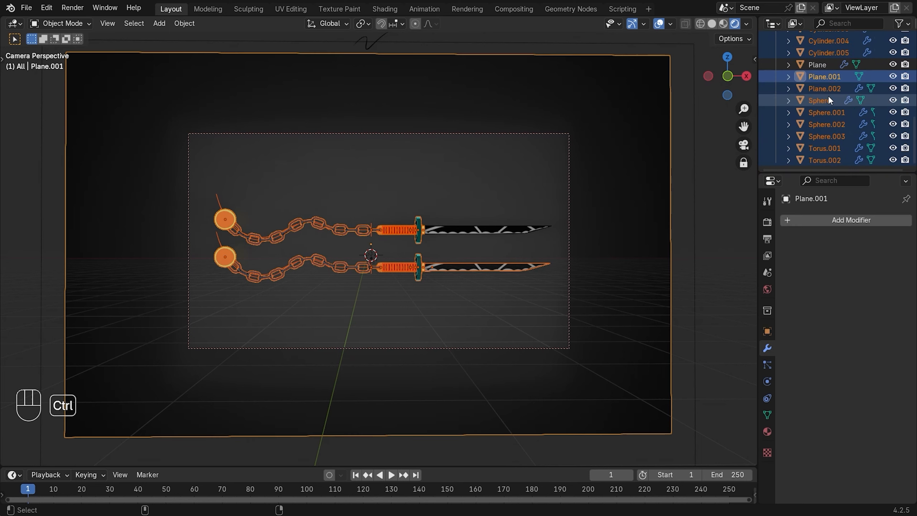
ctrl+click(823, 78)
ctrl+click(817, 67)
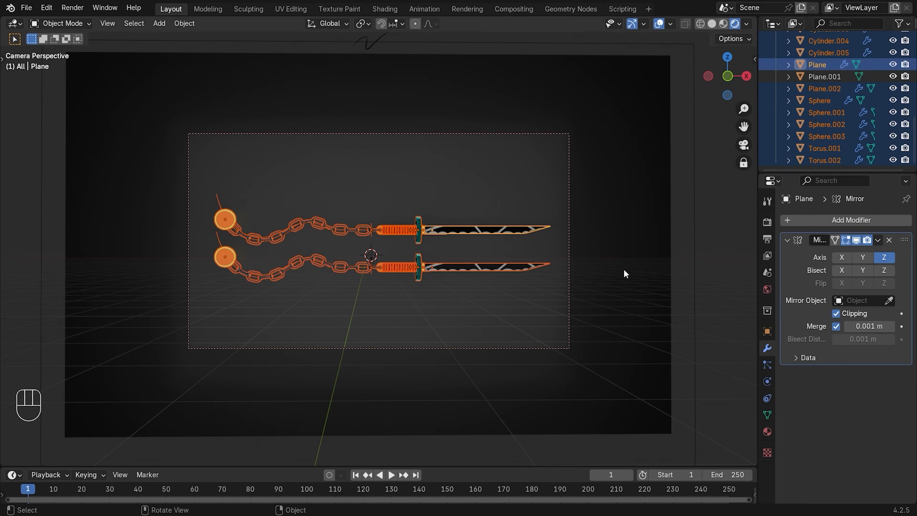
Rotate both selected swords and chains together around the global Y axis
key(r)
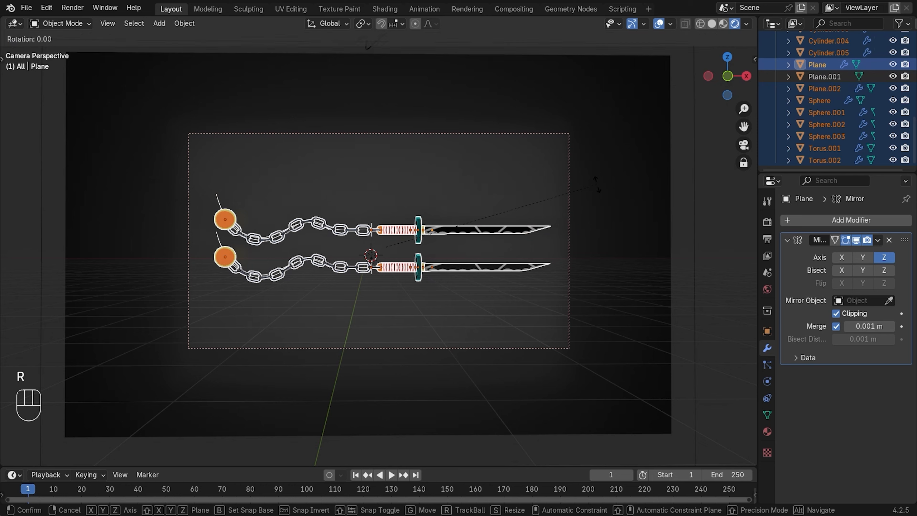
key(x)
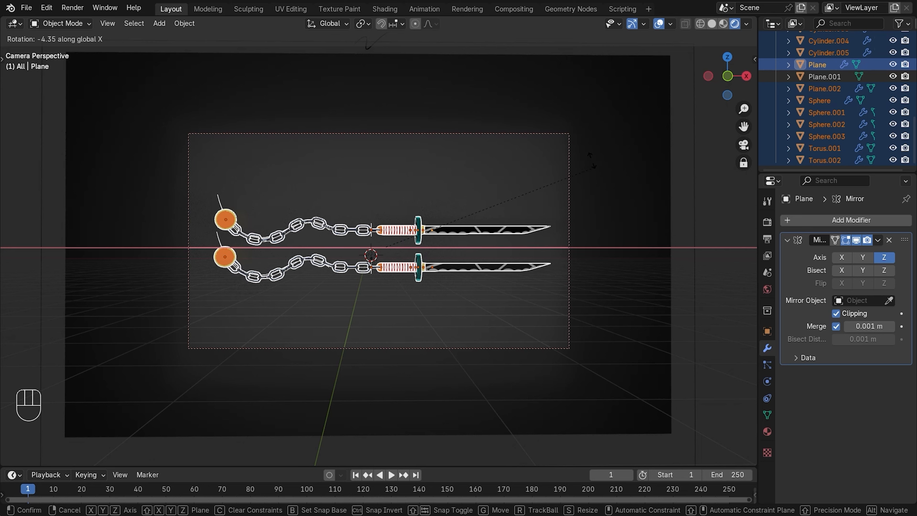
key(y)
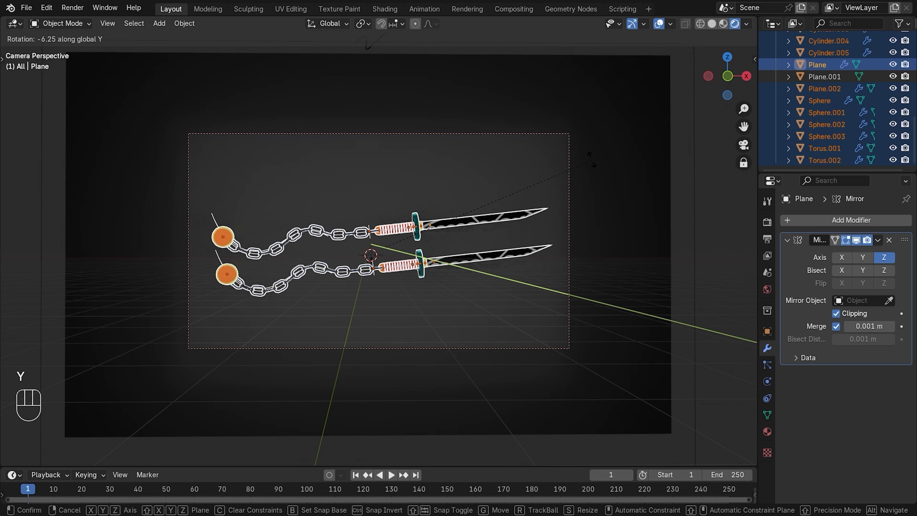